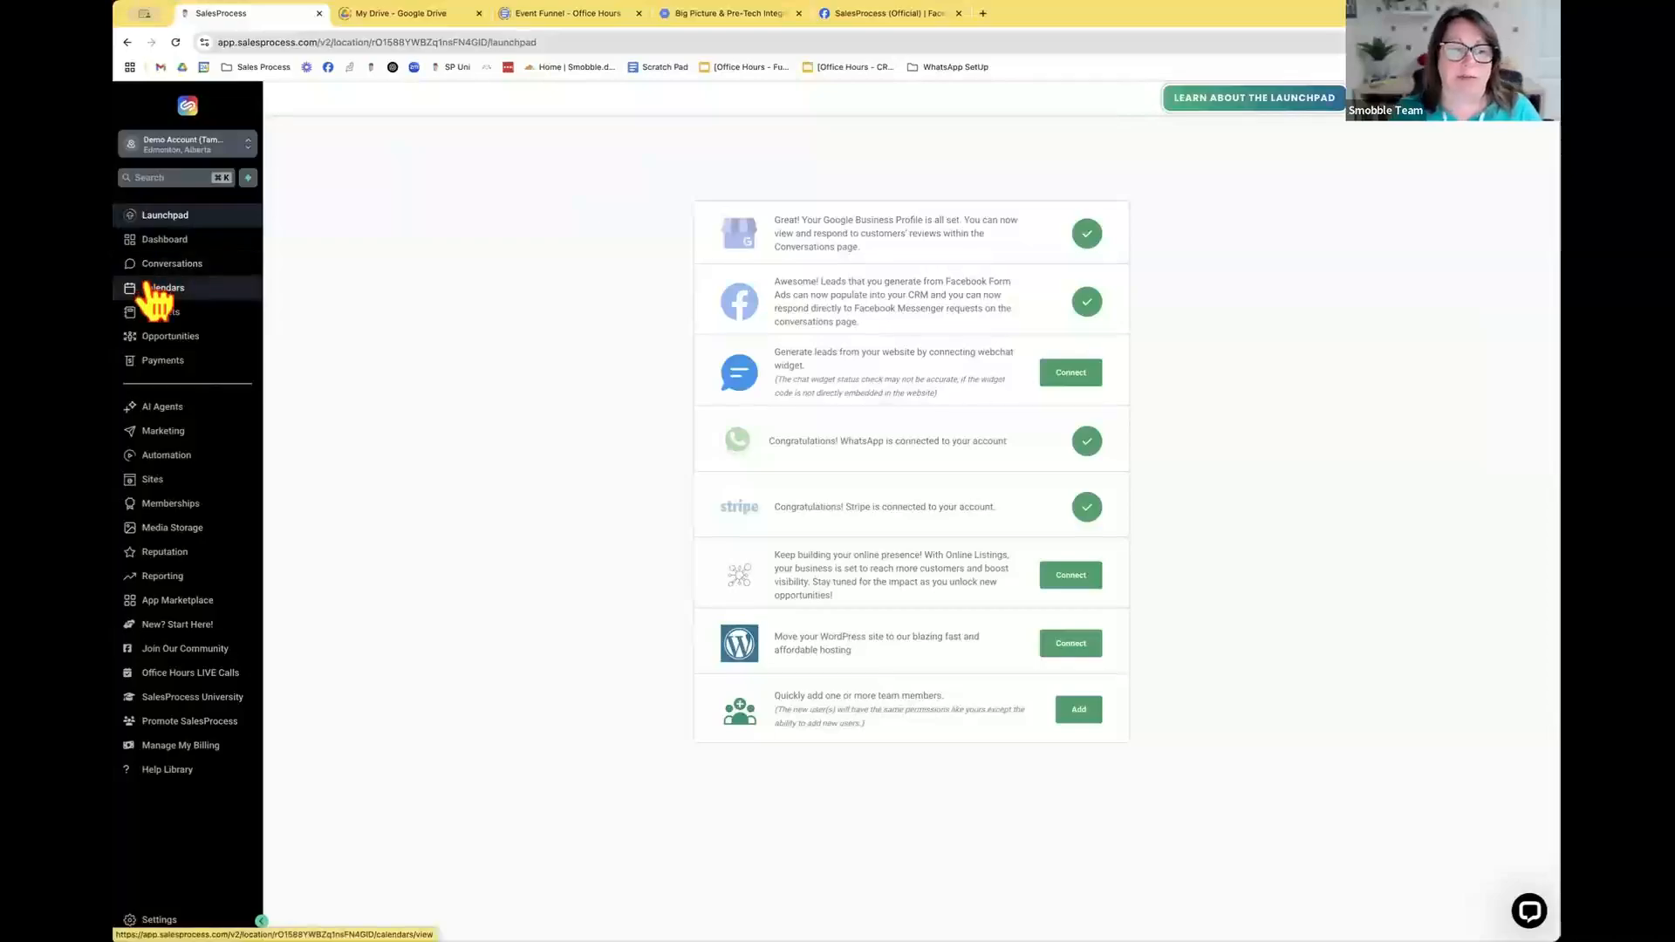
- Open the domain setup page in the Memberships client portal settings
left_click(157, 504)
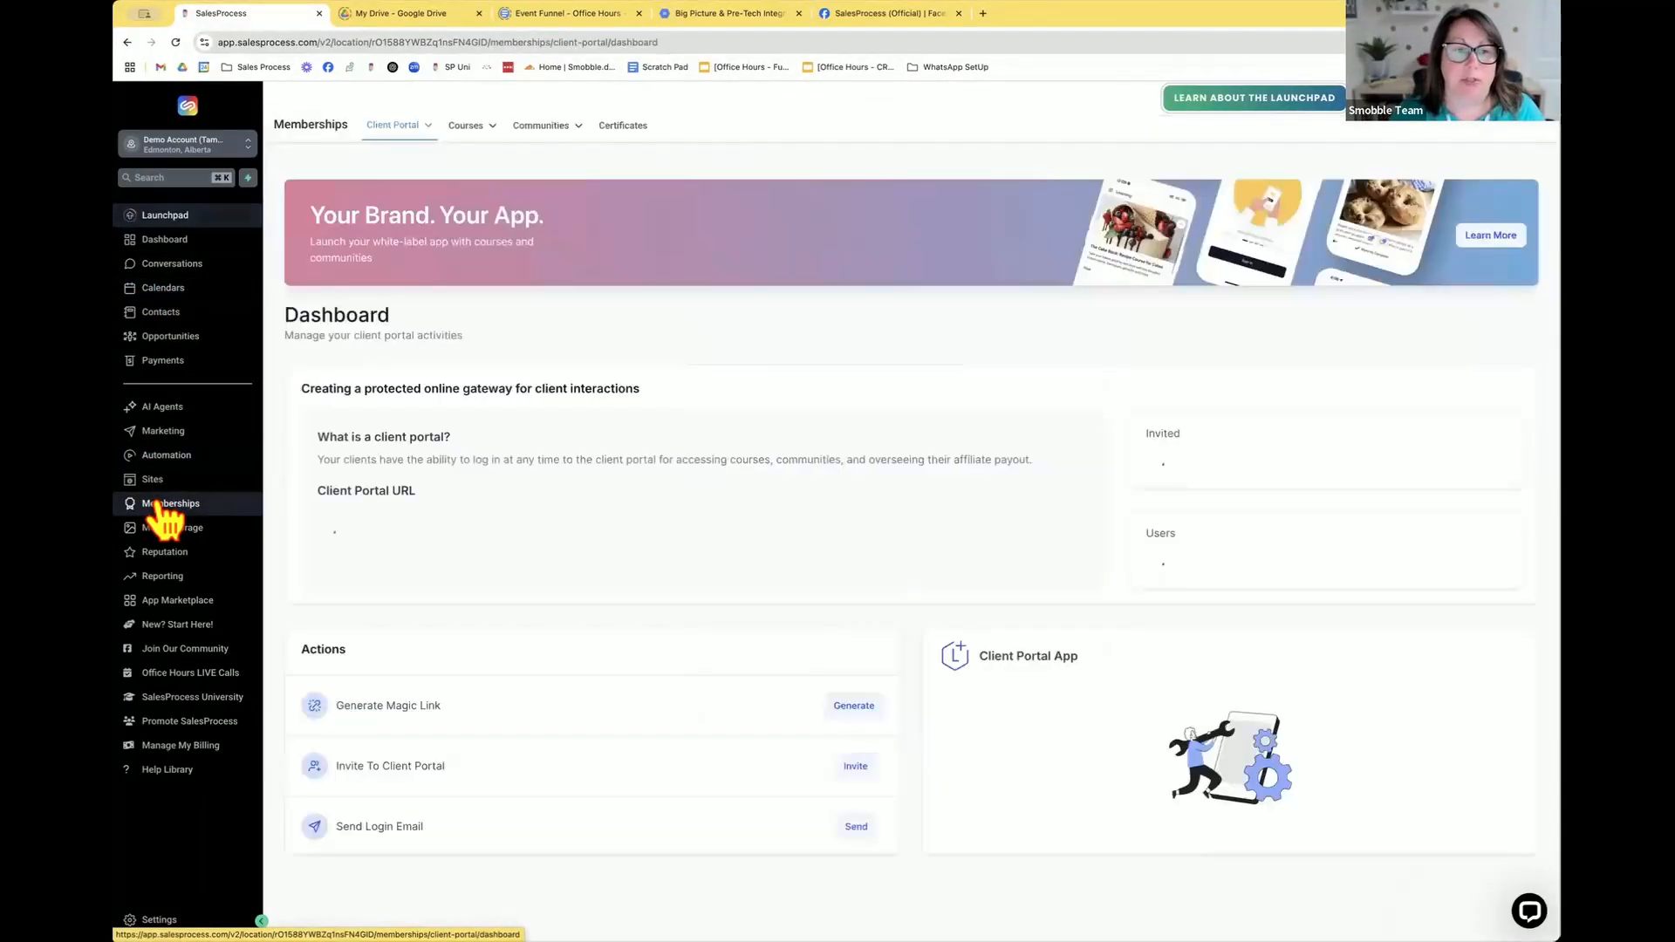
left_click(394, 128)
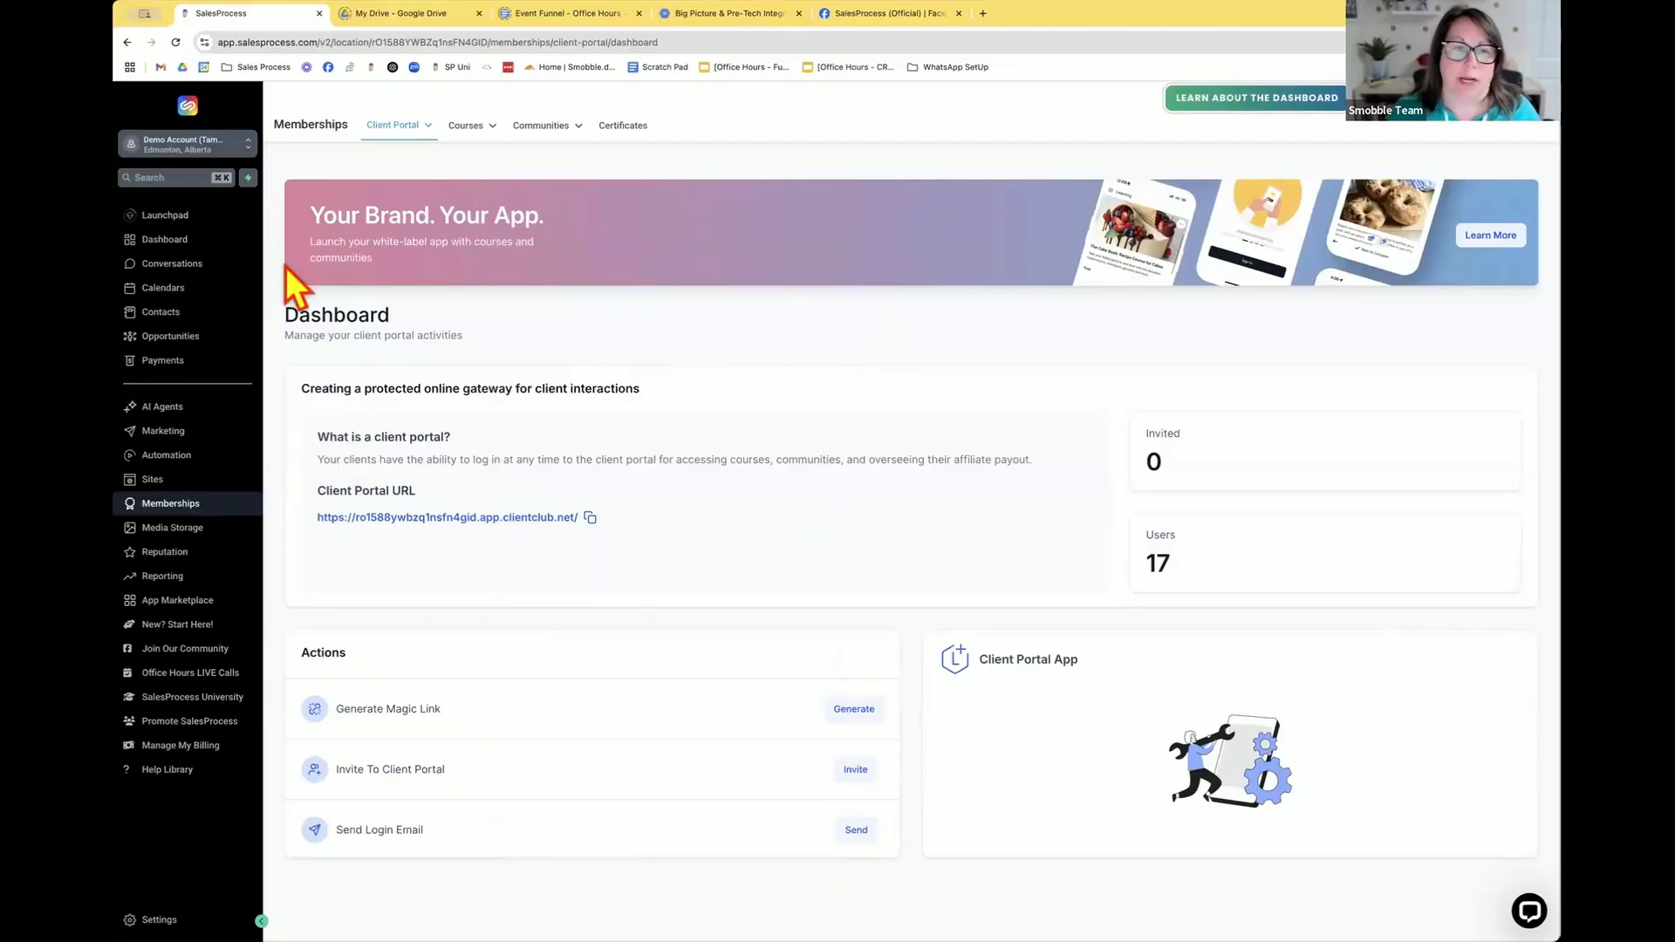
mouse_move(467, 130)
mouse_move(408, 128)
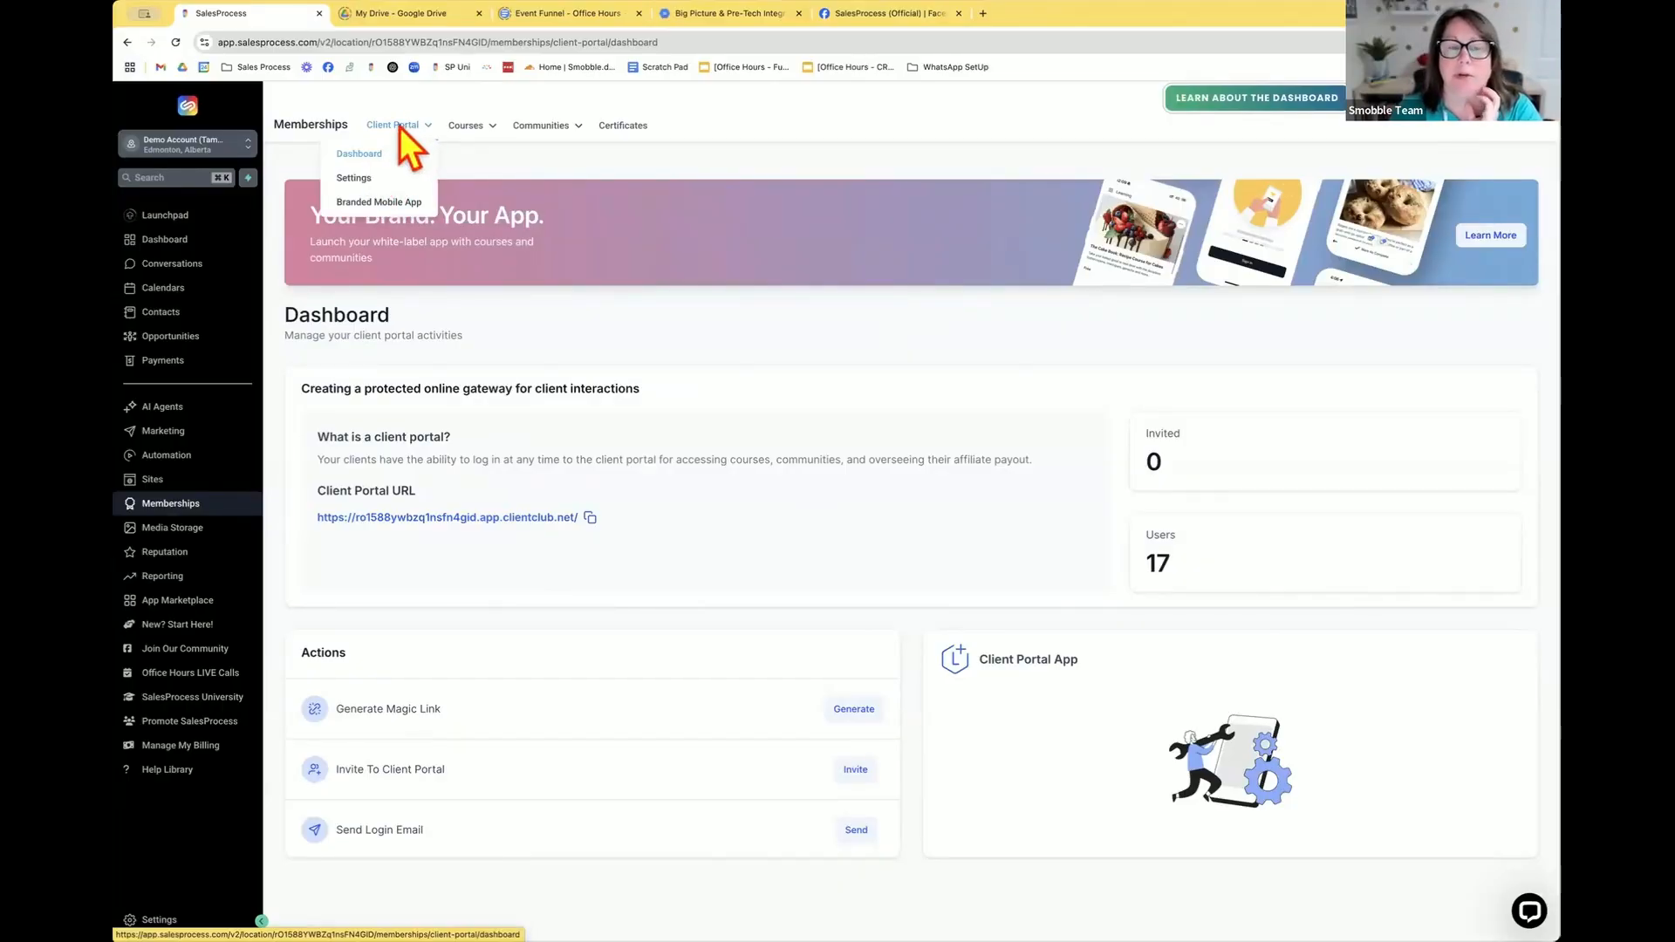
left_click(352, 178)
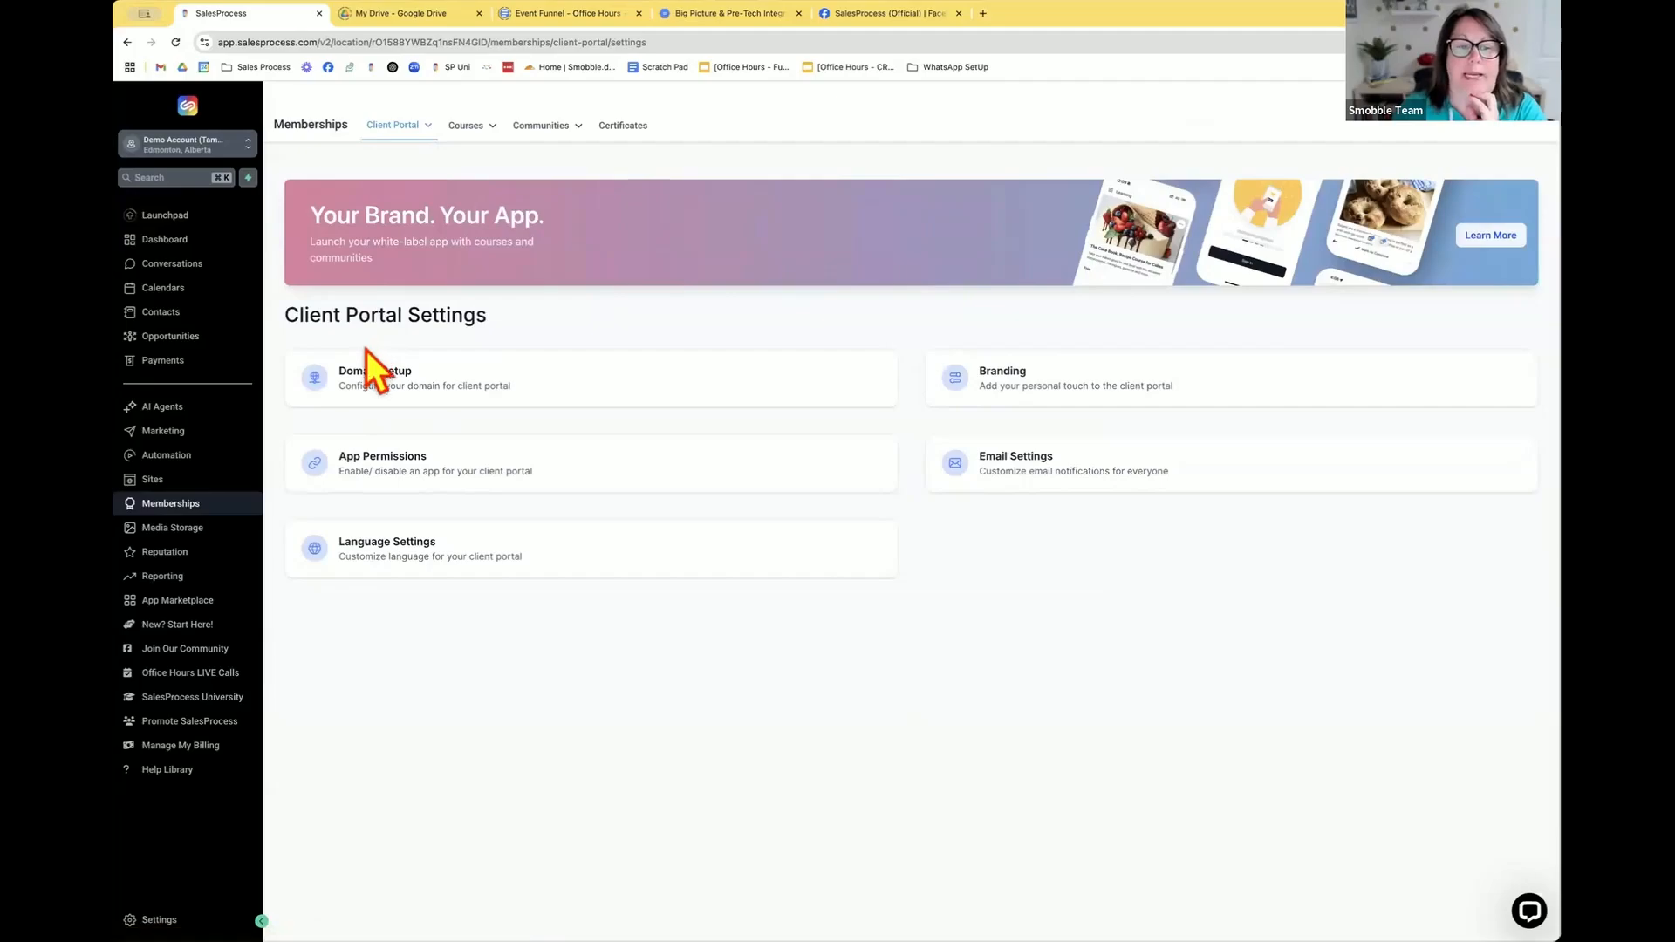
left_click(422, 393)
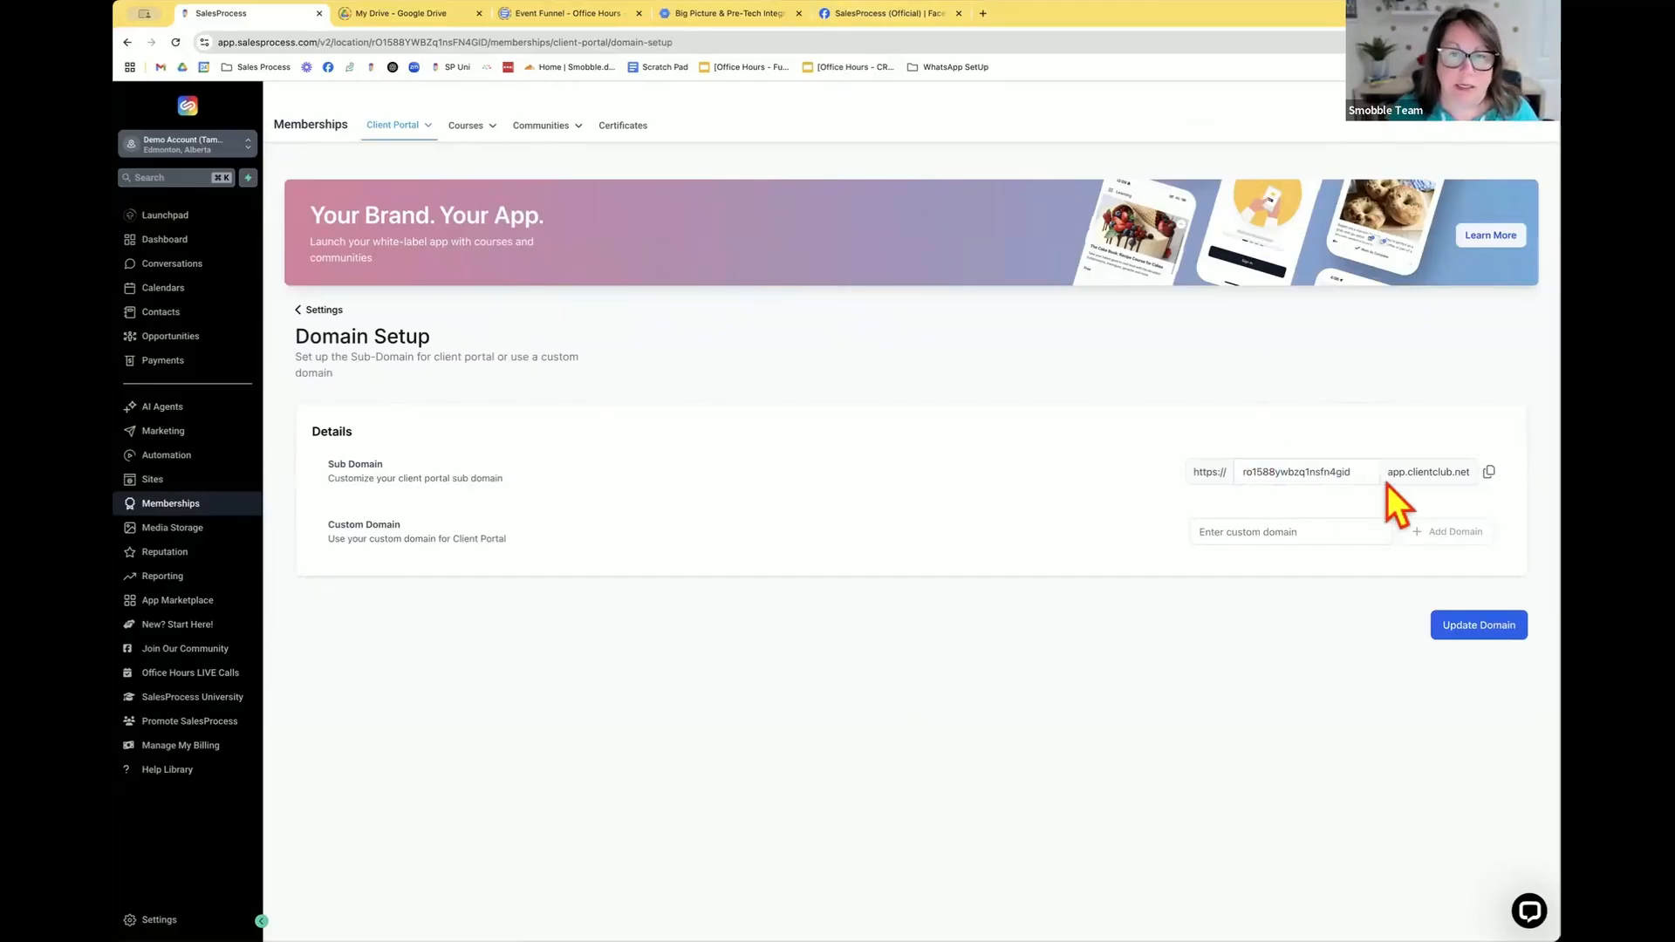
- Enter portal.testtamara.com as the client portal's custom domain
left_click(1295, 536)
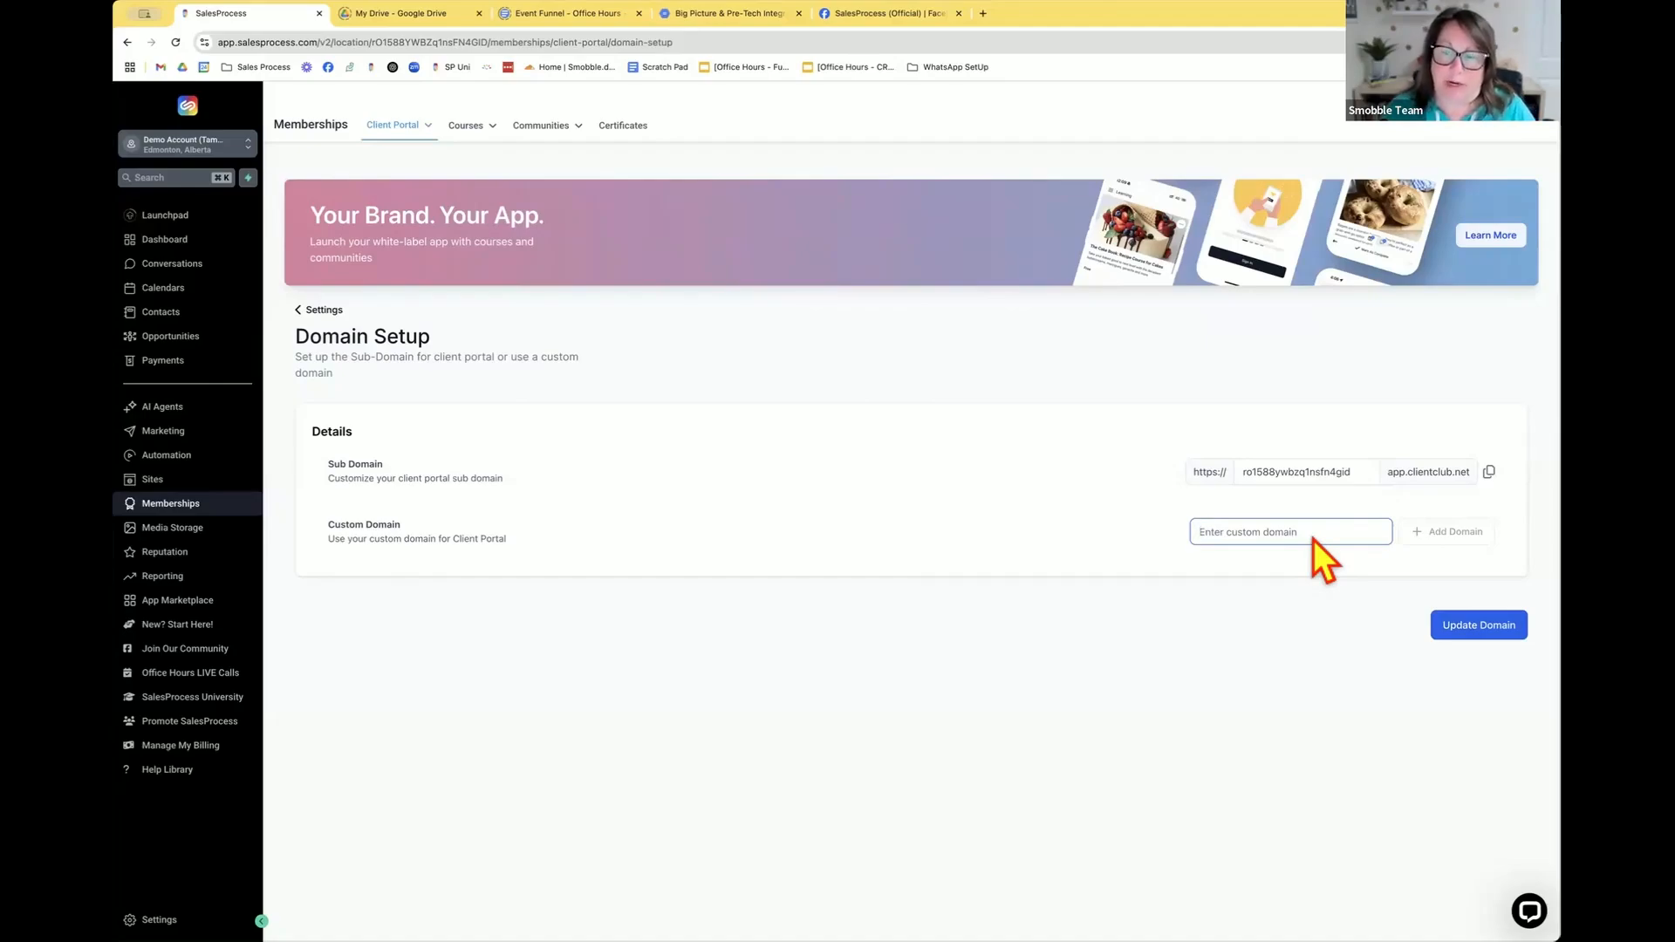
type("portal.")
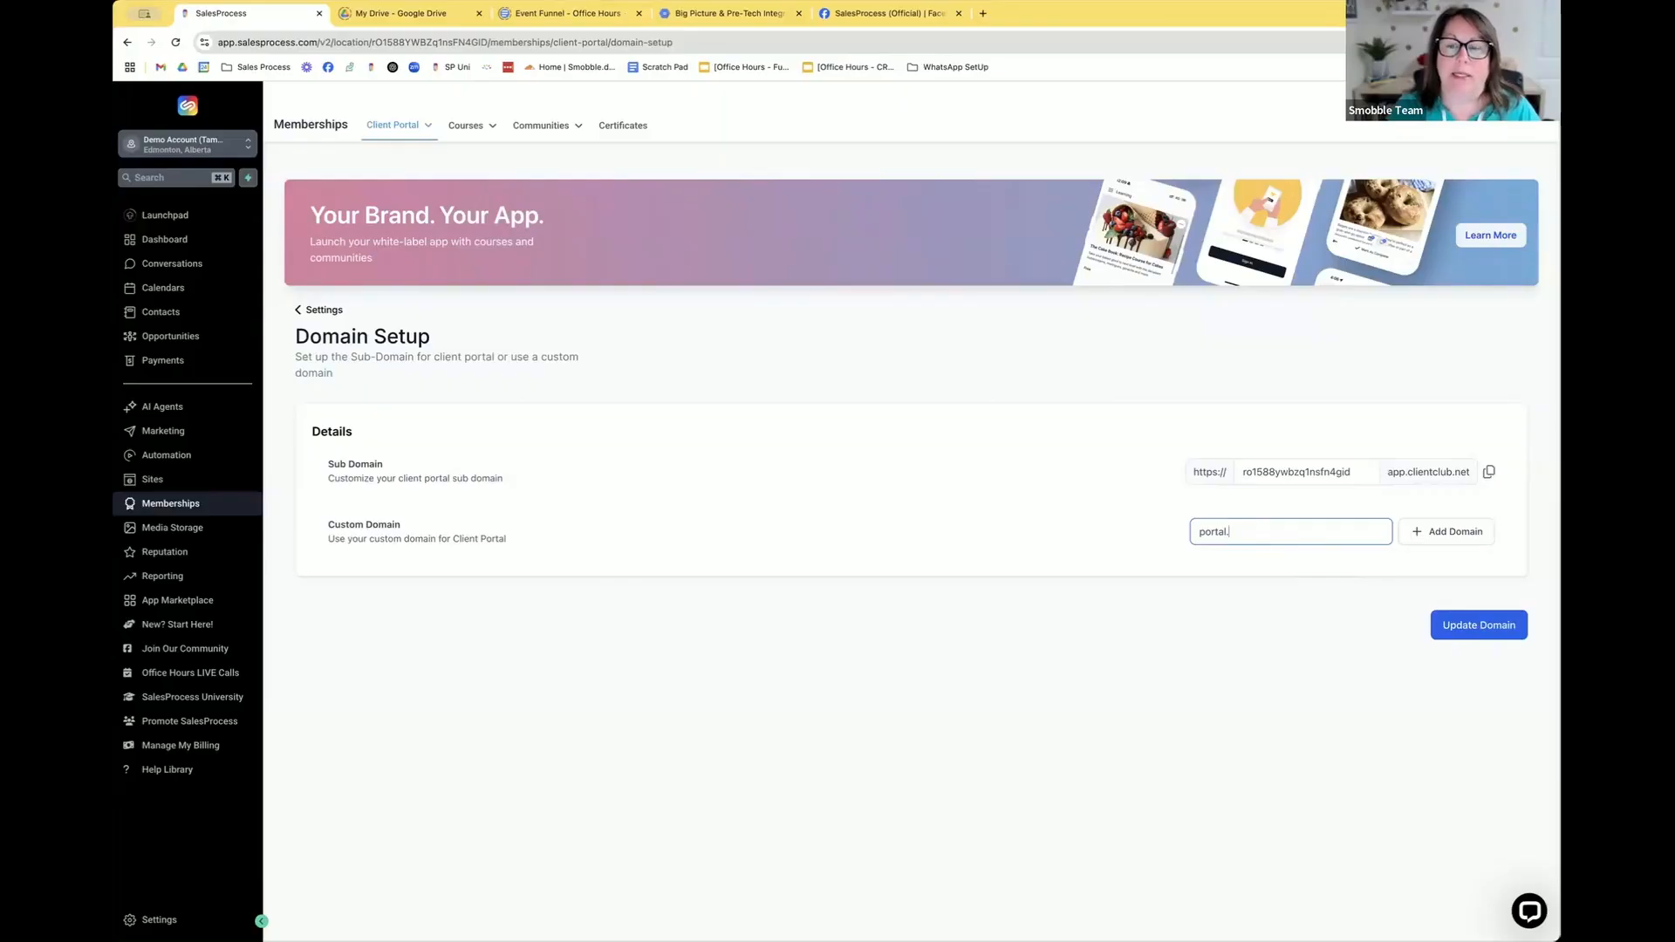
type("testtamara.com")
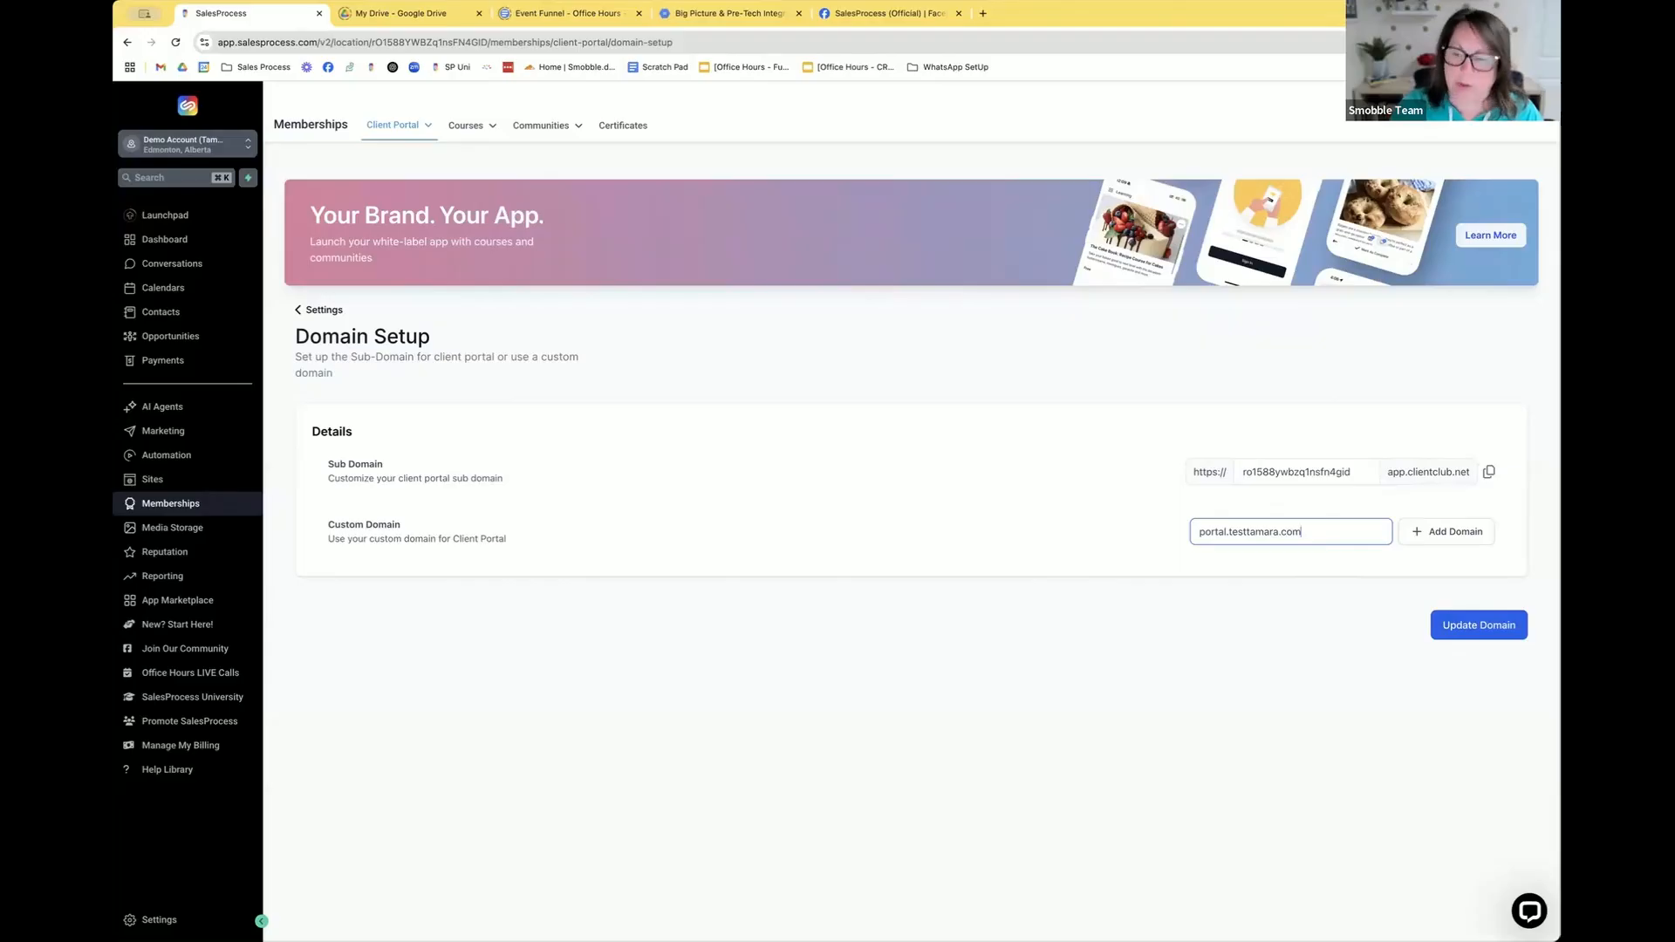
- Try members, learn and school as the custom domain's prefix, and put portal back in front of testtamara.com
left_click(1226, 531)
key("BackSpace")
key("BackSpace")
key("BackSpace")
key("BackSpace")
key("BackSpace")
key("BackSpace")
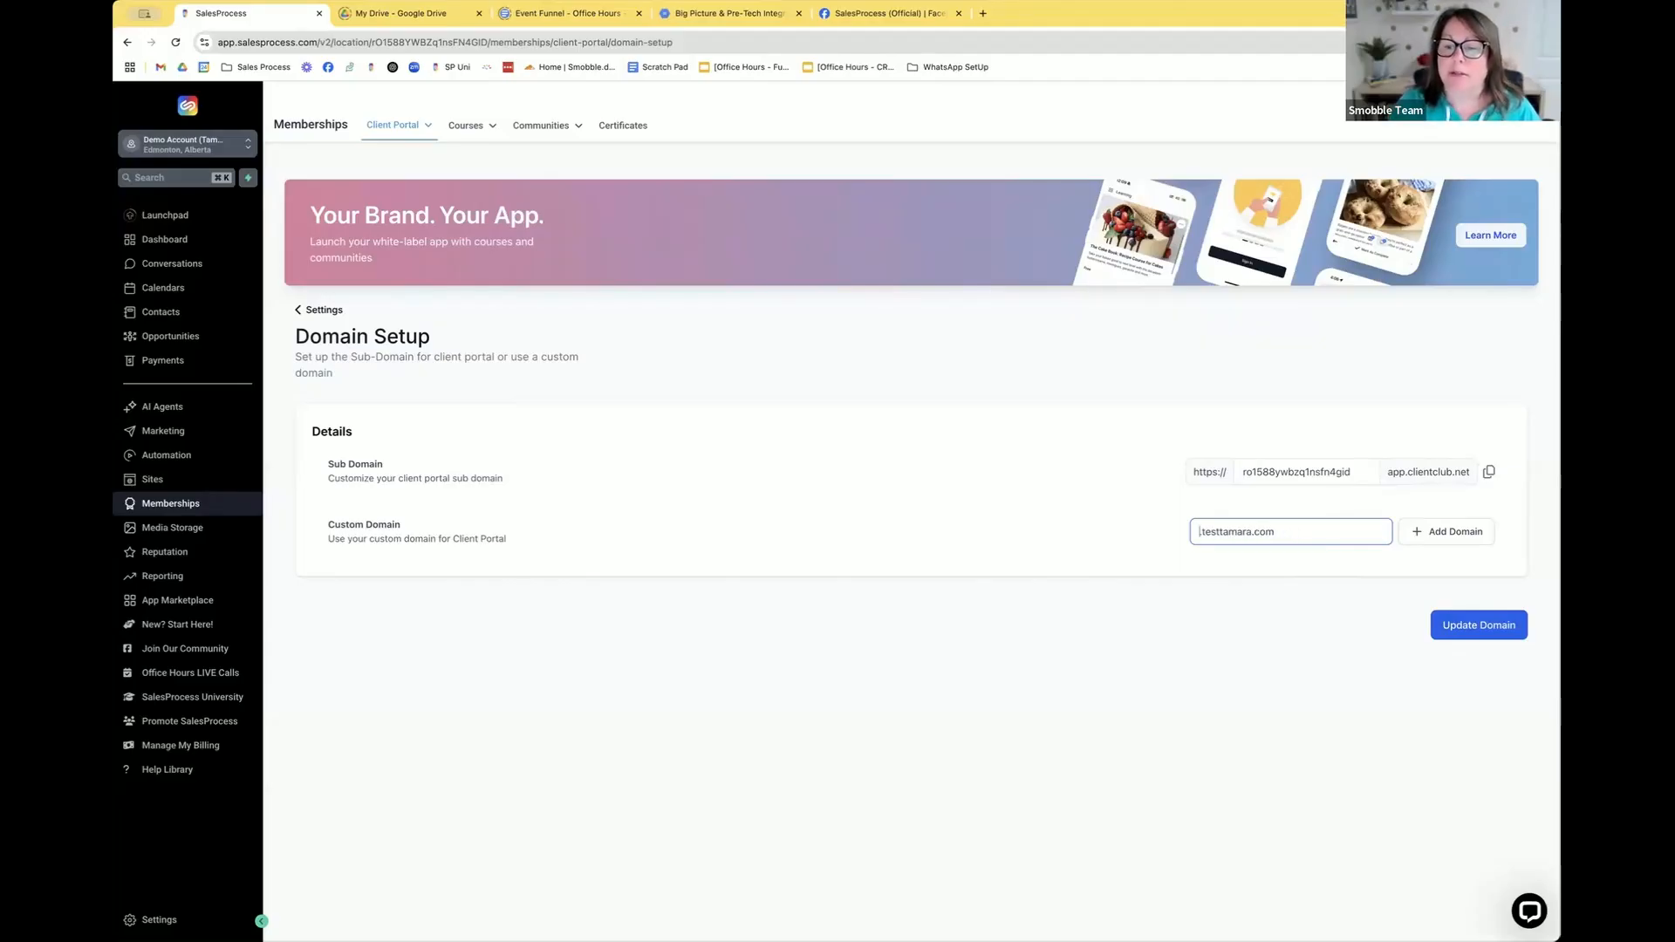
type("members")
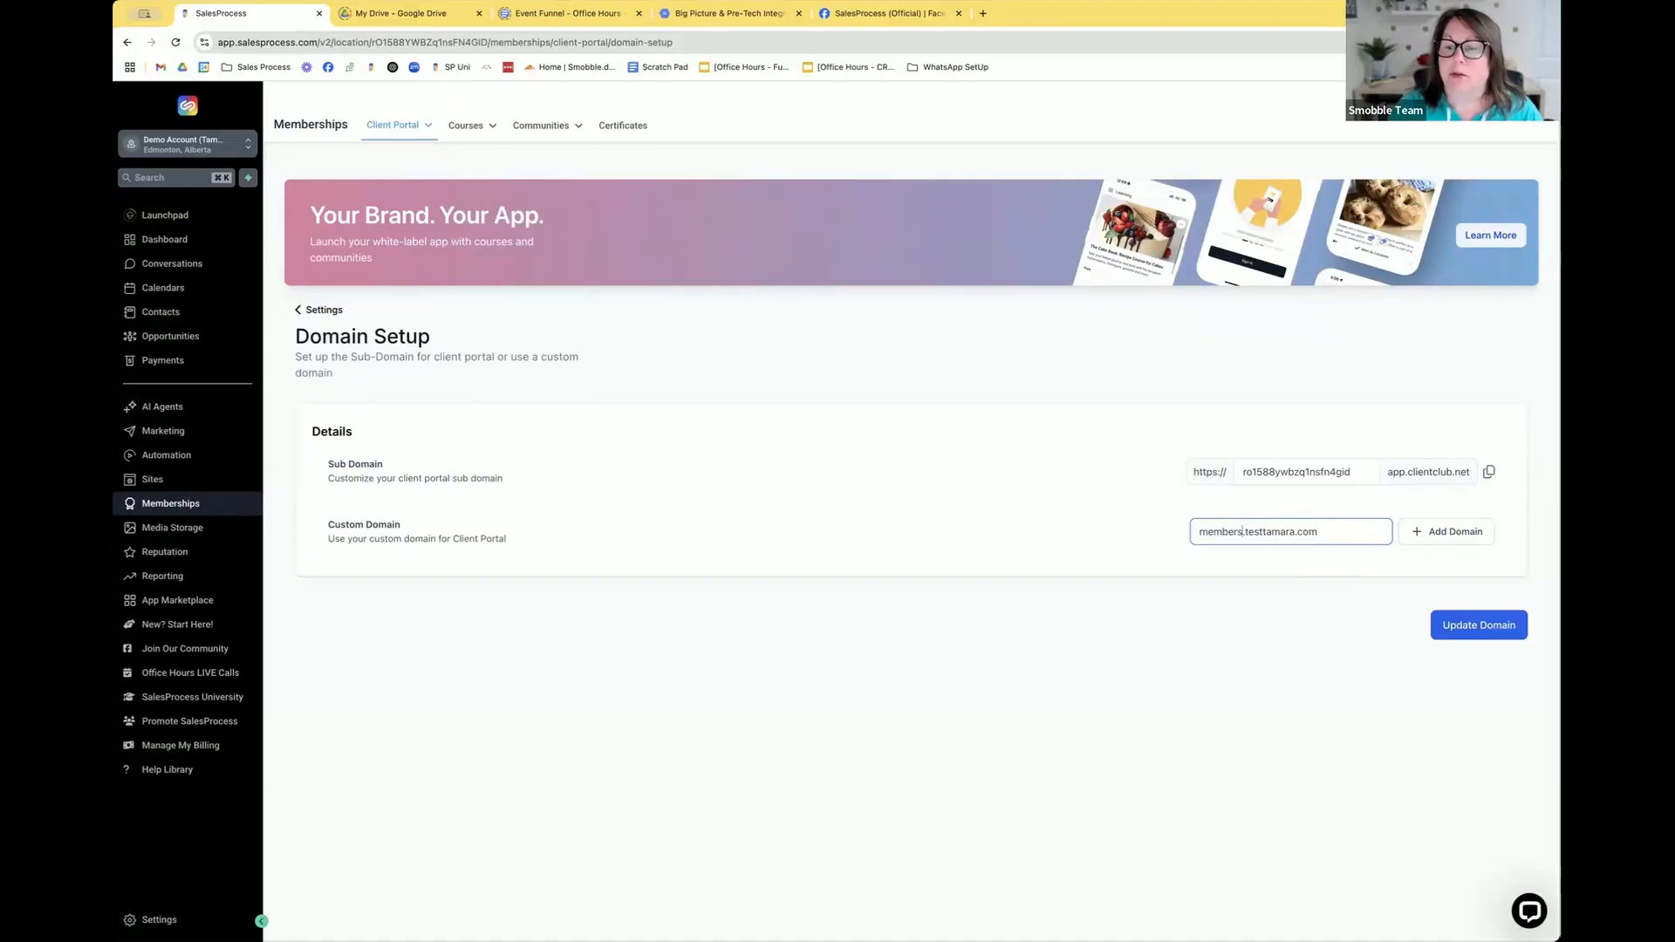
key("BackSpace")
key("BackSpace")
key("BackSpace")
key("BackSpace")
key("BackSpace")
key("BackSpace")
type("learn")
key("BackSpace")
key("BackSpace")
key("BackSpace")
key("BackSpace")
key("BackSpace")
type("school")
key("BackSpace")
key("BackSpace")
key("BackSpace")
key("BackSpace")
key("BackSpace")
key("BackSpace")
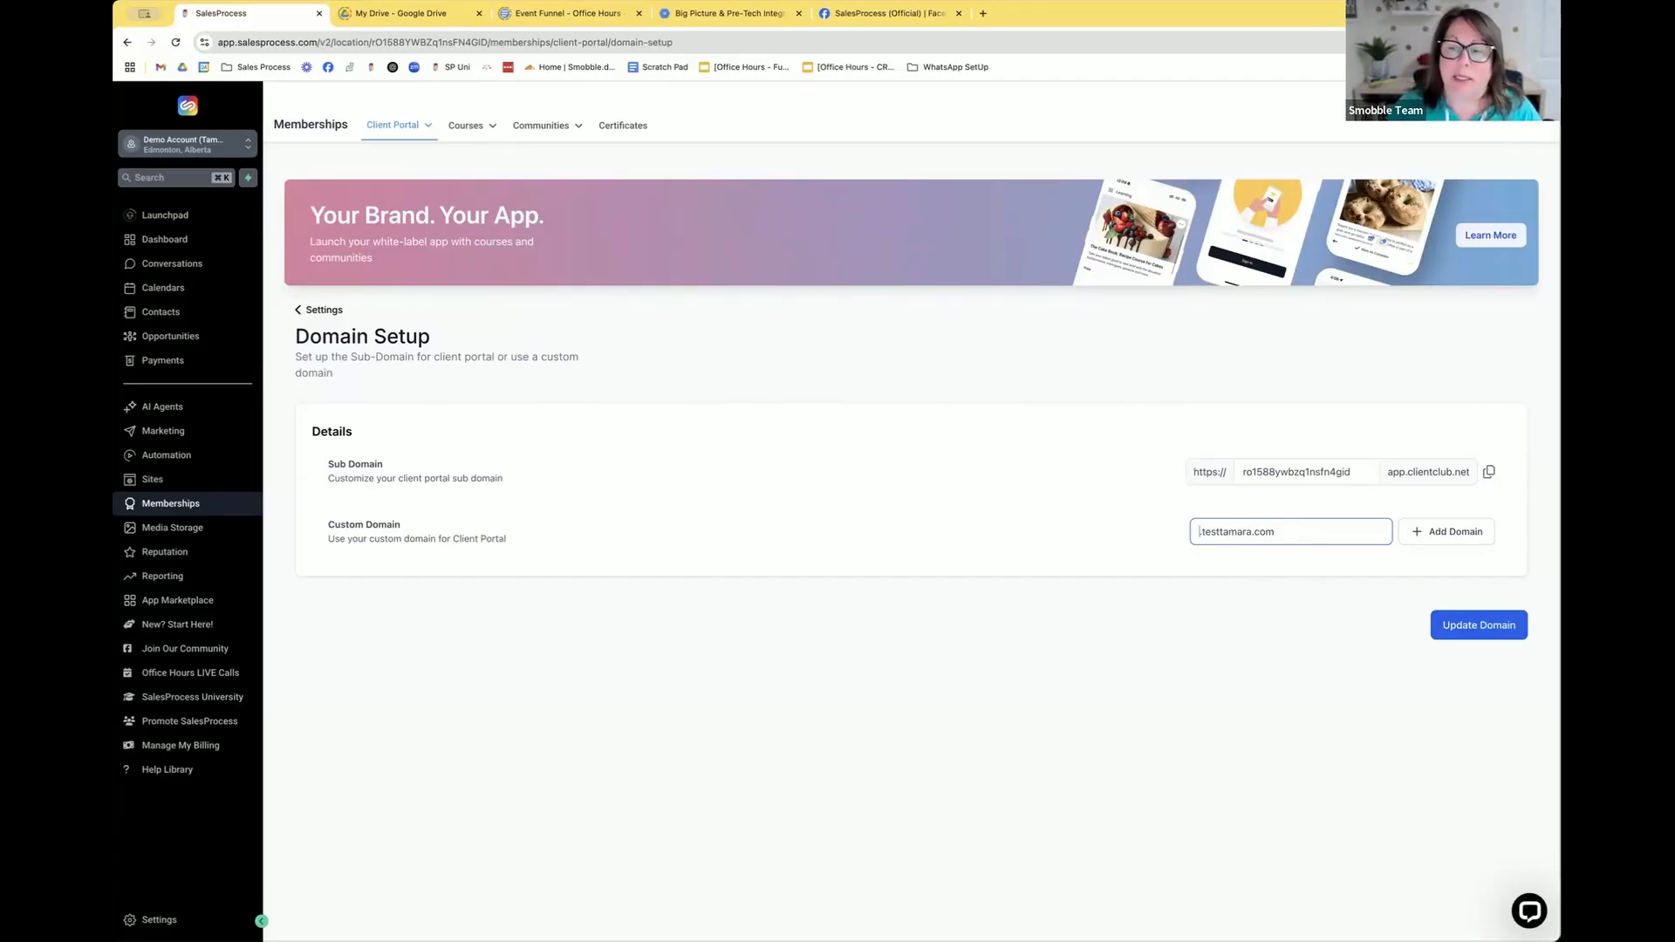
type("portal")
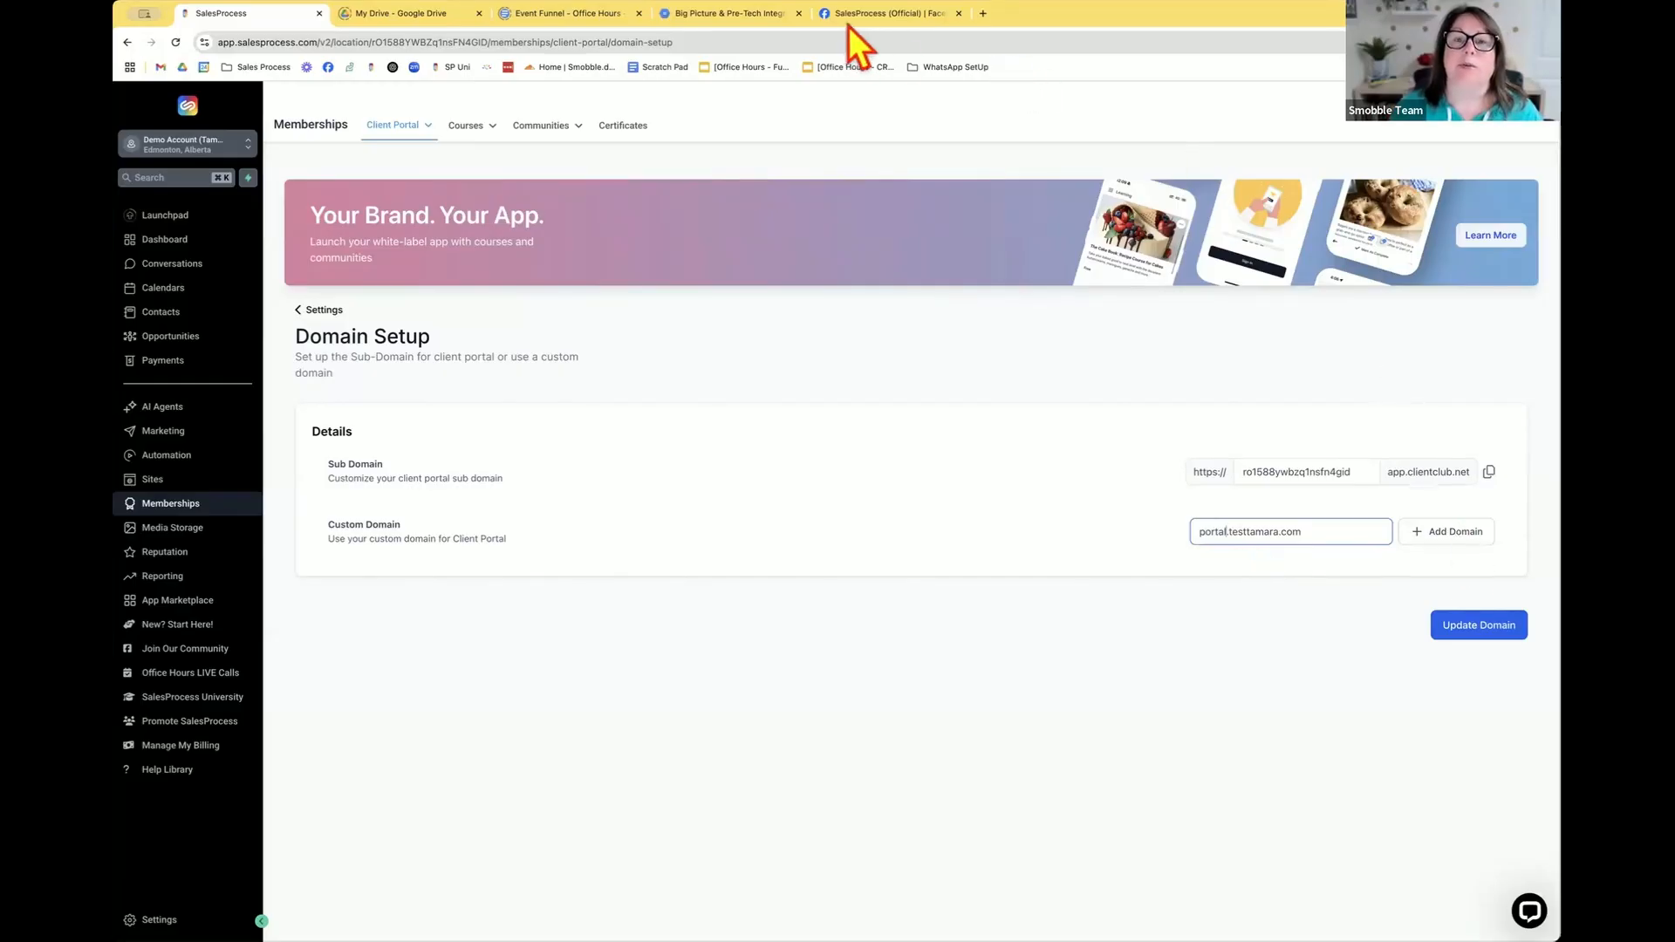
- Add the custom domain and continue to its authorization with Cloudflare as the domain provider
left_click(1454, 533)
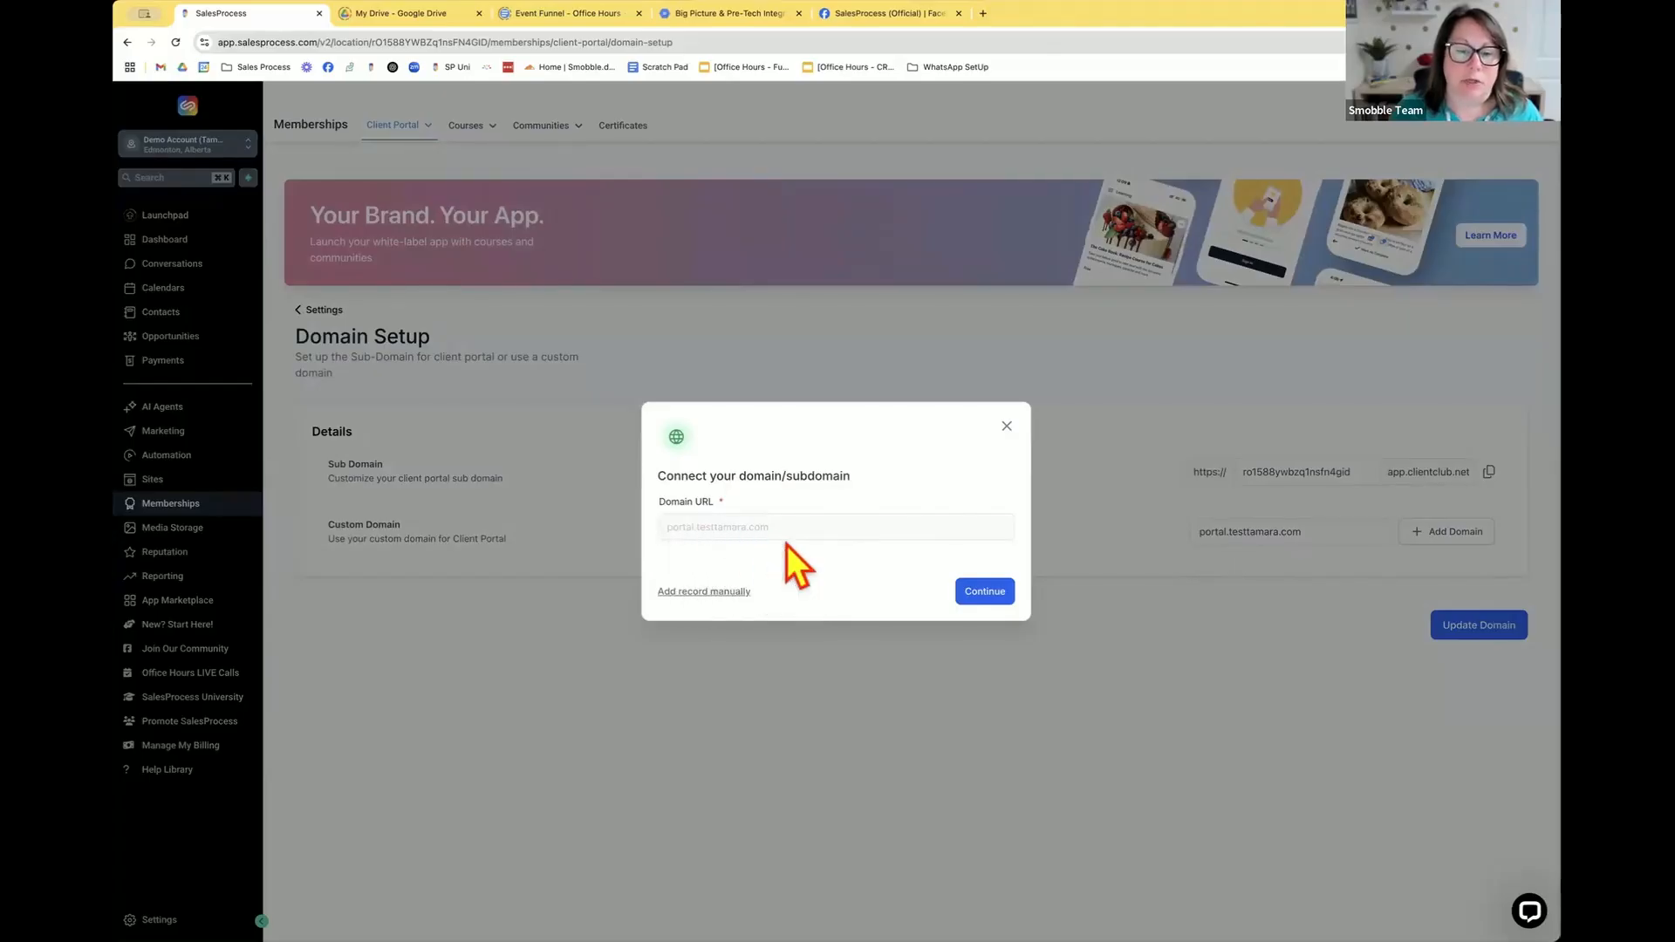
left_click(977, 591)
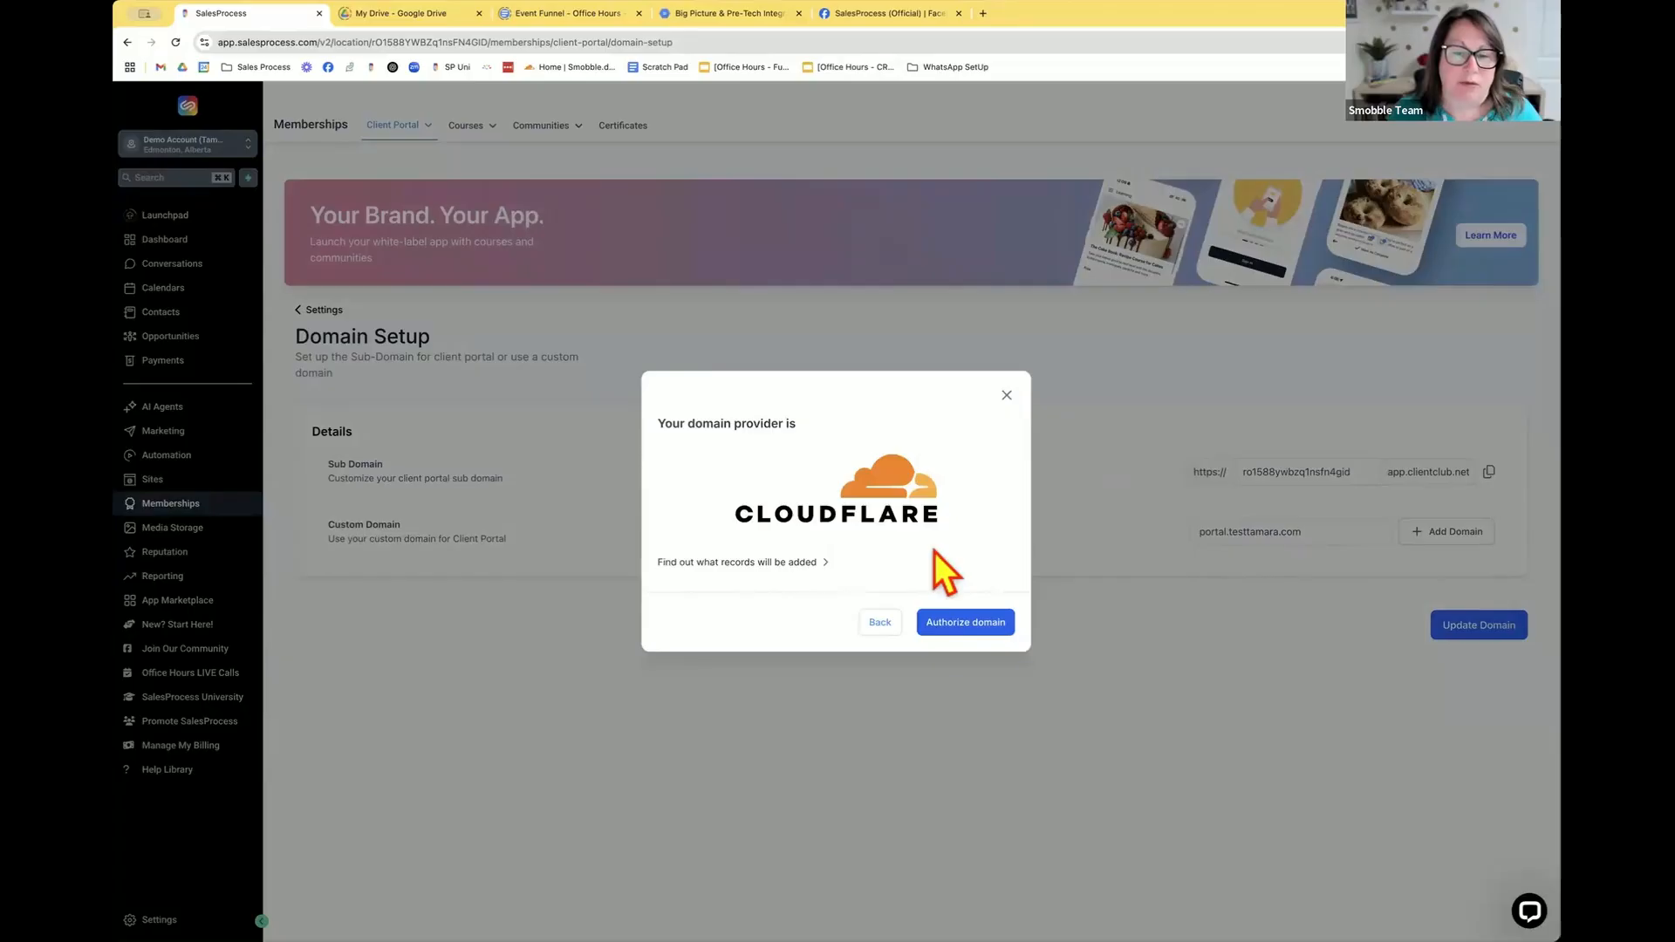
left_click(977, 634)
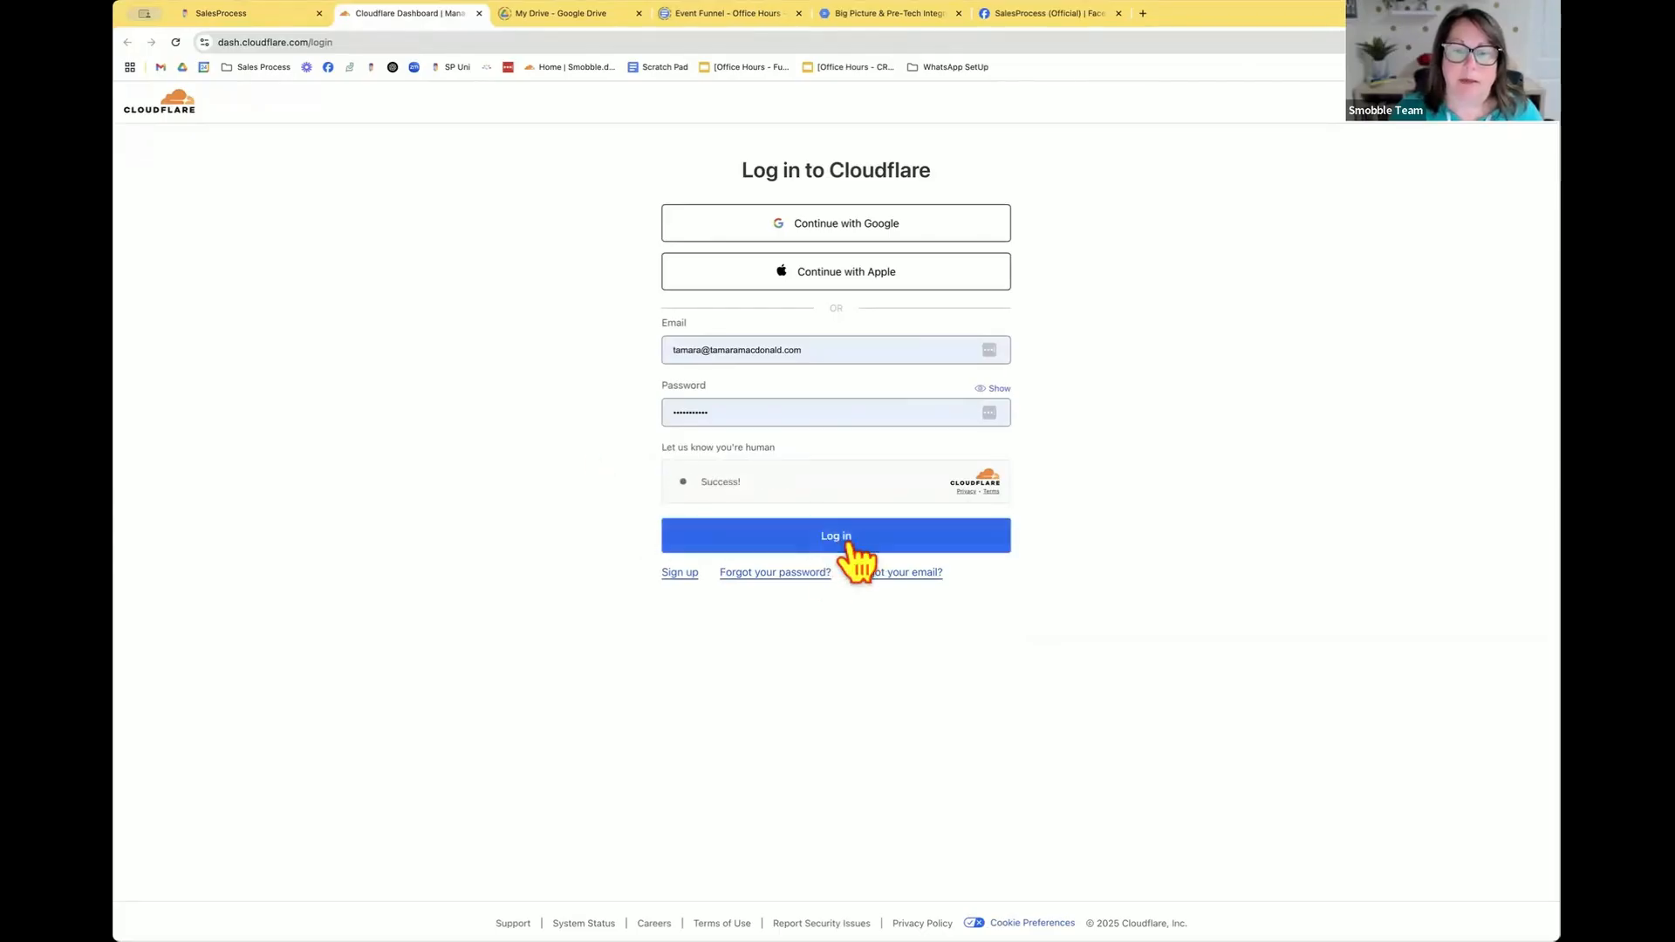
- Log in to Cloudflare with the filled-in credentials and enter the two-factor authentication code
left_click(854, 545)
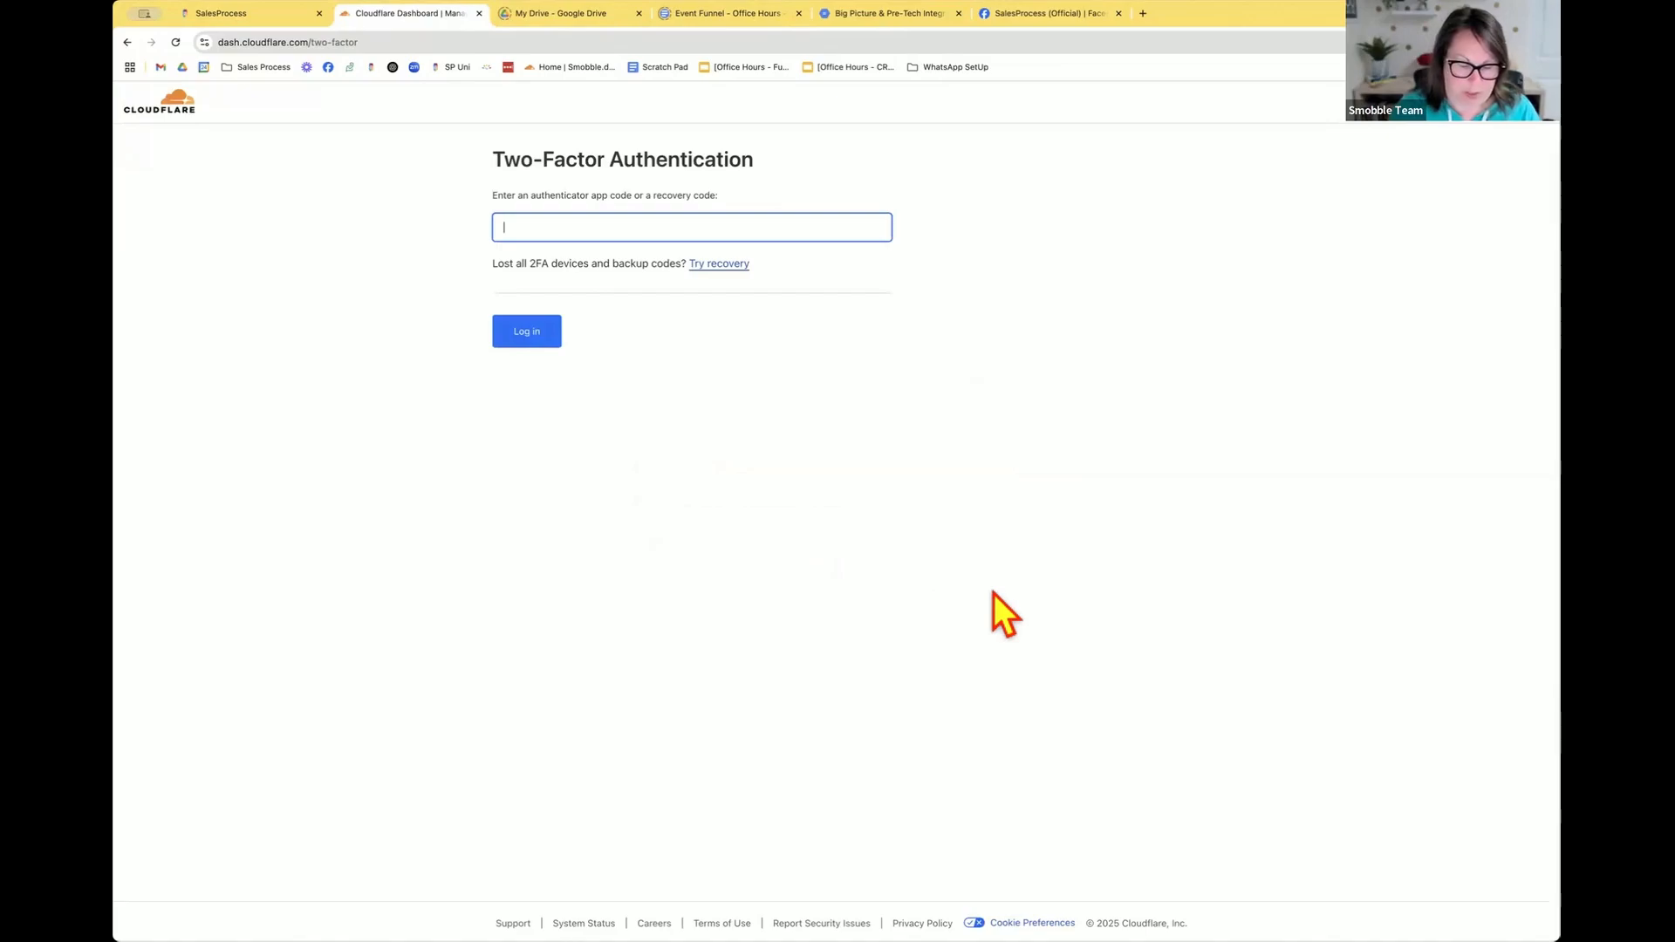
left_click(529, 341)
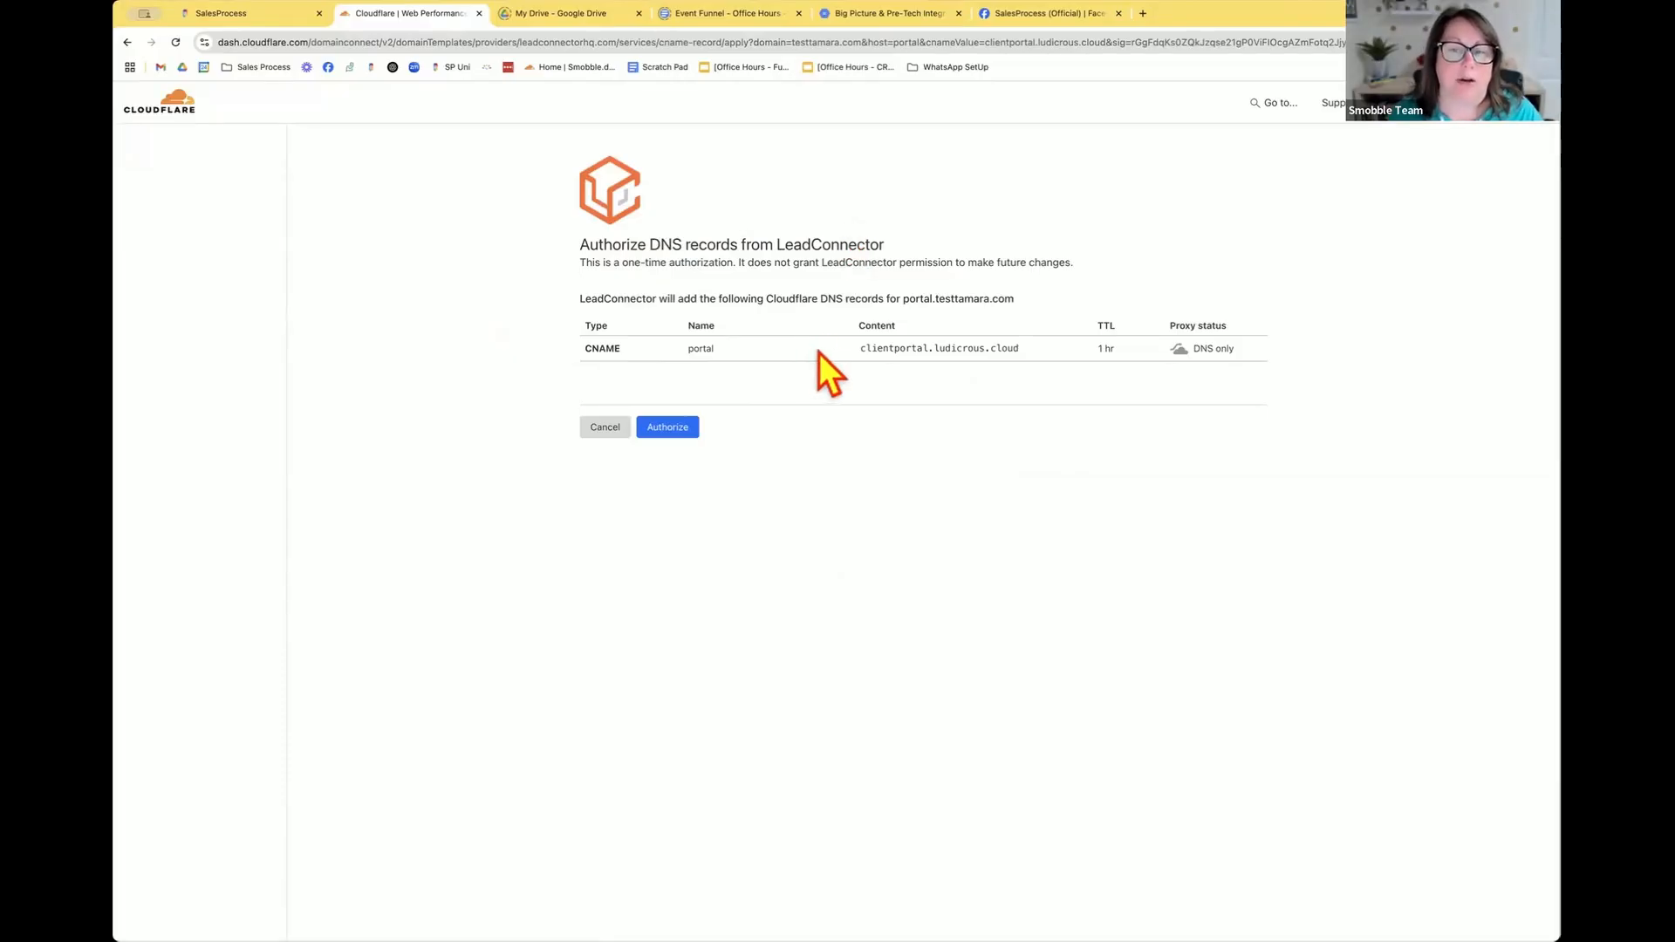
- Authorize LeadConnector's portal CNAME record in Cloudflare and save the updated domain in the client portal's domain setup
left_click(685, 429)
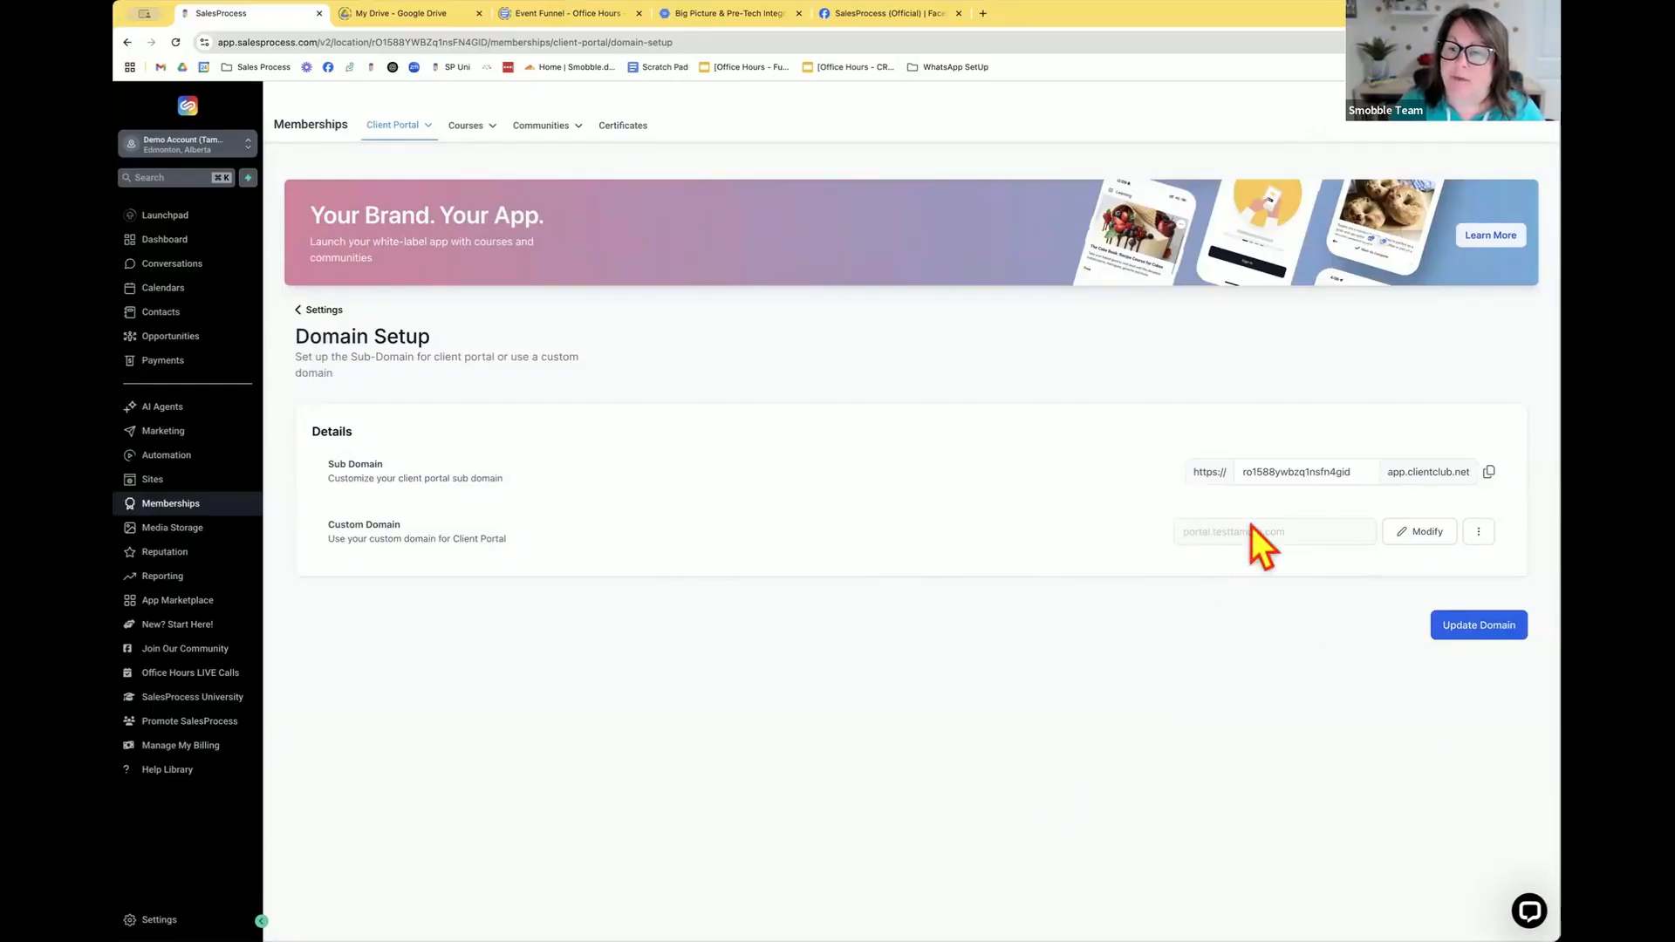
left_click(1483, 621)
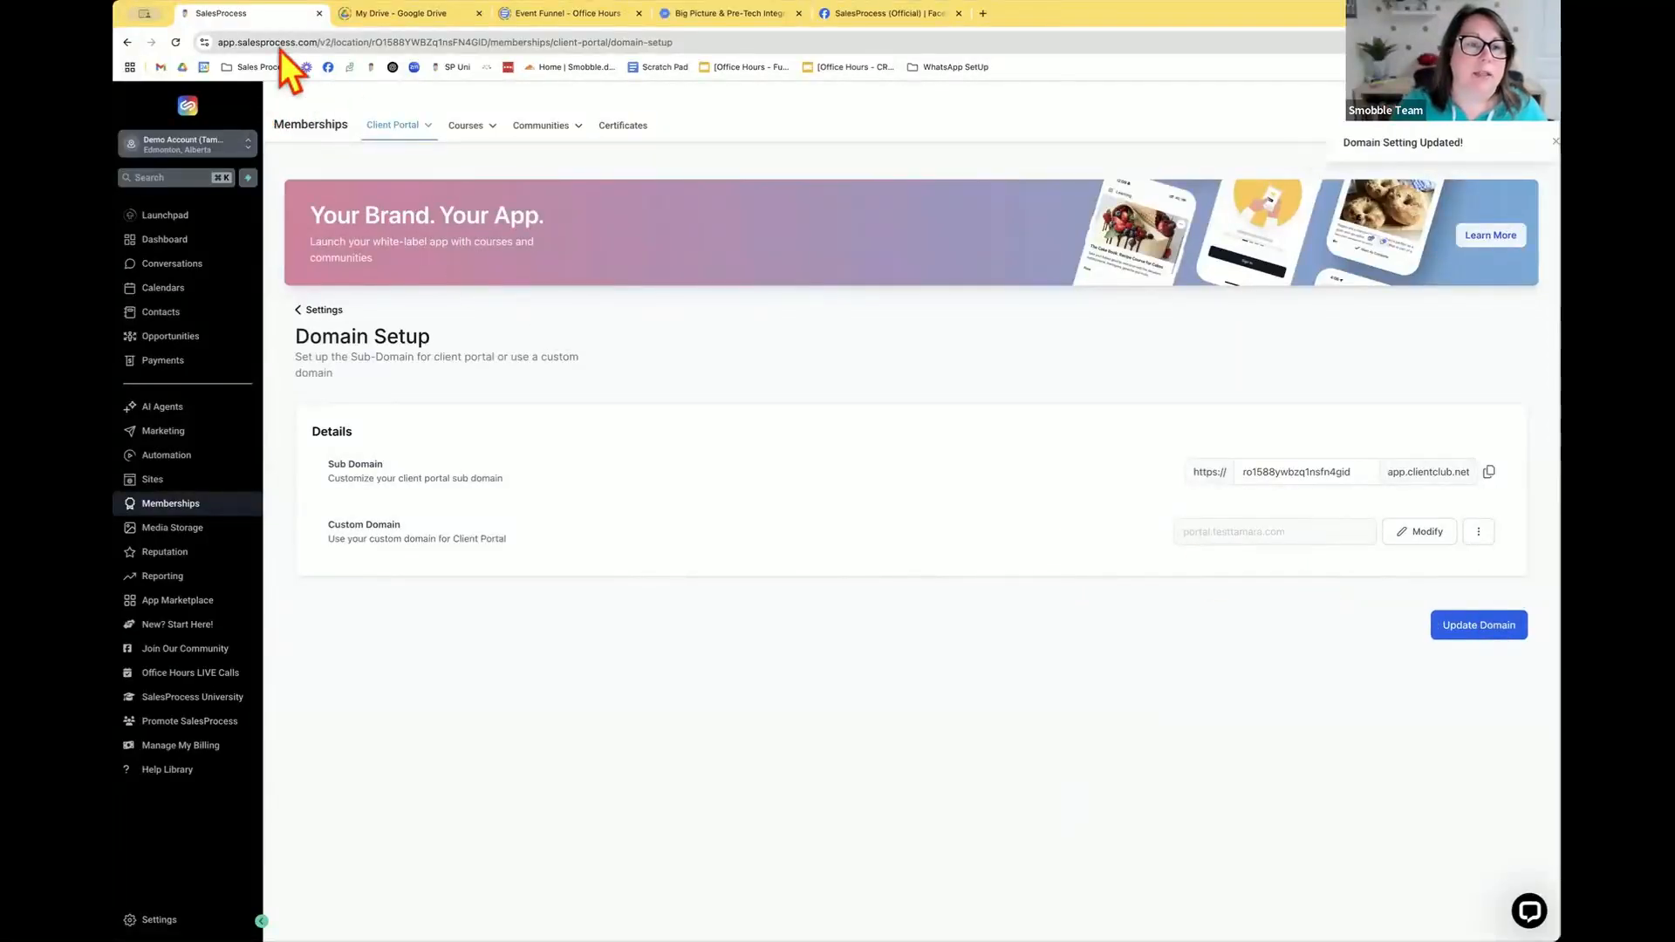
- Copy the client portal URL from the portal dashboard and open it in a new browser tab to check the login page
left_click(391, 125)
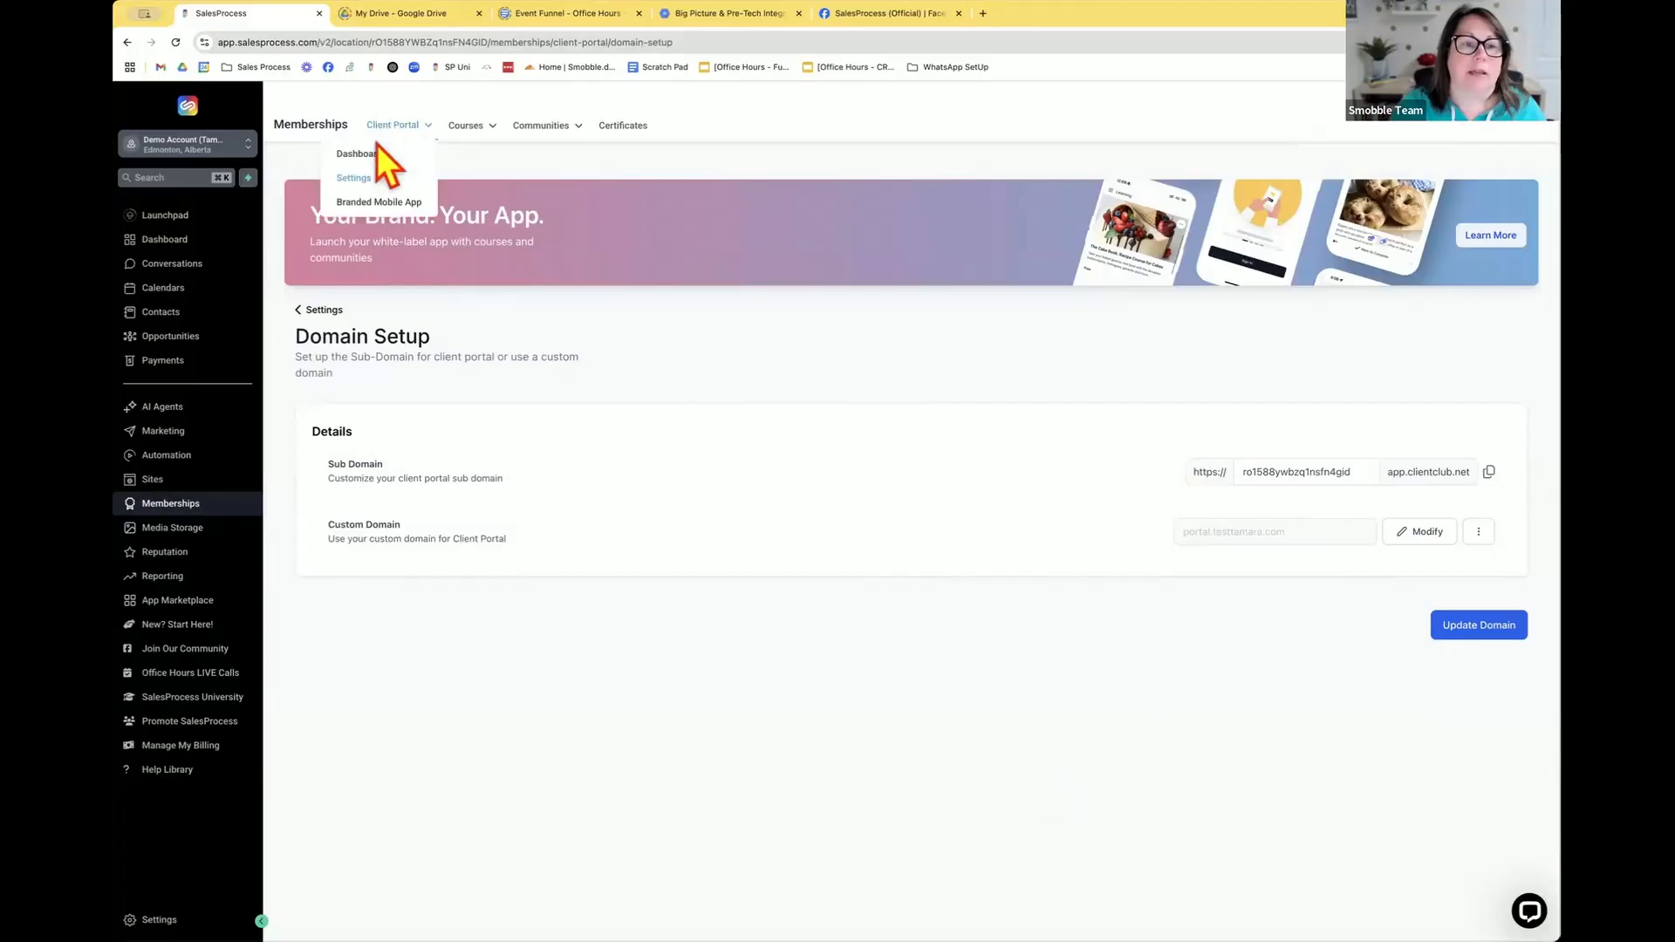
left_click(366, 155)
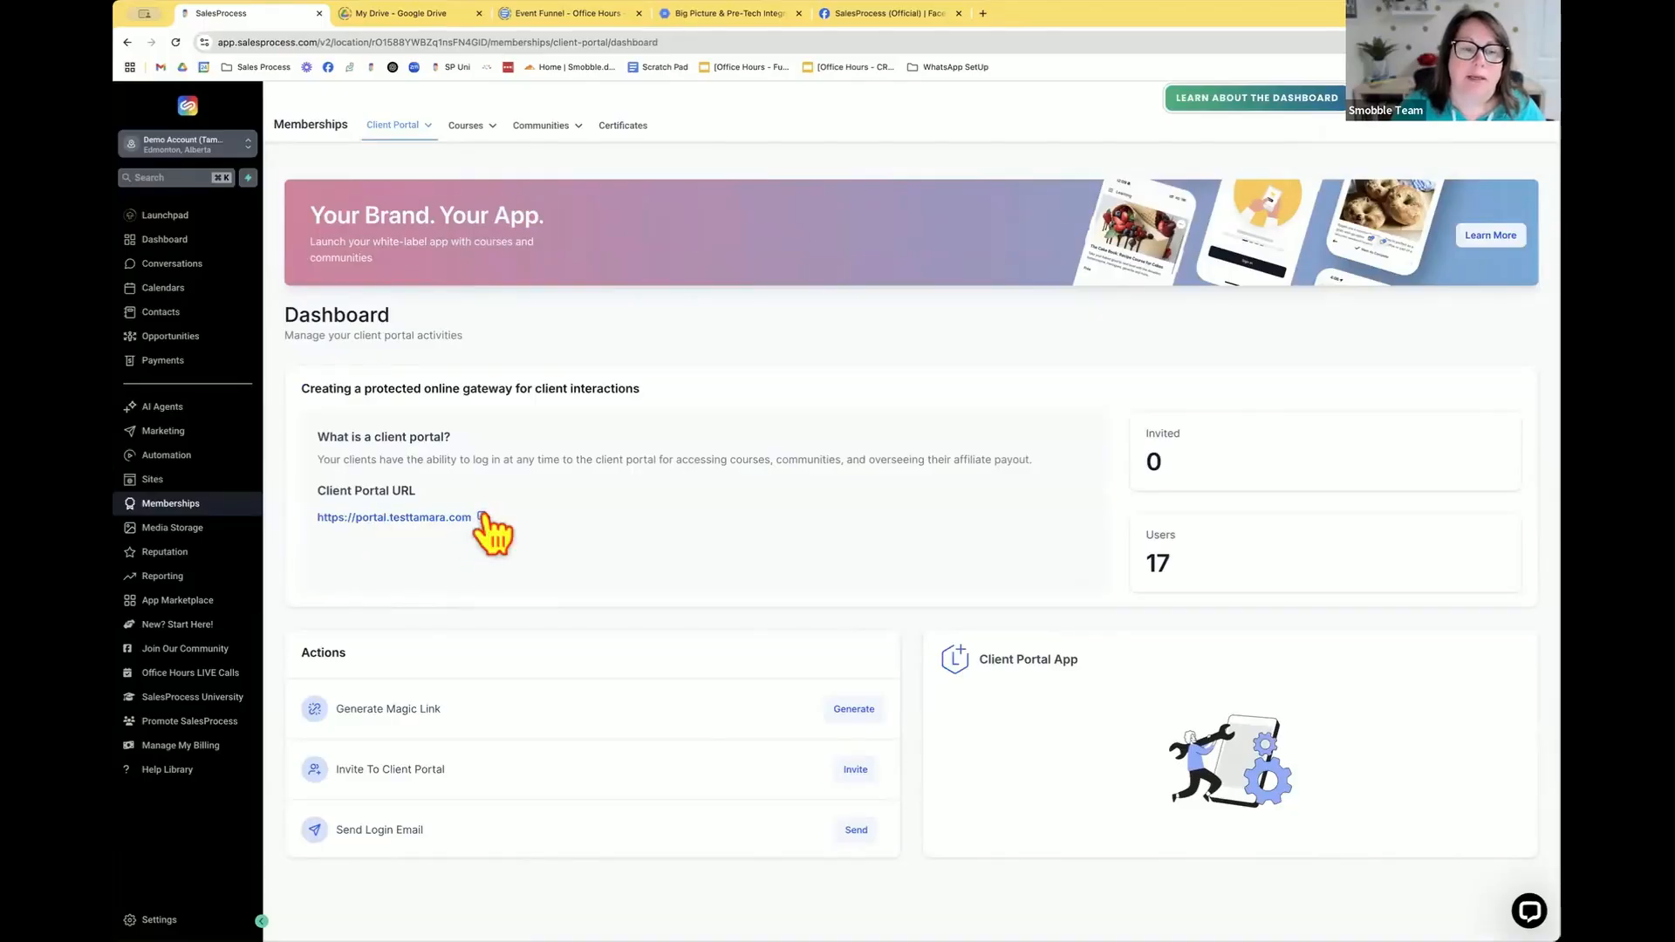
left_click(482, 519)
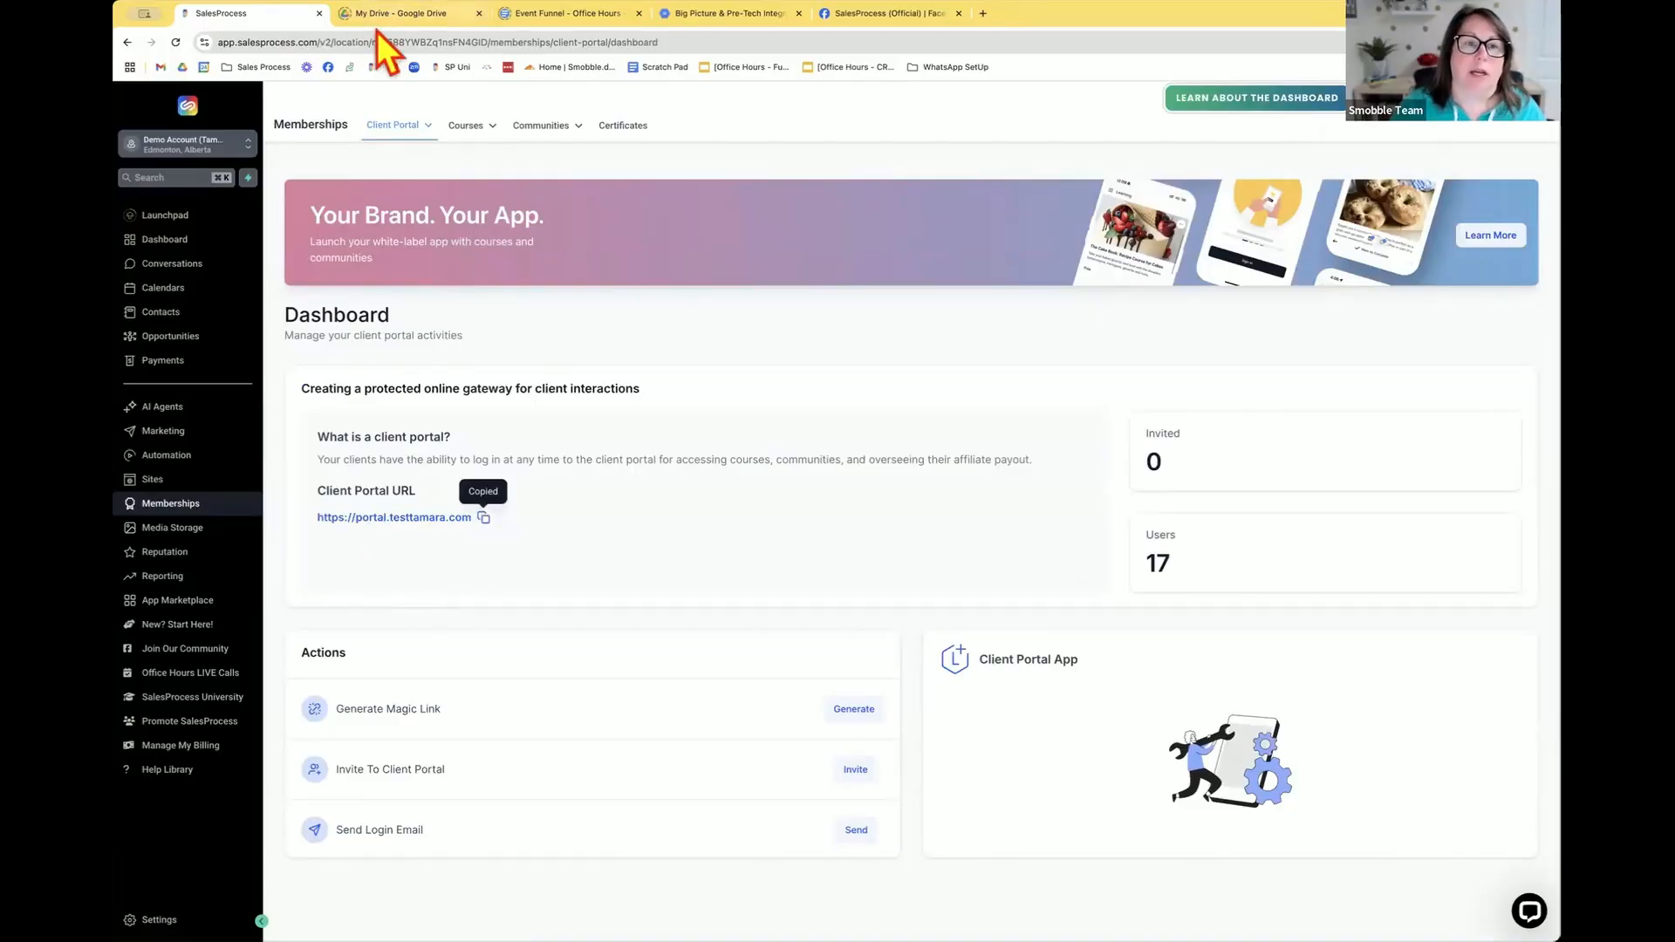
left_click(983, 14)
left_click(960, 39)
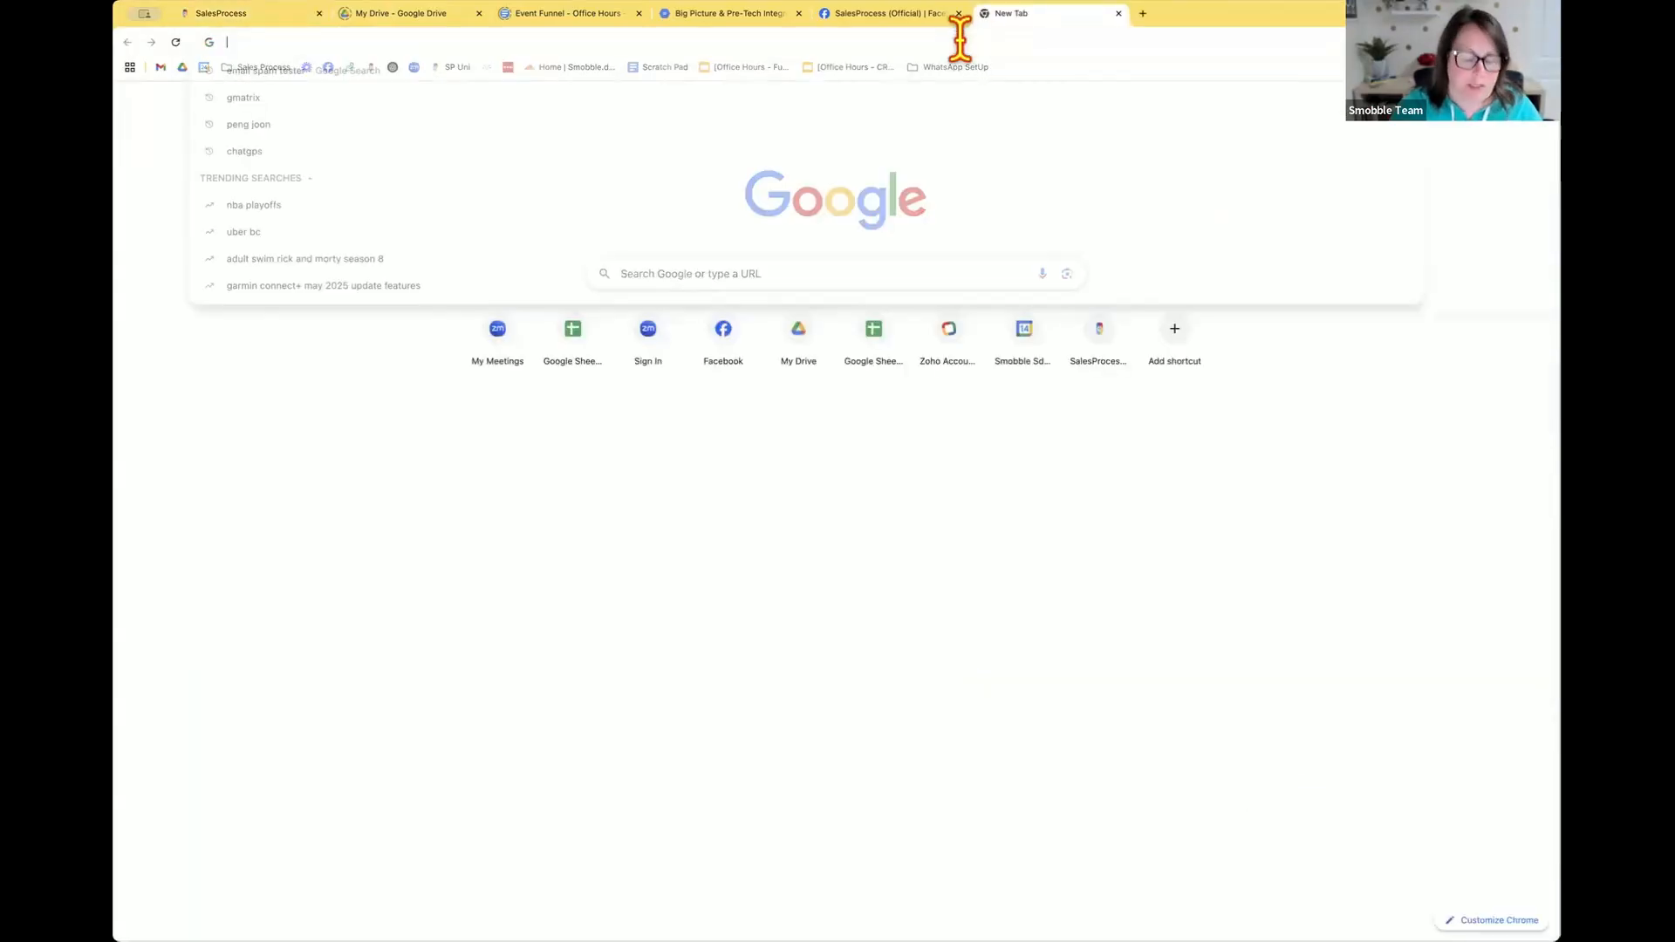
key("super+v")
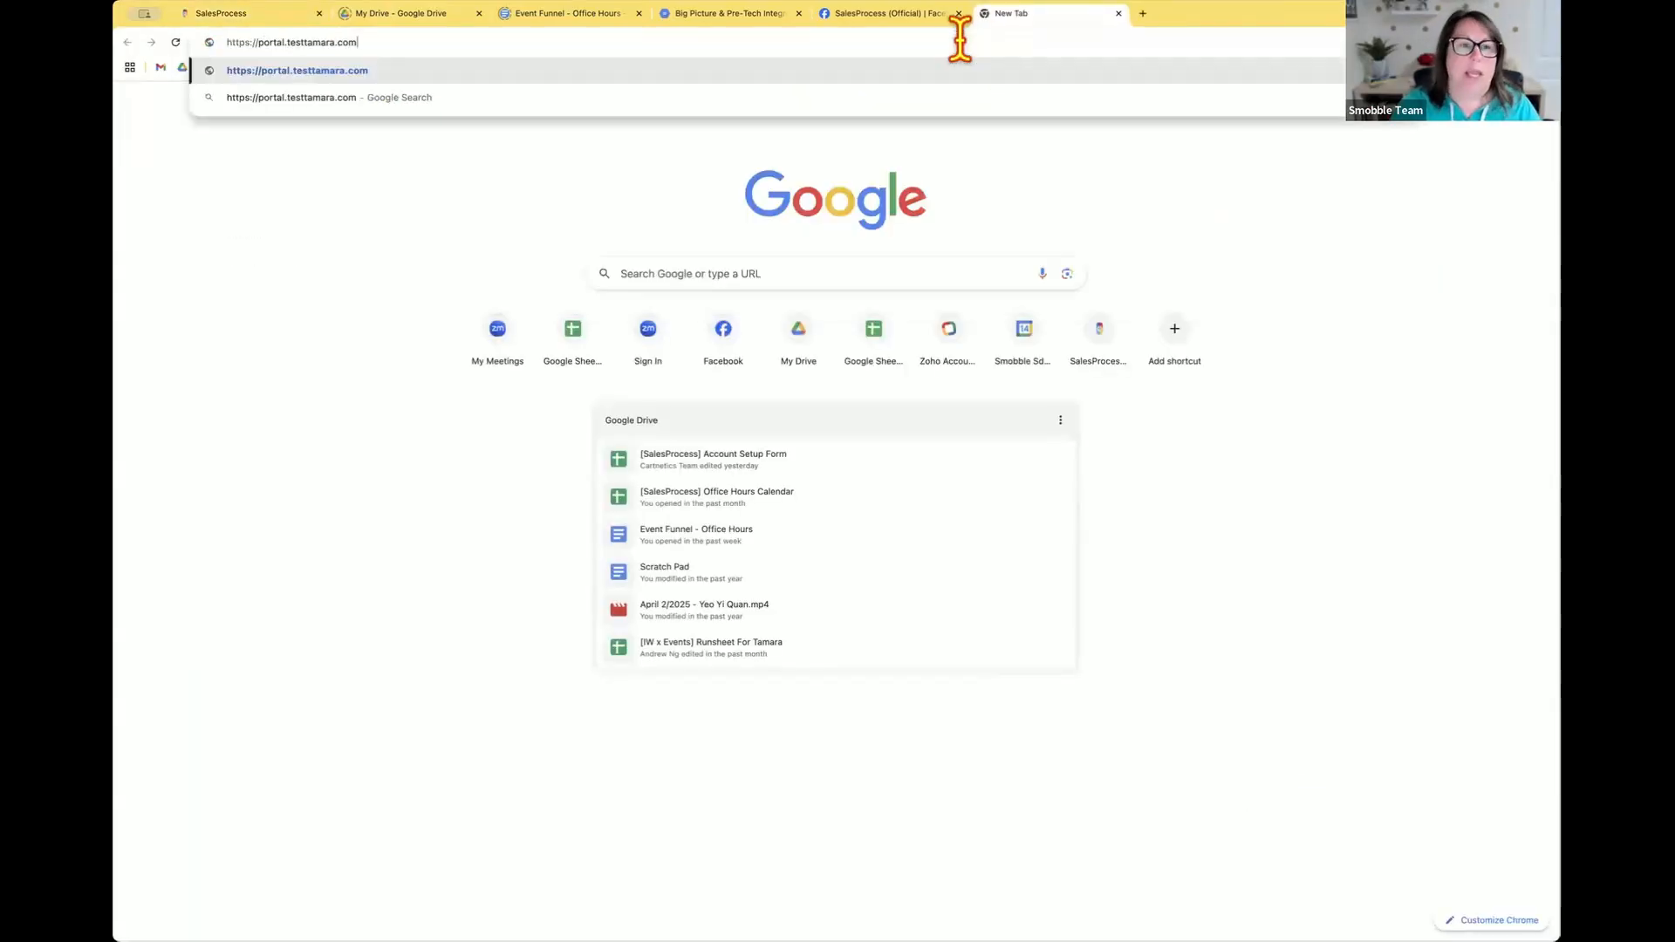
key("Return")
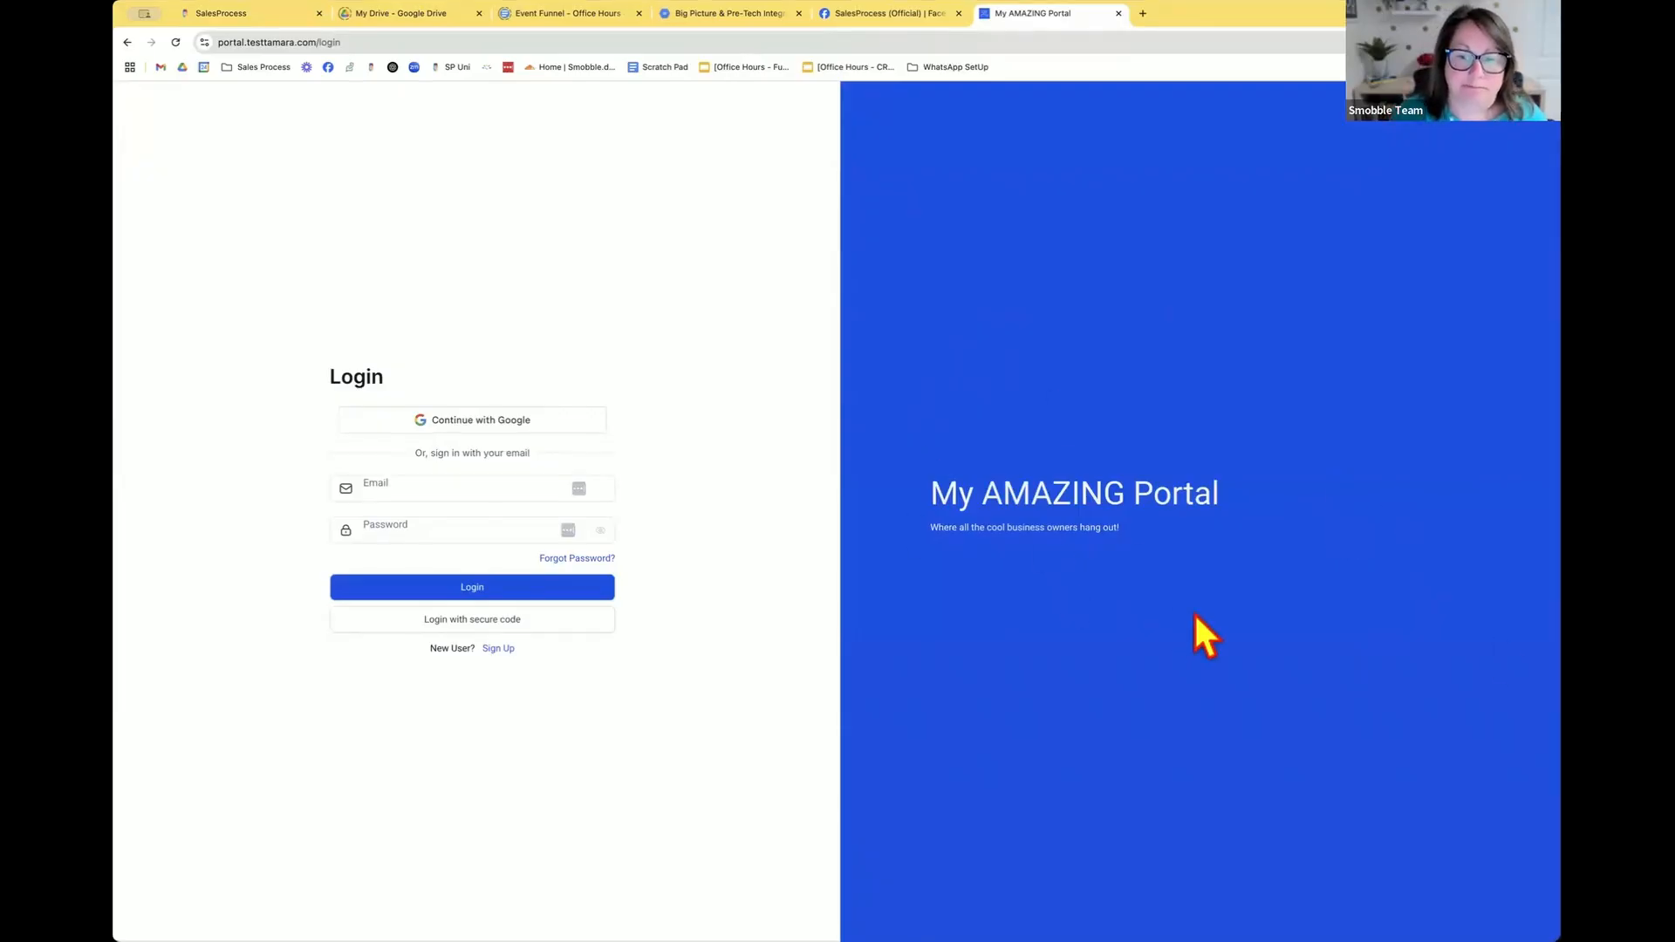
left_click(405, 493)
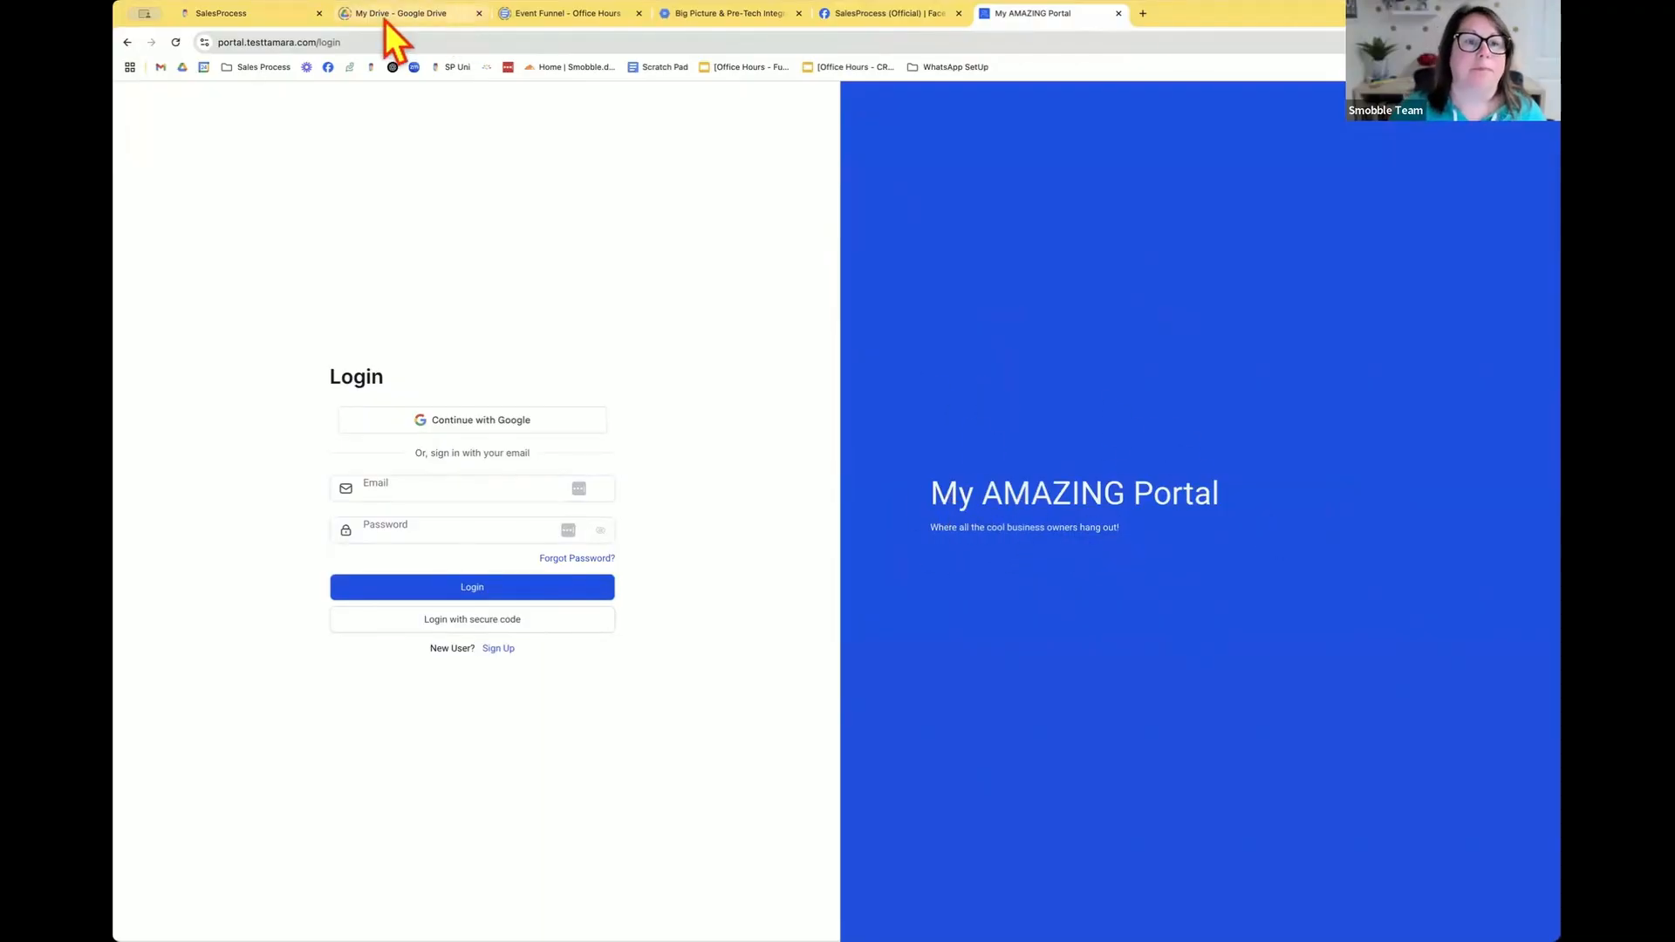
- Open the client portal's Branding settings in SalesProcess and compare them with the live portal login page
left_click(234, 19)
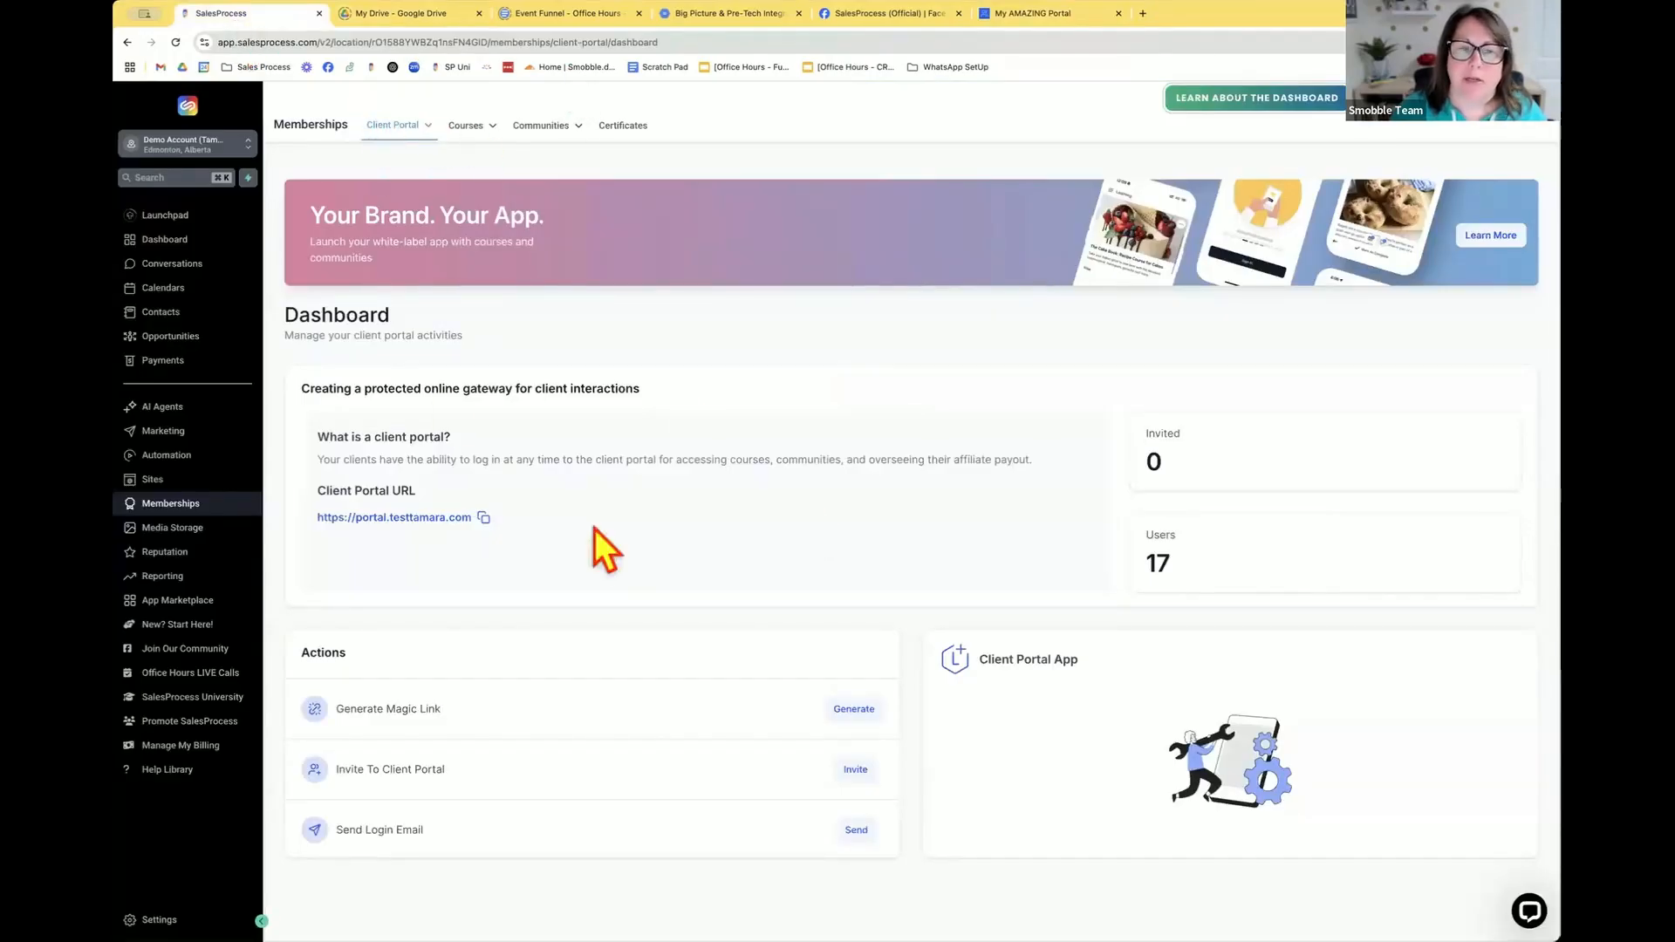
mouse_move(378, 126)
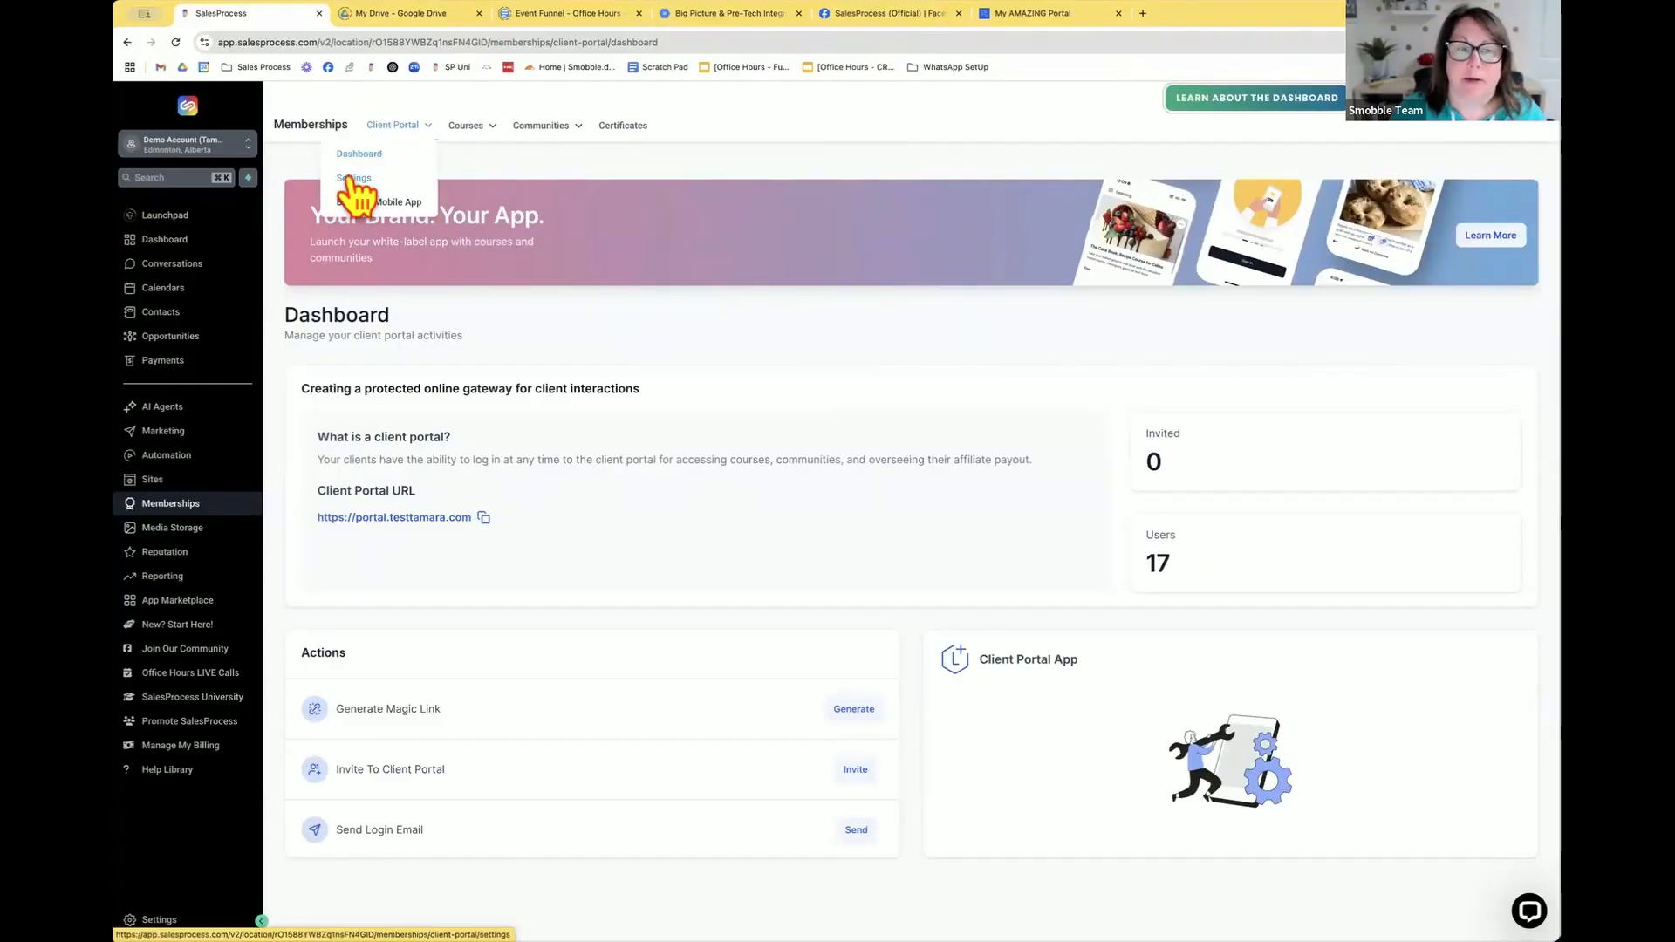
left_click(352, 179)
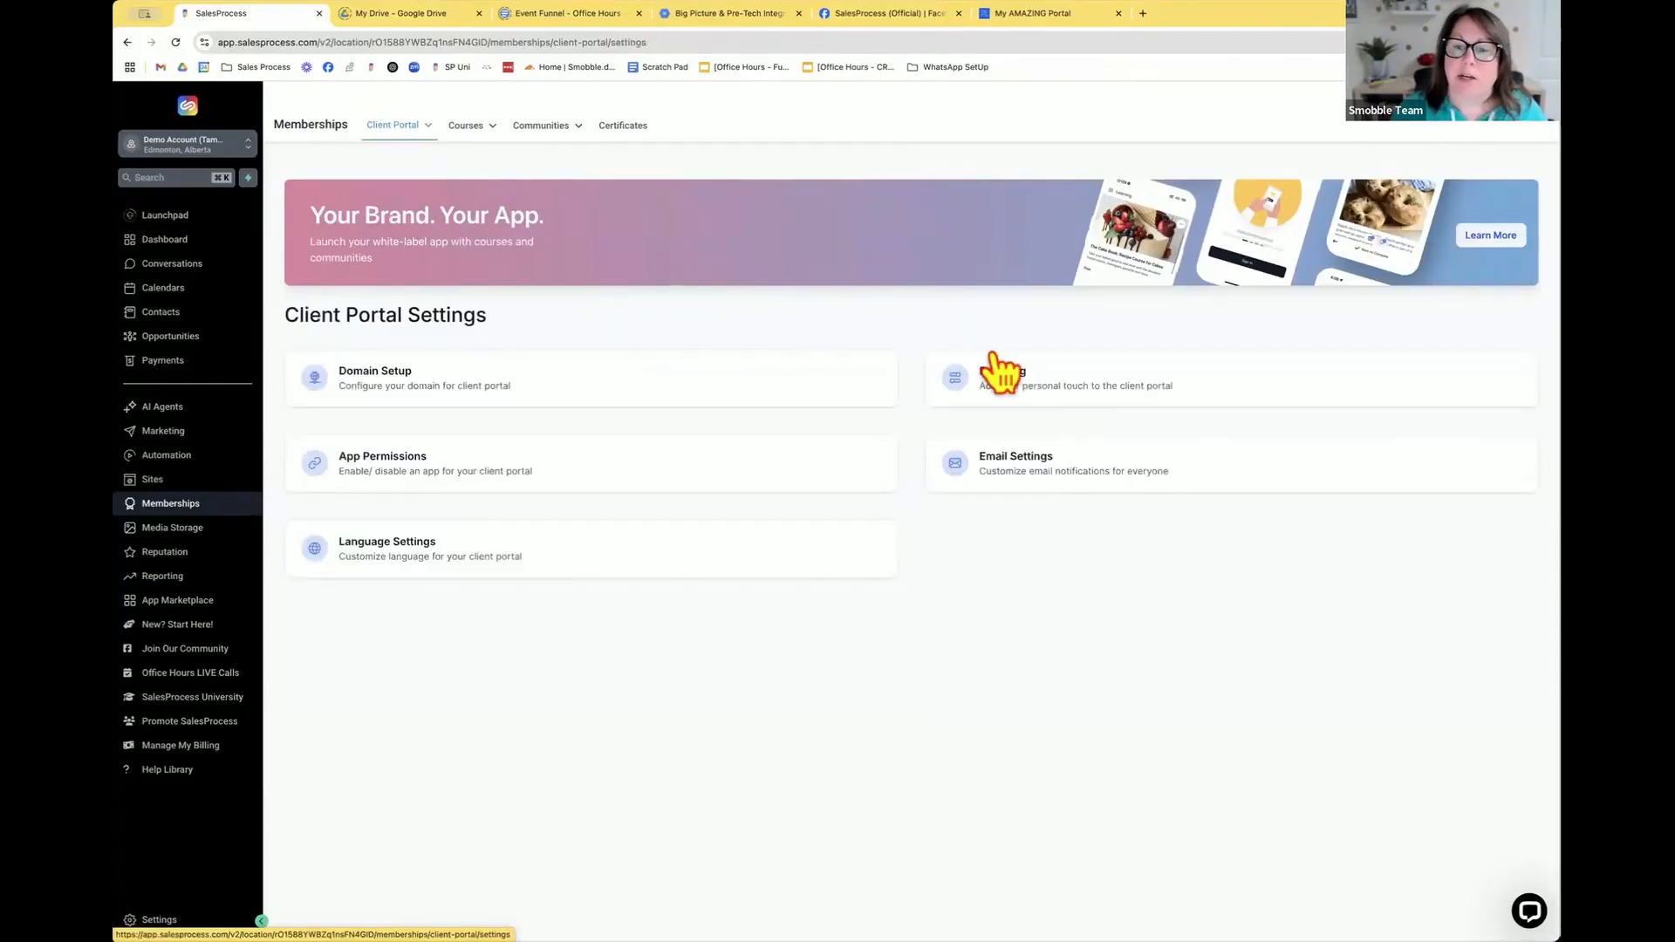
left_click(1082, 370)
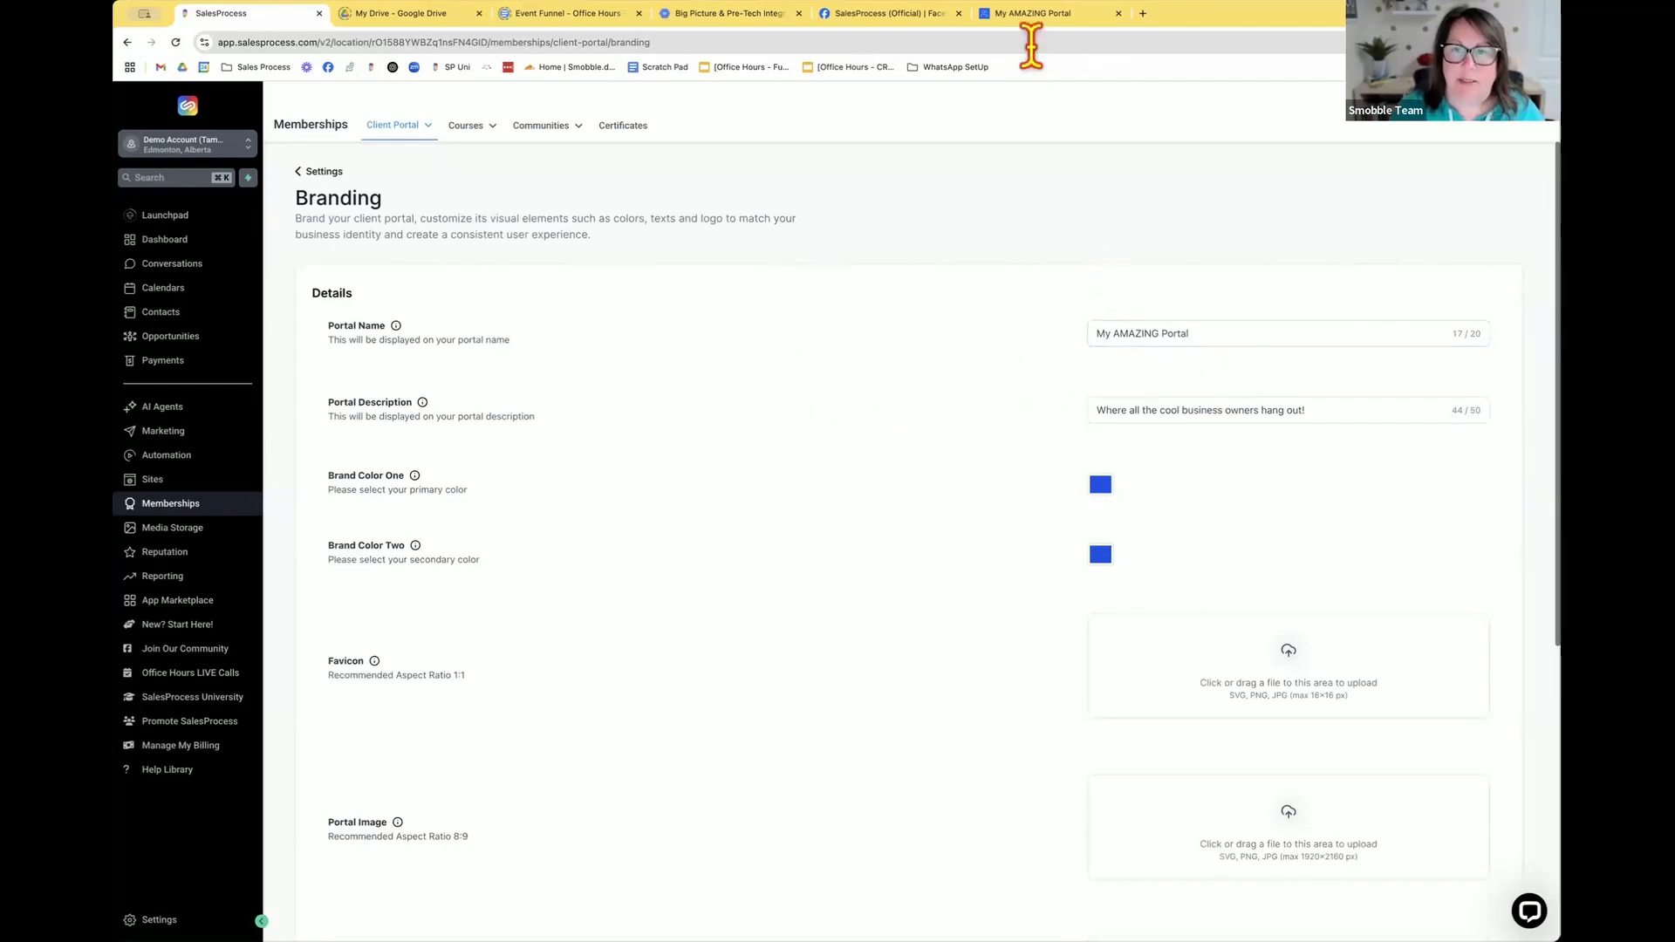
left_click(1045, 16)
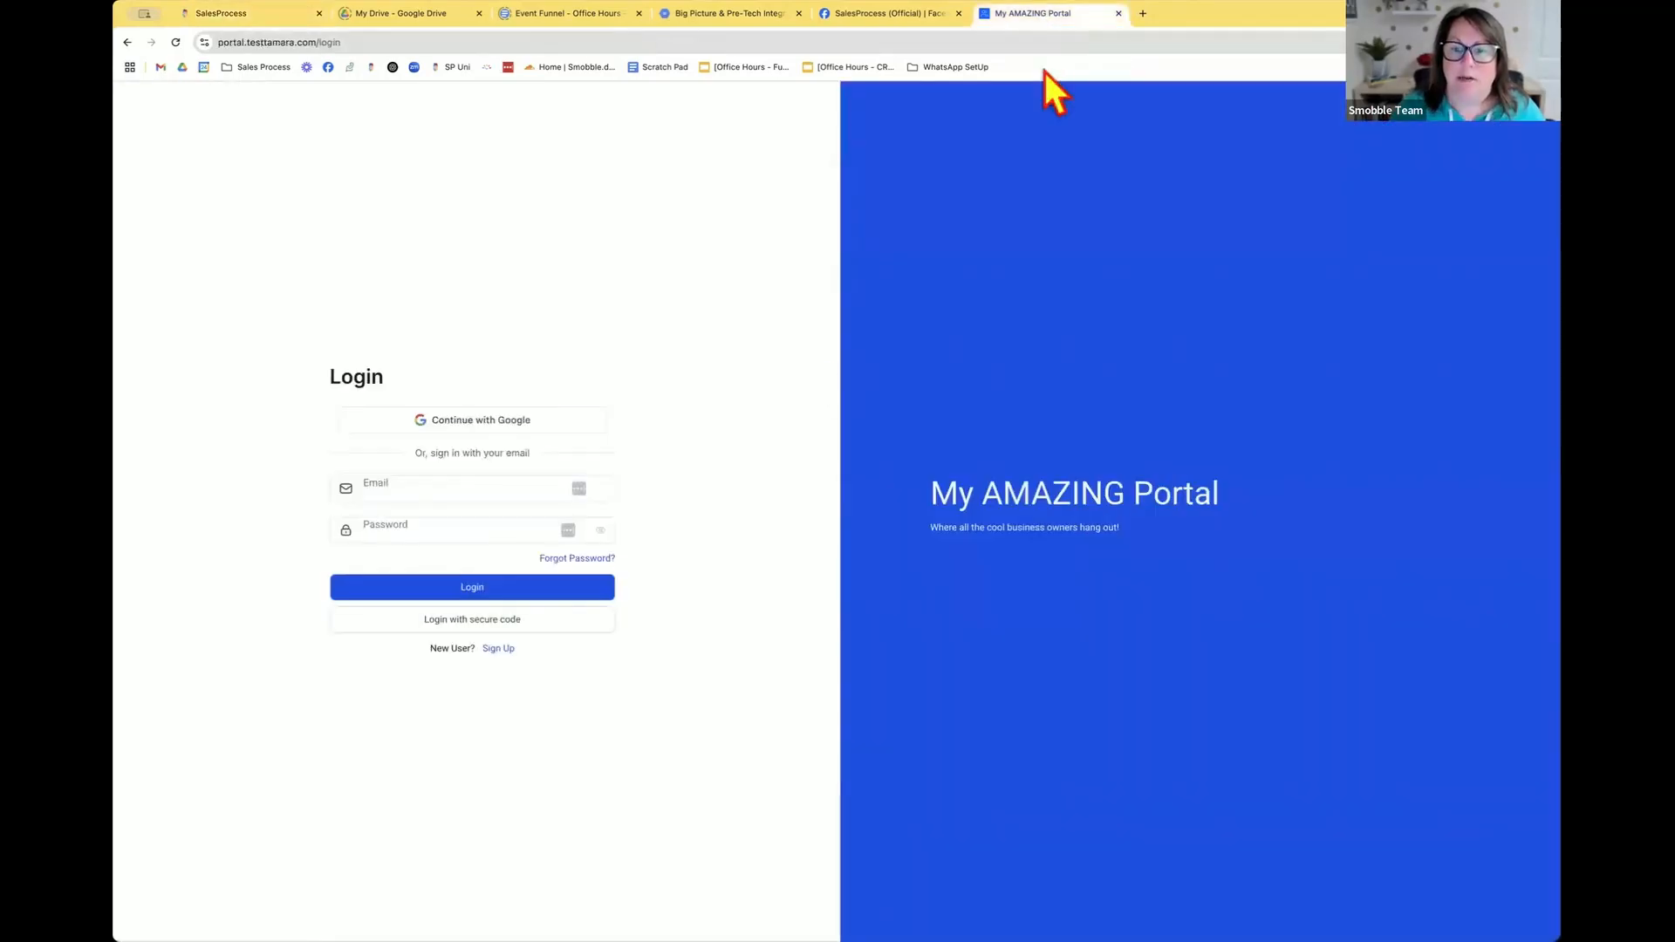
left_click(222, 15)
- Replace the portal name with "Tech with Tamara" in the branding details
left_click(1146, 332)
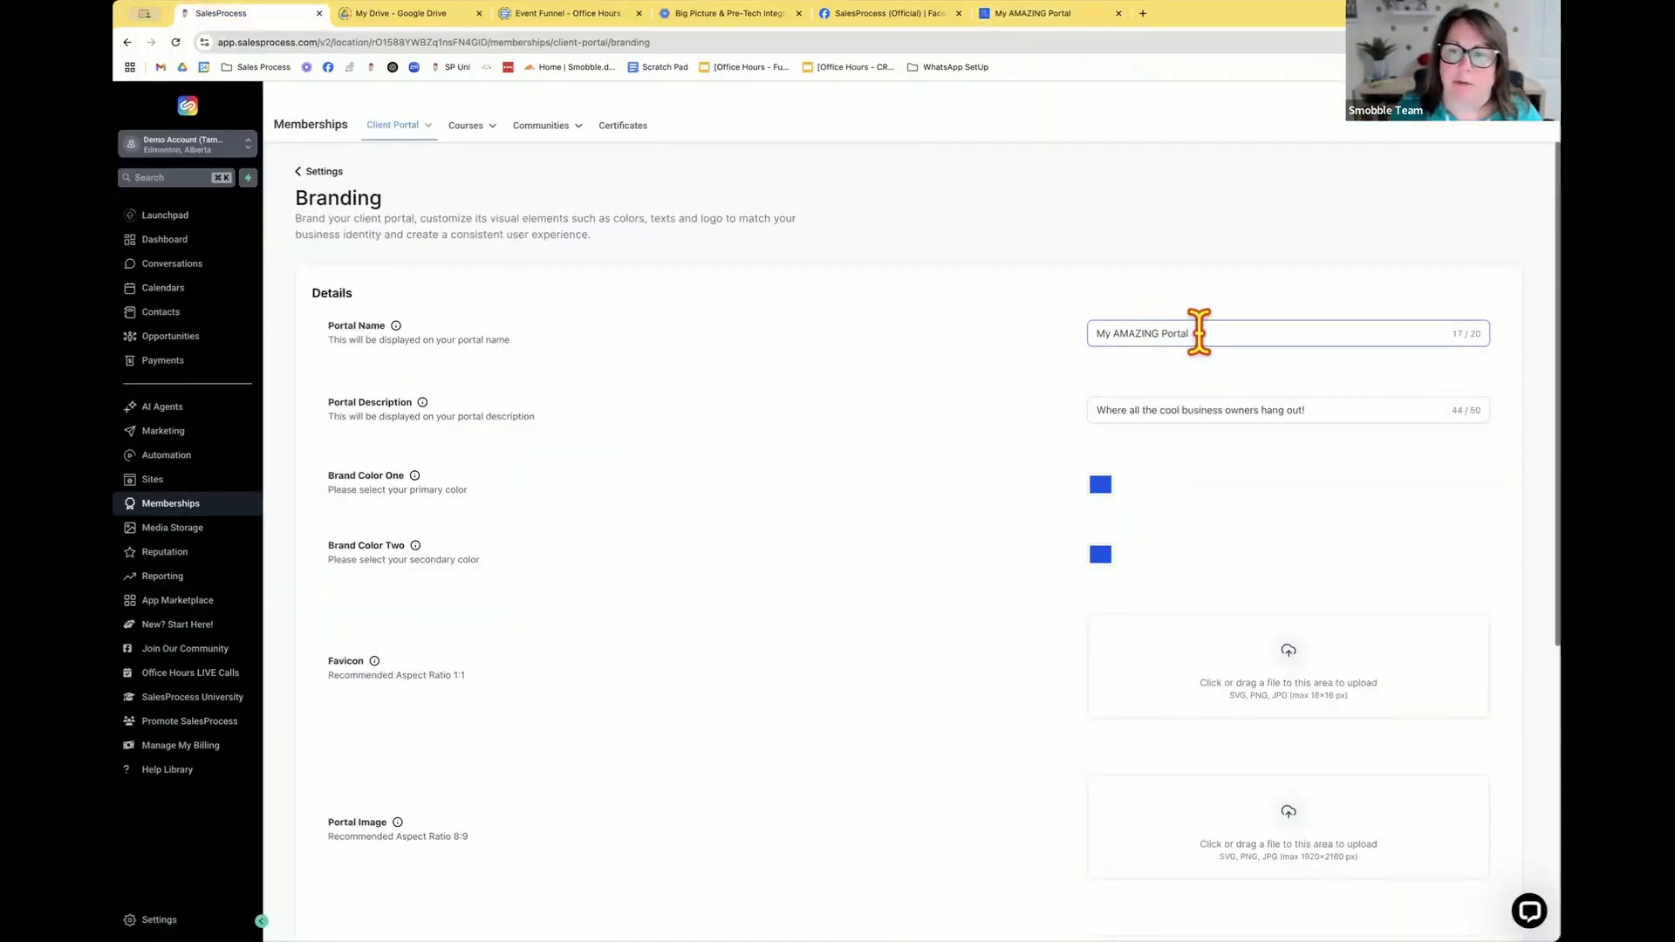
key("super+a")
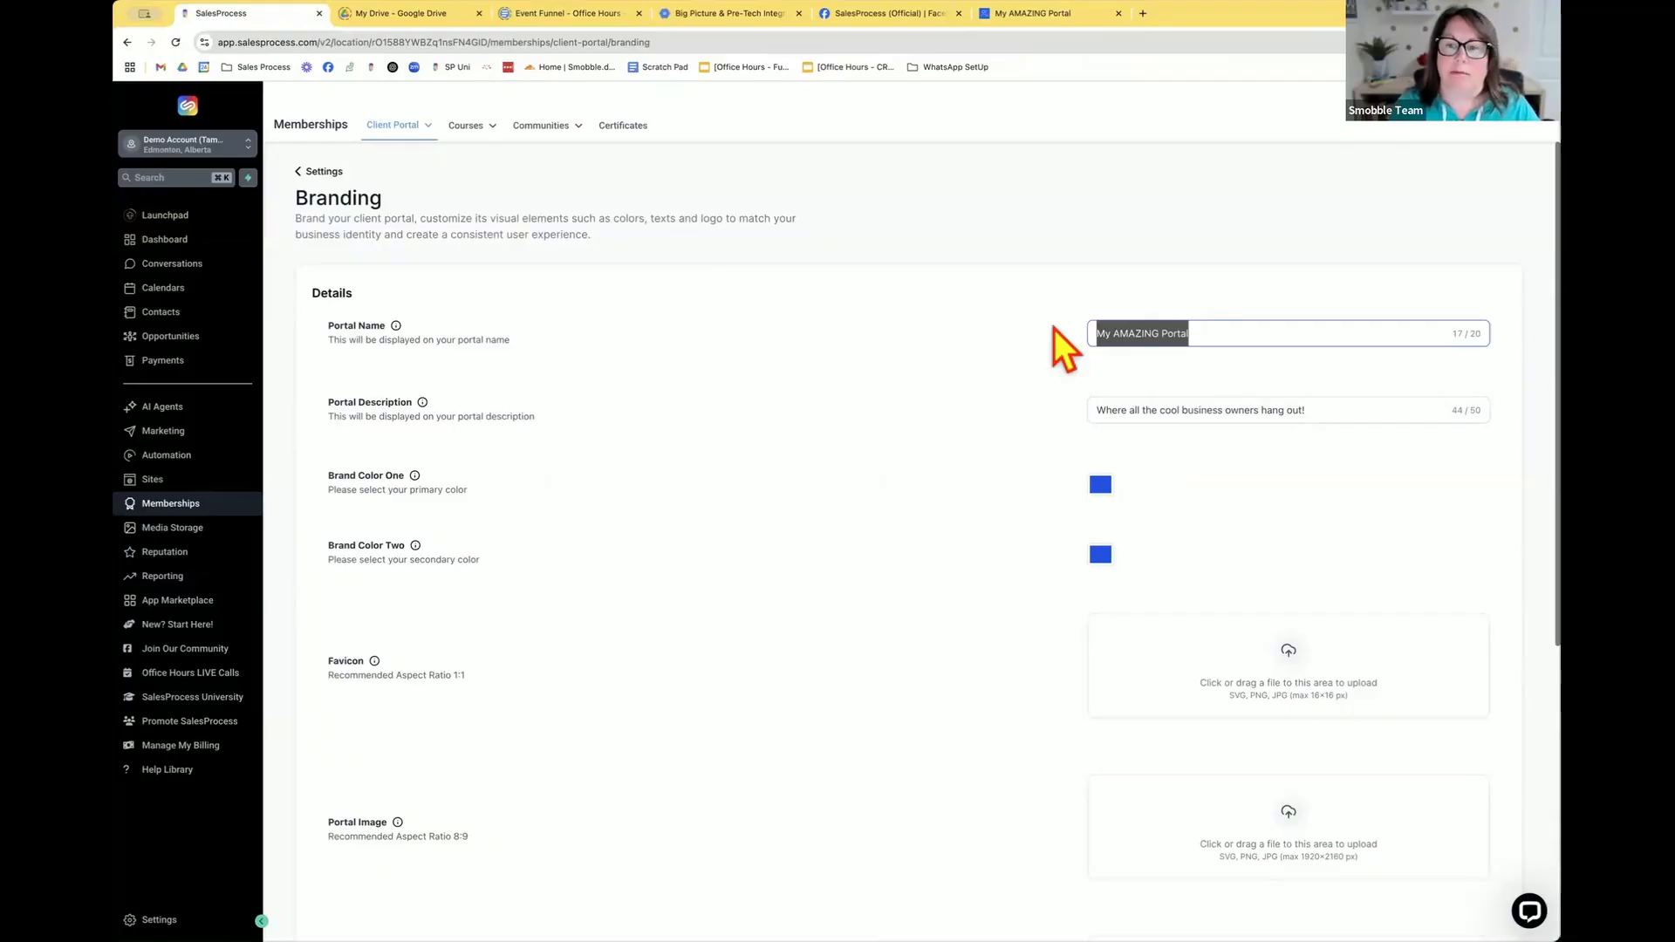
type("Tech with Tamara")
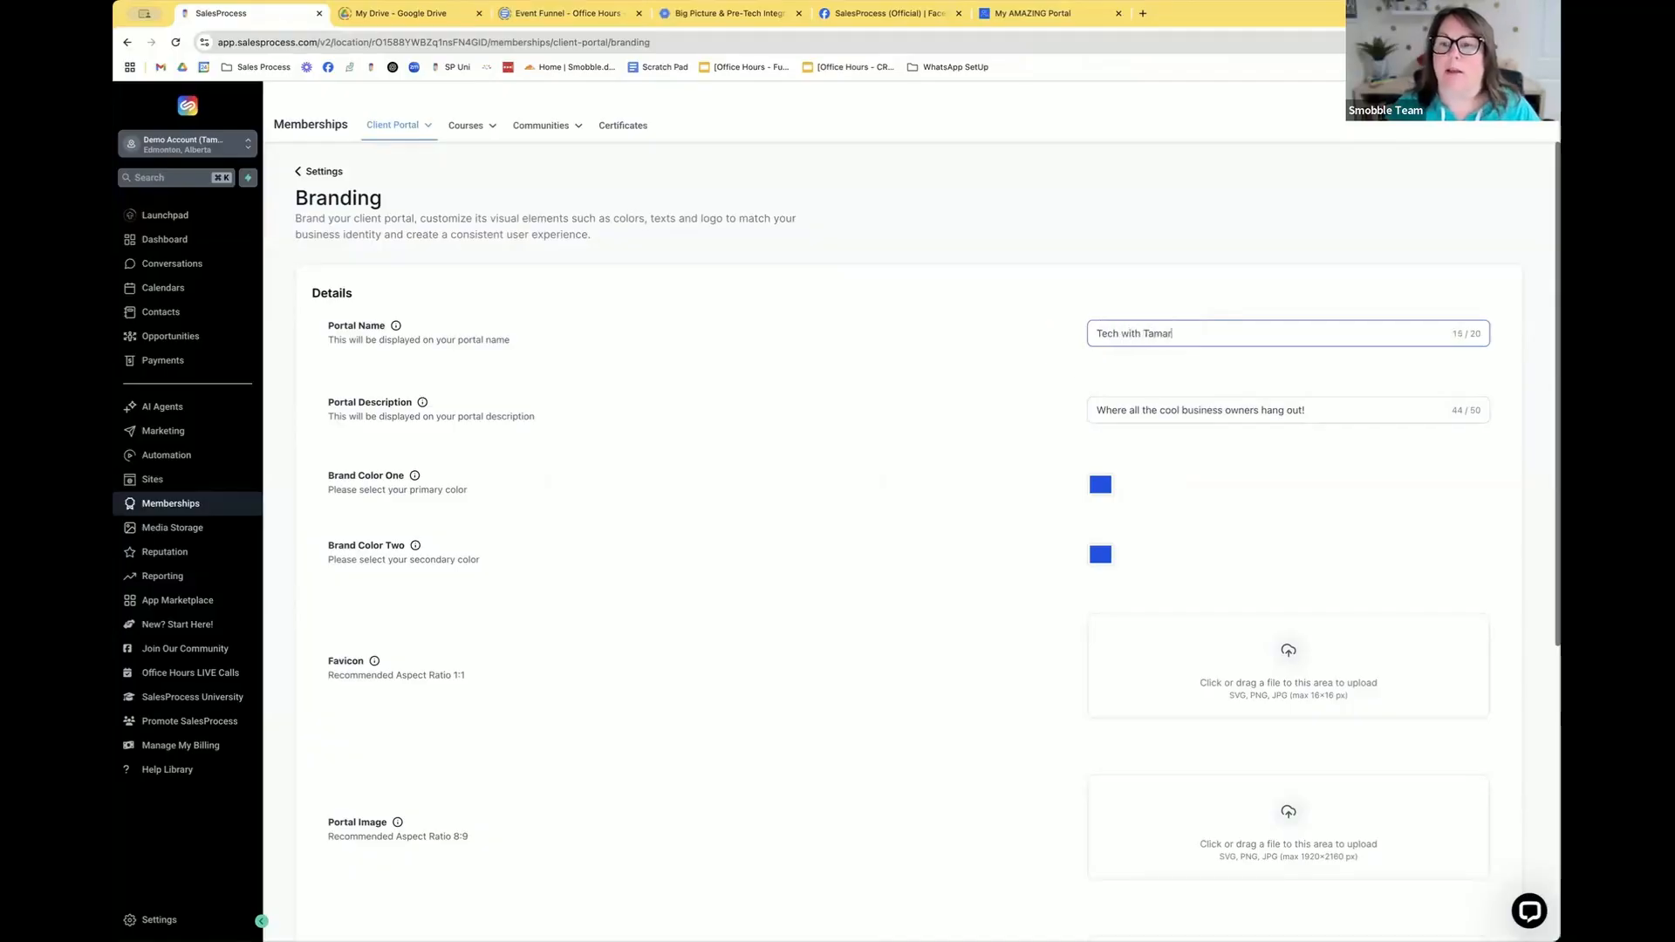
- Replace the portal description with "Making tech easy" in the branding details
left_click(1323, 410)
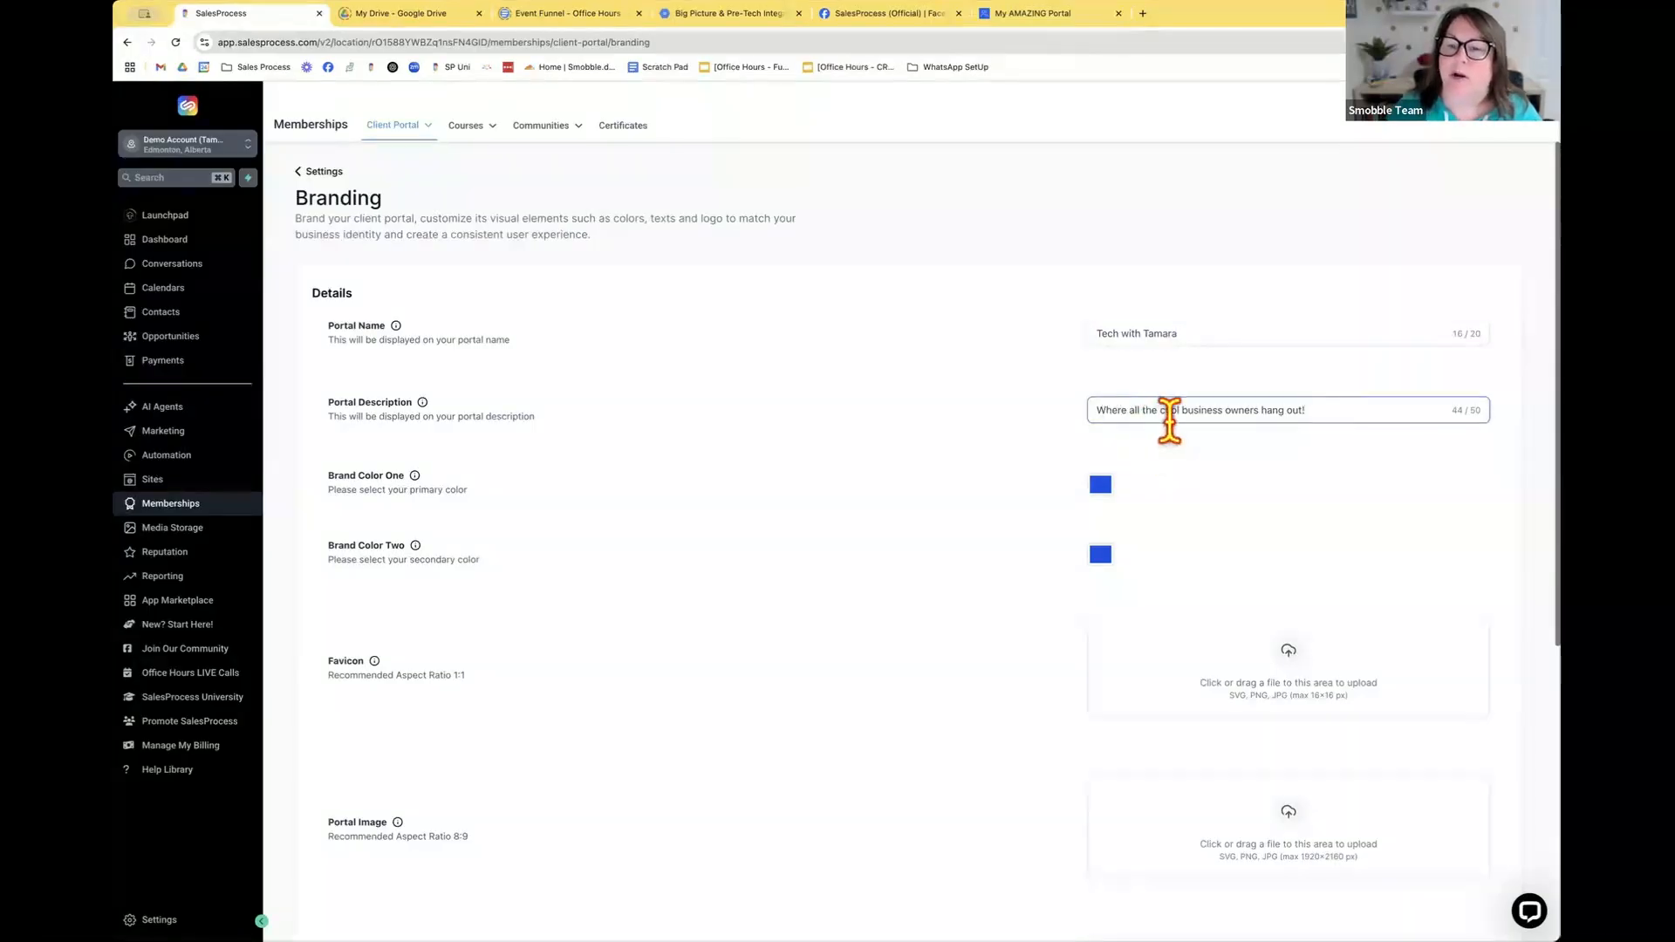
left_click_drag(1309, 410, 1074, 410)
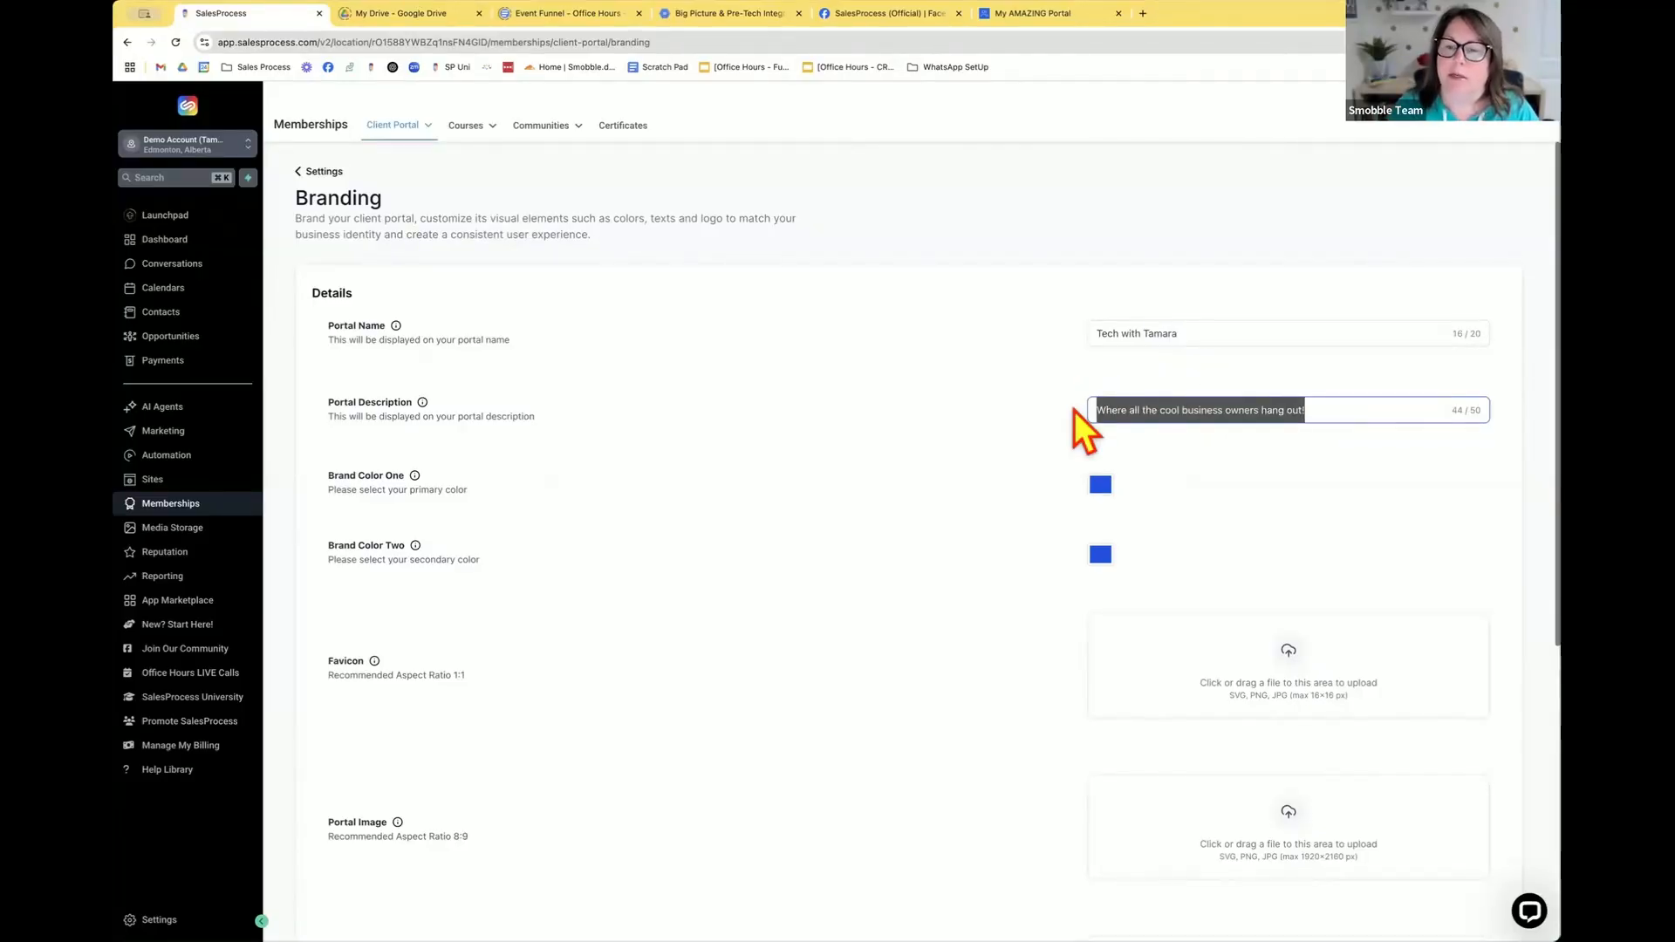
type("Making tech easy")
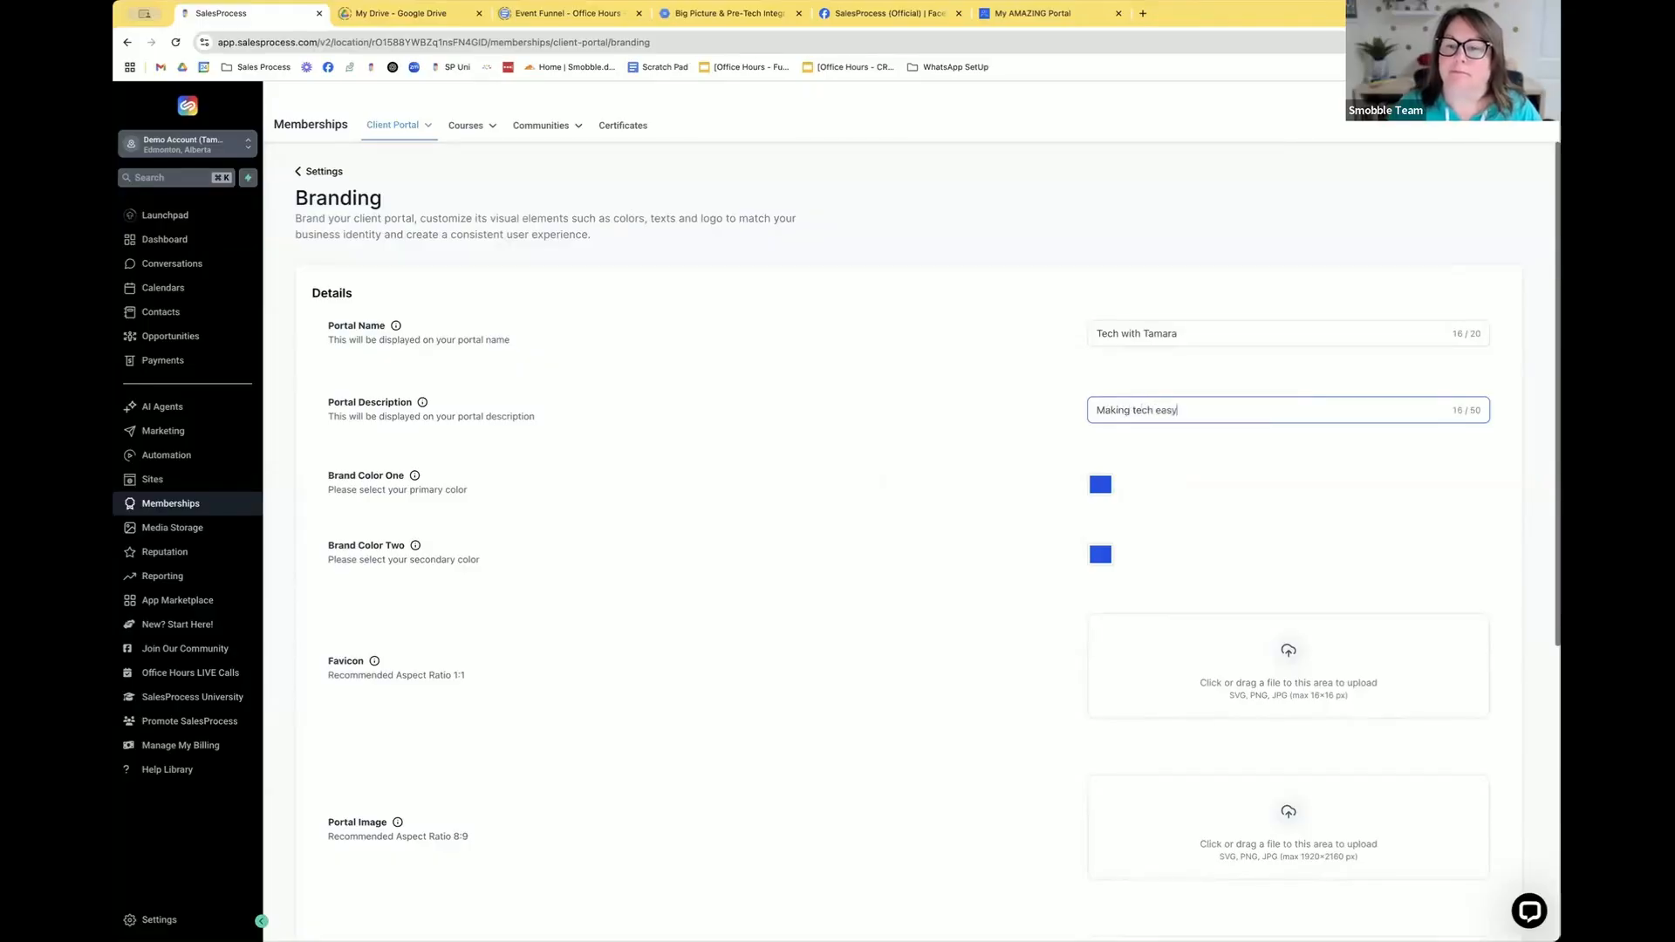
left_click(1261, 535)
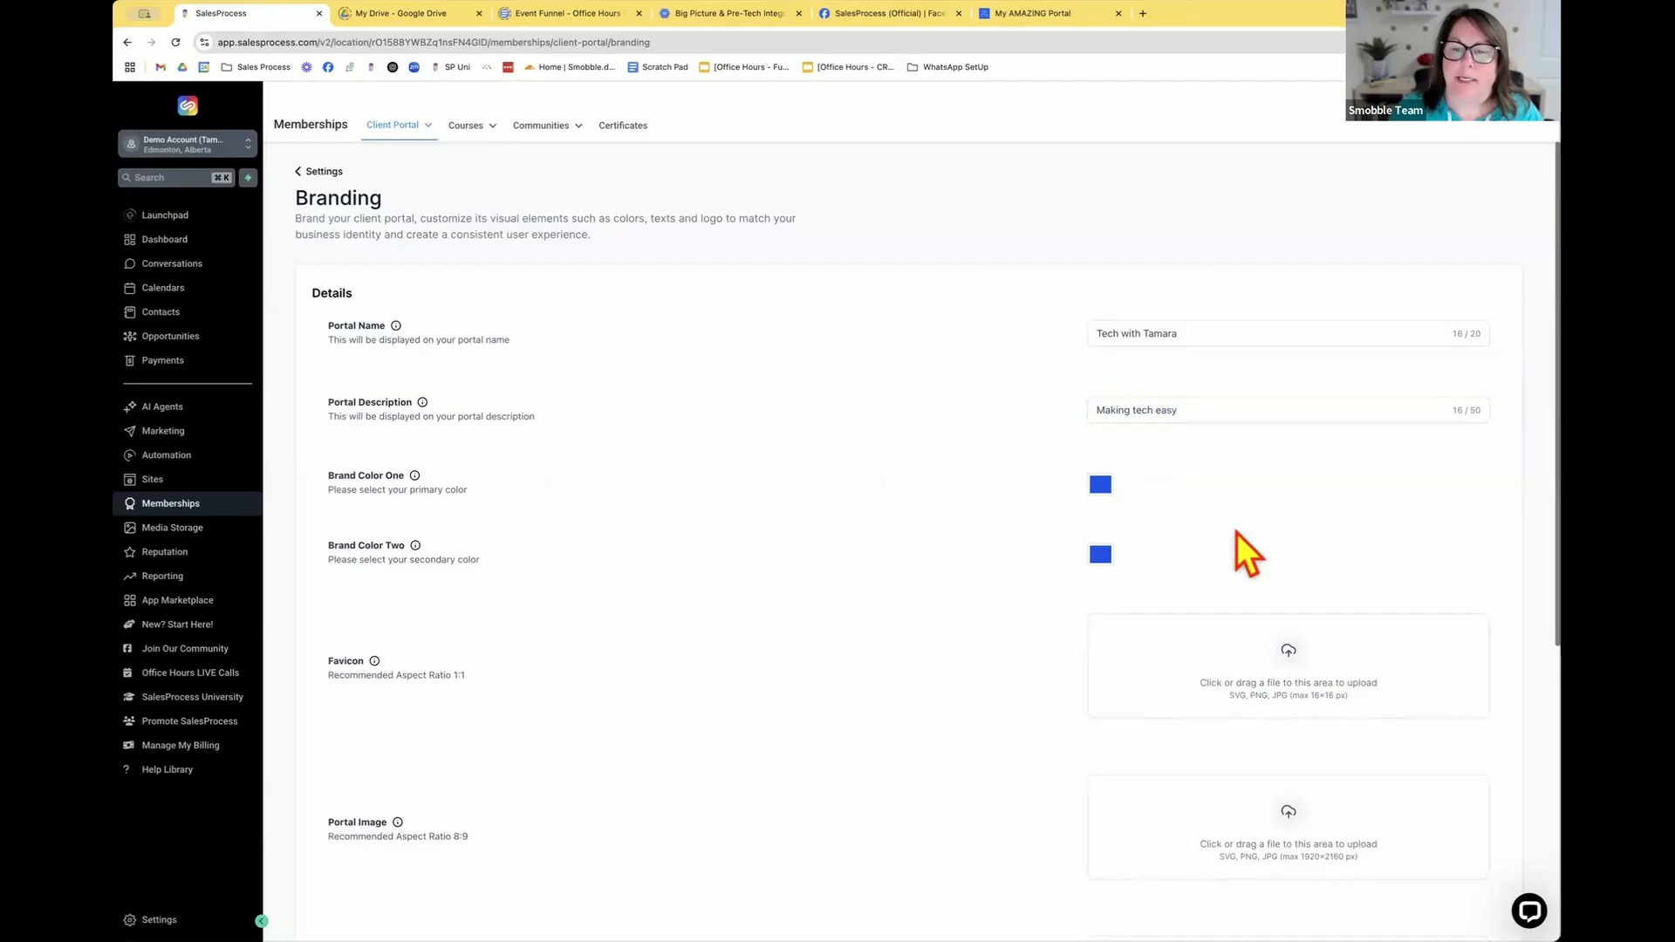
- Set Brand Color One to purple and Brand Color Two to light turquoise
scroll(1248, 547, "down", 3)
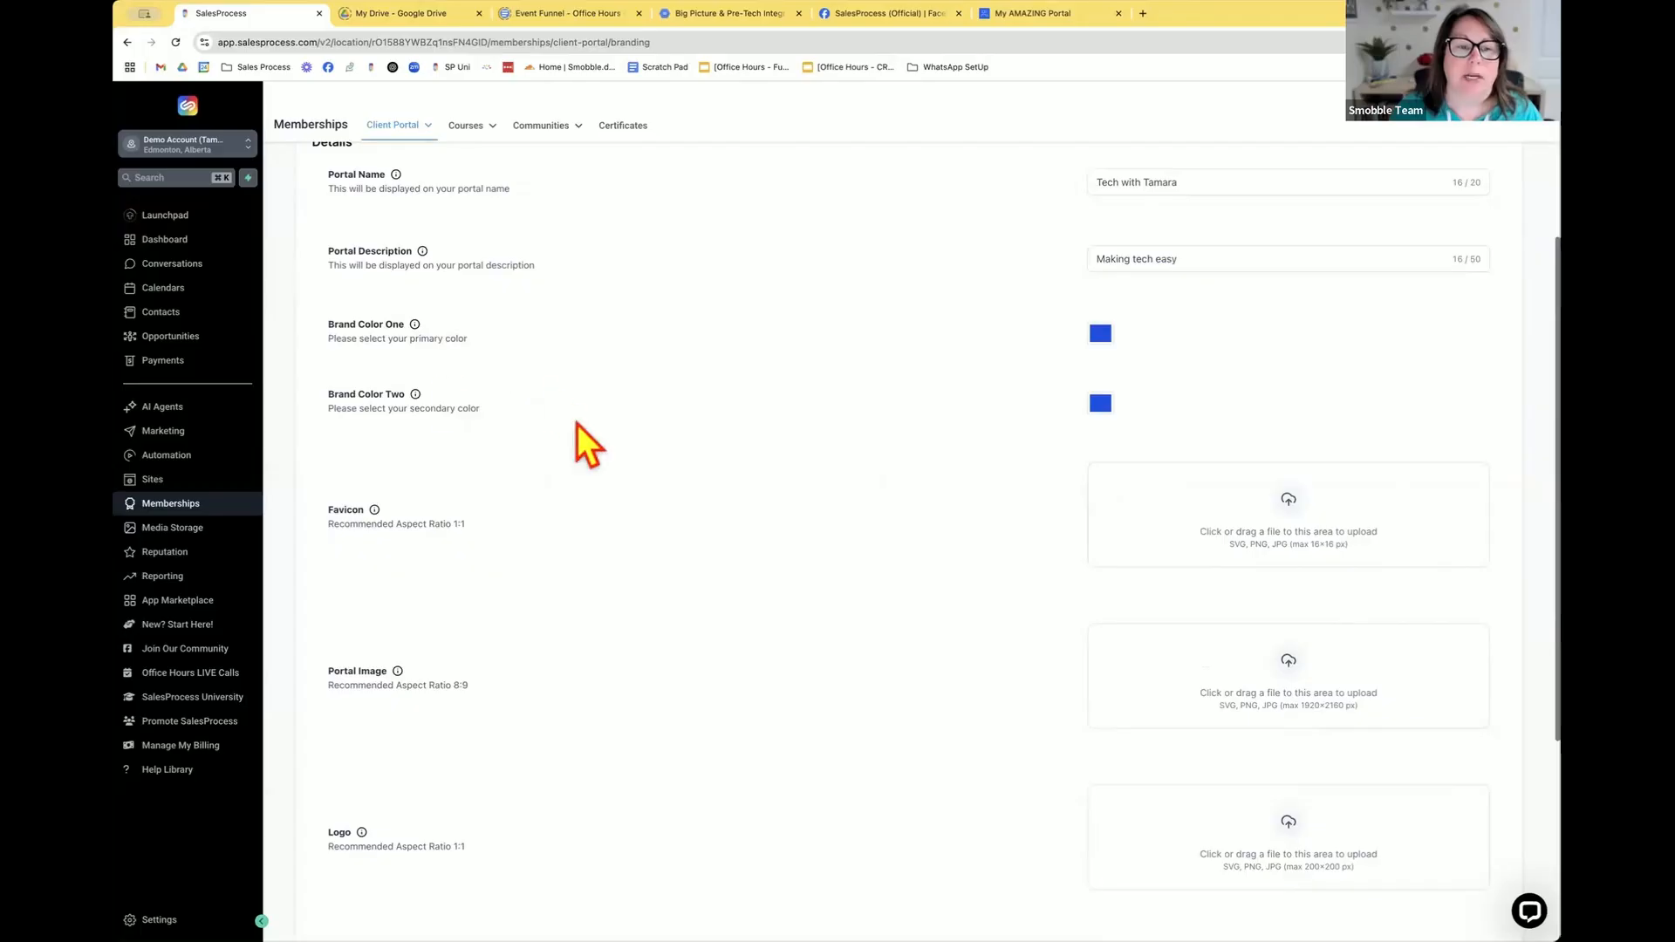
left_click(1102, 335)
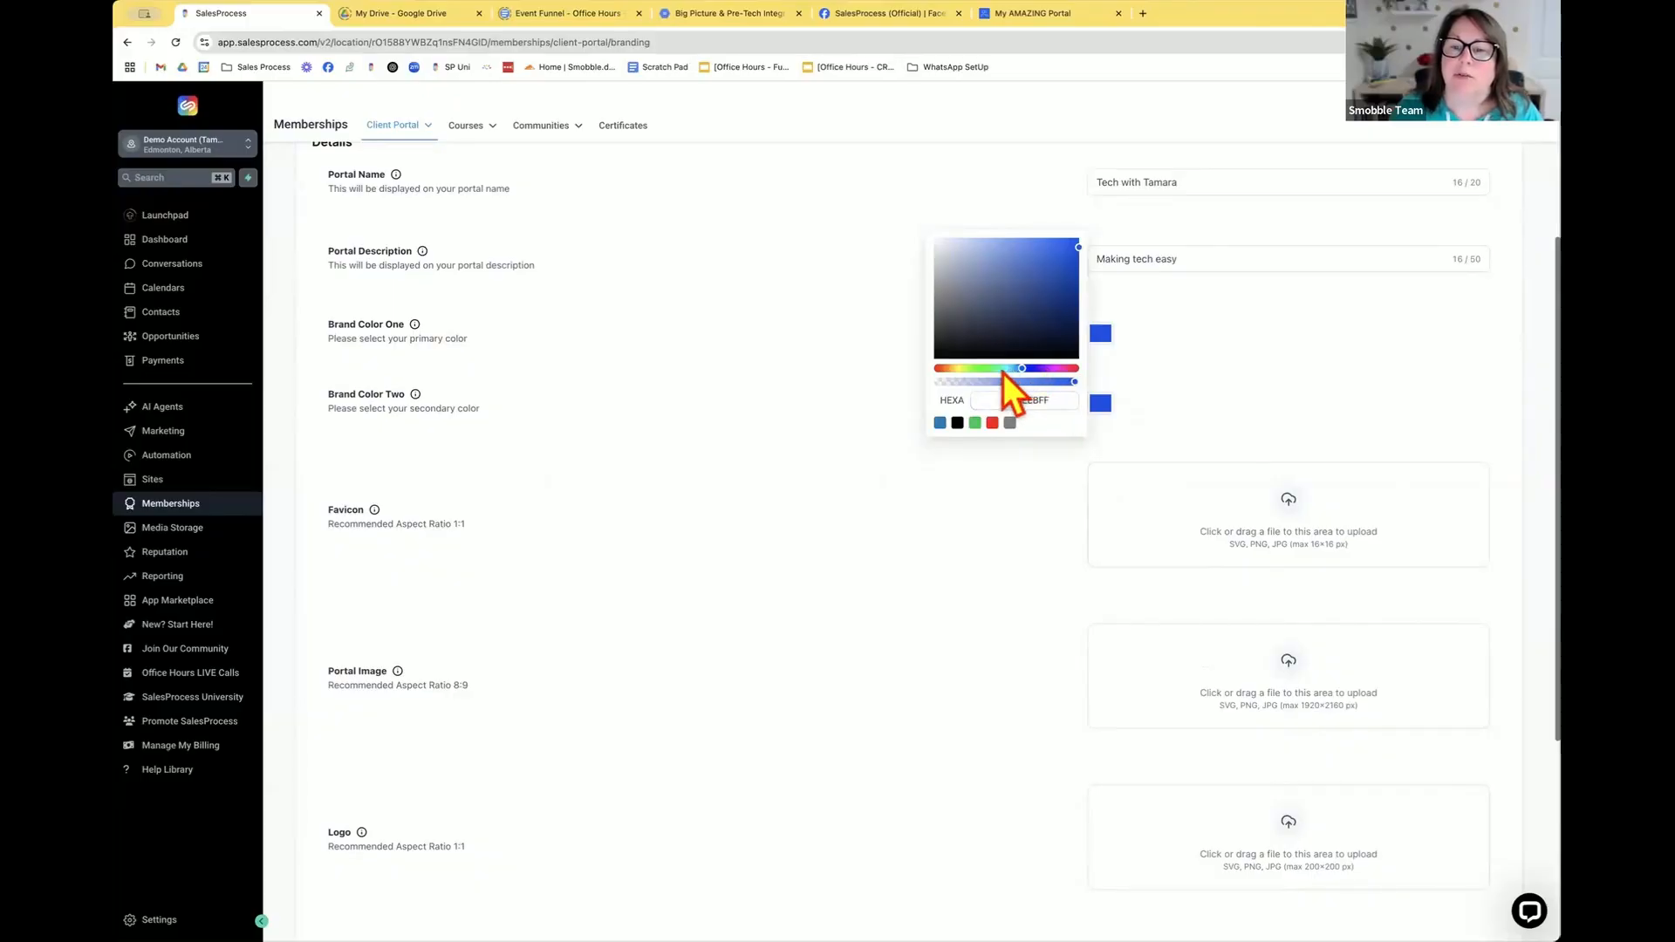
left_click(1045, 369)
left_click(1123, 400)
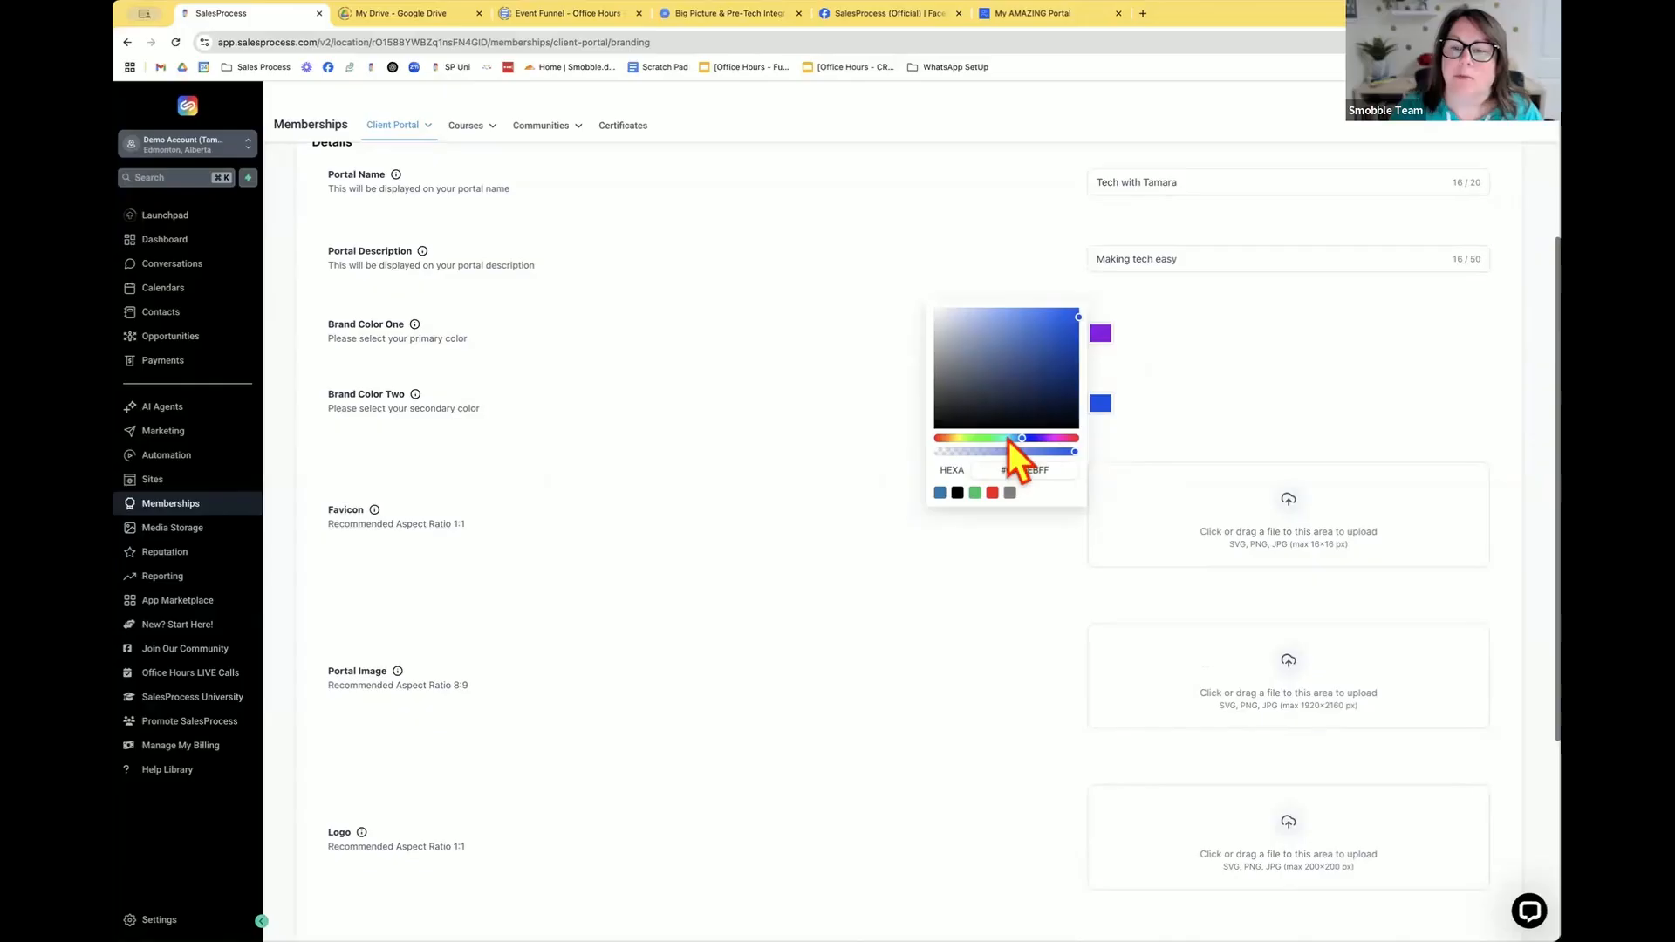
left_click(1008, 439)
left_click(1220, 423)
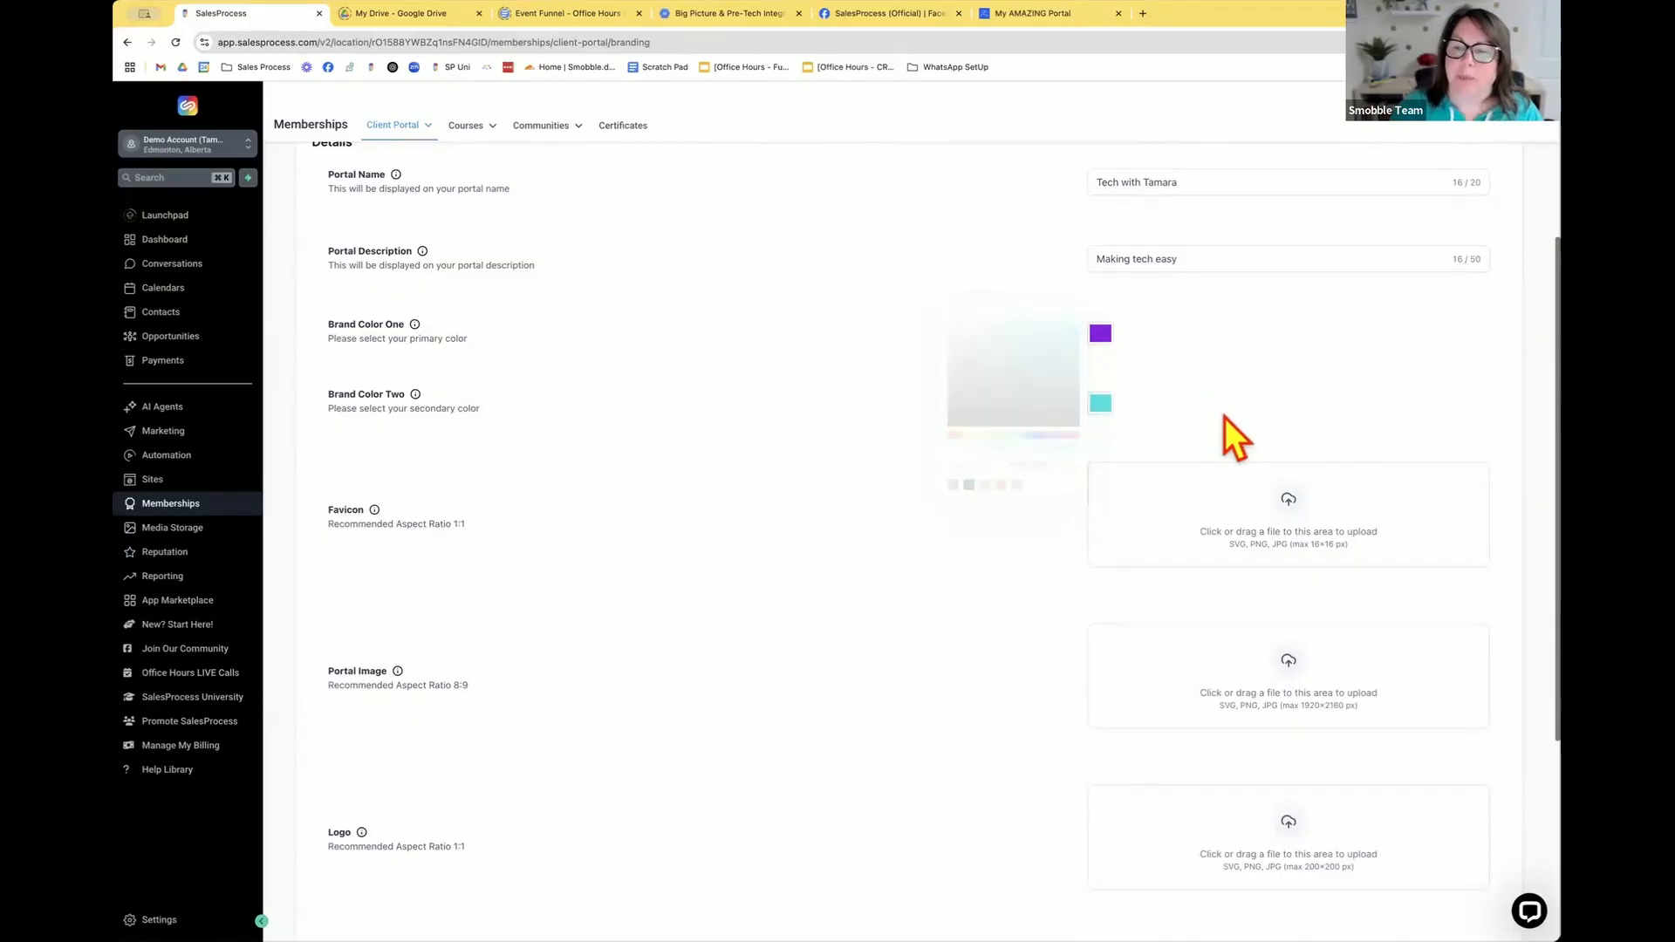
- Upload "OBB Logo - Cursor Image Favicon with white bg.png" as the portal's favicon
scroll(1231, 415, "down", 2)
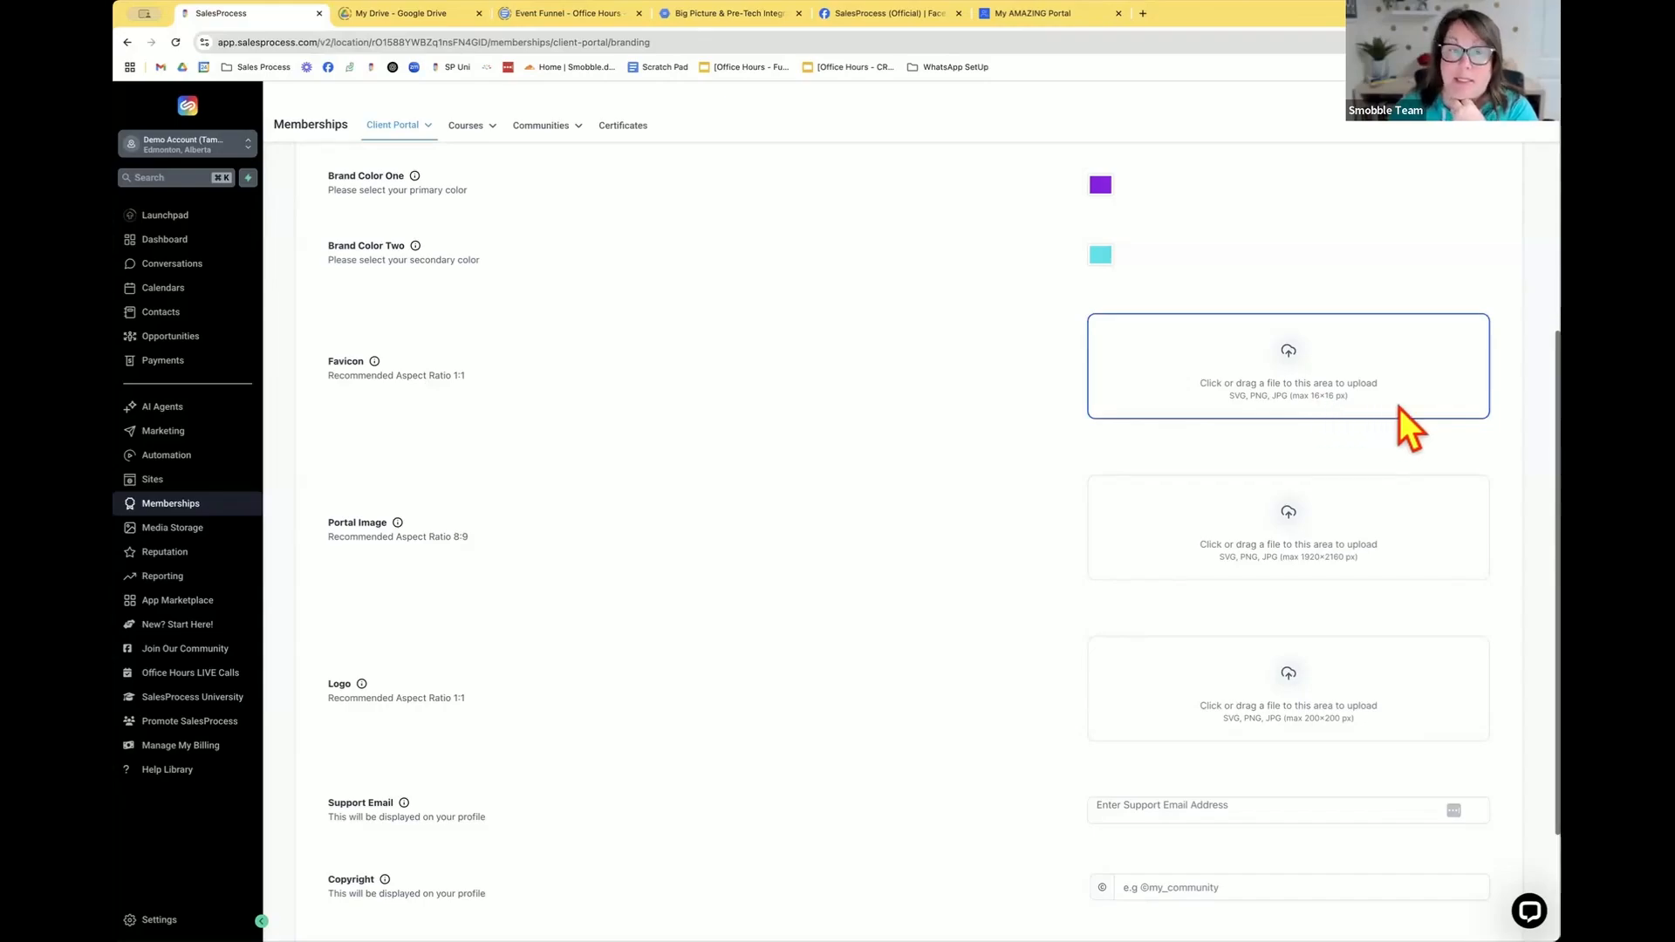
left_click(1305, 356)
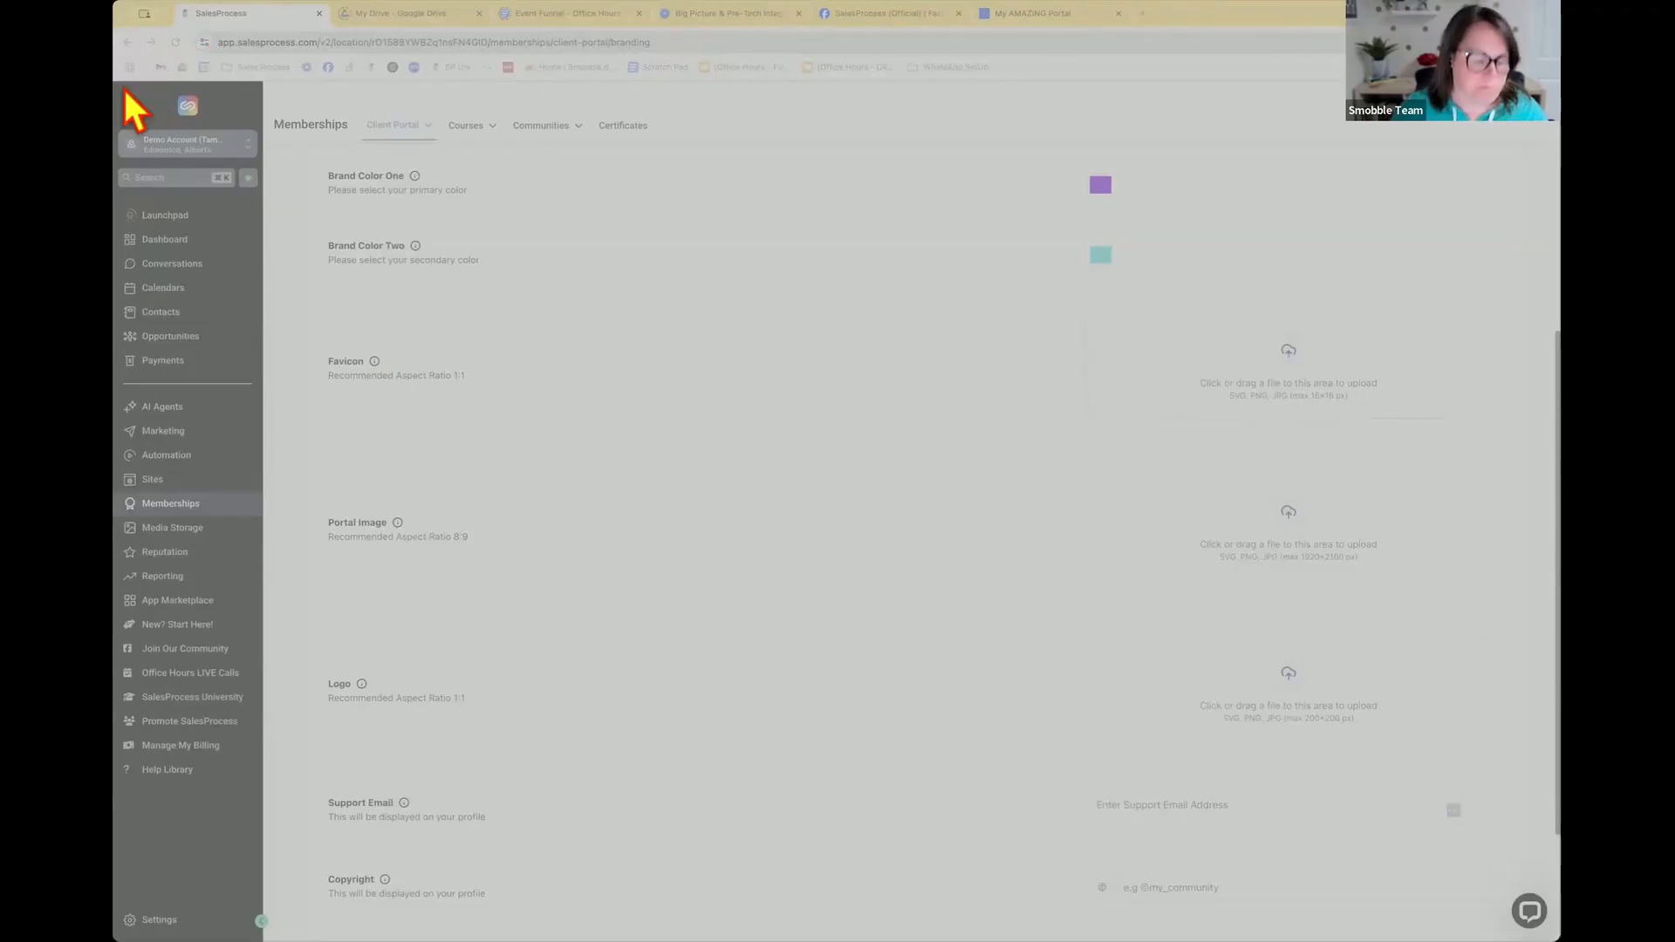
left_click(608, 272)
left_click(1328, 383)
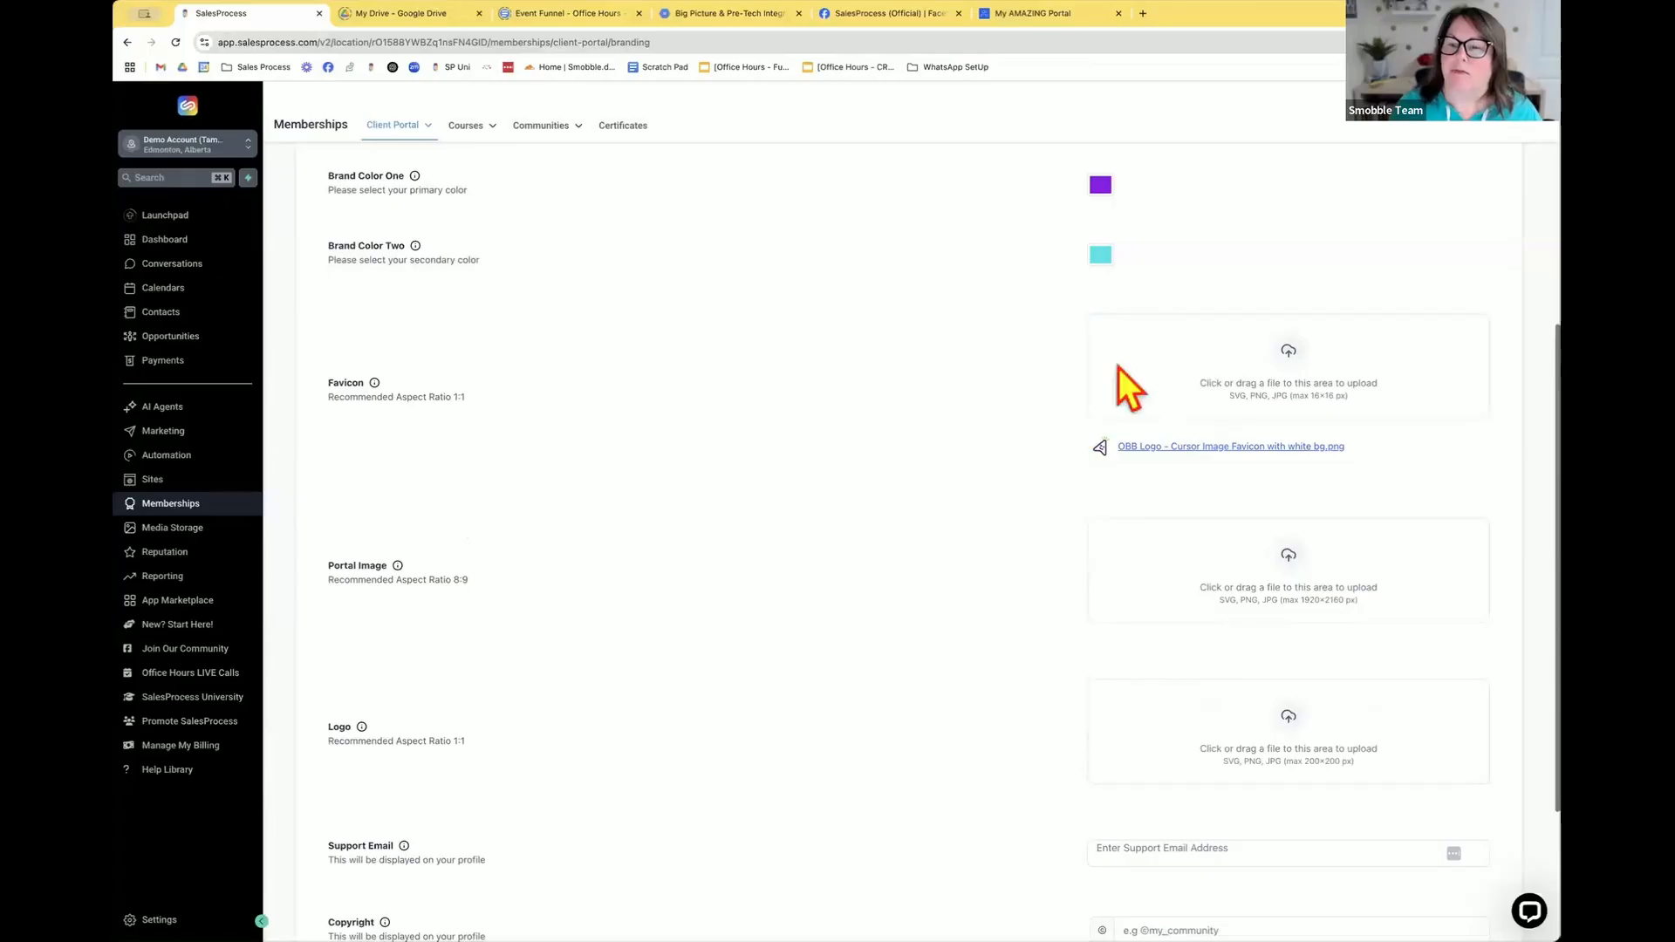
- Check the live portal login page for the area the portal image would fill, and return to the branding settings
scroll(454, 436, "down", 3)
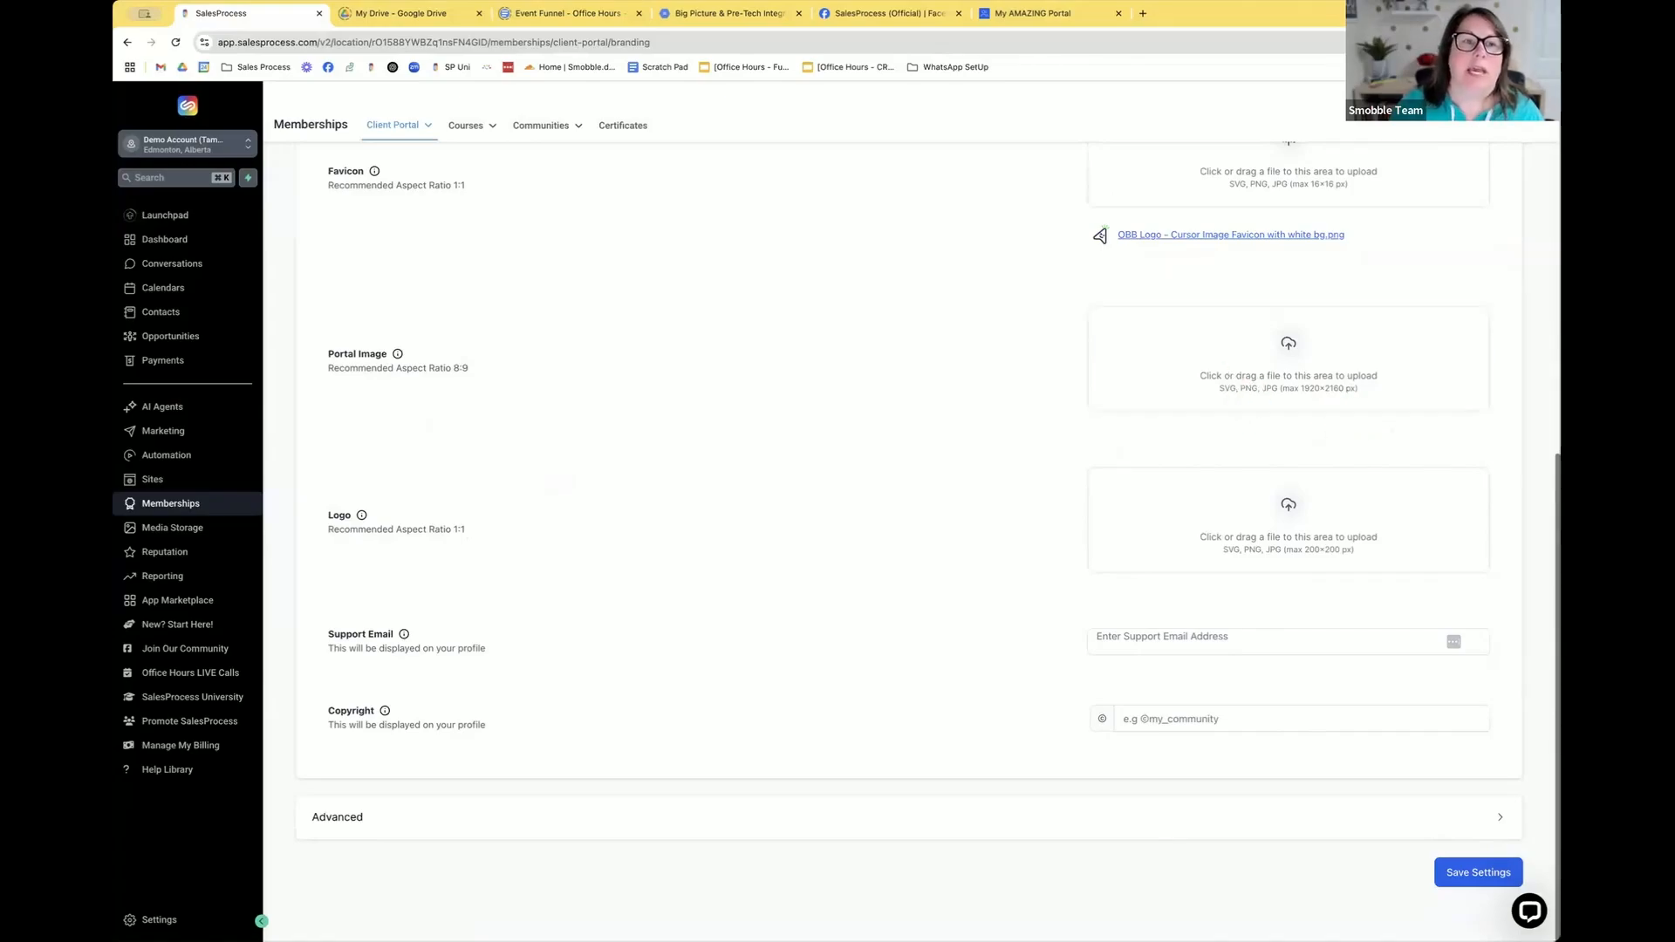
left_click(1078, 18)
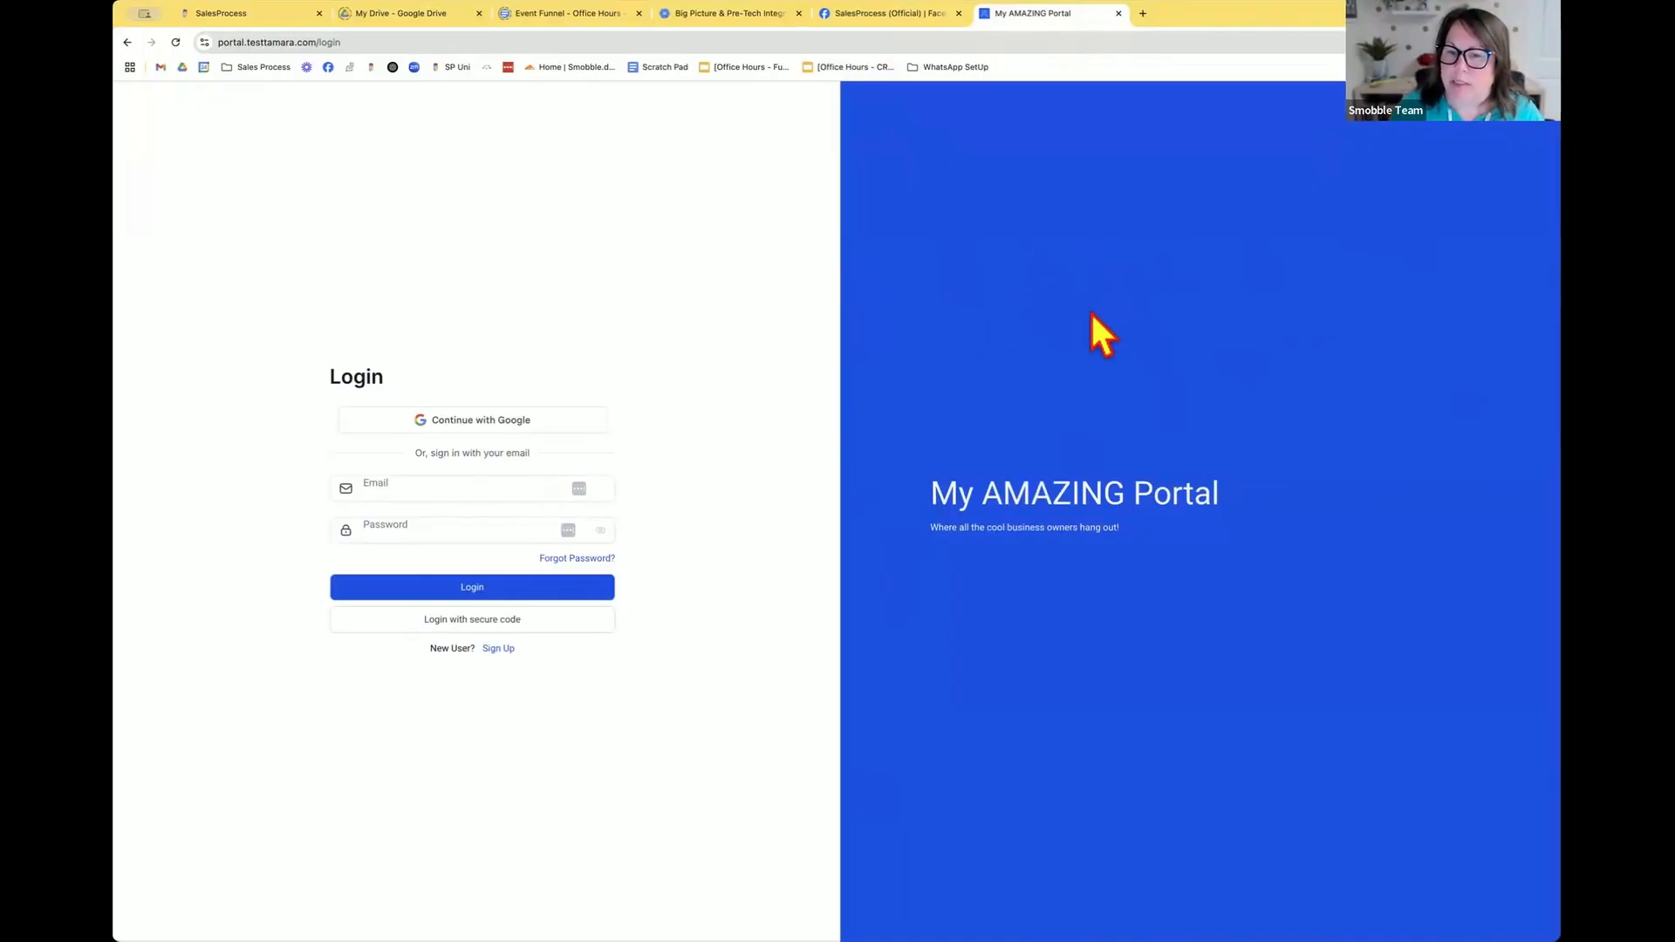
left_click(249, 21)
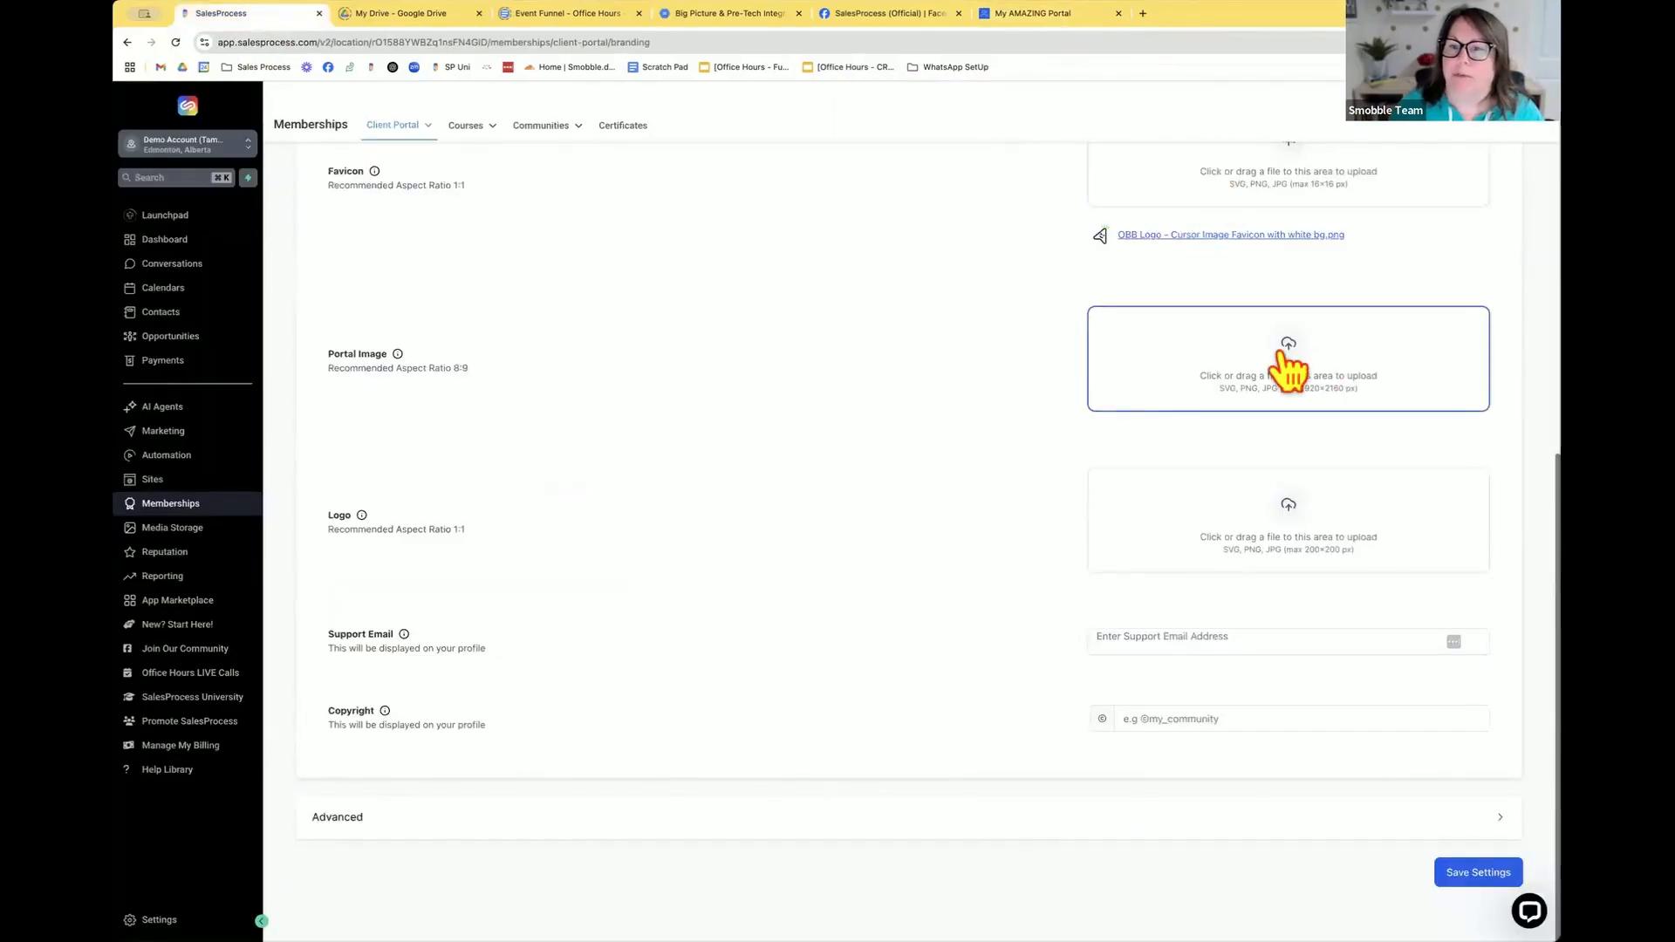
left_click(1354, 353)
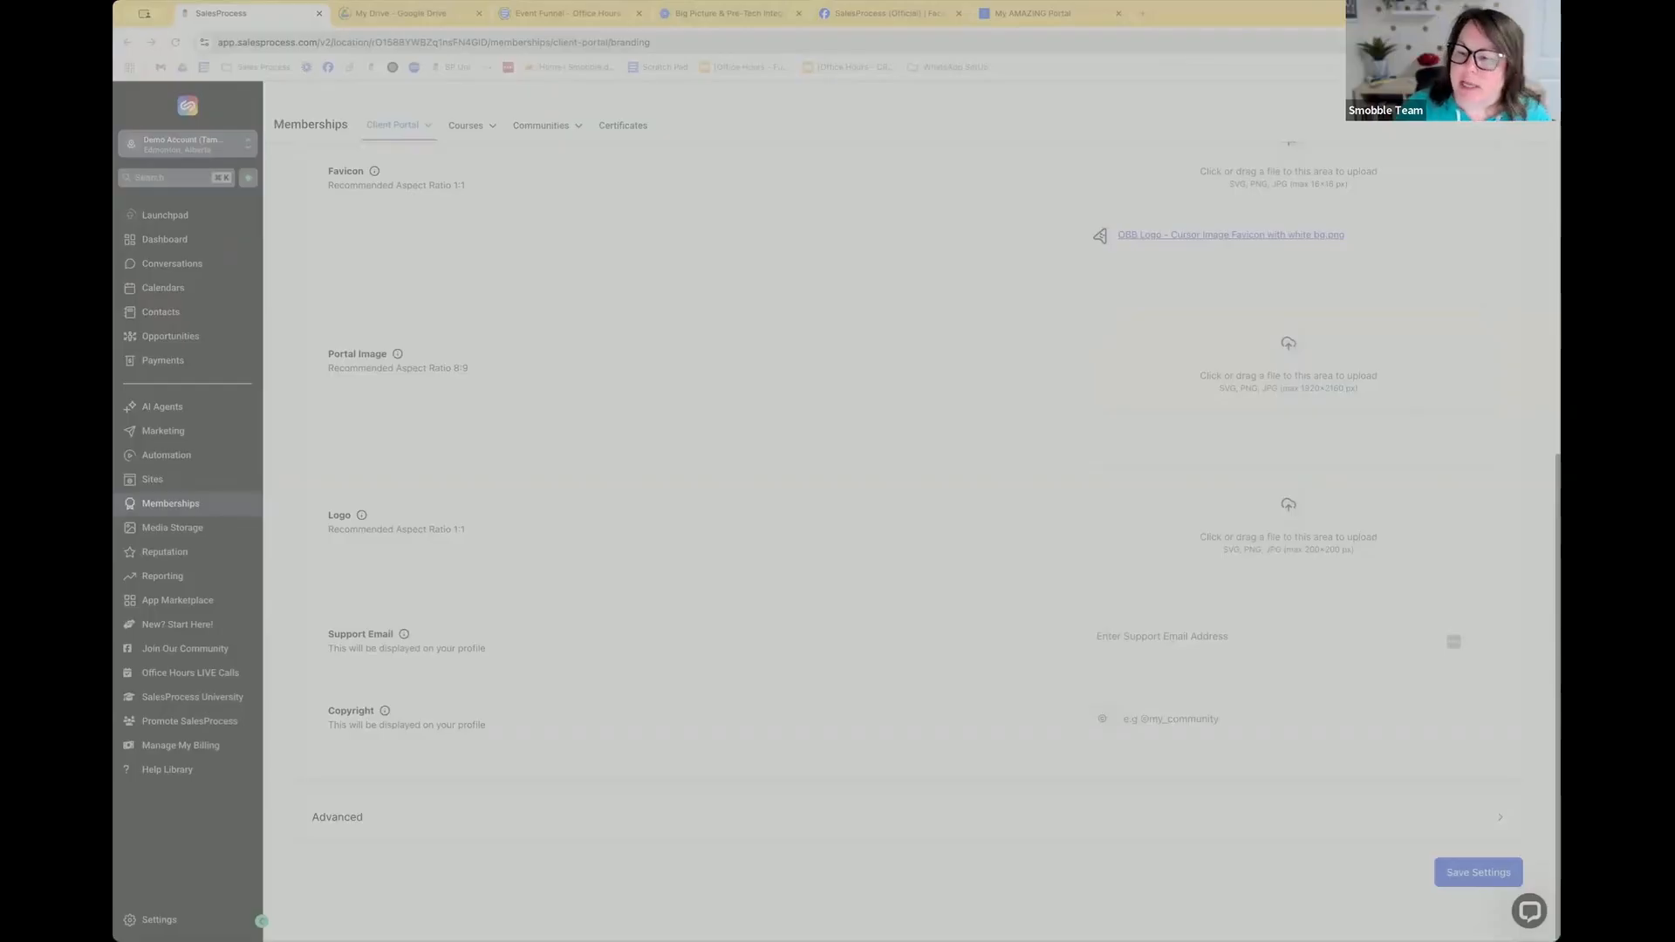
key("Return")
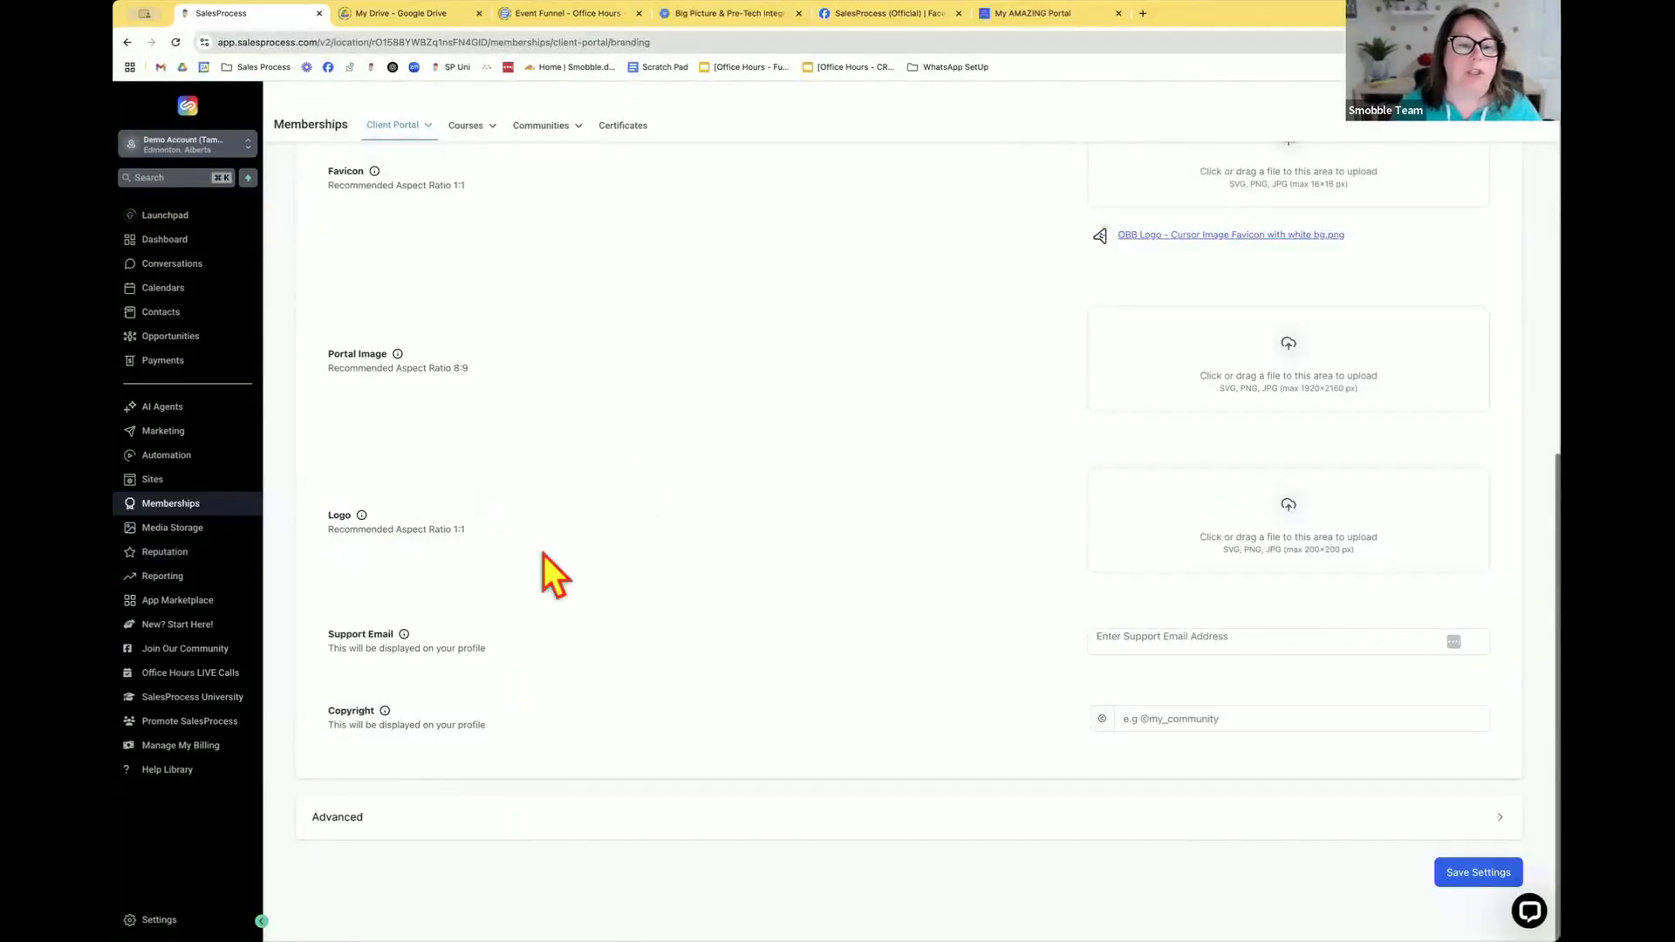
left_click(1303, 516)
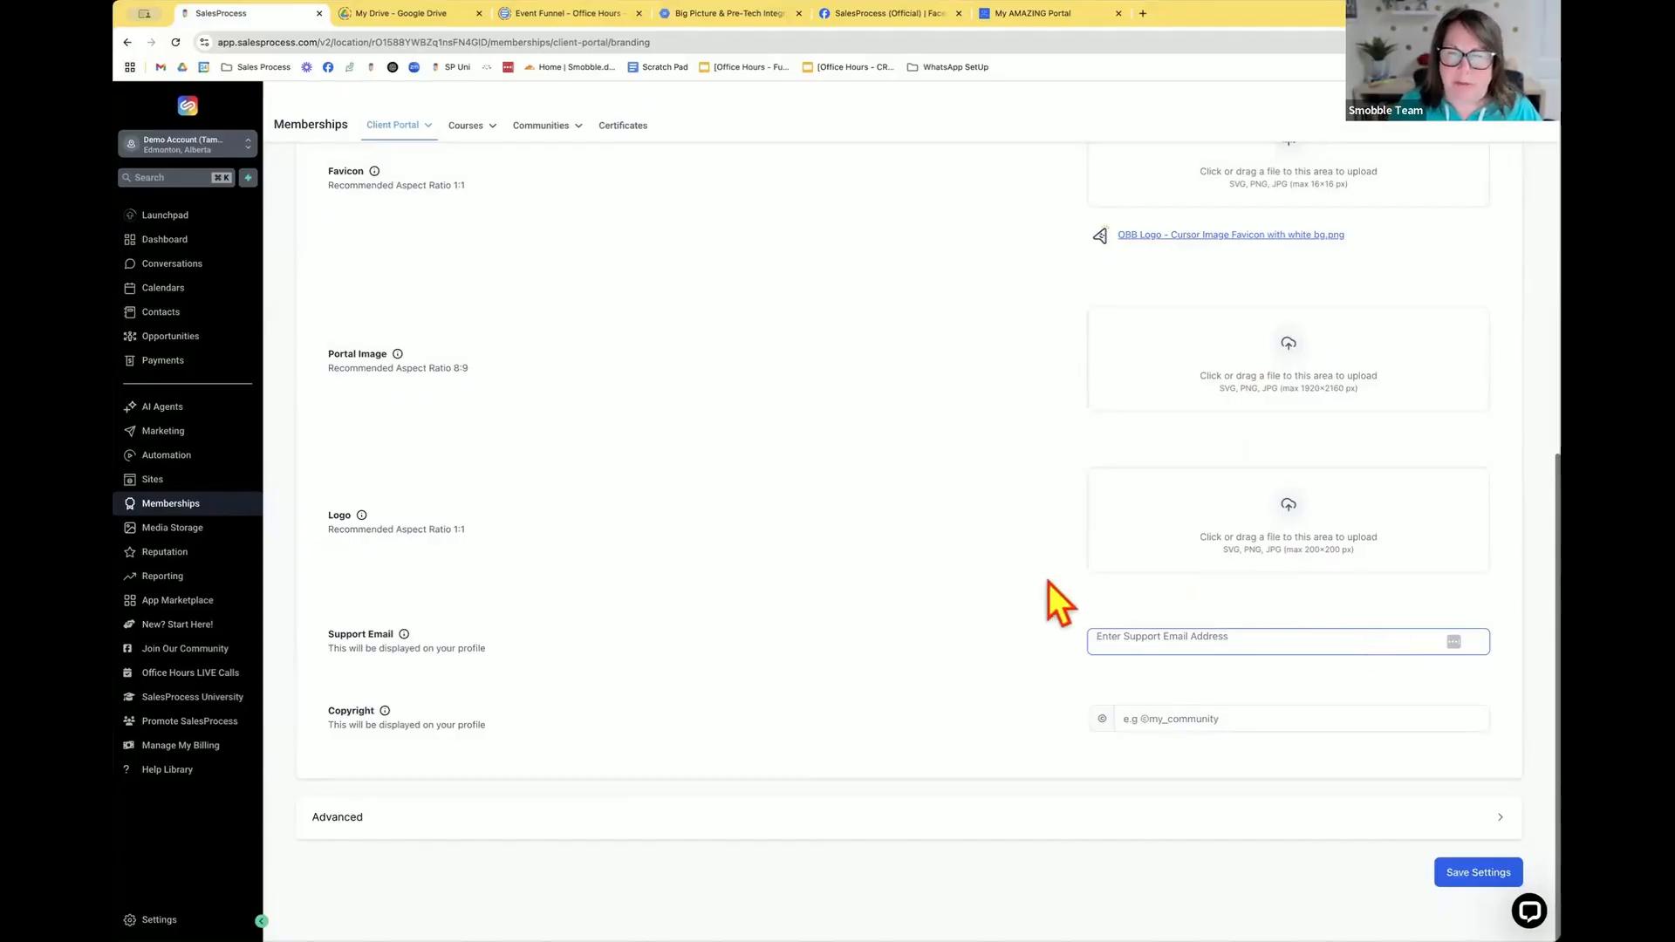
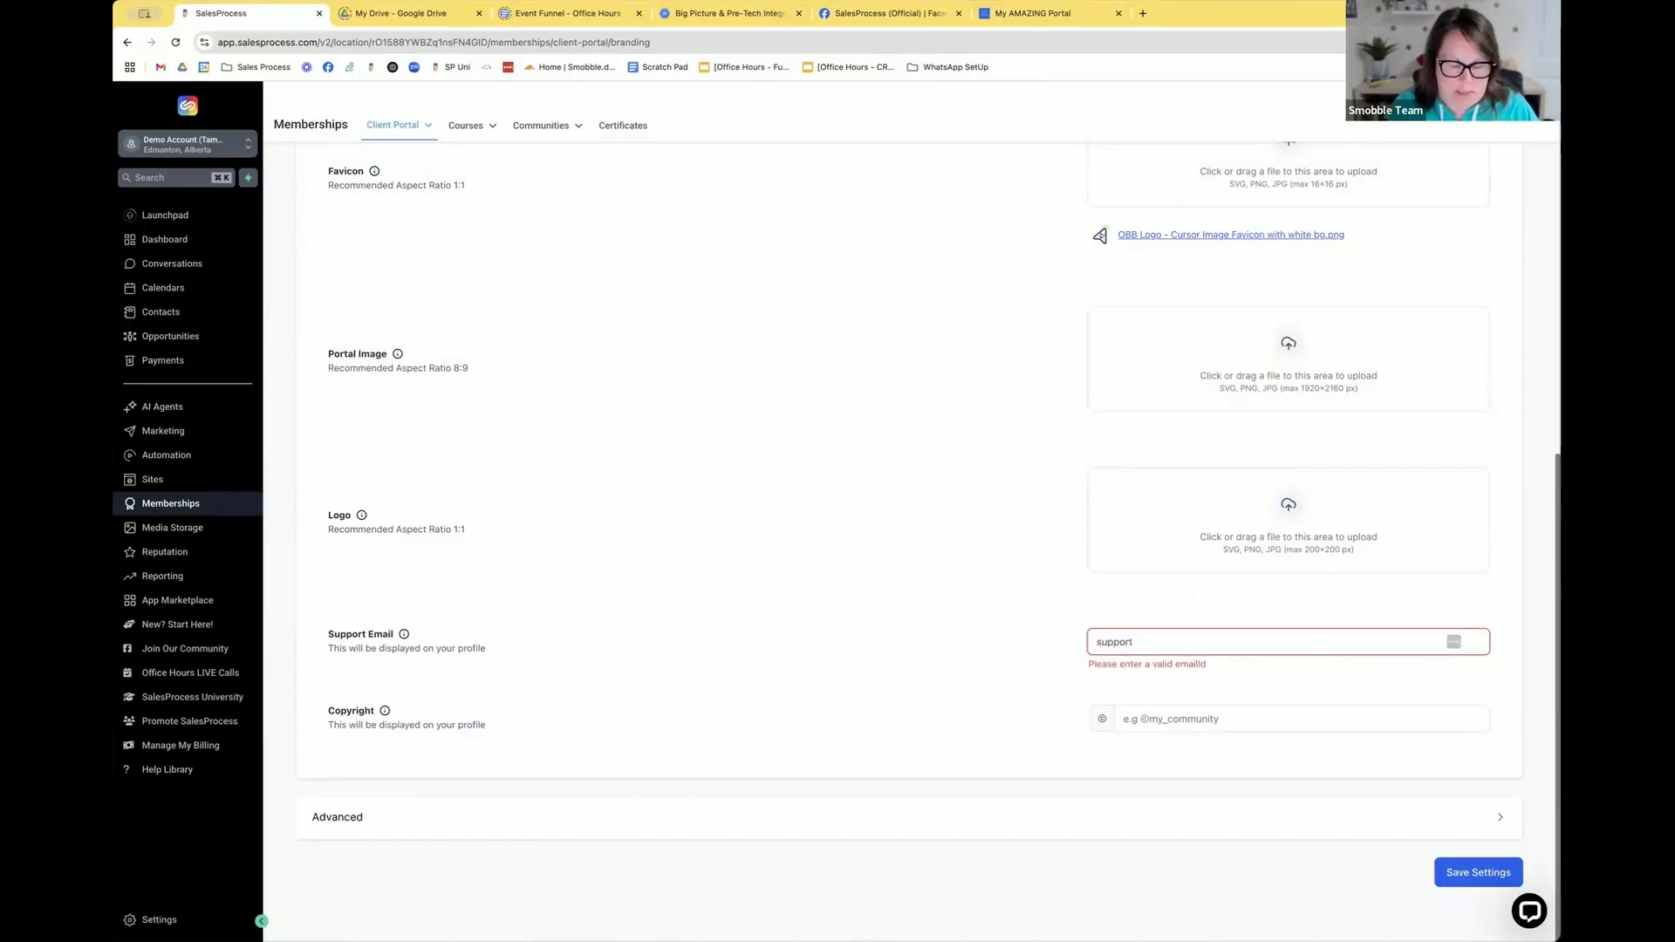
- Enter the support email address and set the copyright text to "Copyright 2025" followed by the owner's full name
left_click(1040, 755)
left_click(1117, 719)
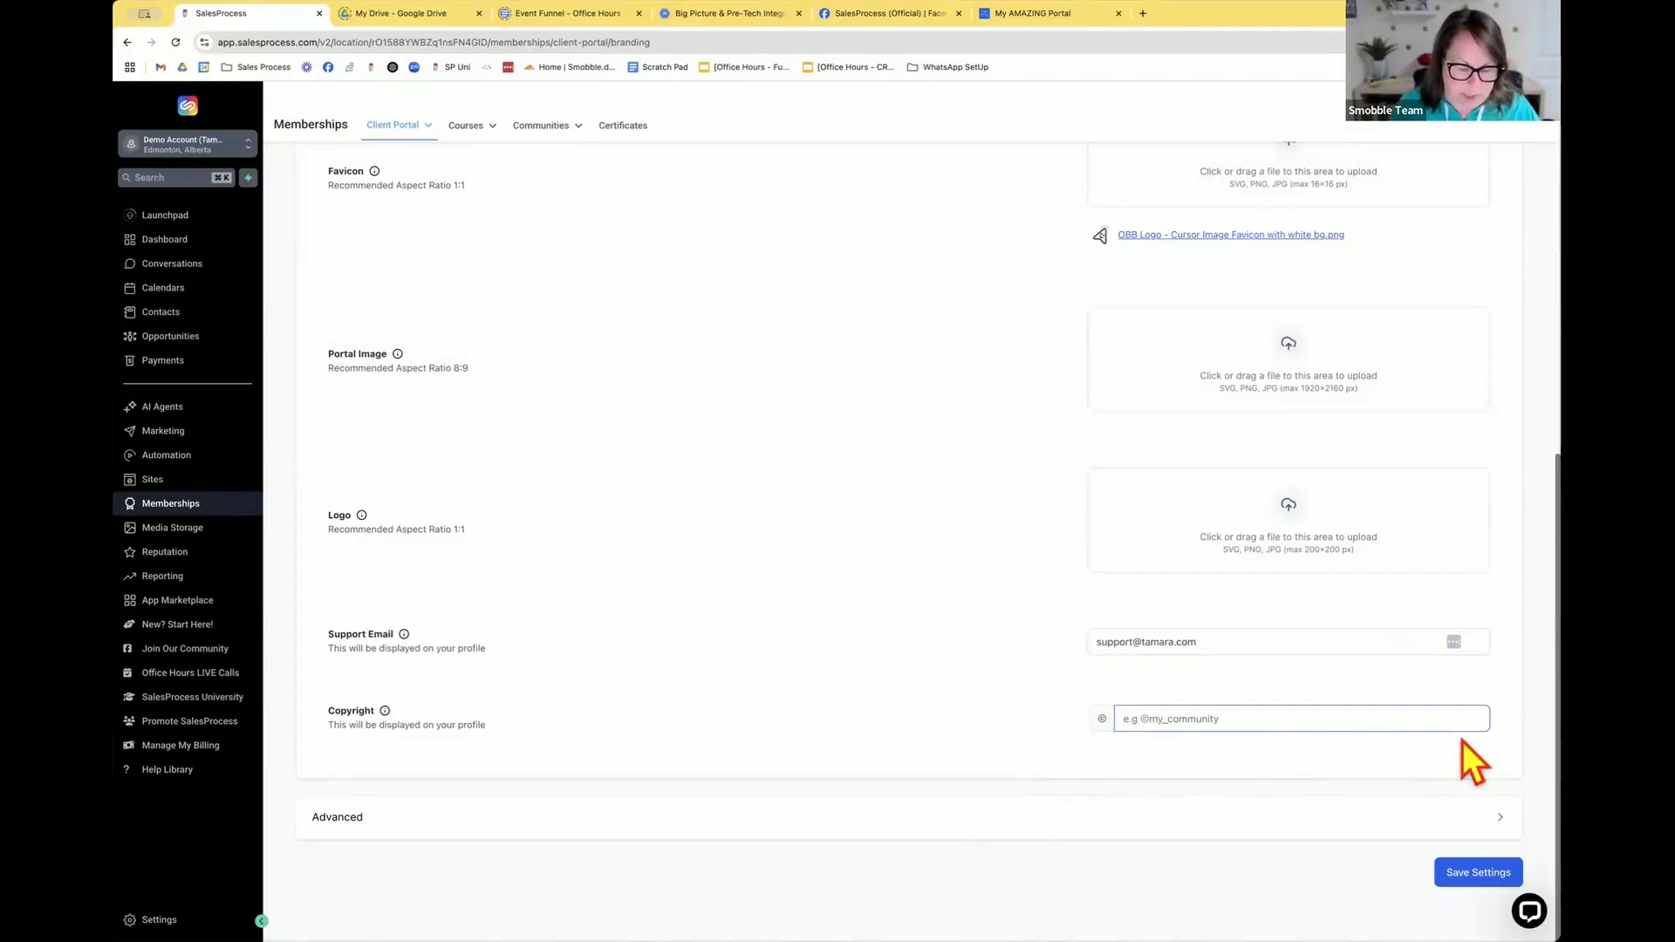
type("Copyright 2025 Tamara Mac")
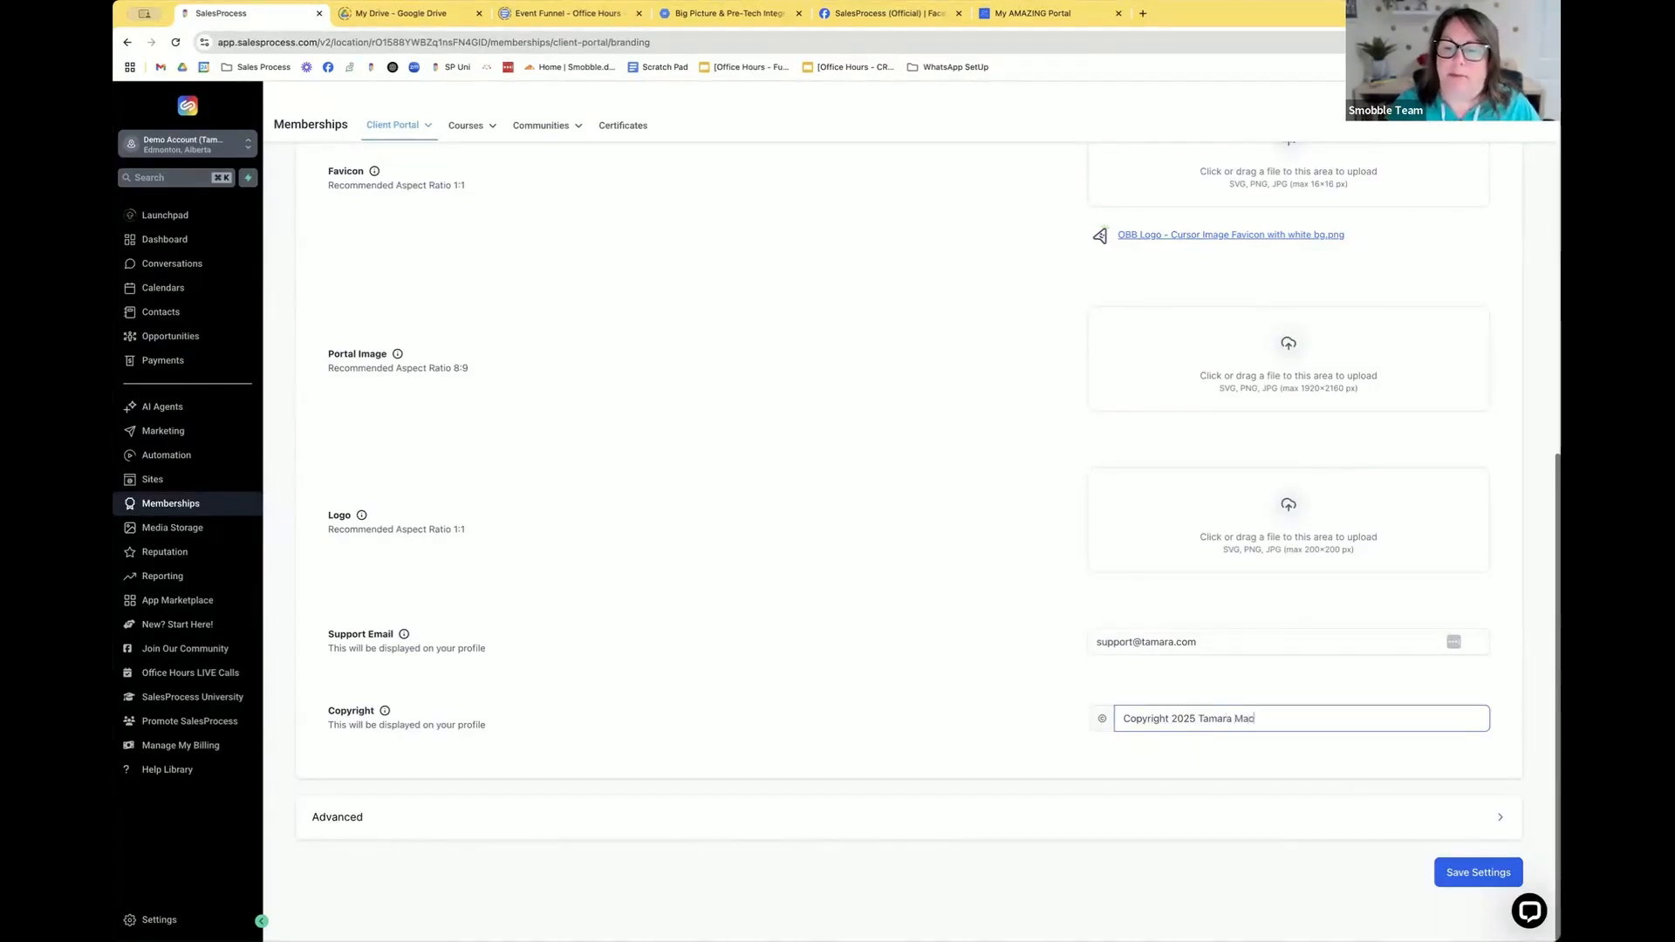
type("Donald")
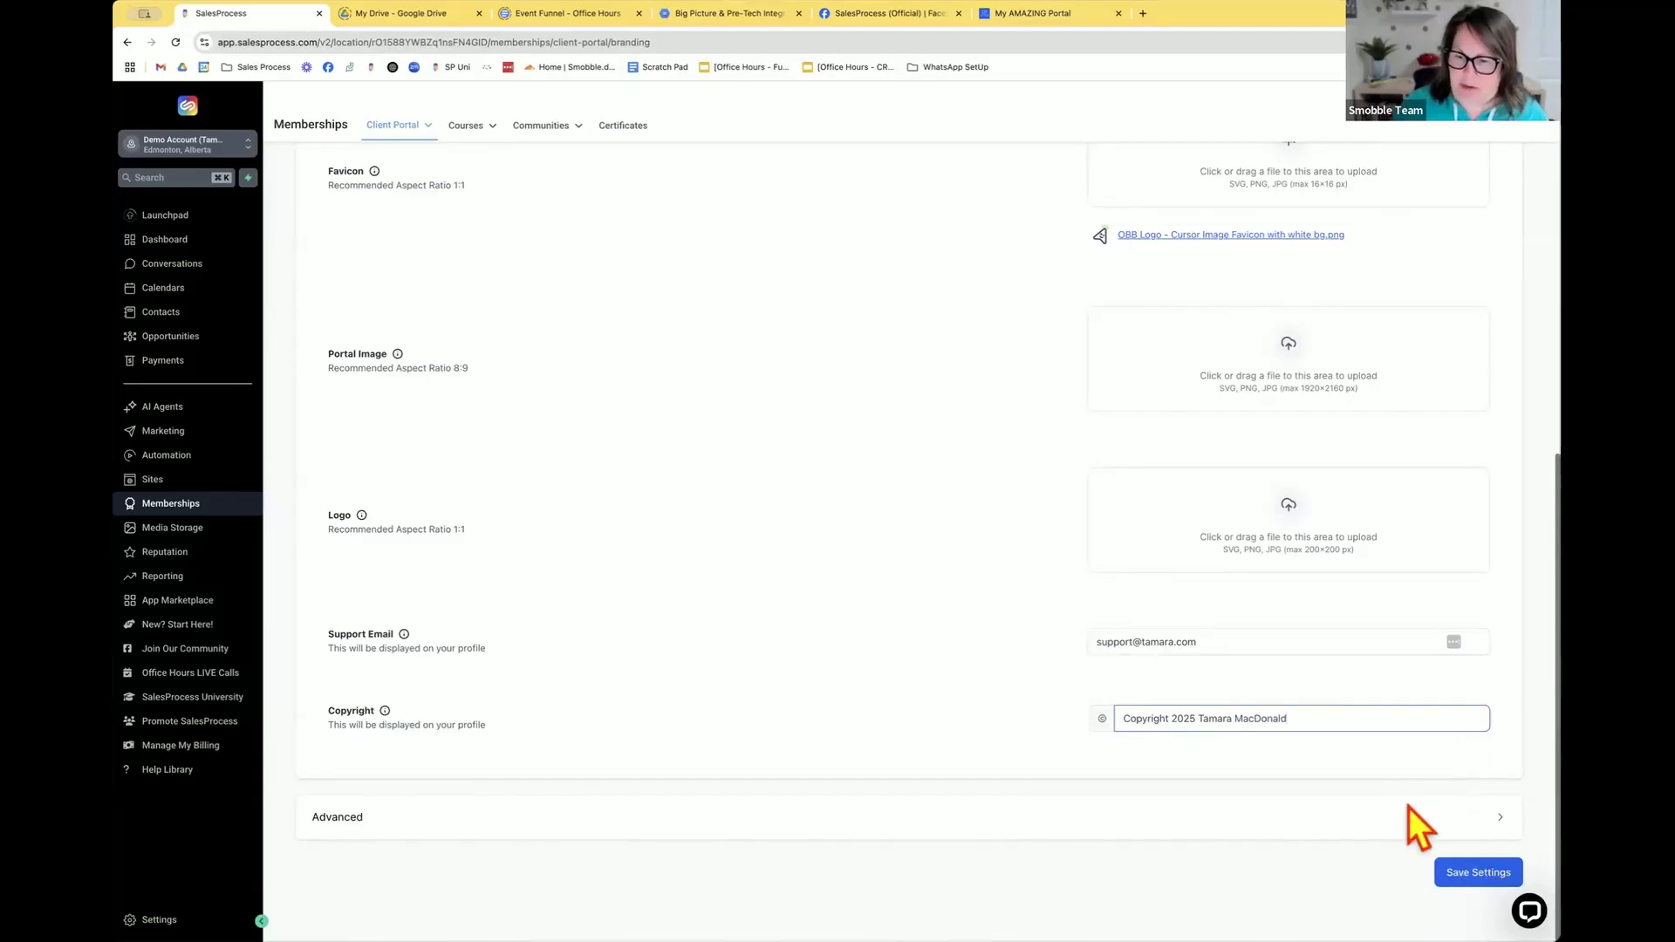
- Review the Advanced custom JS, custom CSS and tracking code areas, and save the branding settings
left_click(1330, 828)
scroll(1326, 819, "down", 6)
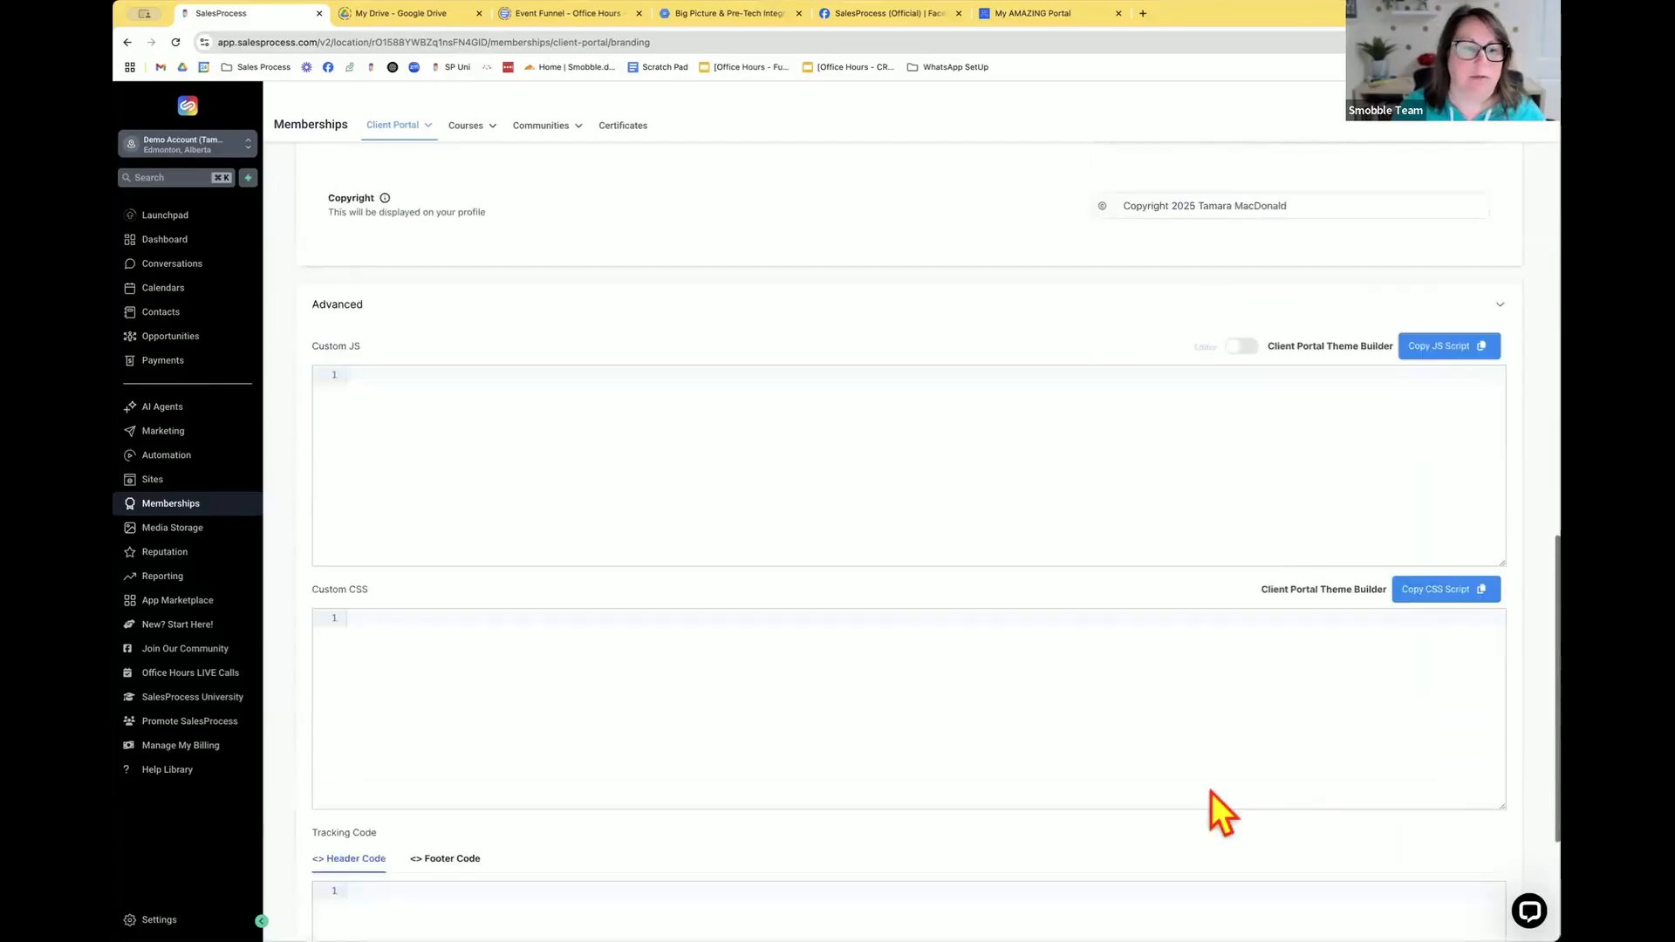
scroll(1211, 792, "down", 1)
scroll(523, 611, "down", 2)
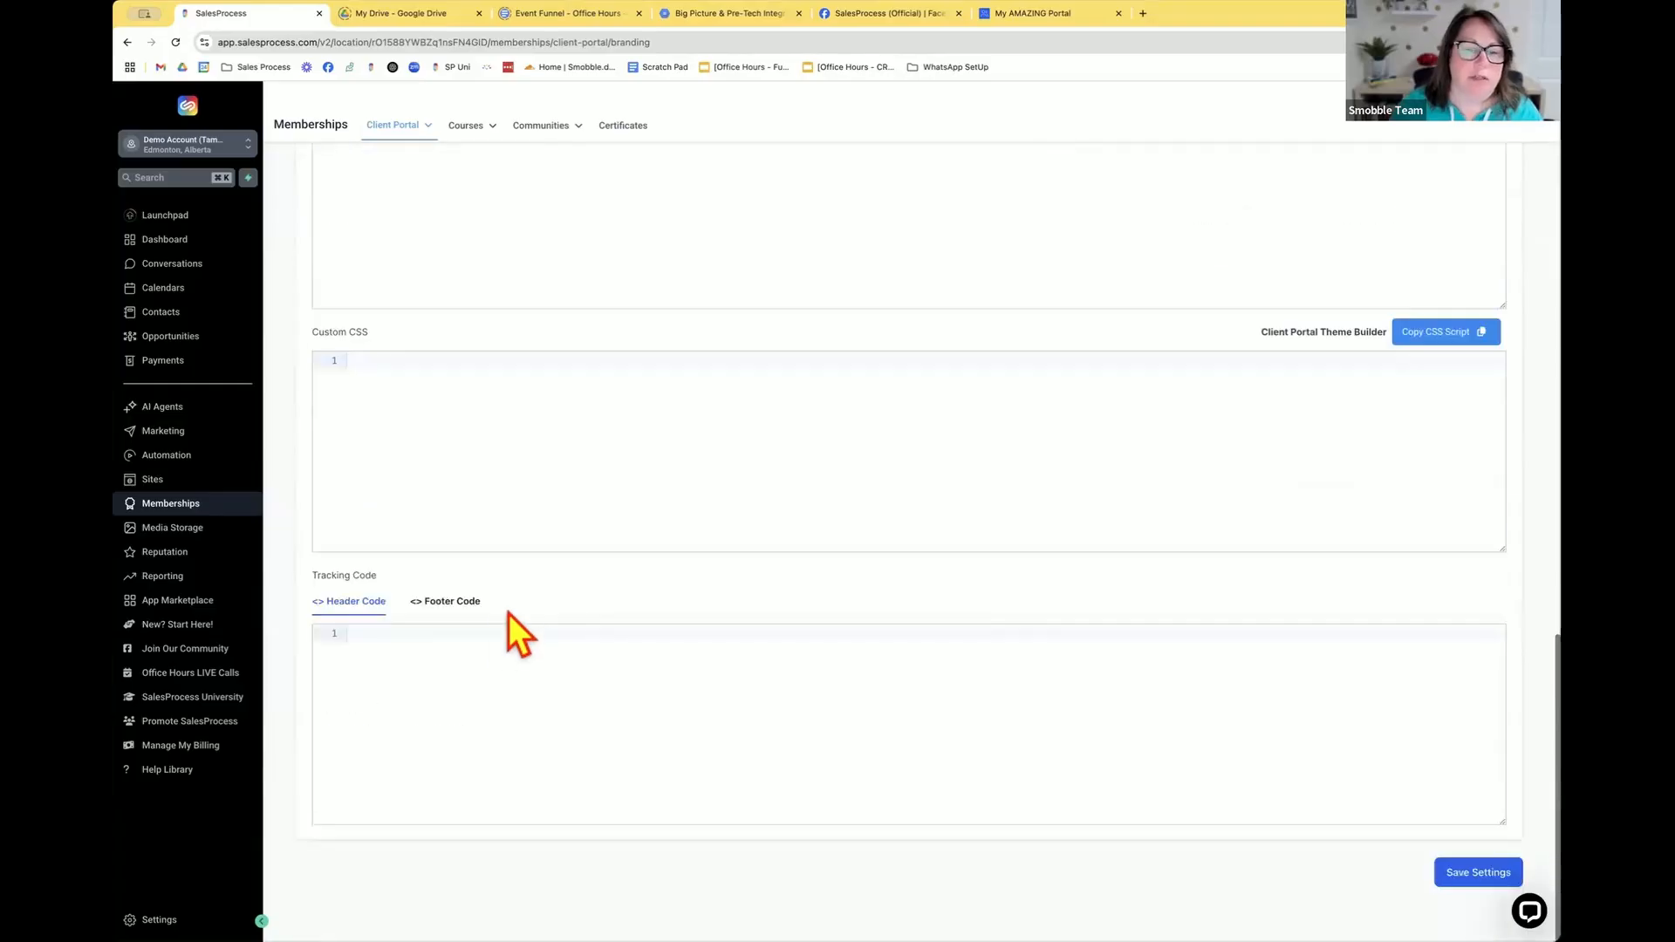
scroll(1070, 335, "up", 7)
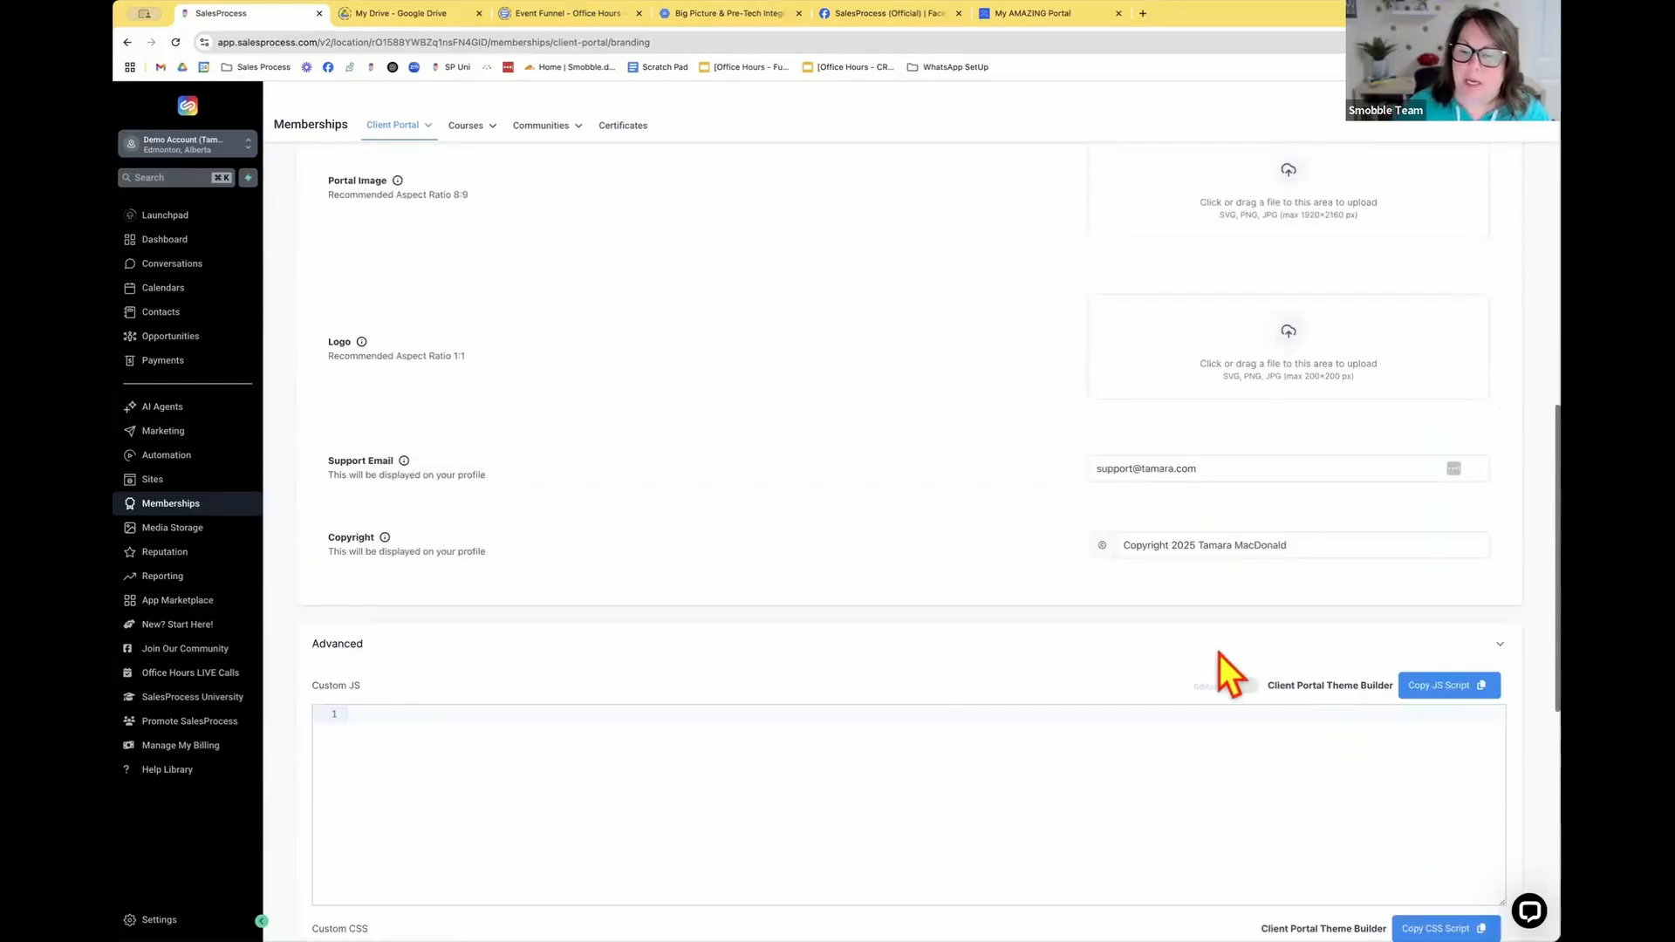
scroll(1222, 672, "down", 7)
left_click(1491, 871)
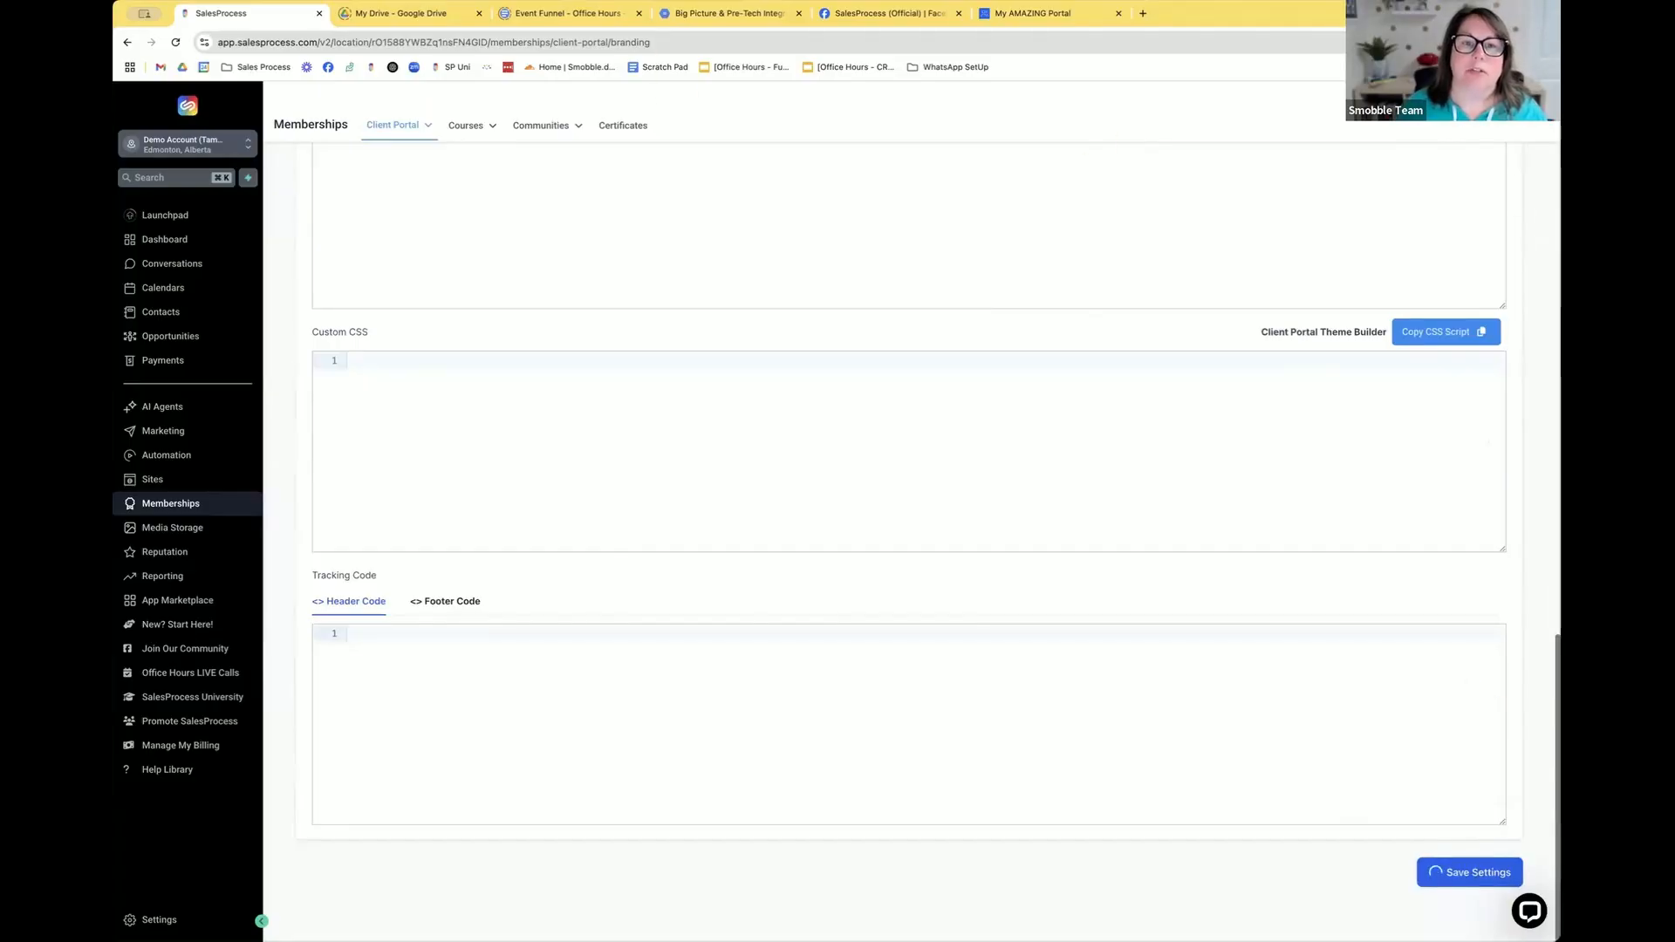
- Check the saved branding on the live portal login page and return to the branding settings
left_click(1044, 19)
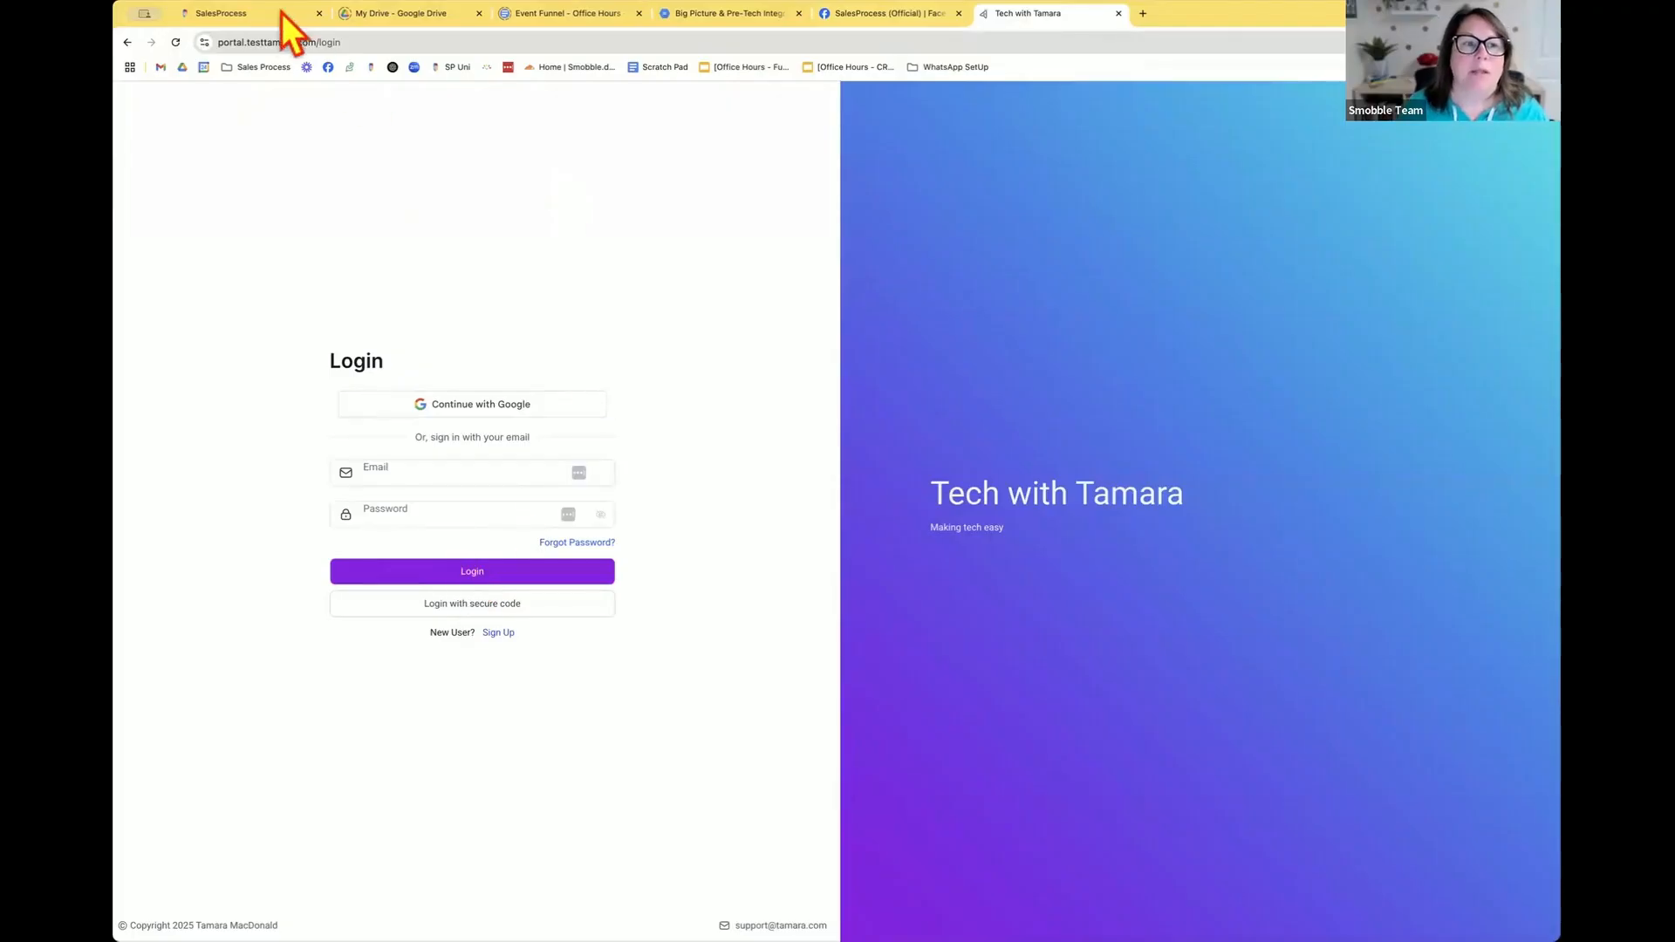
left_click(260, 19)
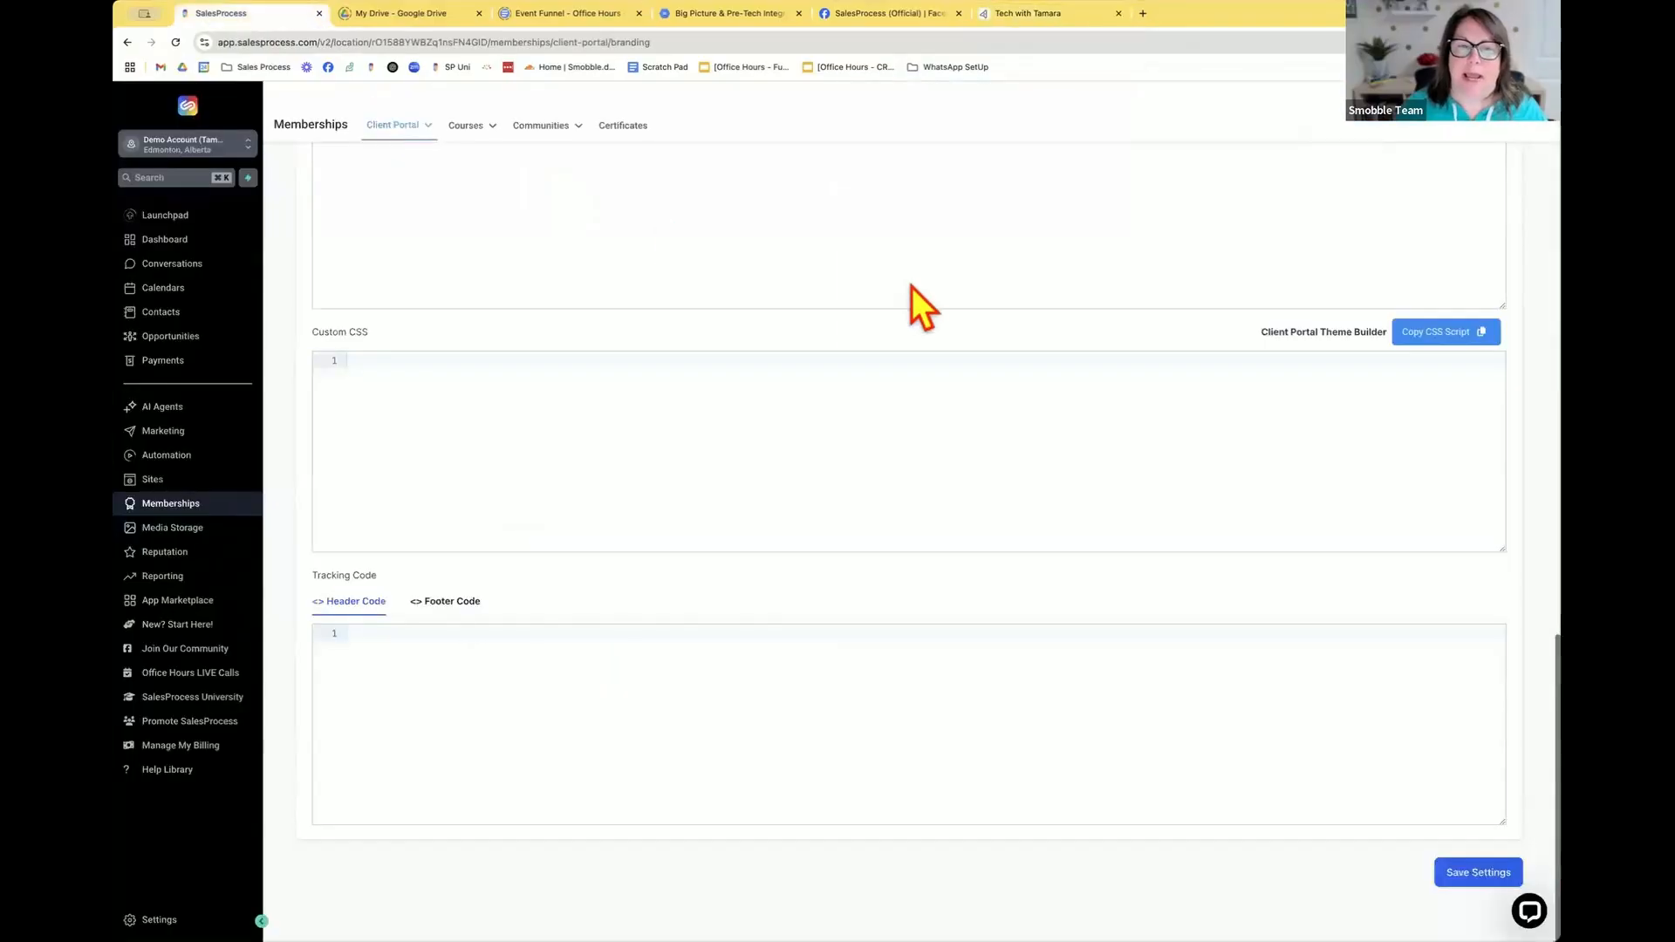
scroll(909, 288, "up", 10)
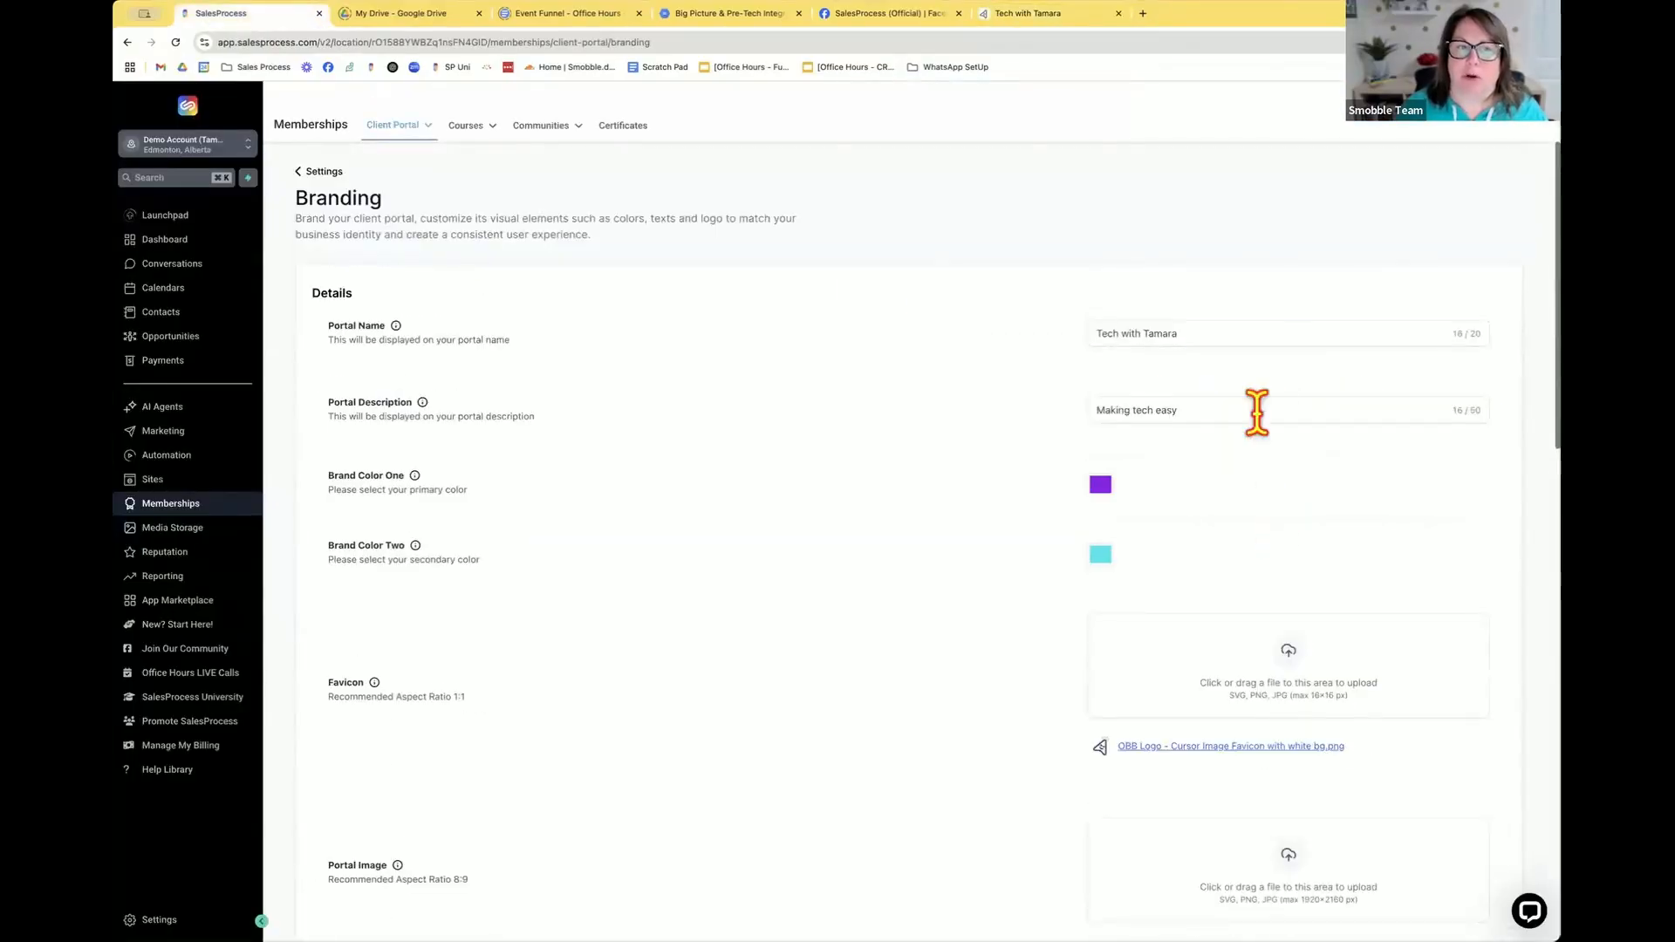
- Open the client portal's App Permissions, select Courses as the default landing page and save the settings
left_click(406, 128)
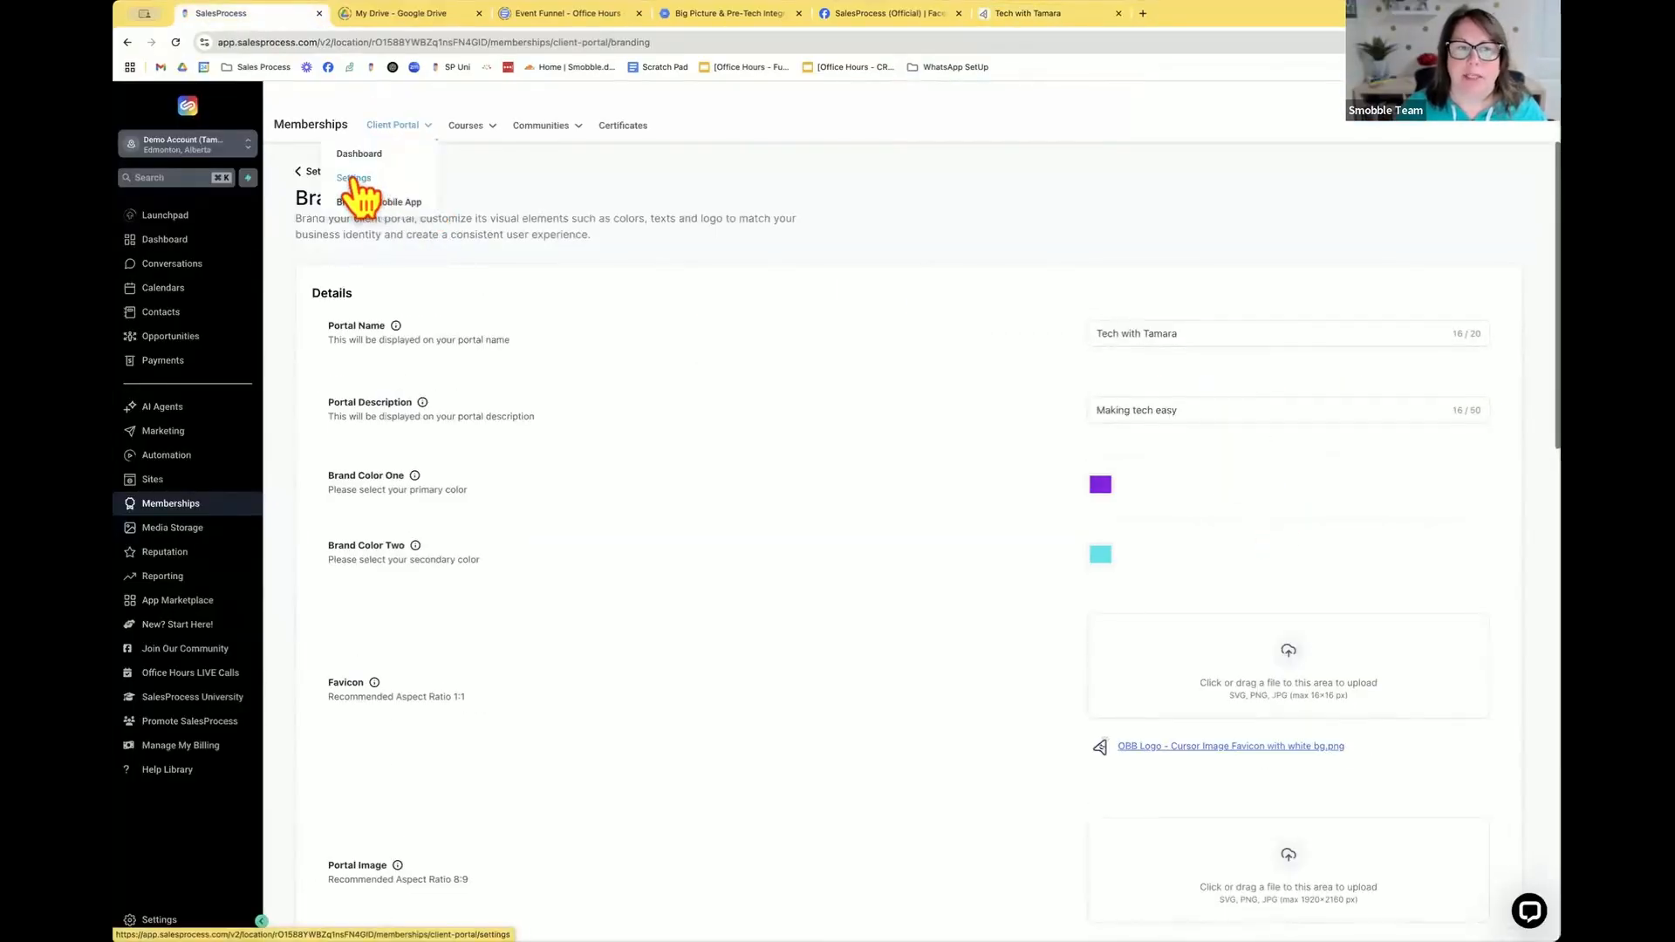
left_click(353, 178)
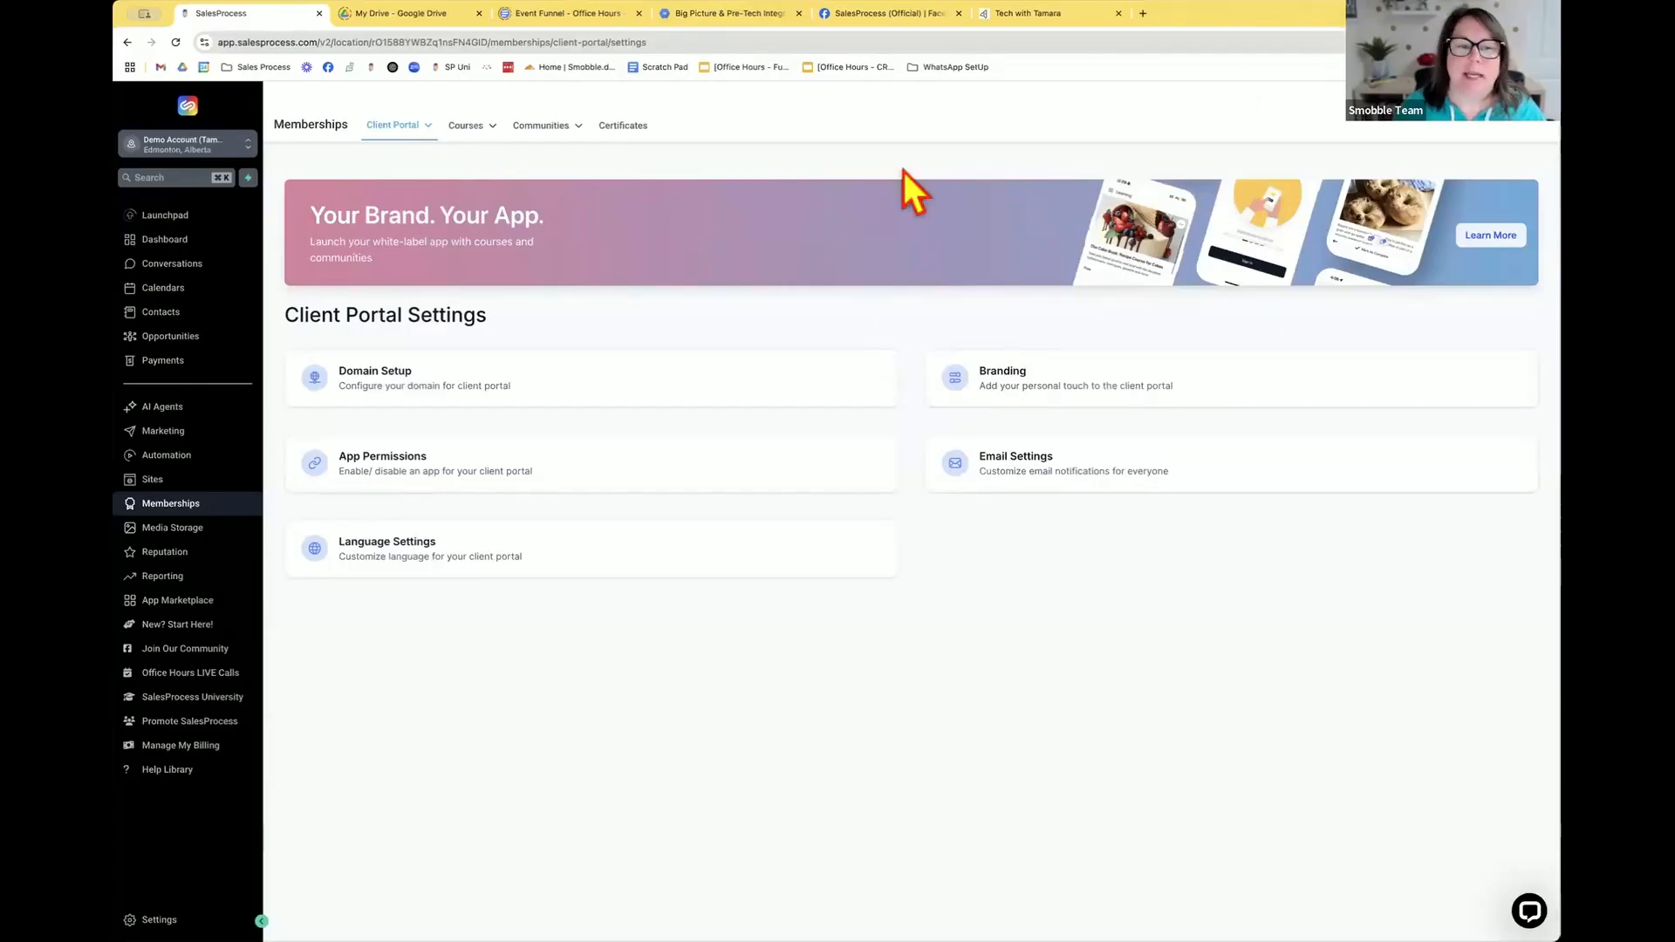
left_click(395, 129)
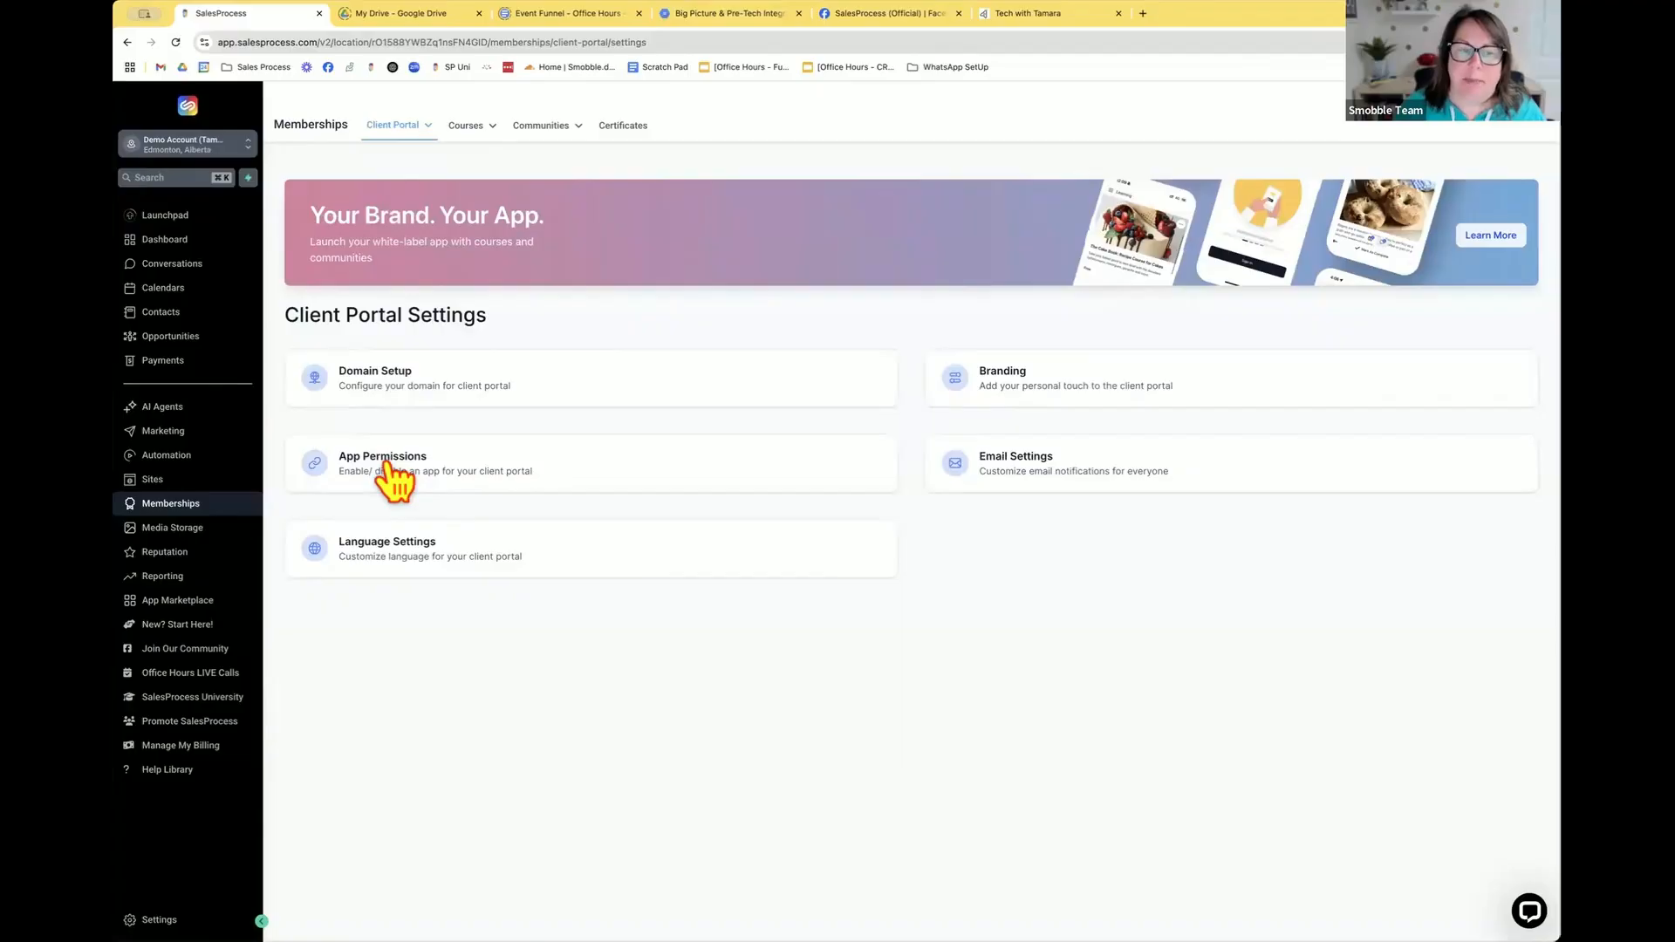
left_click(385, 464)
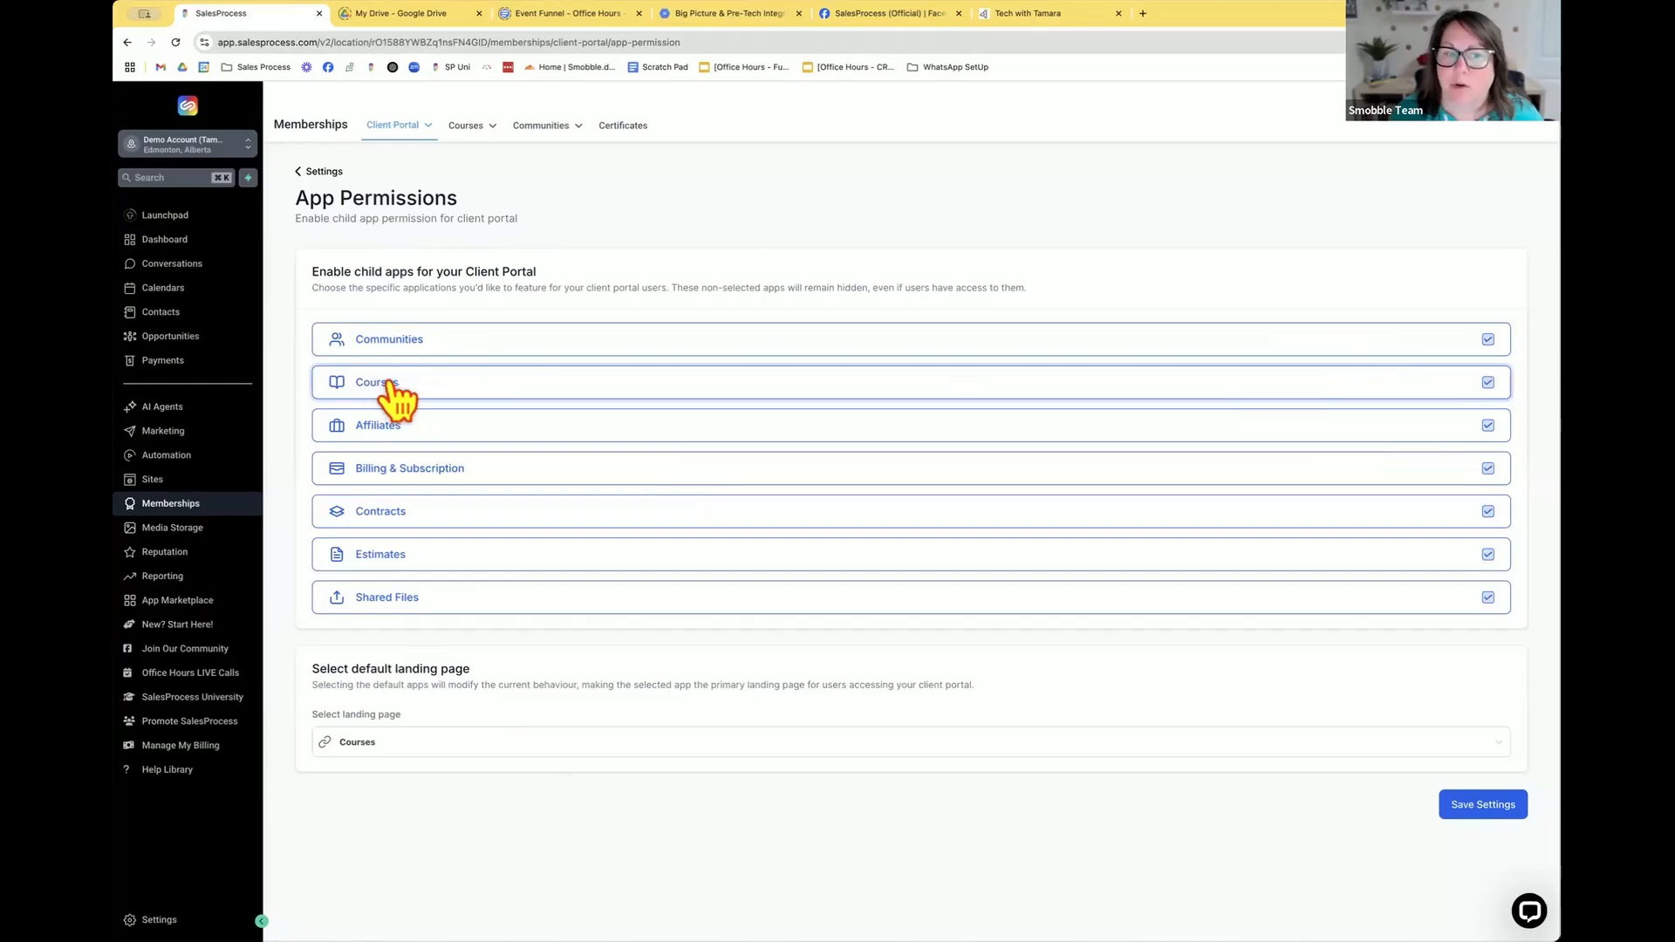
left_click(741, 746)
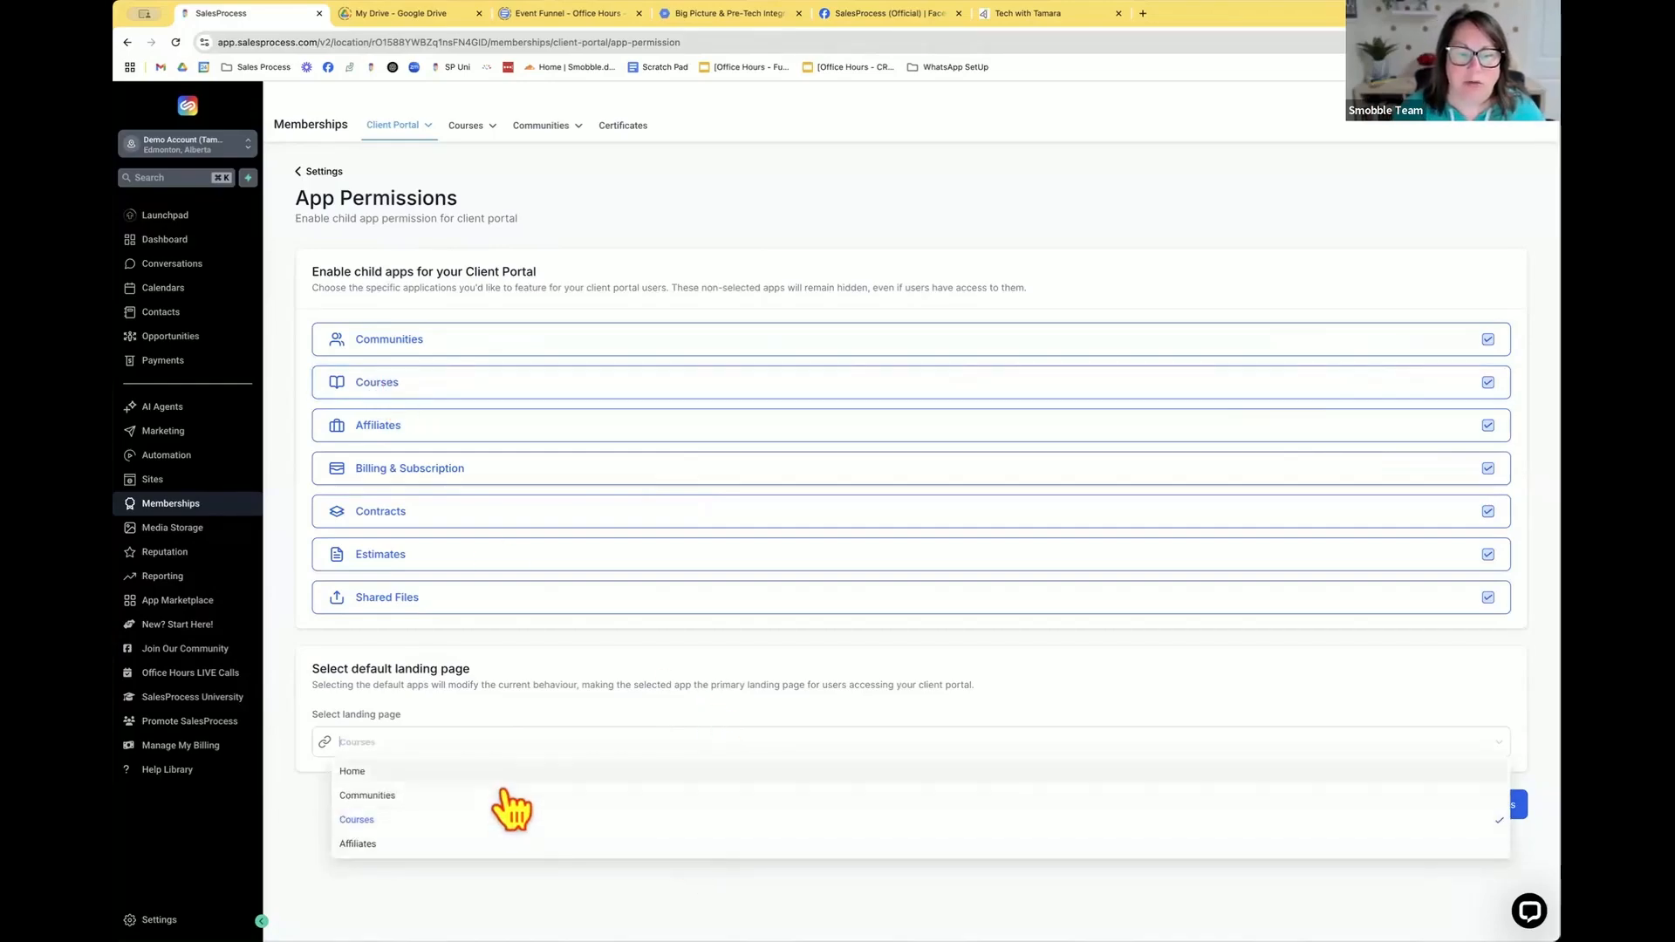
left_click(380, 822)
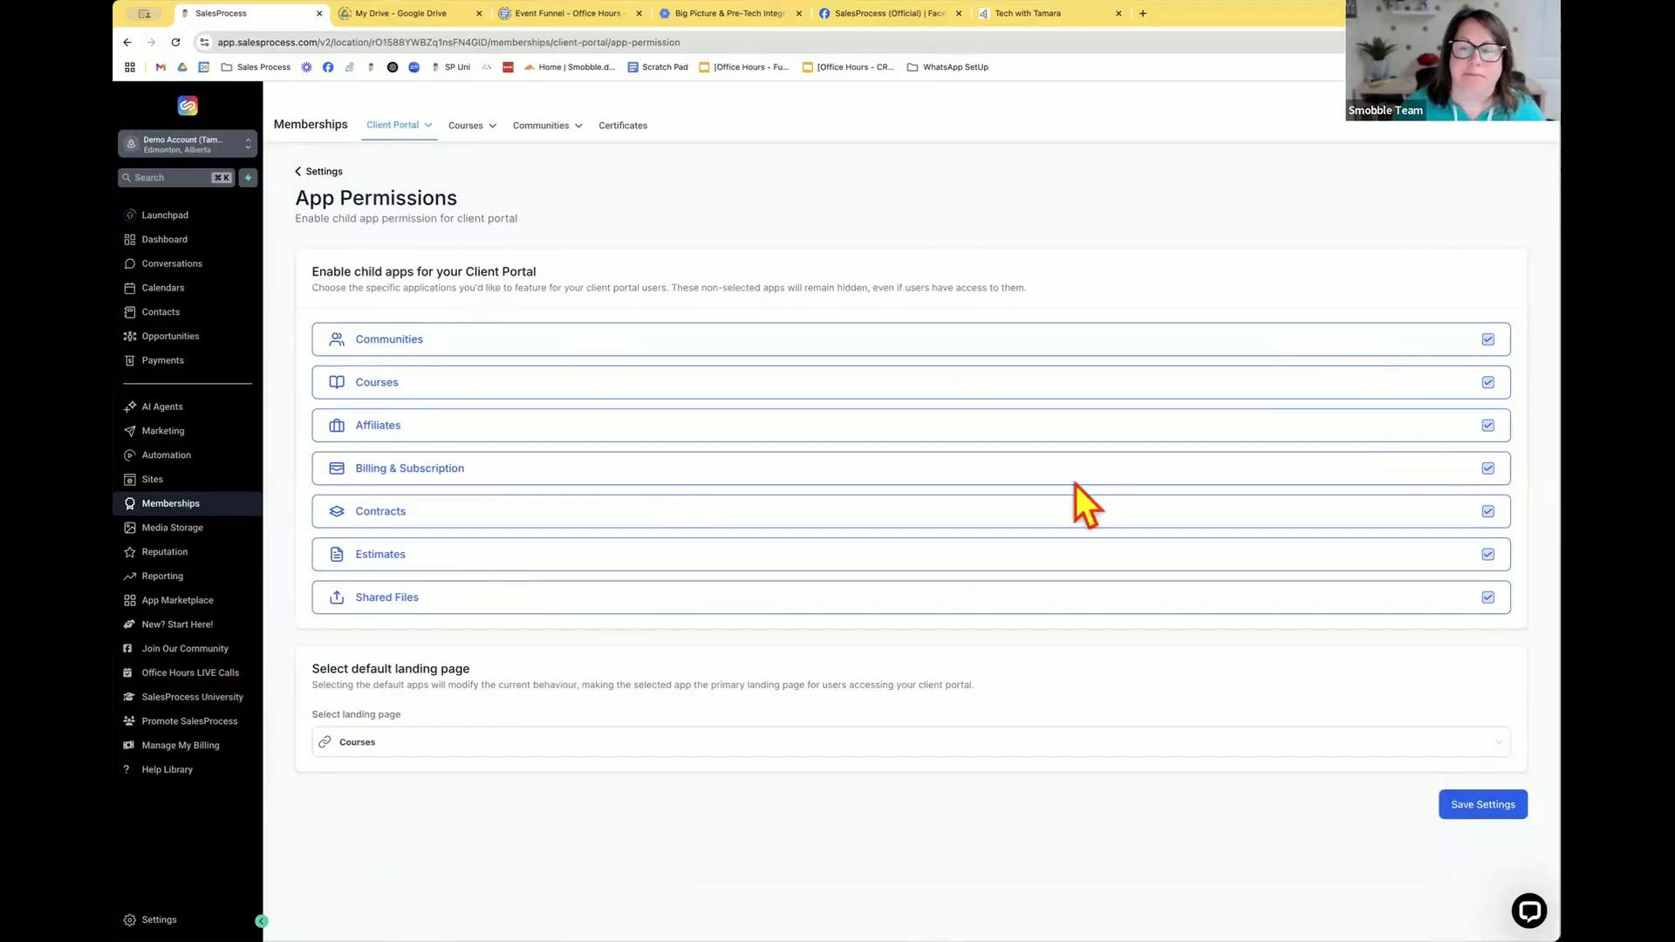
left_click(1468, 785)
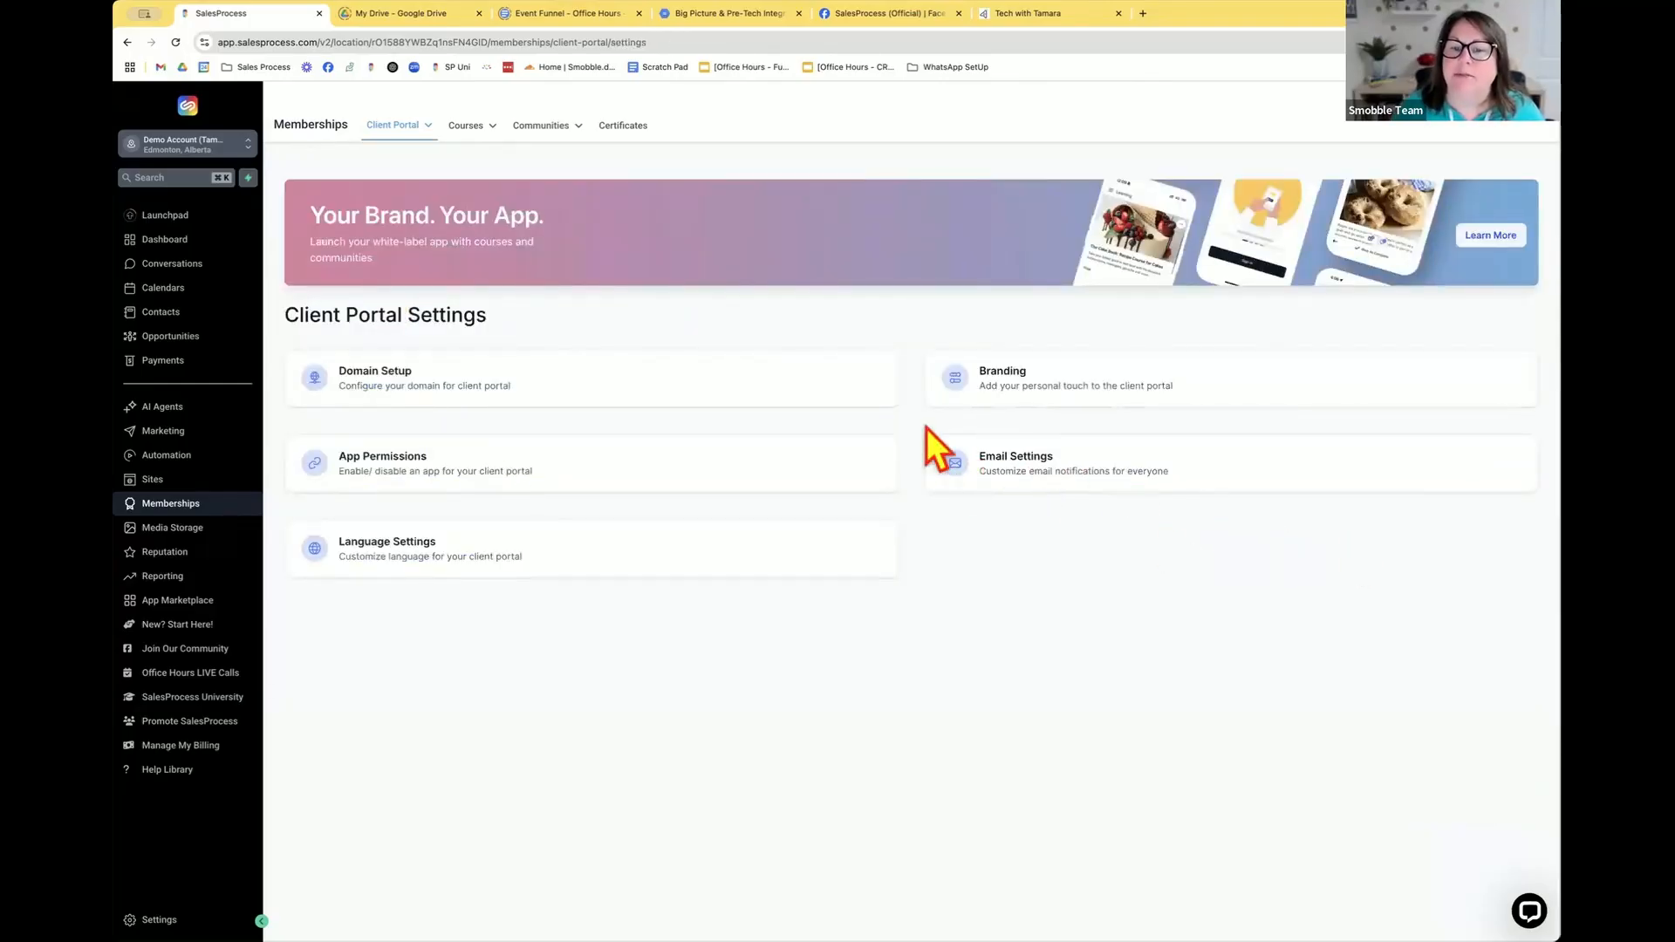
- Open the client portal's Email Settings for Courses and preview the sign-up welcome email template
left_click(1017, 461)
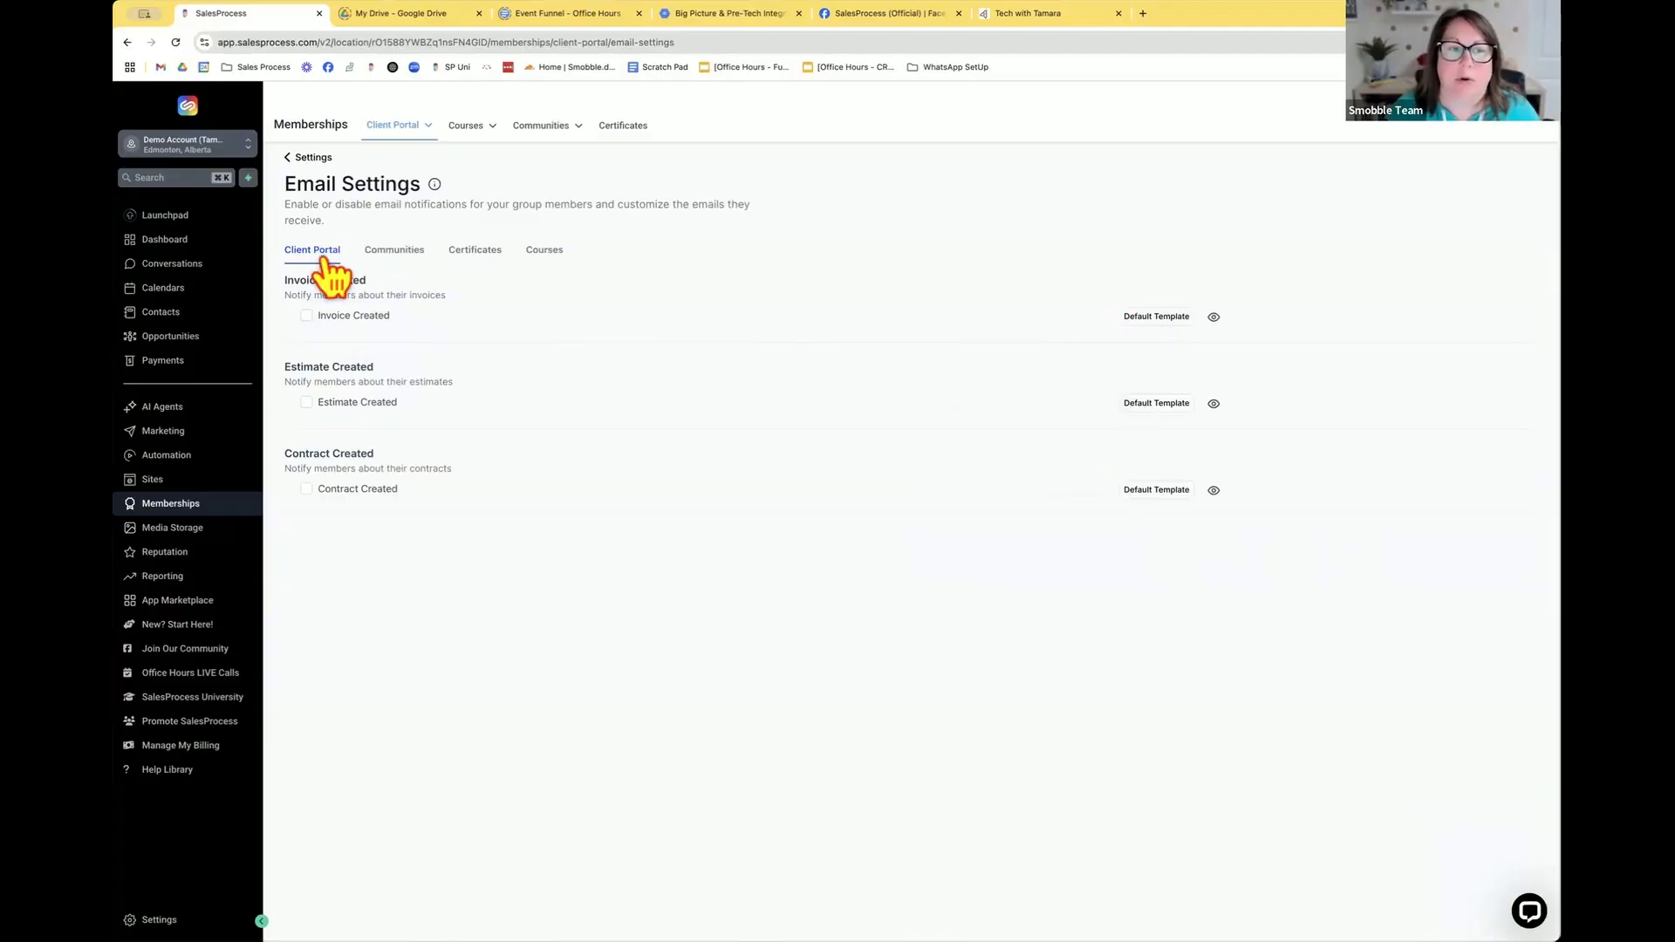
left_click(548, 251)
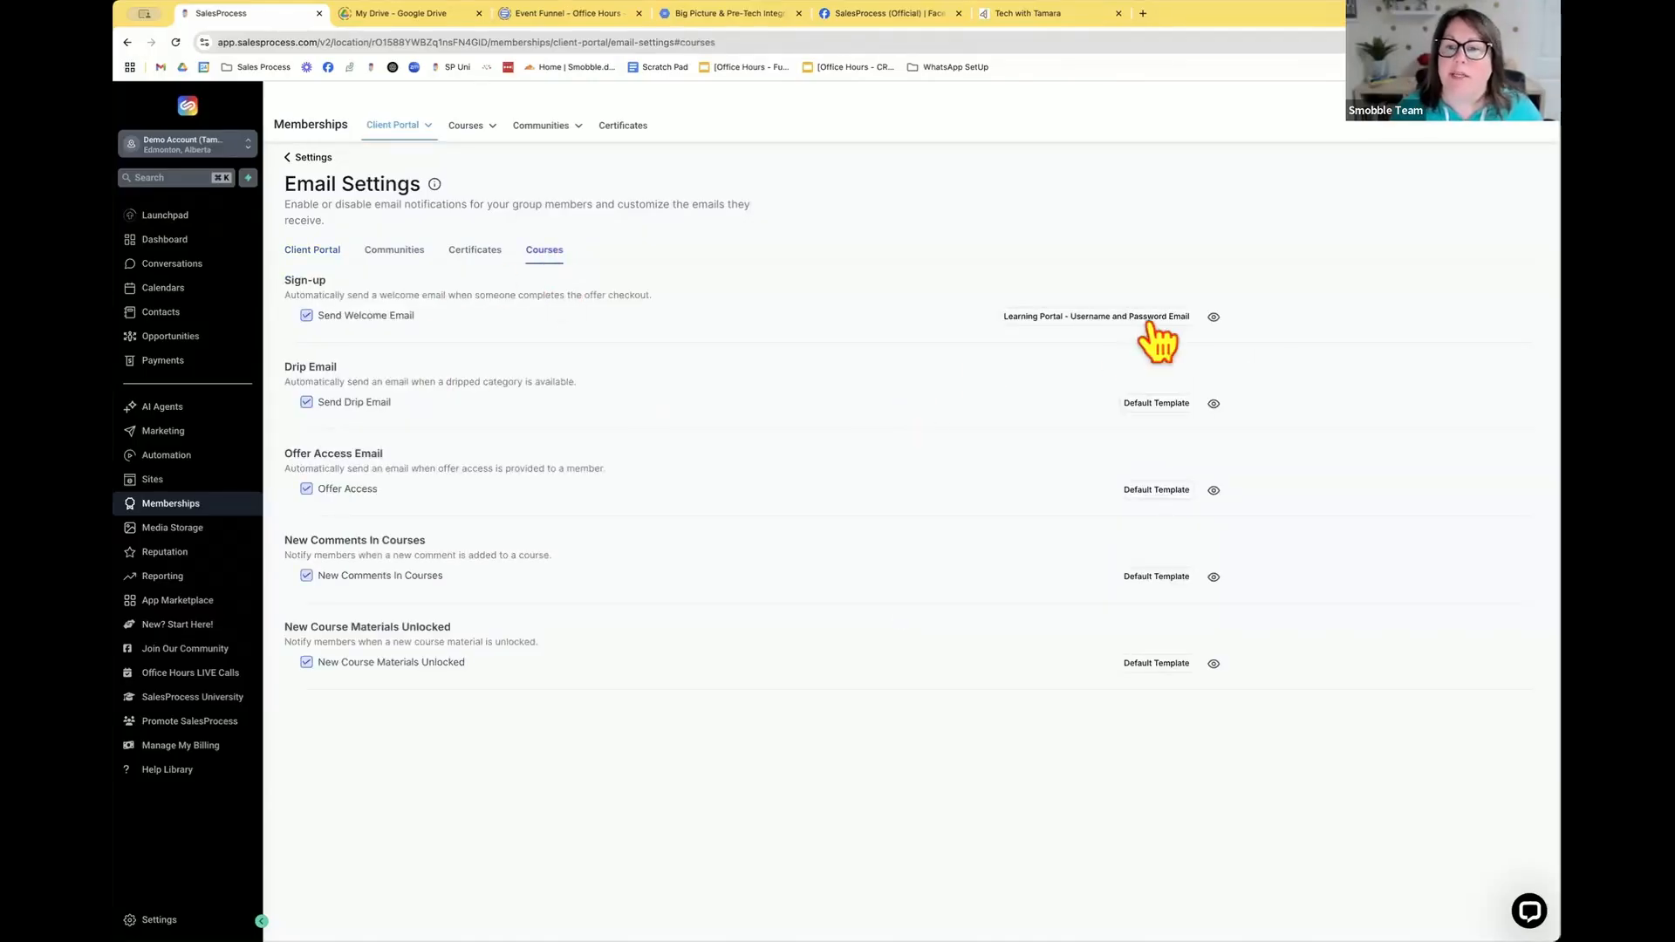
left_click(1214, 317)
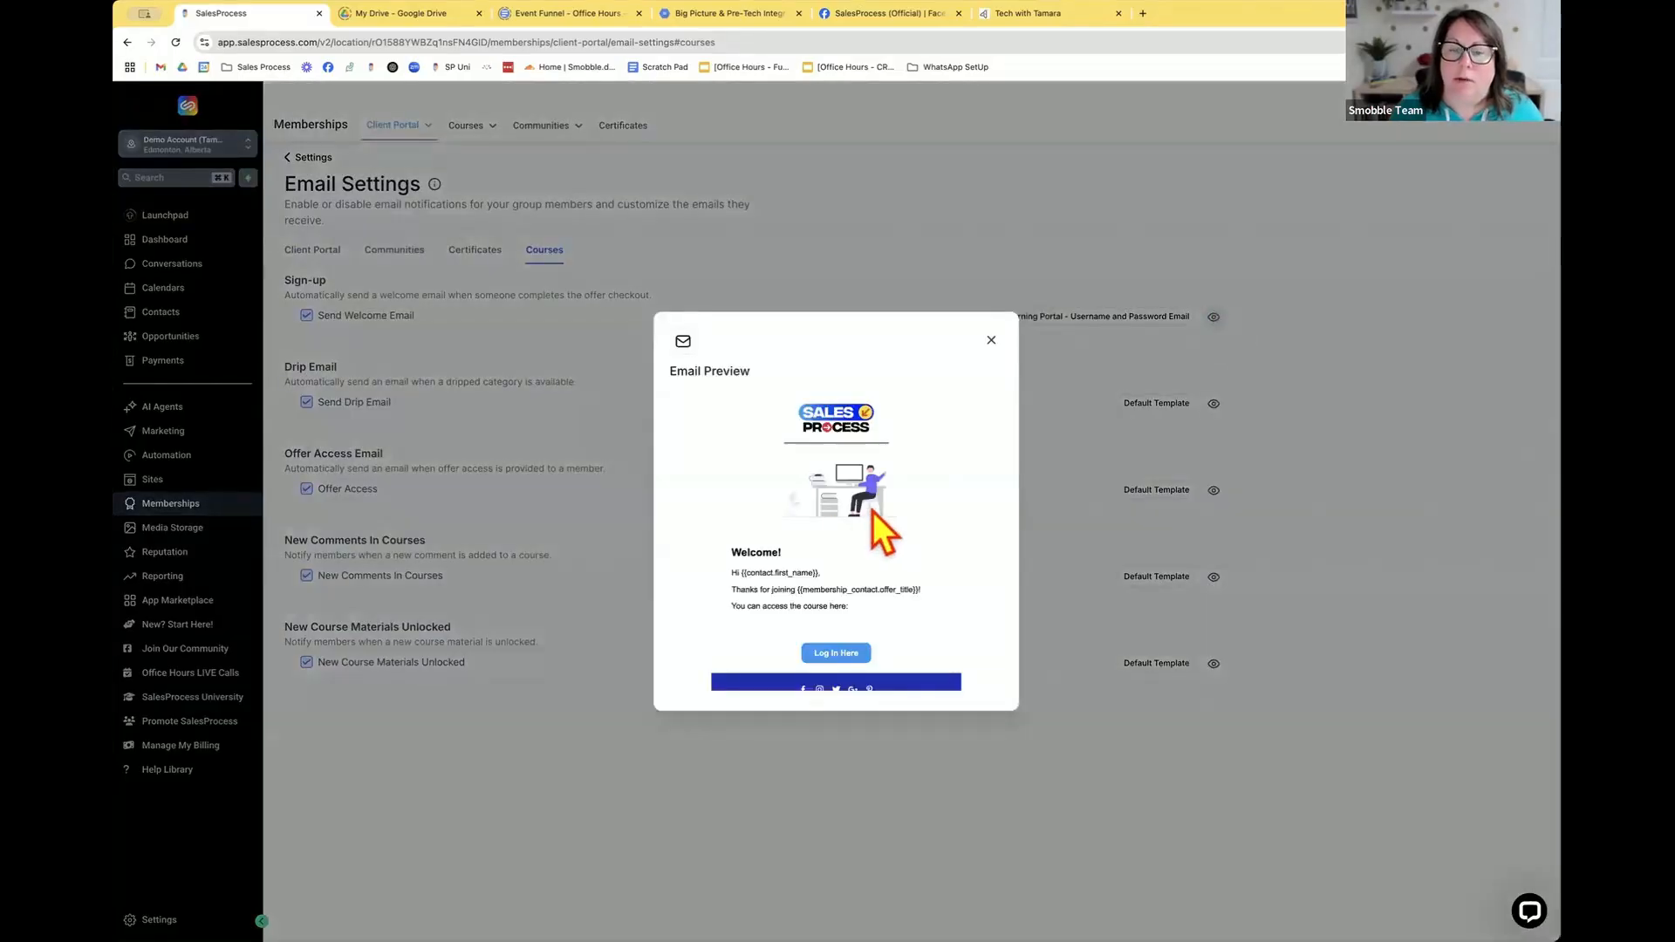
scroll(870, 513, "down", 3)
scroll(871, 513, "up", 3)
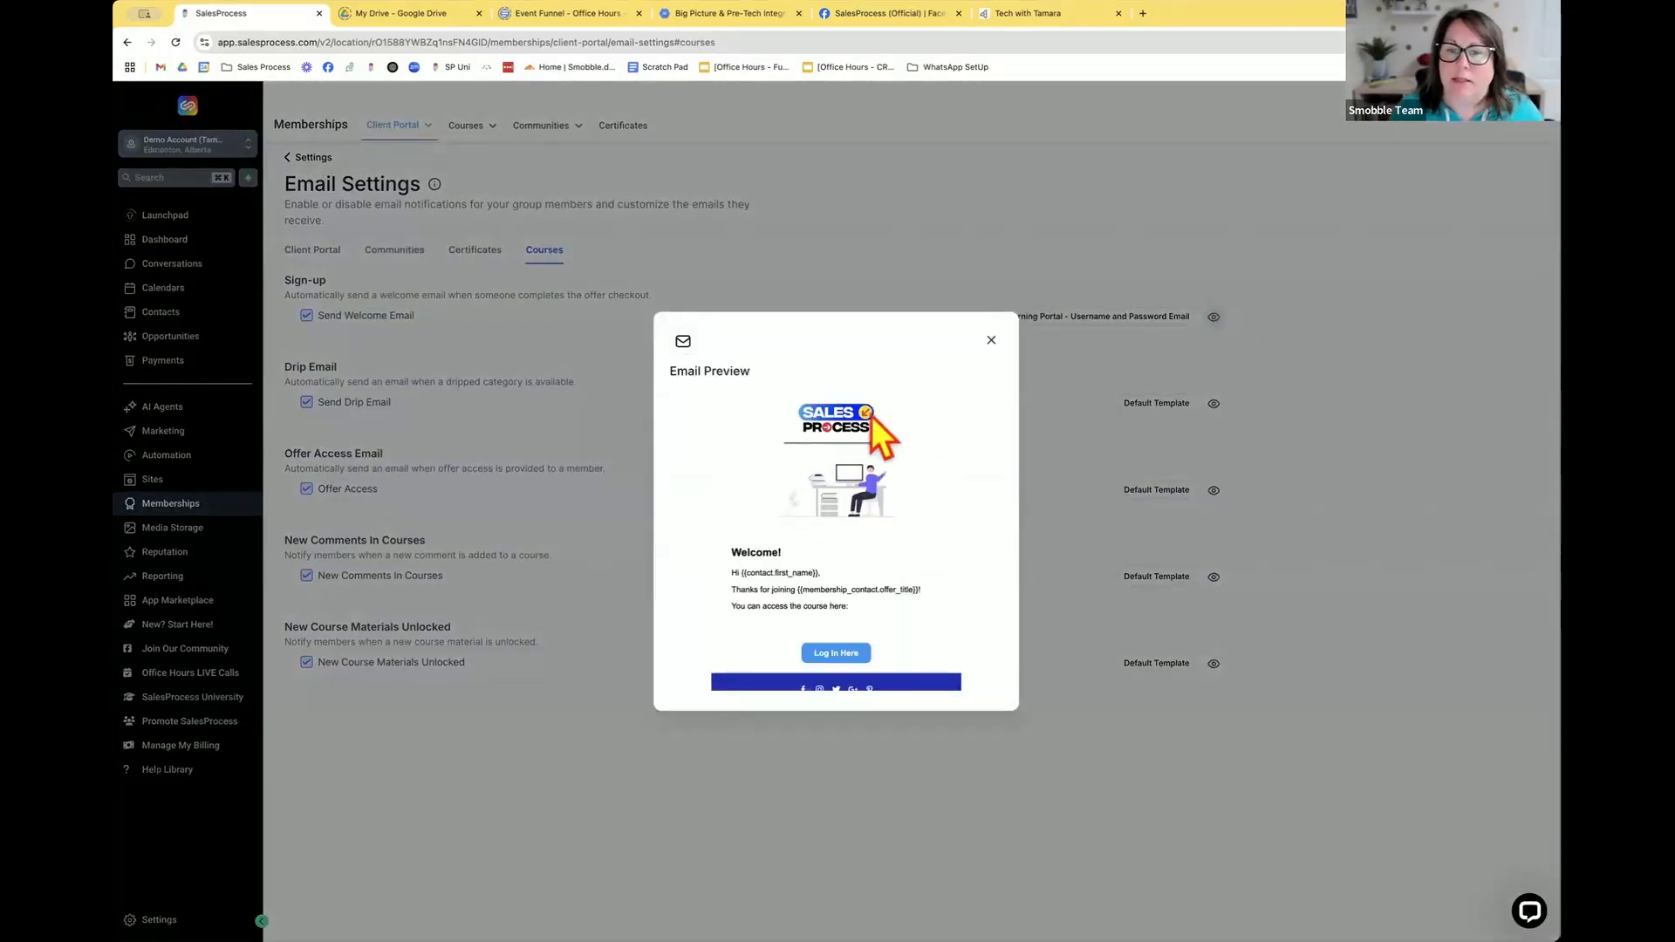
left_click(1150, 401)
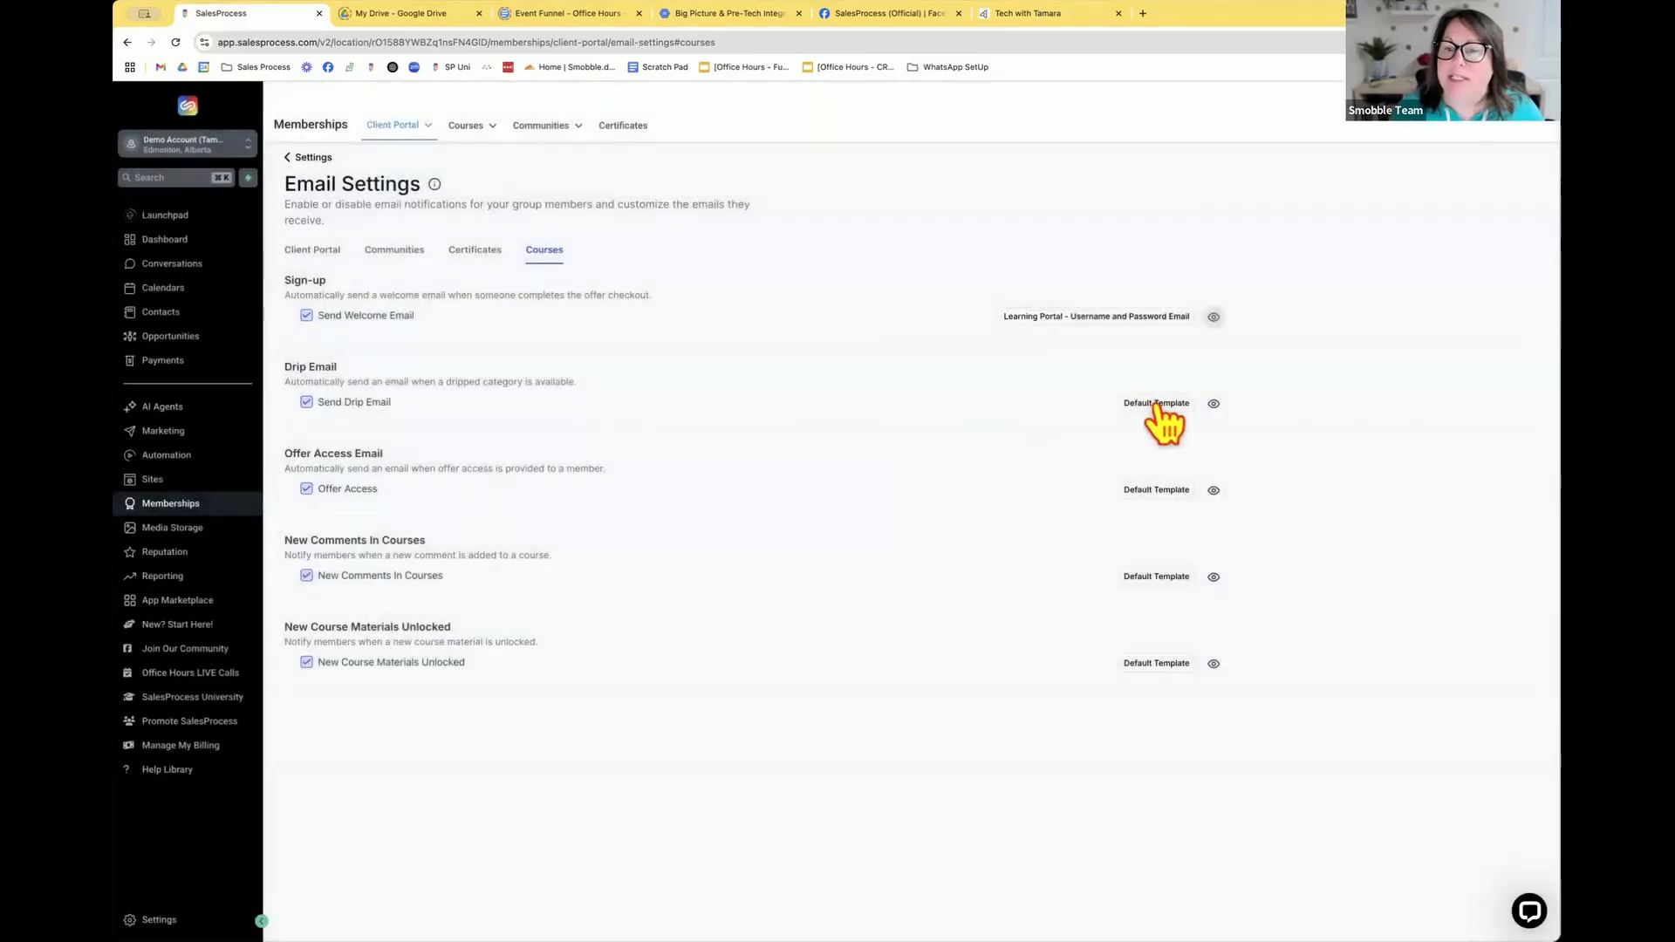
- Preview the default Drip Email template for Courses, and return to the client portal settings overview
left_click(1213, 403)
scroll(898, 520, "down", 5)
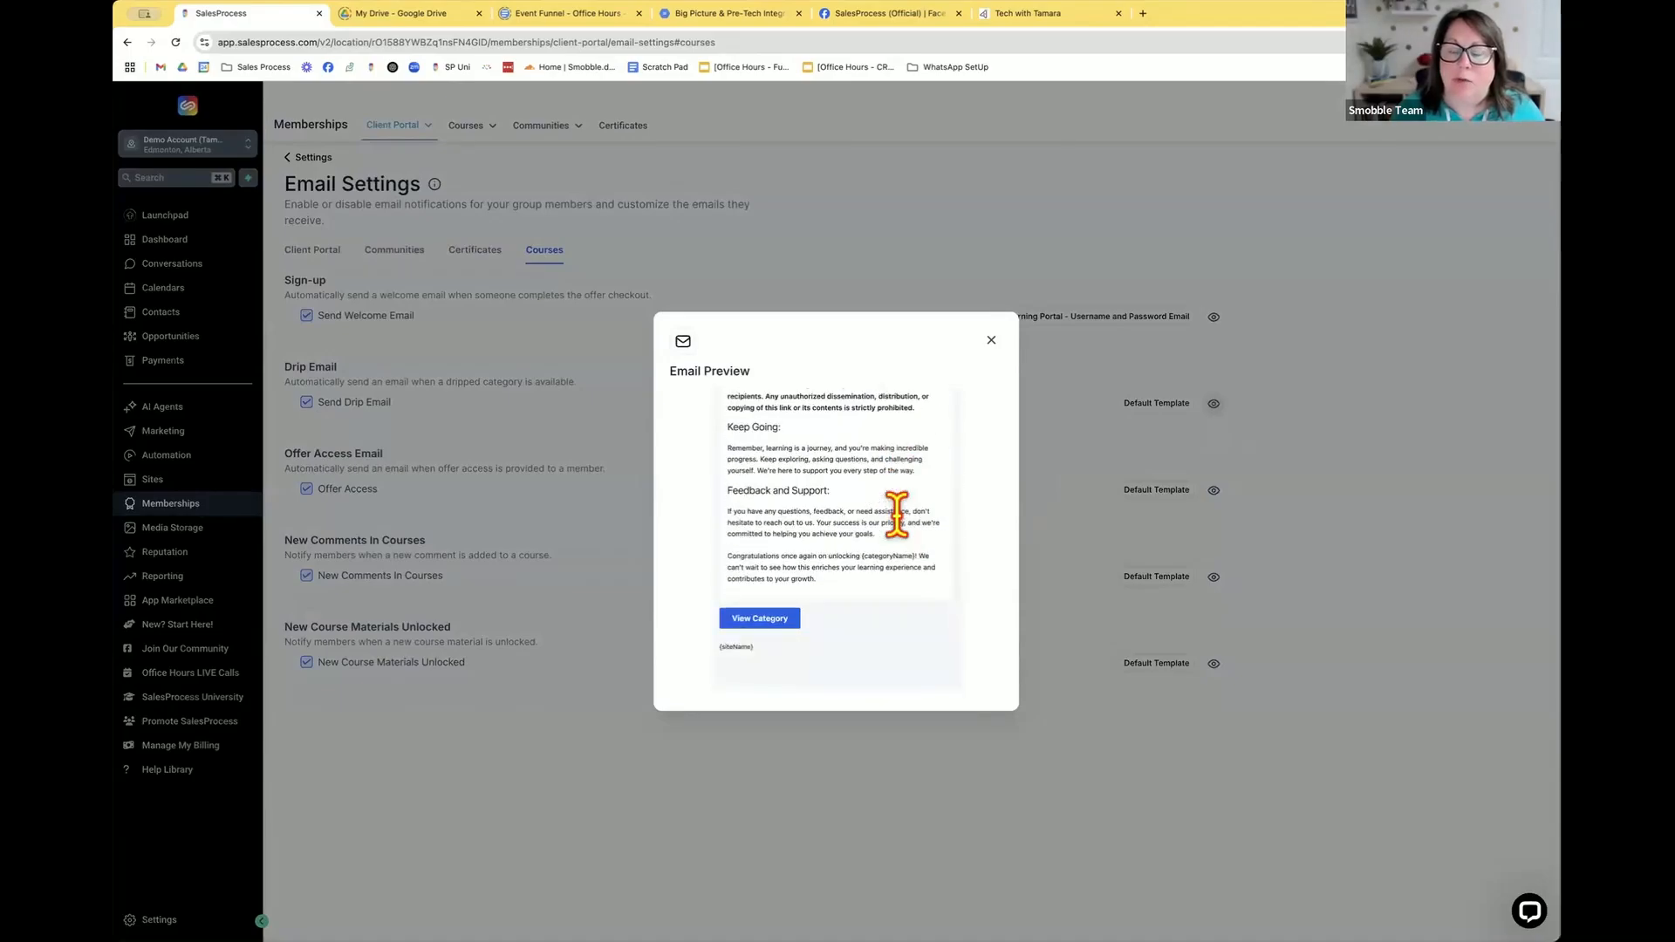
scroll(897, 520, "up", 6)
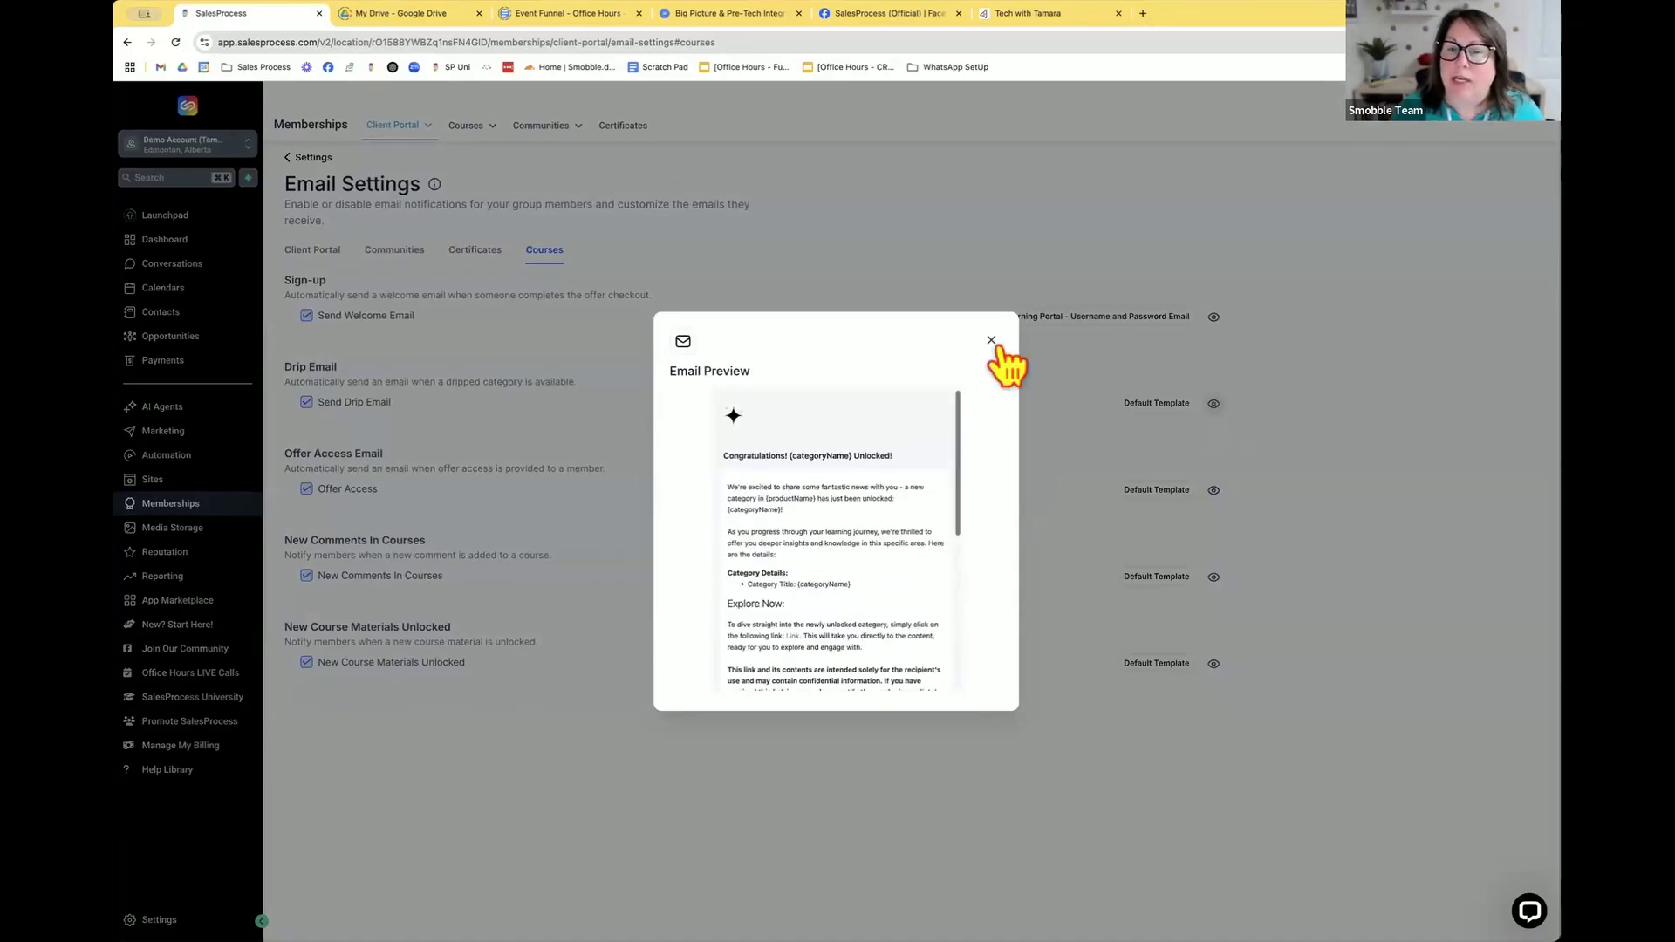
left_click(628, 393)
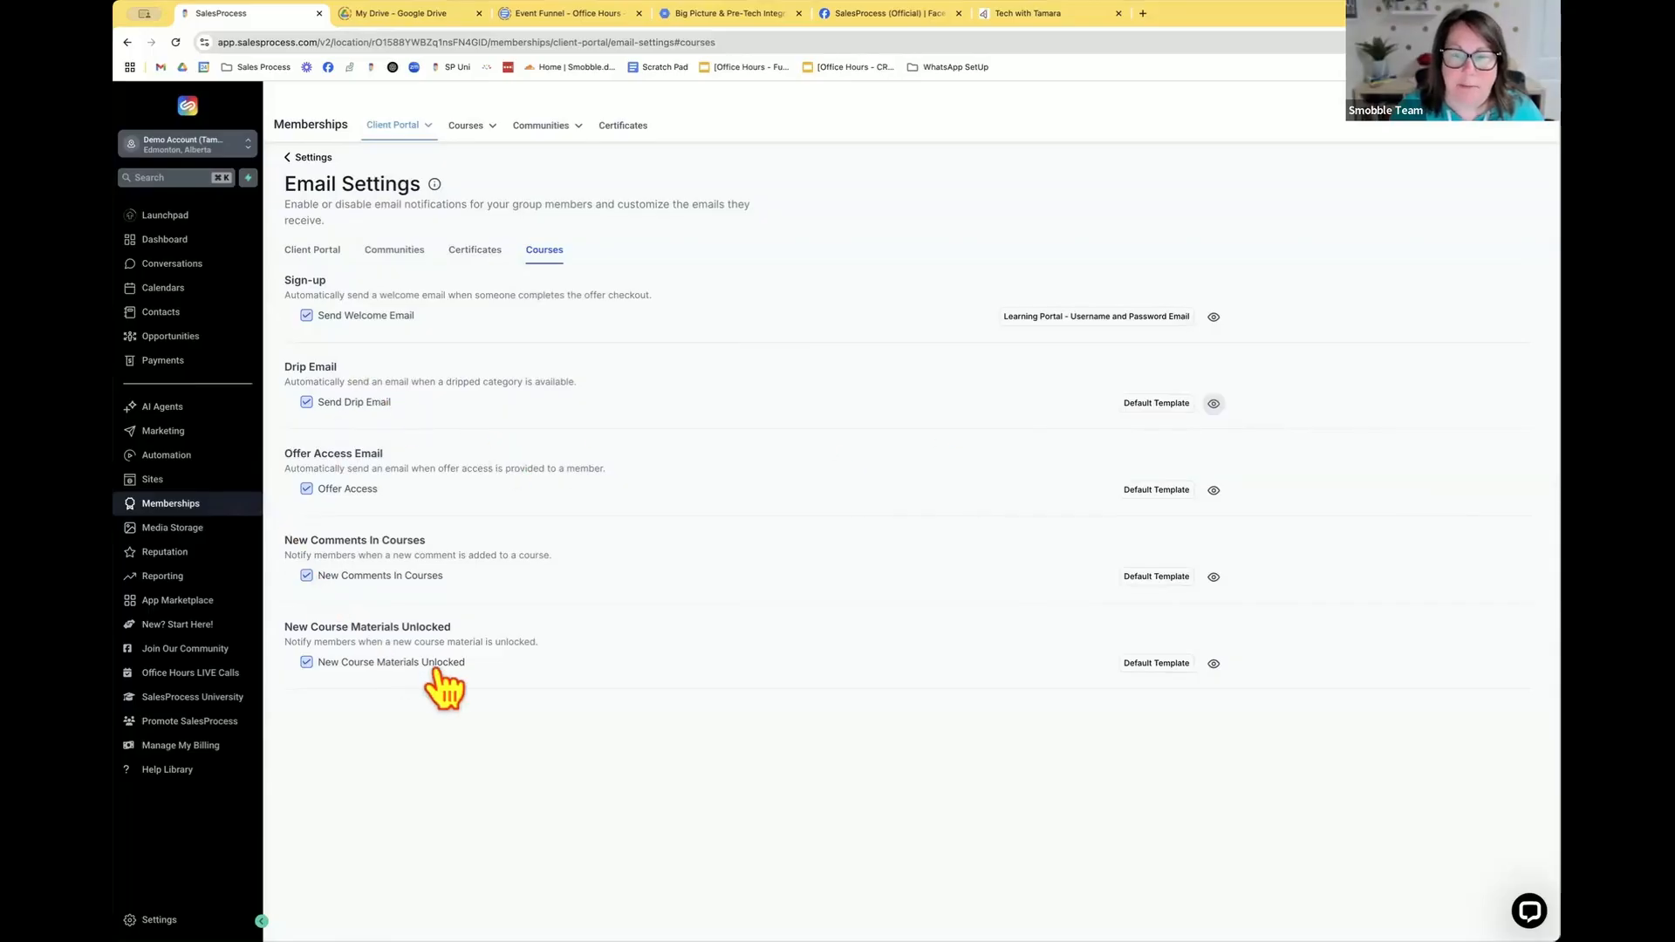
left_click(306, 250)
left_click(289, 158)
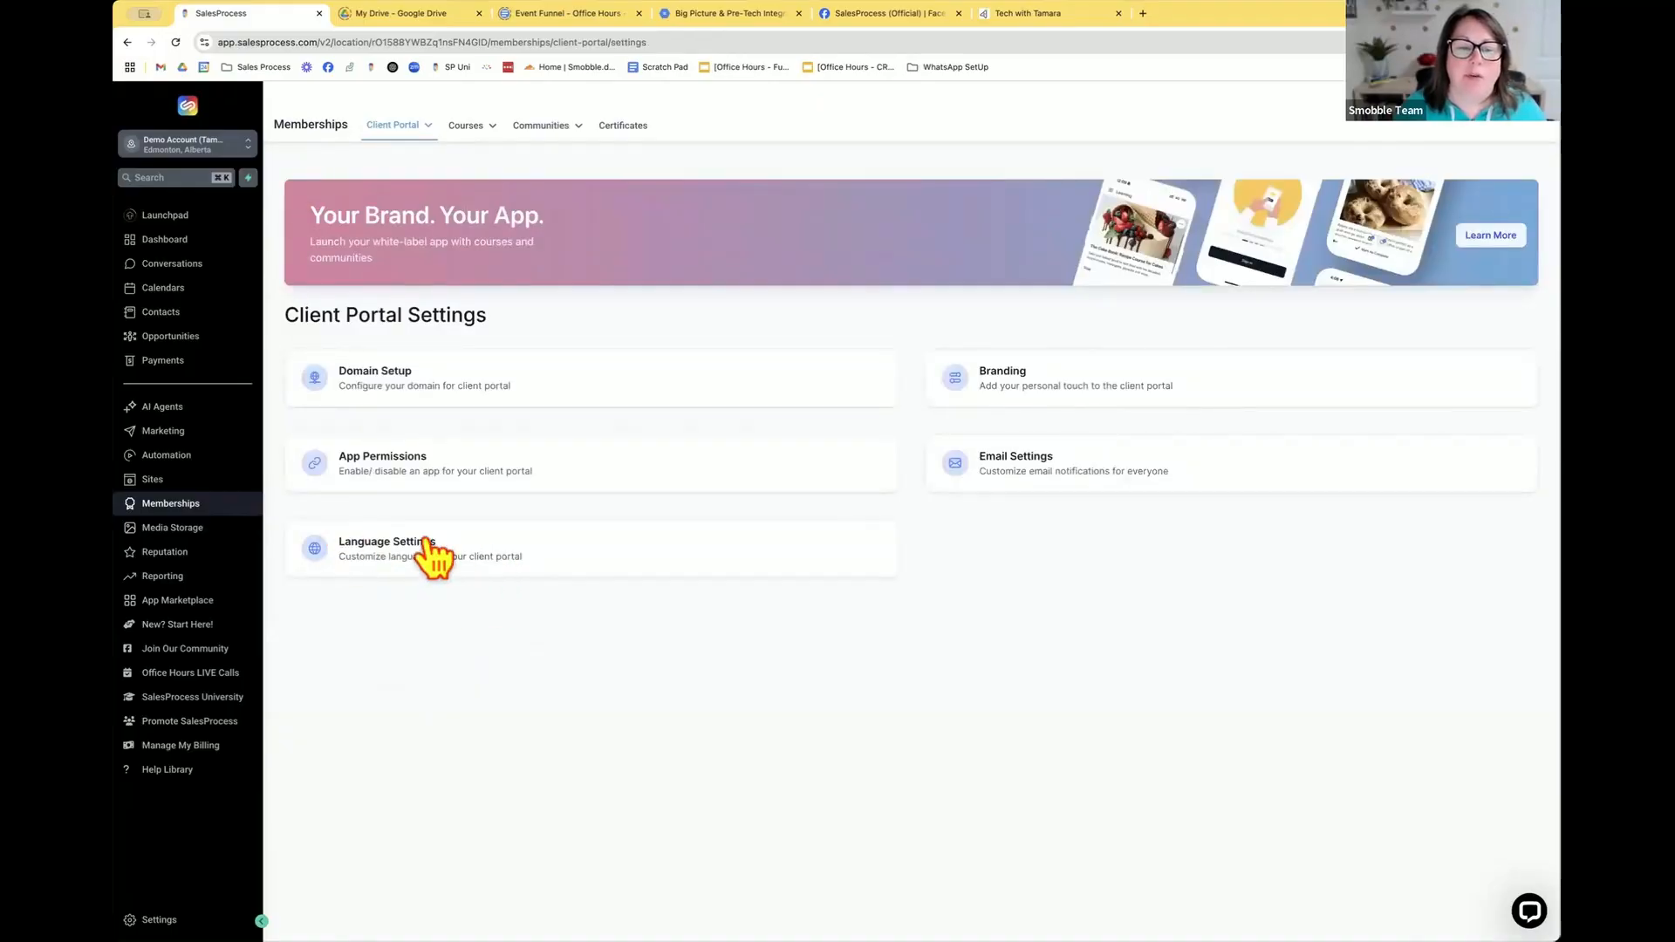
- Review the languages available in the client portal's Language Settings, keep English selected and return to the settings overview
left_click(380, 548)
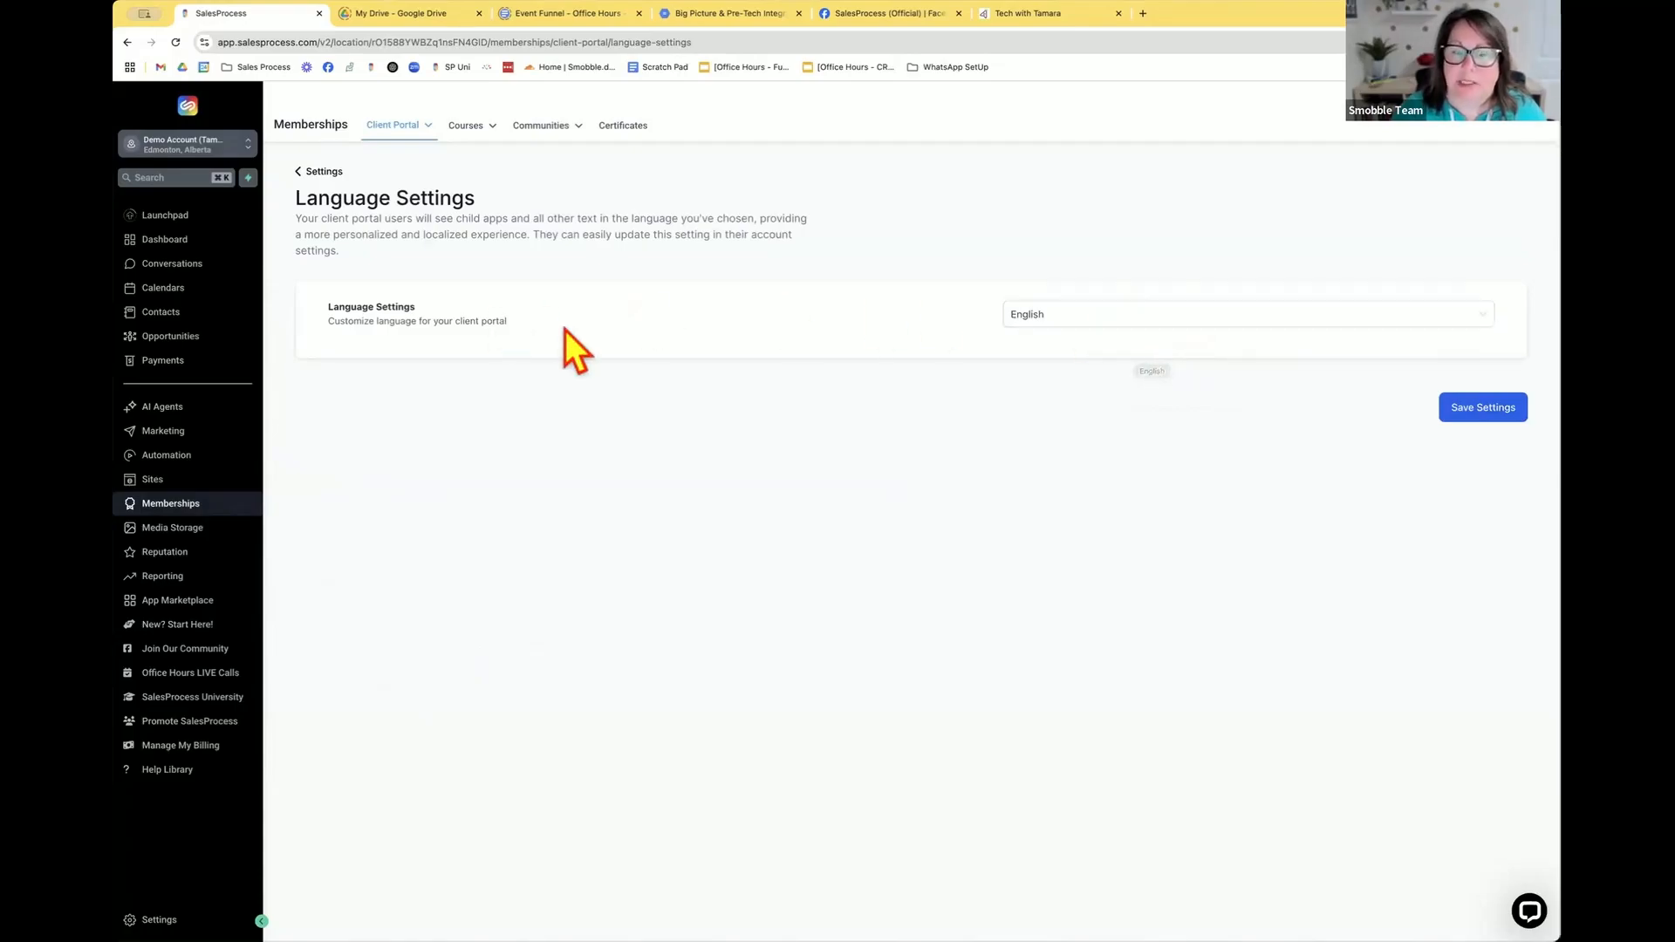
left_click(1183, 315)
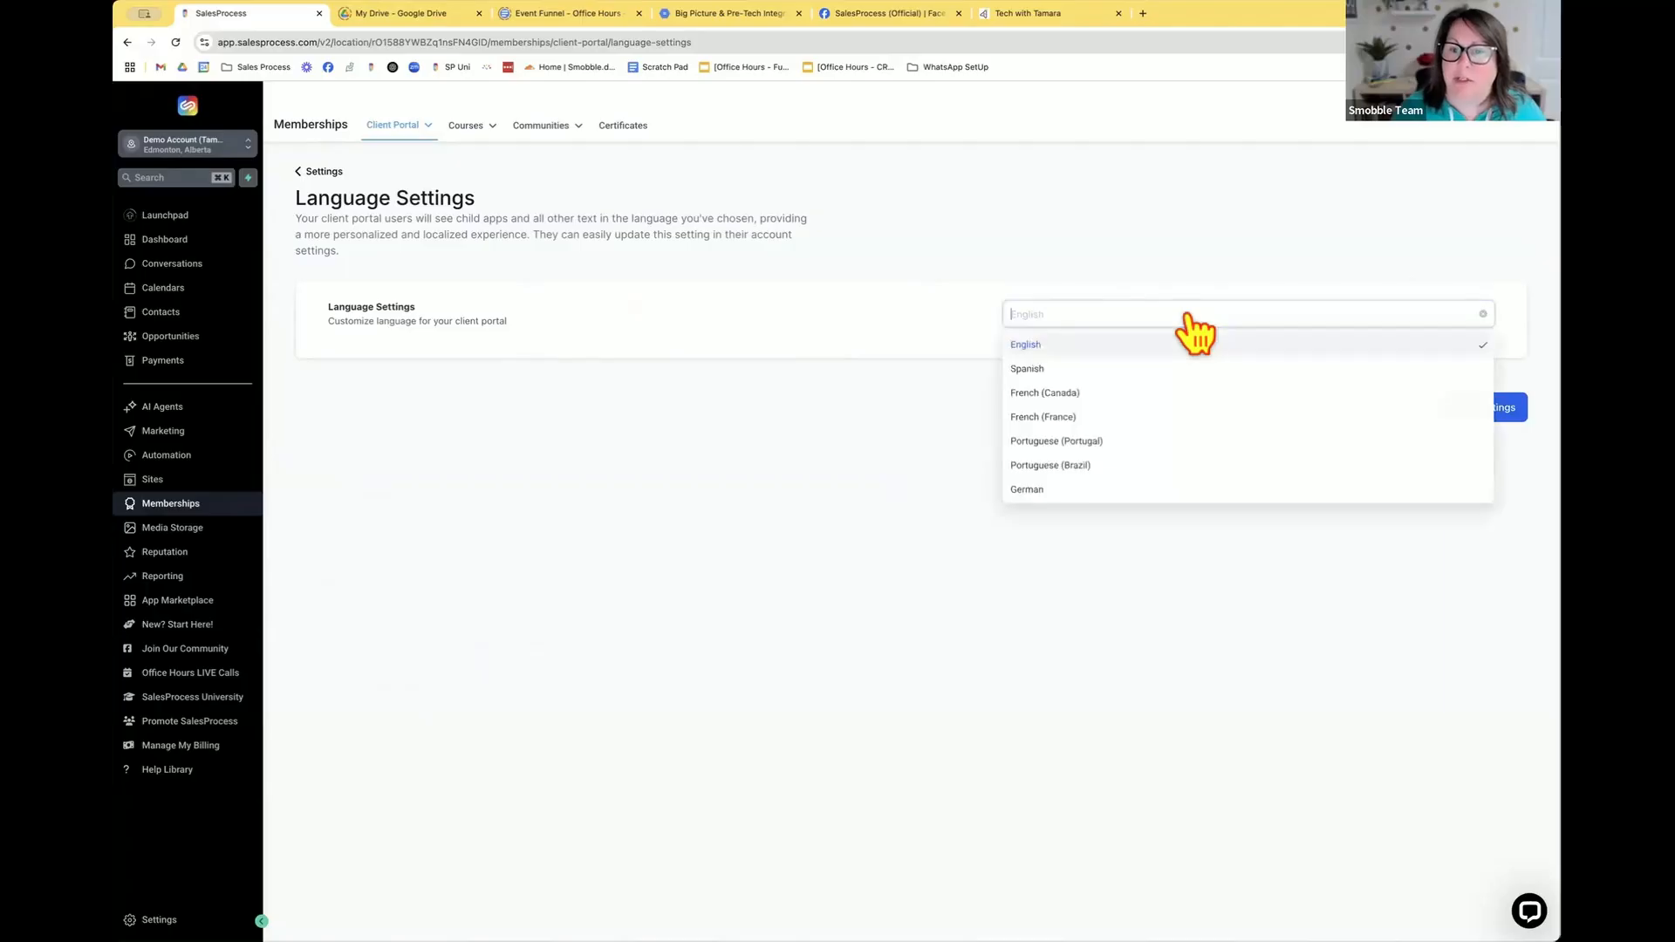
scroll(1189, 410, "down", 2)
scroll(1187, 406, "up", 2)
scroll(1187, 406, "down", 2)
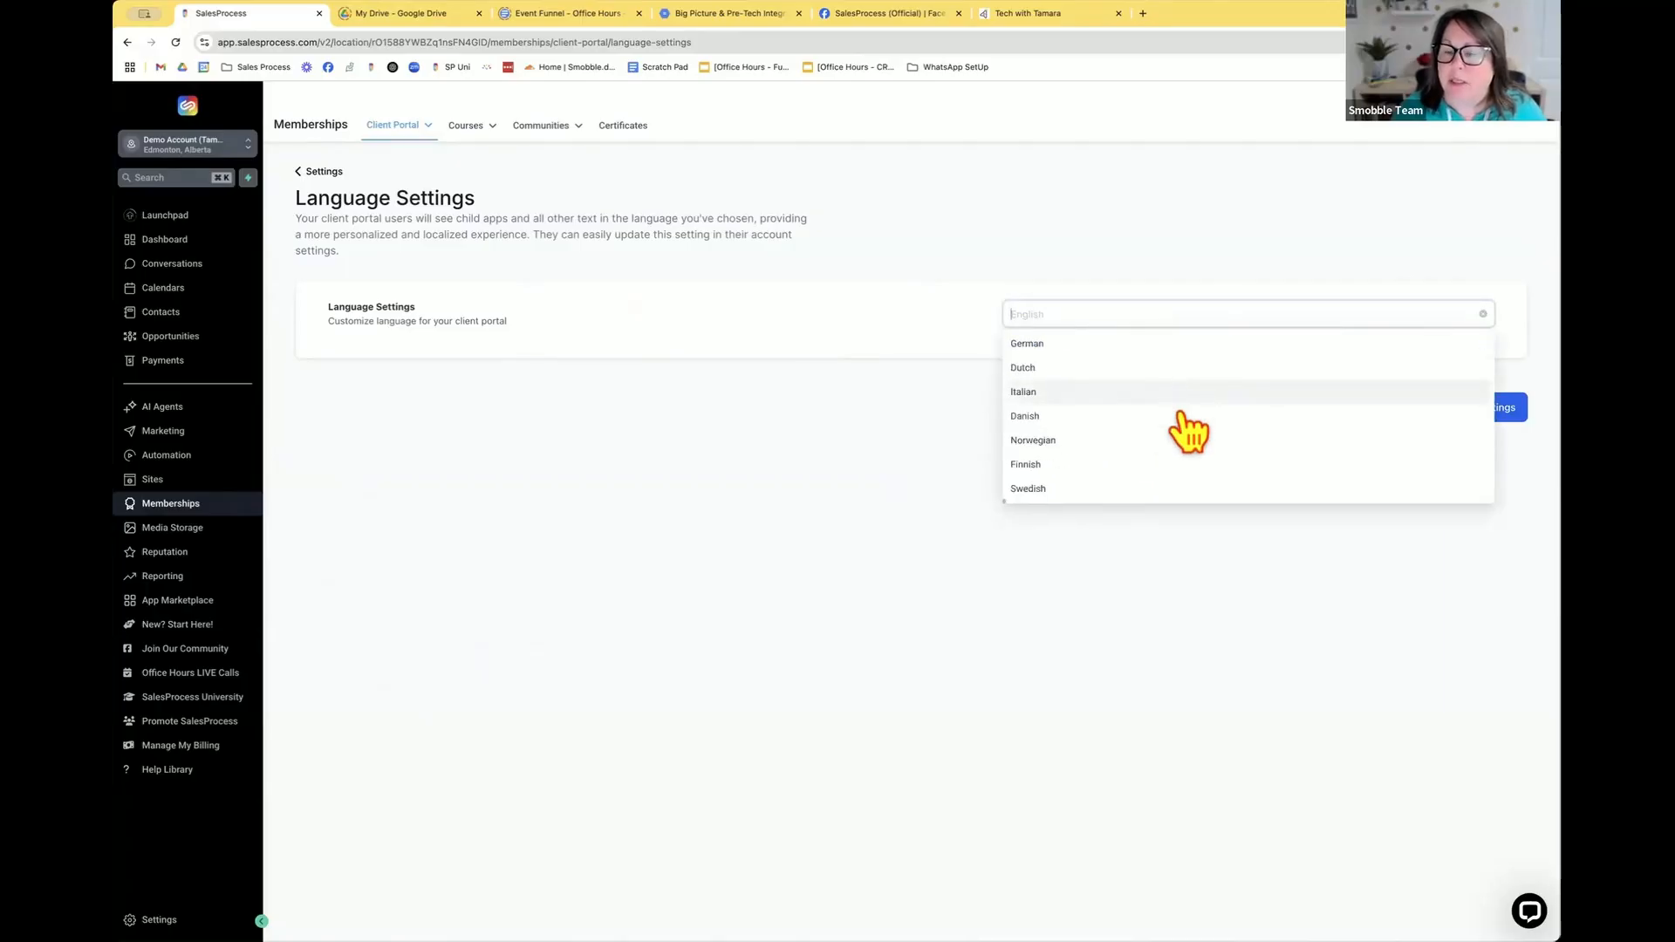
scroll(1181, 484, "up", 2)
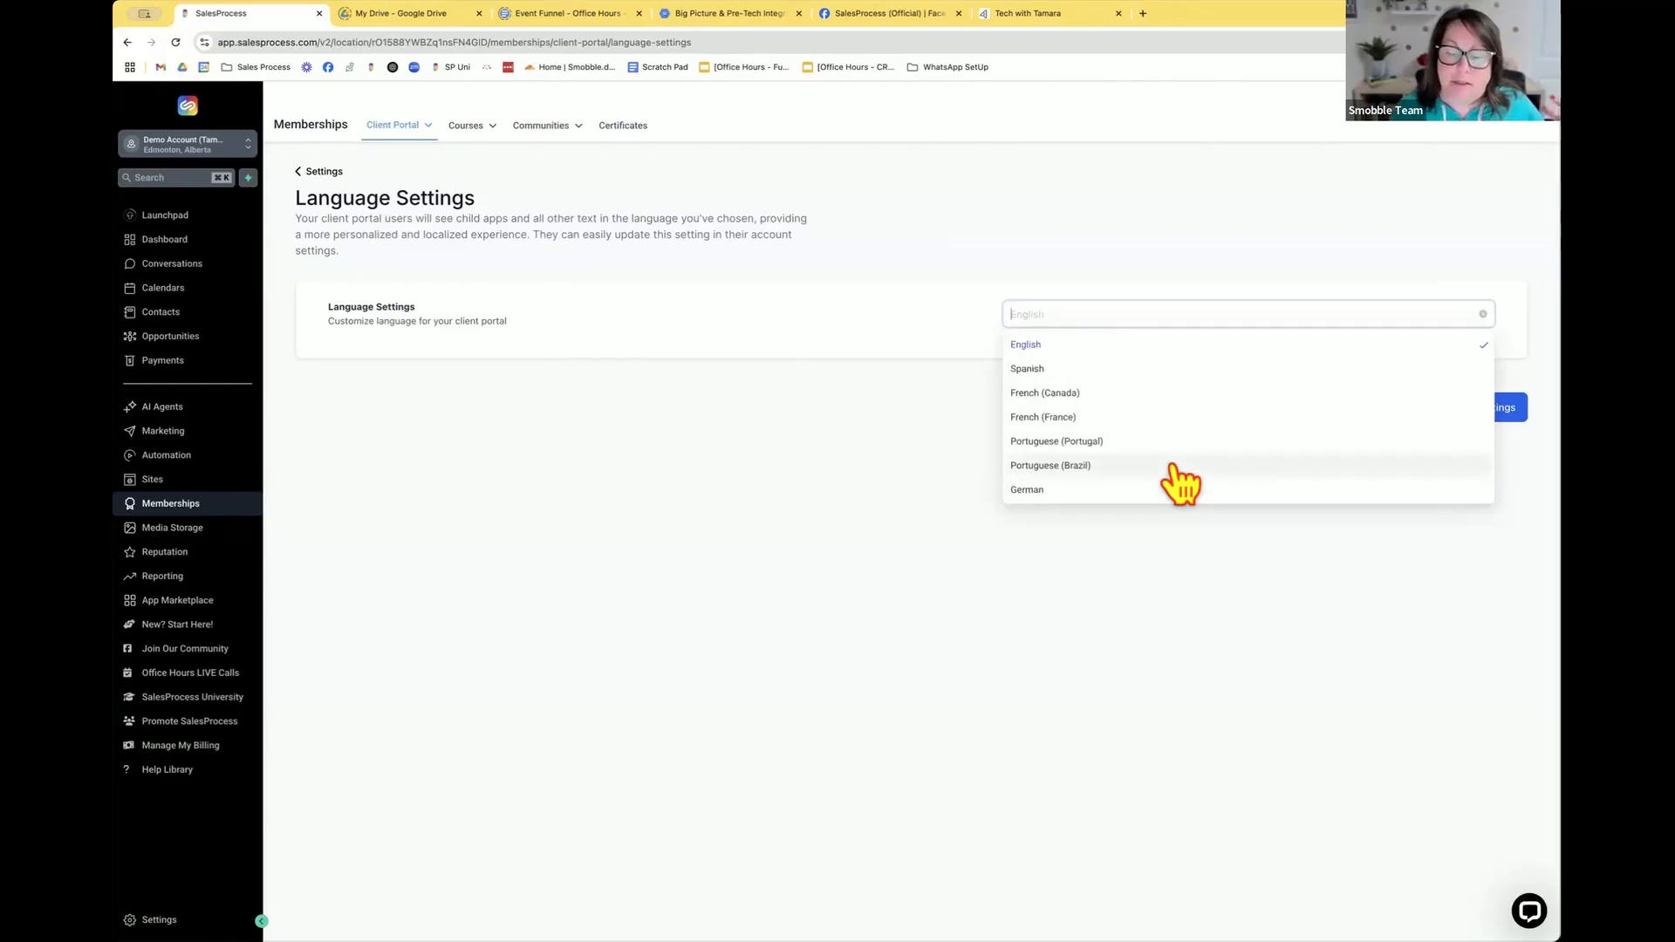
scroll(1180, 485, "down", 2)
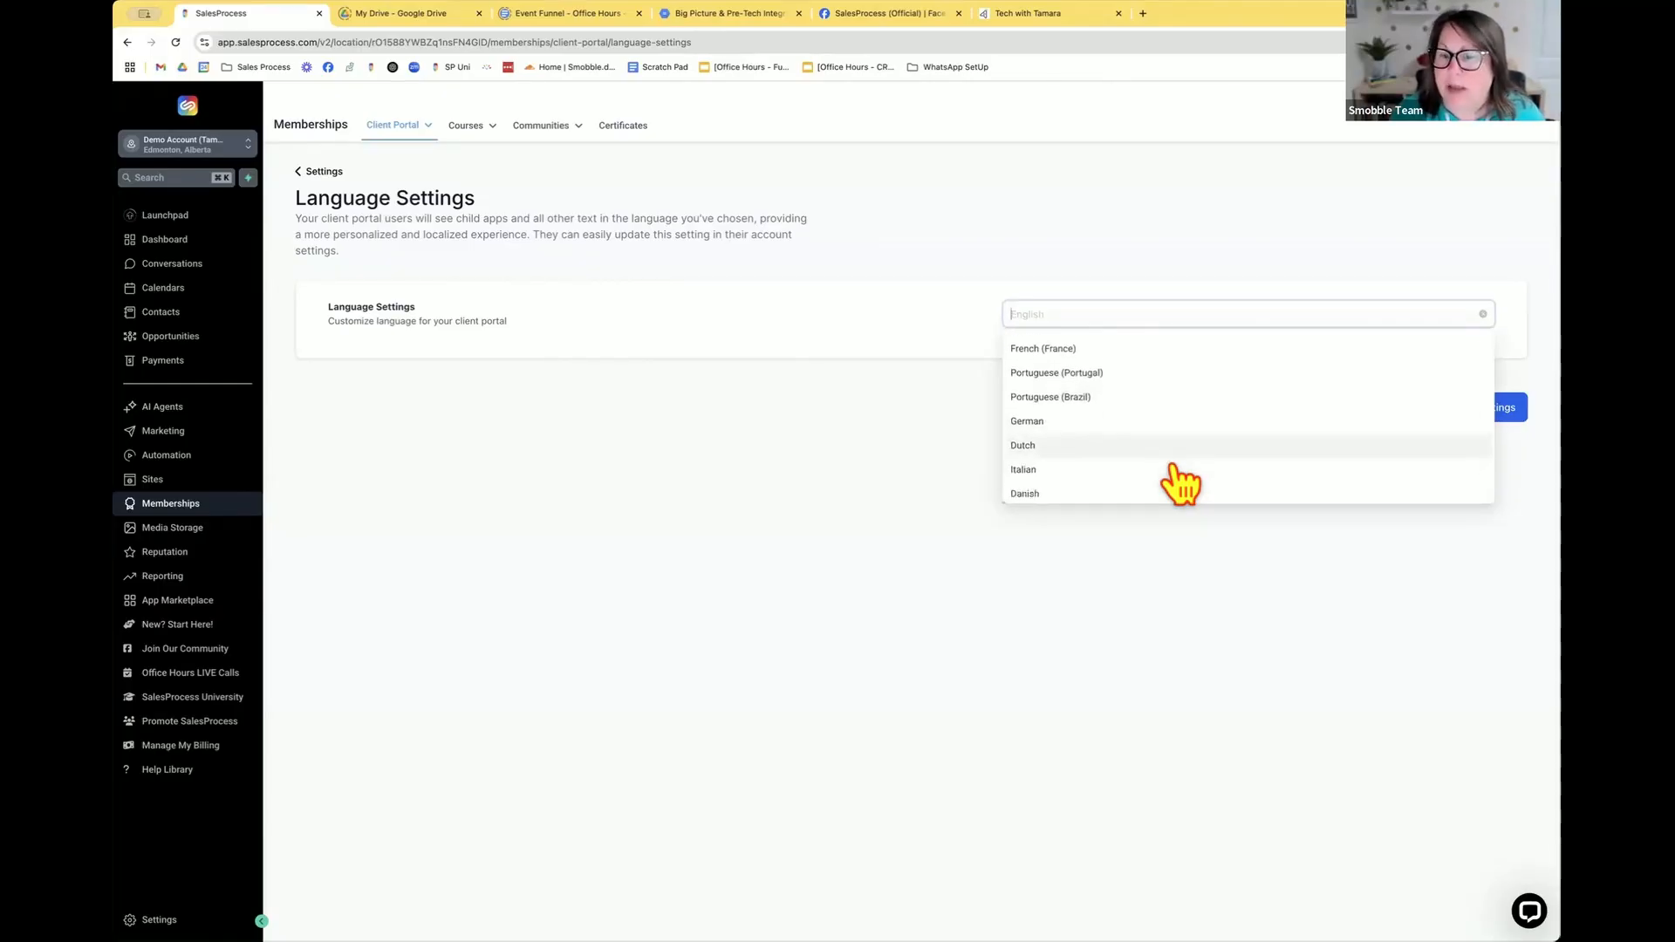
scroll(1179, 484, "up", 2)
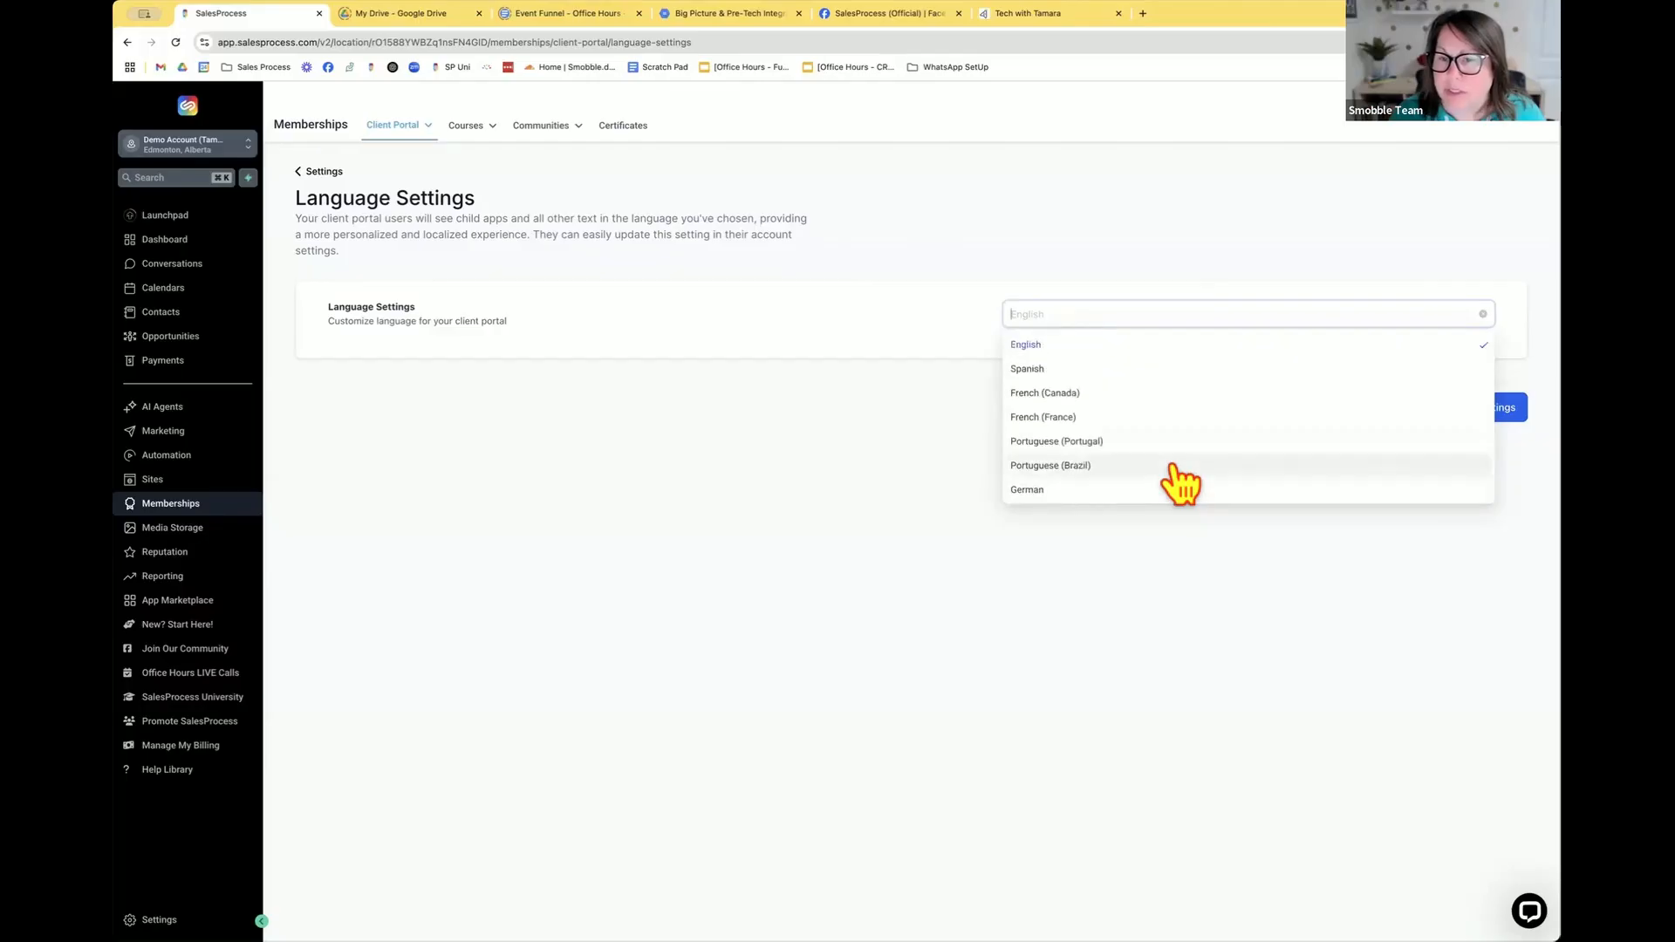
left_click(1113, 265)
left_click(1074, 316)
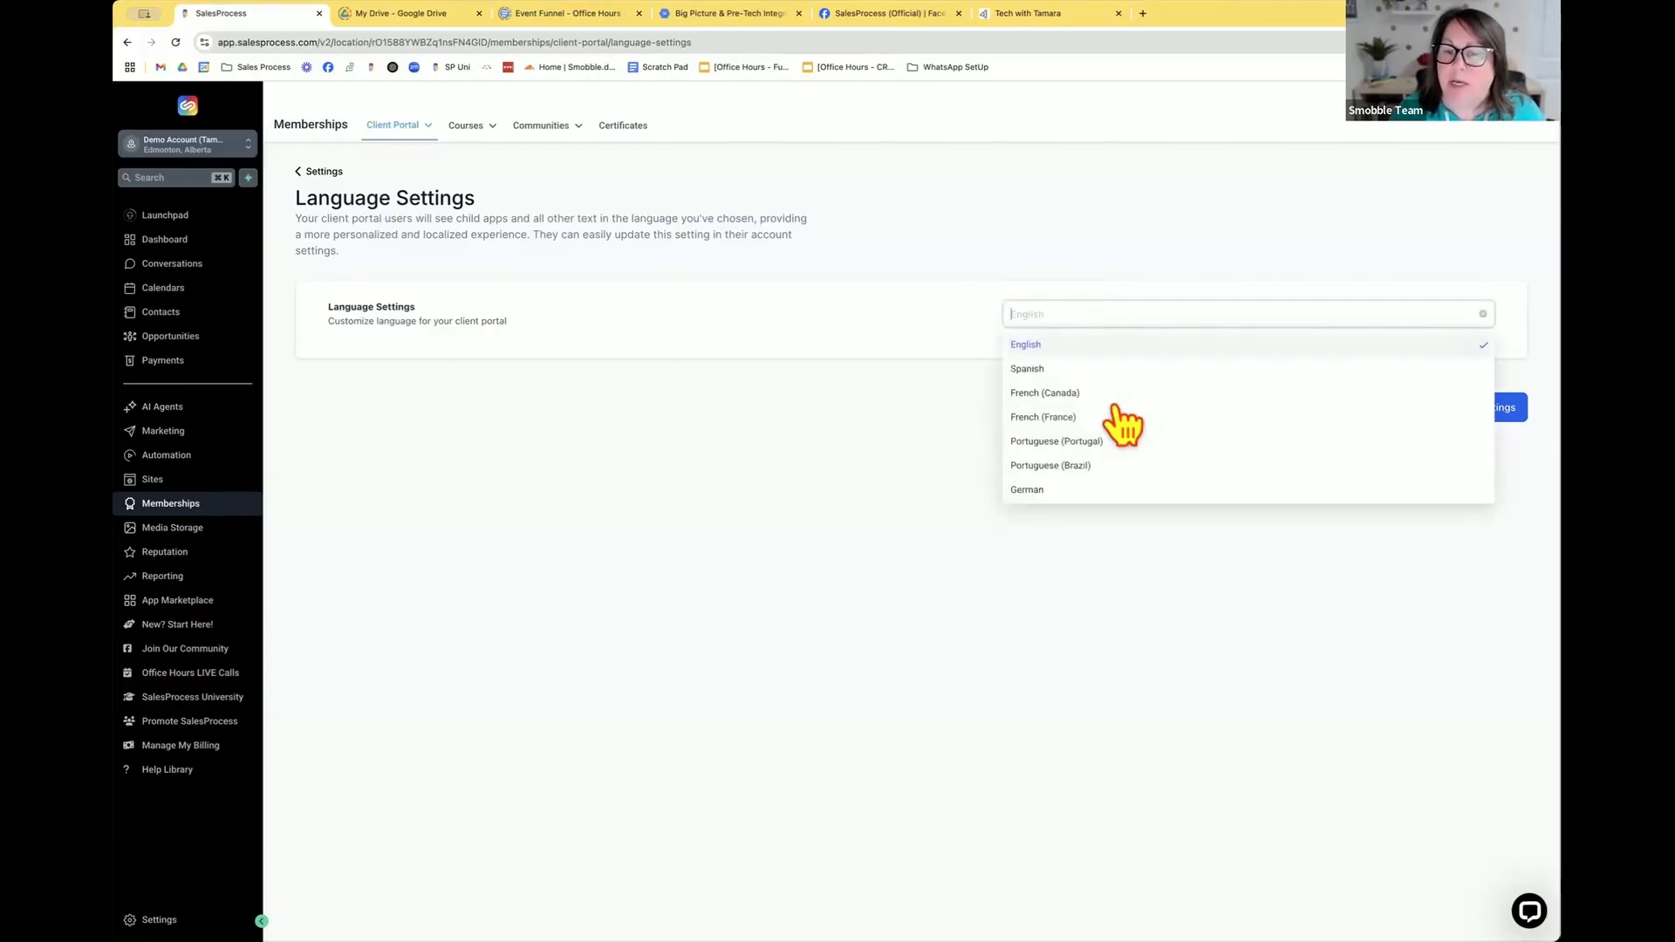
left_click(965, 255)
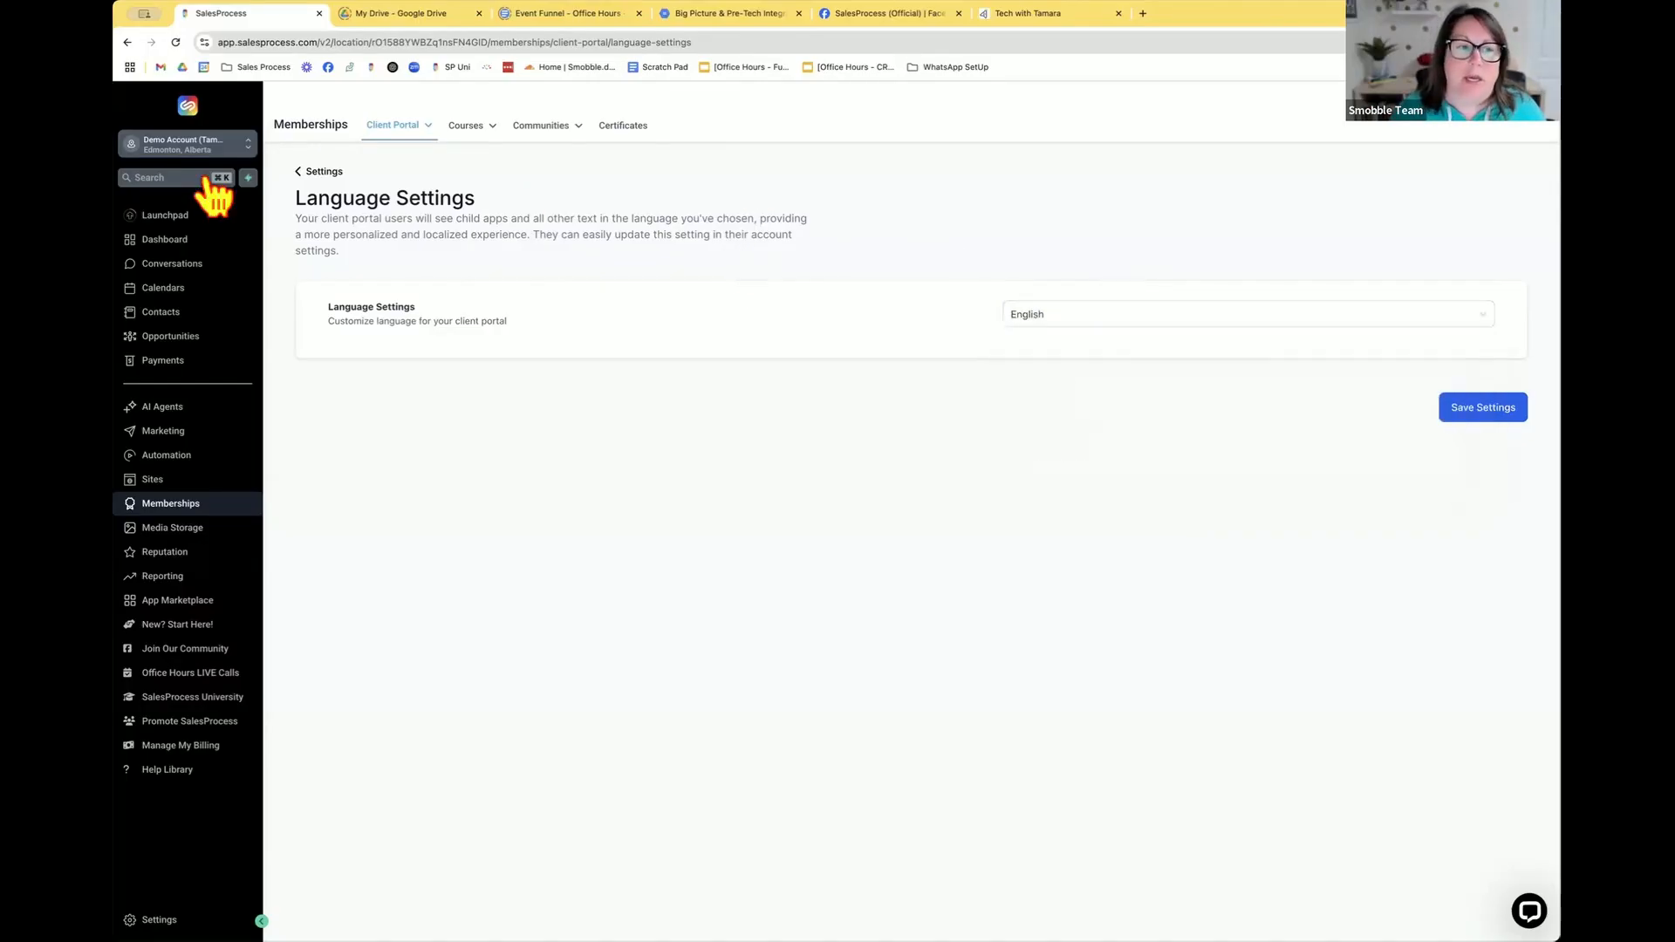
left_click(300, 171)
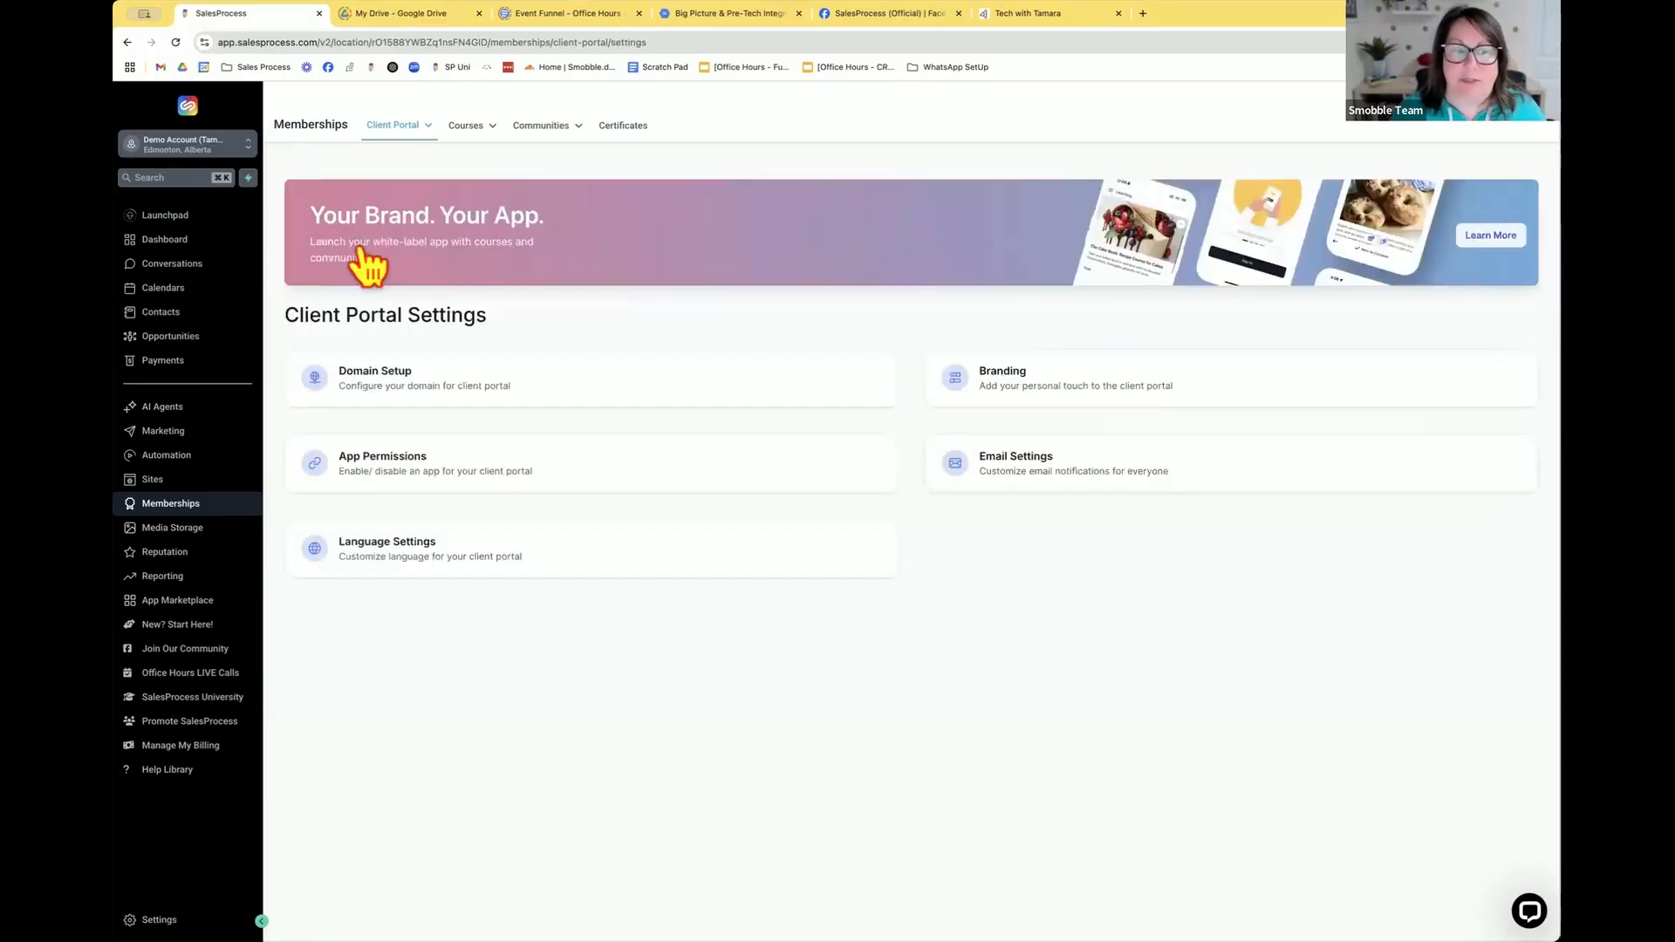
- Open the Branded Mobile App page, review its subscription offer and close the offer without subscribing
left_click(415, 128)
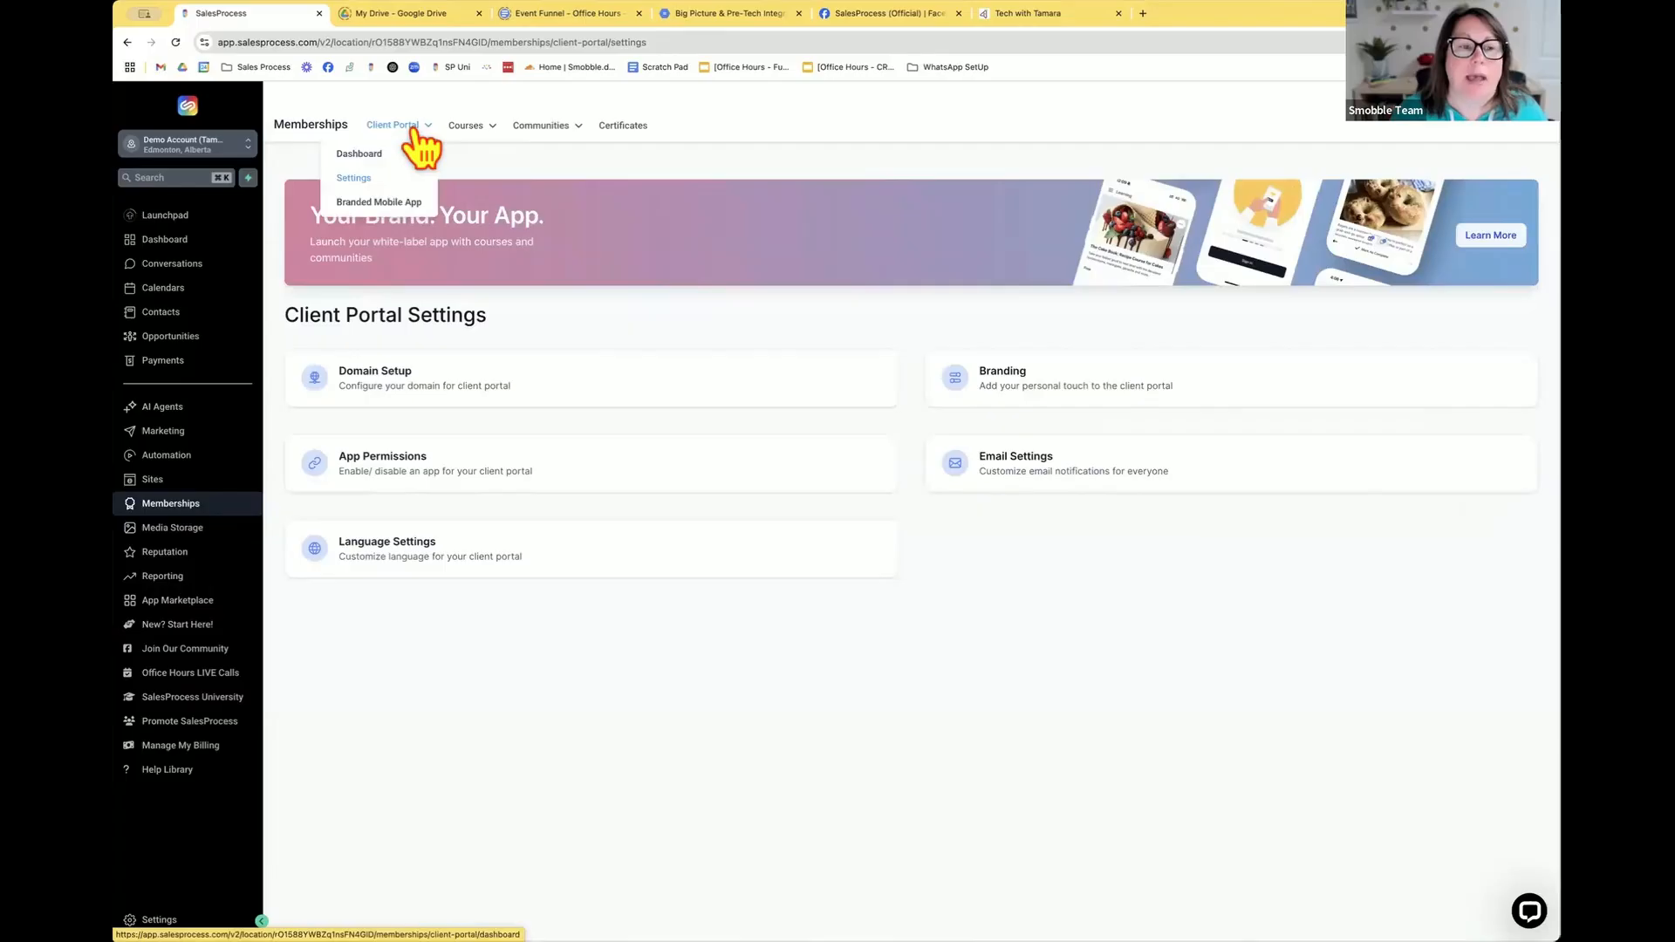
left_click(356, 208)
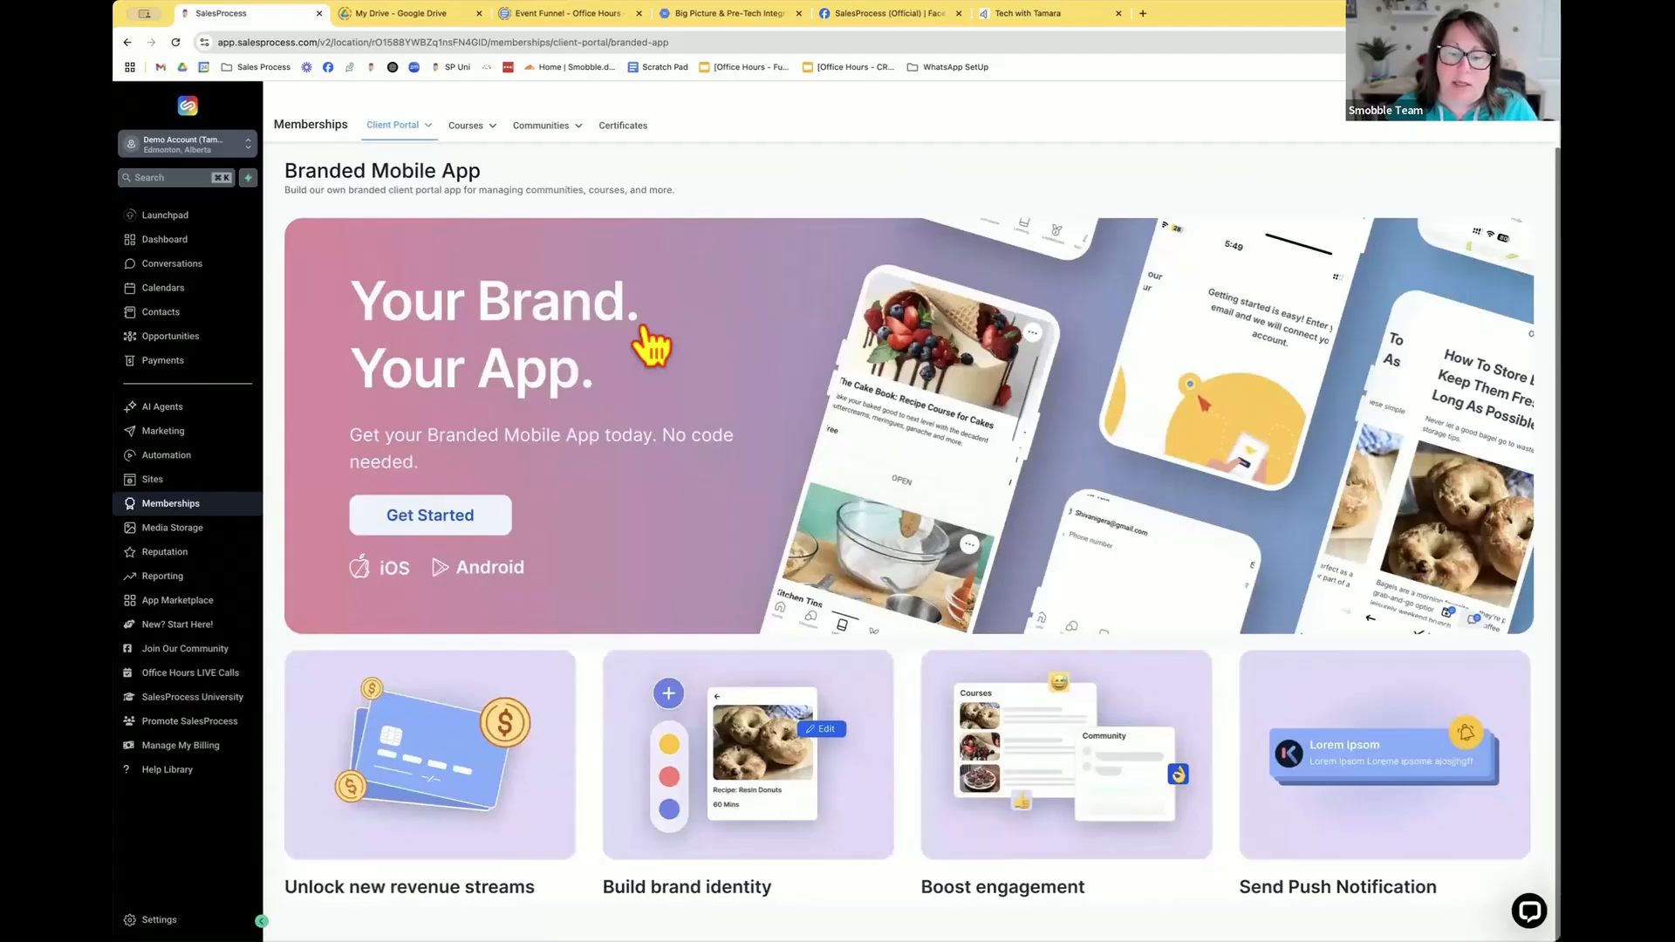
left_click(444, 521)
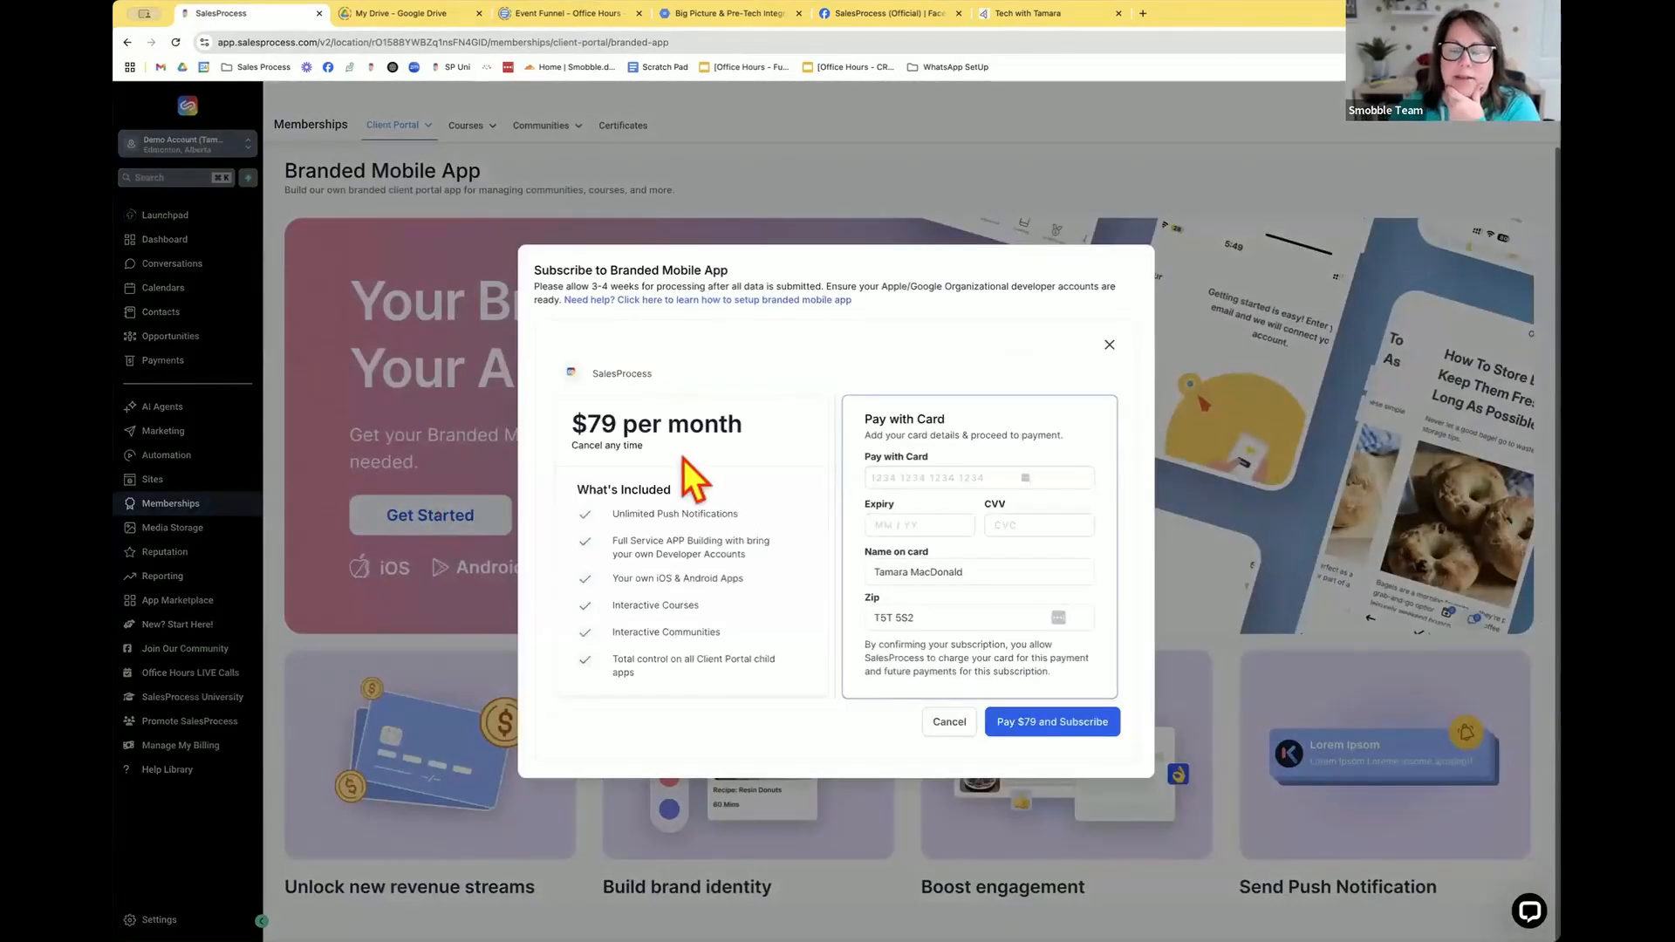
left_click(1109, 343)
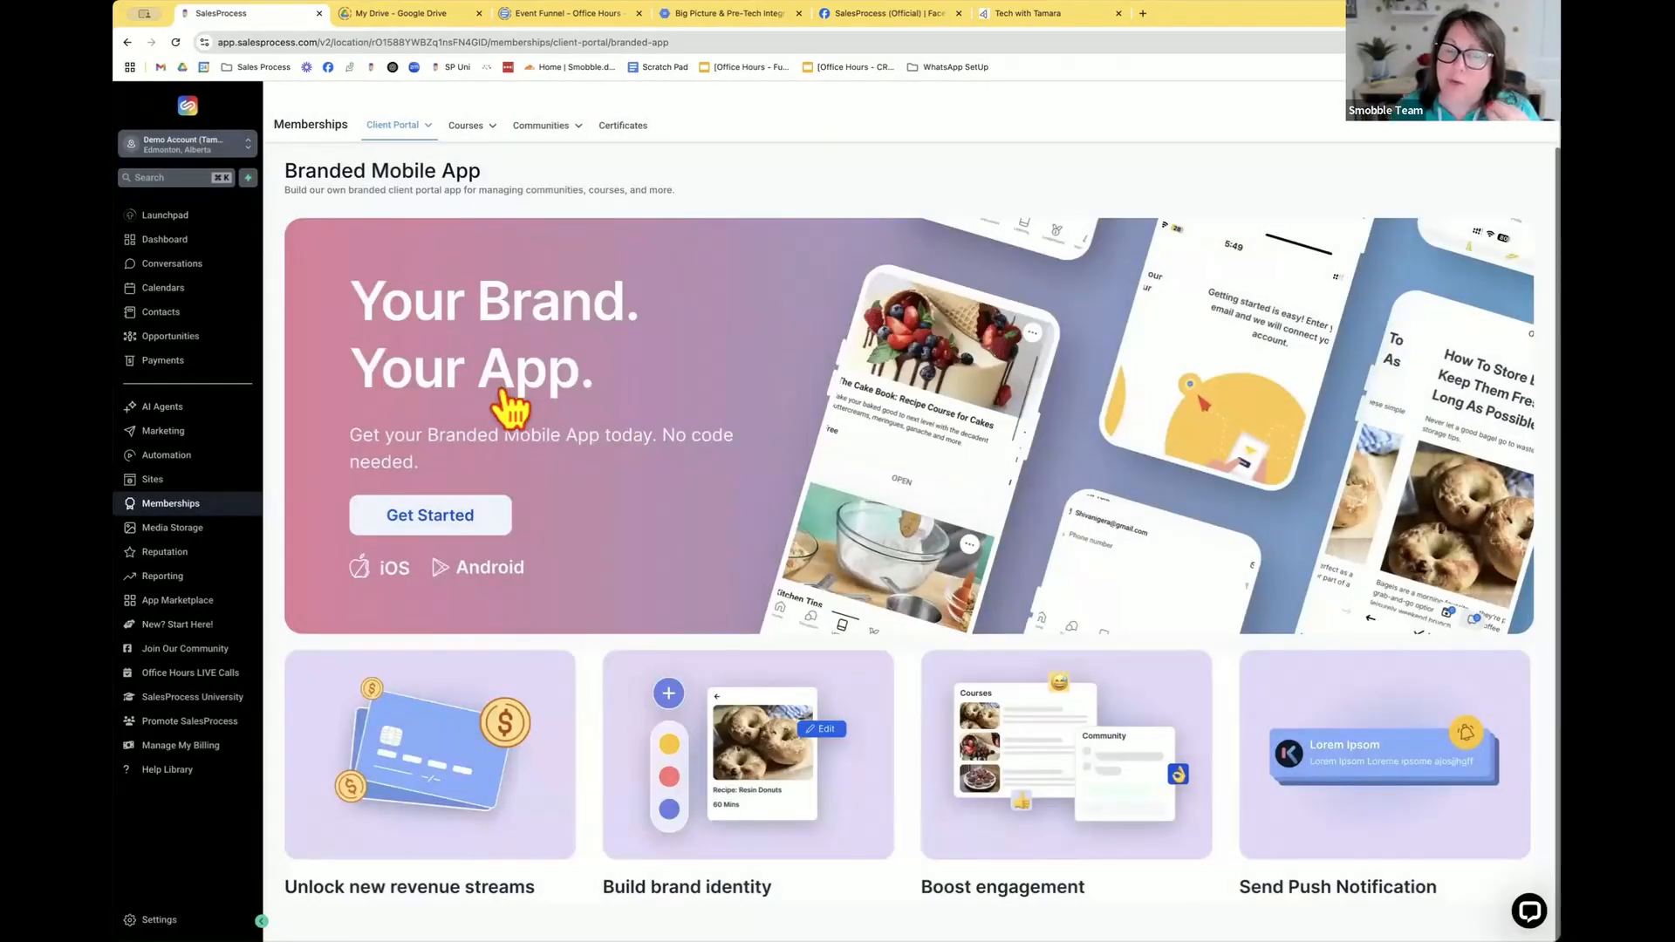
left_click(388, 124)
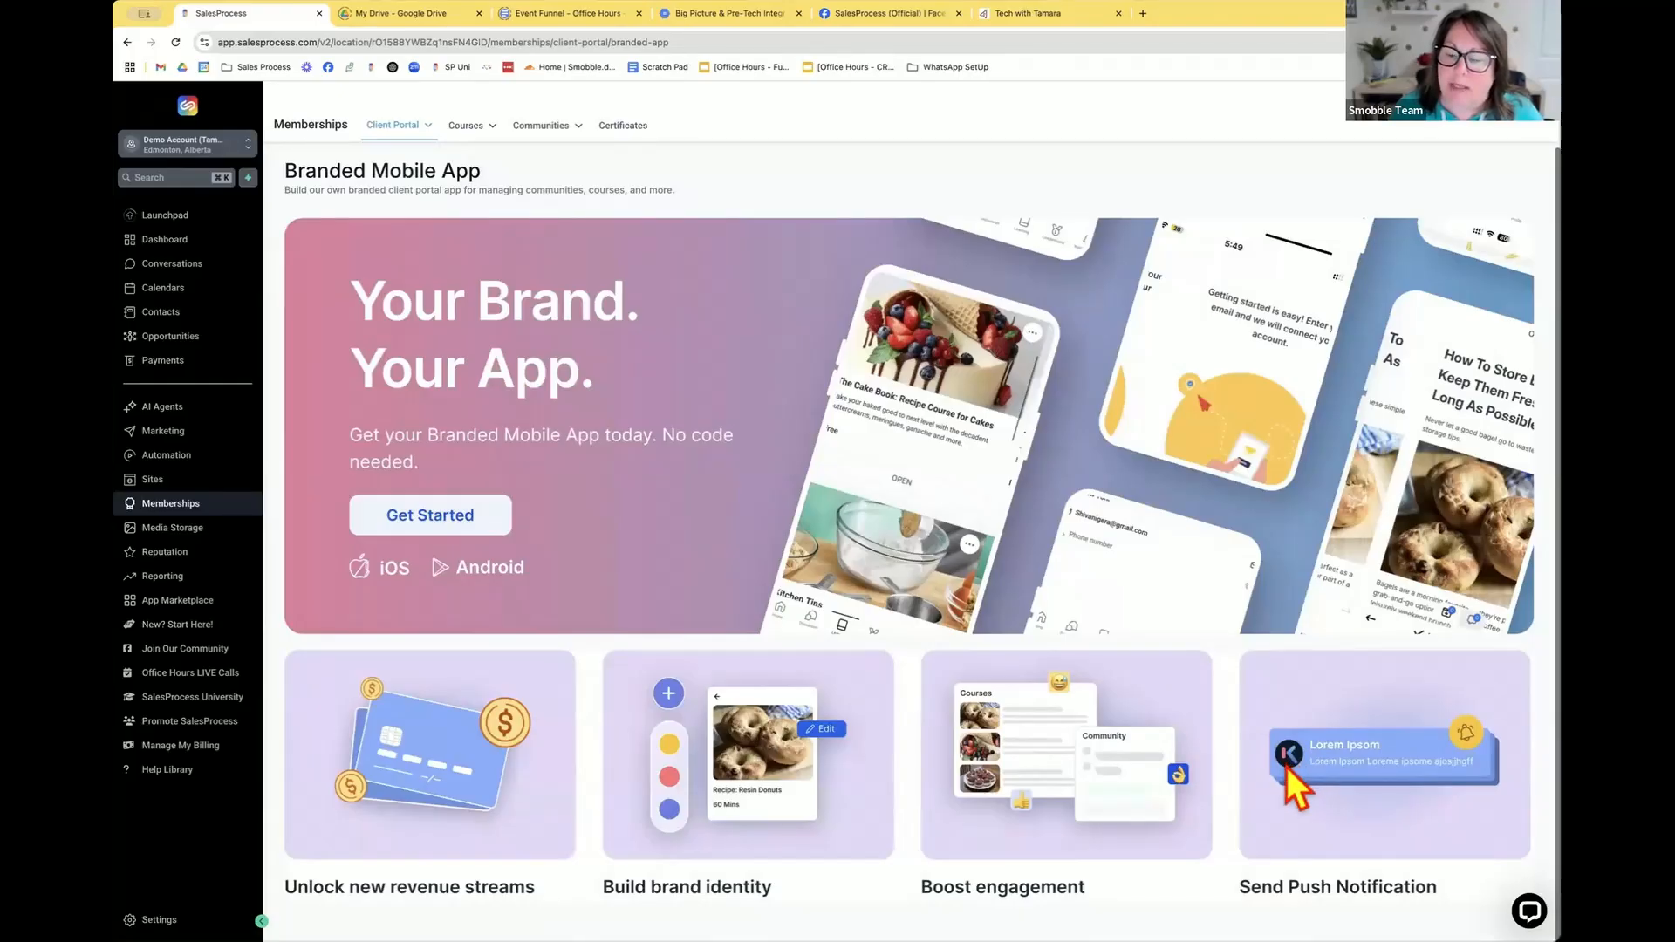
mouse_move(399, 127)
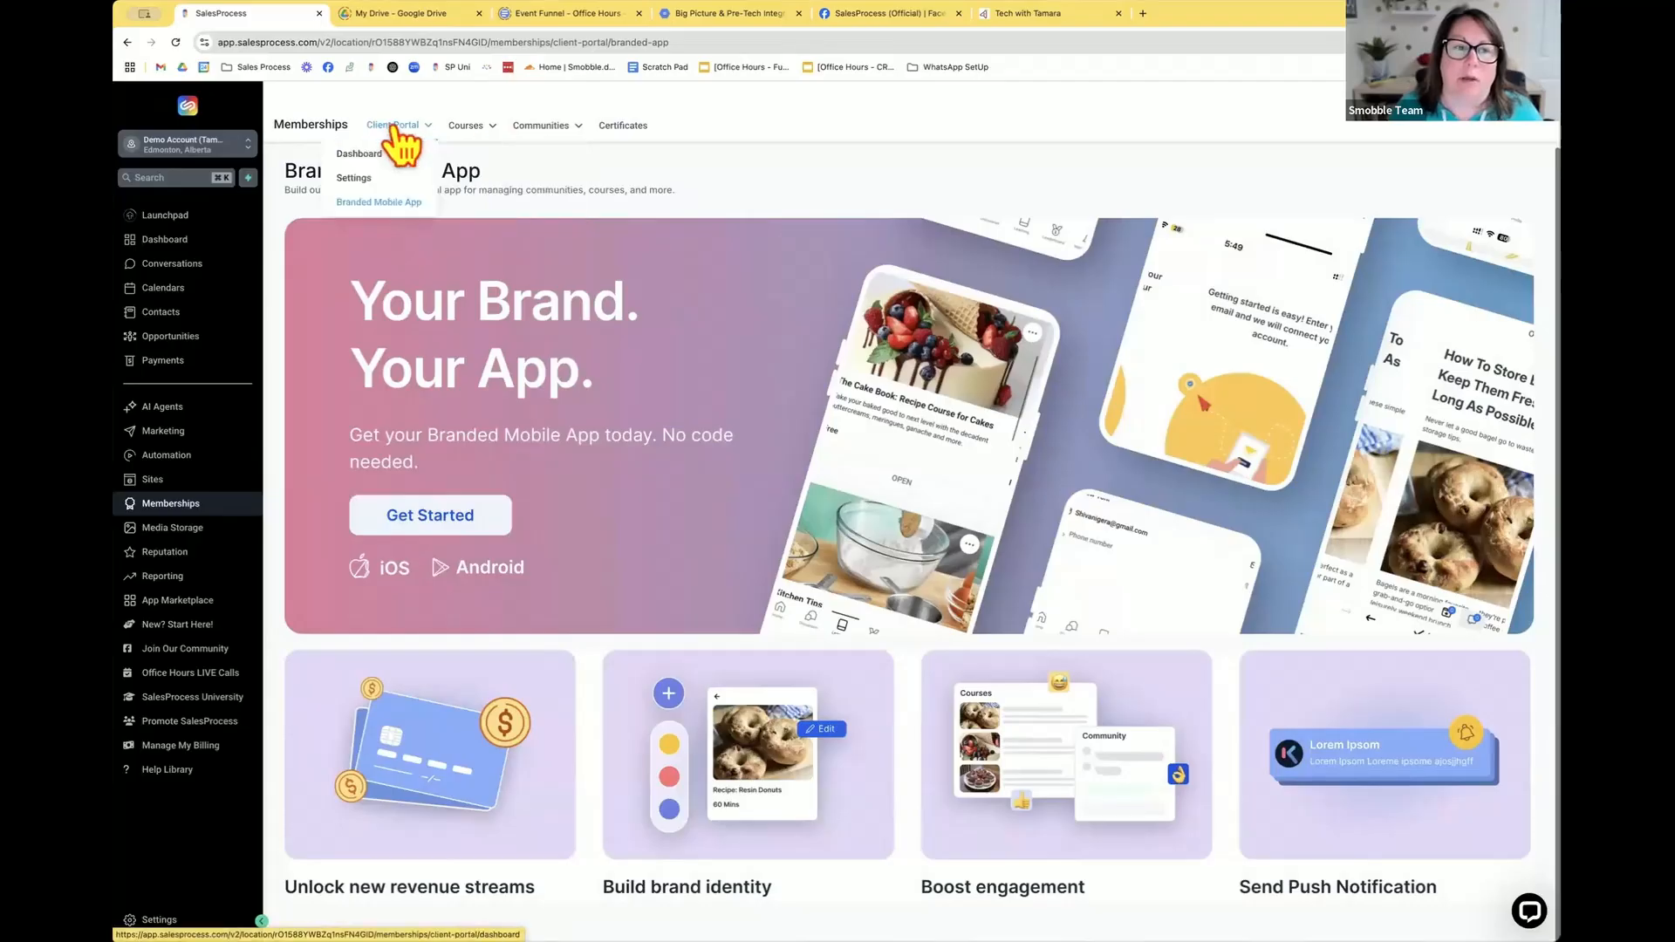
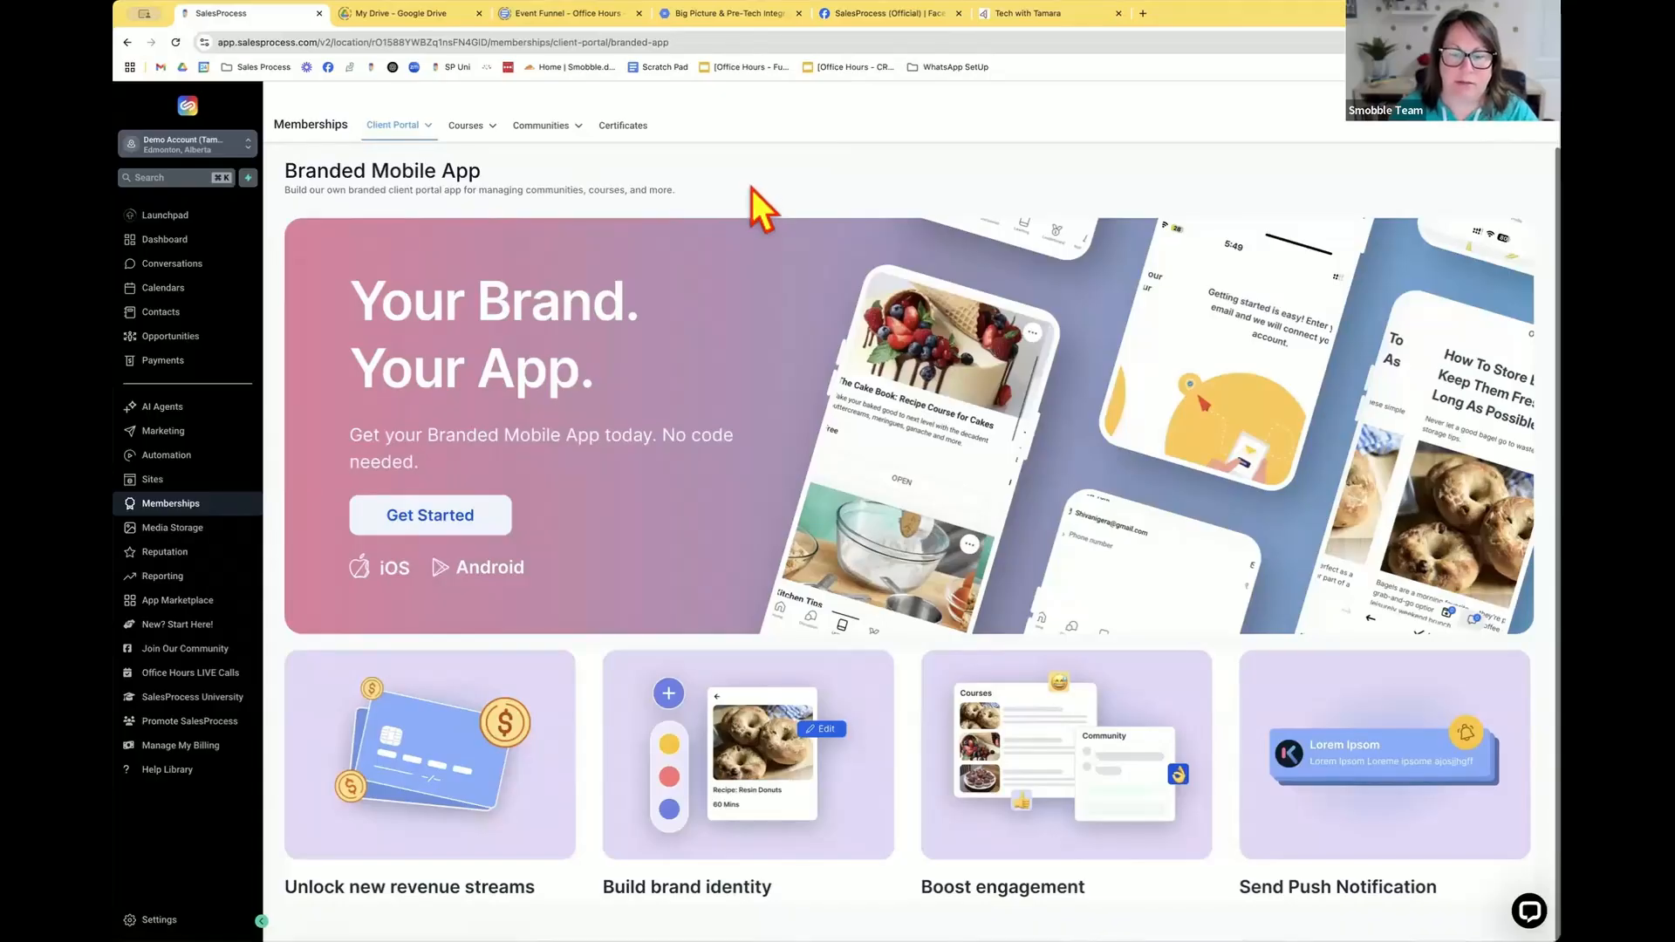
- Open the list of Courses products in Memberships
mouse_move(404, 142)
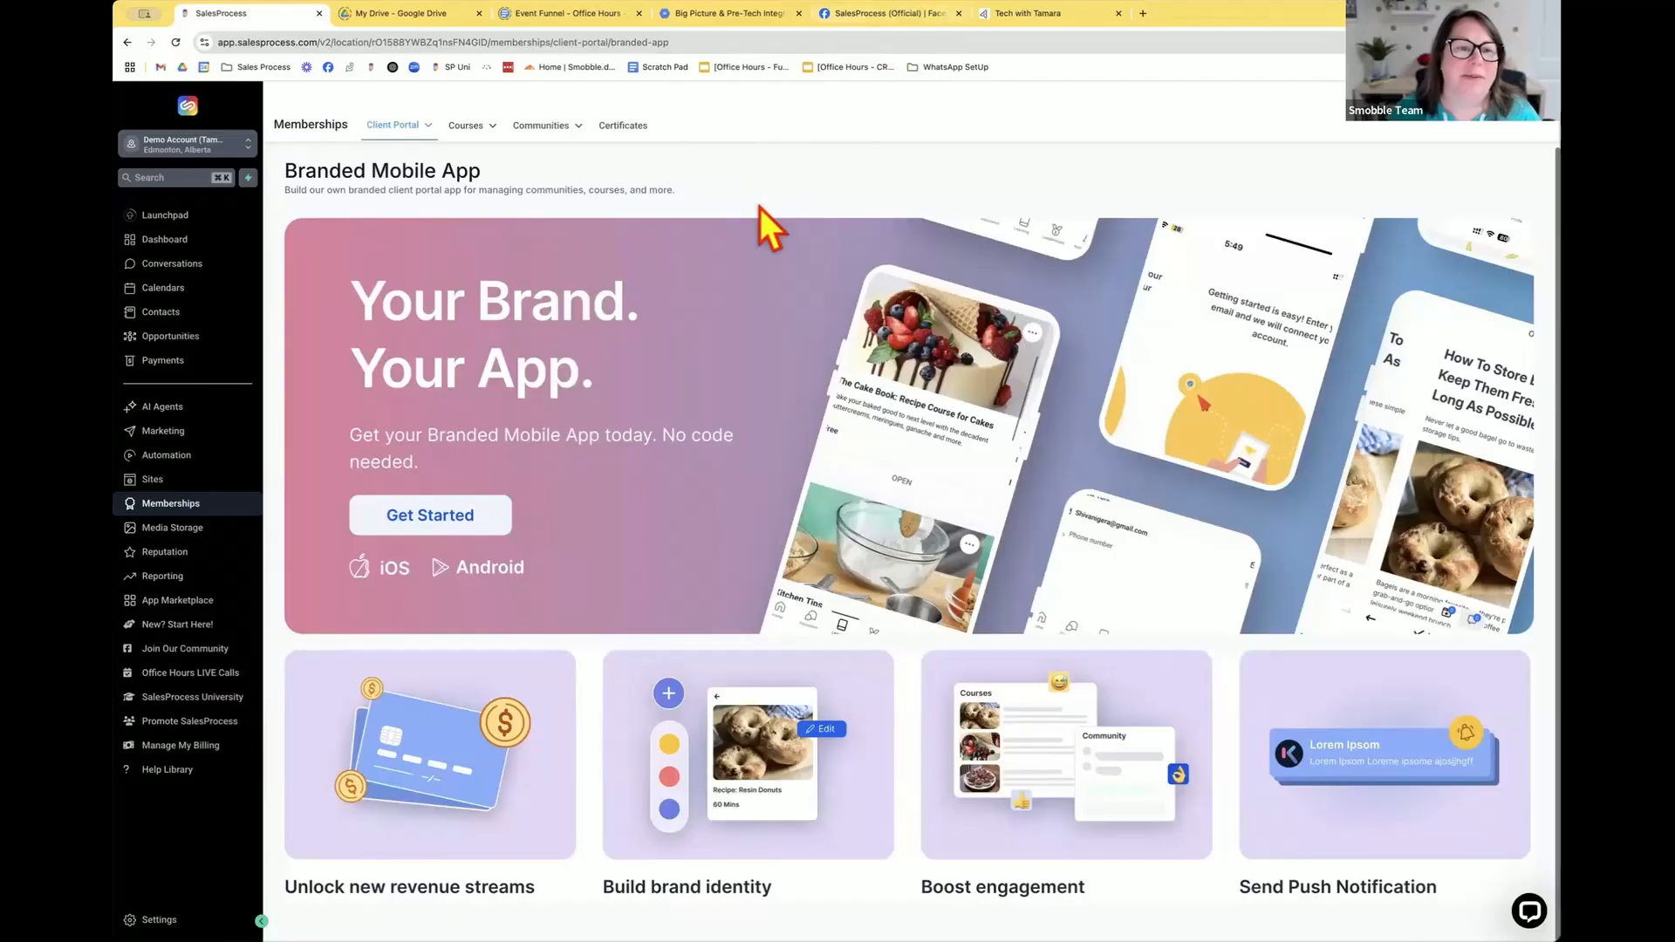
left_click(394, 125)
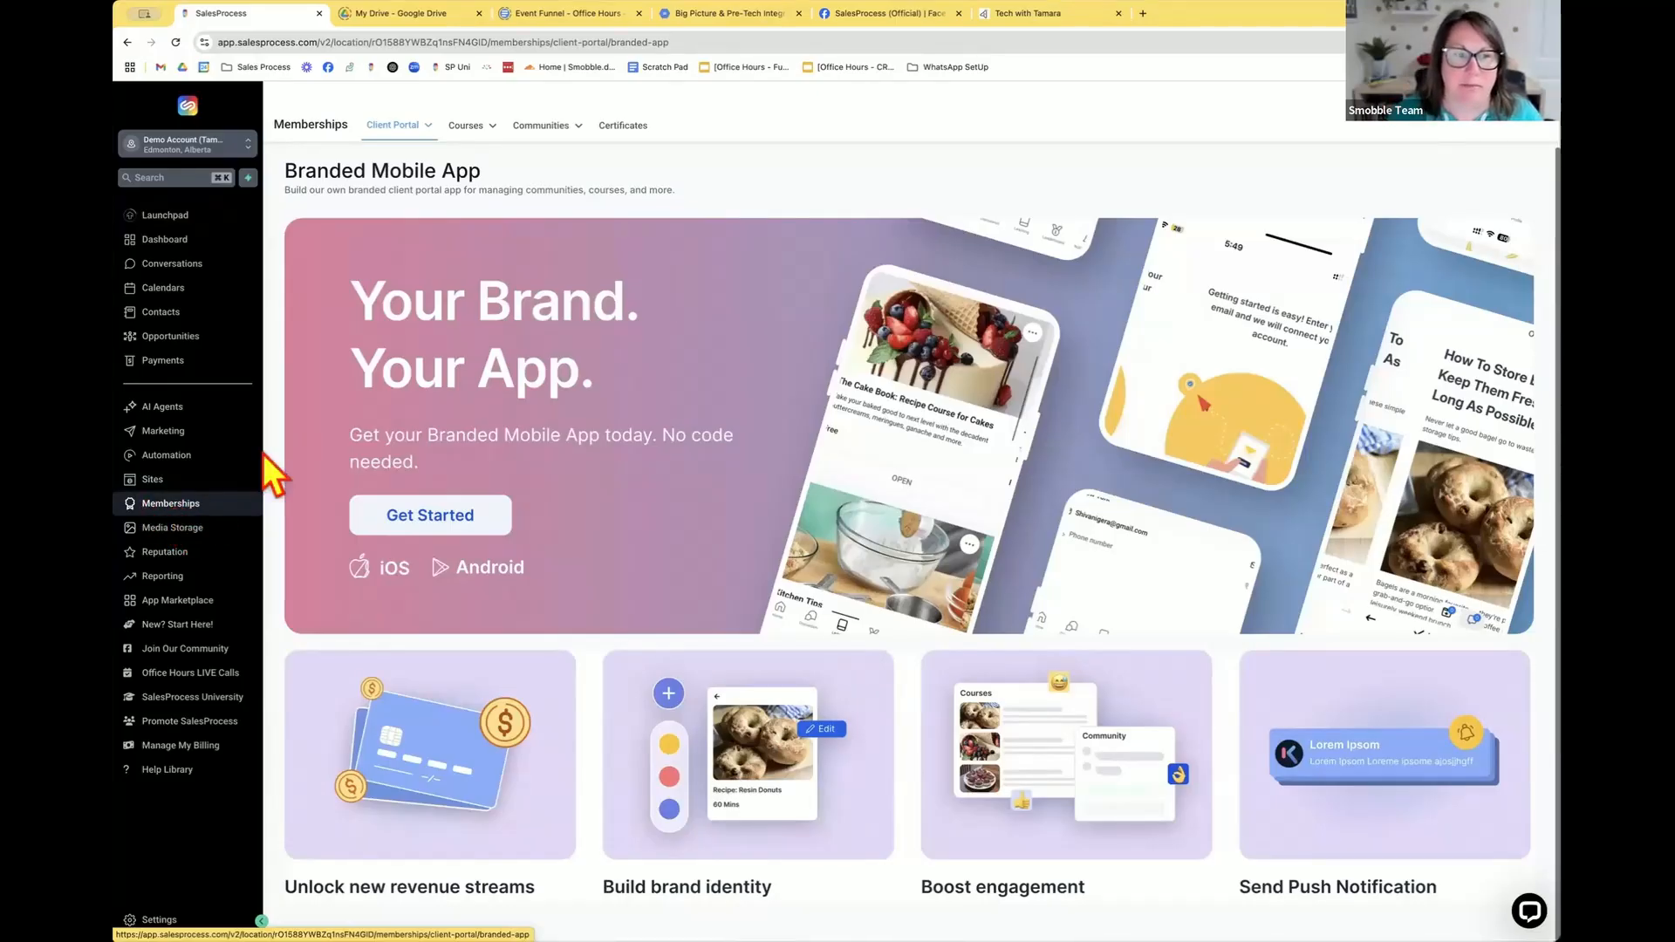
left_click(415, 127)
mouse_move(468, 127)
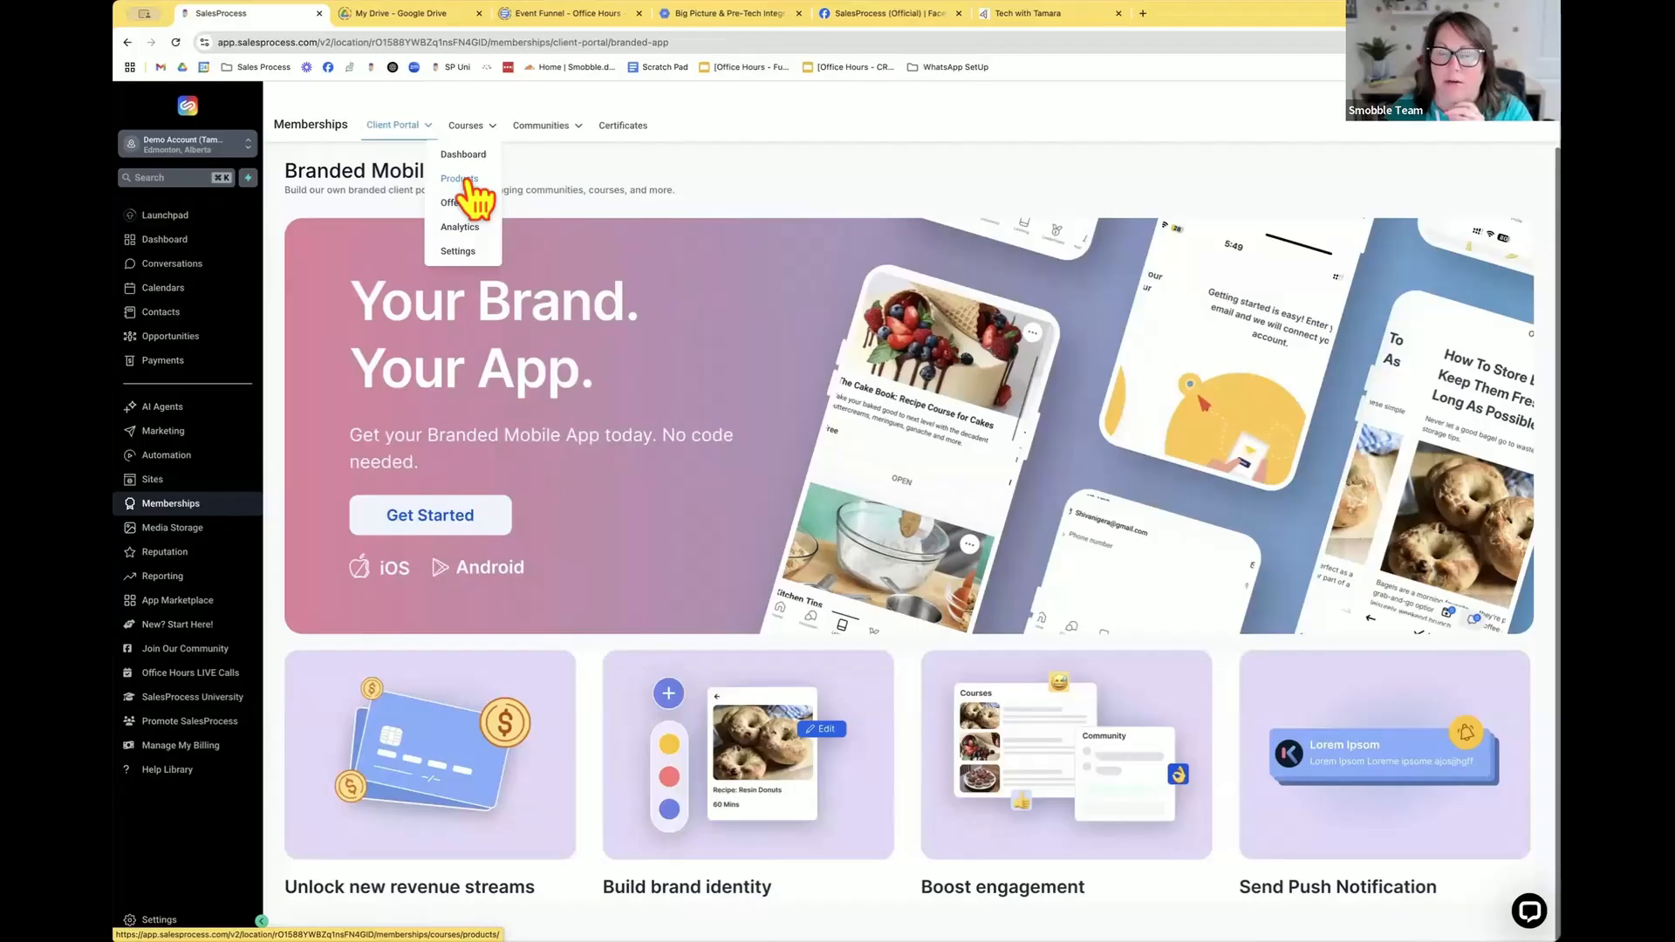
left_click(460, 178)
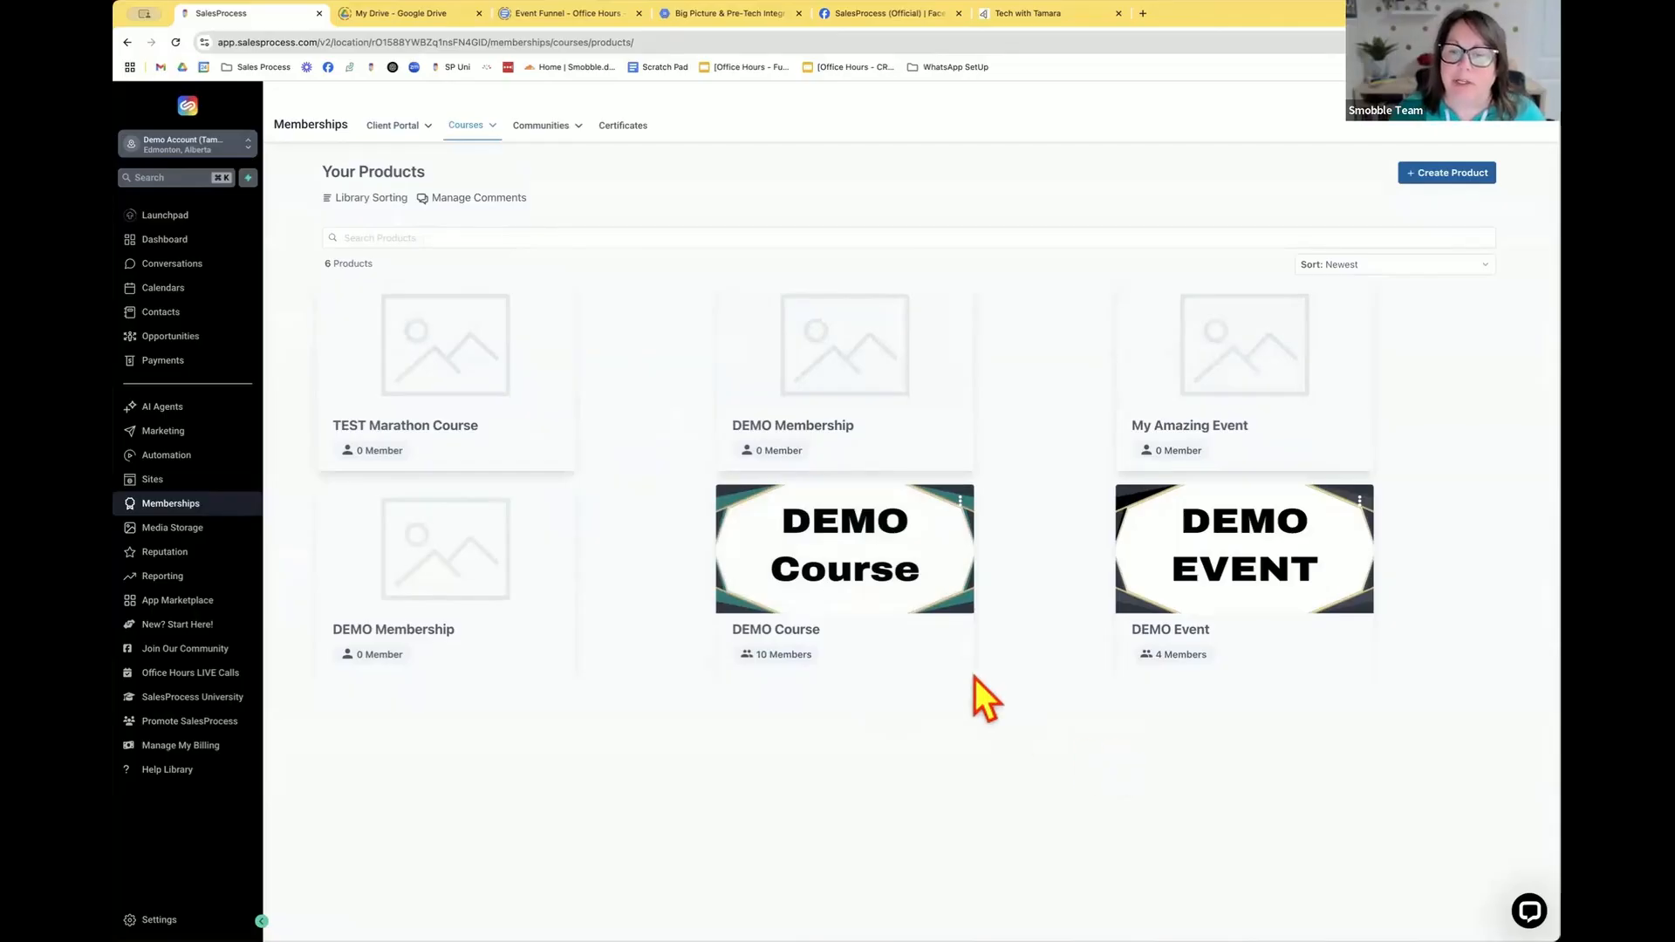
- Create a product from scratch using the Build your own template and name it "Event Funnel VIP"
left_click(1443, 179)
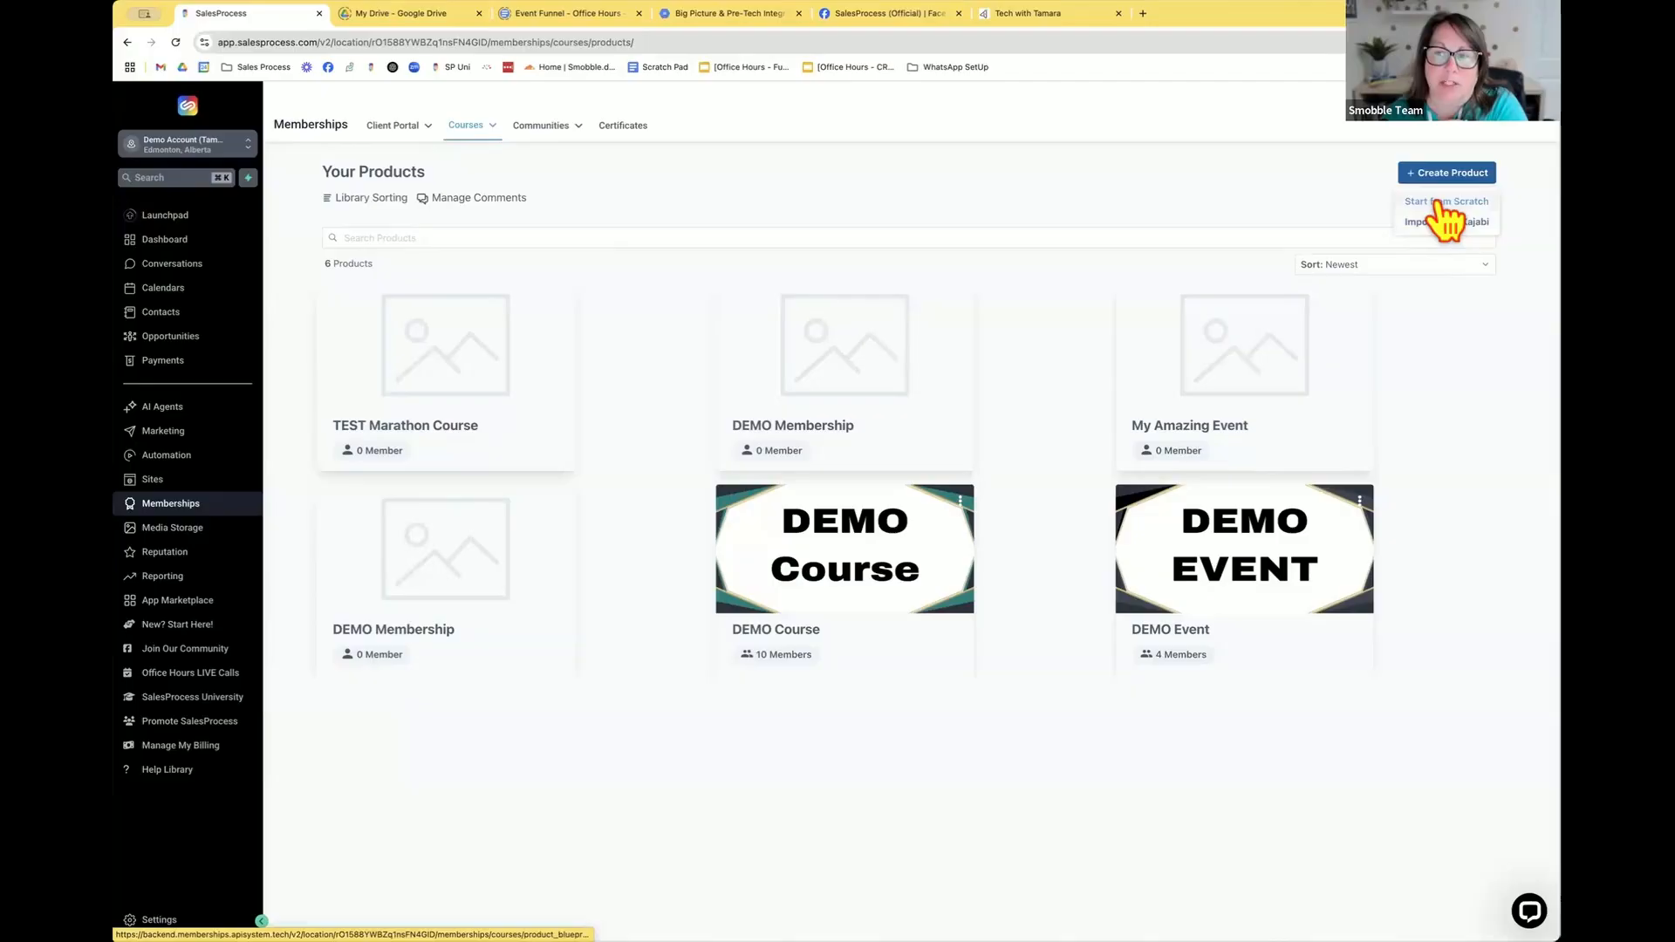
left_click(1445, 210)
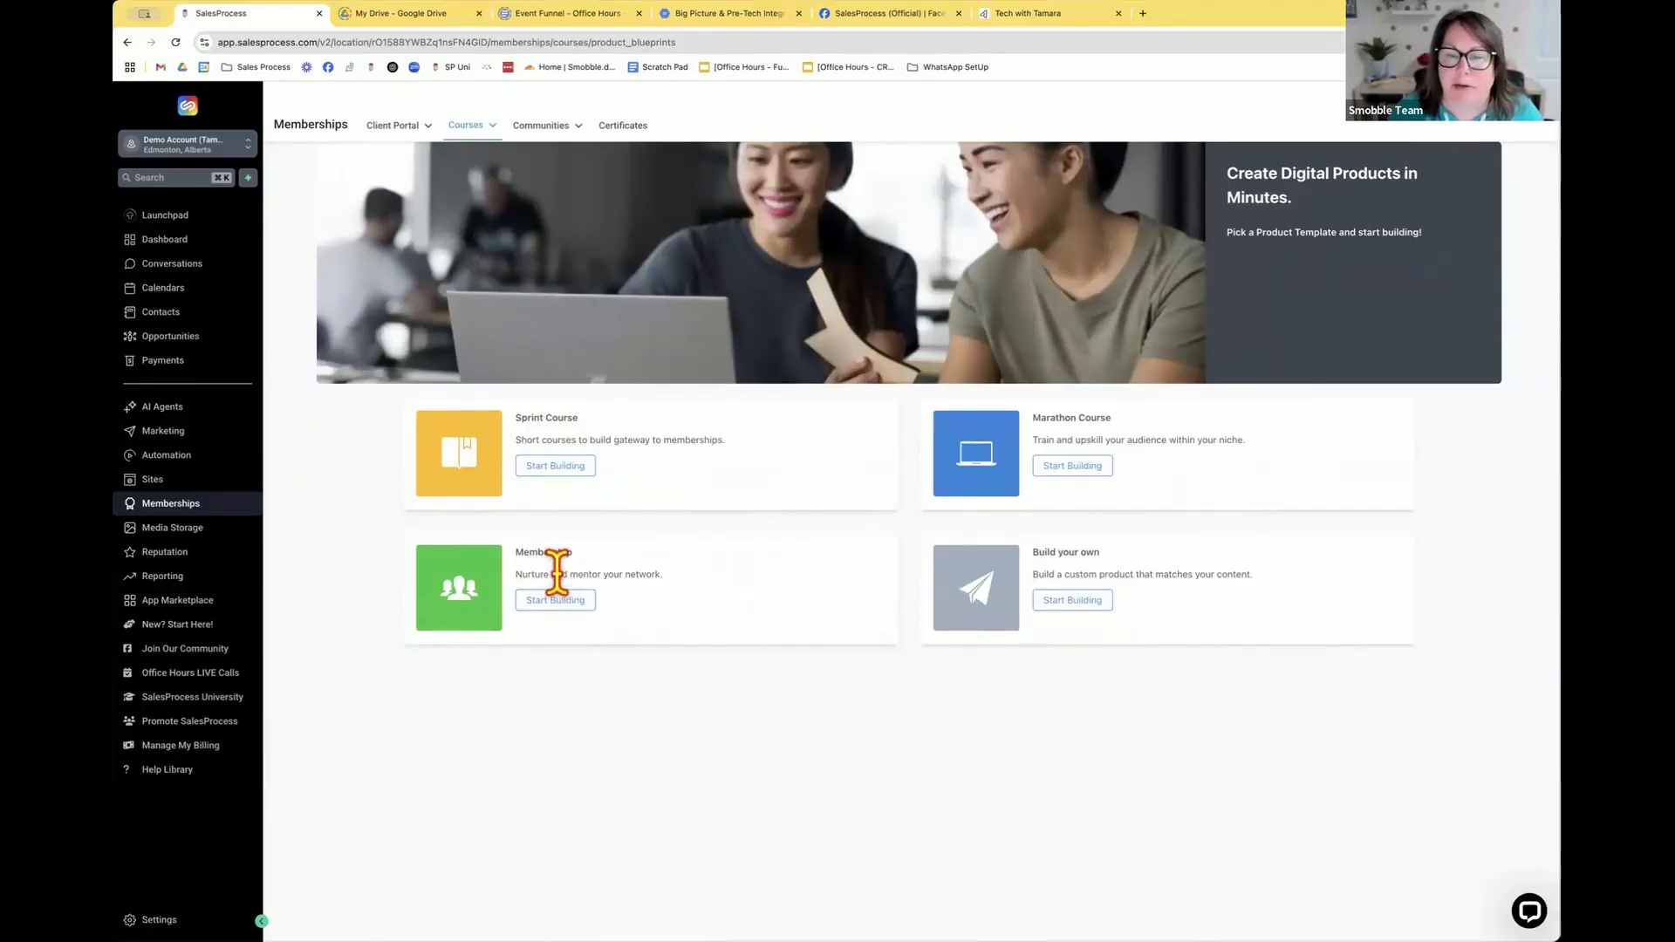
left_click(1065, 602)
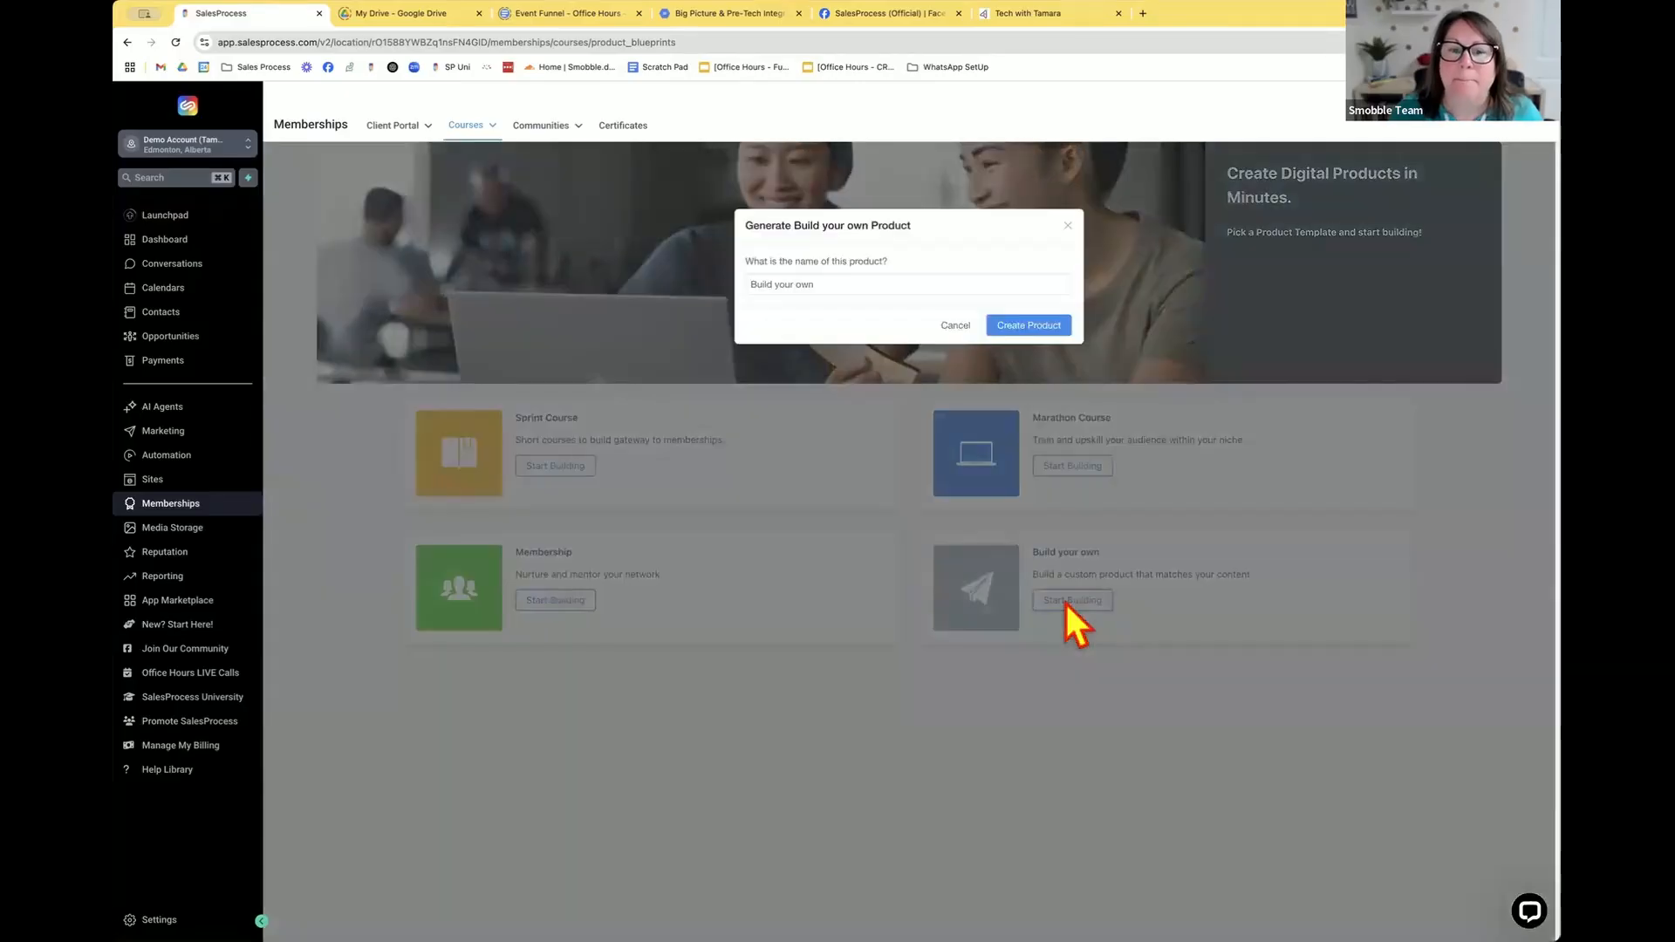
left_click_drag(818, 285, 691, 291)
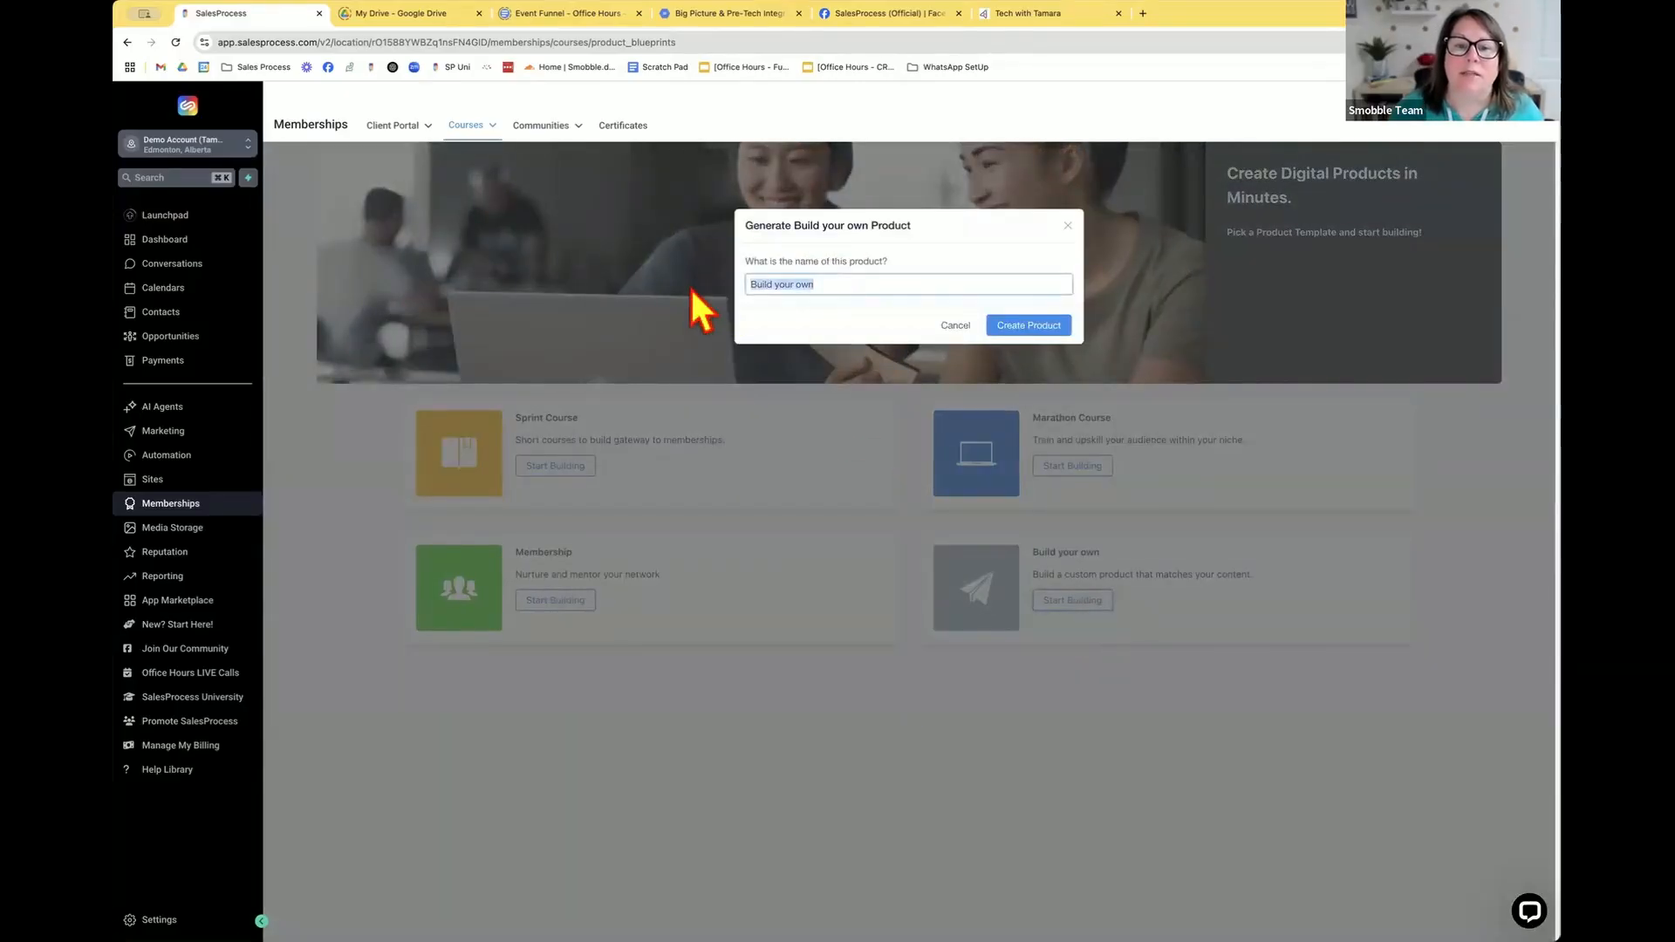
type("Event Funnel VIP")
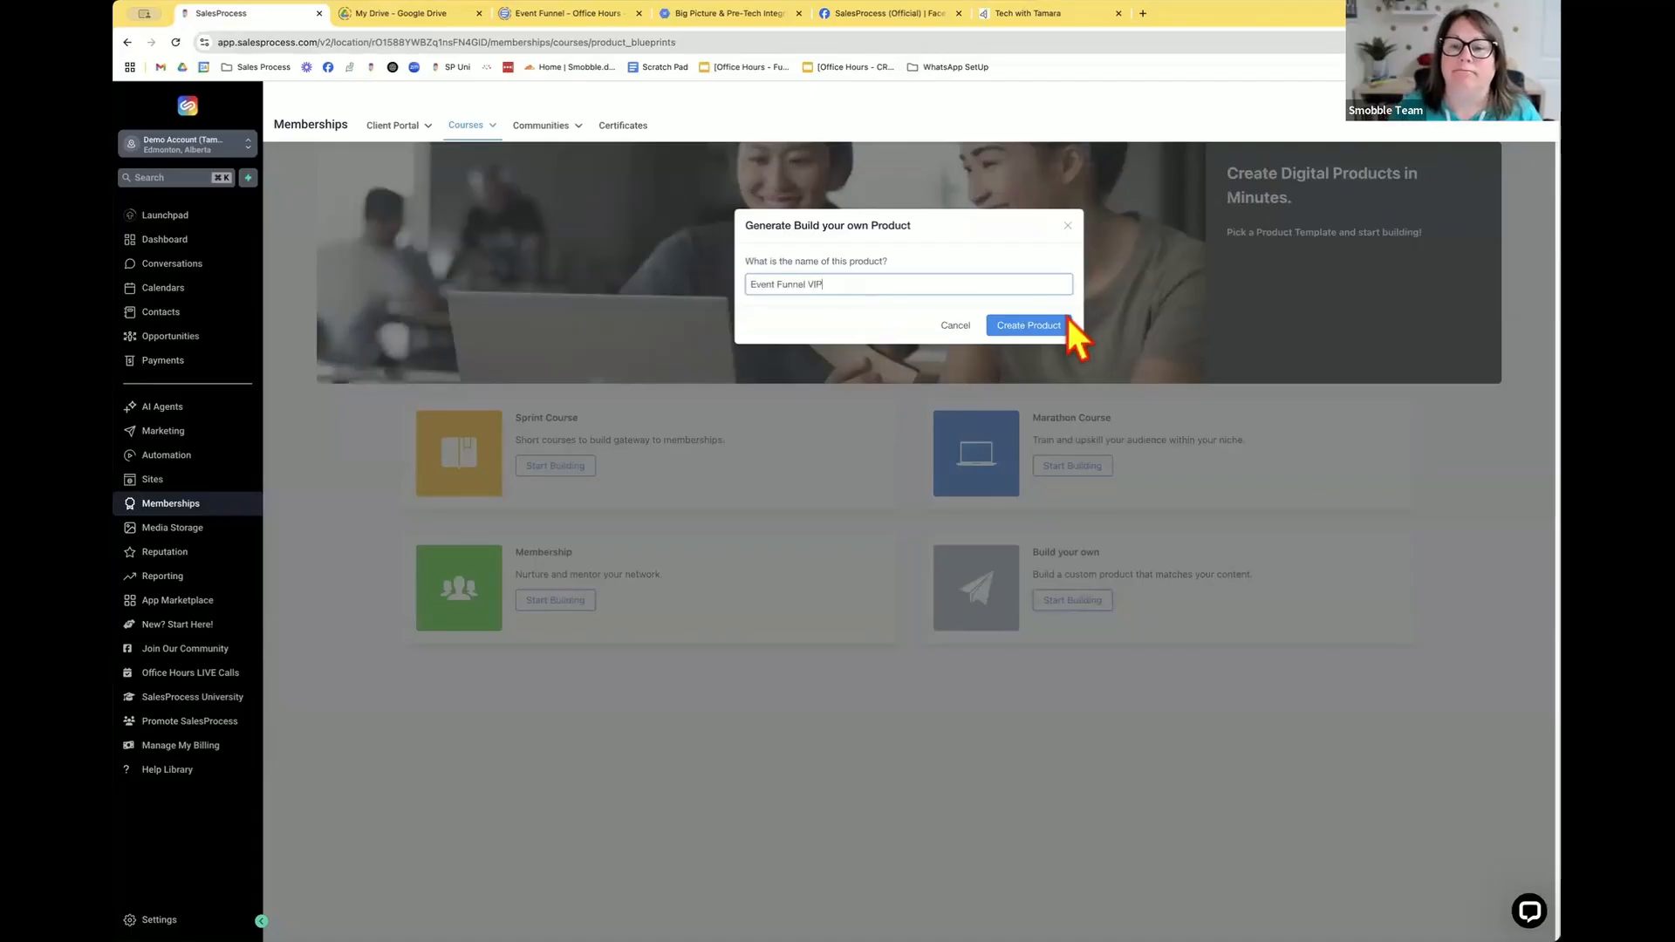
left_click(1029, 328)
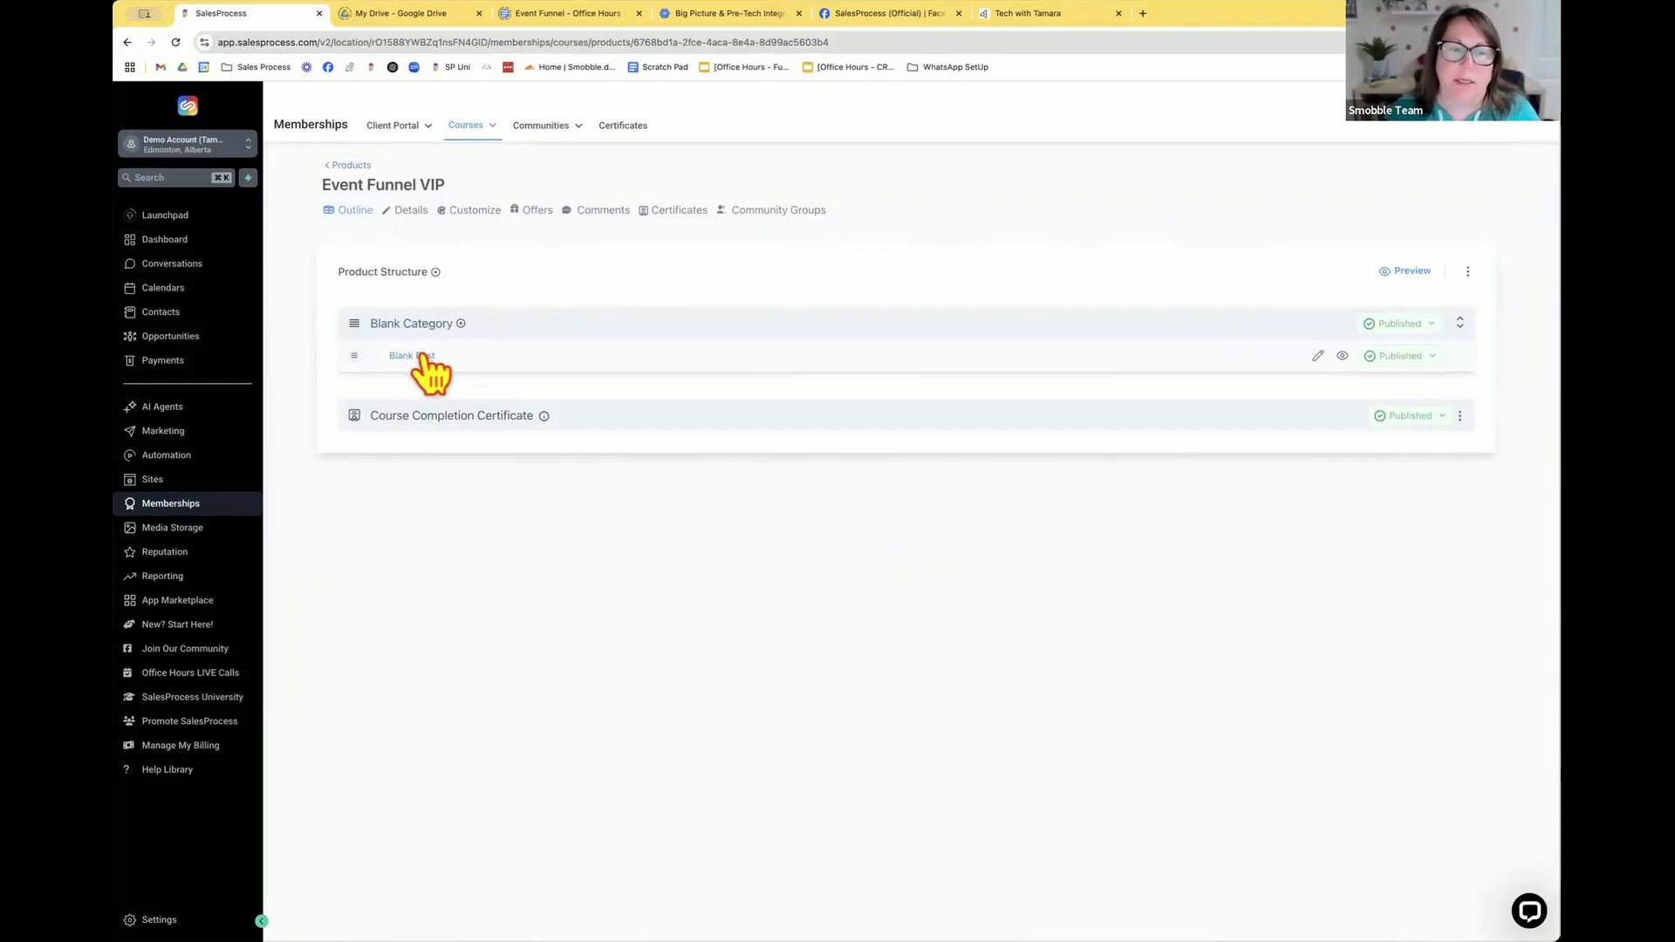
- Rename the product's Blank Category to "Start Here", leave its description empty and save the category
left_click(389, 323)
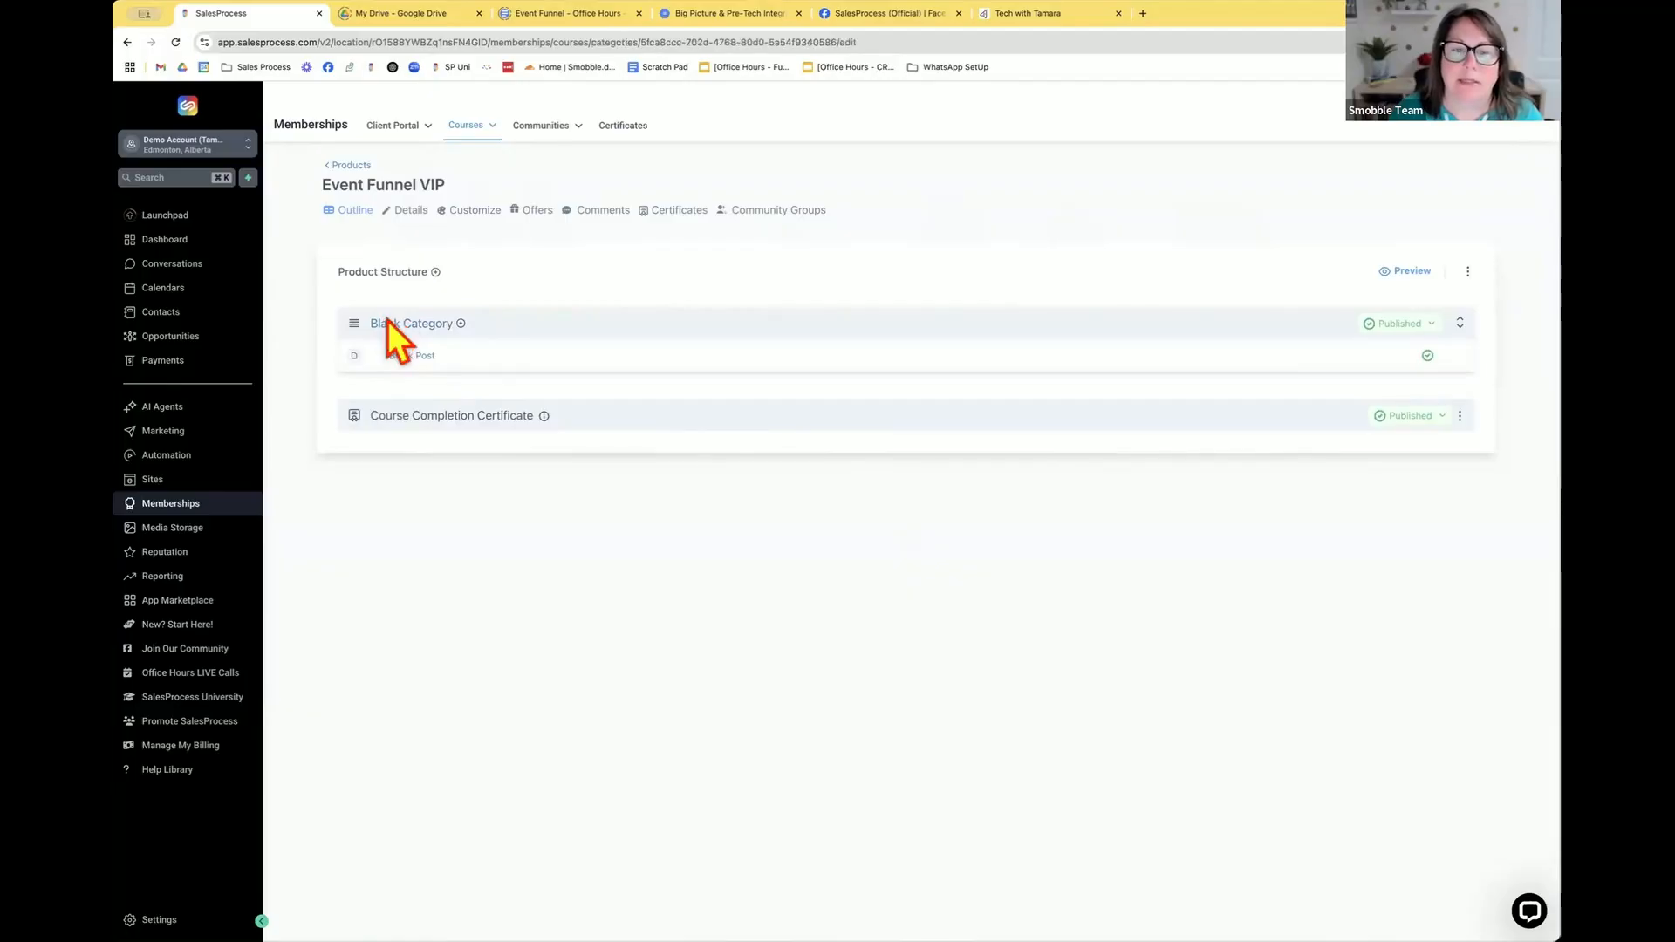
left_click(419, 298)
key("super+a")
type("St")
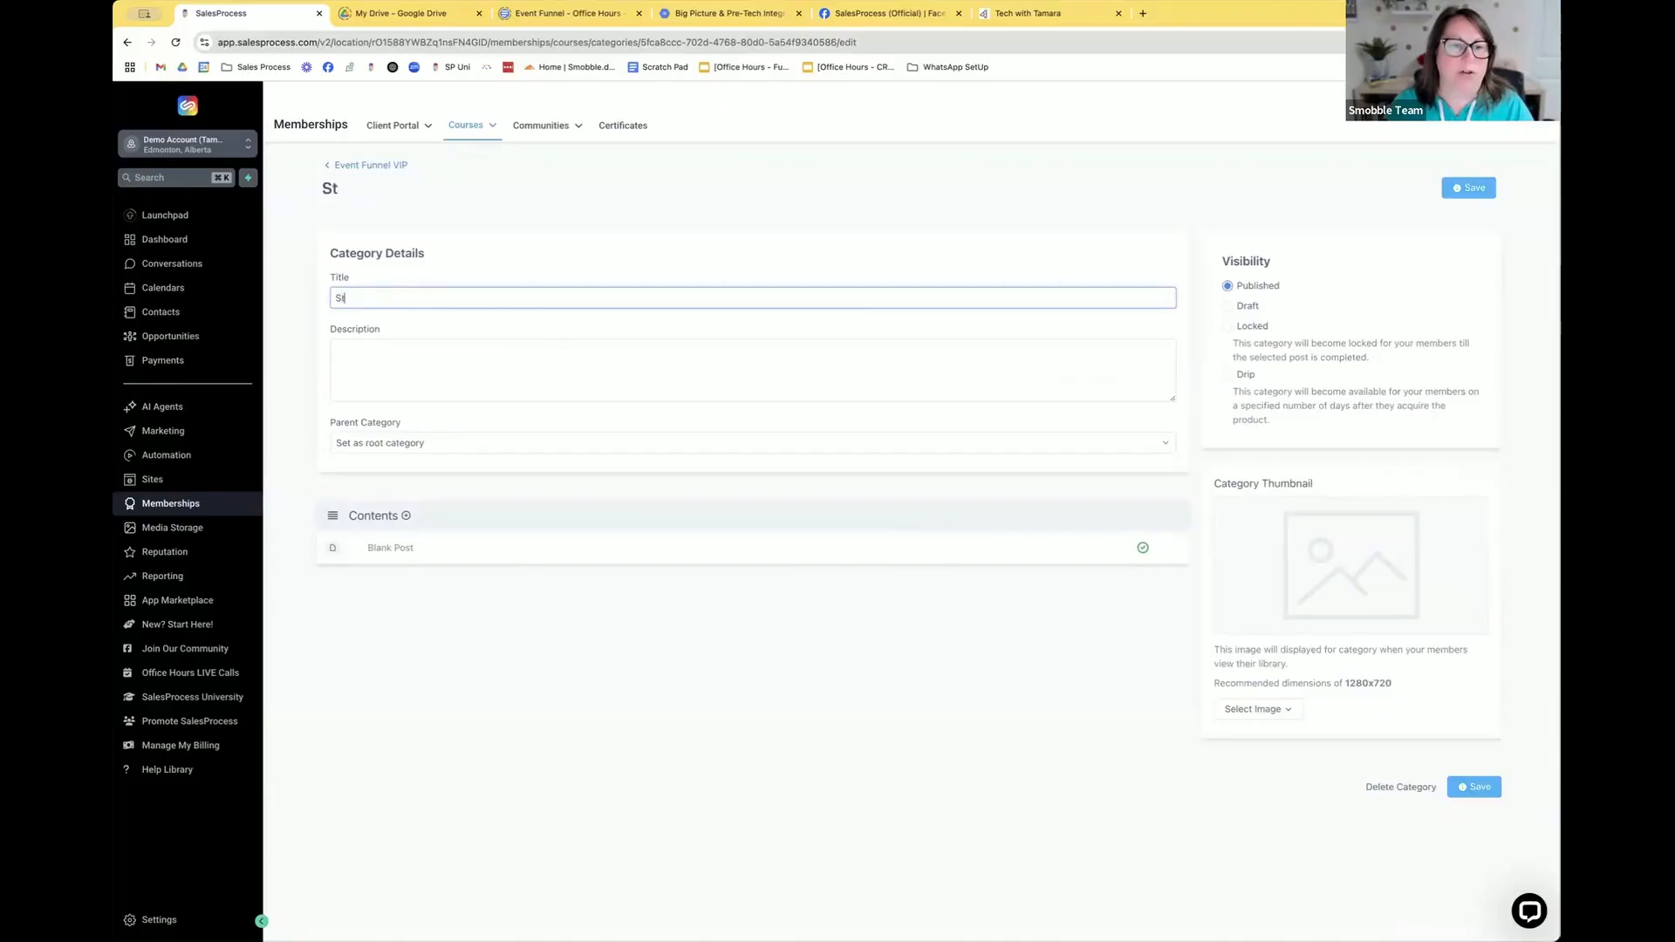
type("art HER")
key("BackSpace")
key("BackSpace")
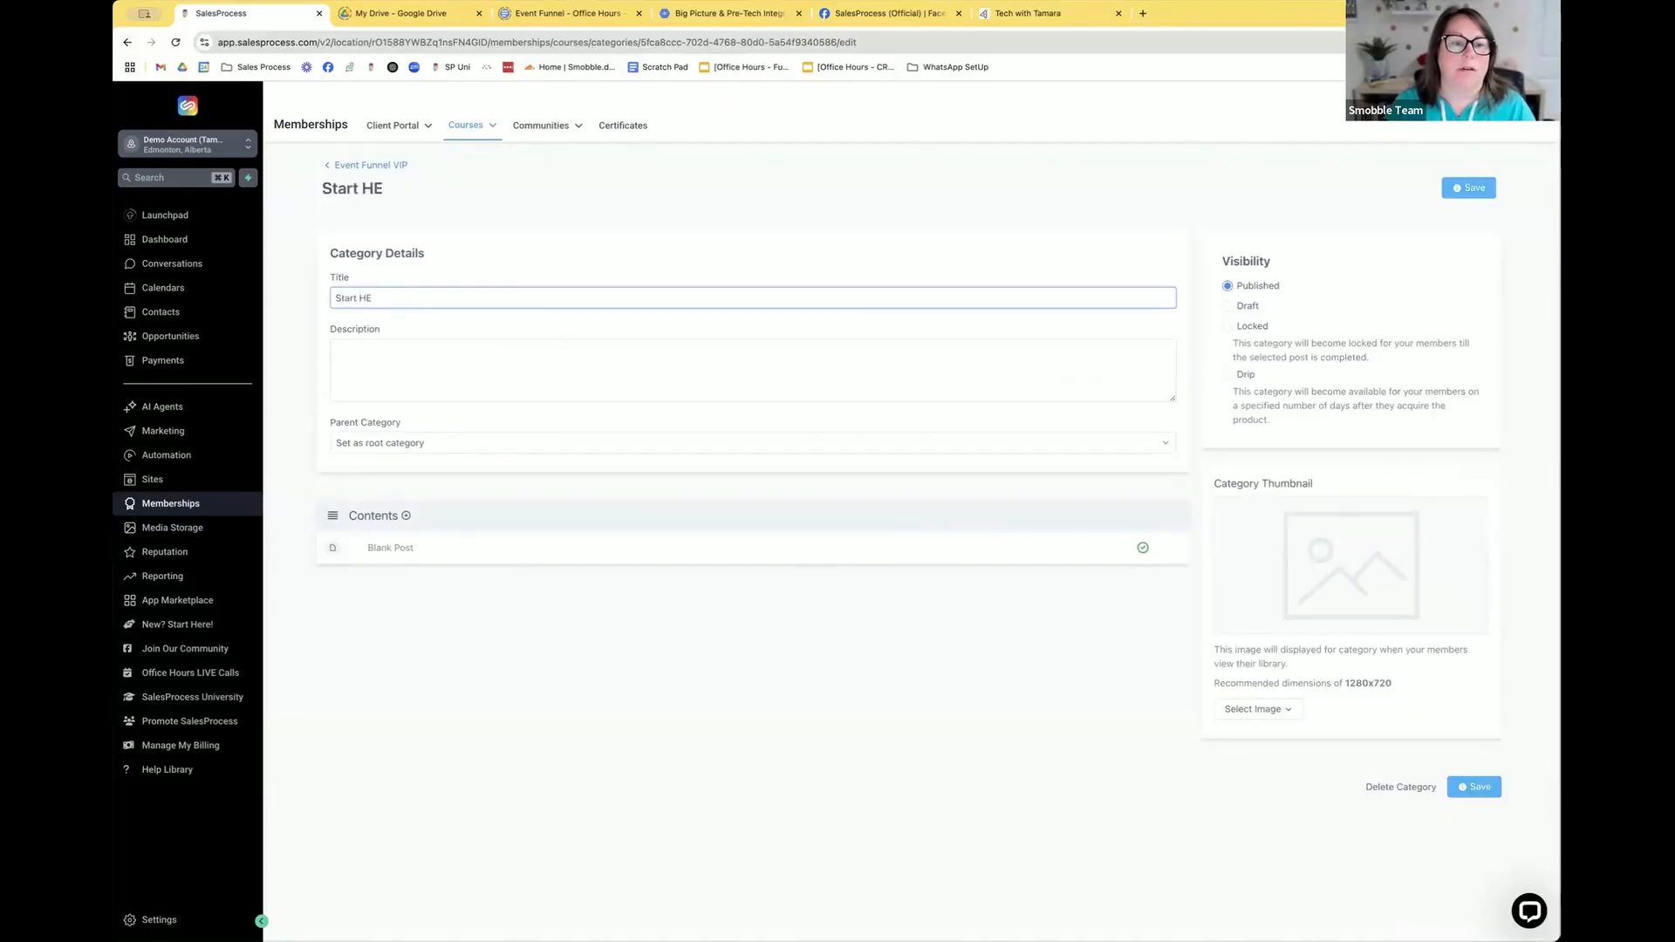
type("ere")
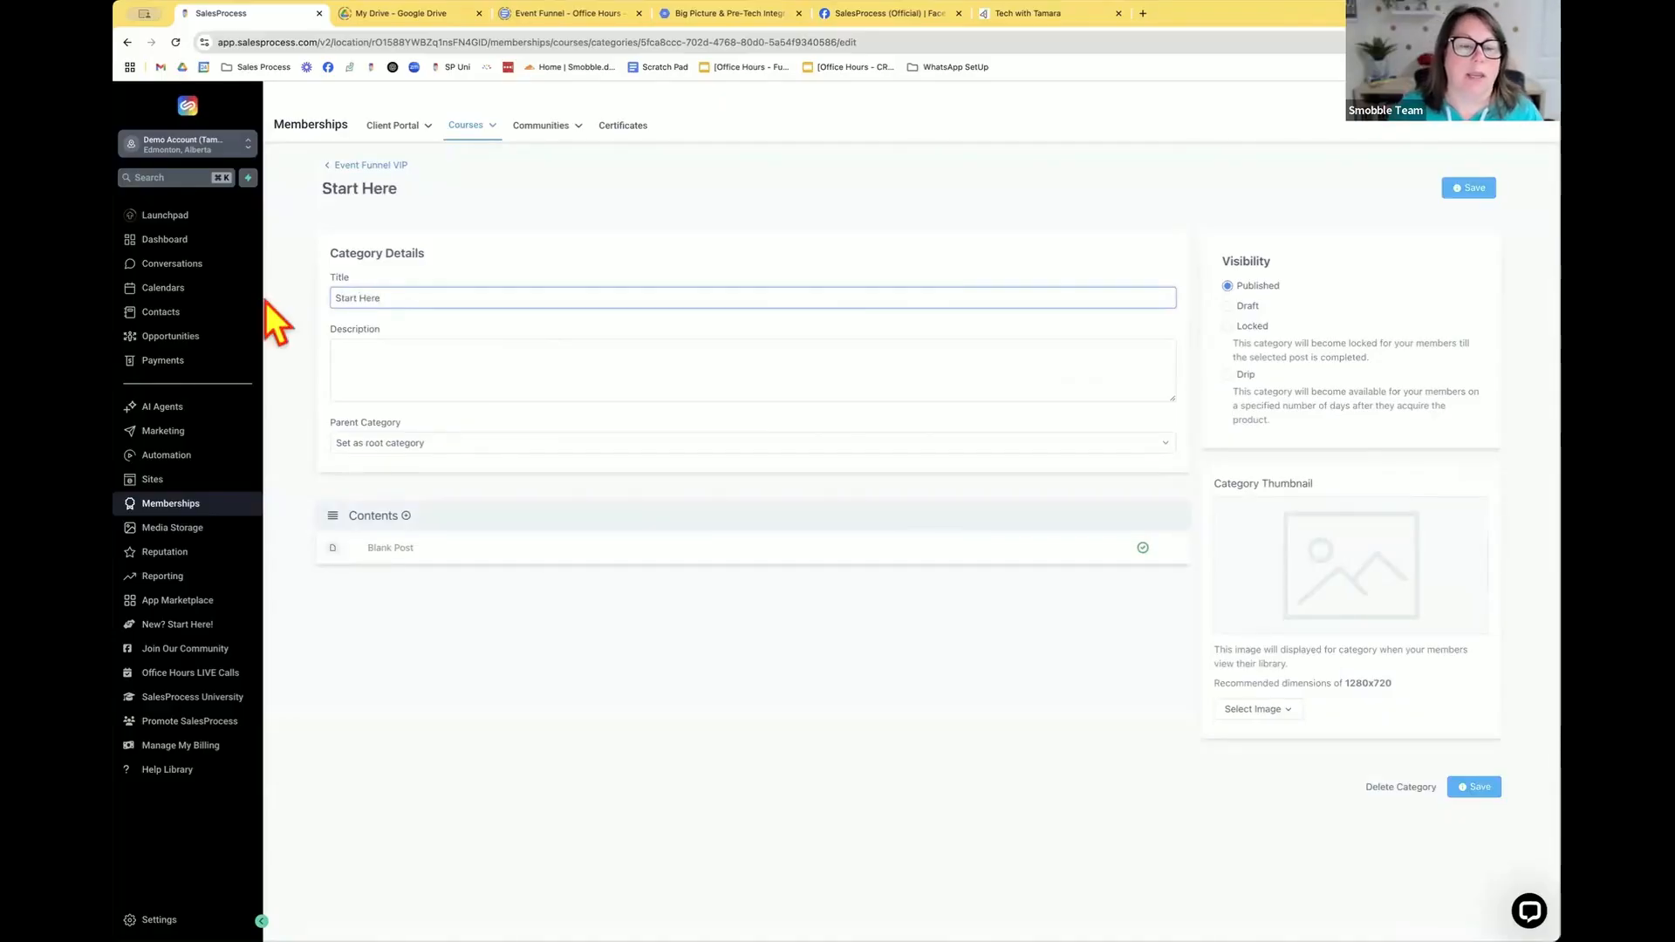
left_click(392, 364)
left_click(387, 353)
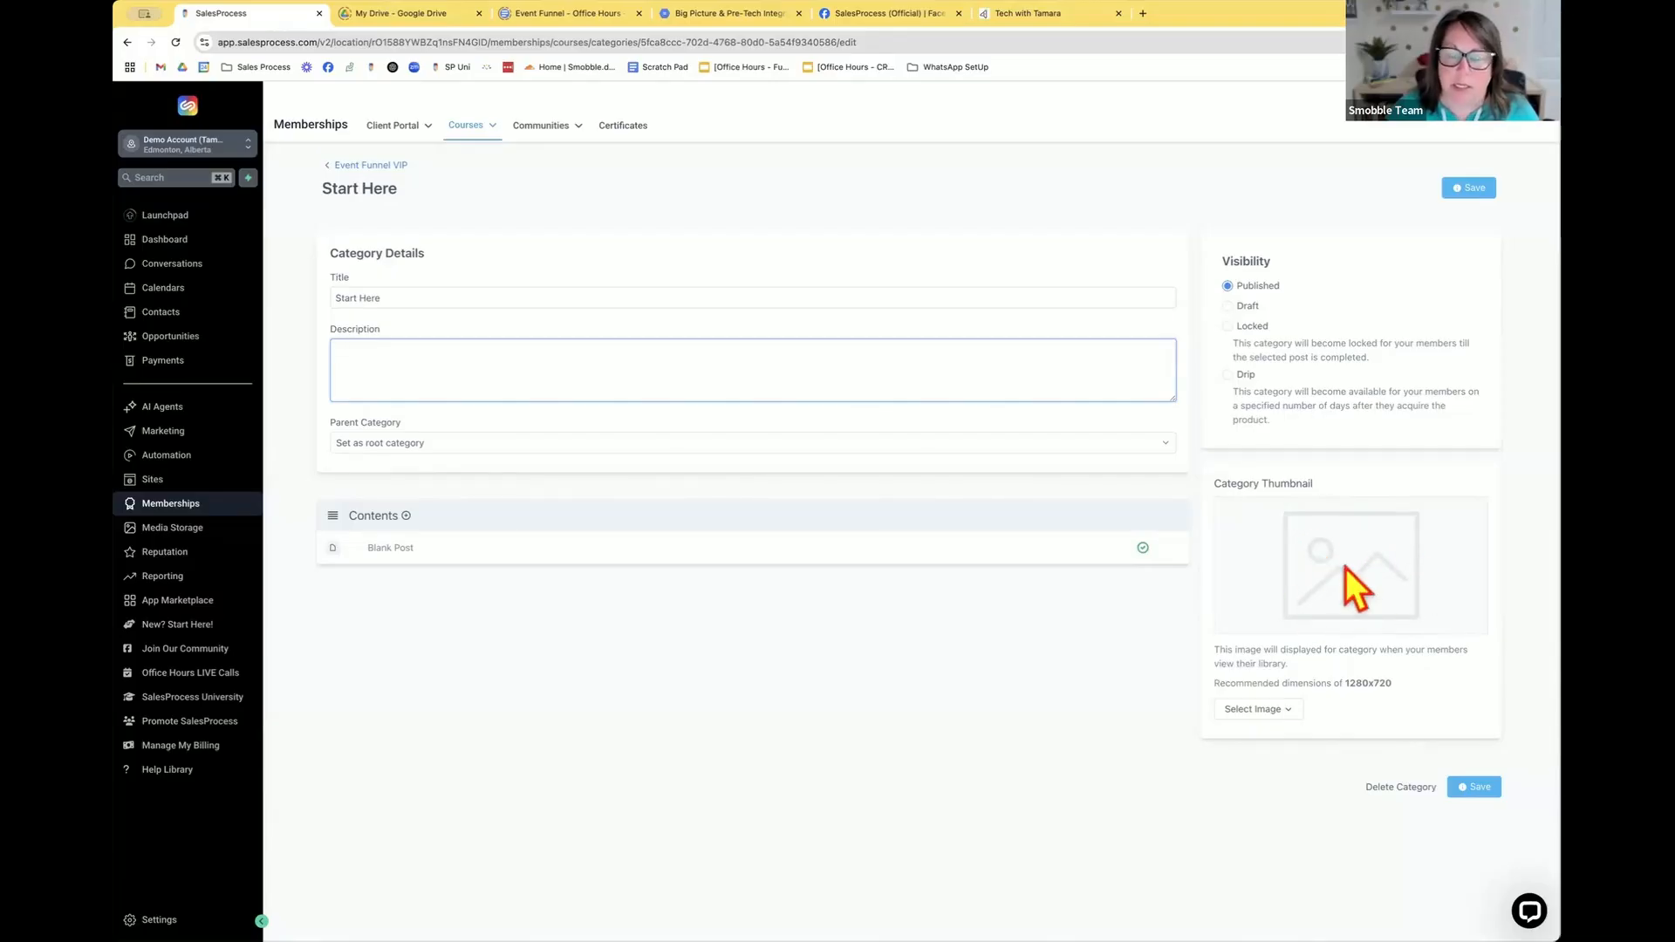
left_click(1476, 790)
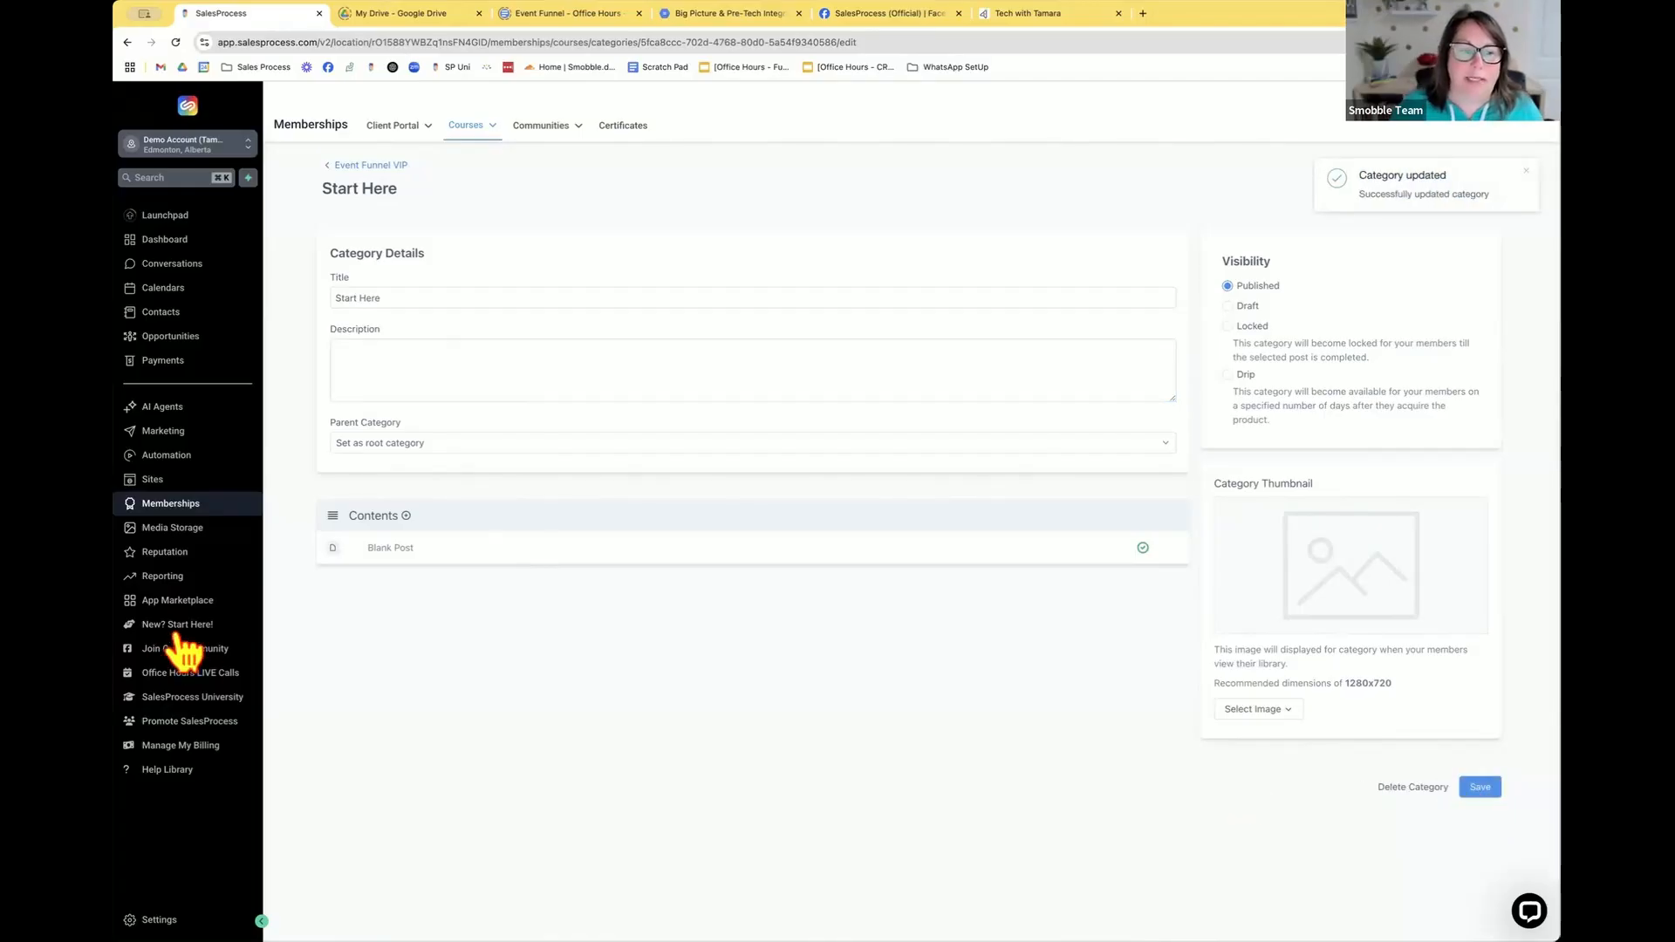
- Retitle the Blank Post in the Start Here category as "Welcome", save it and return to the product outline
left_click(385, 548)
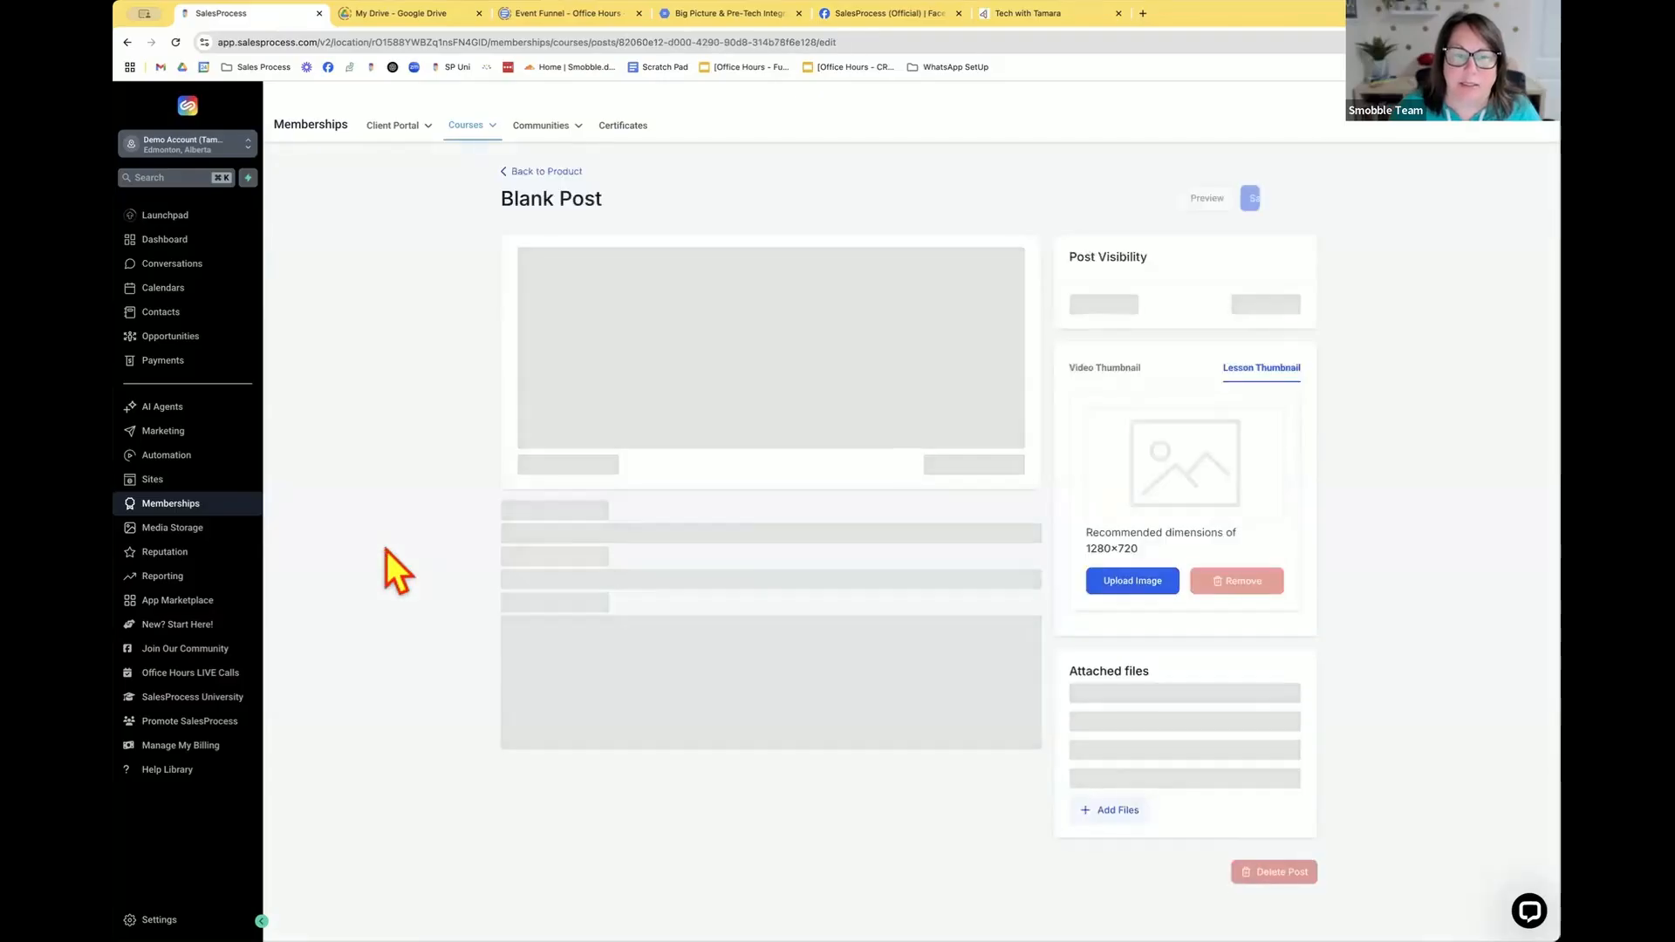
left_click(579, 400)
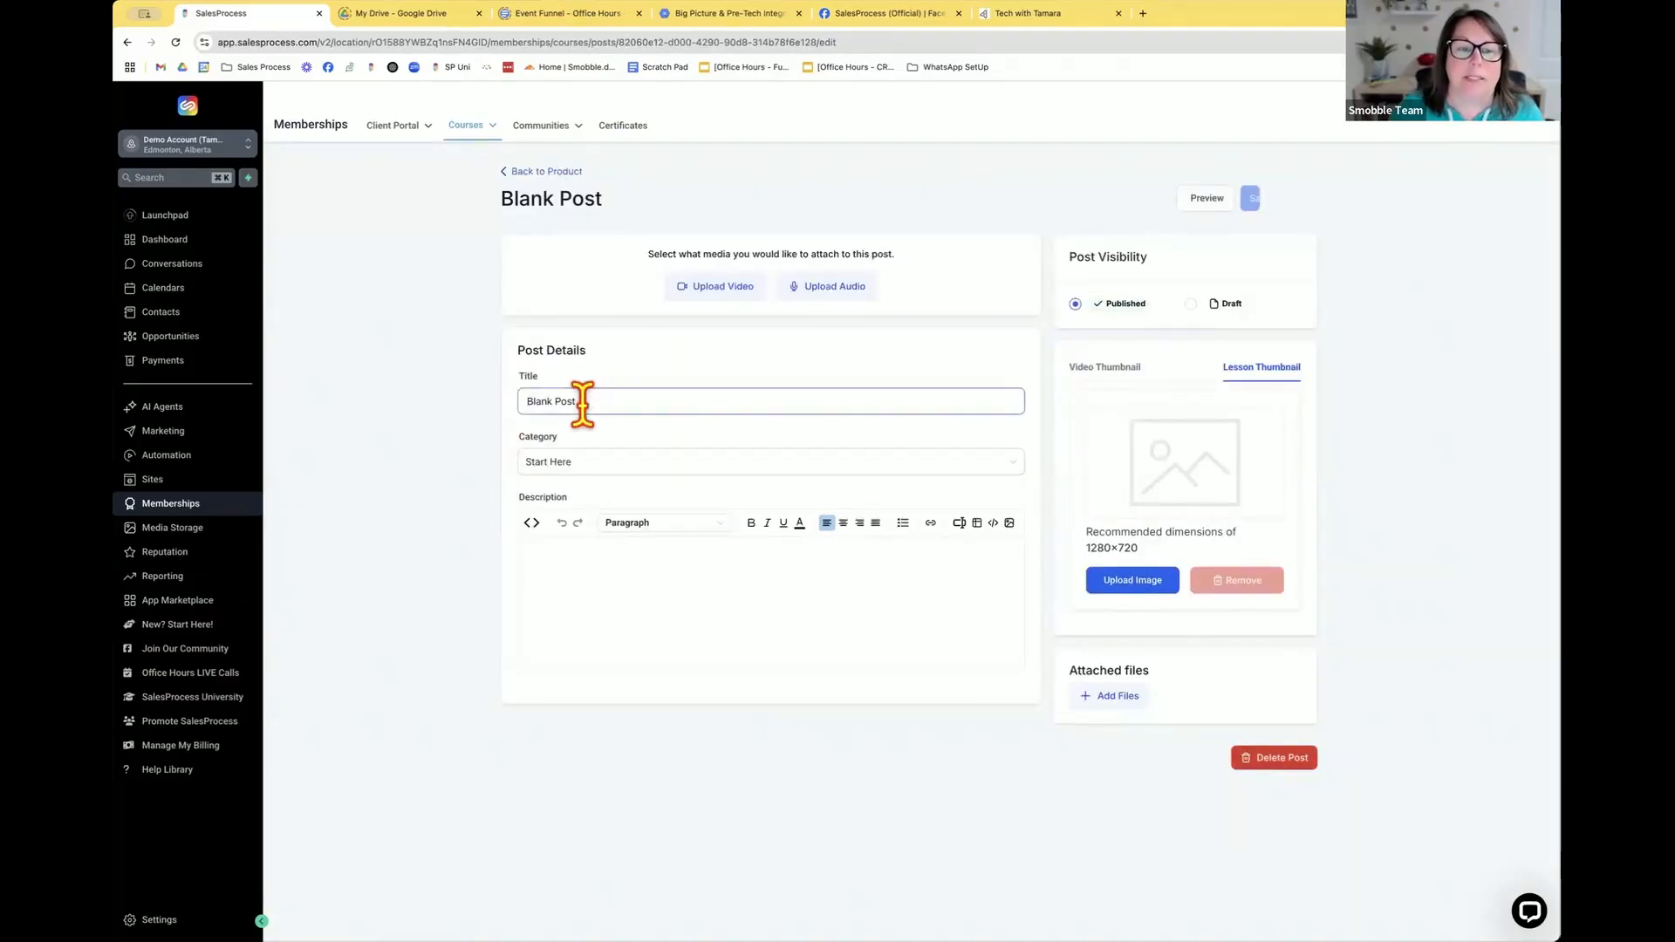
key("super+a")
type("Welcome")
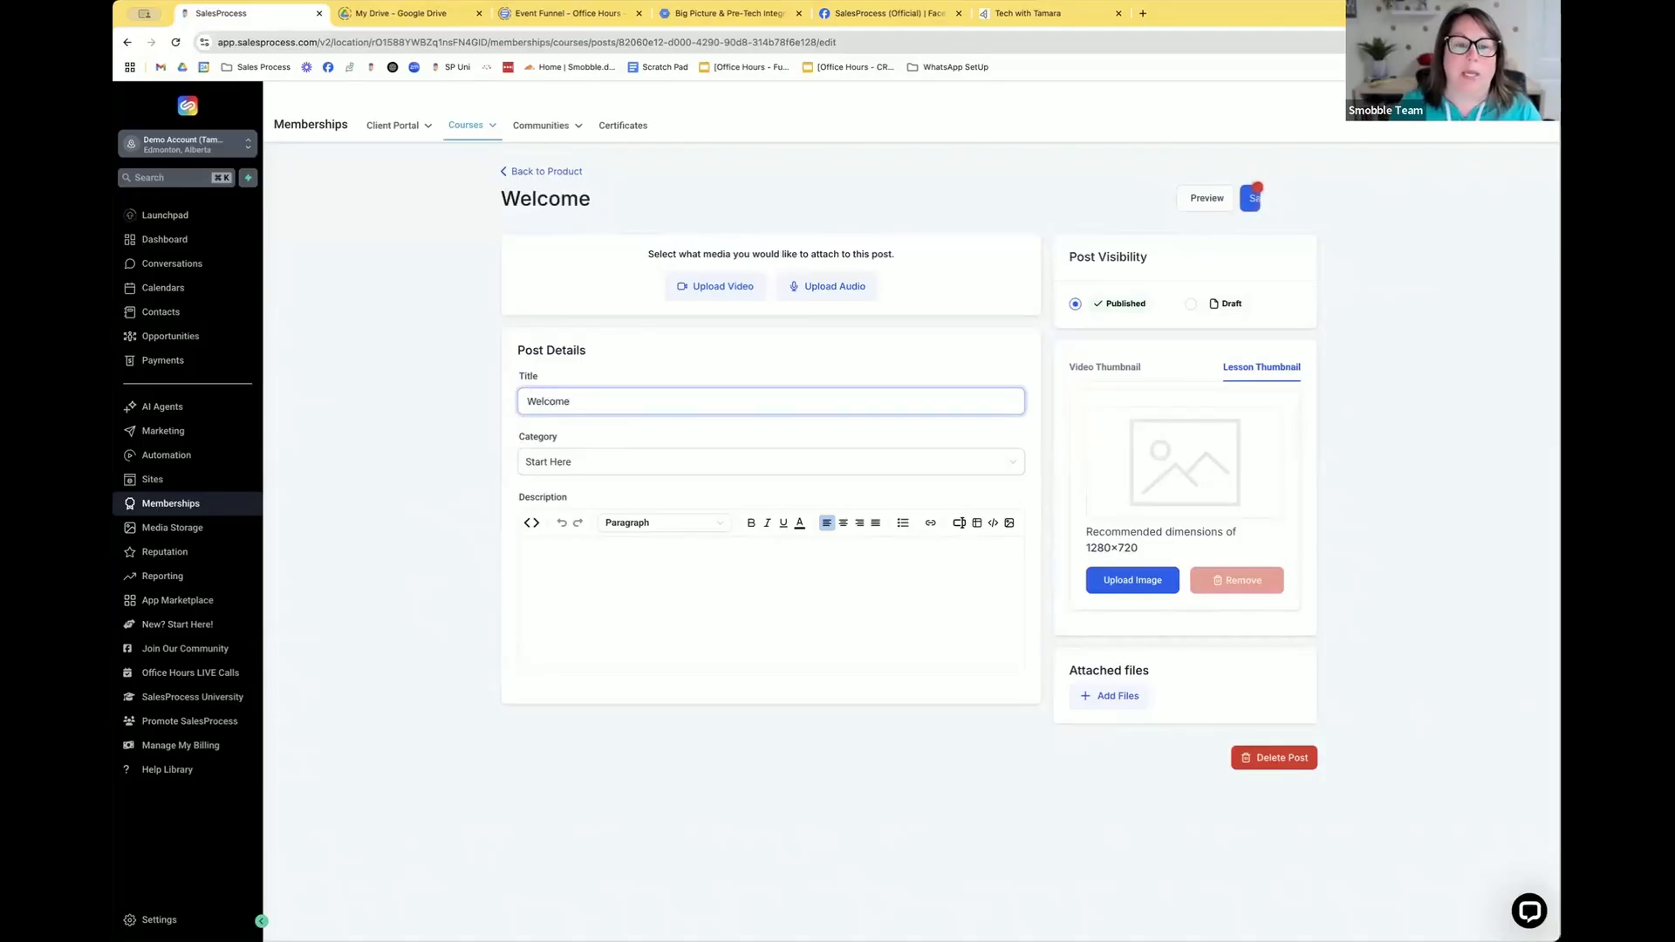
left_click(541, 546)
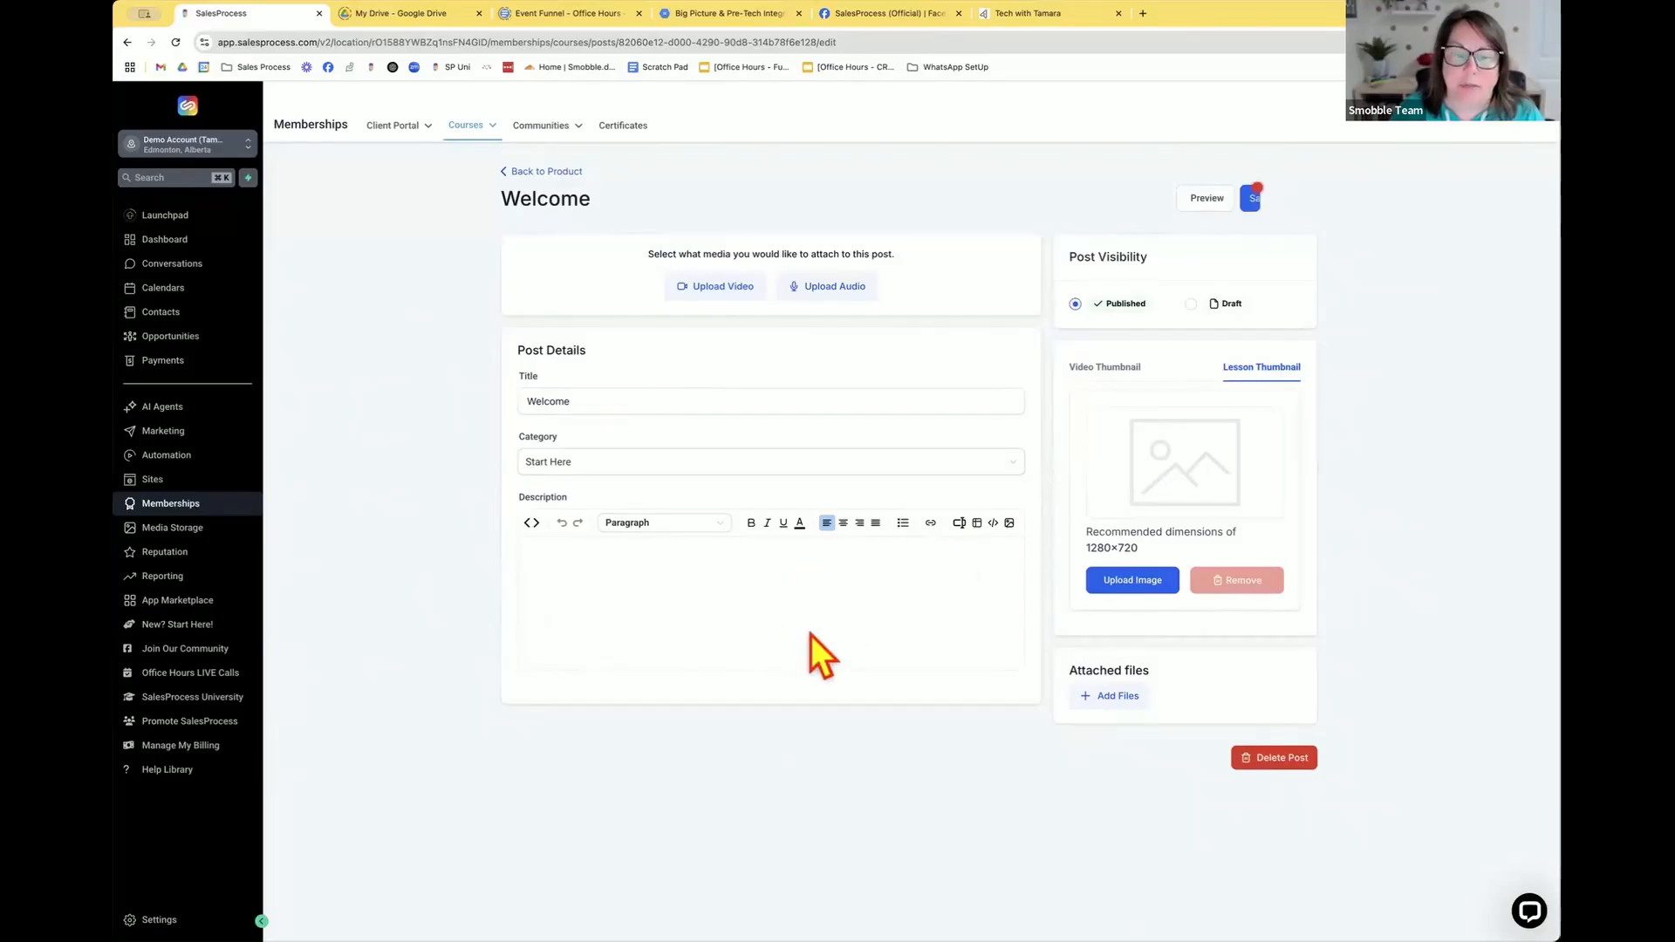
left_click(569, 590)
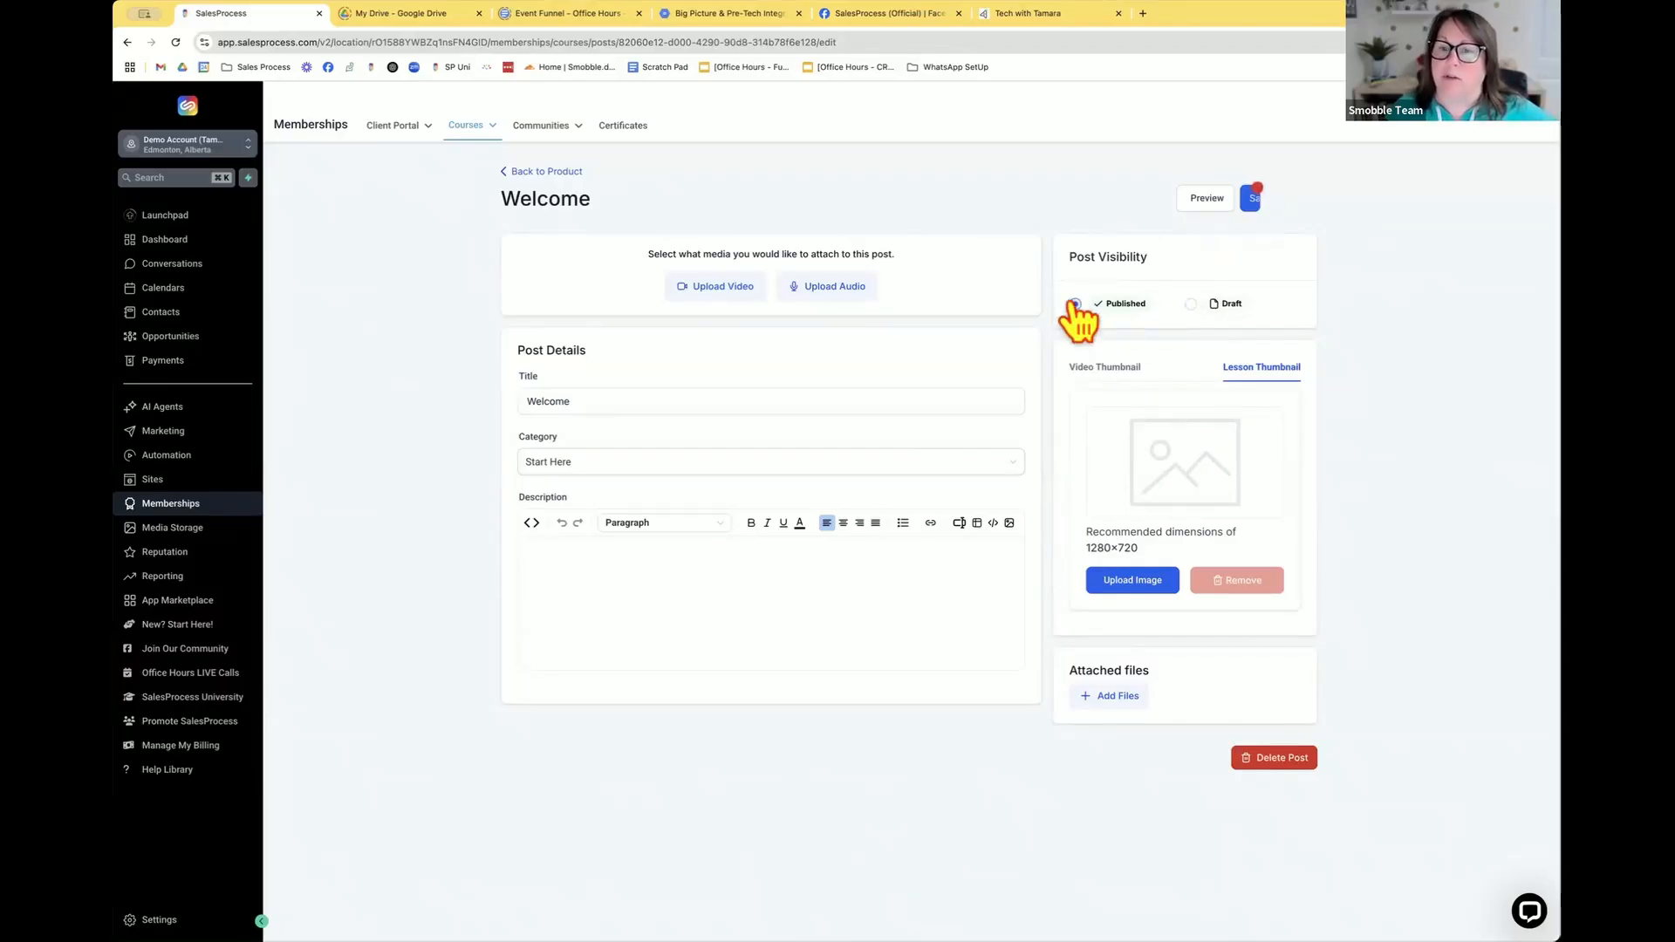
left_click(1254, 196)
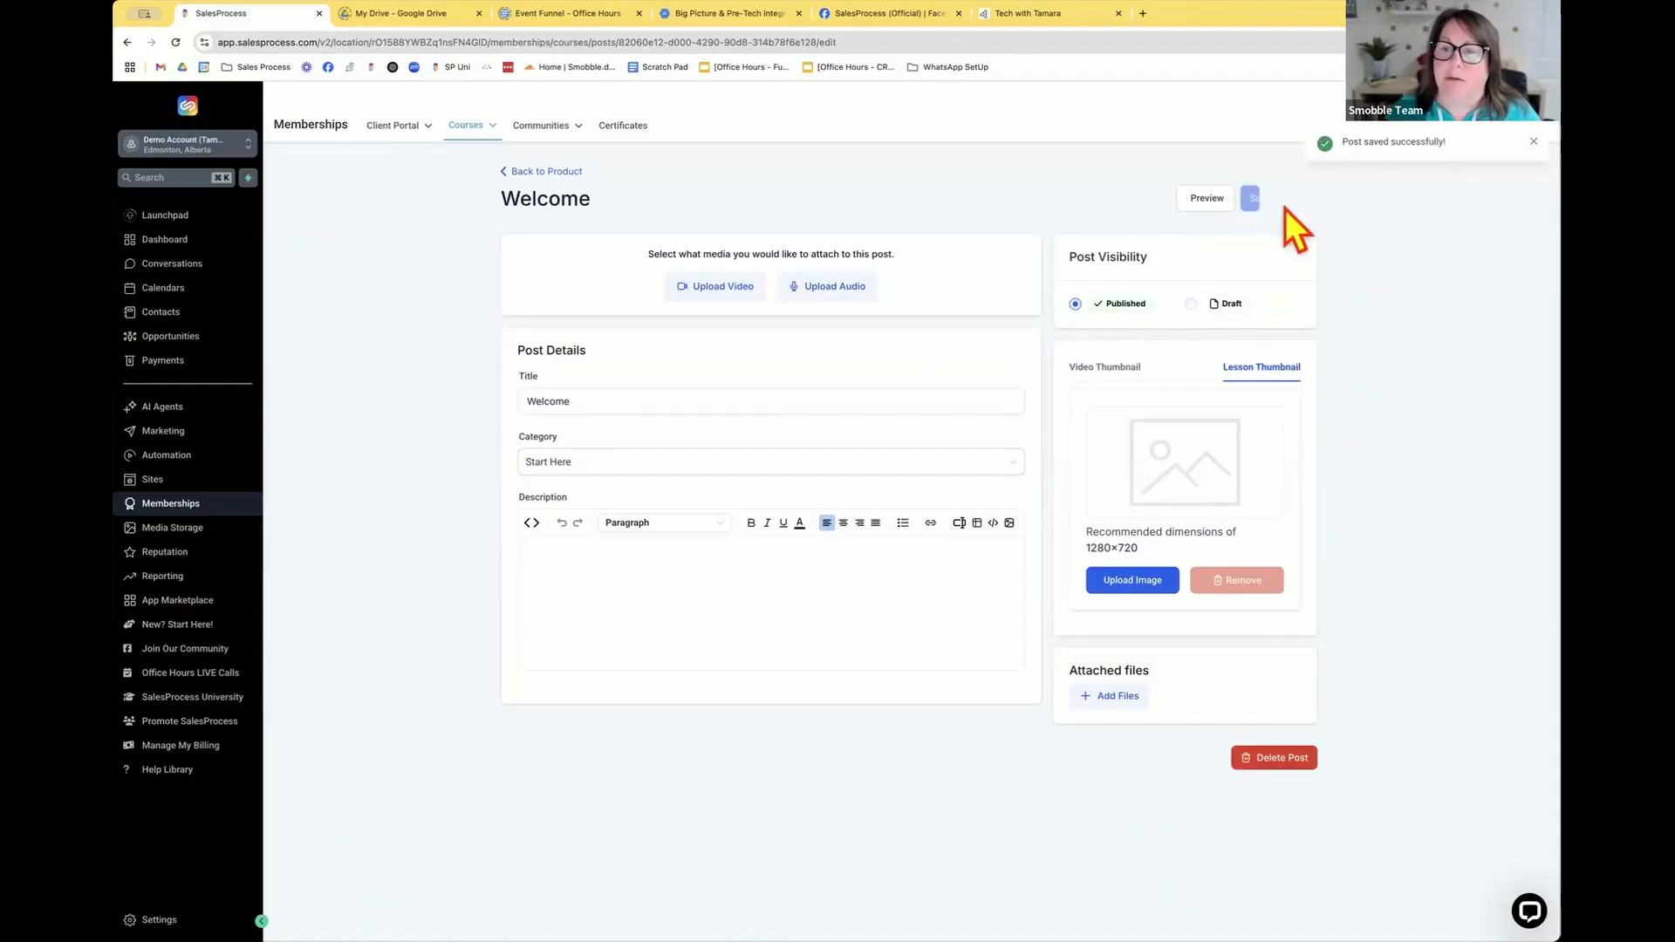
left_click(535, 174)
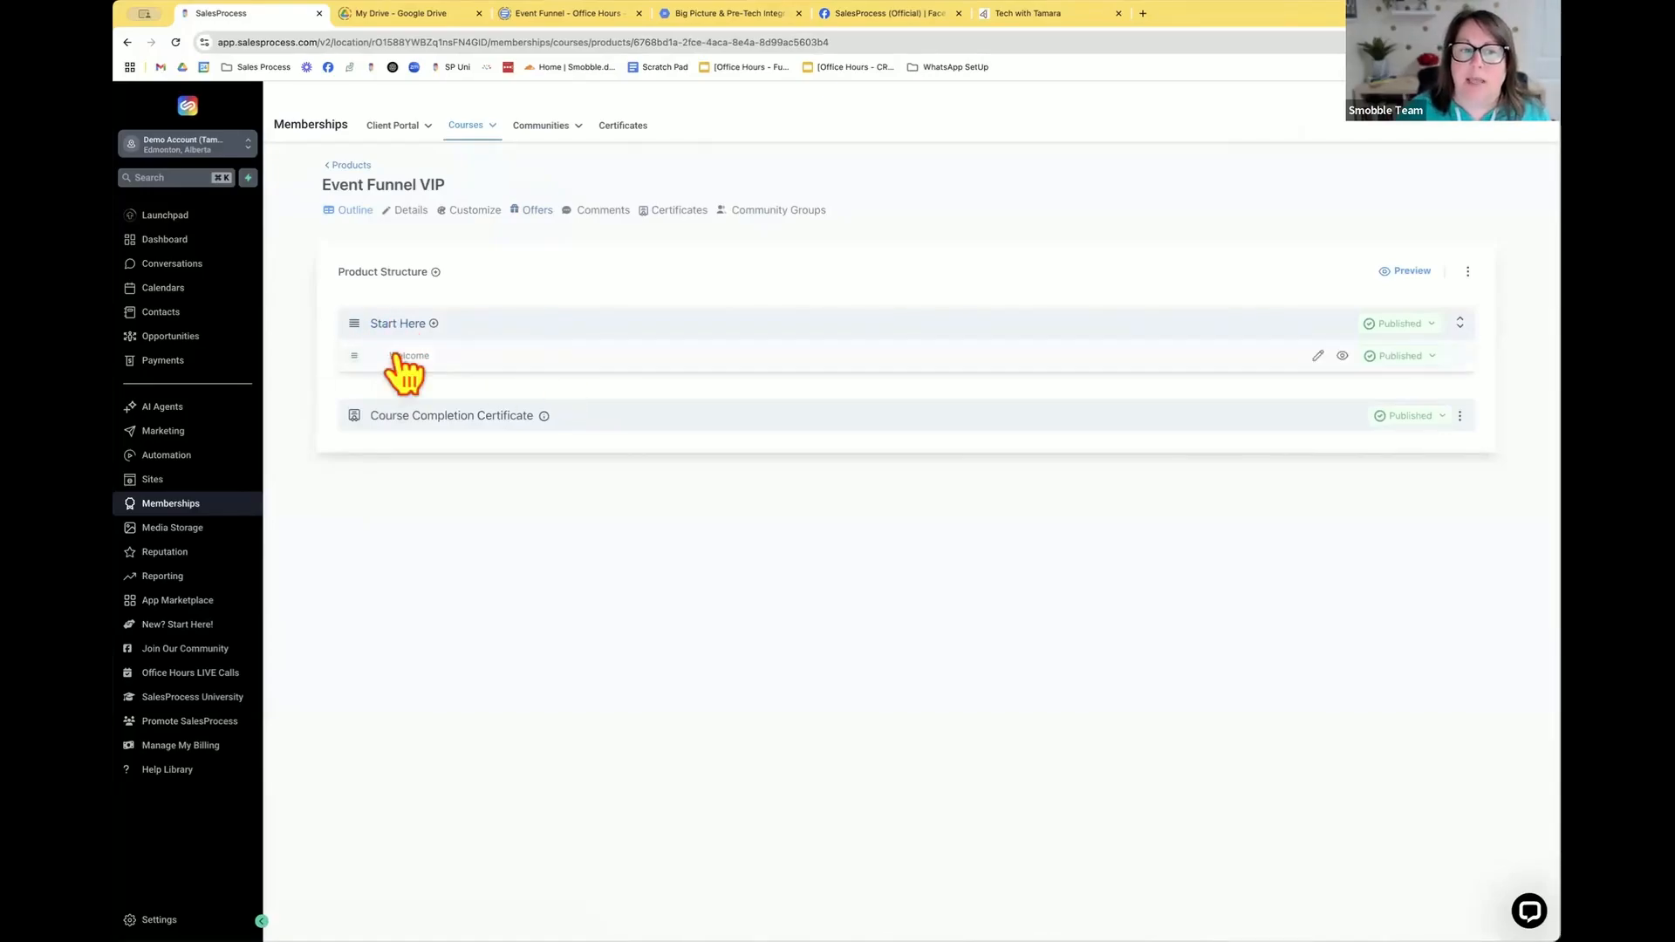
- Add a lesson titled "Lesson #1" to the Start Here category
left_click(433, 324)
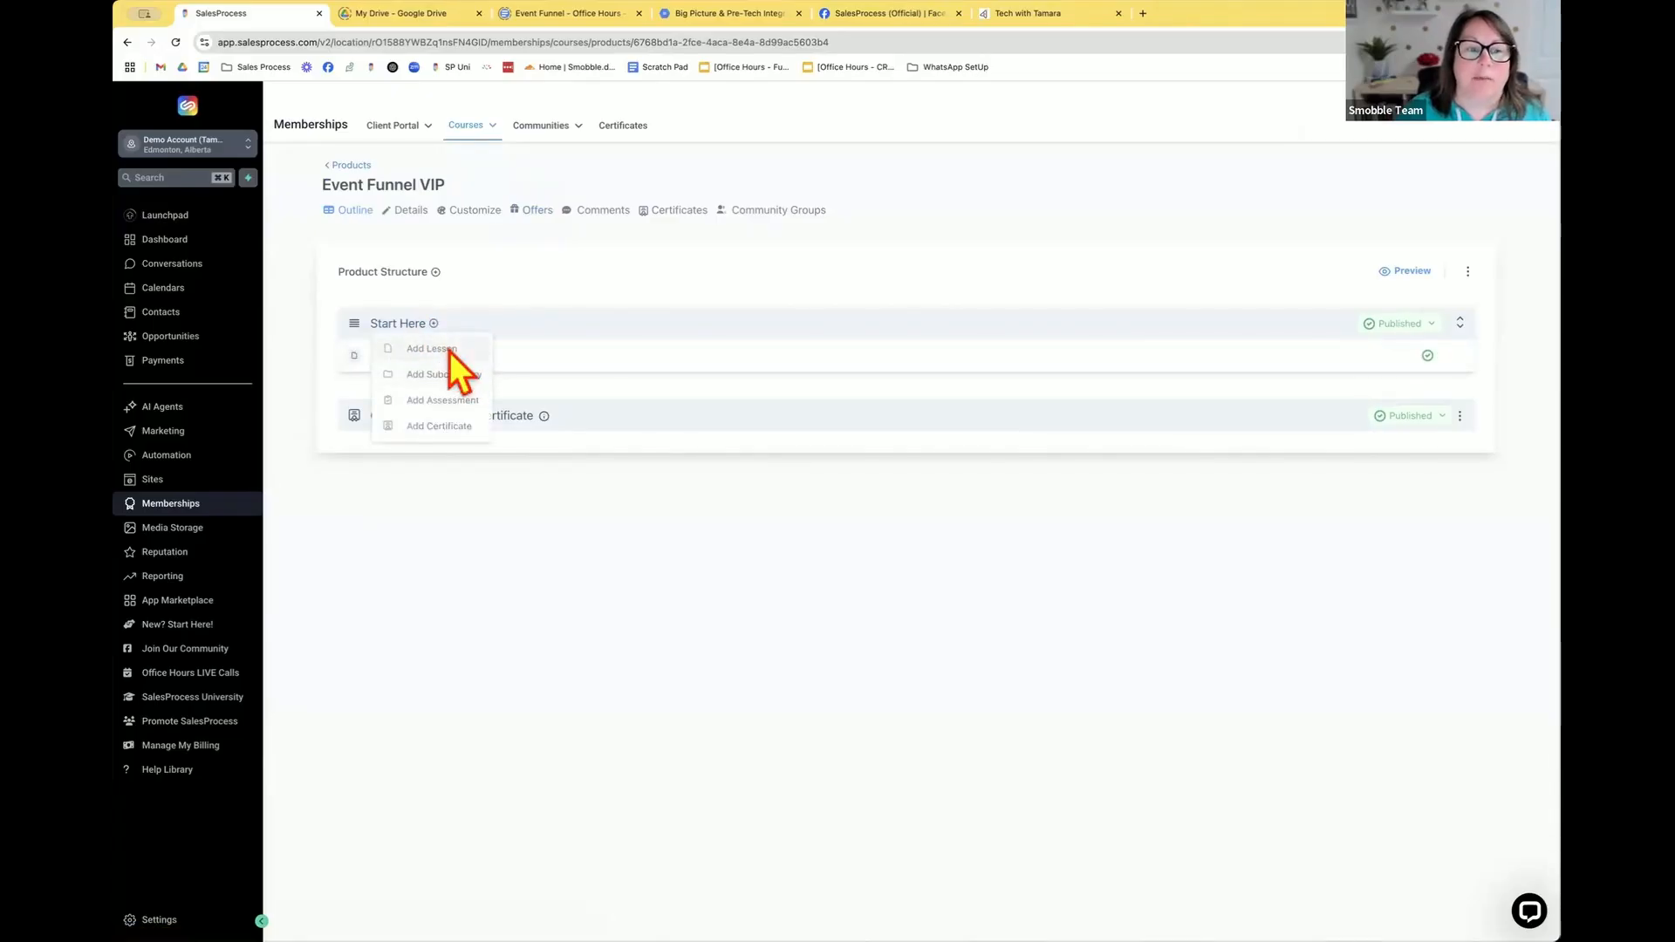
left_click(450, 351)
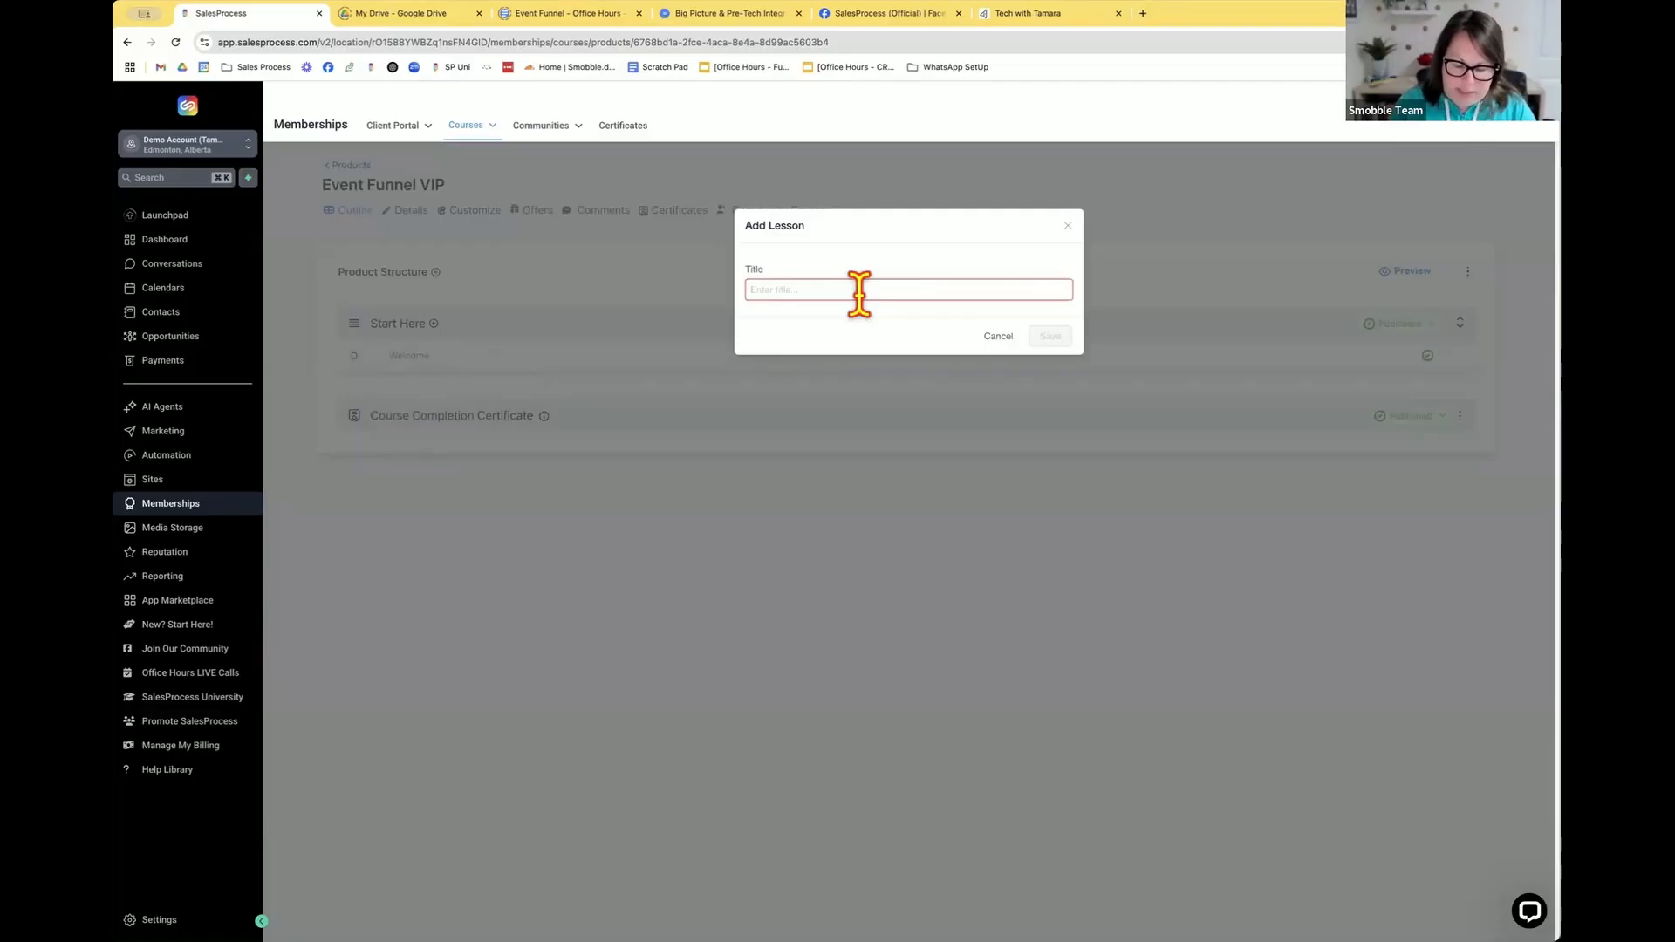
type("Lesson #1")
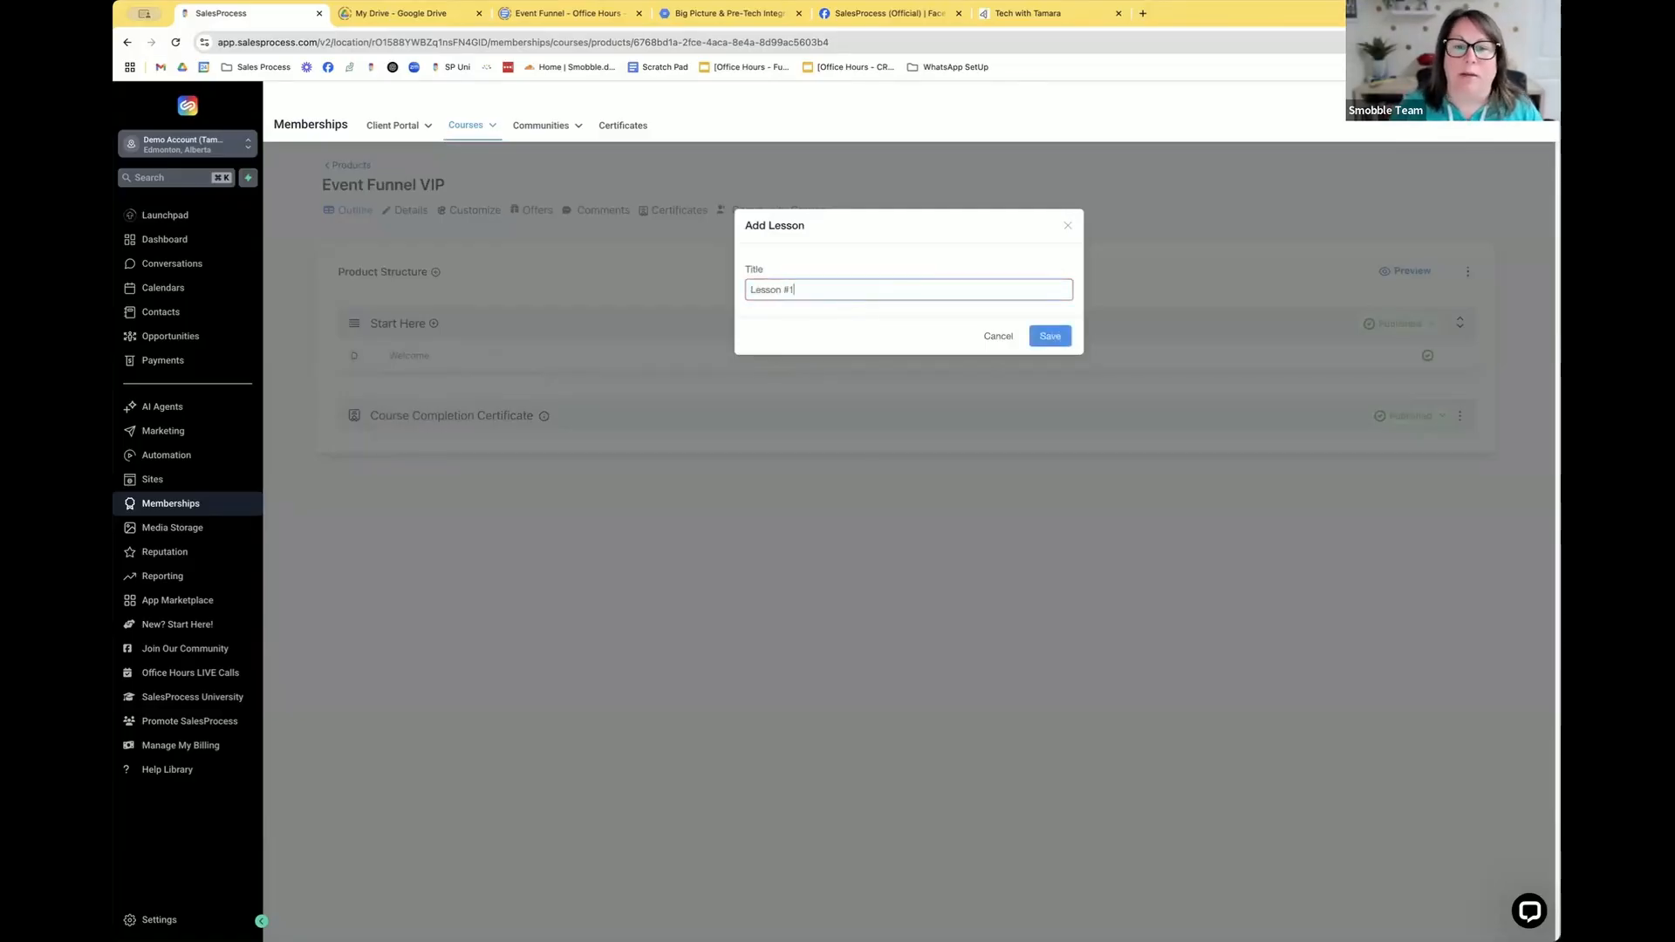
left_click(1049, 338)
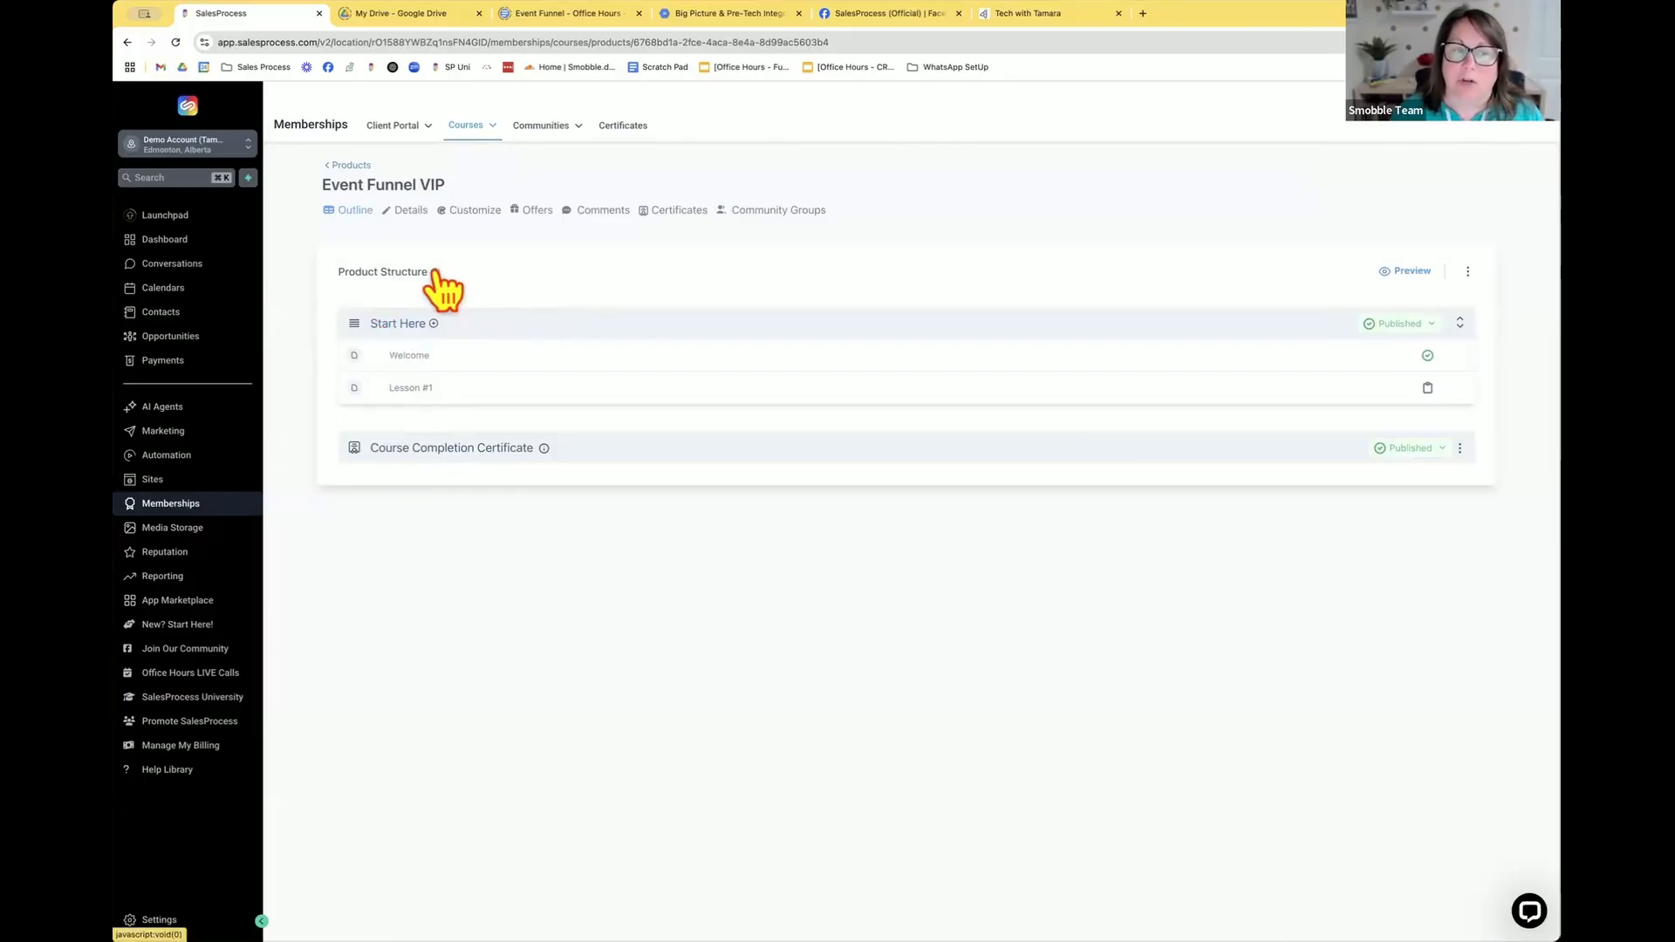
- Create a new category titled "Module #2" in the Event Funnel VIP product structure
left_click(435, 272)
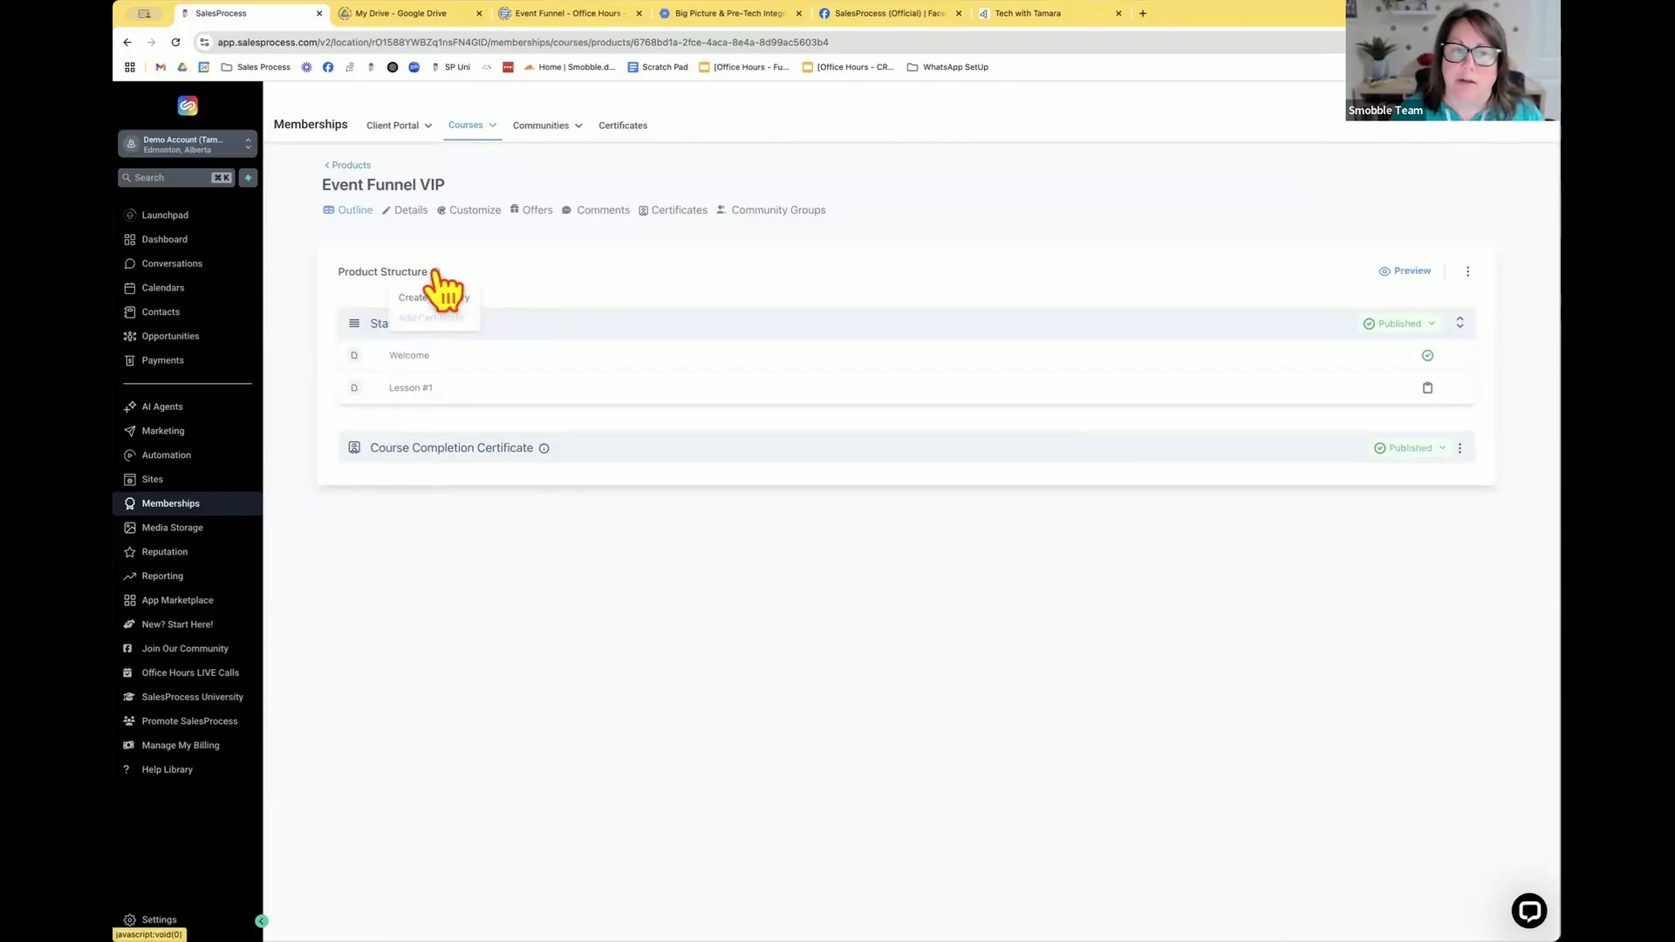
left_click(459, 299)
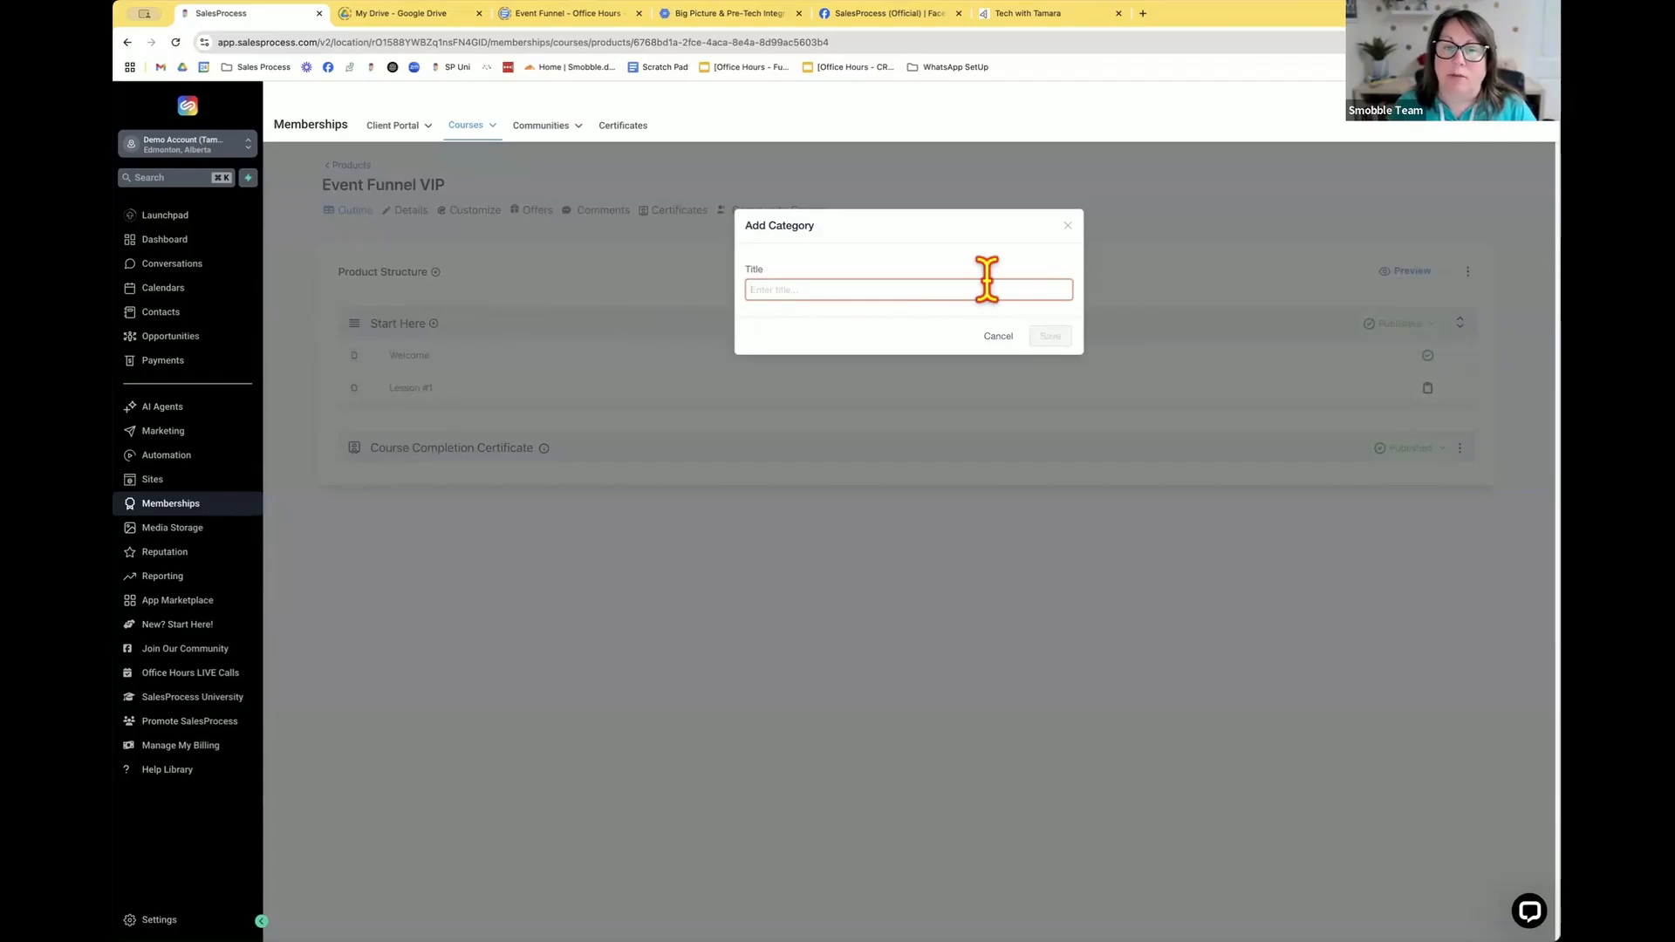
type("Module")
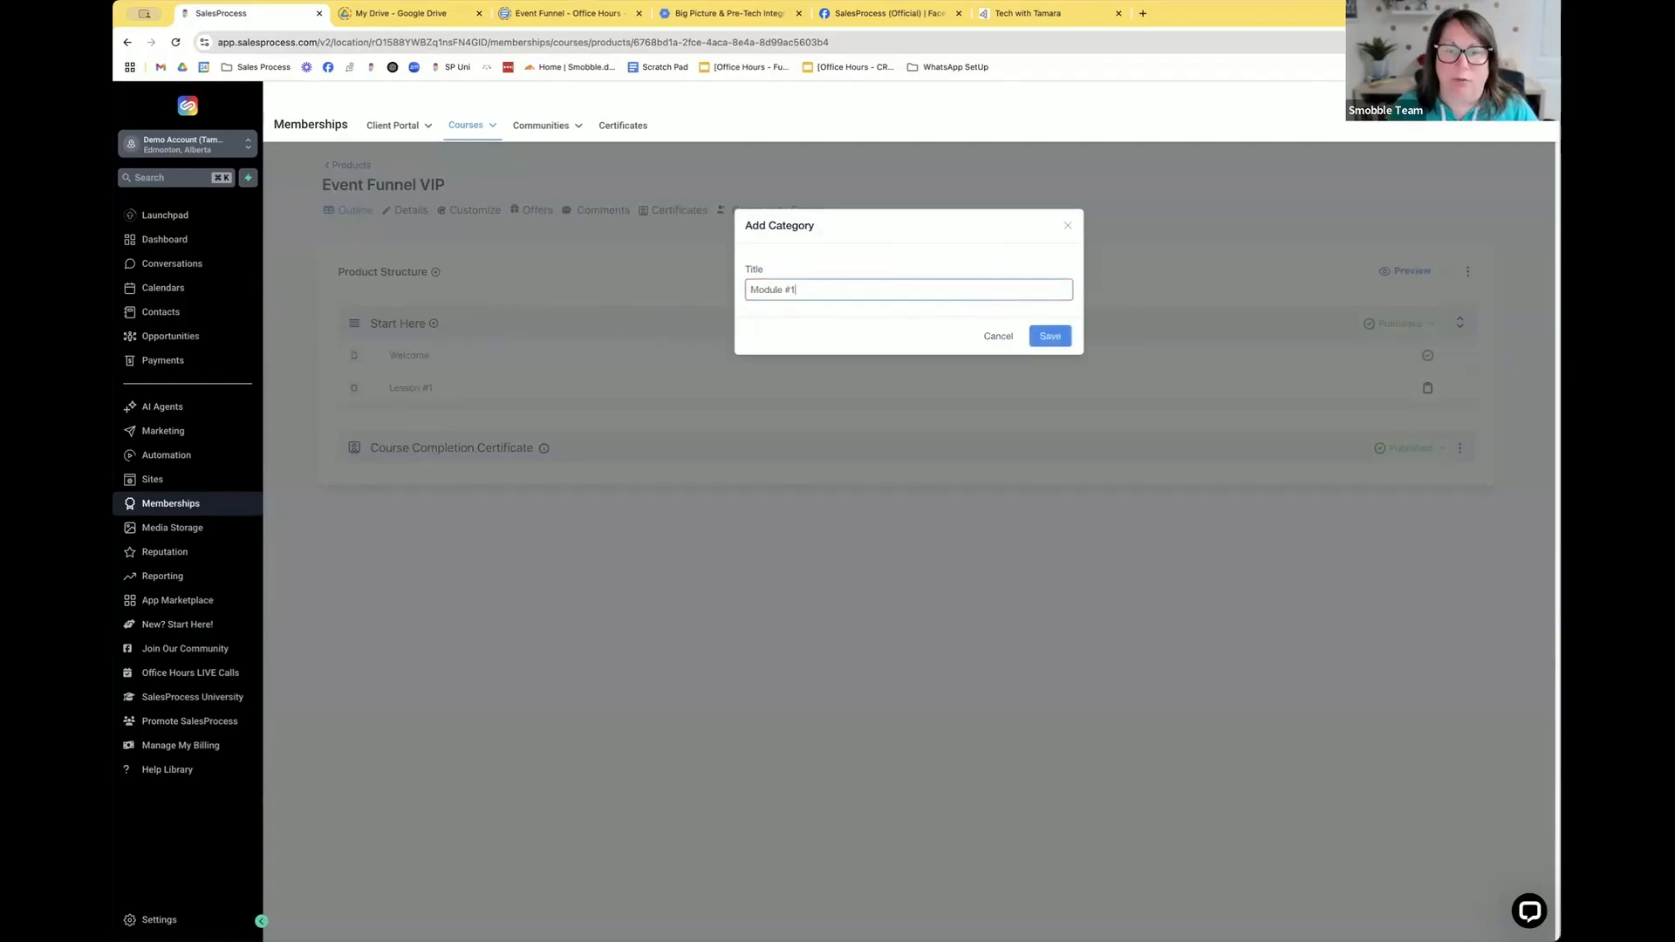
type(" #1")
key("BackSpace")
type("2")
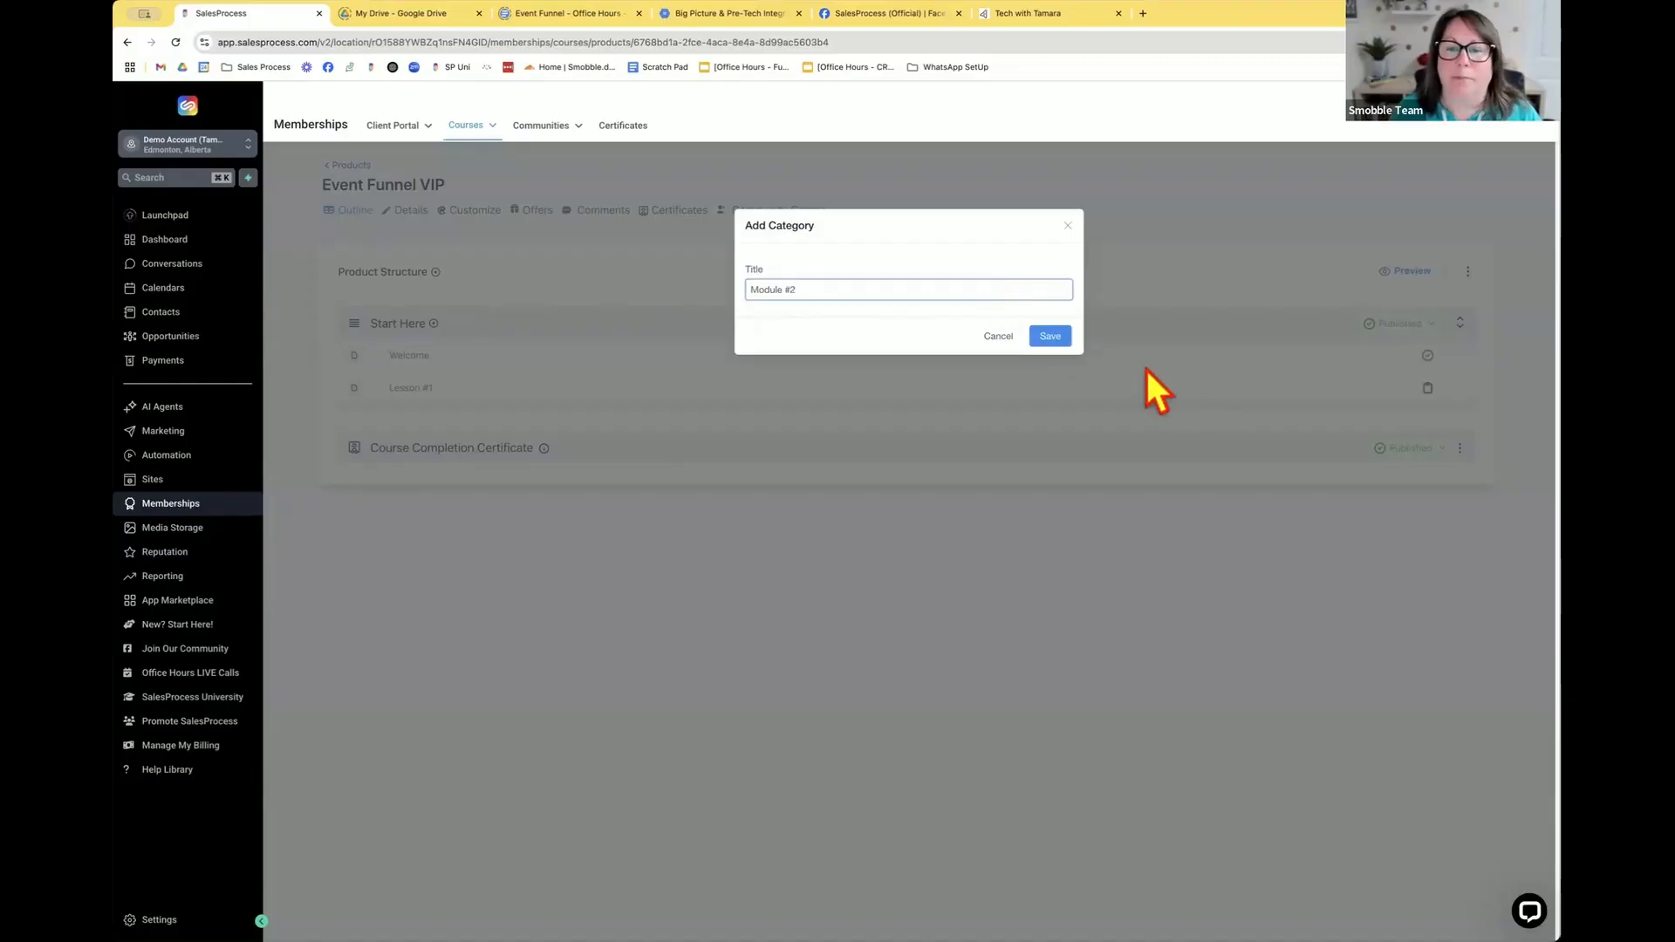
left_click(1052, 337)
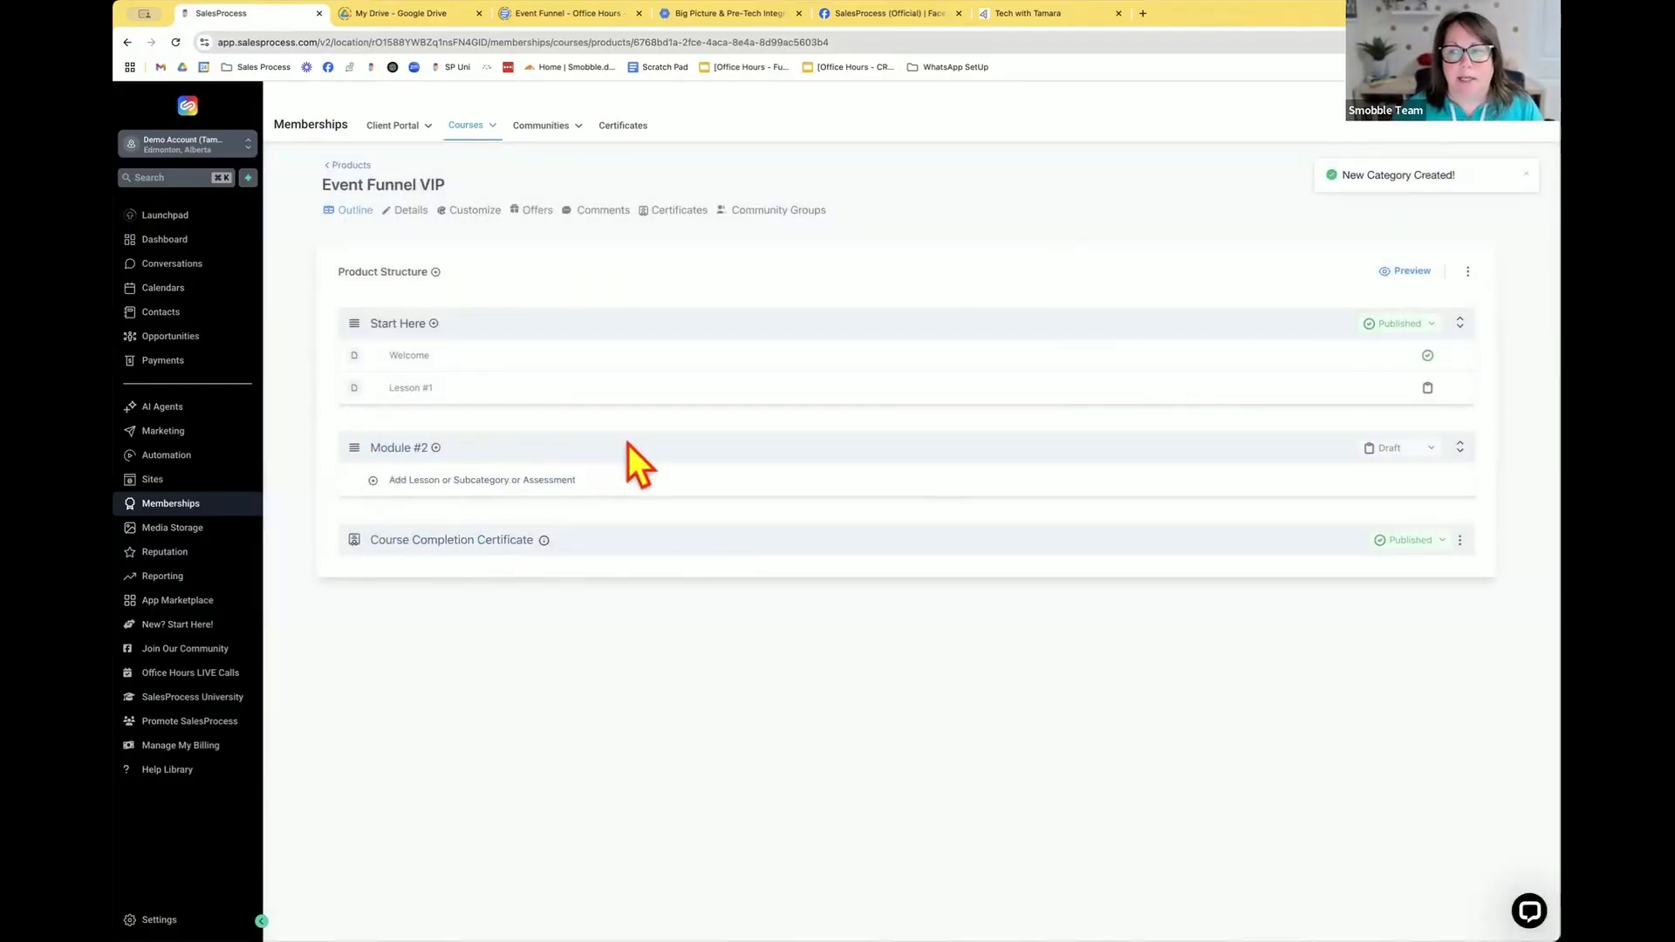
- Add a lesson titled "Lesson #2" to the Module #2 category
left_click(462, 482)
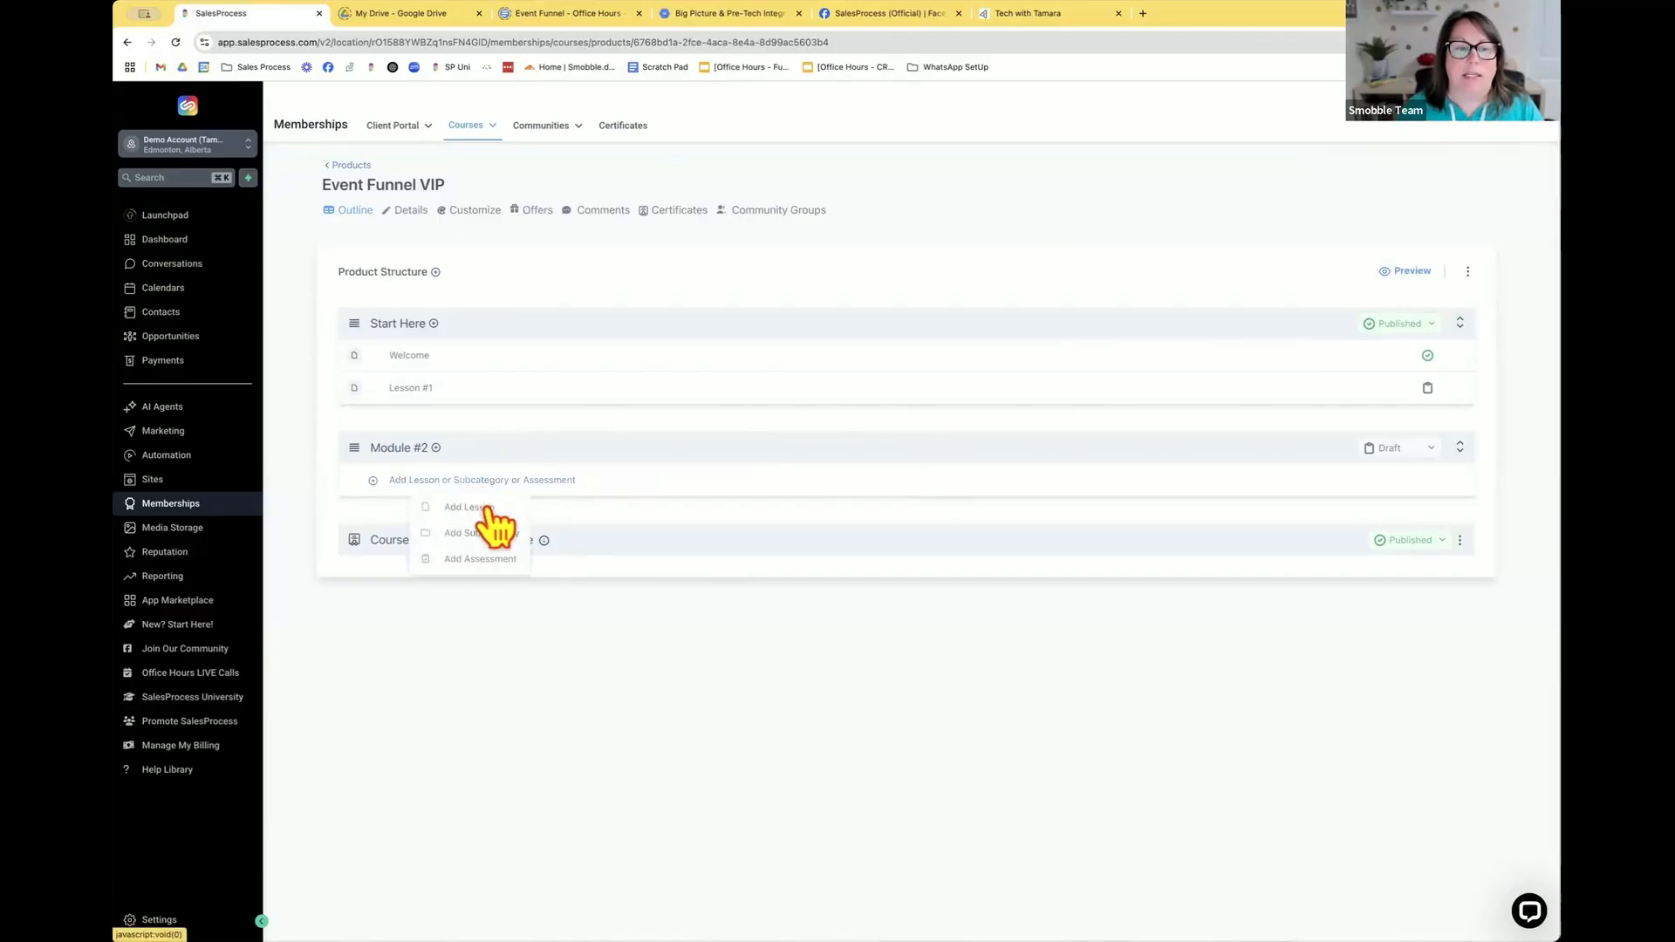
left_click(485, 507)
left_click(797, 291)
type("Les")
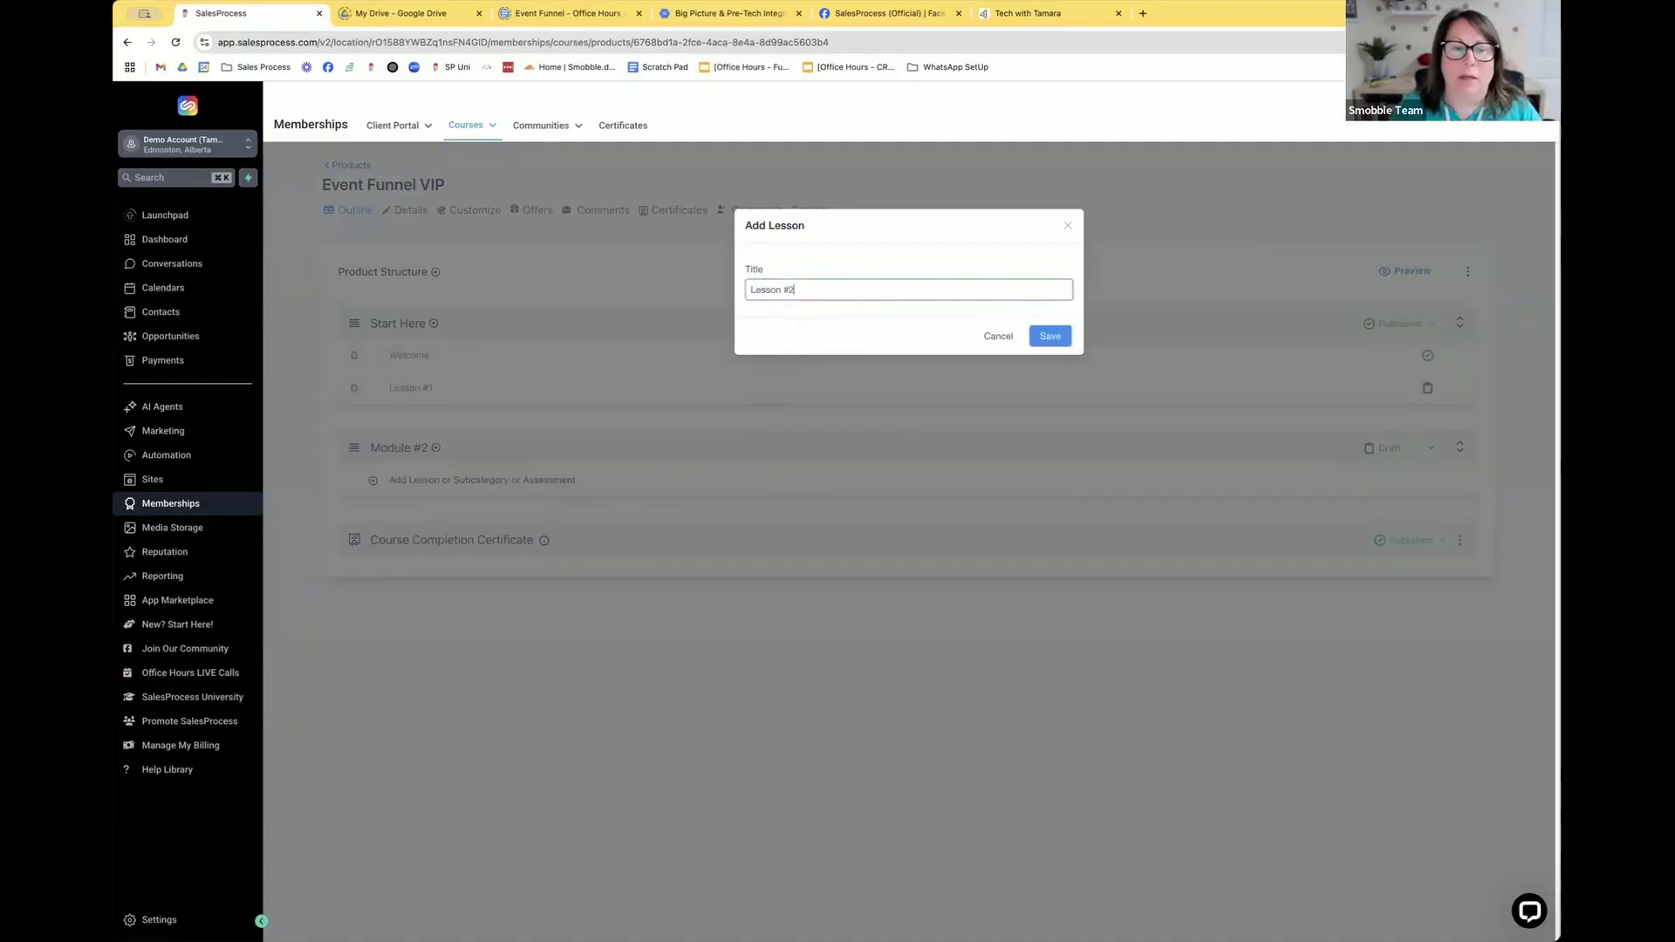
type("son #2")
left_click(1051, 336)
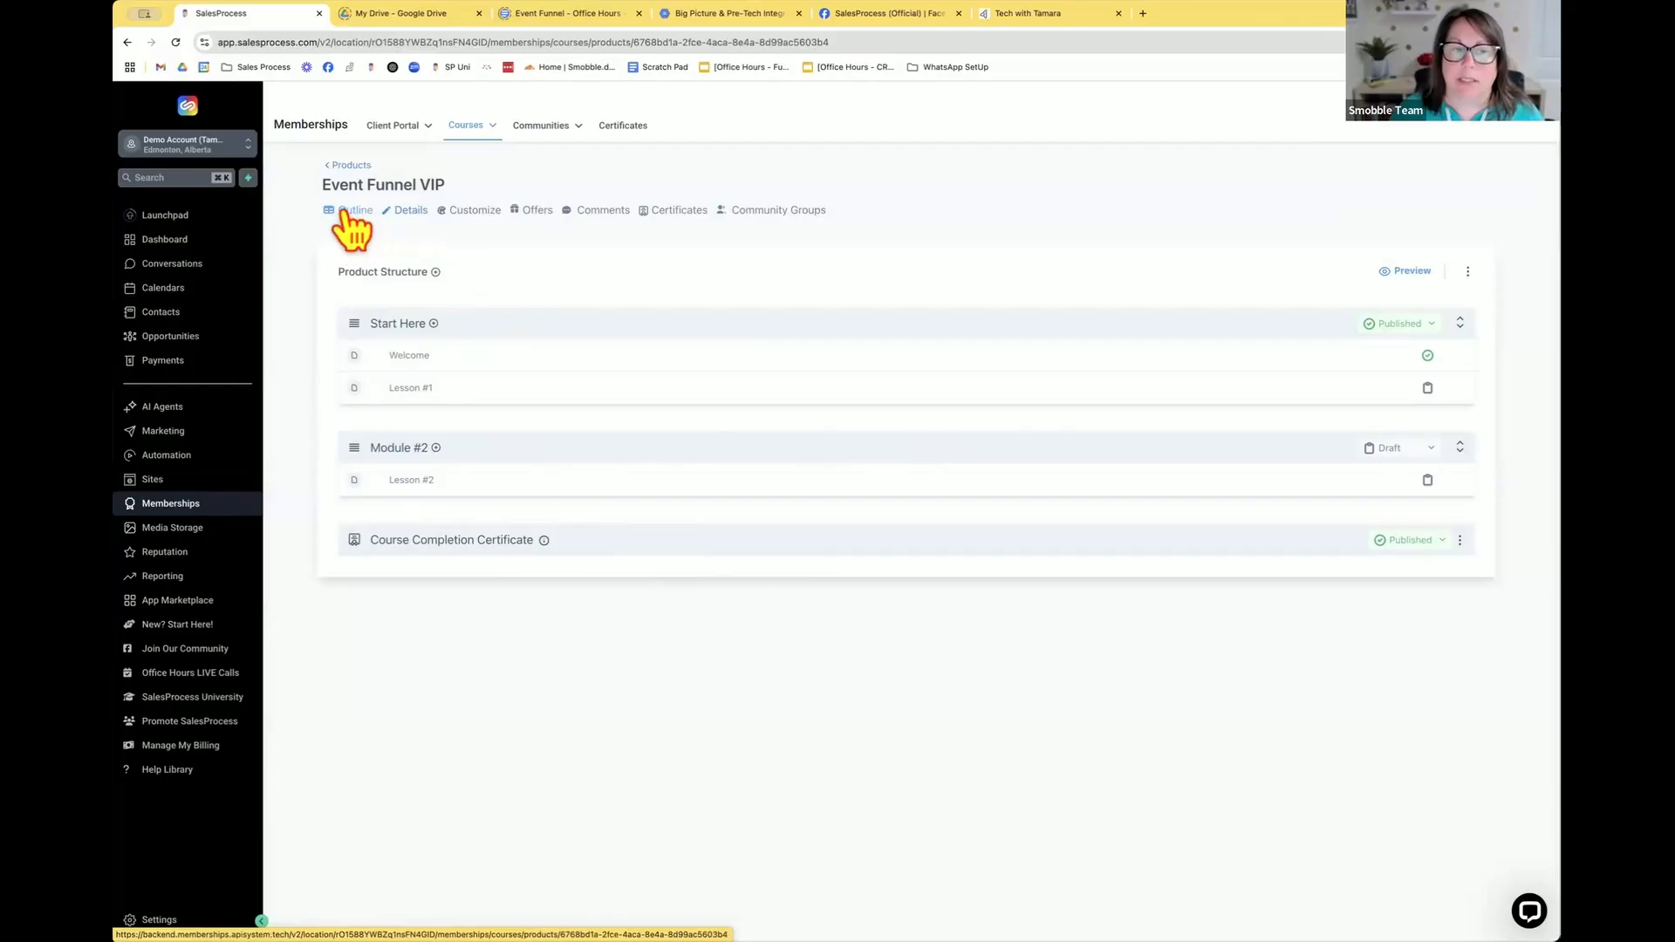
- Open the Event Funnel VIP product details and clear the Instructor heading in the Customization section
left_click(407, 213)
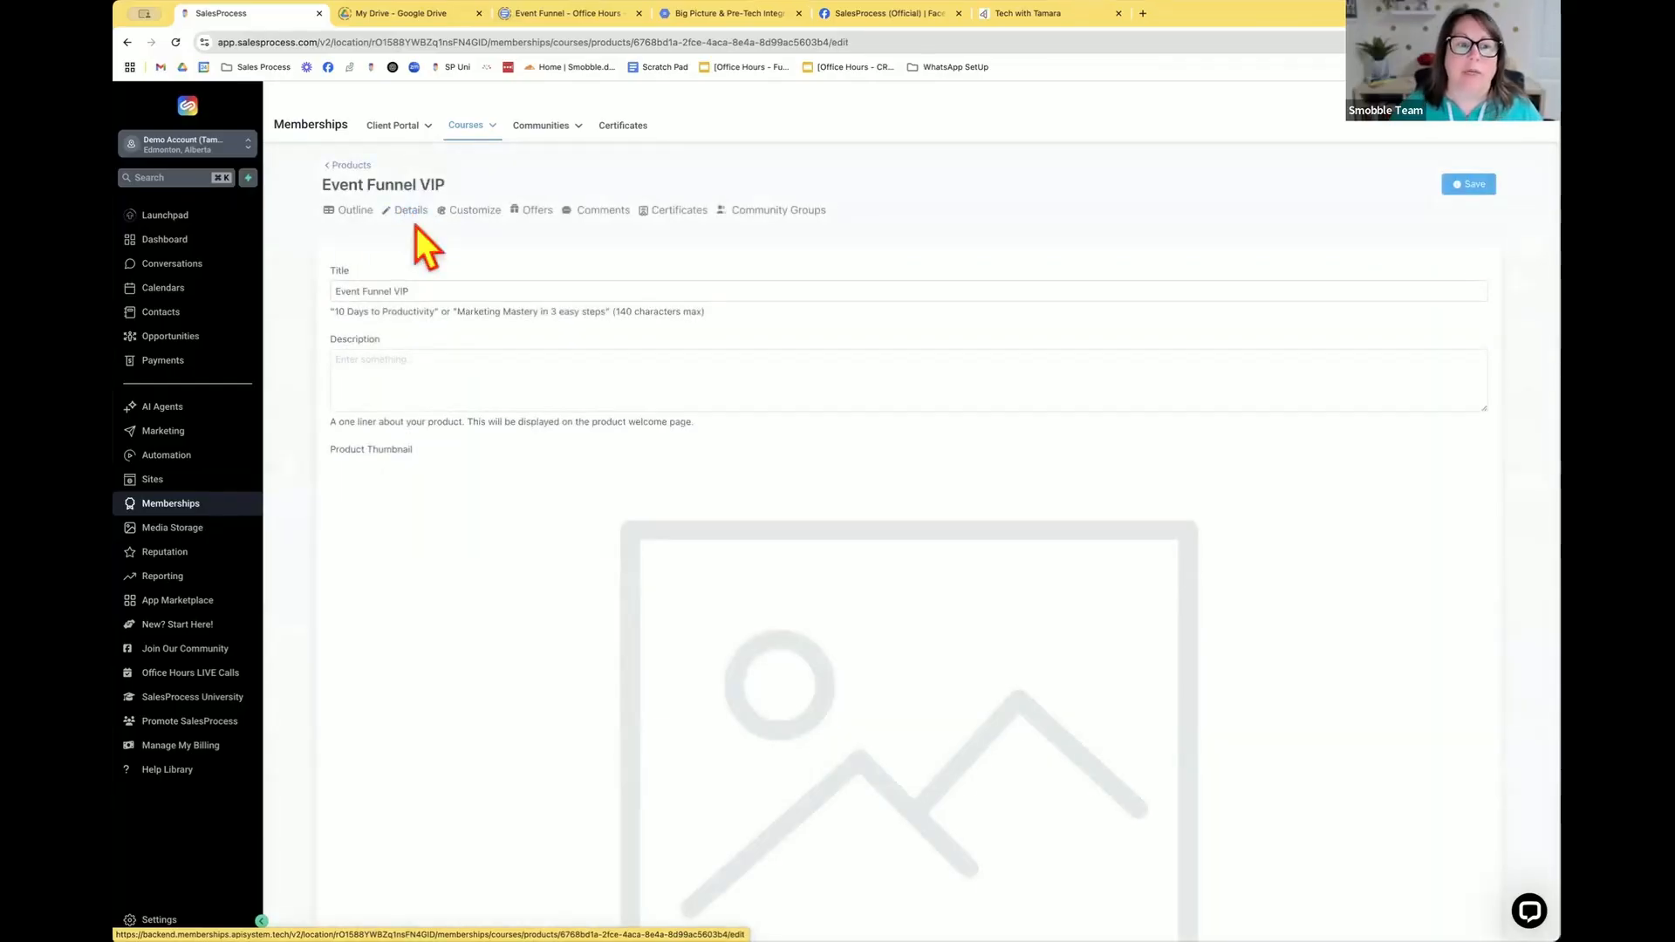
scroll(681, 407, "down", 3)
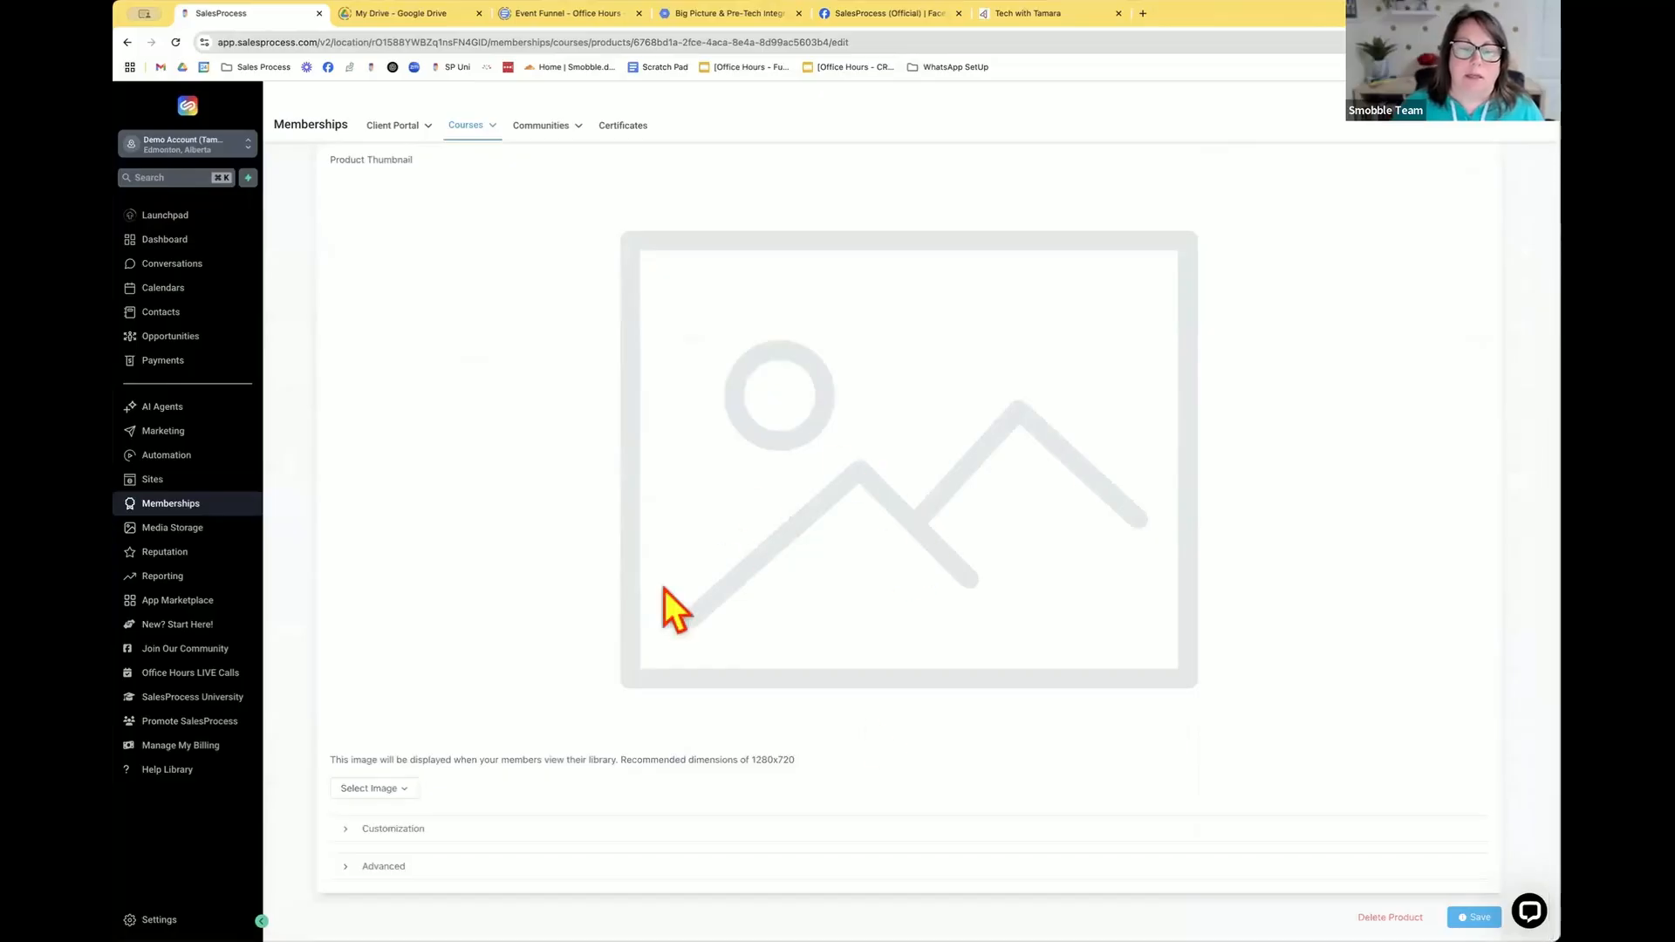
left_click(393, 829)
scroll(456, 845, "down", 5)
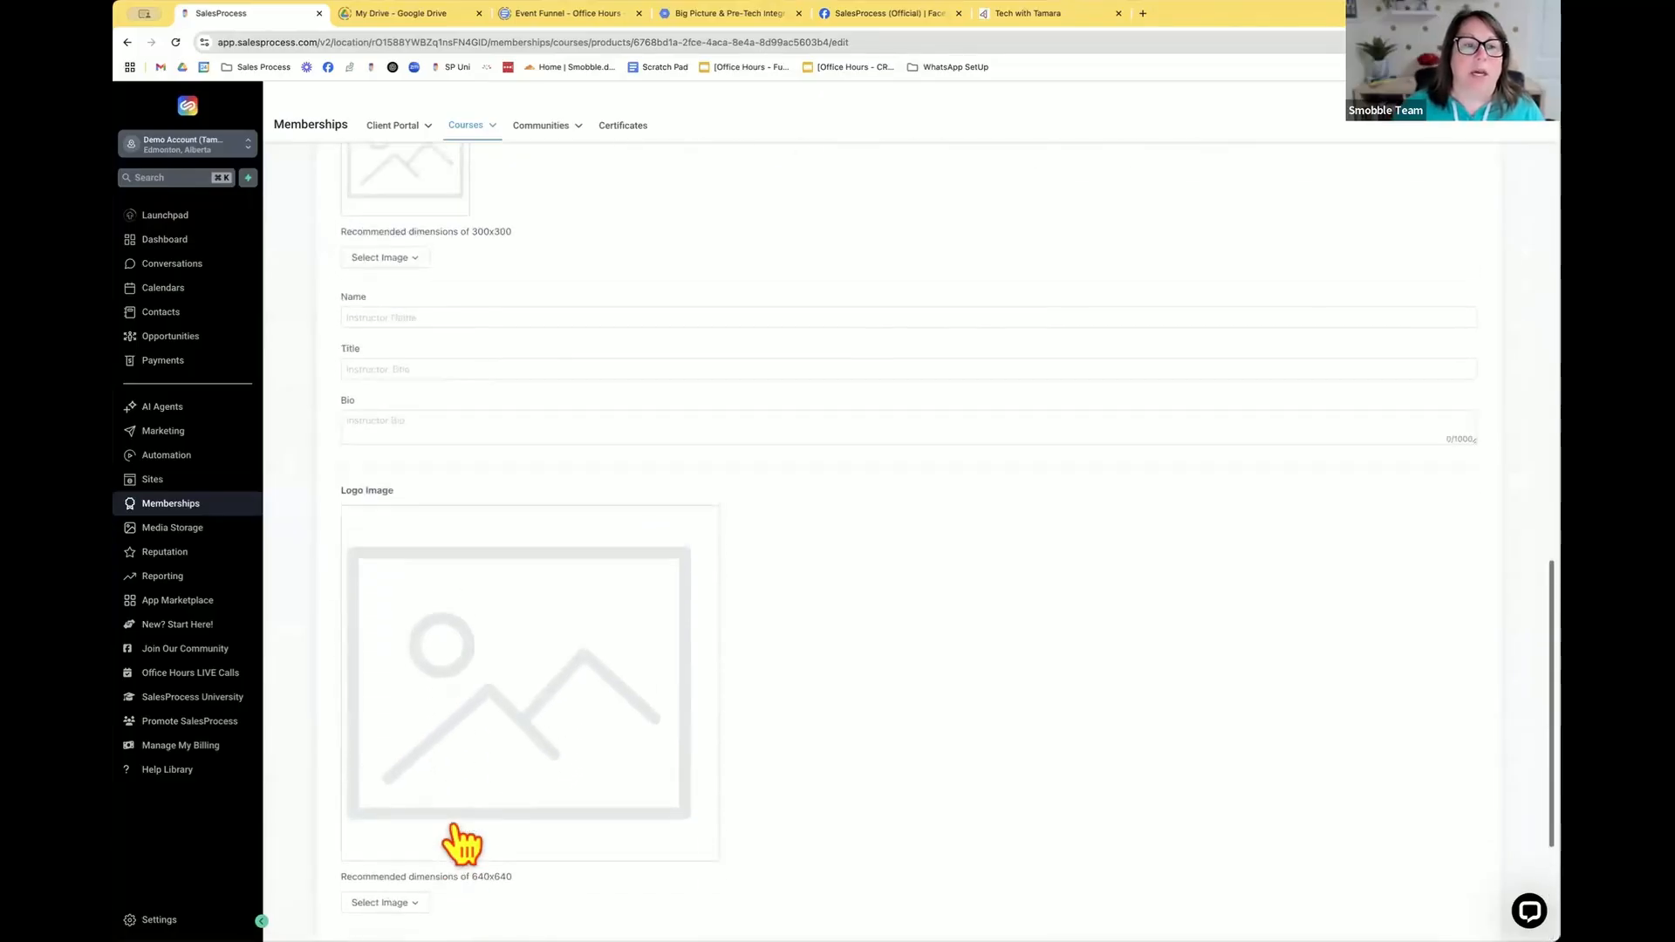
scroll(459, 842, "up", 5)
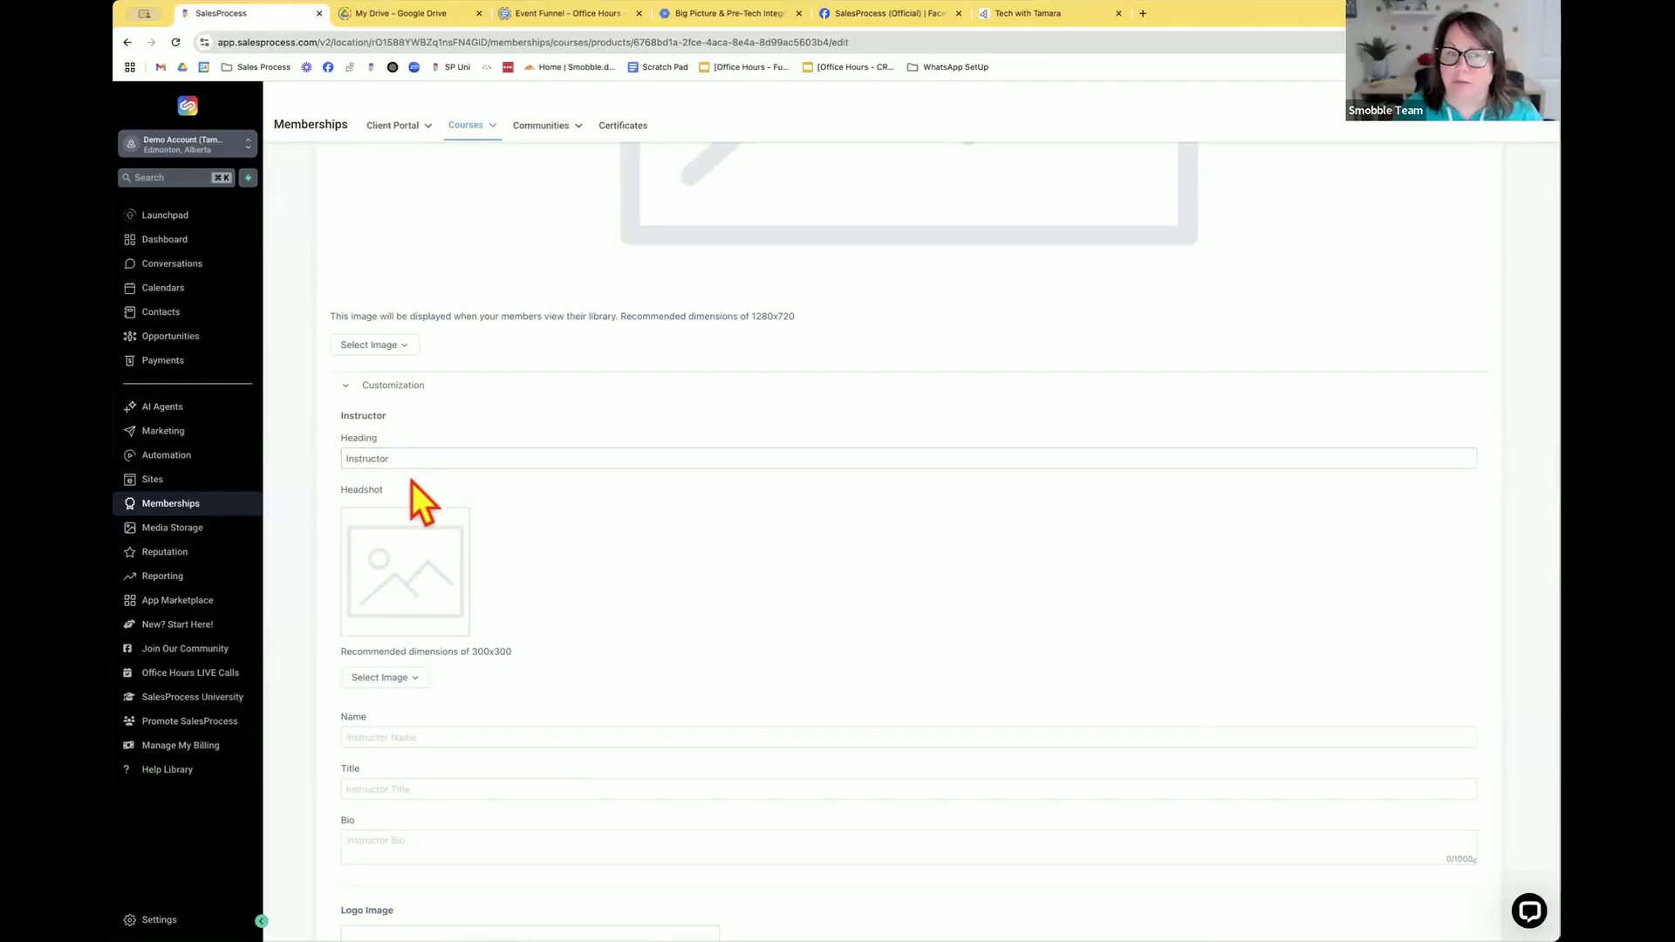
left_click(392, 460)
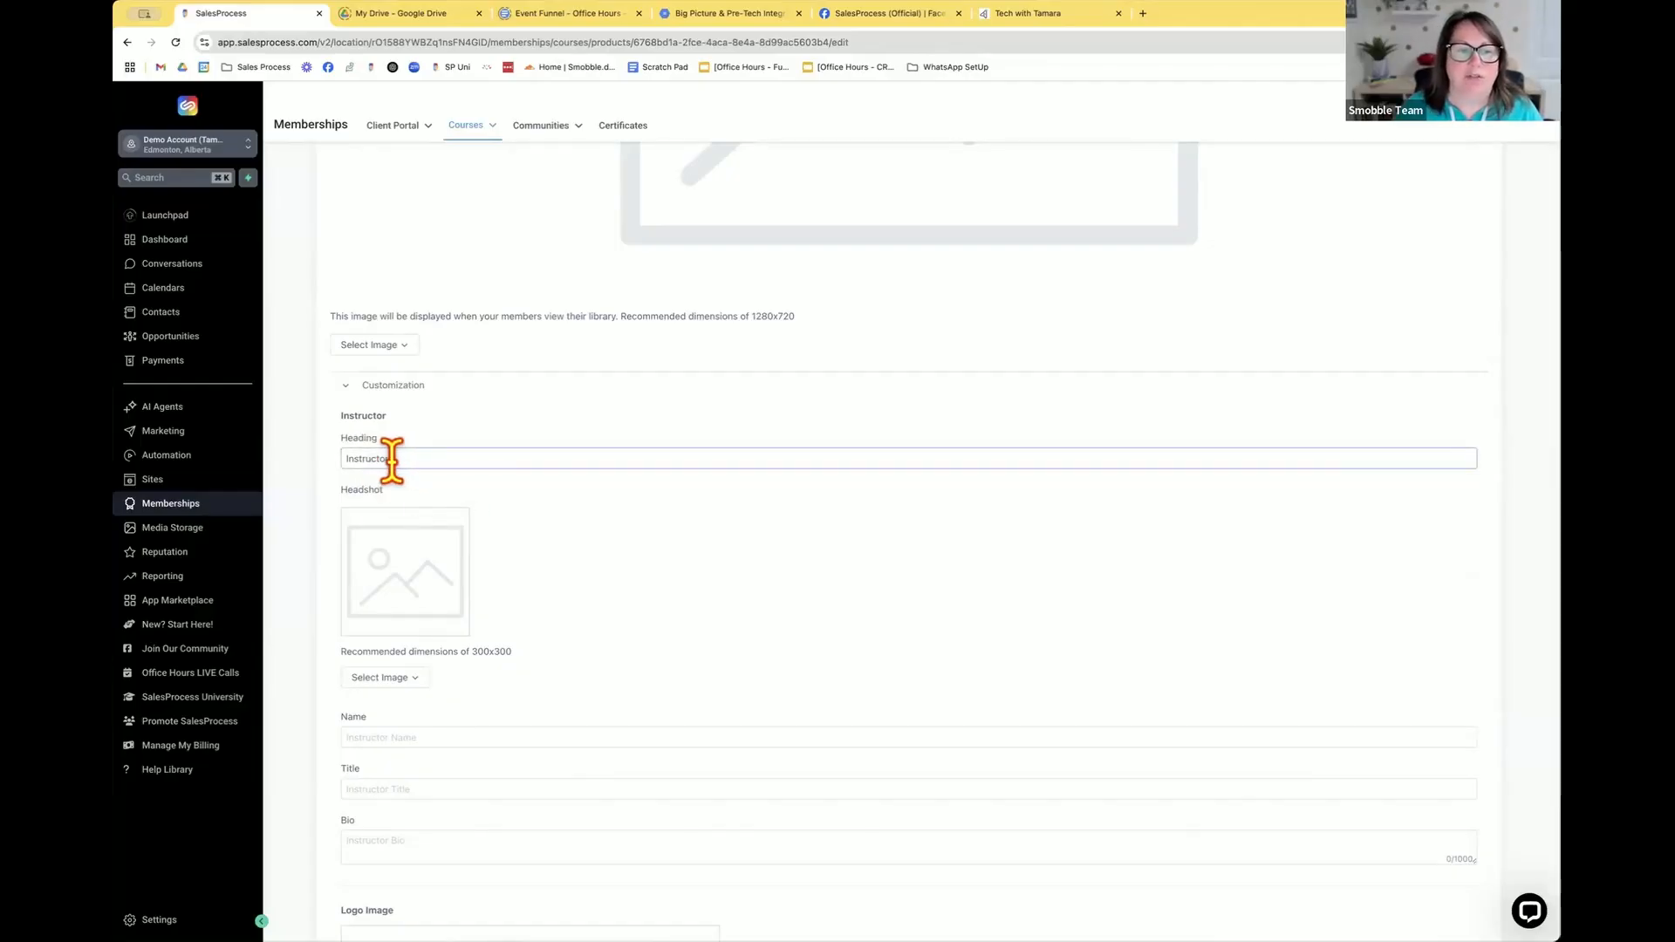
left_click_drag(390, 460, 300, 463)
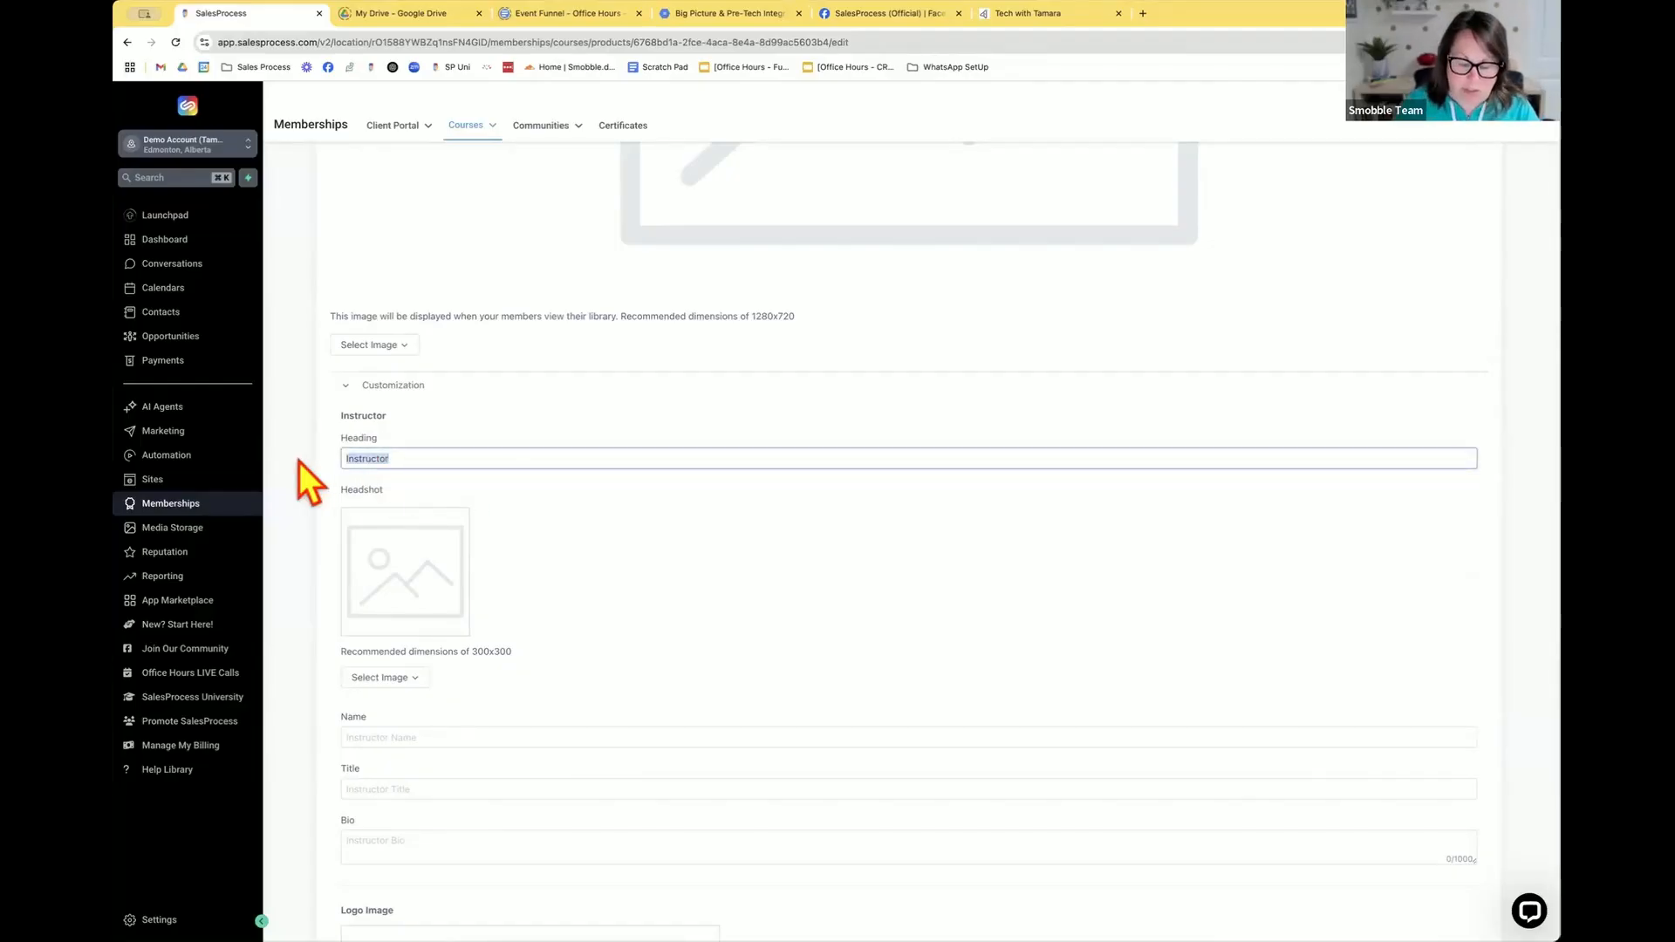
type("Eve")
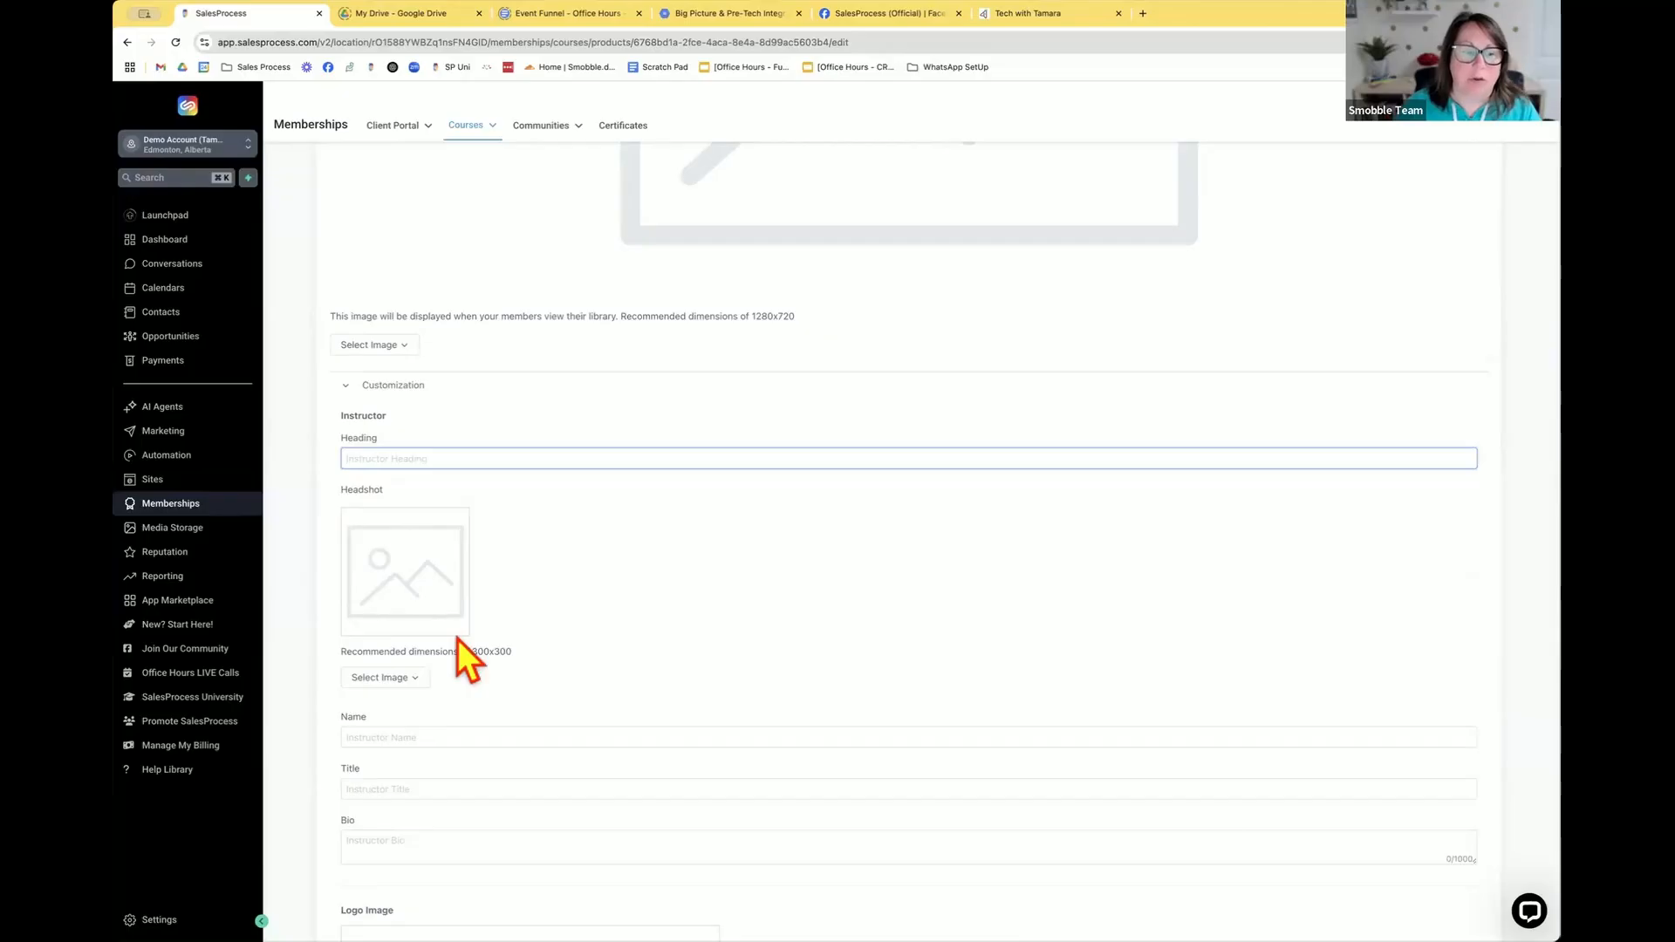
- Review the instructor, logo, favicon and Advanced code settings, and save the product details
scroll(457, 639, "down", 2)
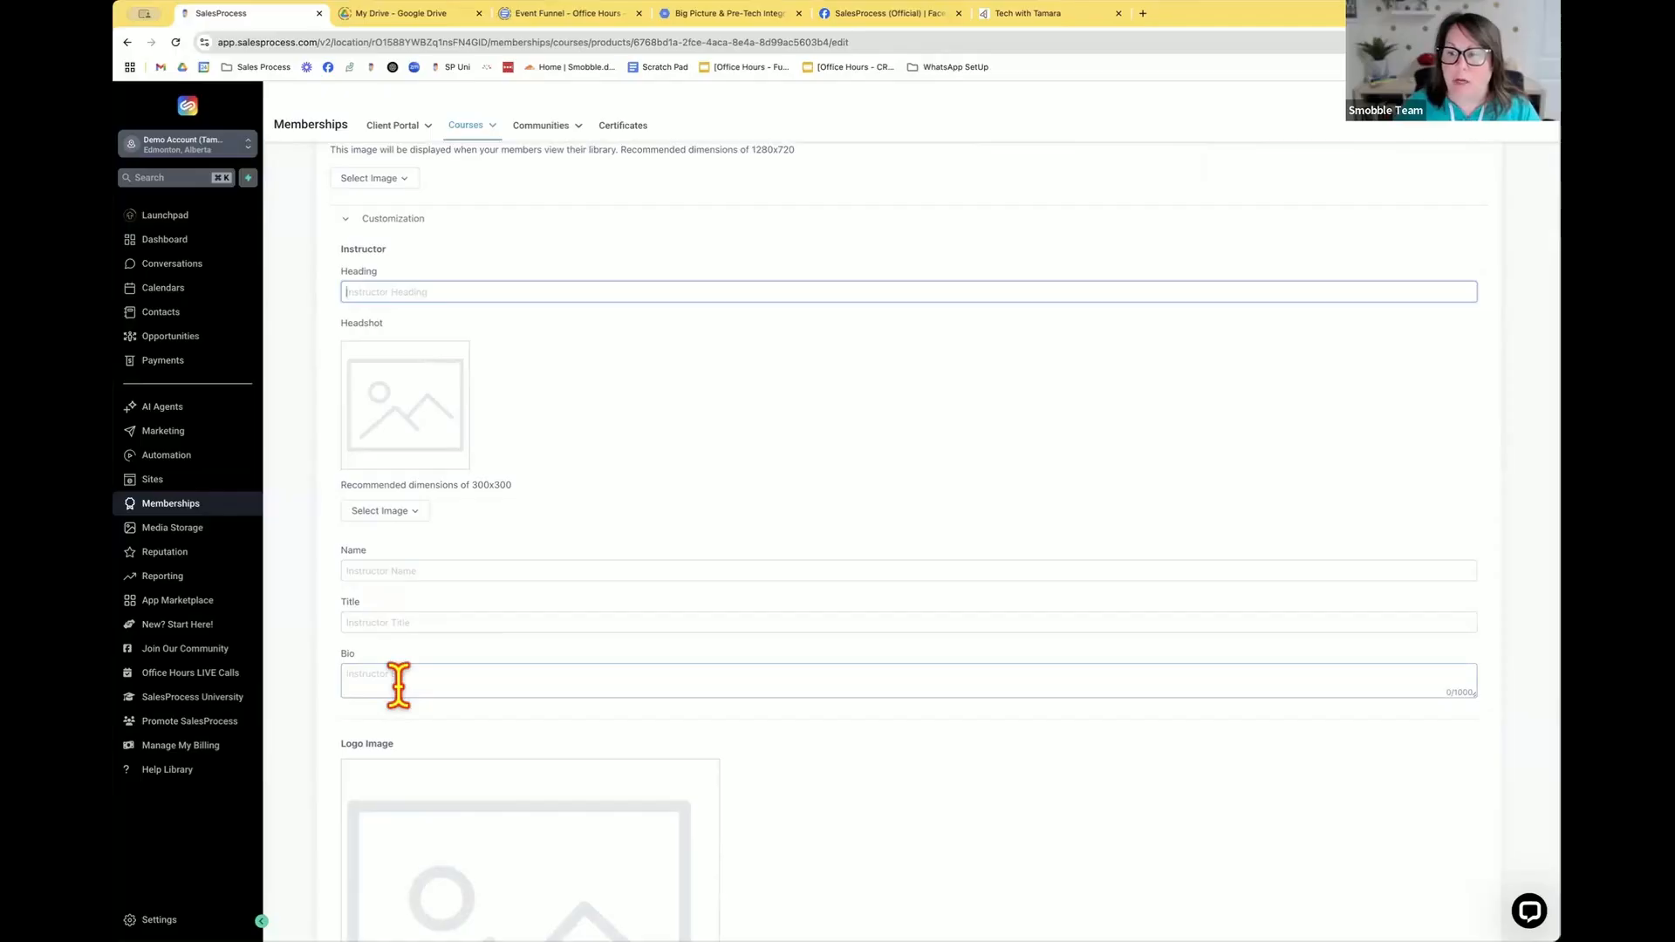
scroll(398, 685, "down", 5)
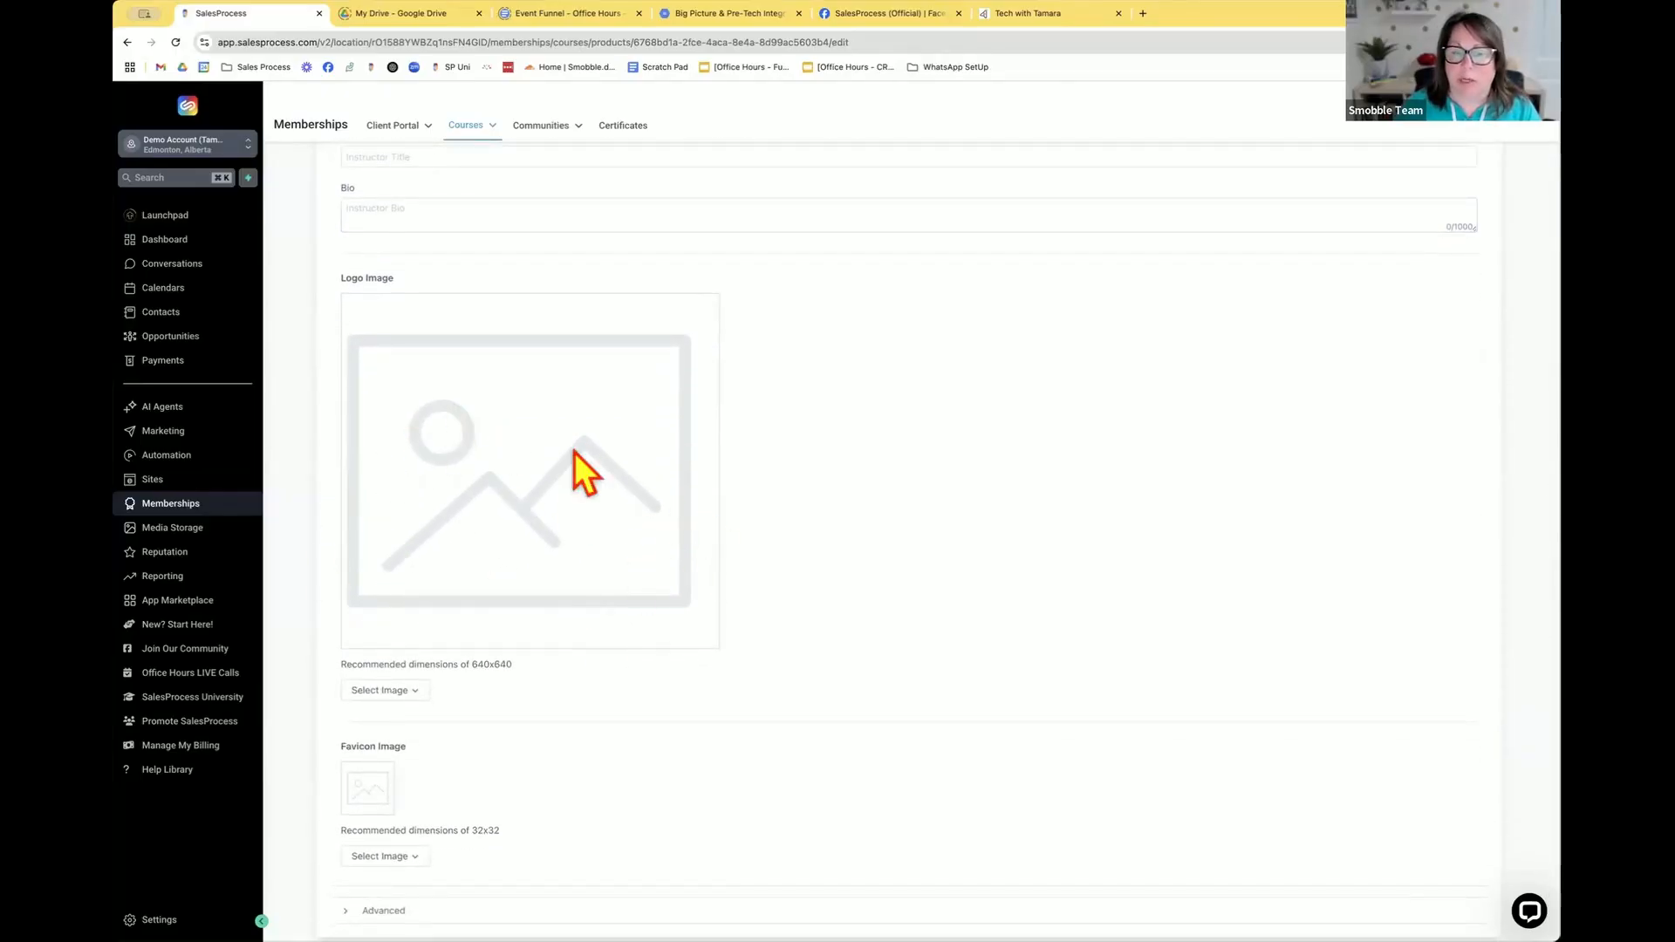
scroll(568, 547, "down", 1)
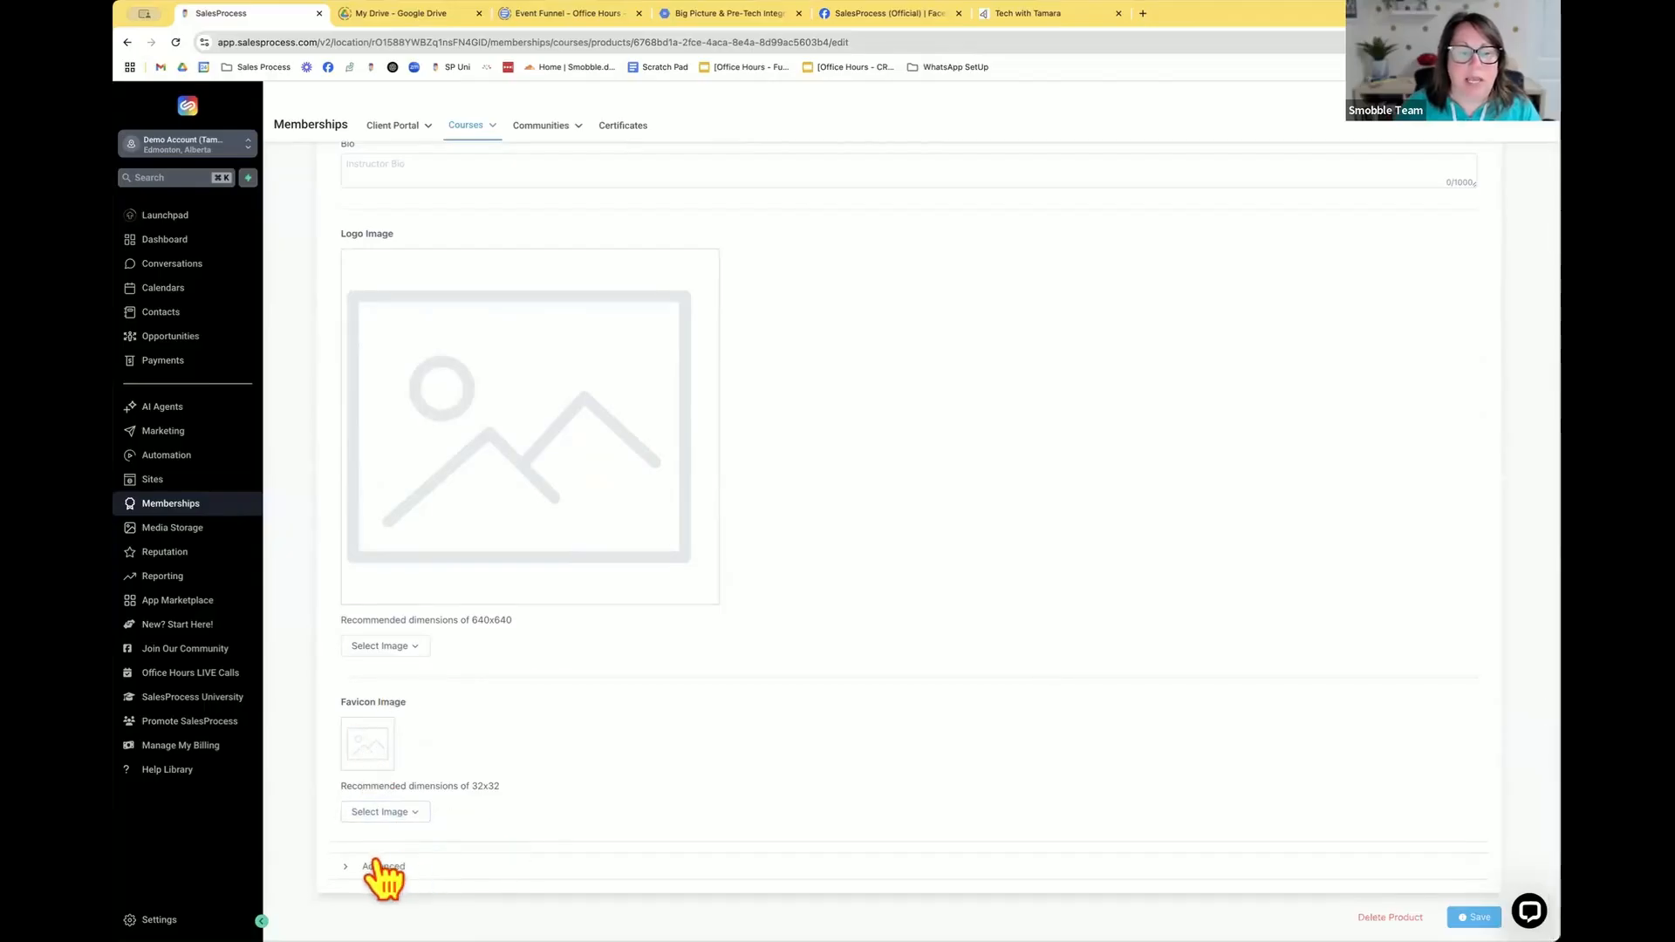
left_click(527, 859)
scroll(575, 811, "down", 8)
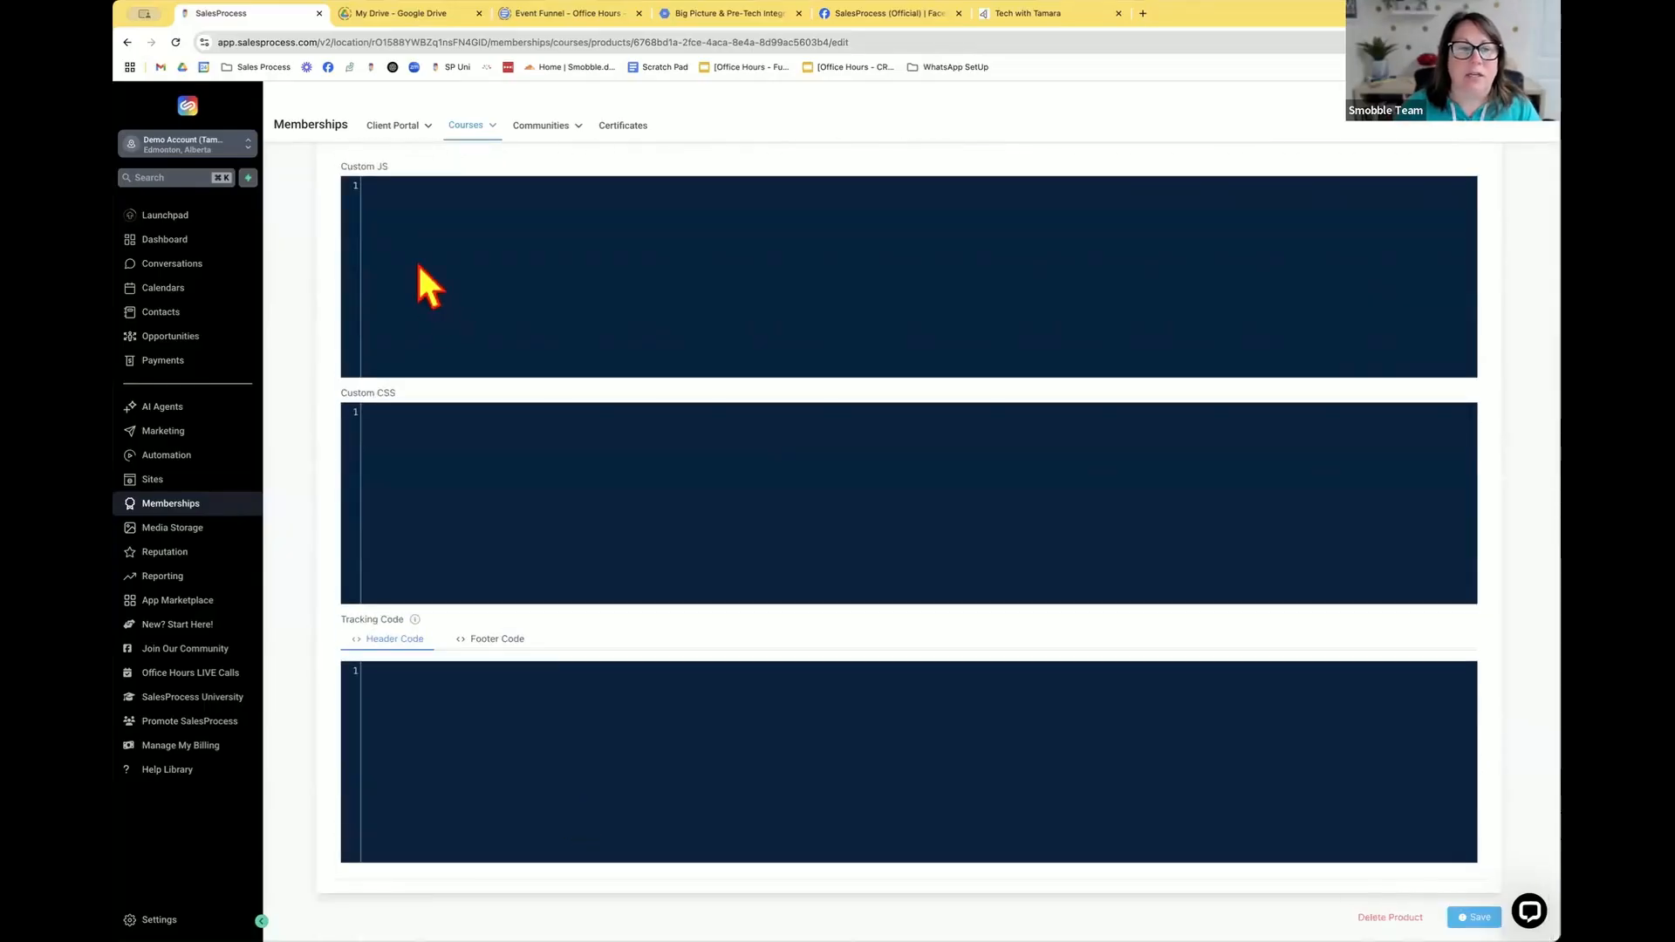
scroll(429, 295, "up", 1)
scroll(429, 294, "up", 1)
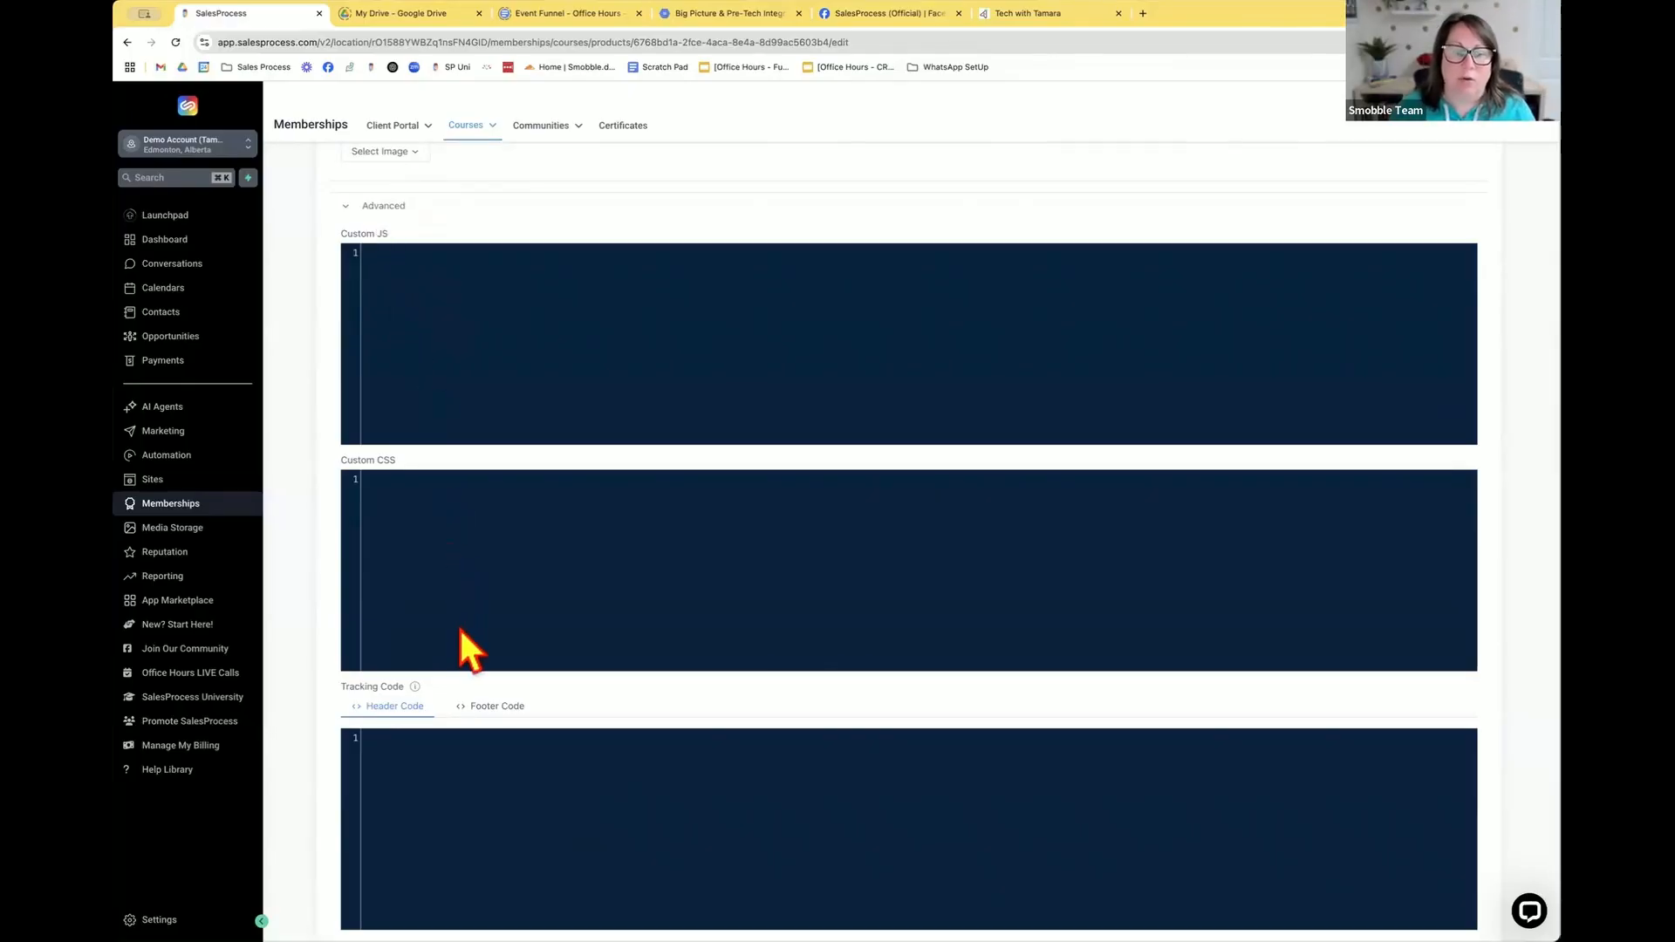
scroll(460, 630, "down", 2)
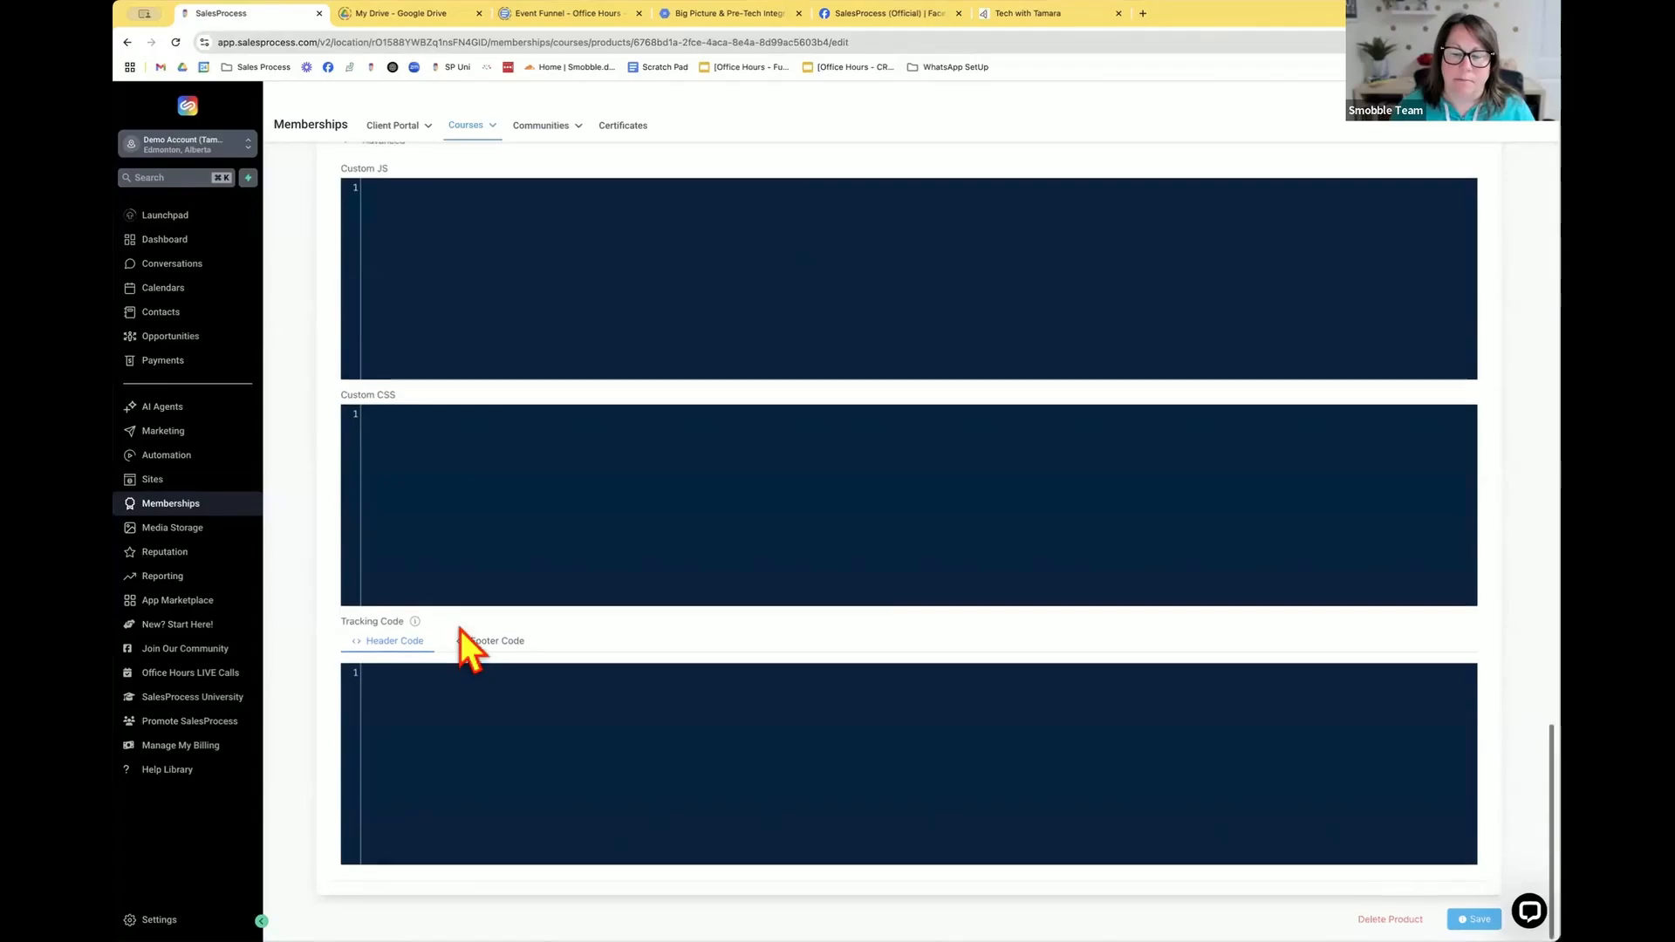
scroll(460, 630, "up", 20)
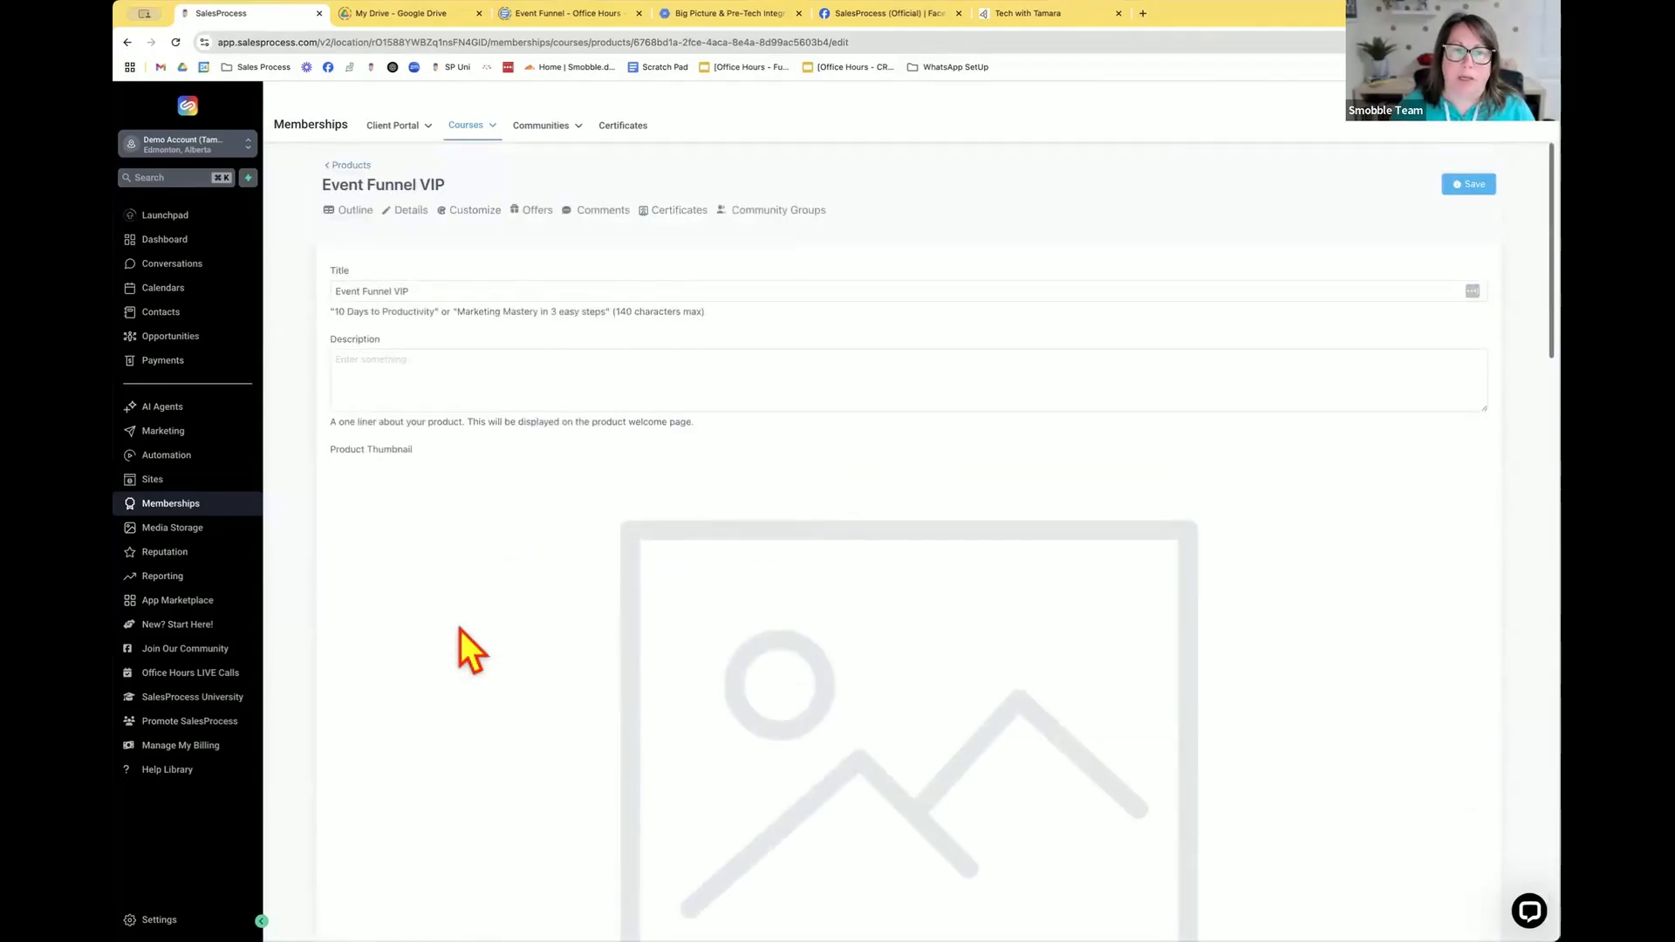
left_click(1469, 184)
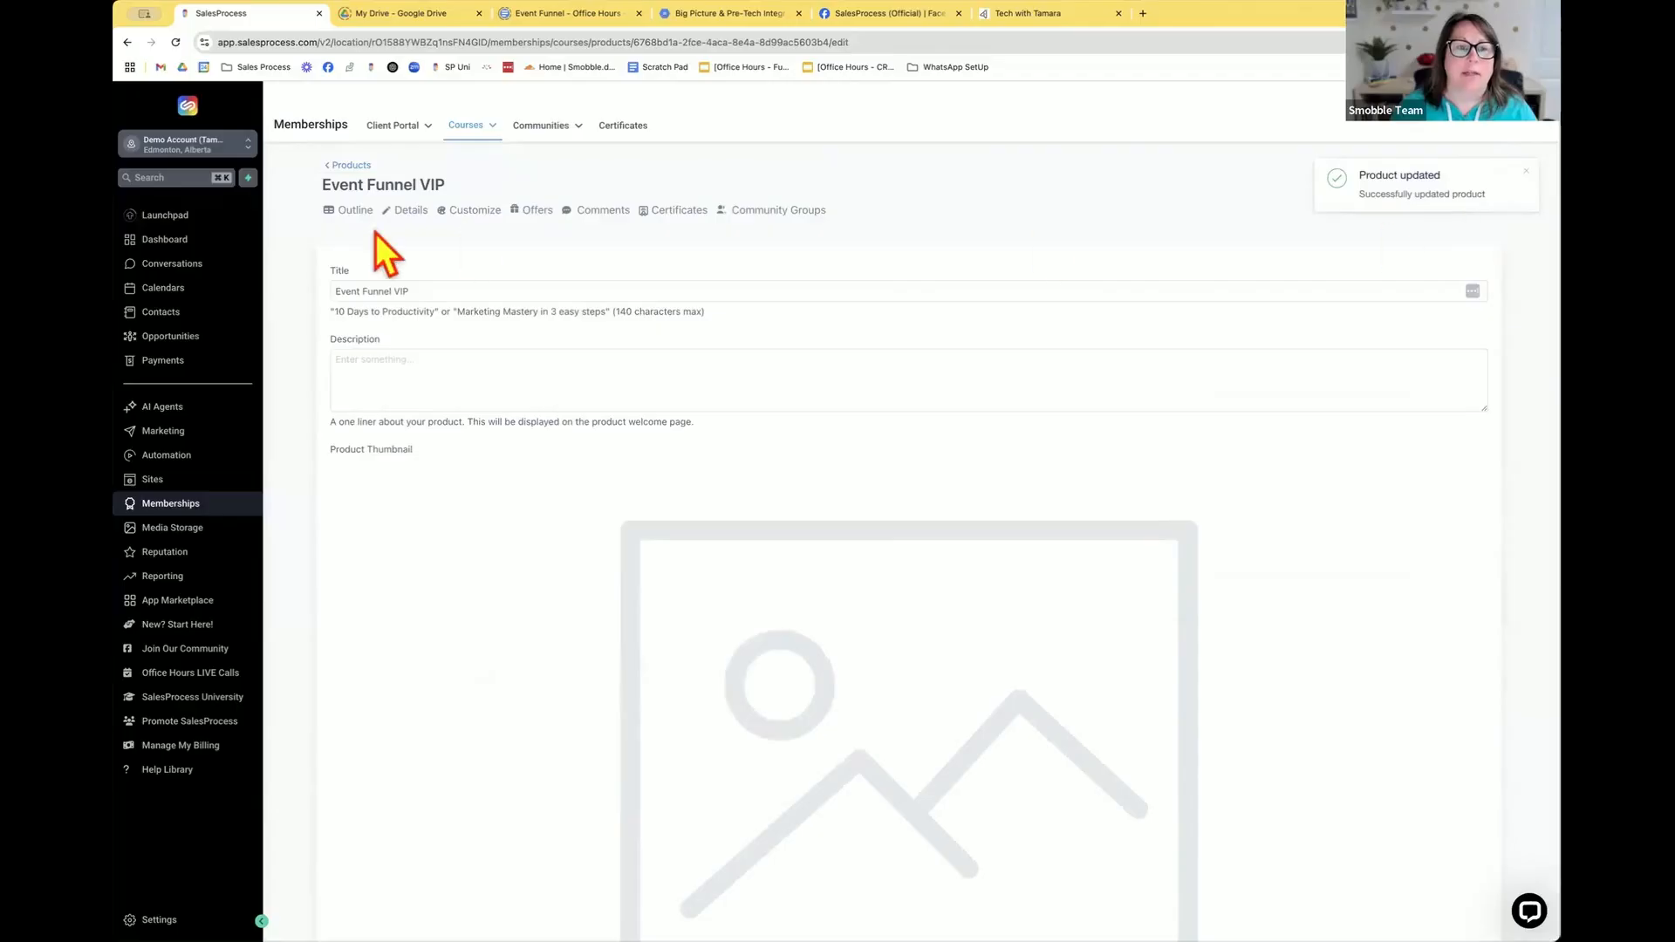
- Open the product's theme customization and preview the active Default Theme
left_click(473, 213)
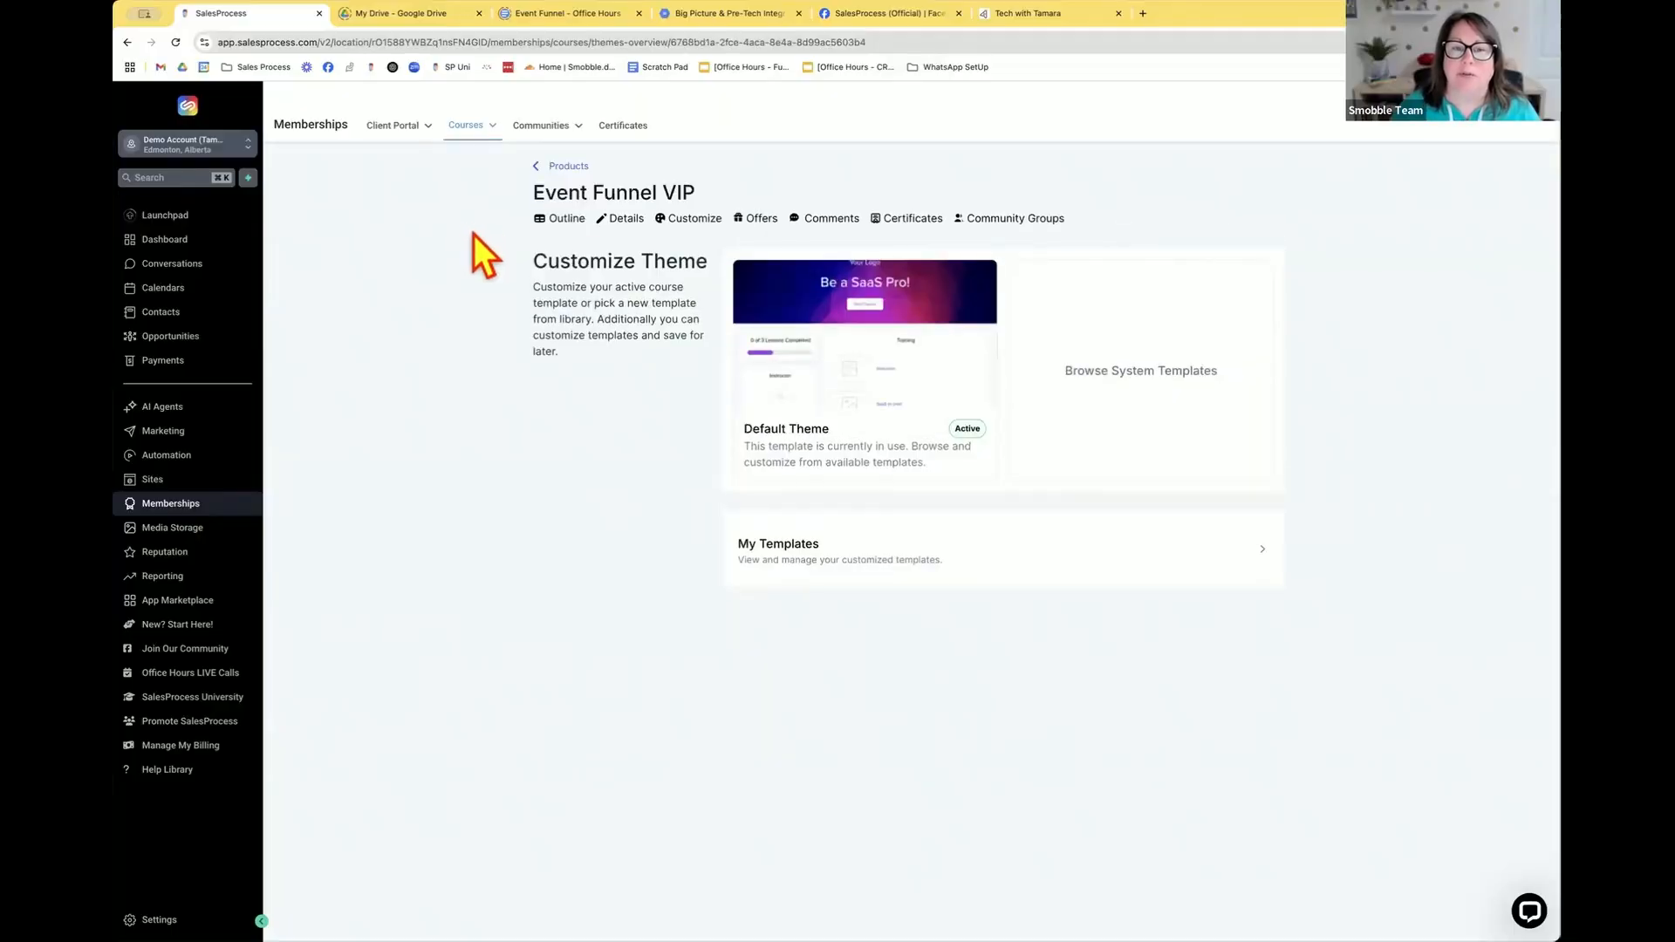
mouse_move(743, 319)
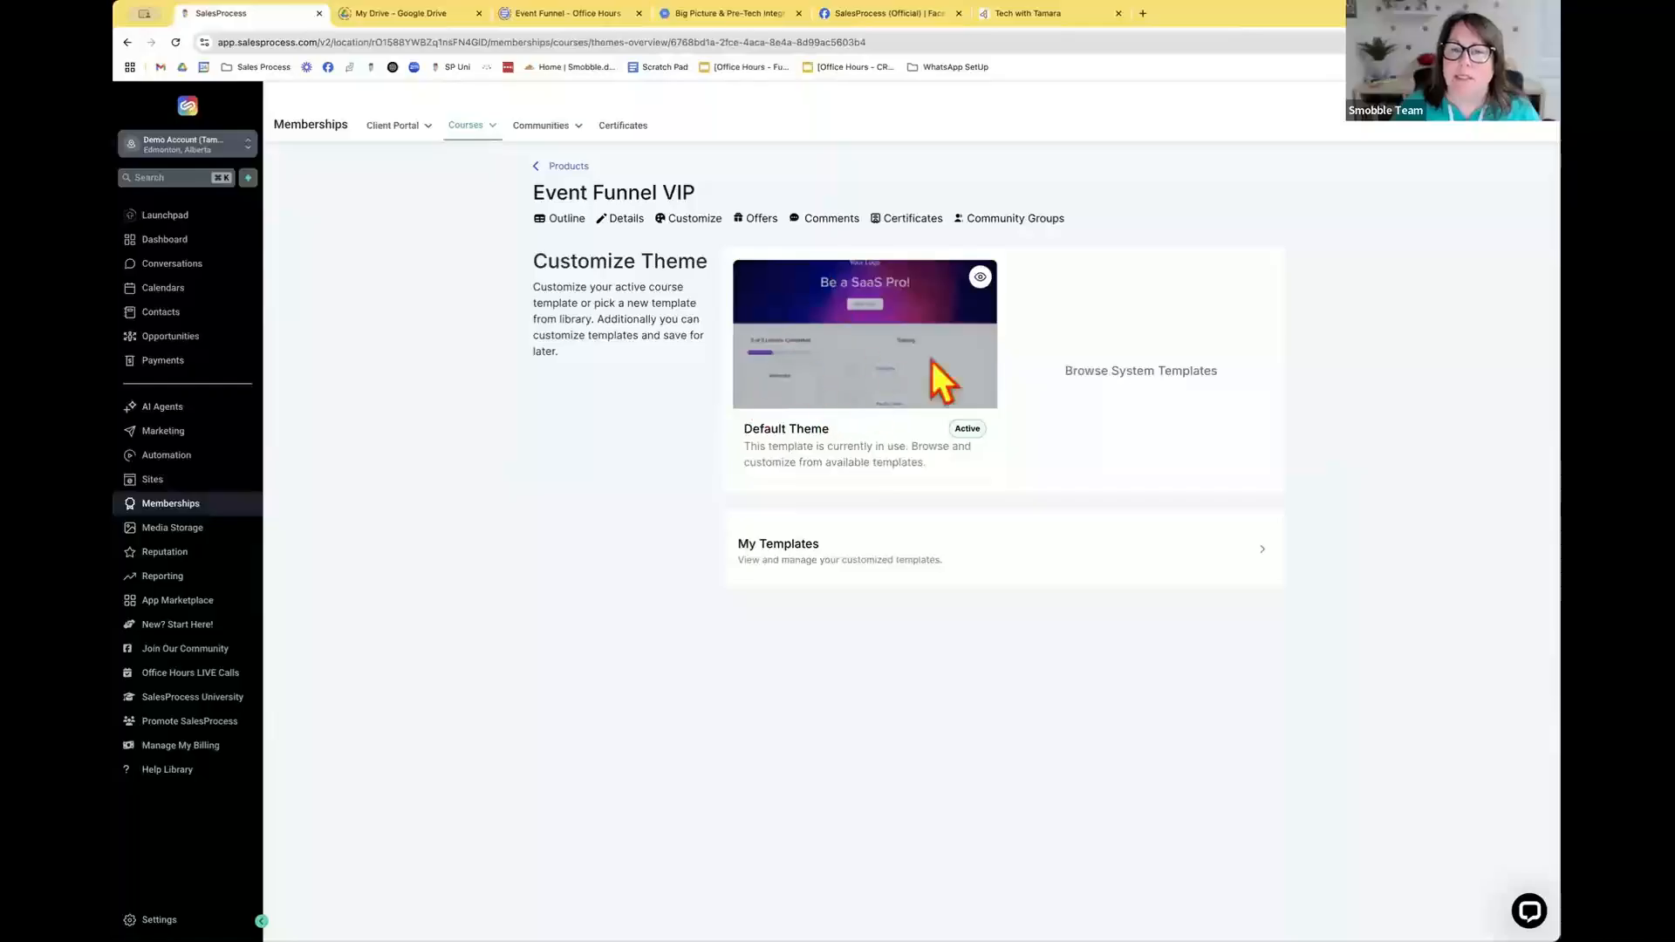
left_click(980, 277)
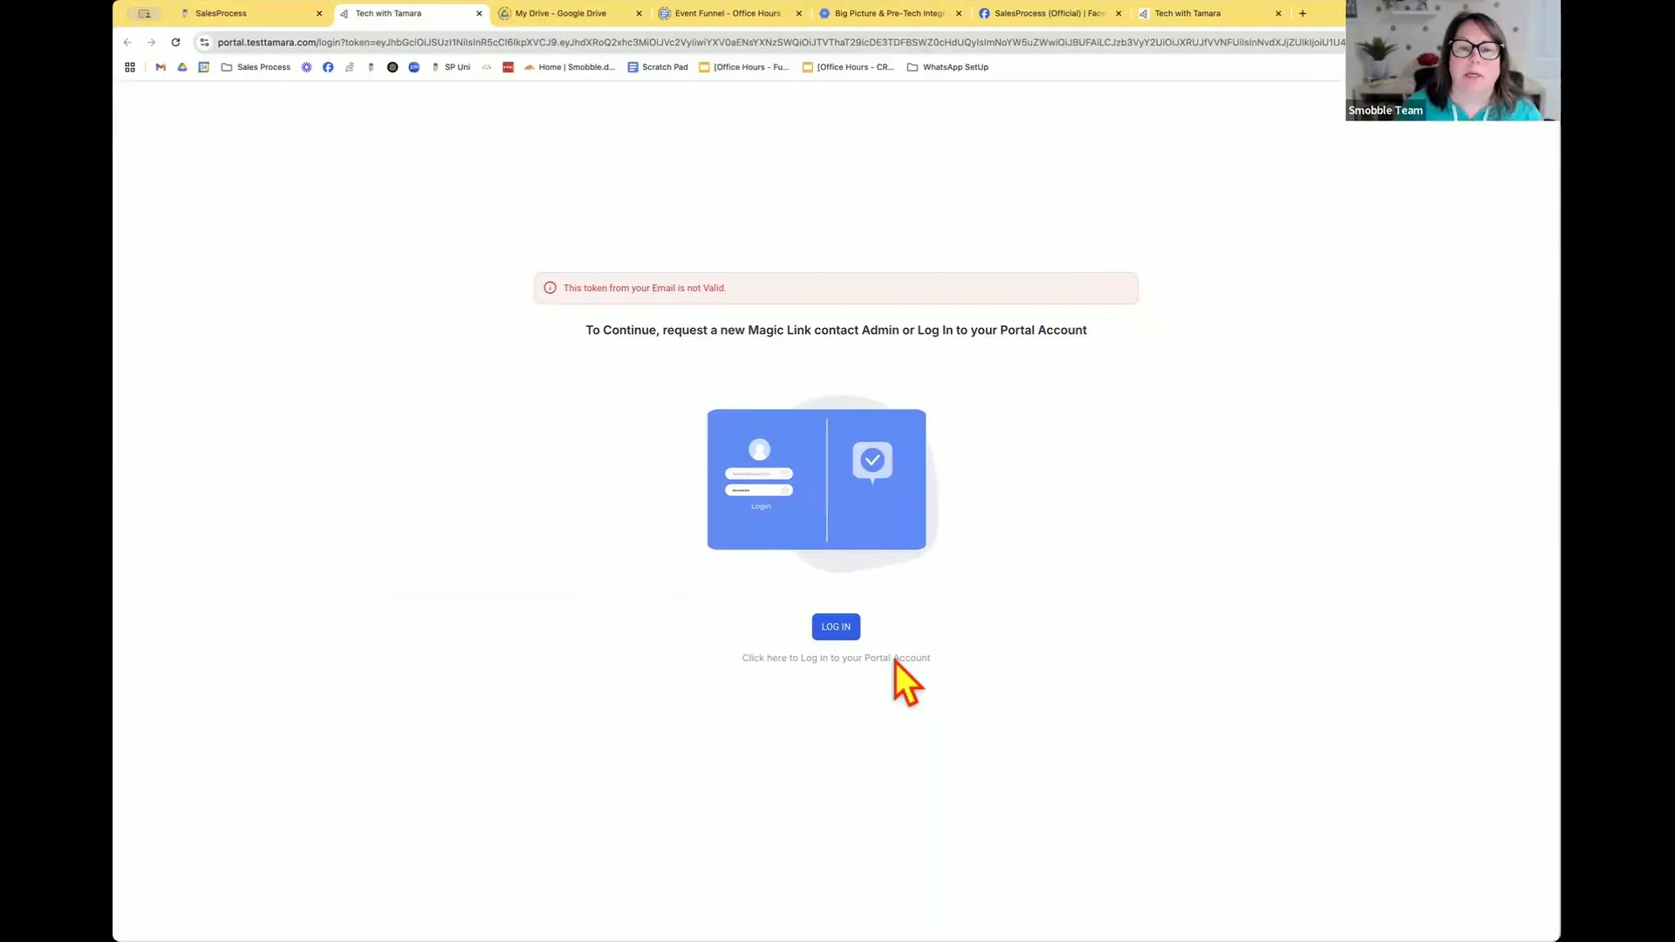
left_click(479, 13)
left_click(979, 277)
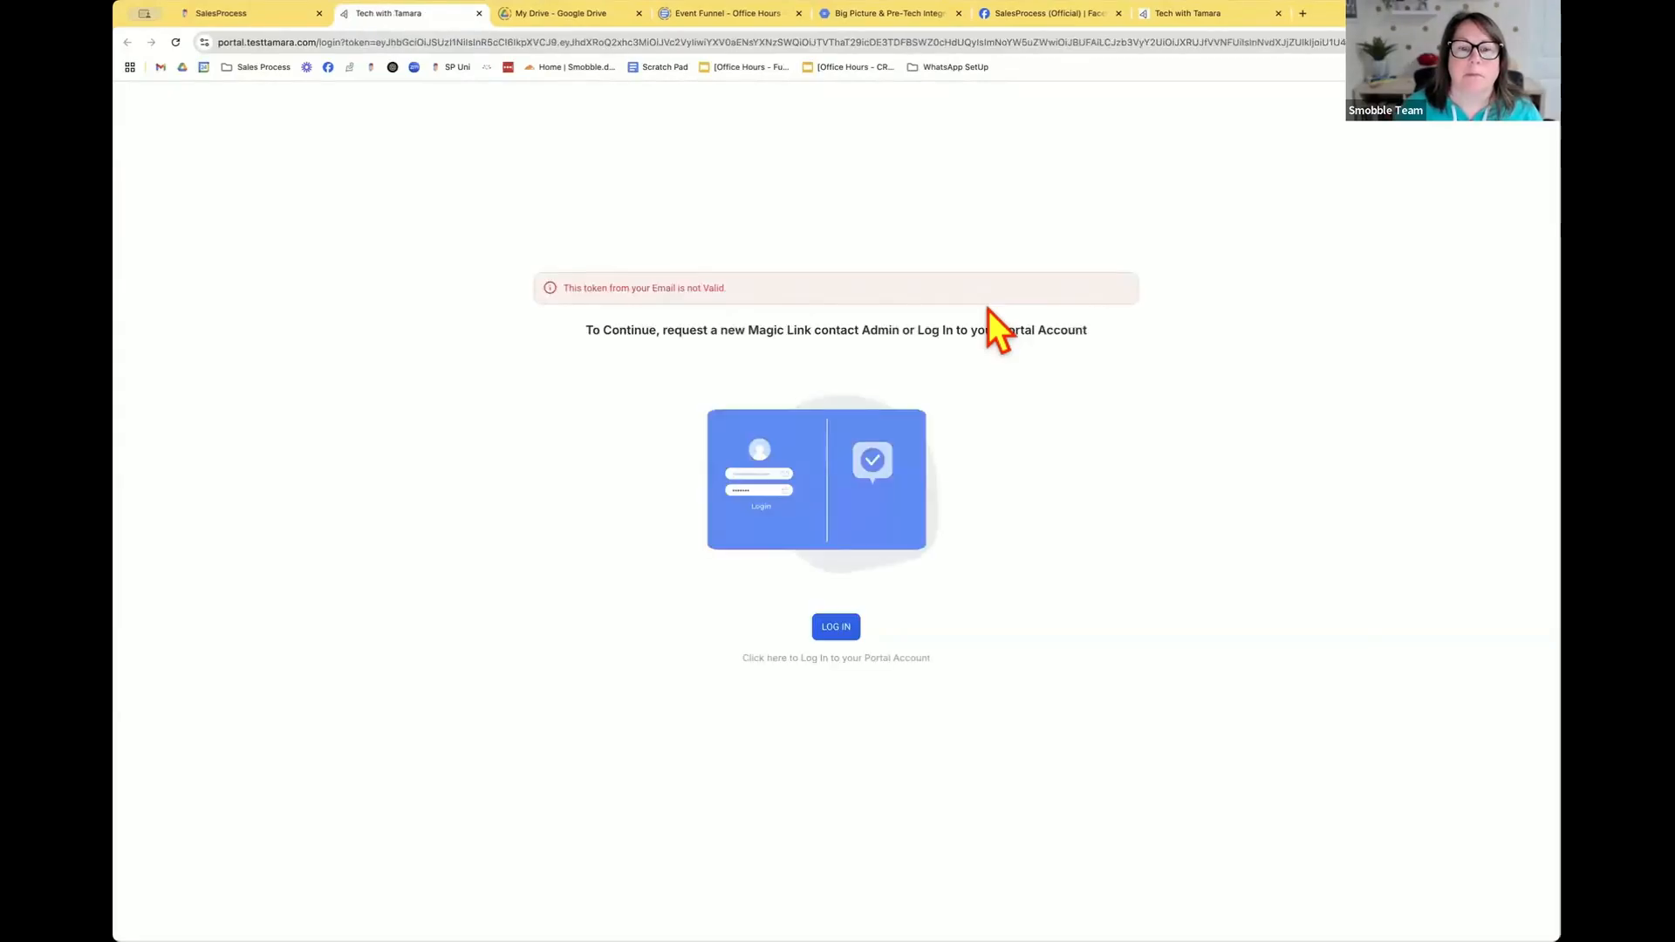
left_click(479, 14)
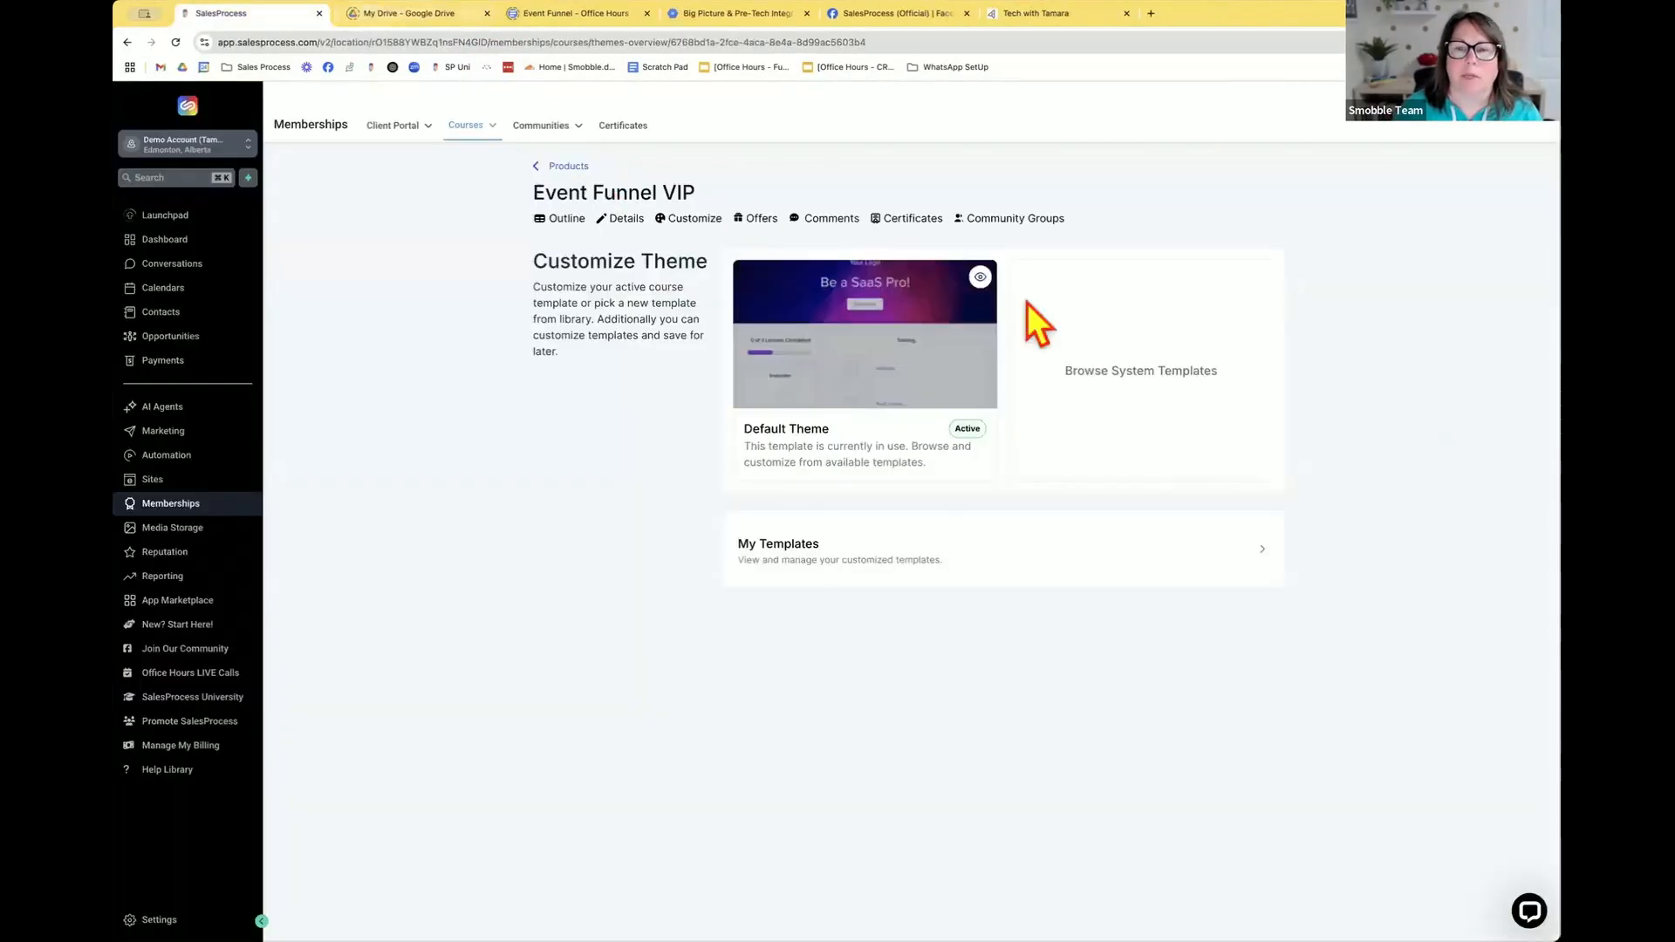
- Preview the New York Theme among the system templates without applying it, and expand My Templates
left_click(1138, 389)
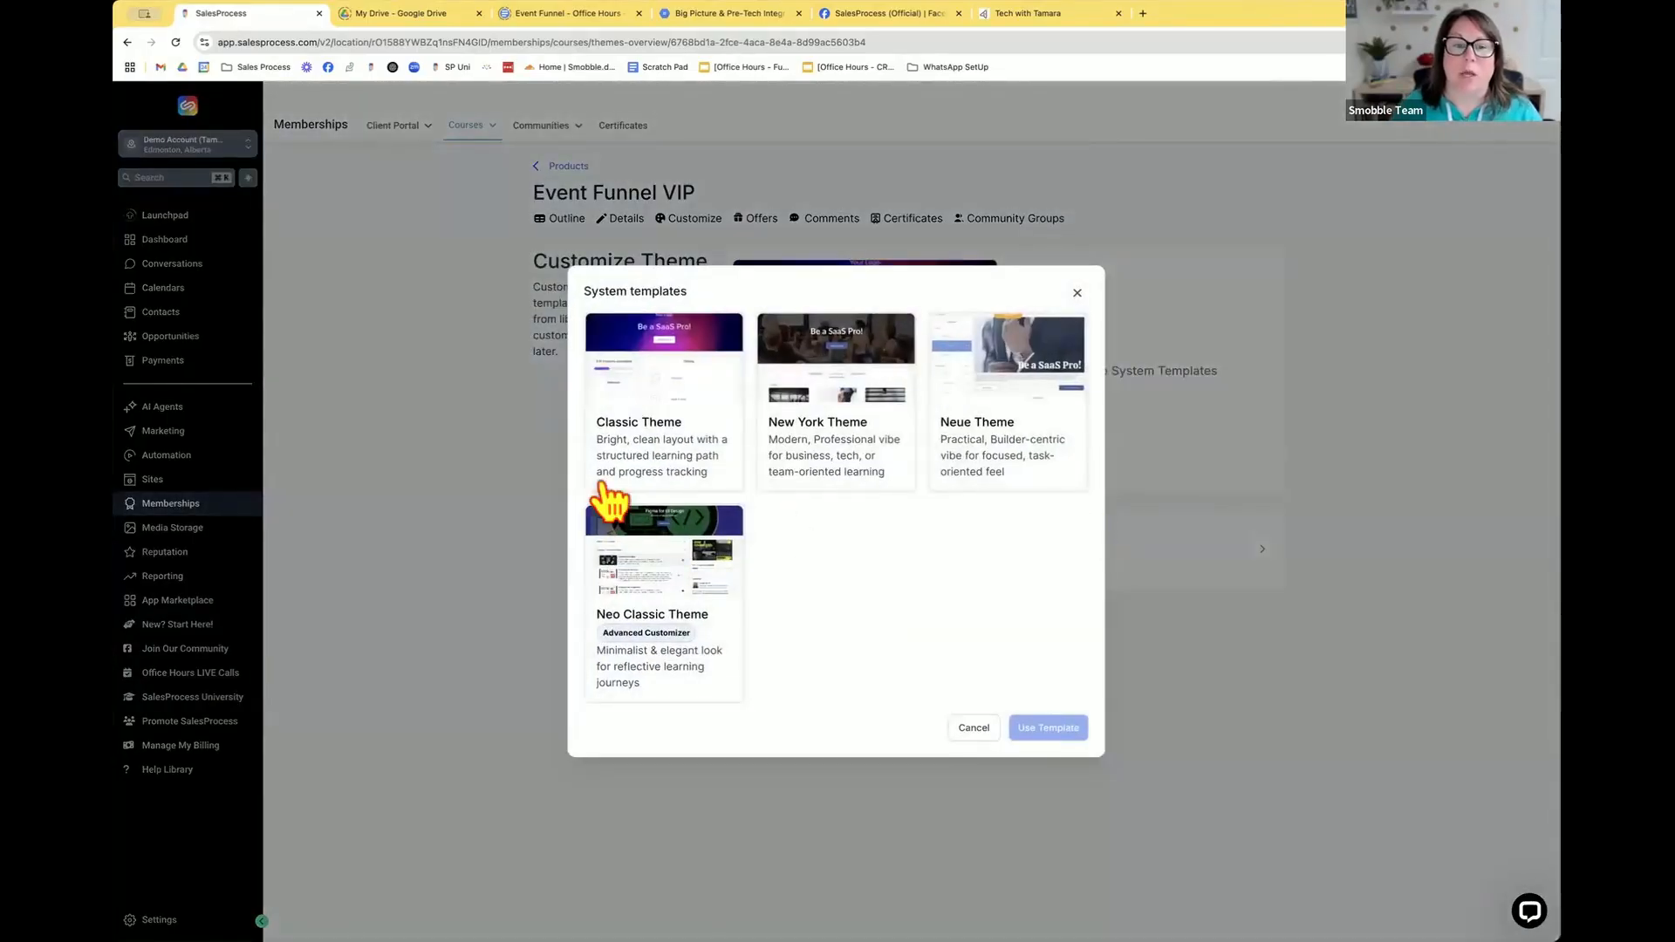
mouse_move(646, 394)
mouse_move(811, 447)
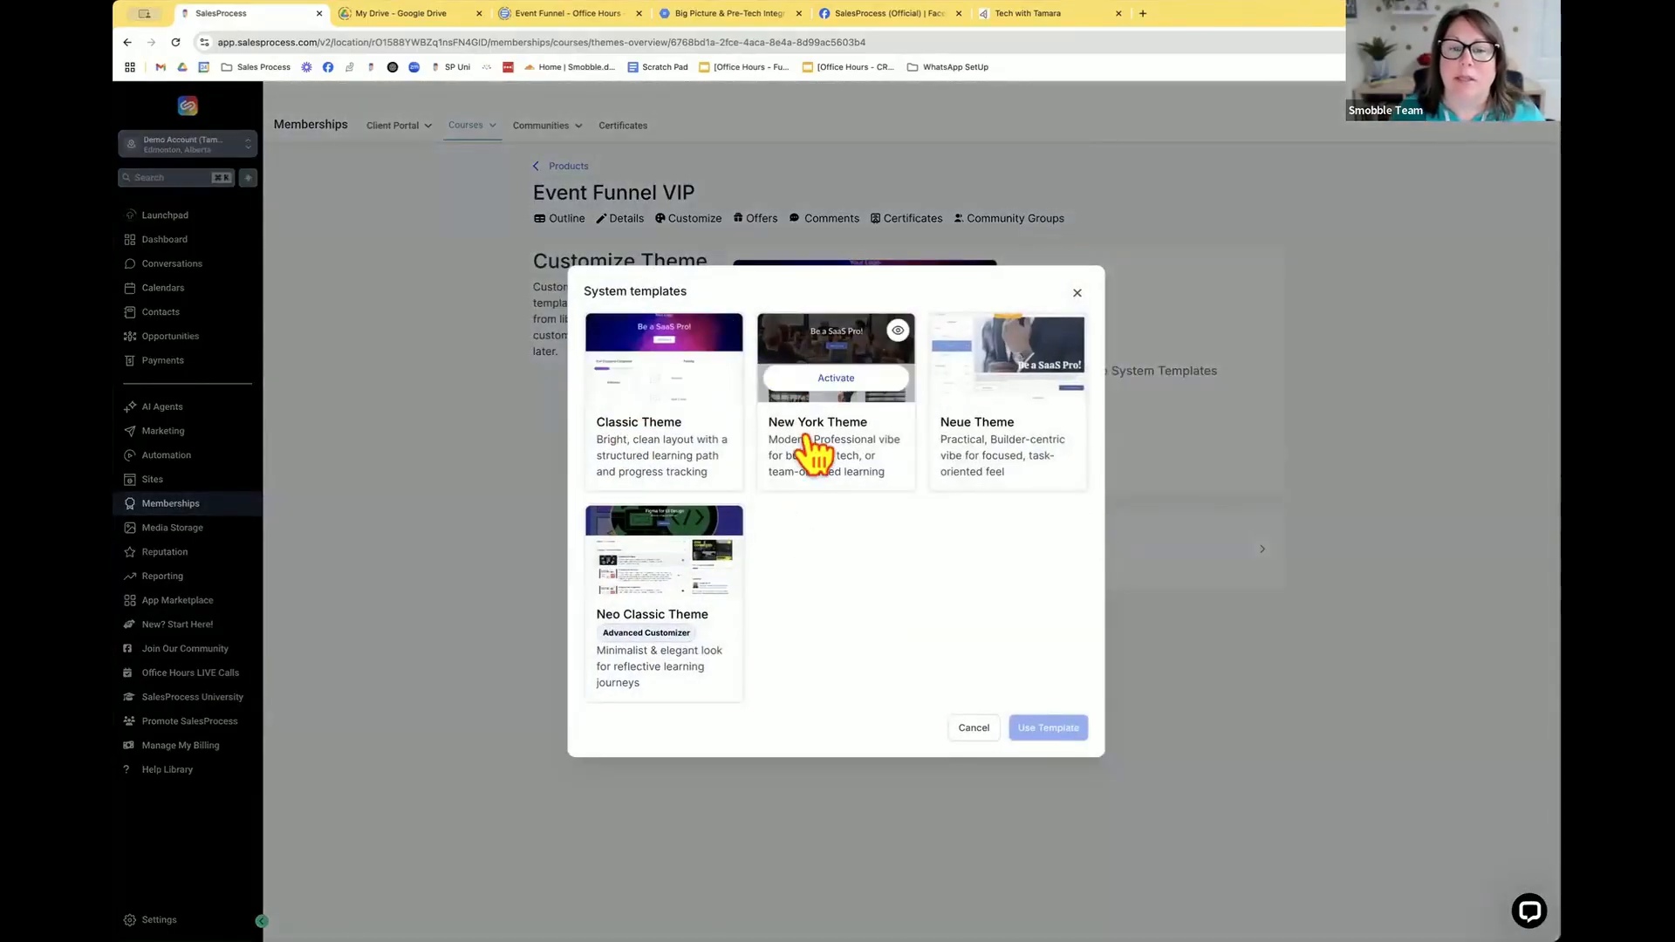
left_click(899, 331)
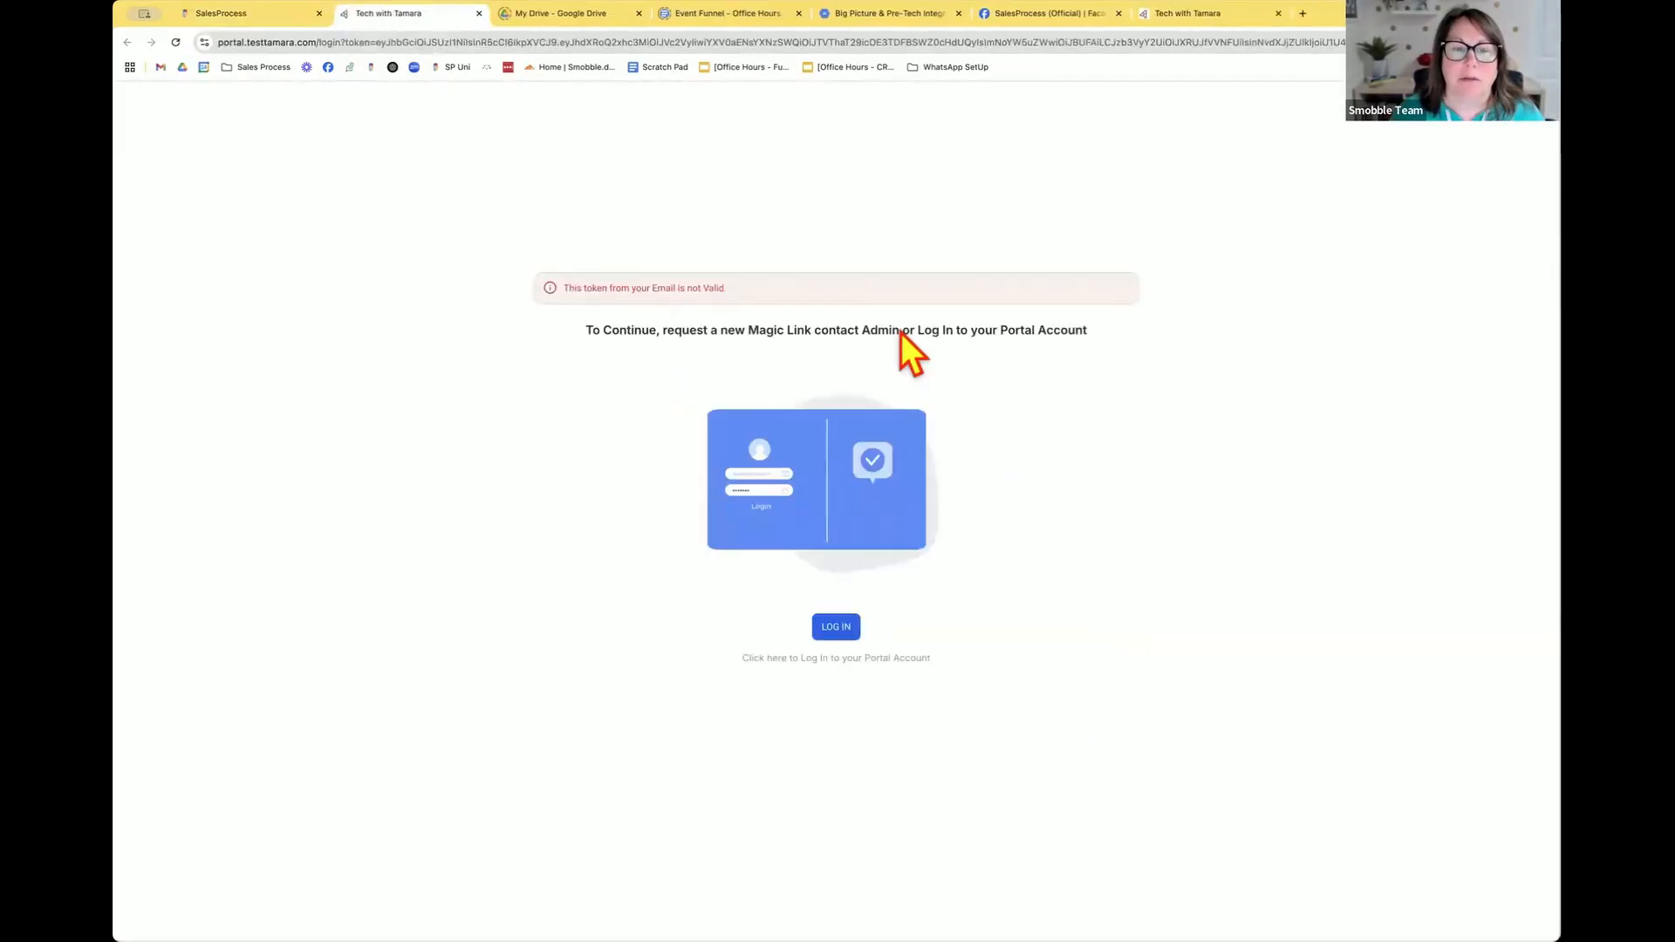
left_click(478, 13)
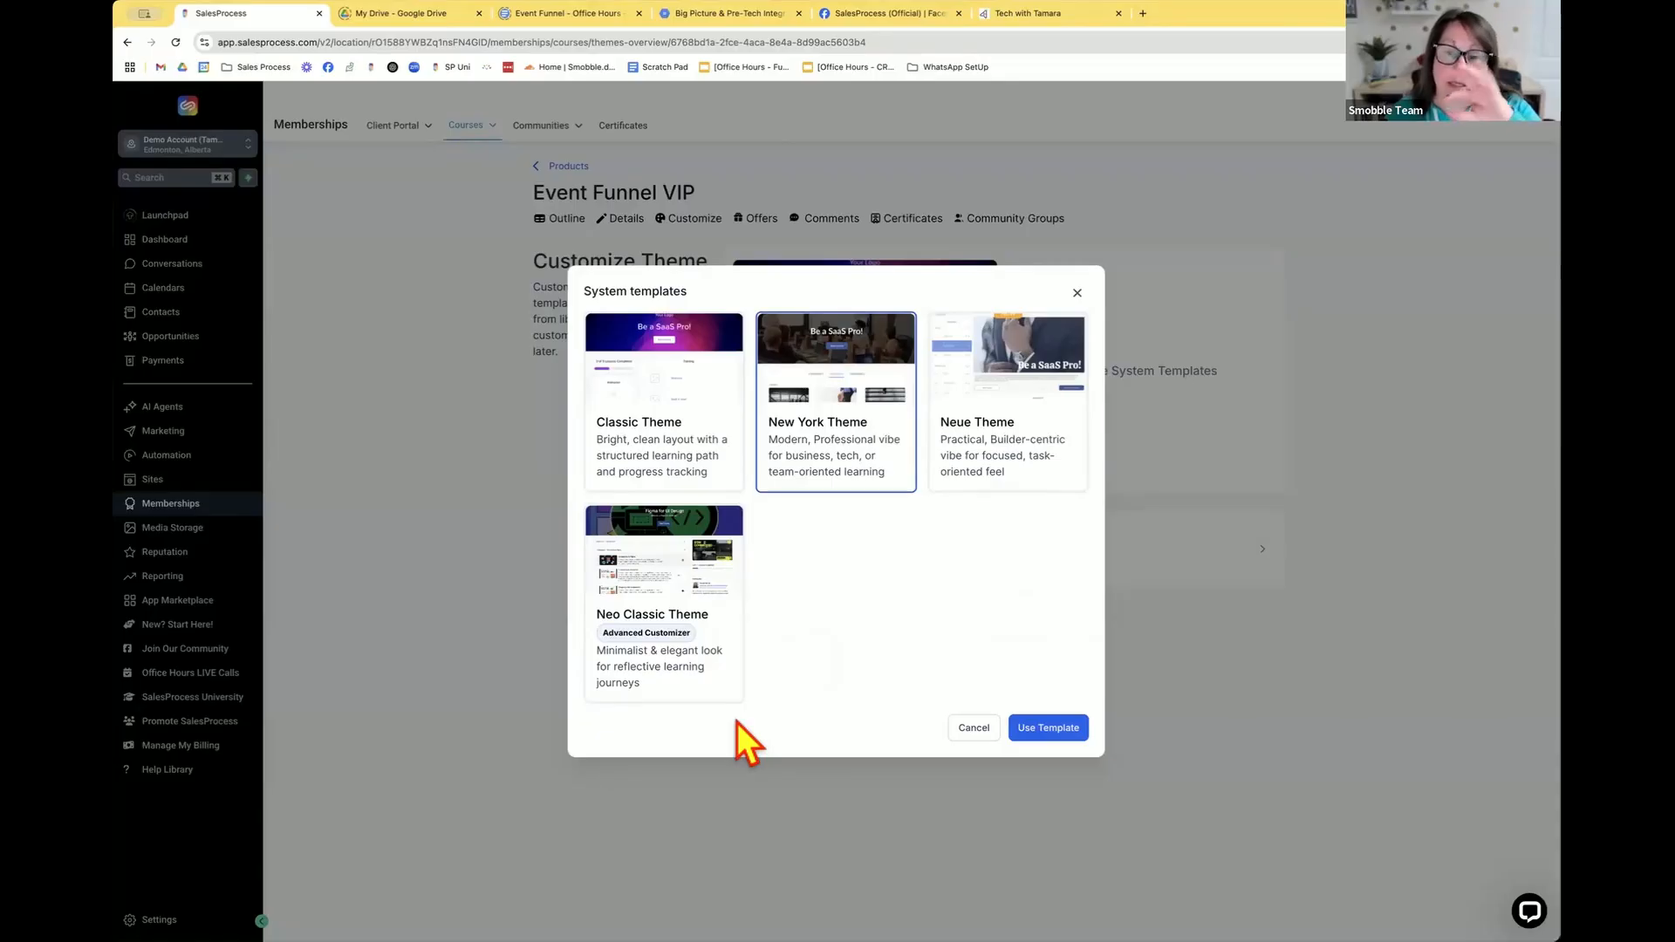
mouse_move(737, 668)
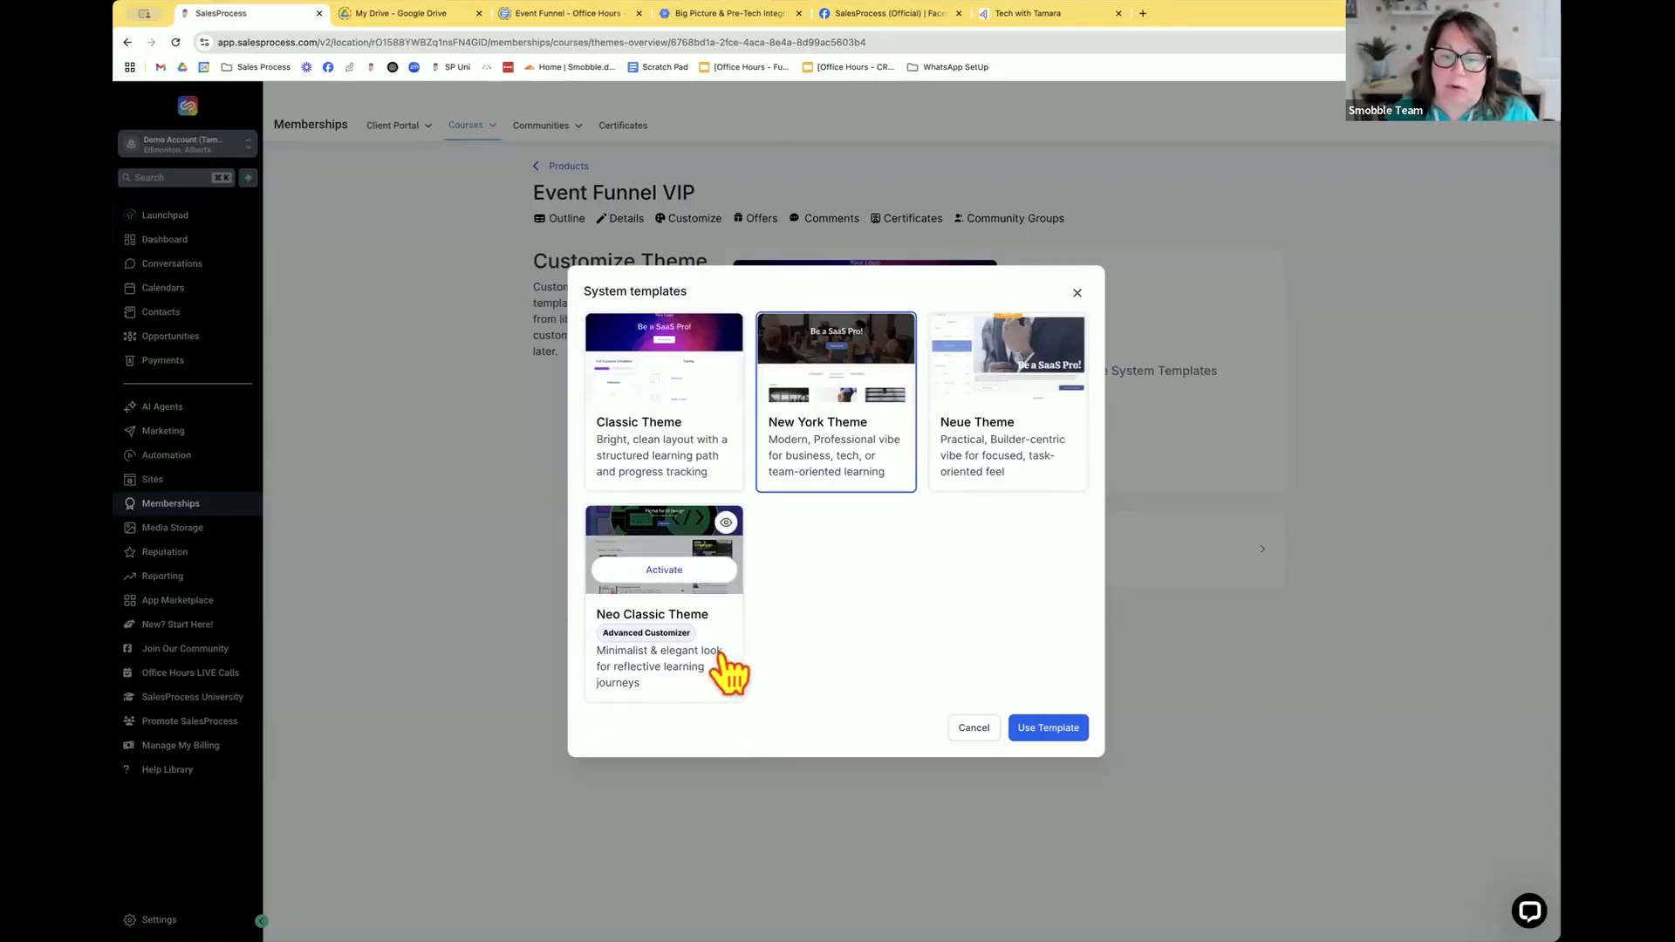
left_click(968, 731)
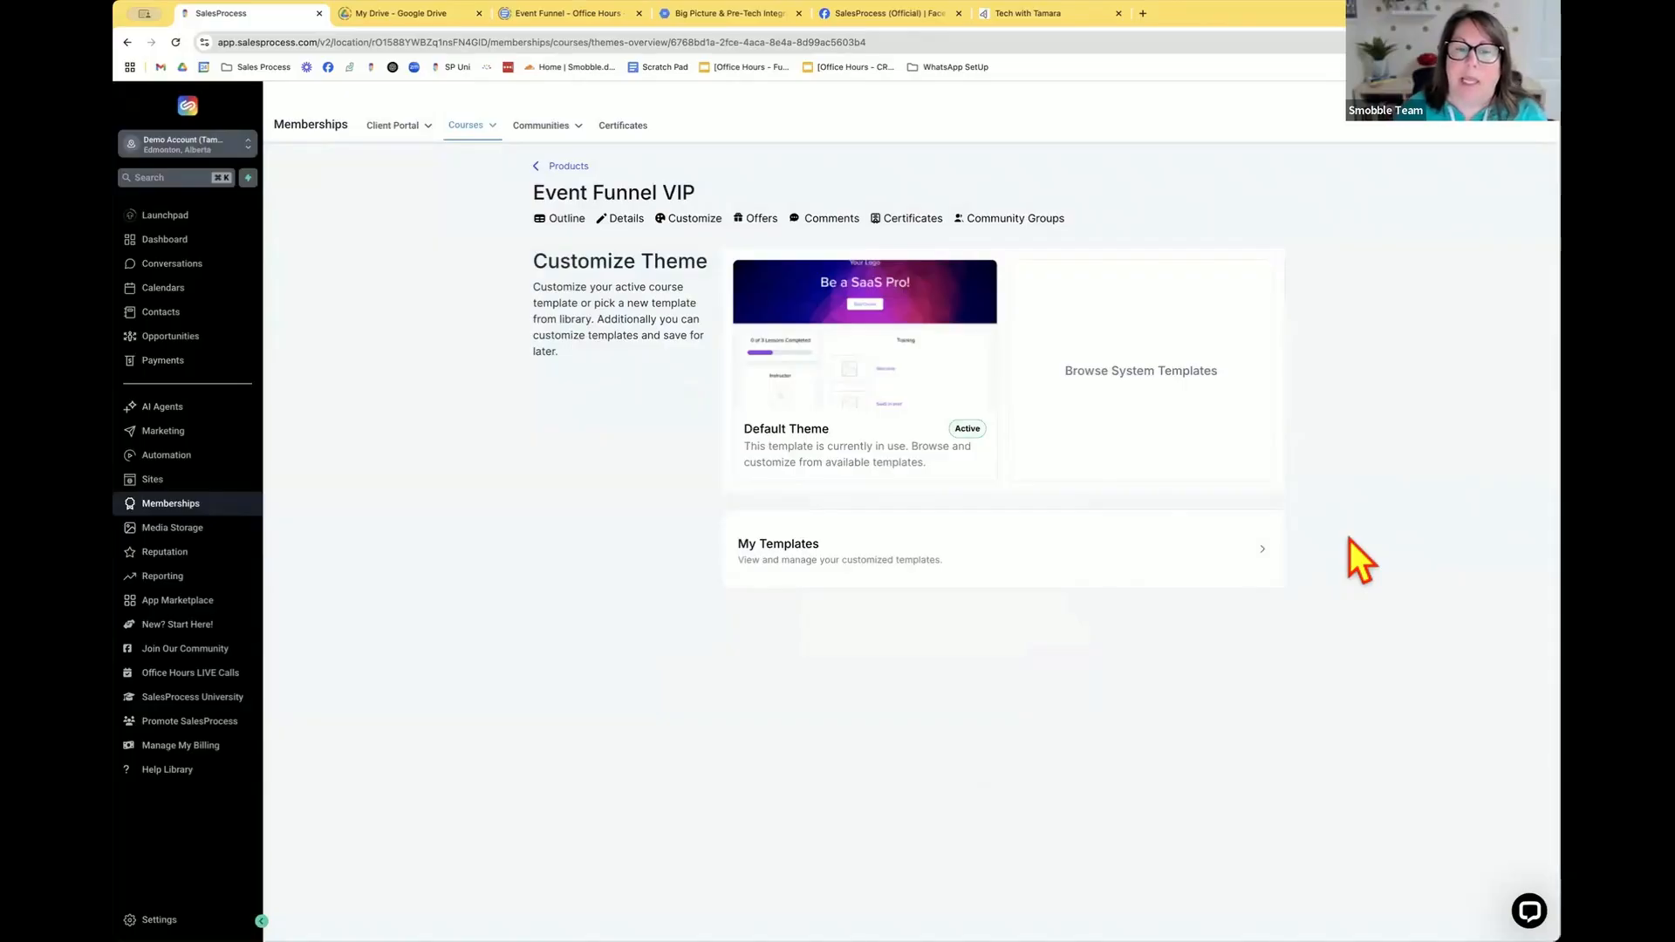
left_click(1224, 552)
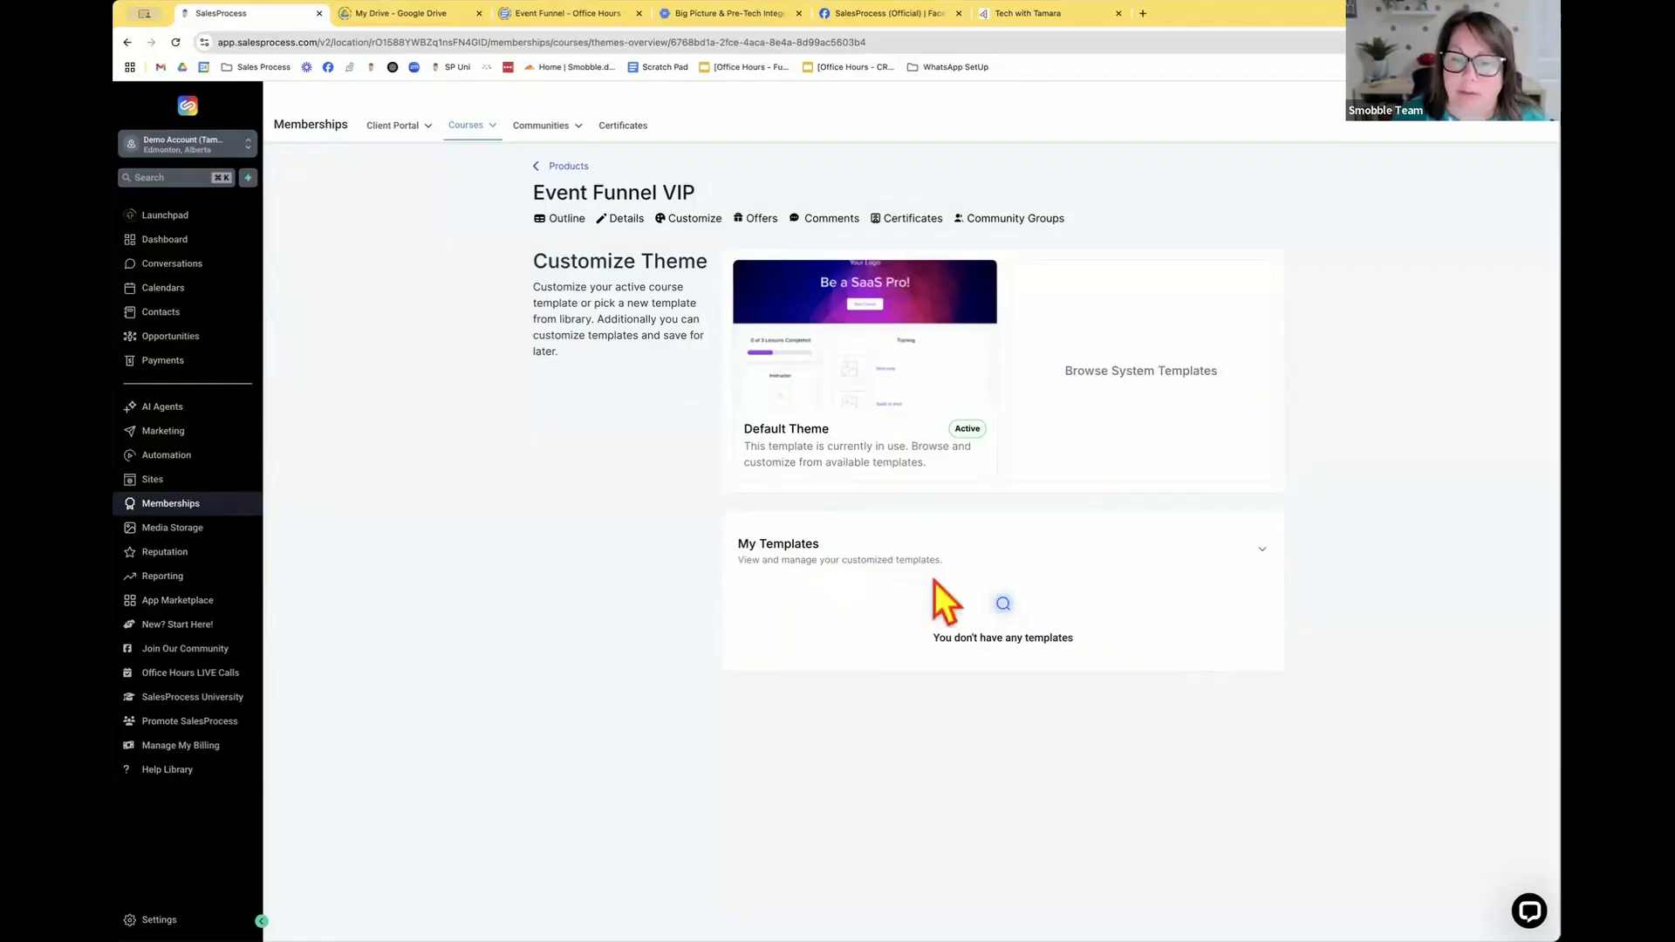
- Start a new offer for the Event Funnel VIP product and title it "6 Year Anniversary Offer"
left_click(760, 219)
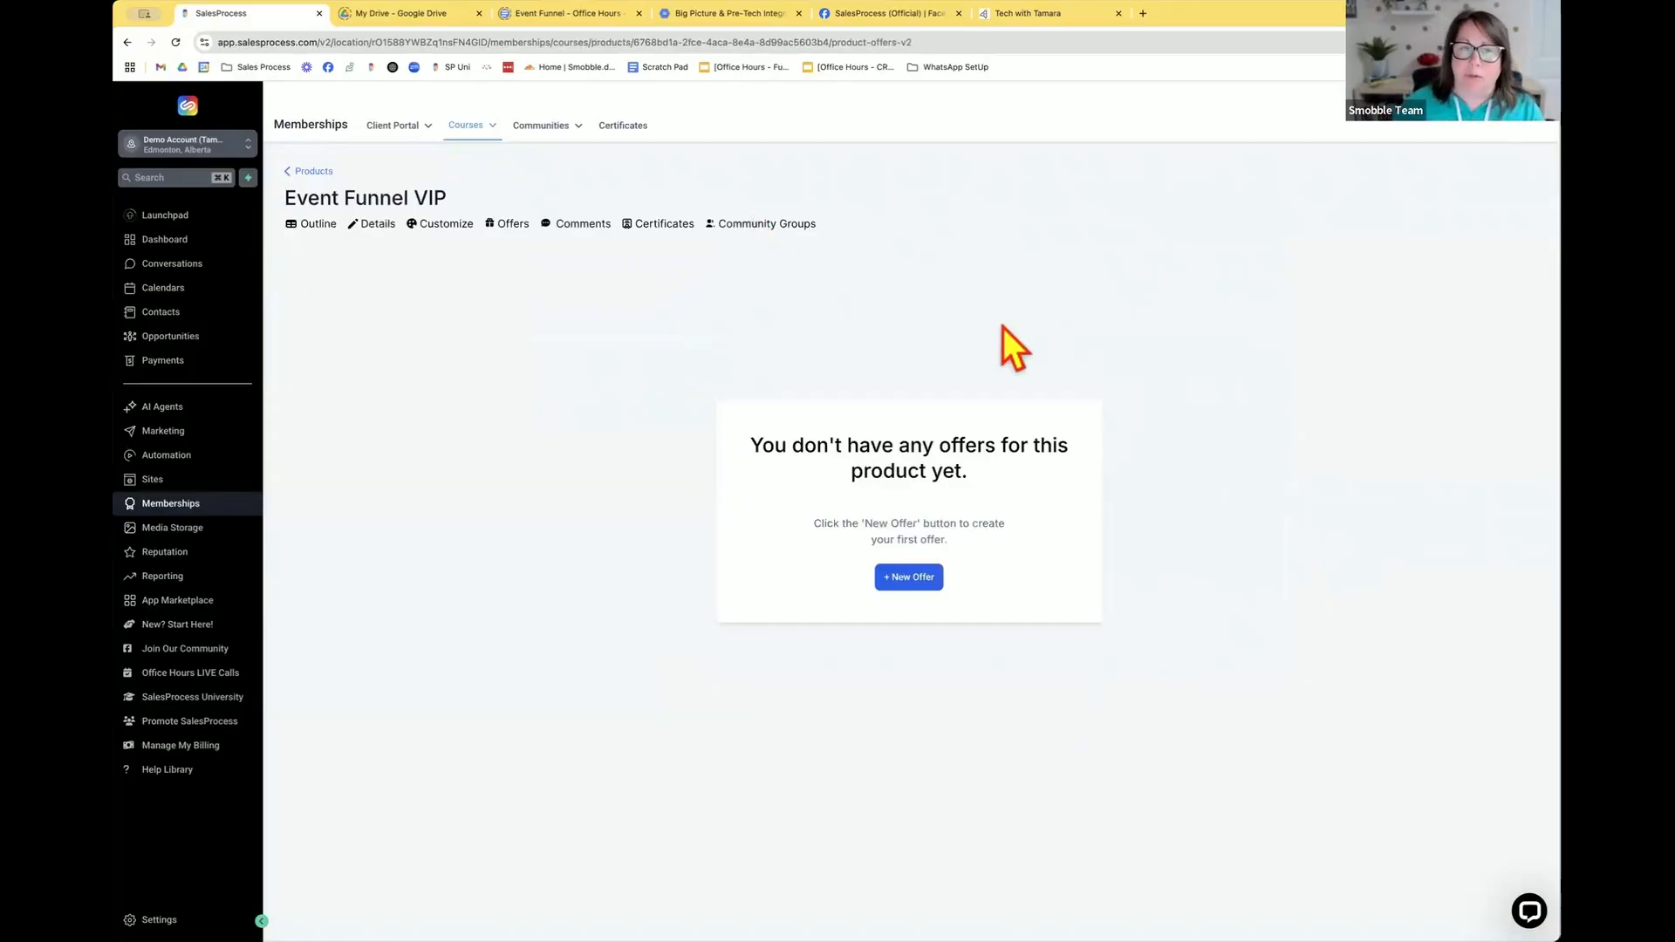
mouse_move(452, 136)
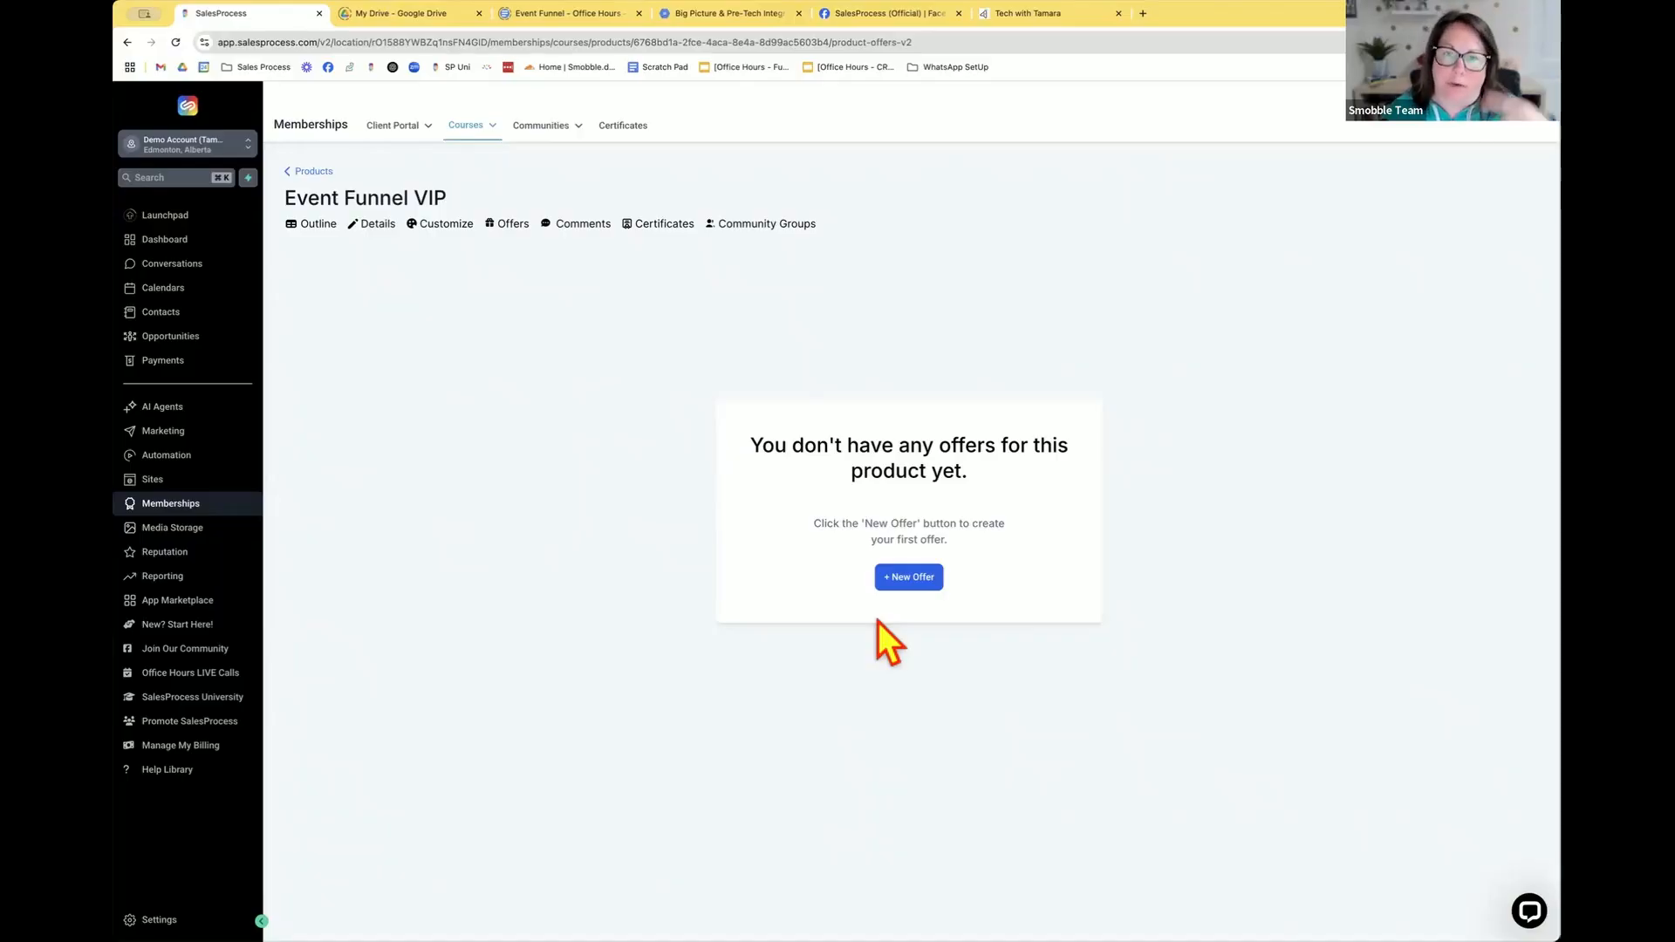
left_click(907, 578)
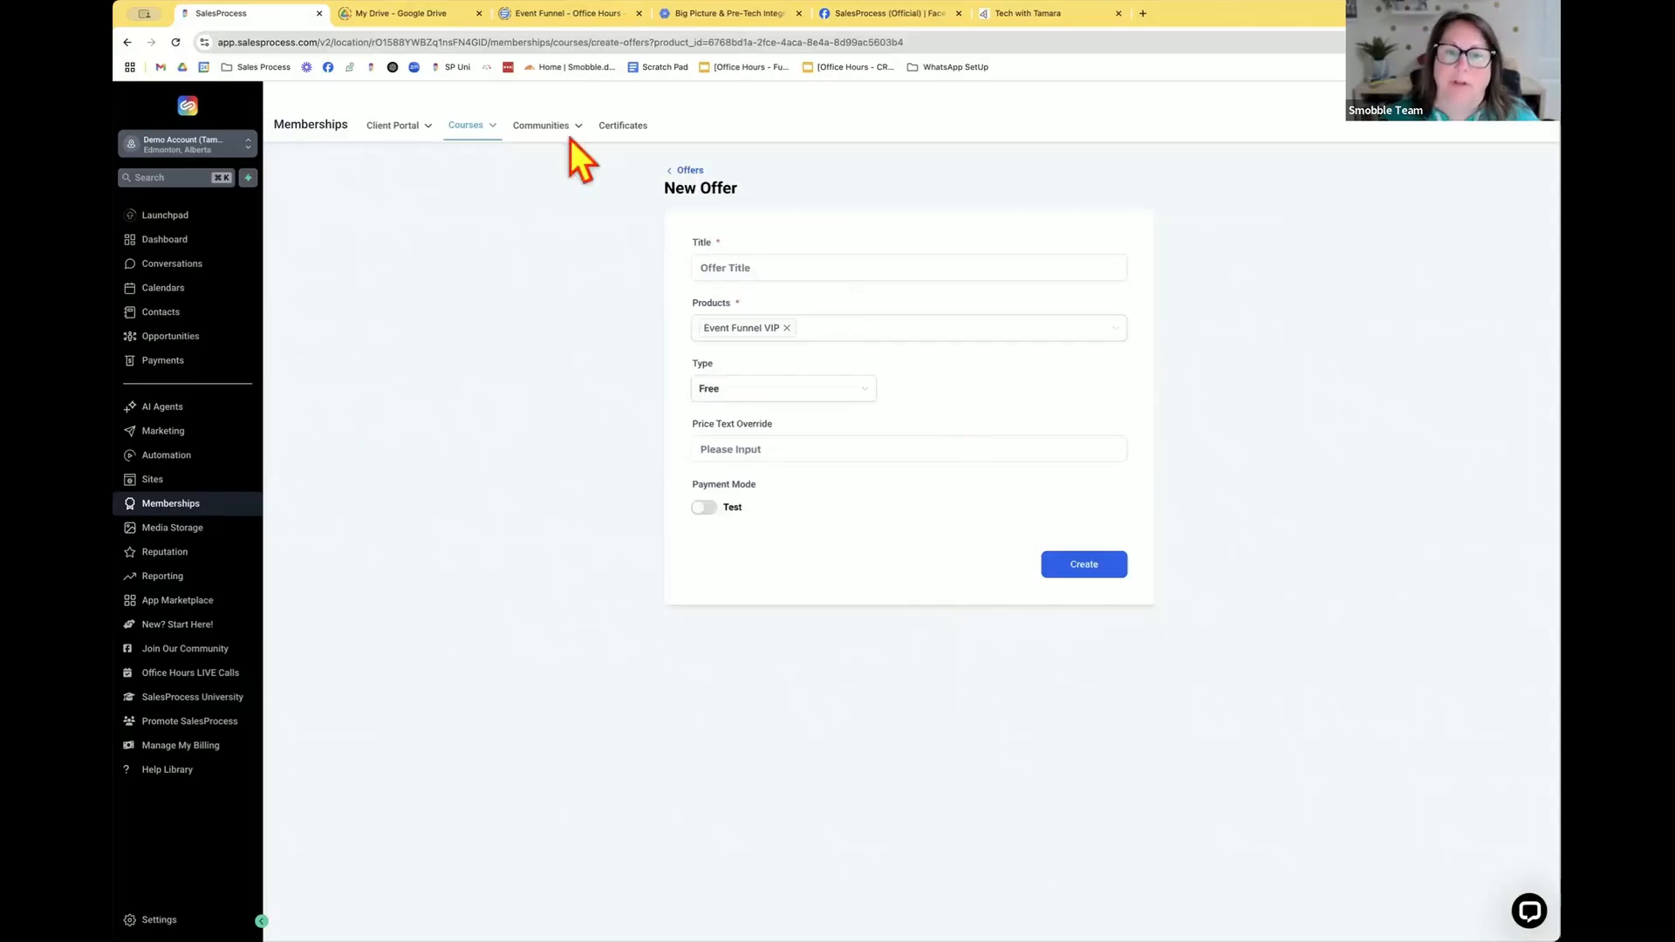
left_click(756, 267)
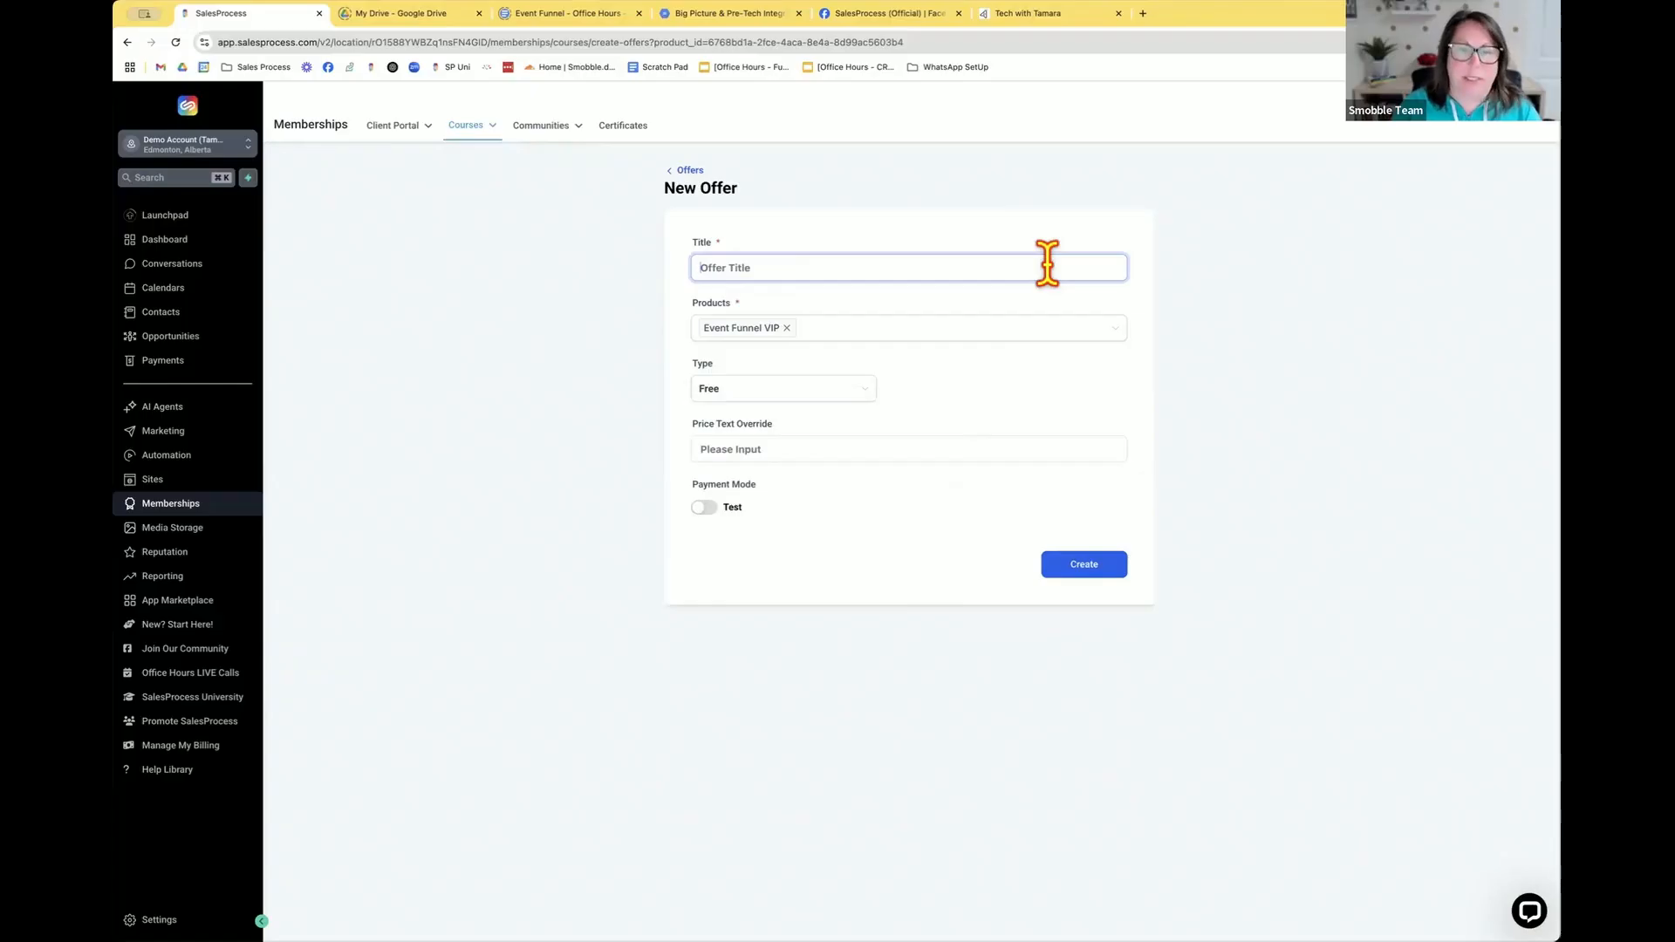
type("6 Year")
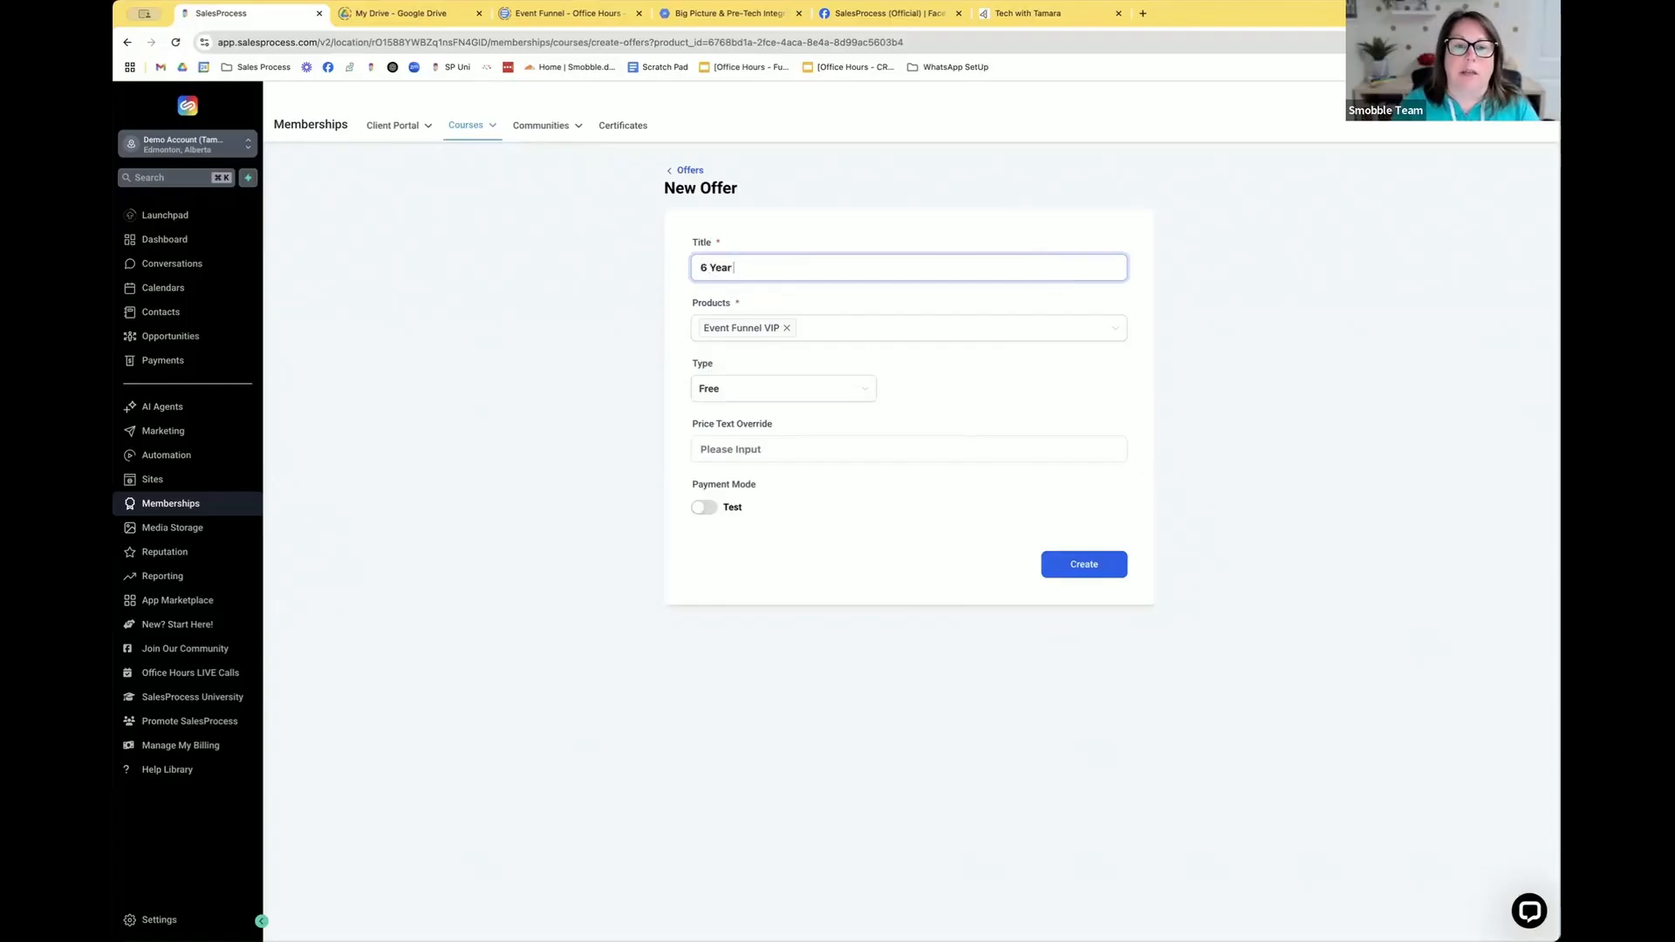
type(" Anniversar")
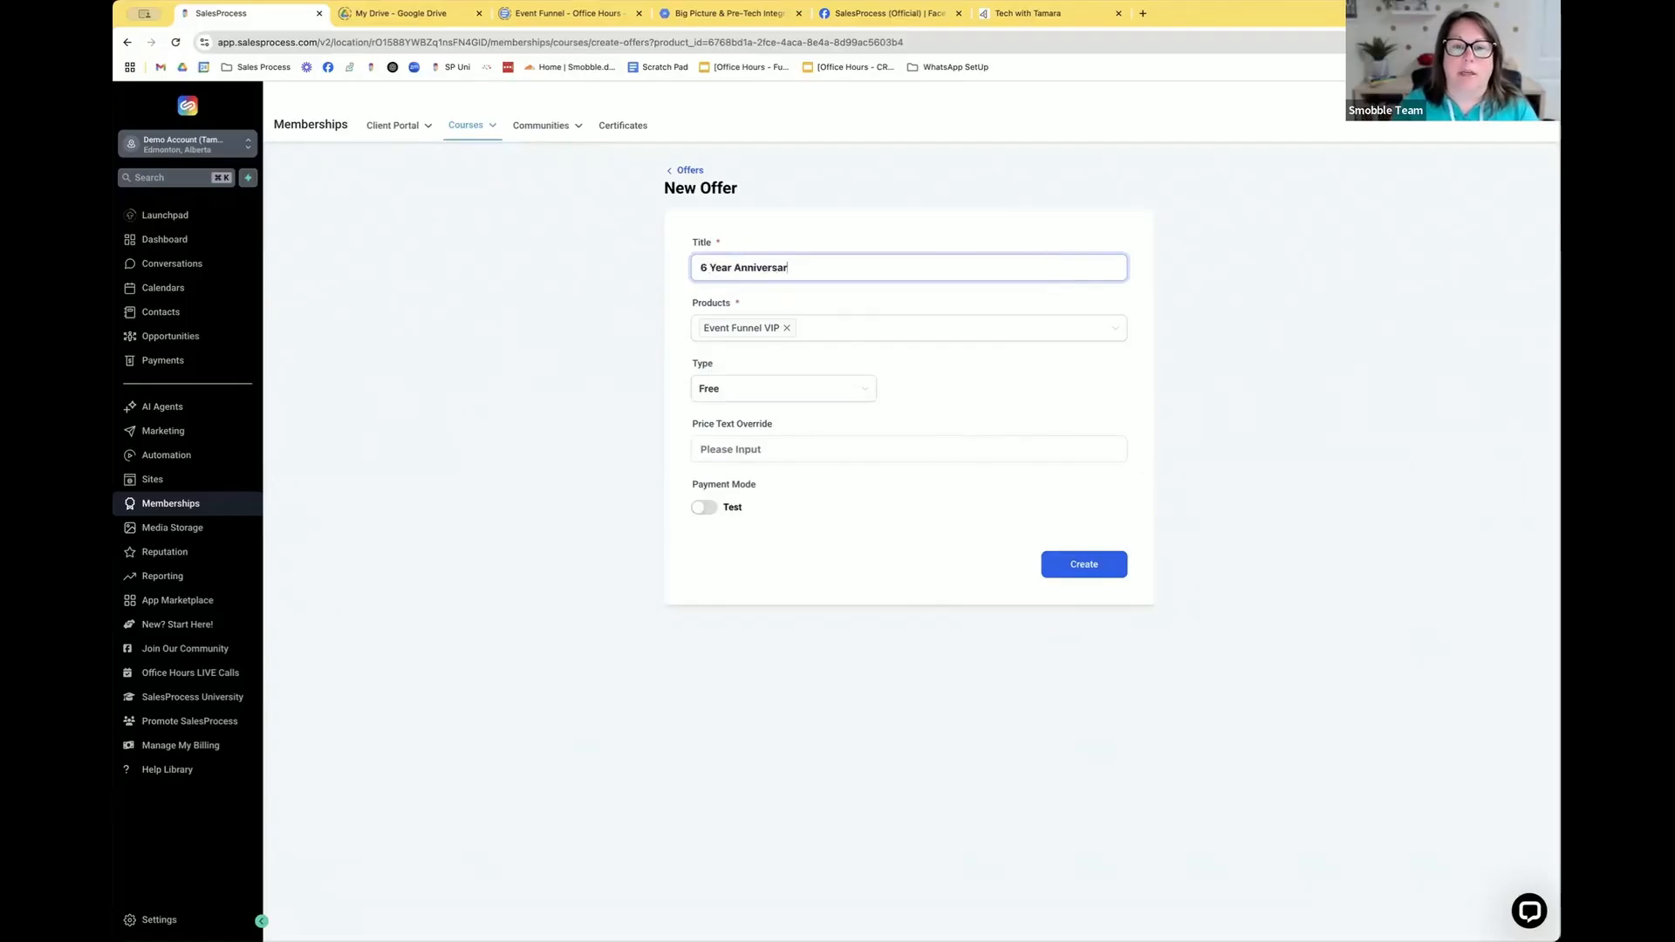
type("y Offer")
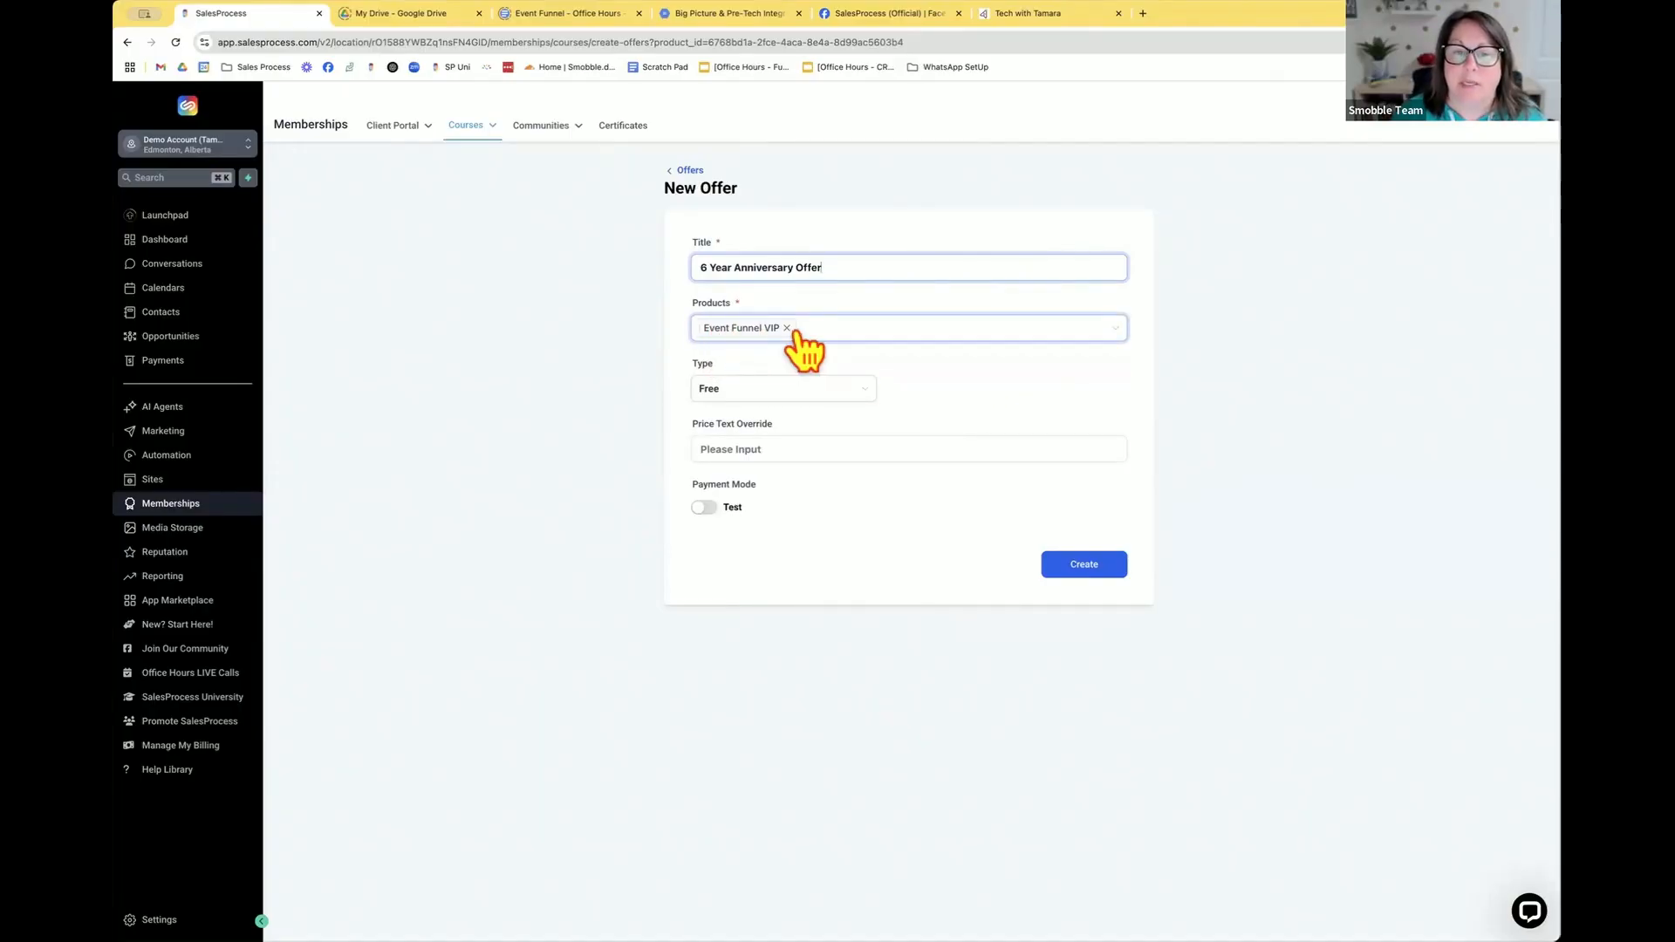
- Add DEMO Event, DEMO Course, DEMO Membership and My Amazing Event to the products included in the new offer
left_click(1015, 330)
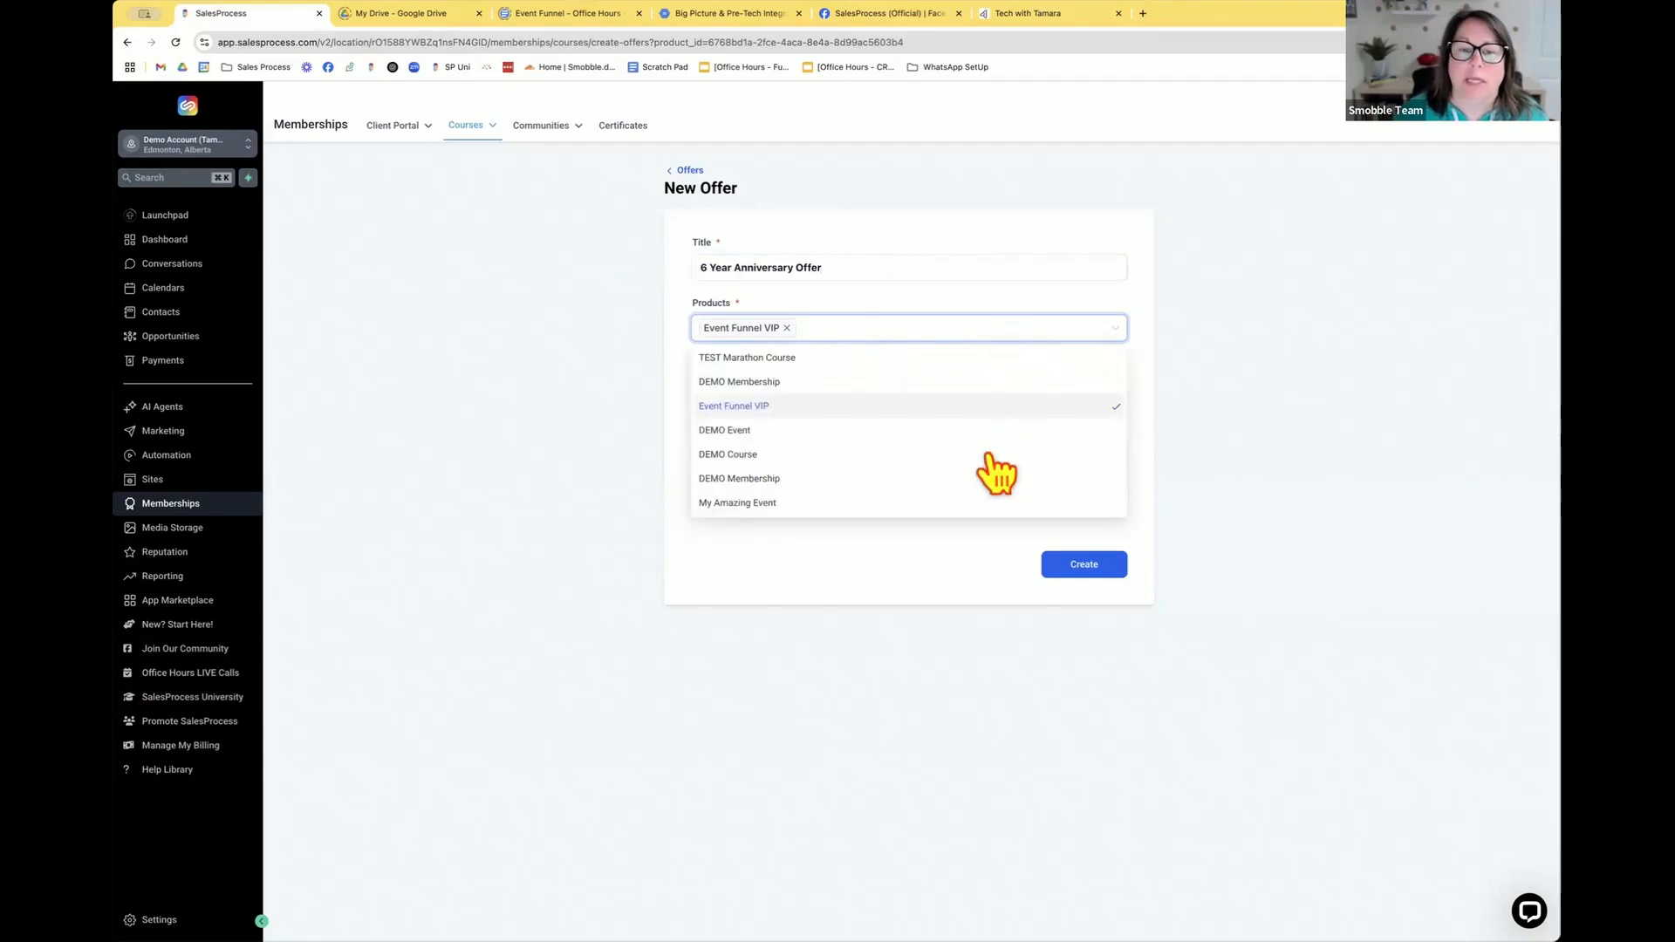
left_click(740, 430)
left_click(747, 455)
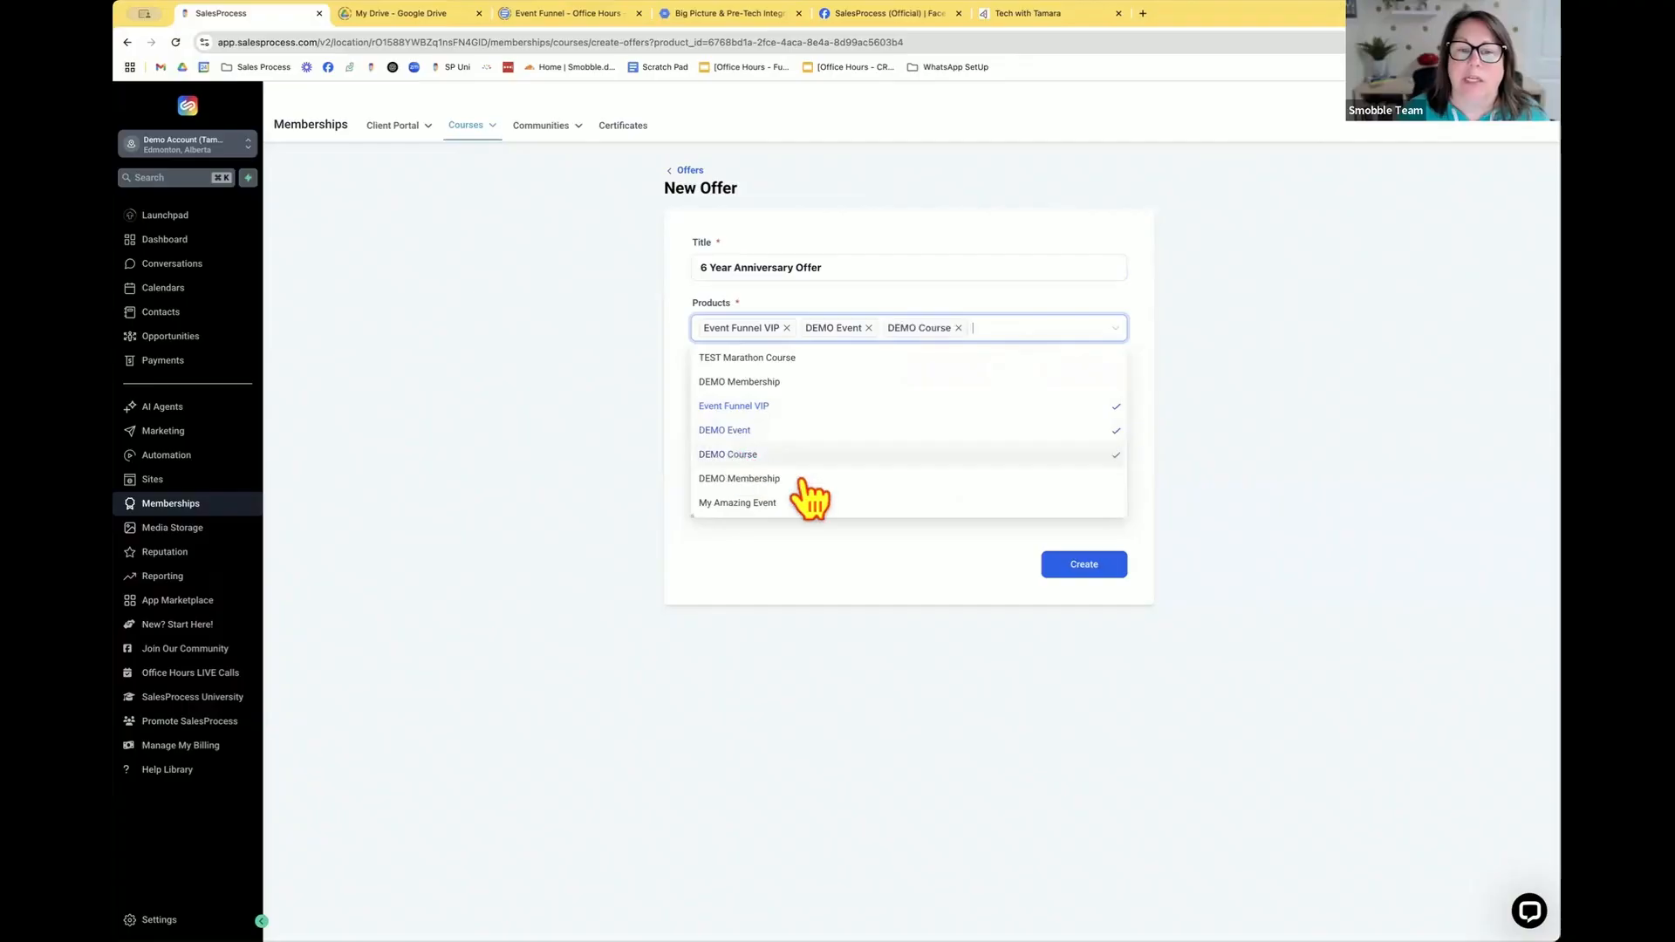
left_click(778, 480)
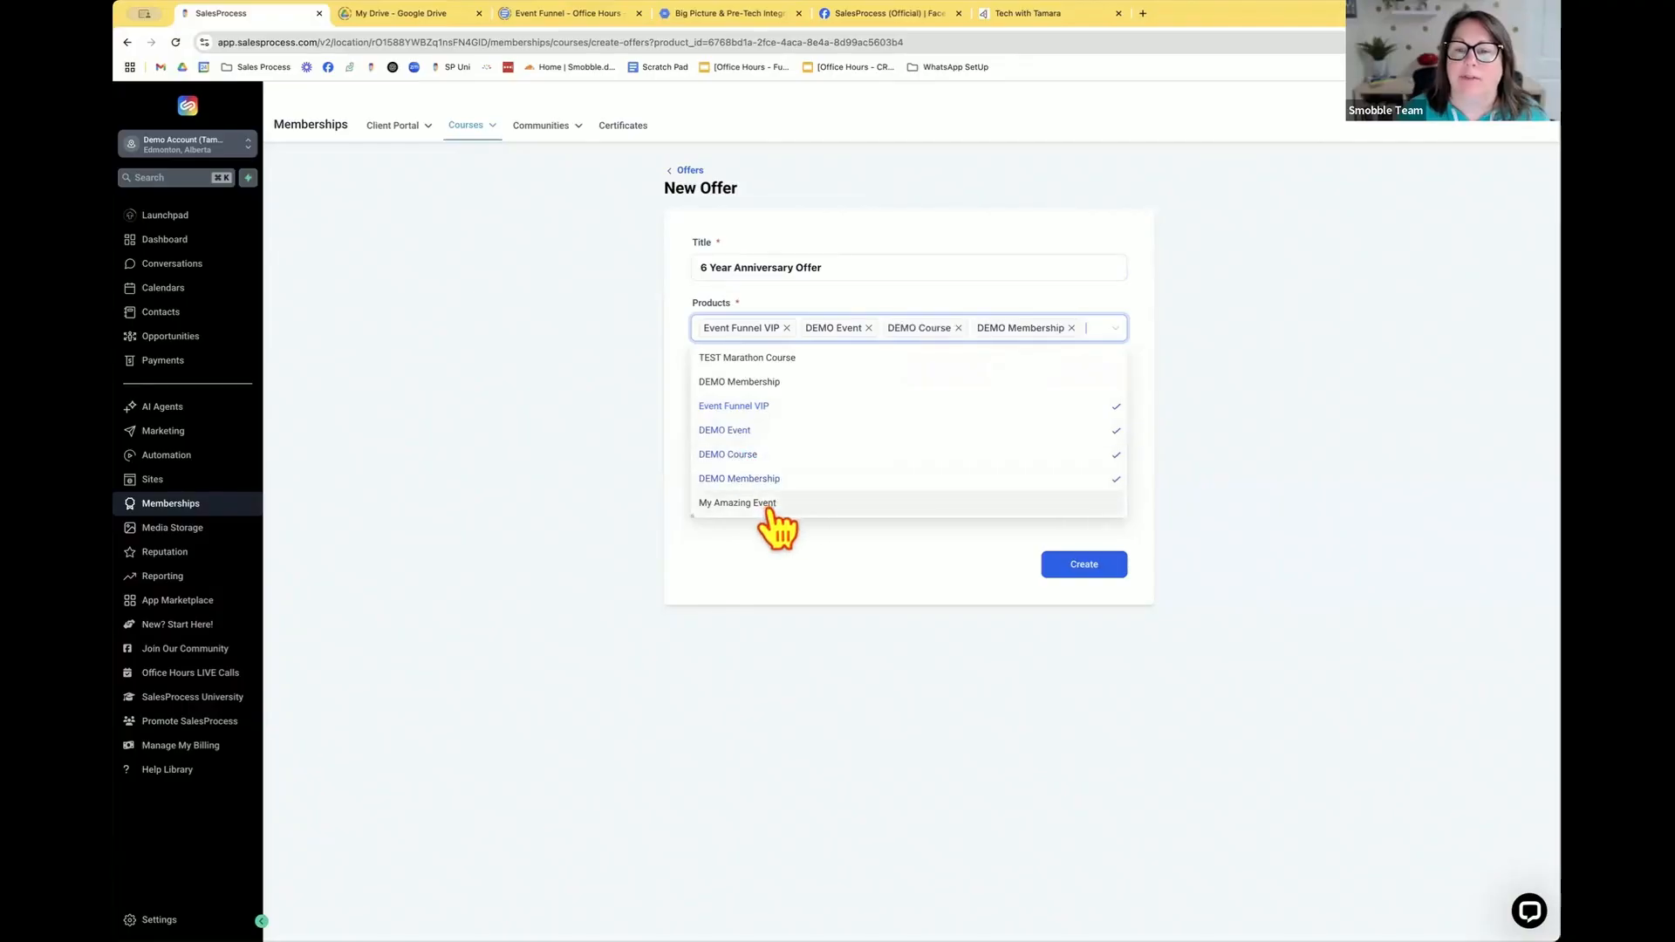
left_click(771, 506)
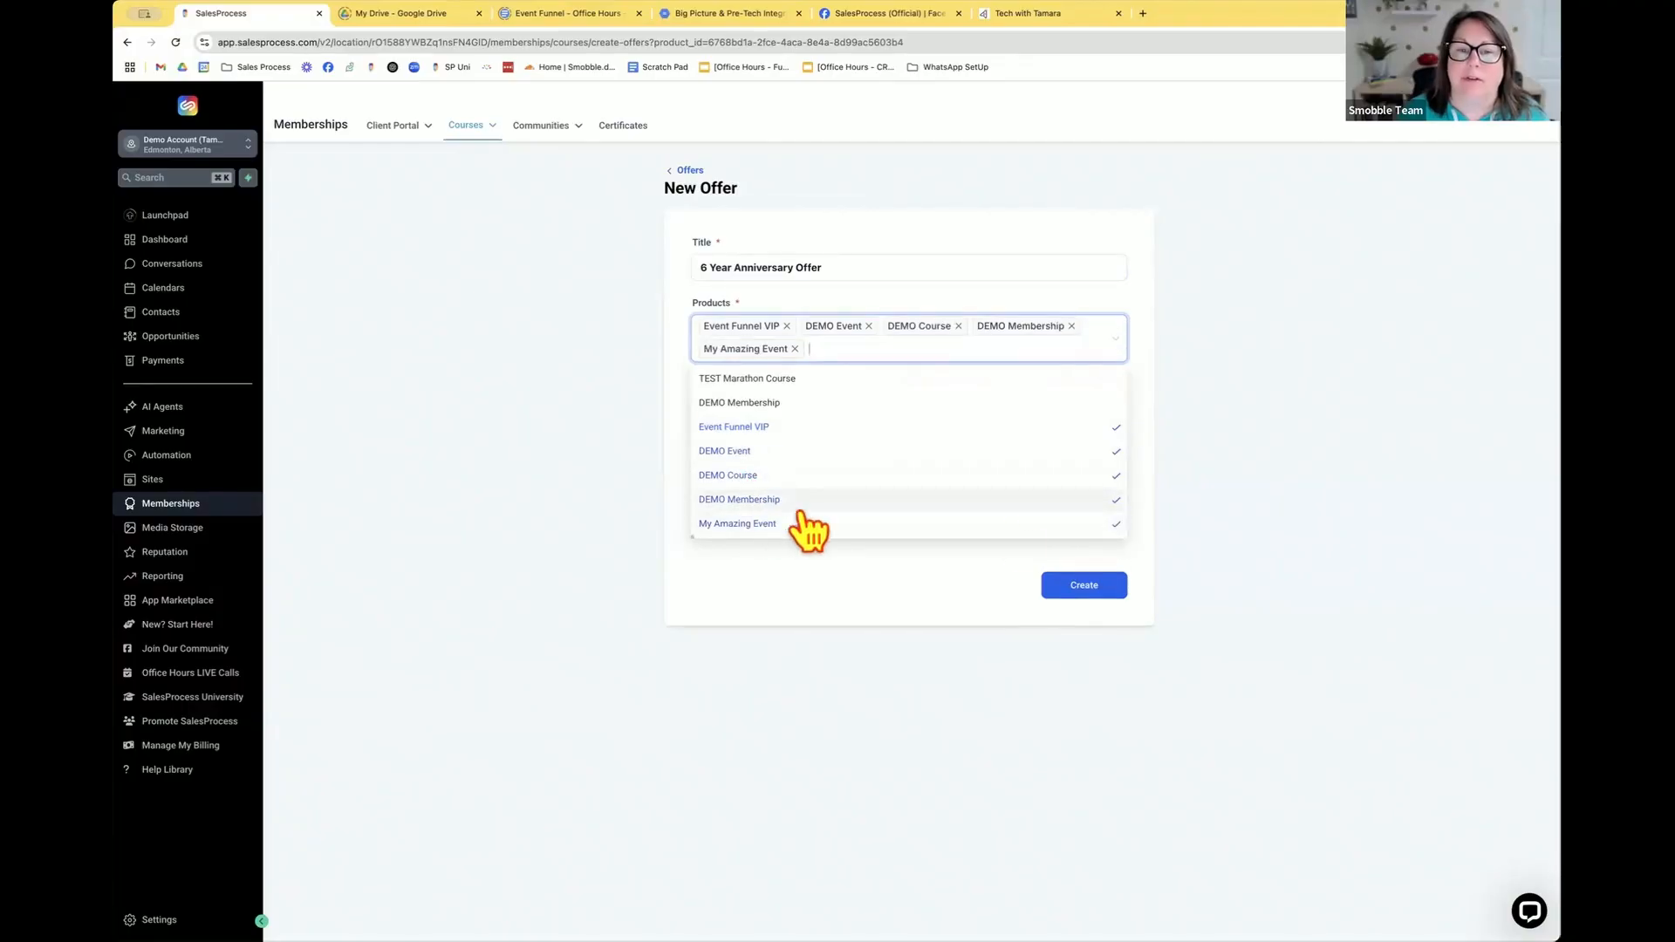
left_click(1131, 297)
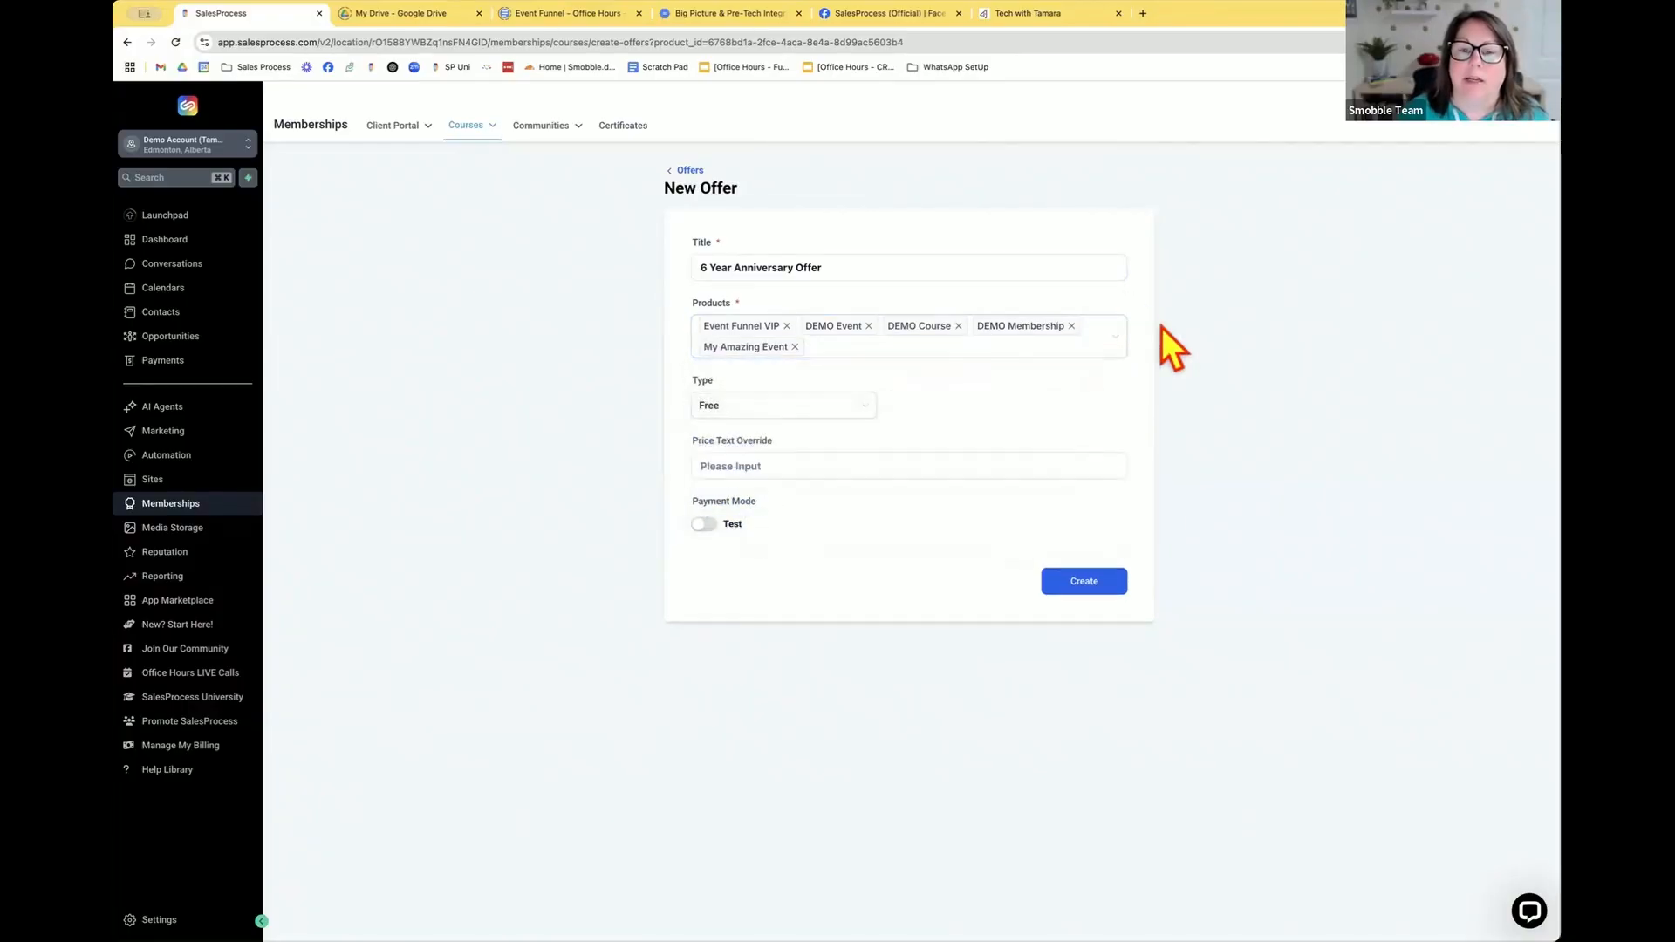
- Remove the four extra products from the new offer, leaving only Event Funnel VIP
left_click(794, 347)
left_click(868, 327)
left_click(876, 327)
left_click(899, 327)
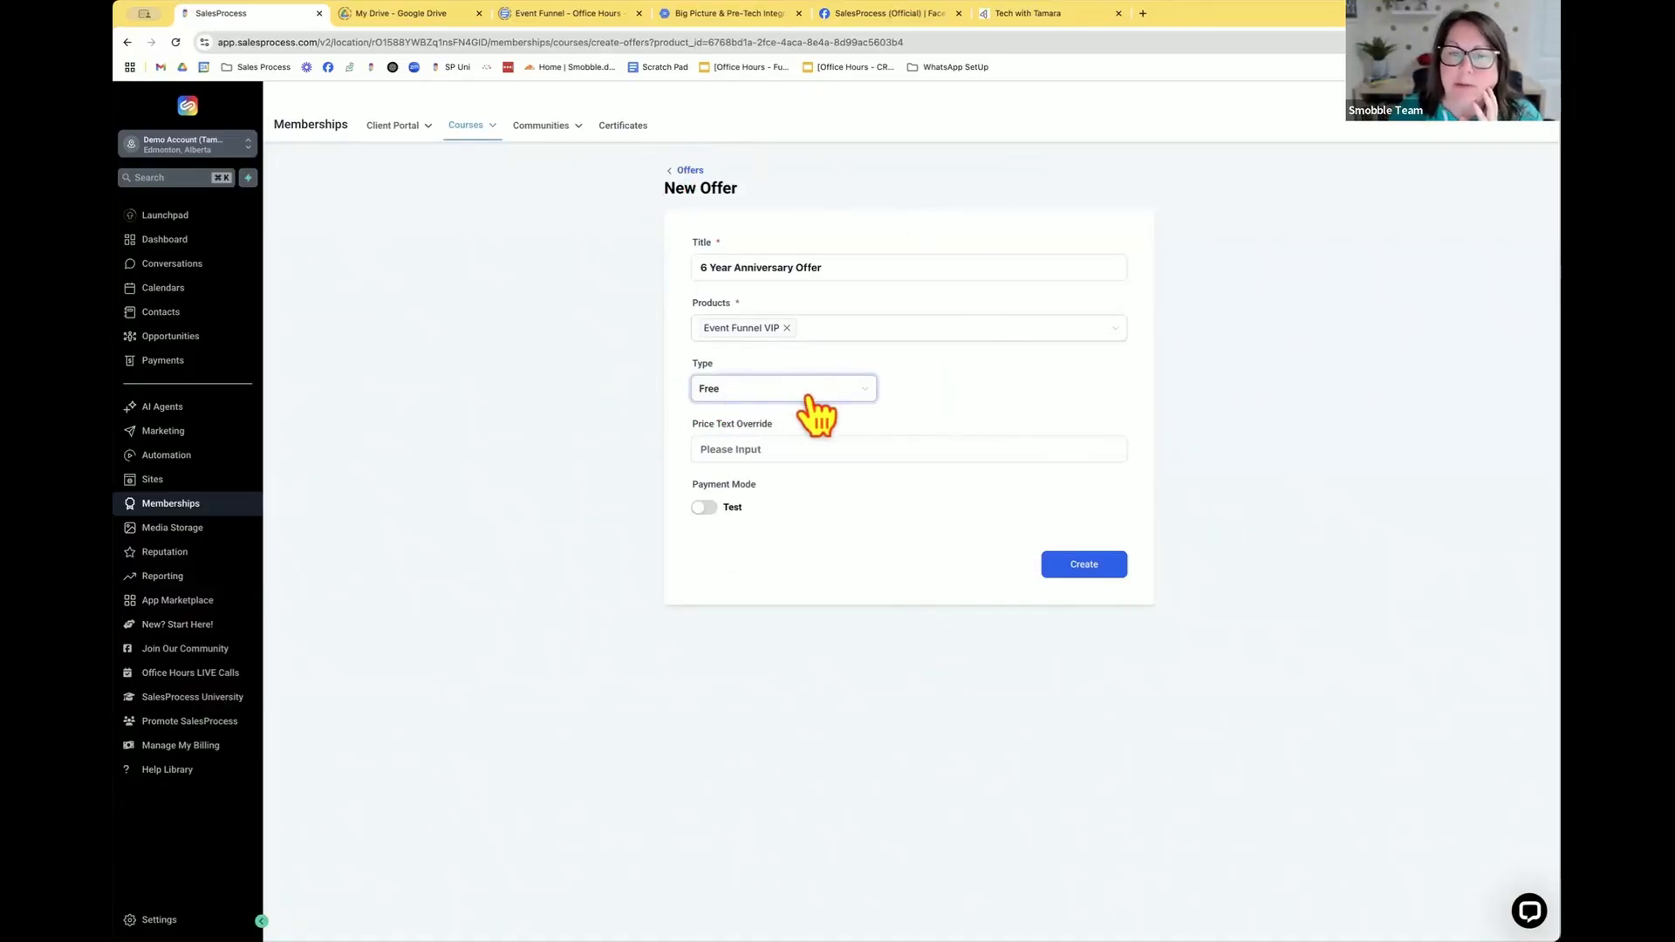
- Try the One Time pricing type for the new offer and set the type back to Free
left_click(792, 399)
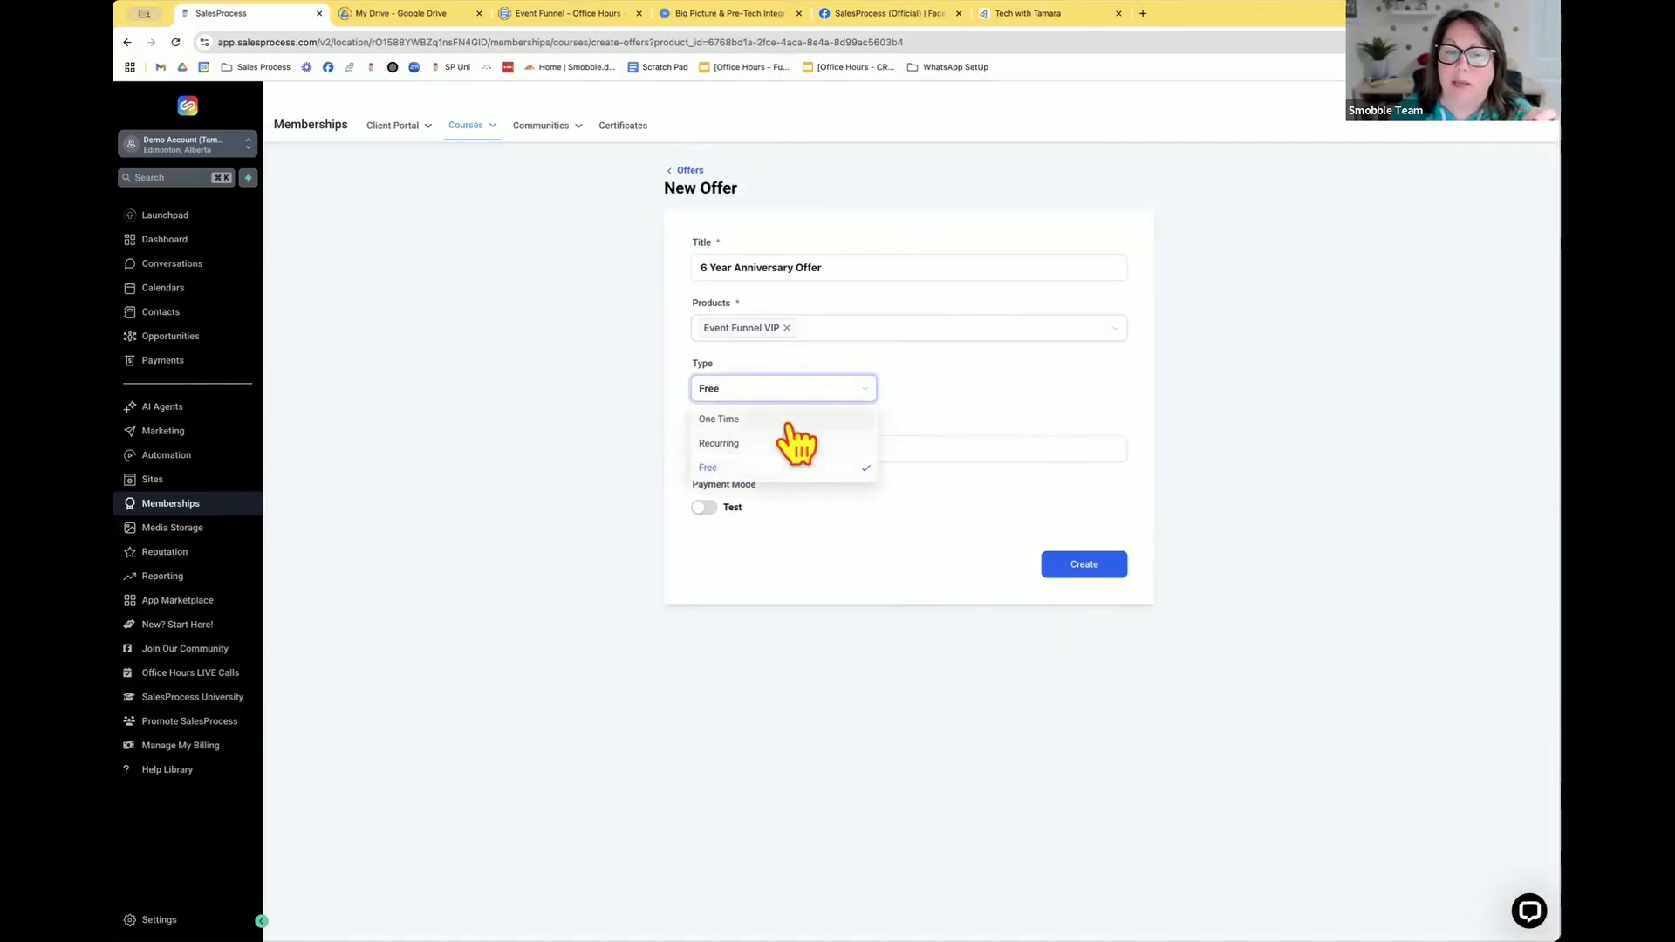
left_click(794, 419)
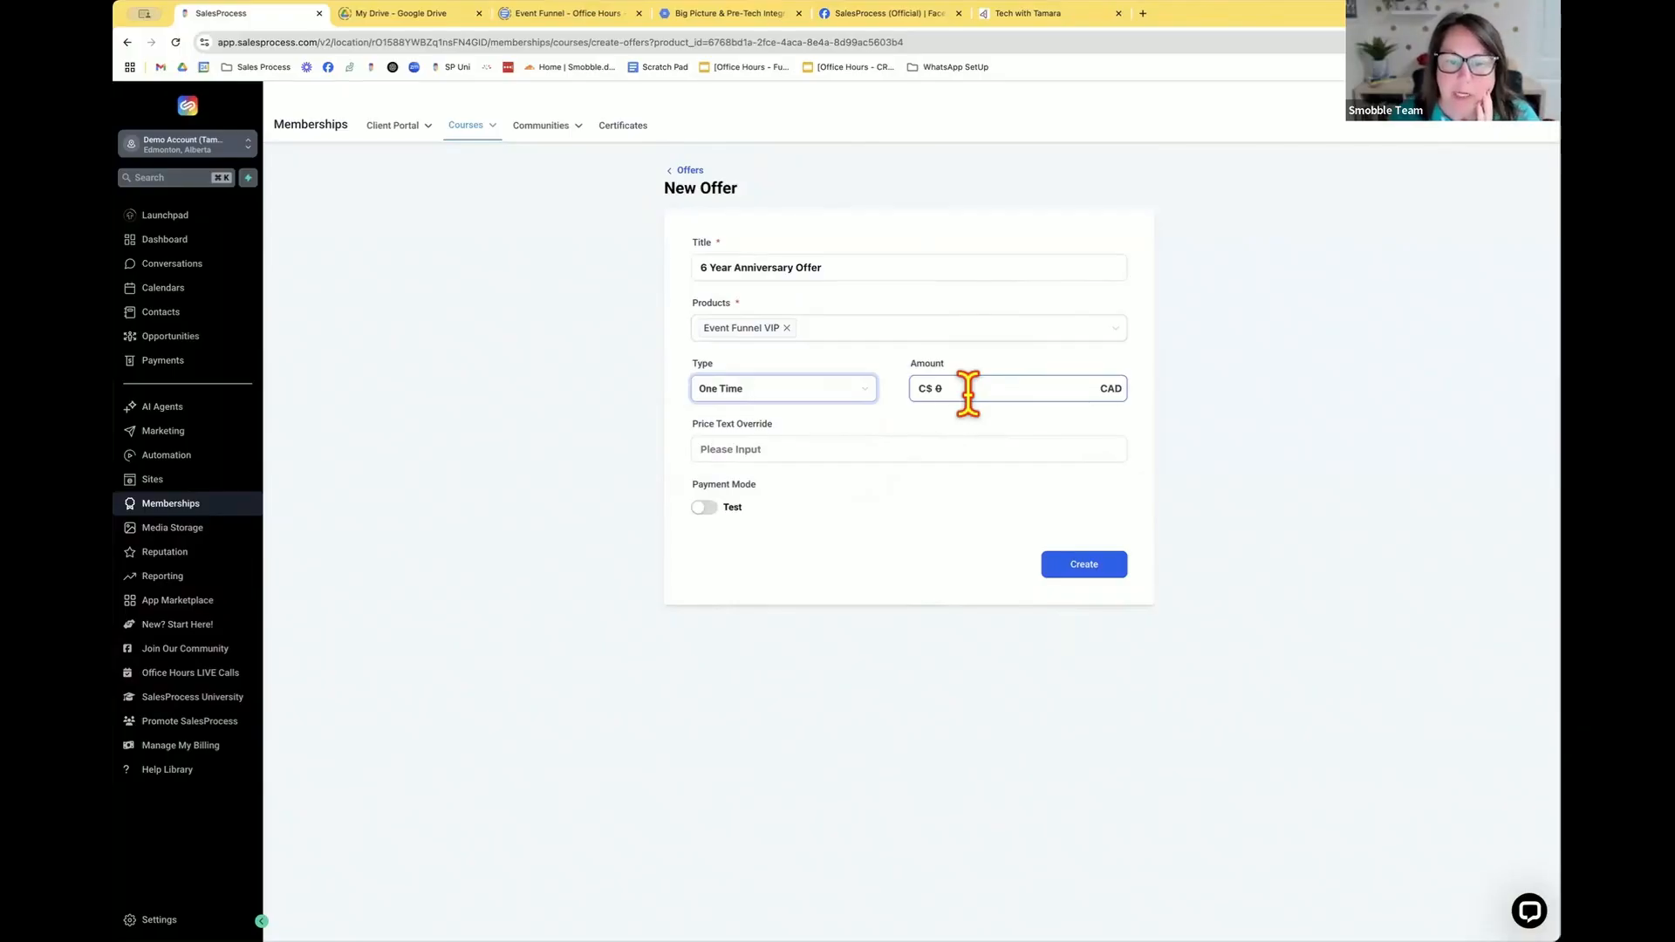
left_click(859, 390)
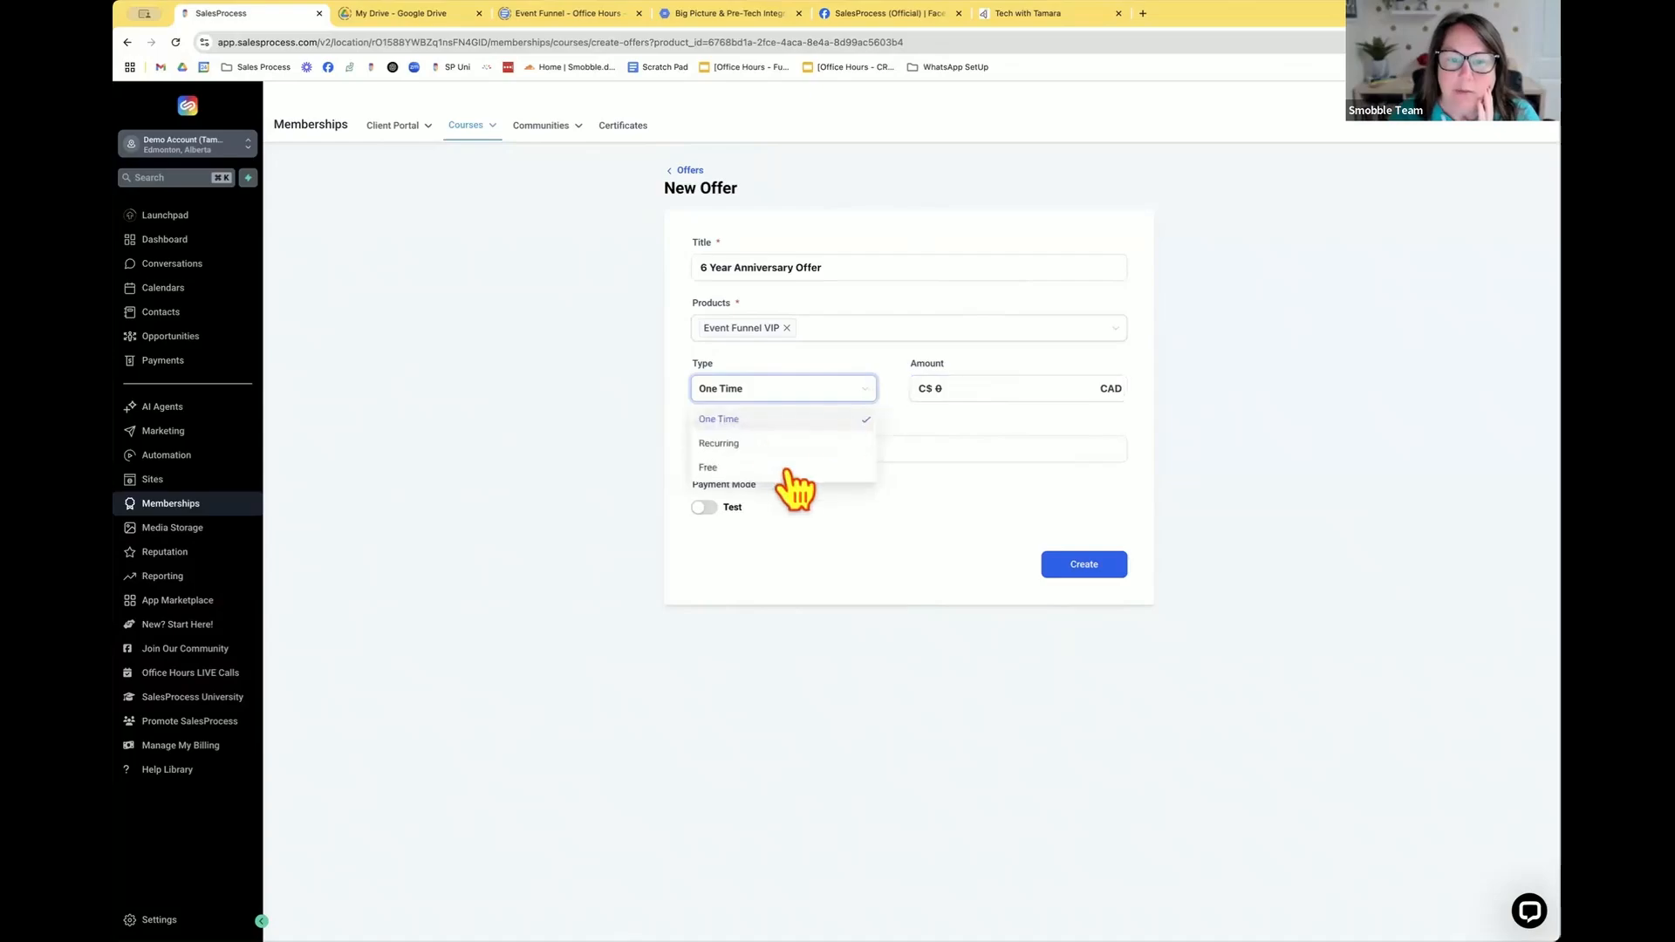
left_click(790, 470)
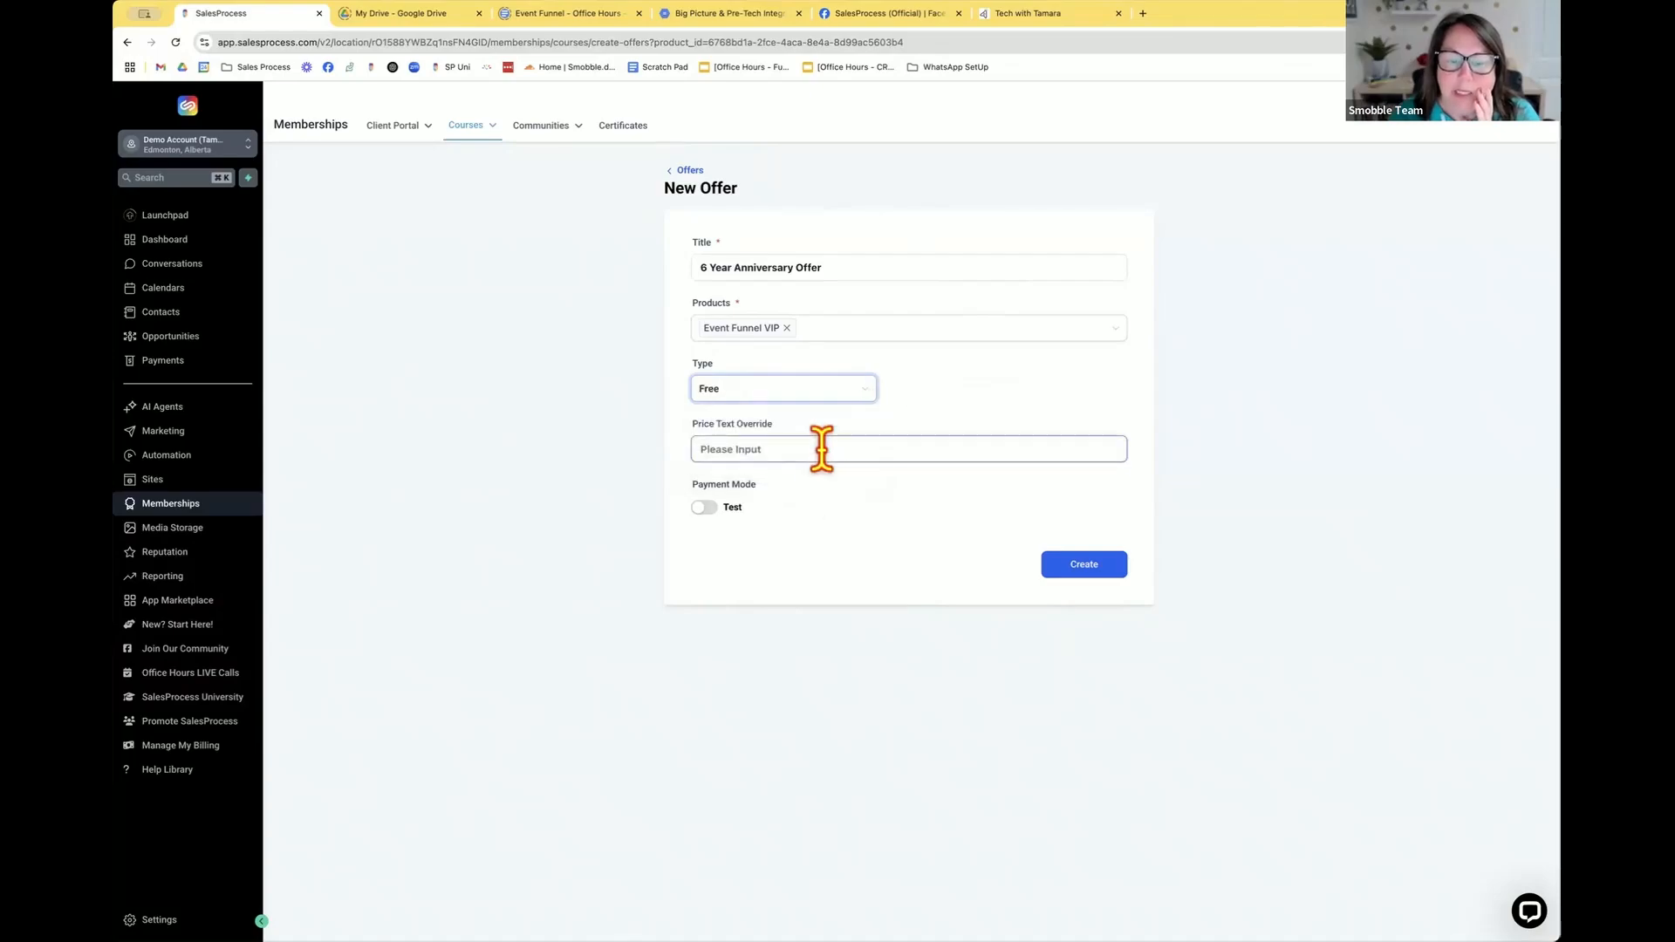
- Check the new offer's Price Text Override and the Live and Test payment modes, and create the offer
left_click(821, 448)
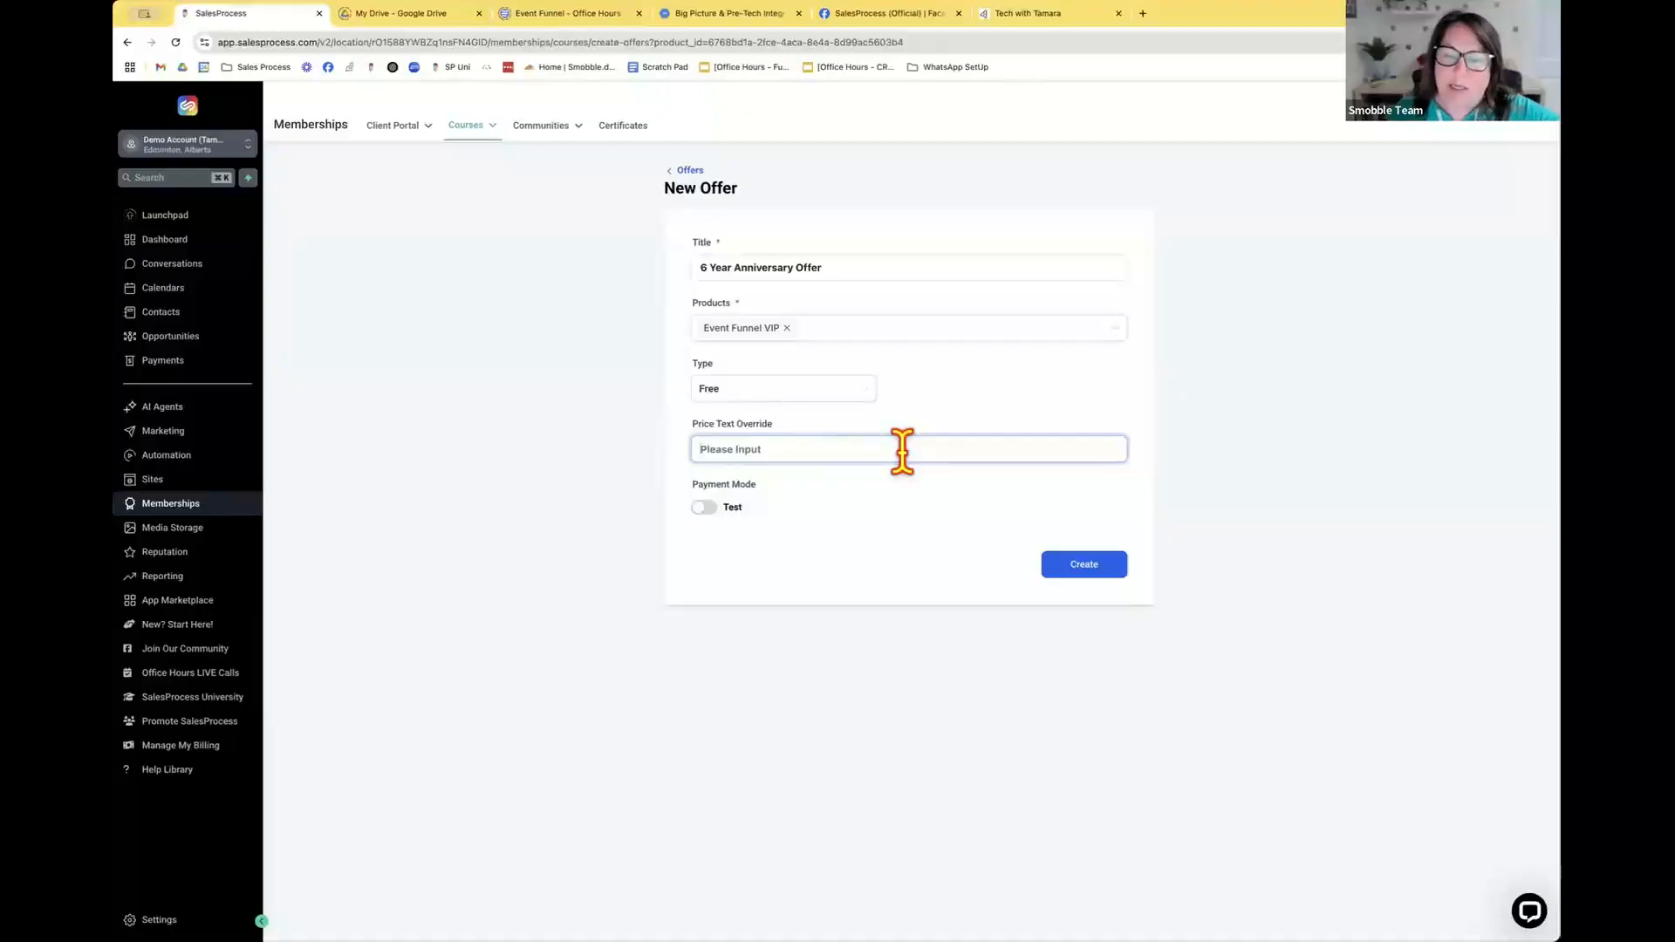
left_click(703, 507)
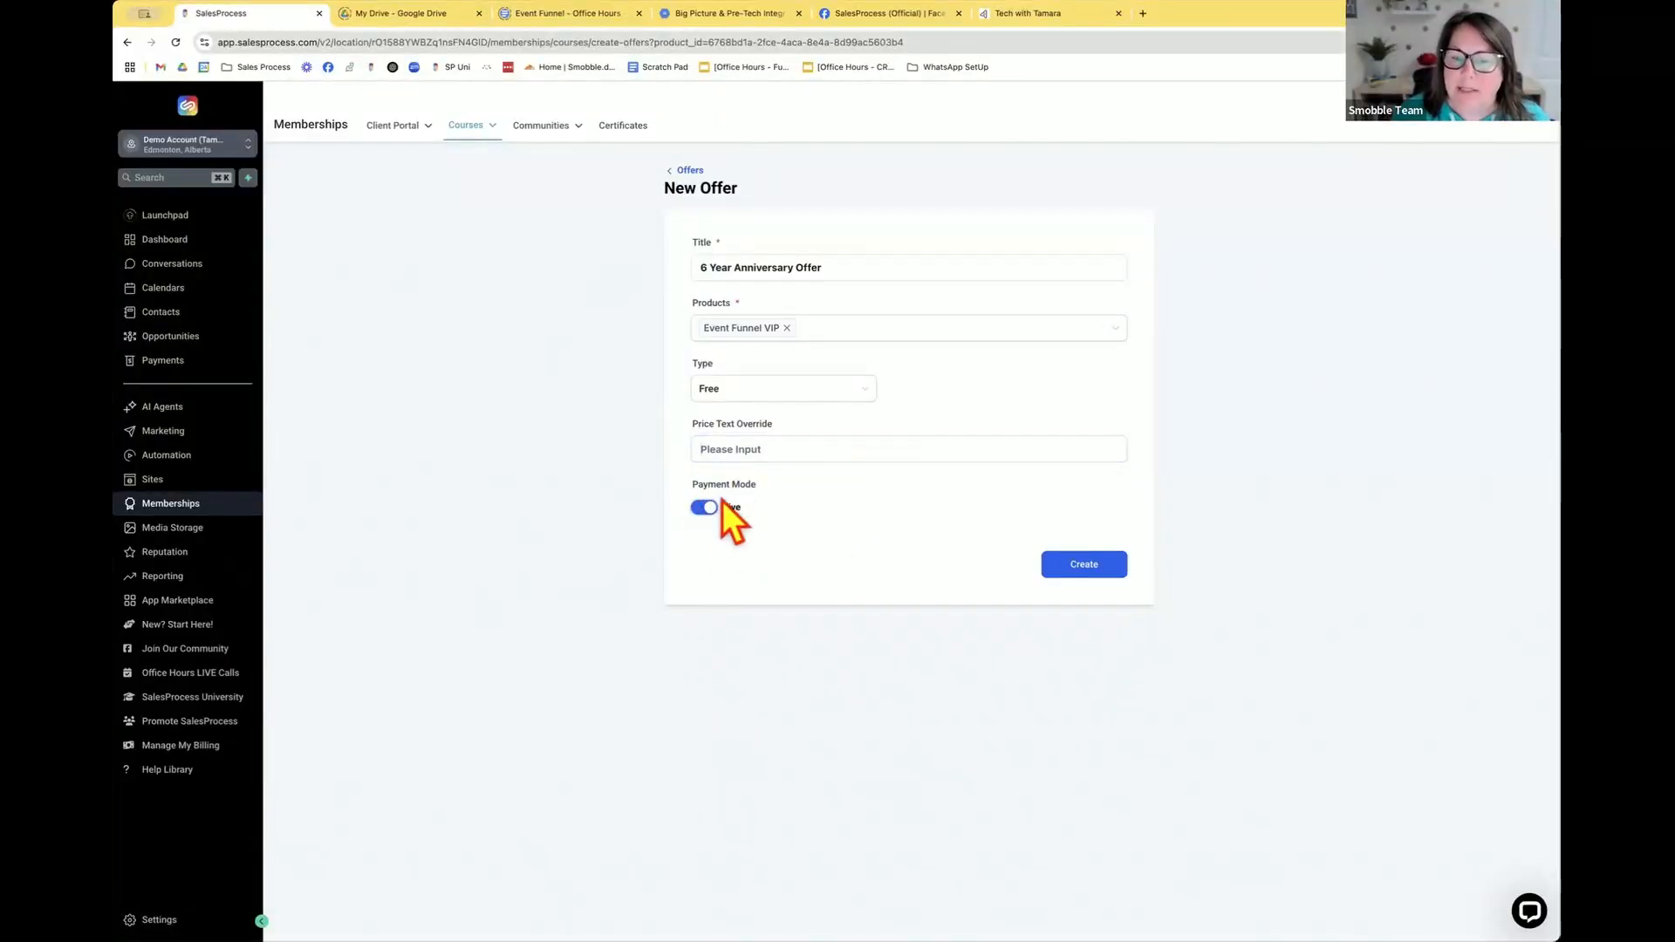
left_click(703, 507)
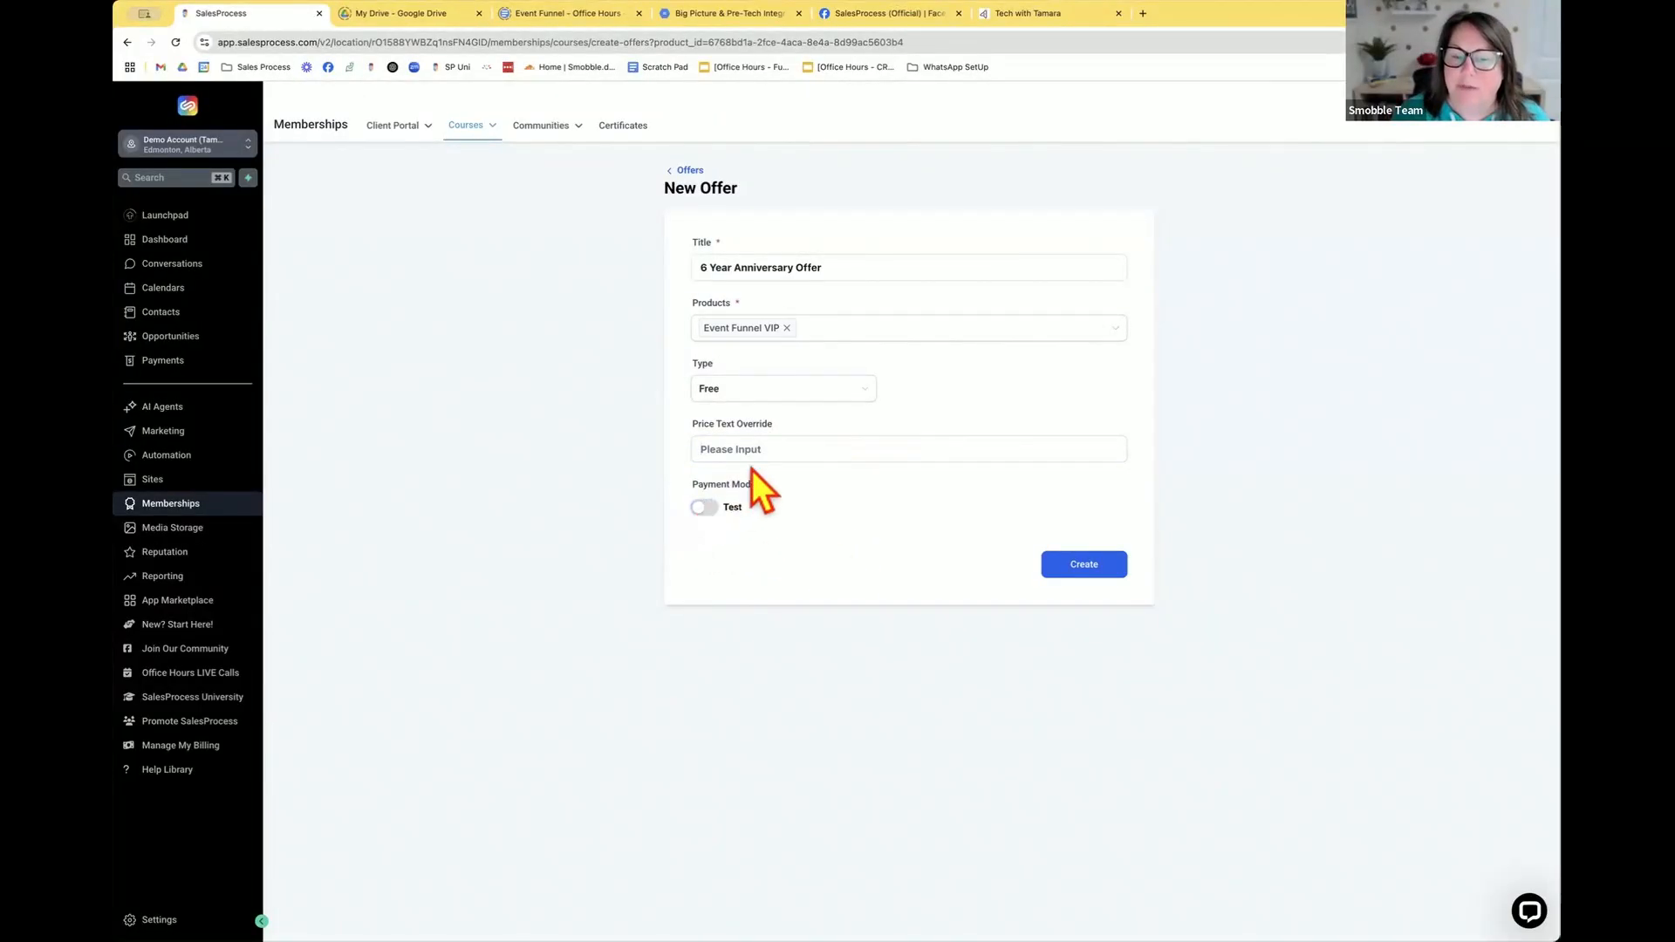
left_click(713, 394)
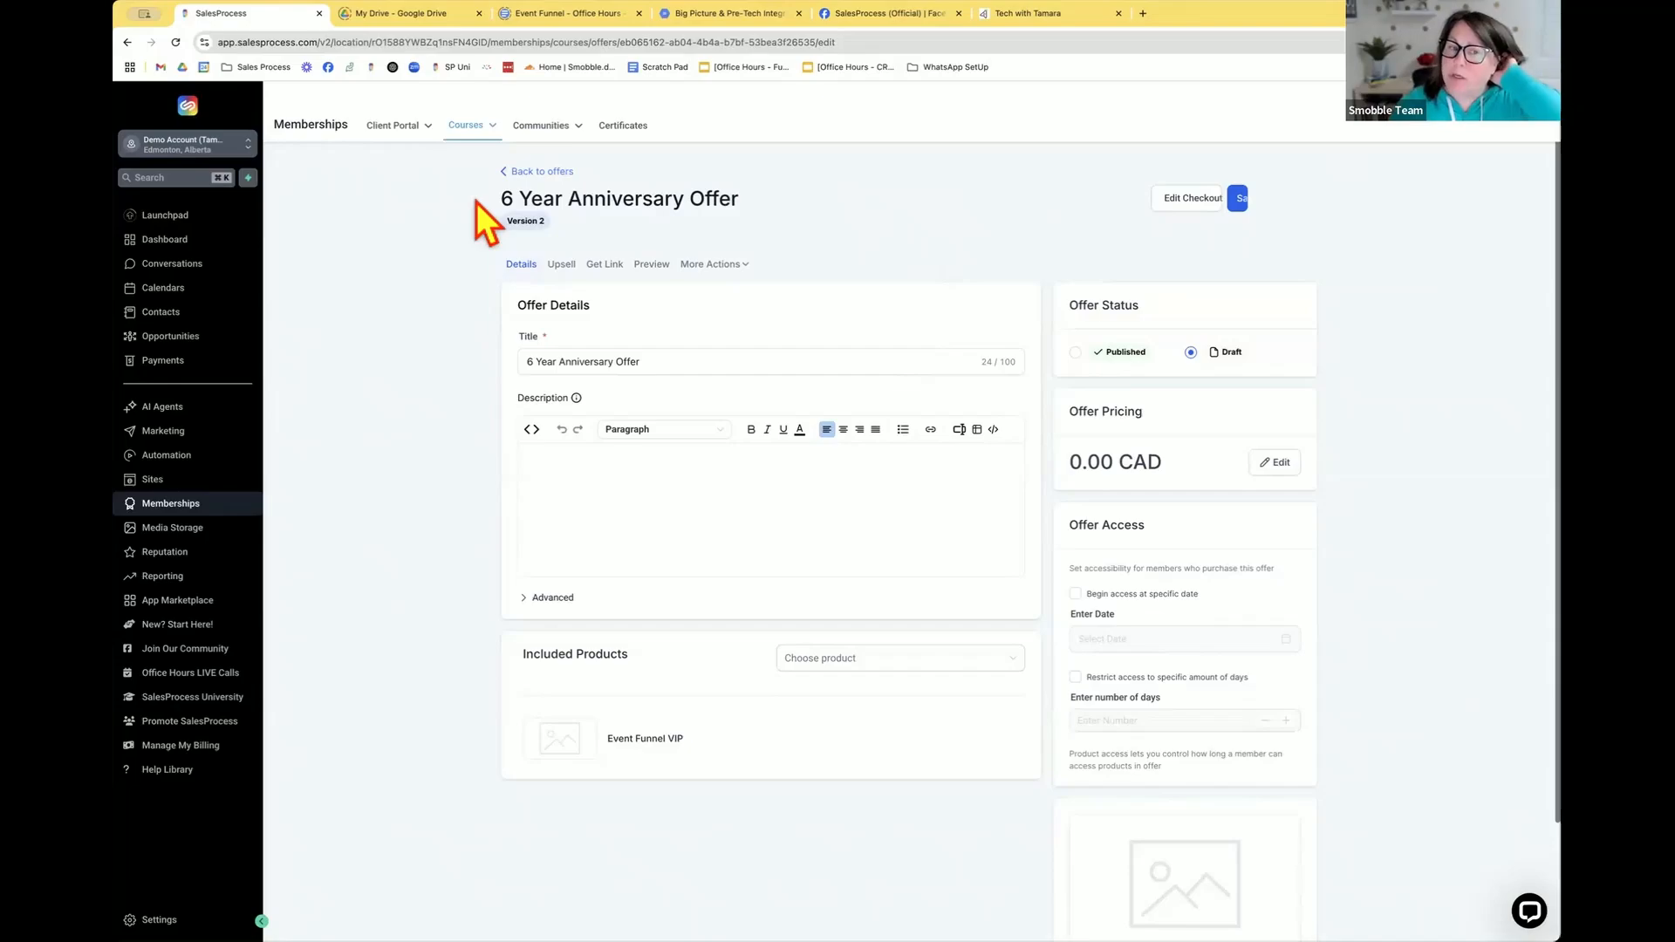
- Restrict access to the 6 Year Anniversary Offer to 14 days
mouse_move(623, 748)
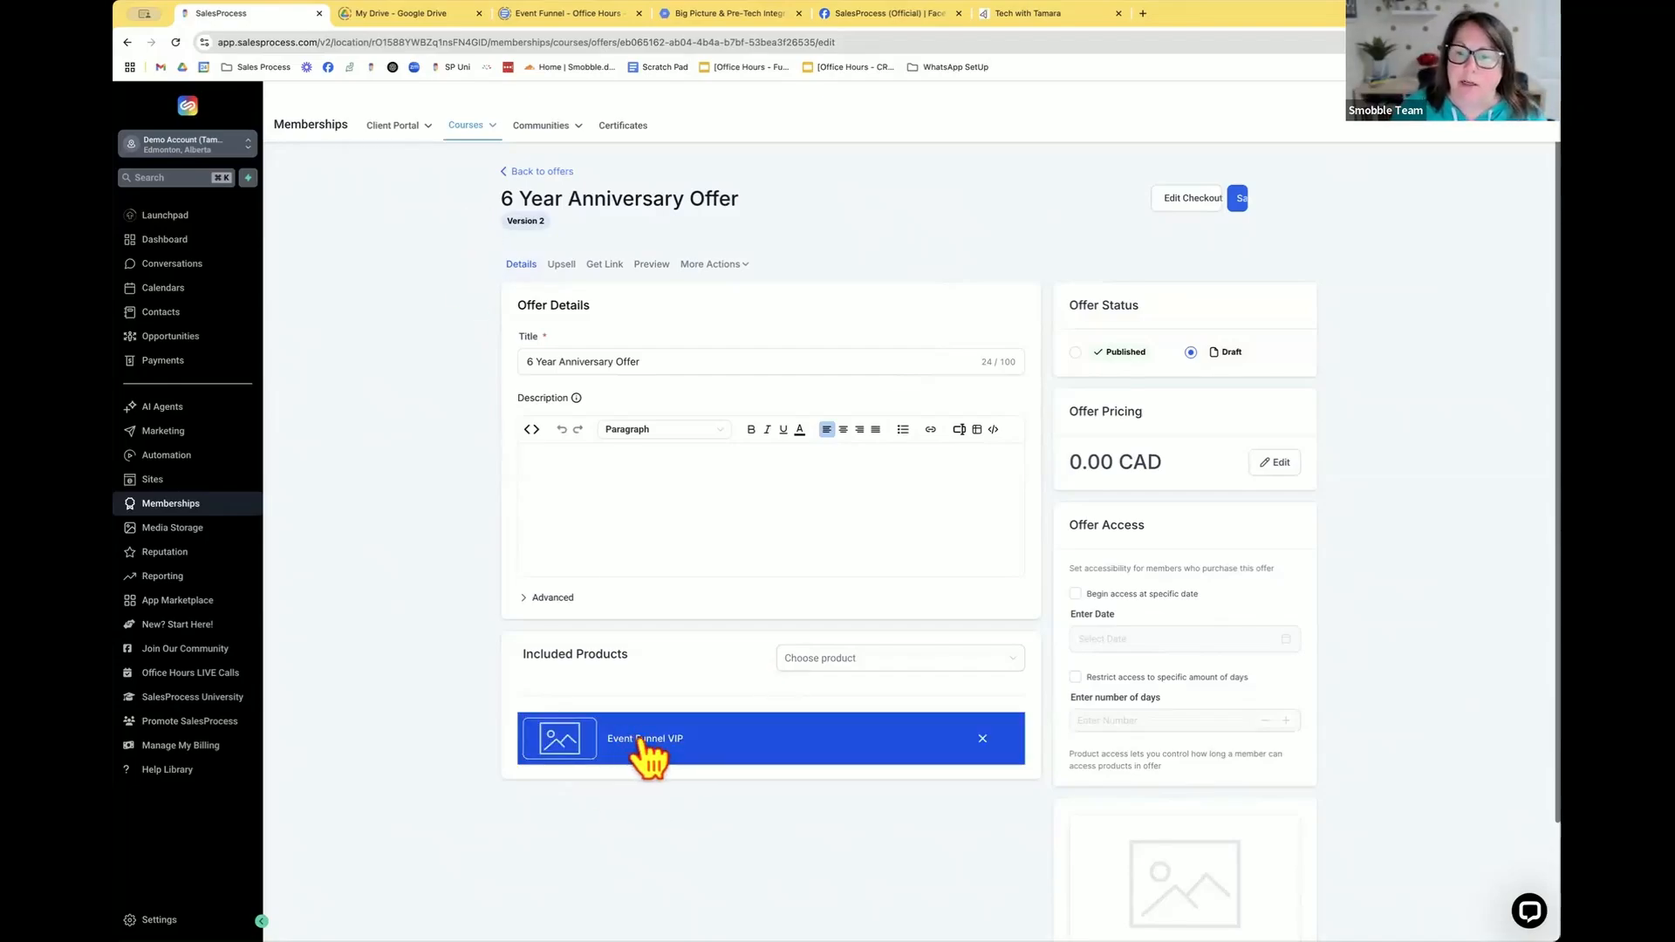
scroll(1064, 772, "down", 3)
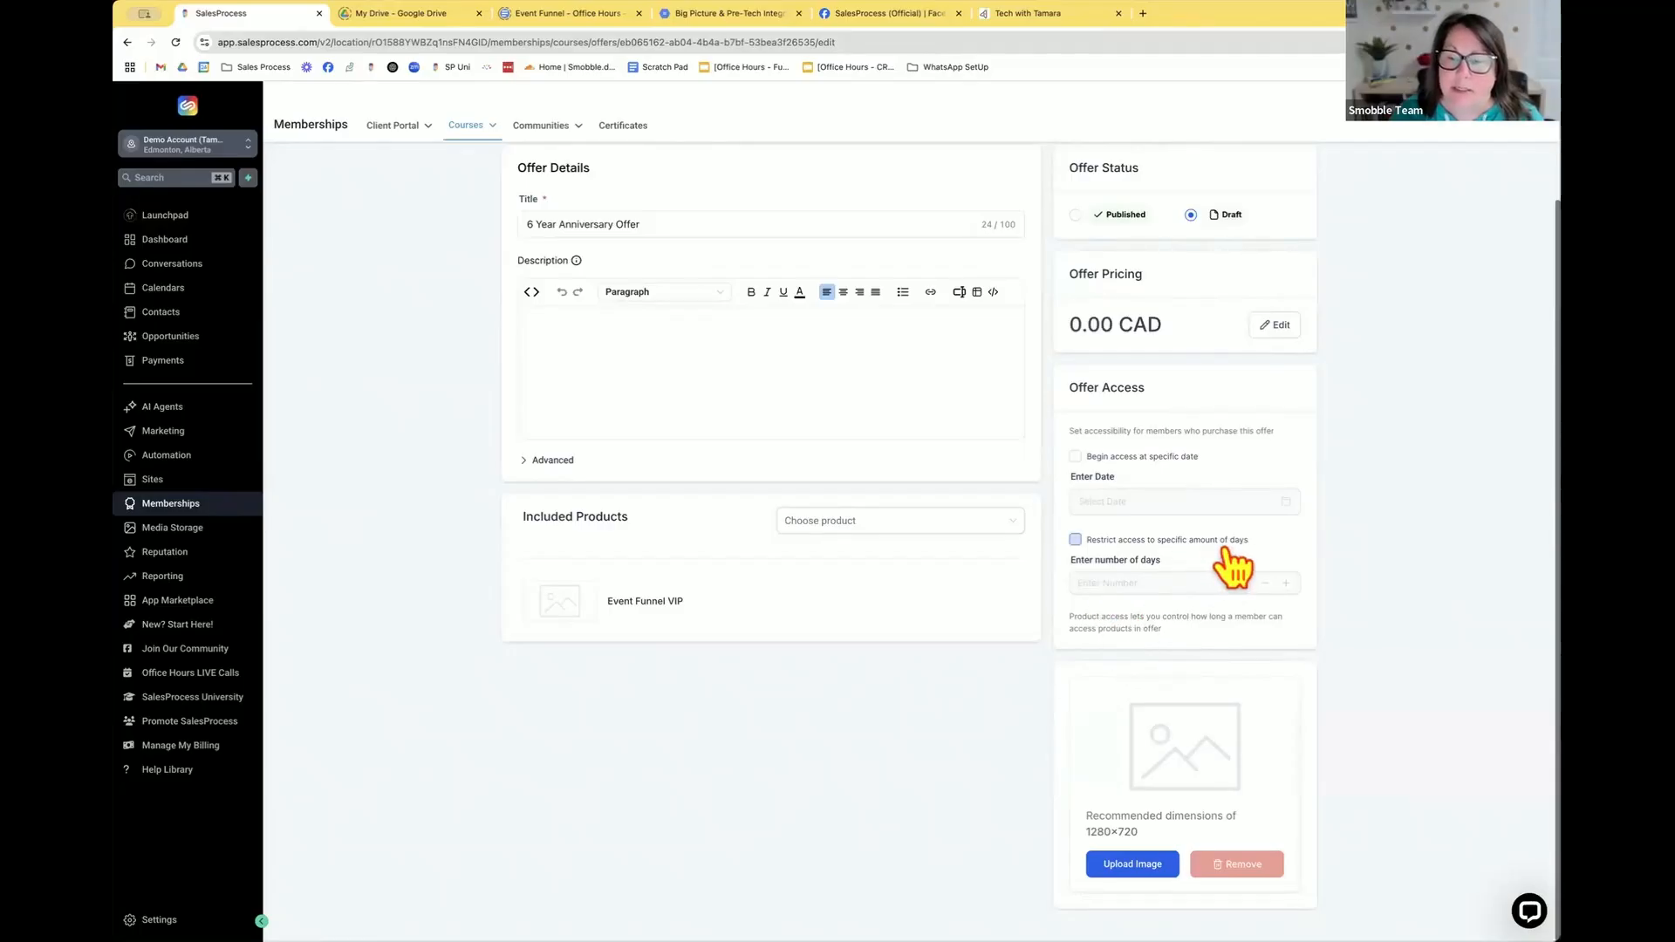
left_click(1077, 540)
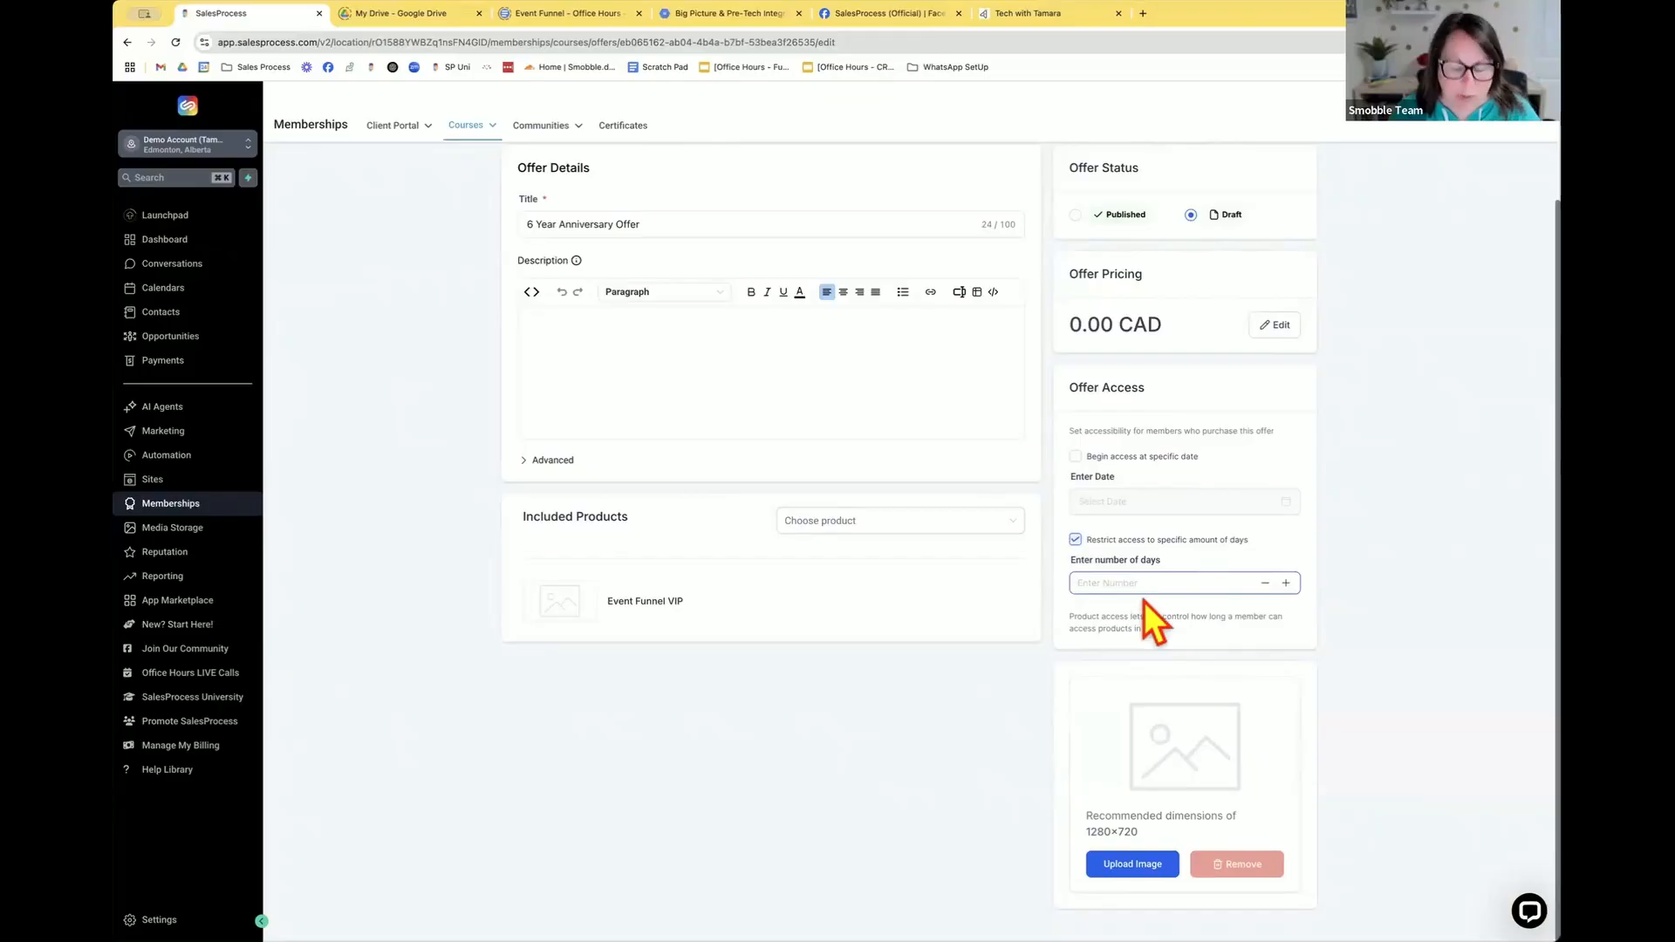
type("14")
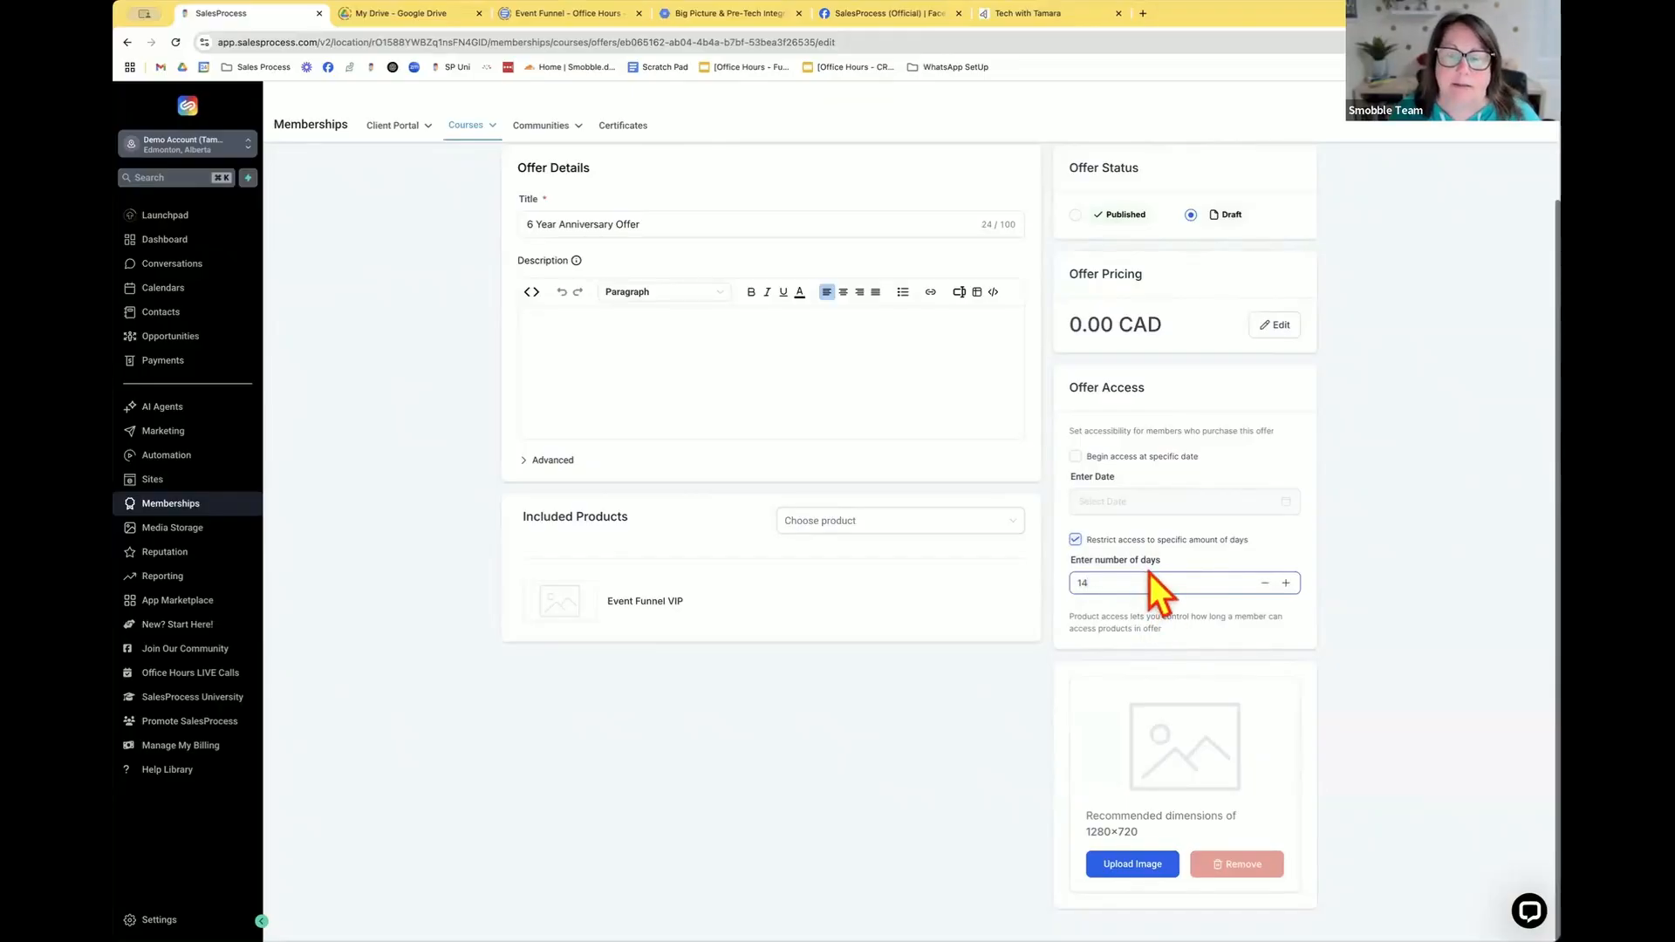
left_click(1226, 613)
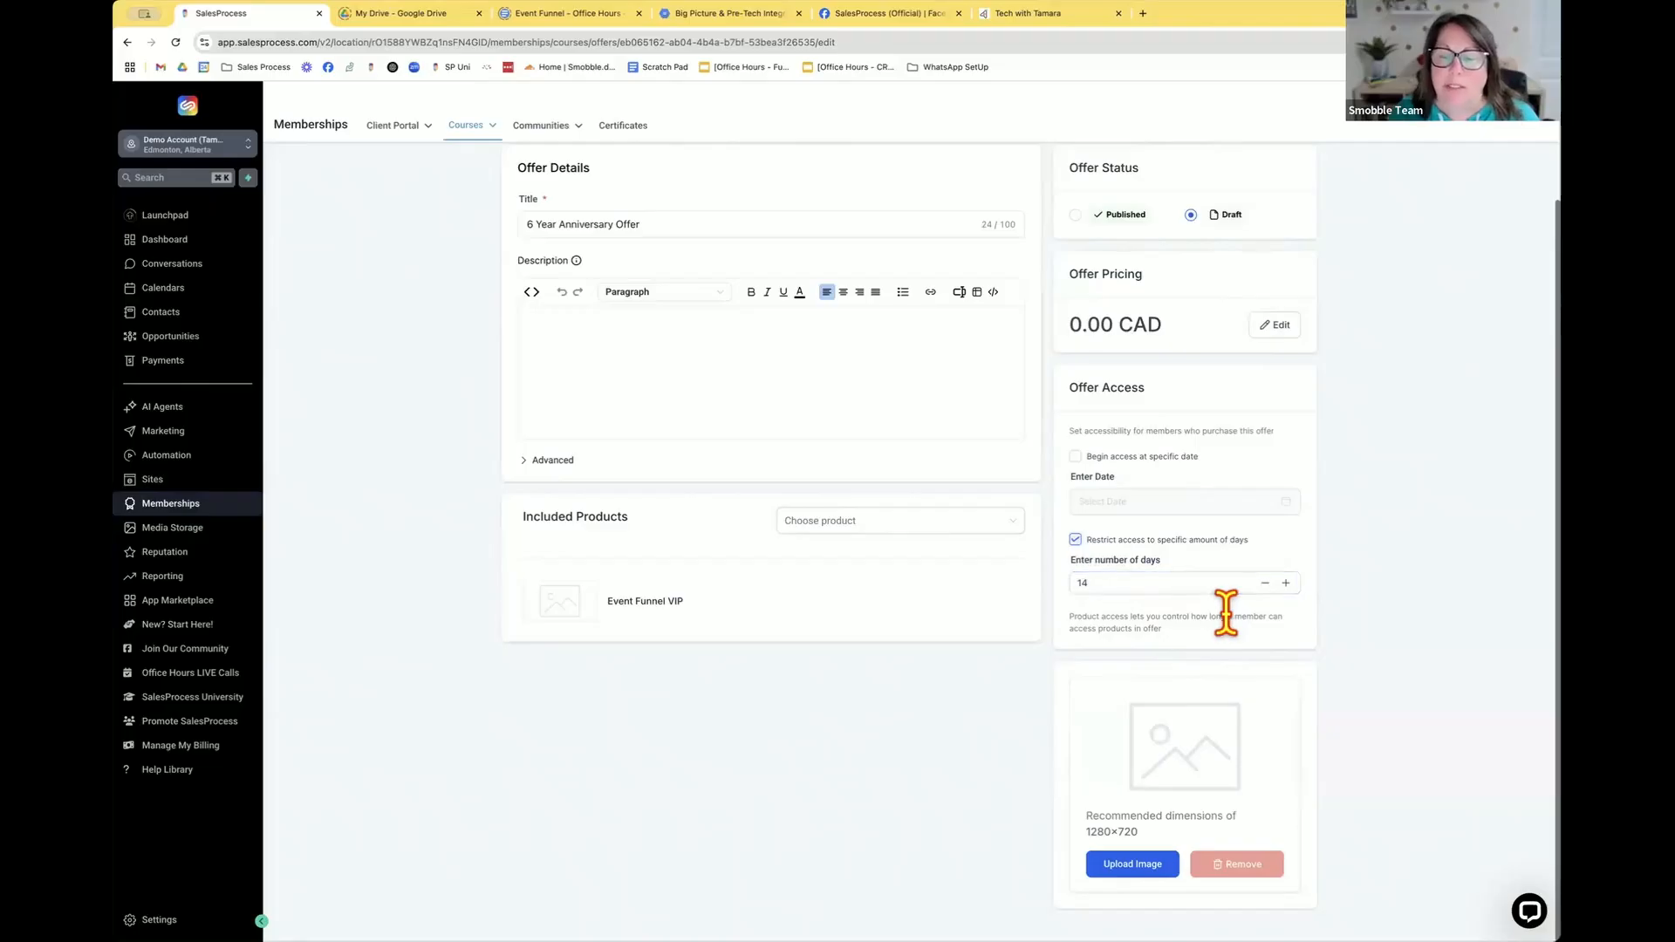
left_click(1149, 582)
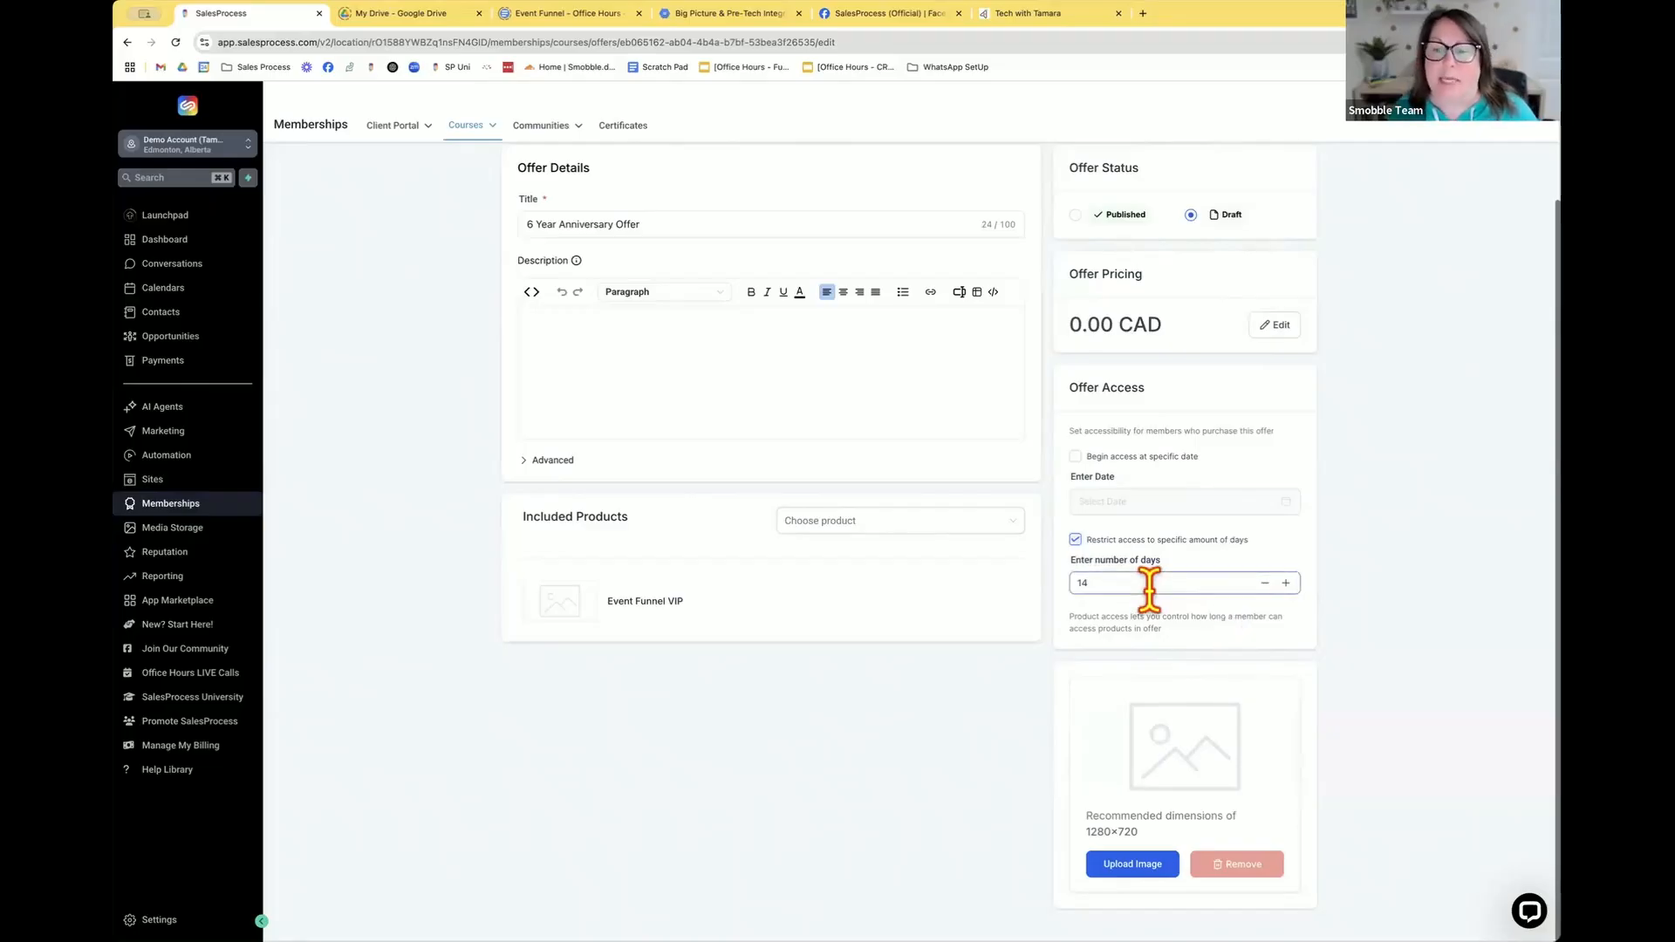
left_click(1369, 409)
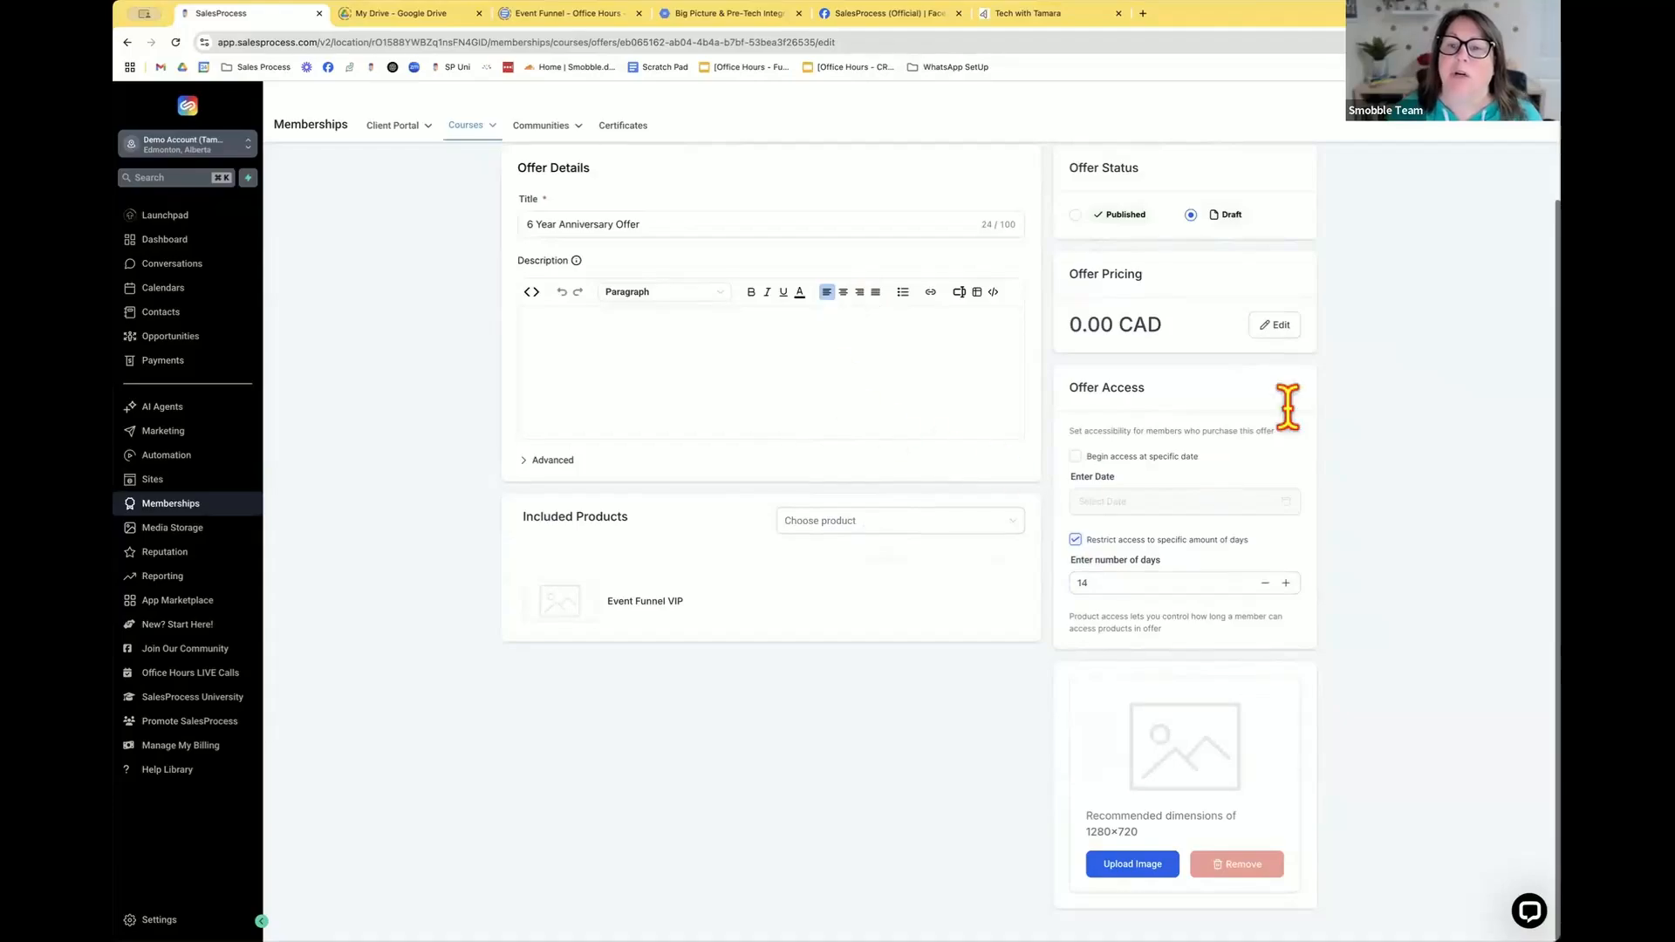
- Review the offer's status, pricing, access and image settings, and save the offer
scroll(1227, 389, "up", 3)
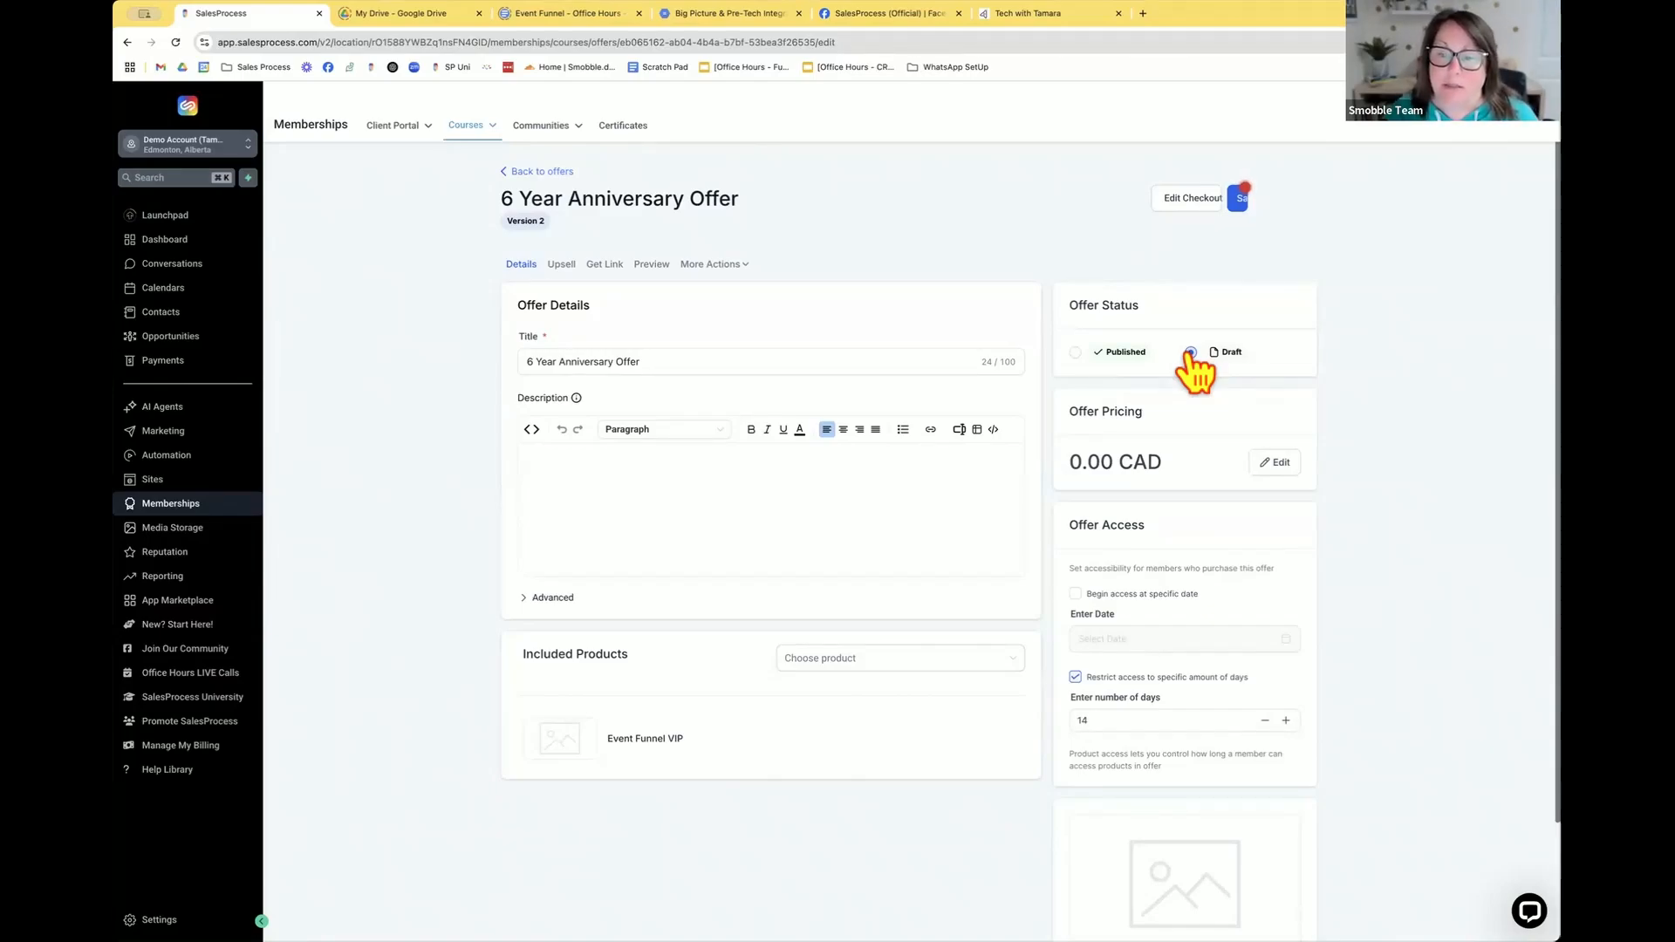
scroll(1195, 371, "down", 3)
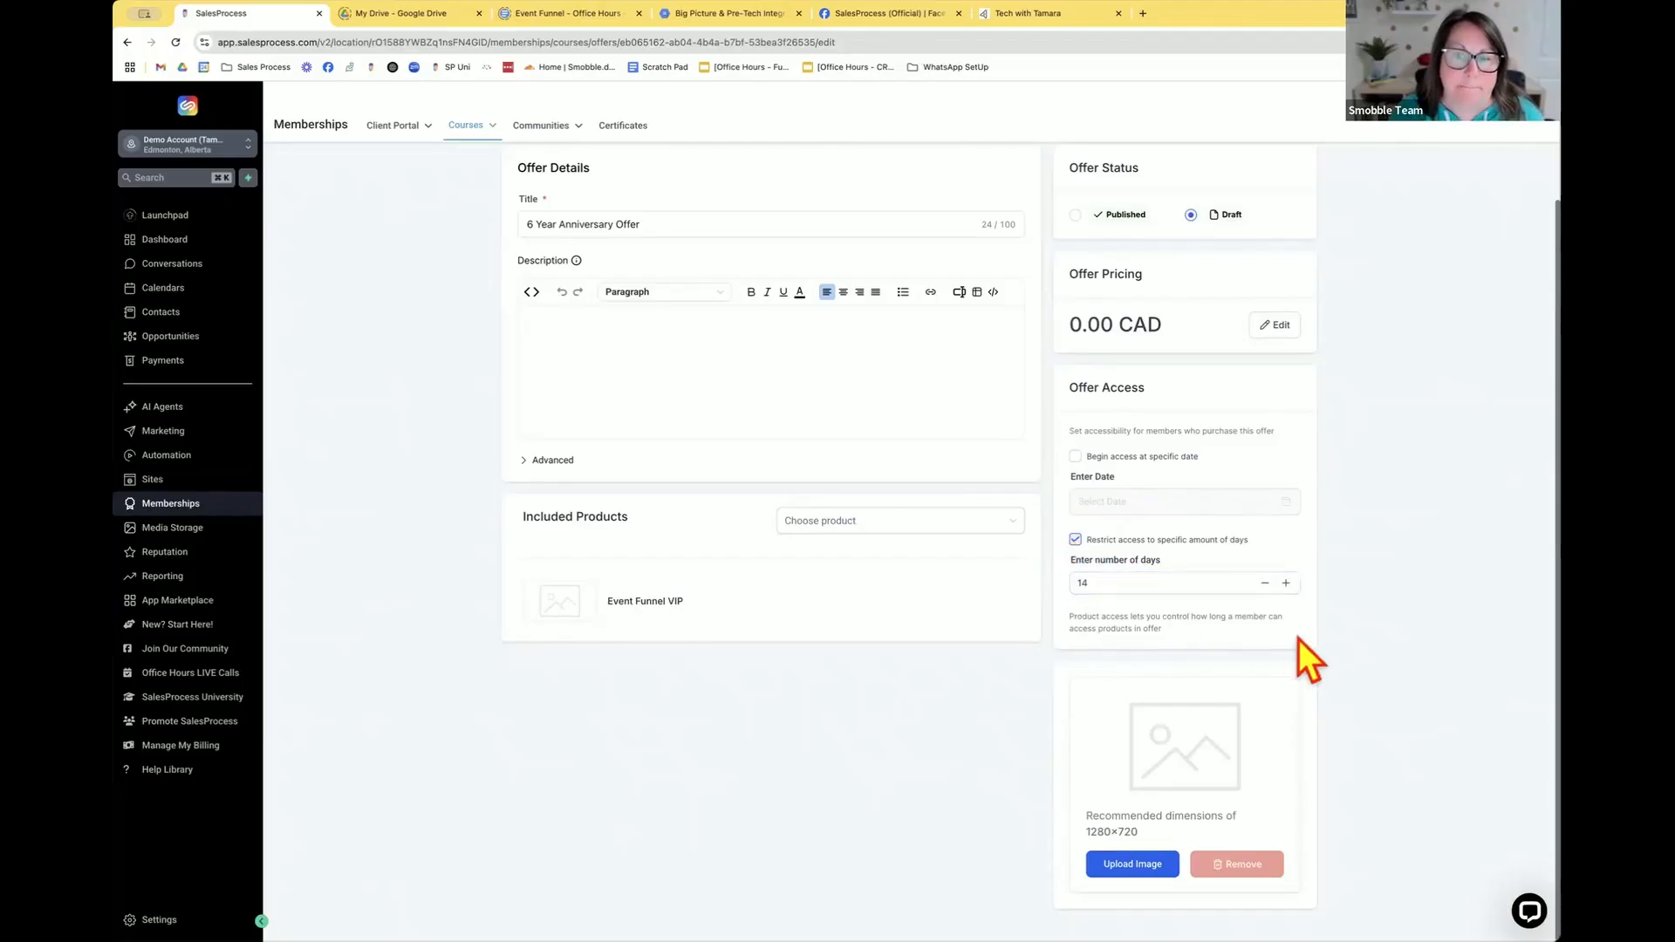
scroll(1297, 640, "up", 3)
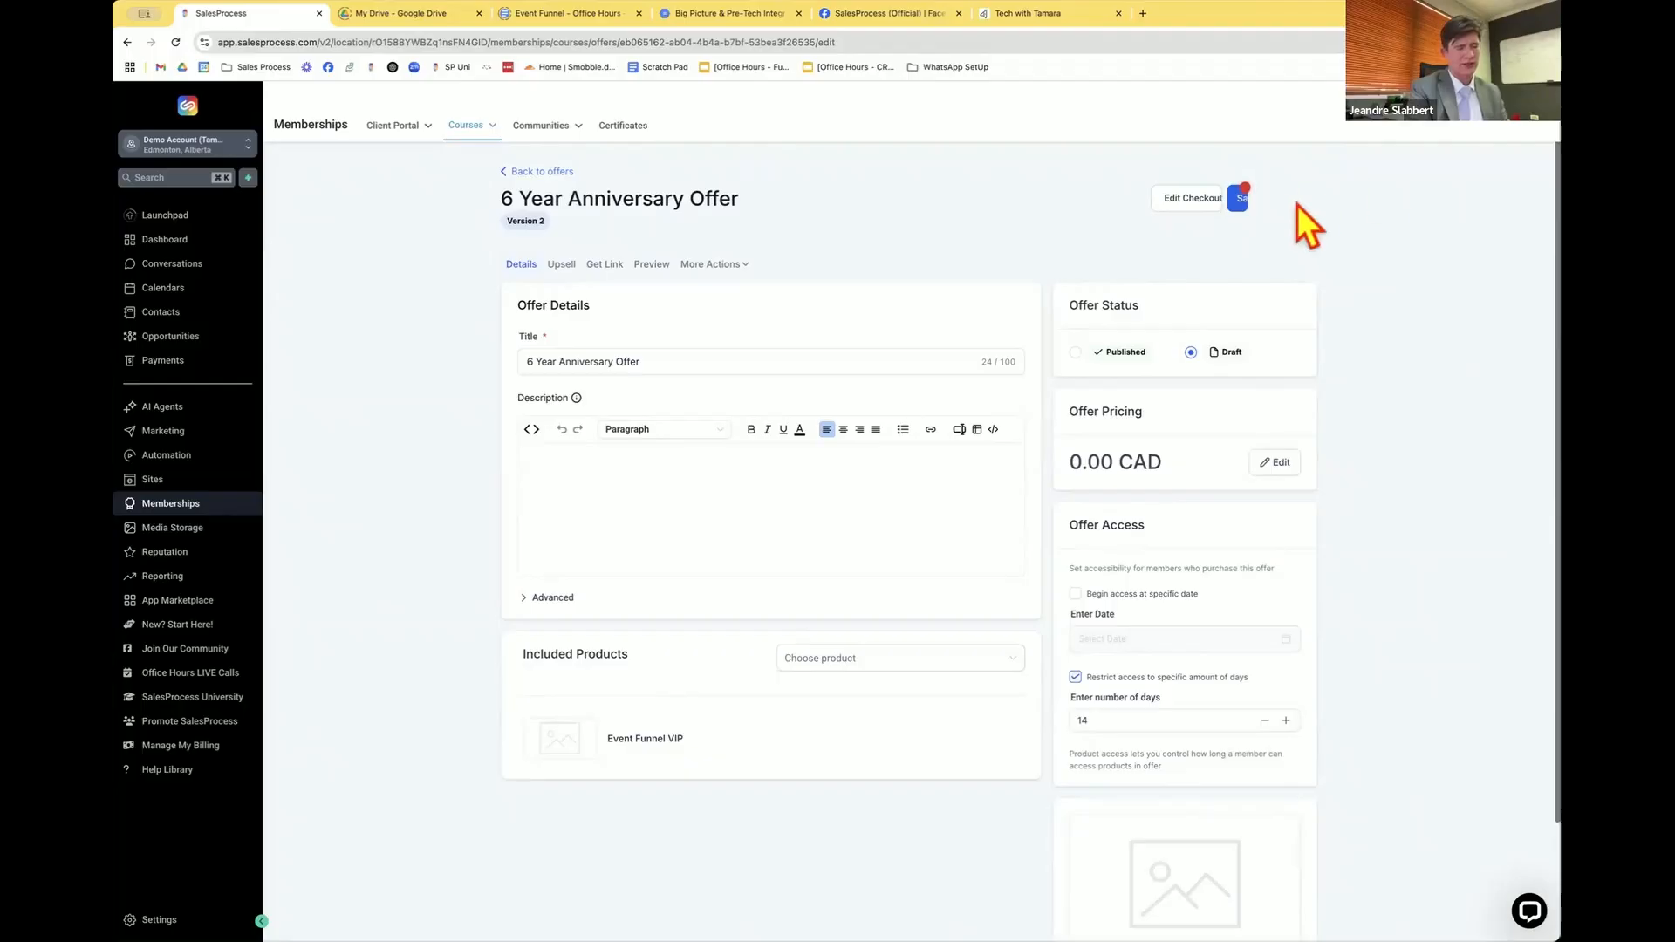
left_click(1241, 204)
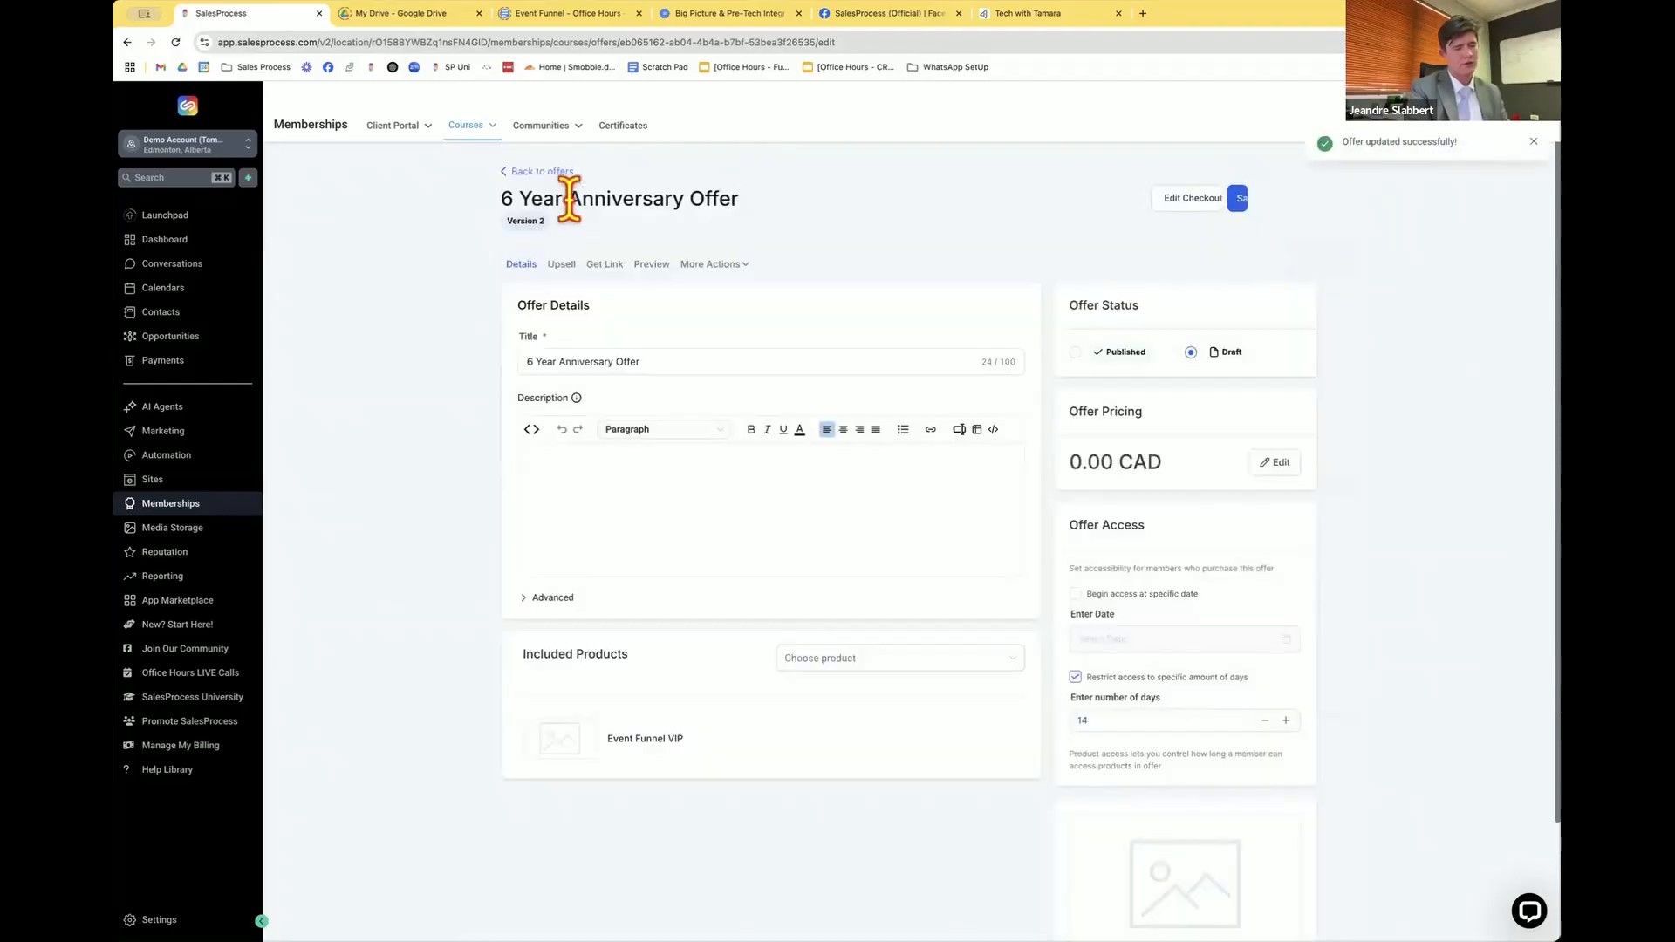
- Leave the offer and open the Event Funnel VIP product from the course products
left_click(534, 172)
mouse_move(469, 127)
left_click(468, 178)
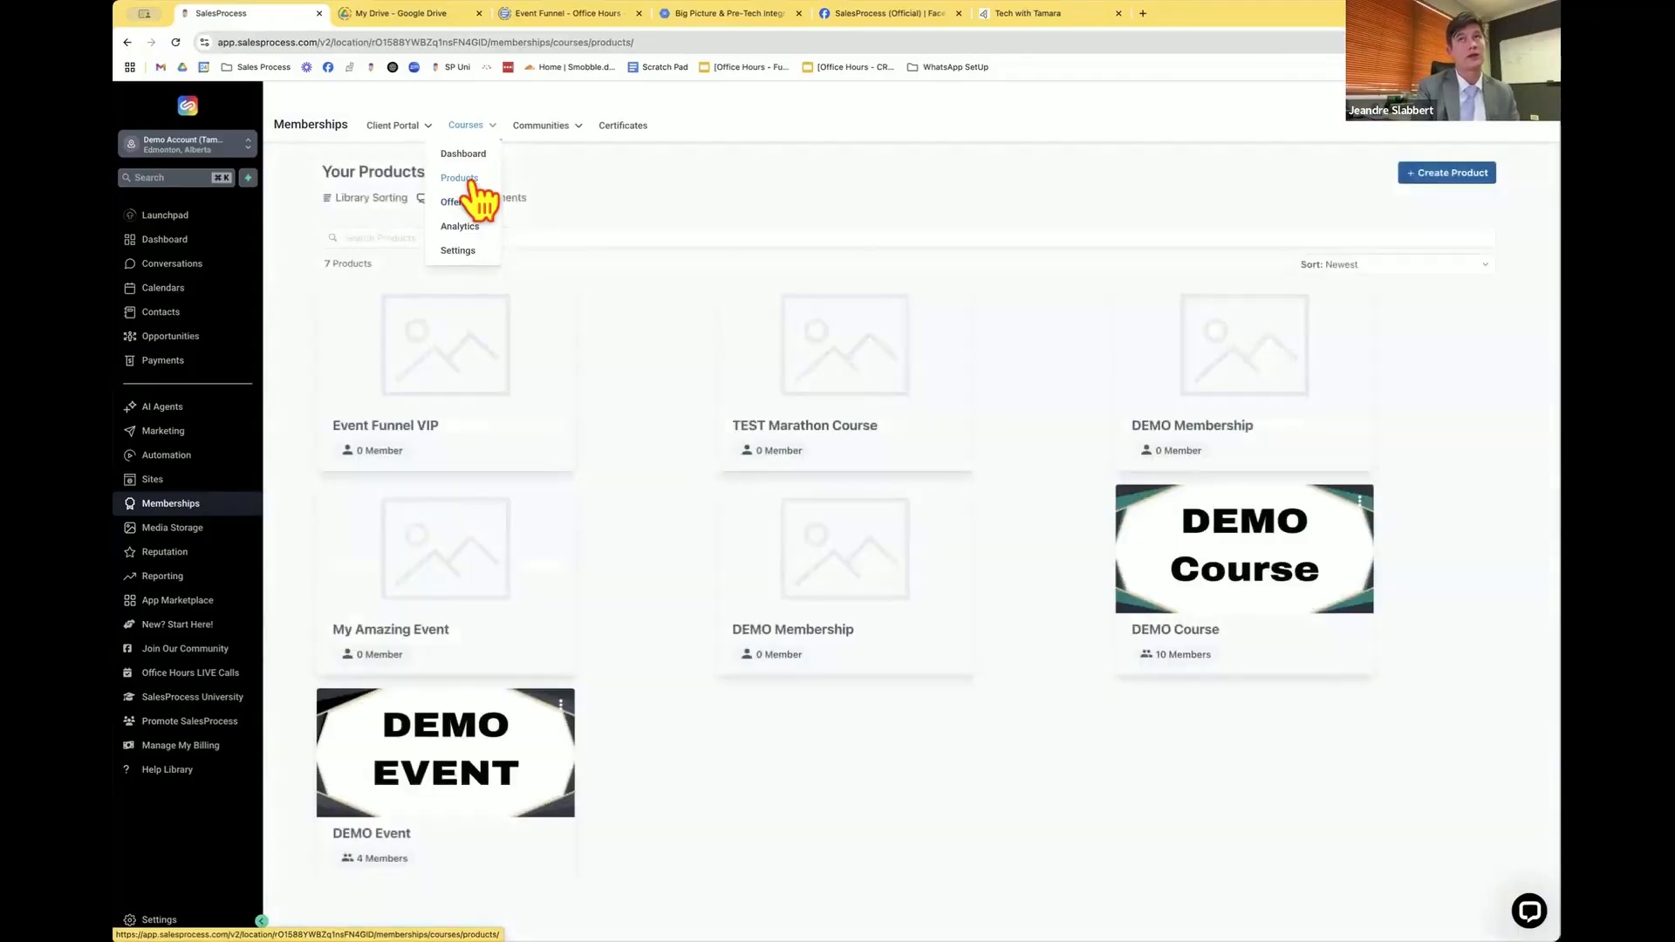
left_click(410, 362)
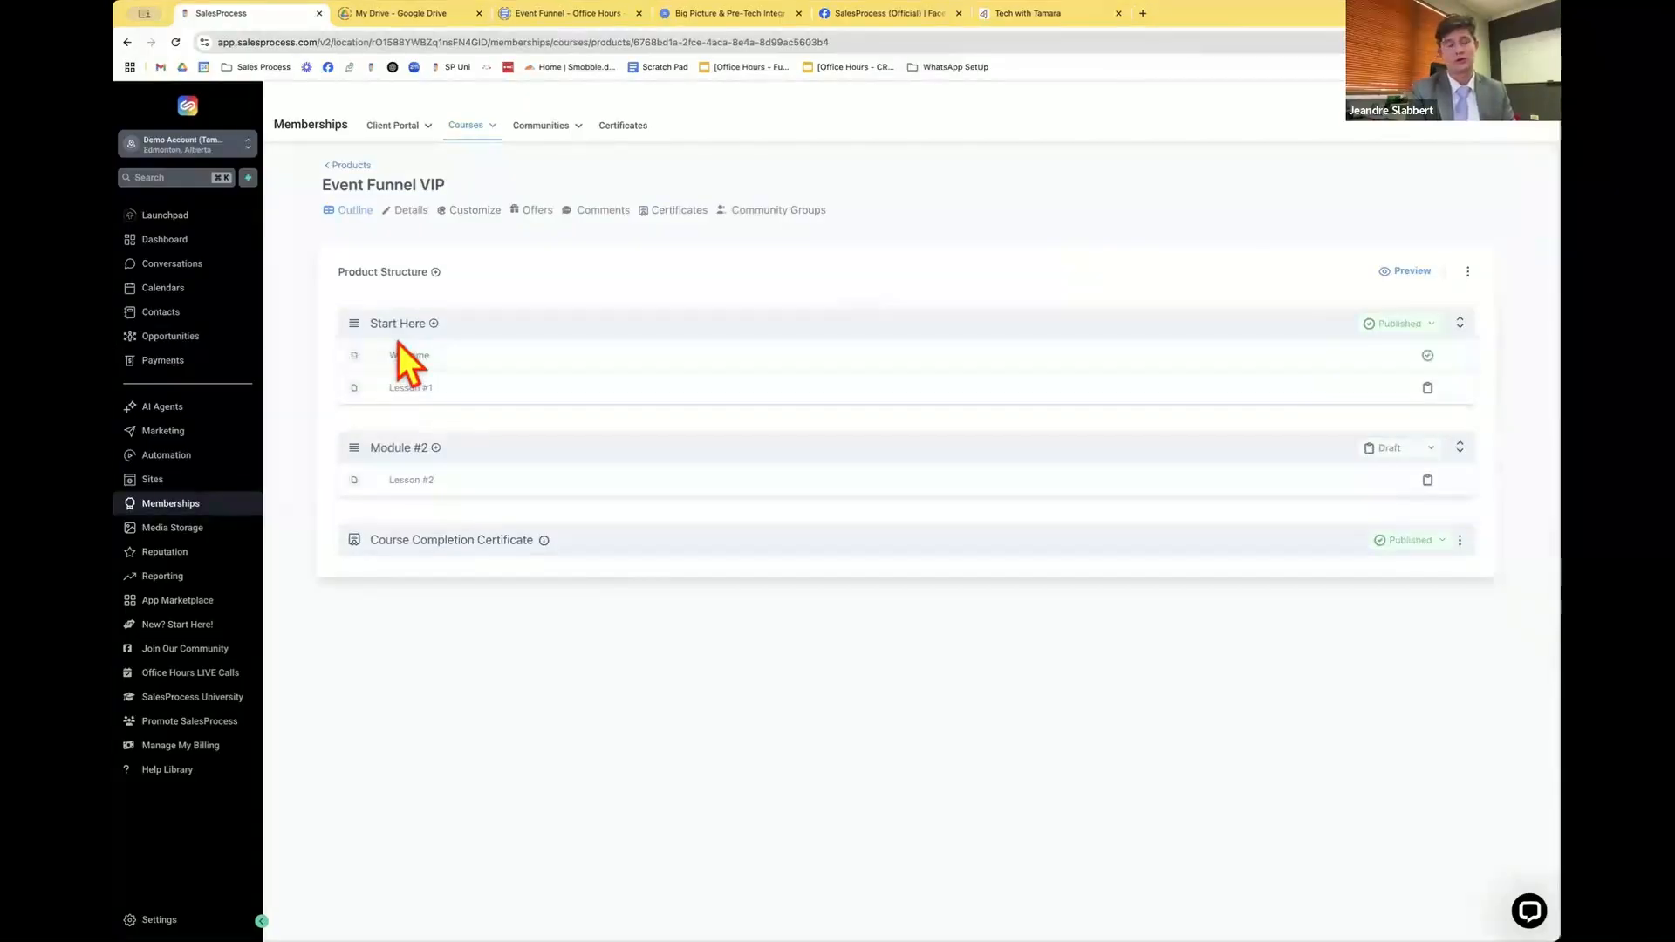
- Examine the Start Here category's drip settings, including the Drip Specific Date option and its calendar, and close them without saving
left_click(1433, 324)
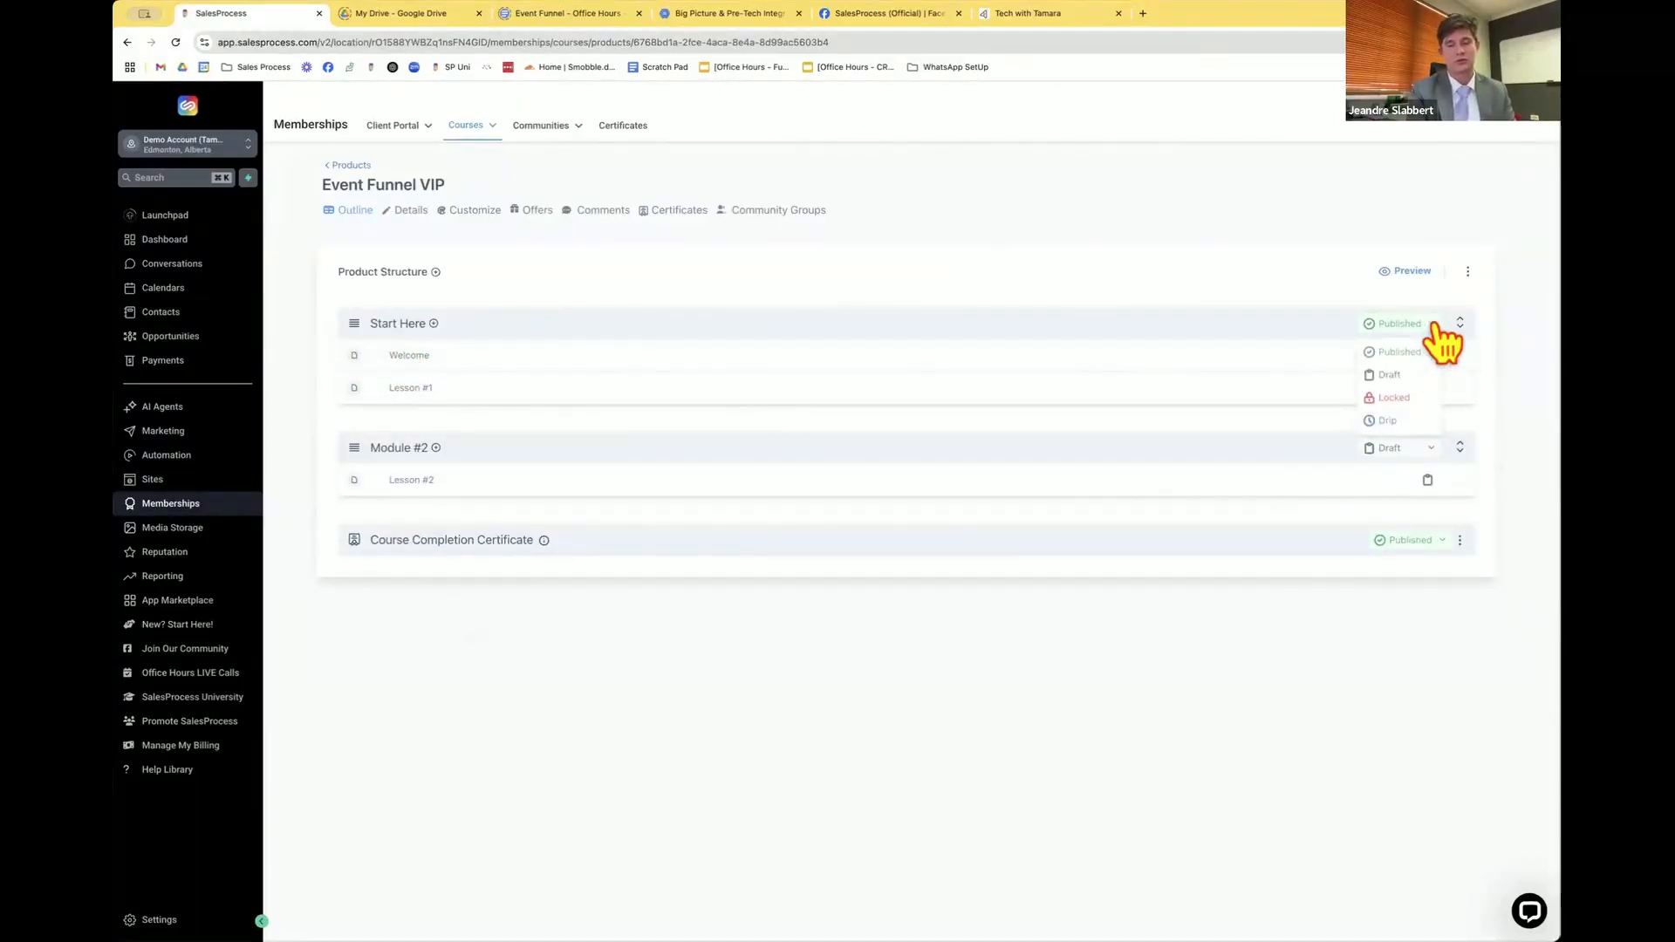
left_click(1387, 420)
left_click(789, 331)
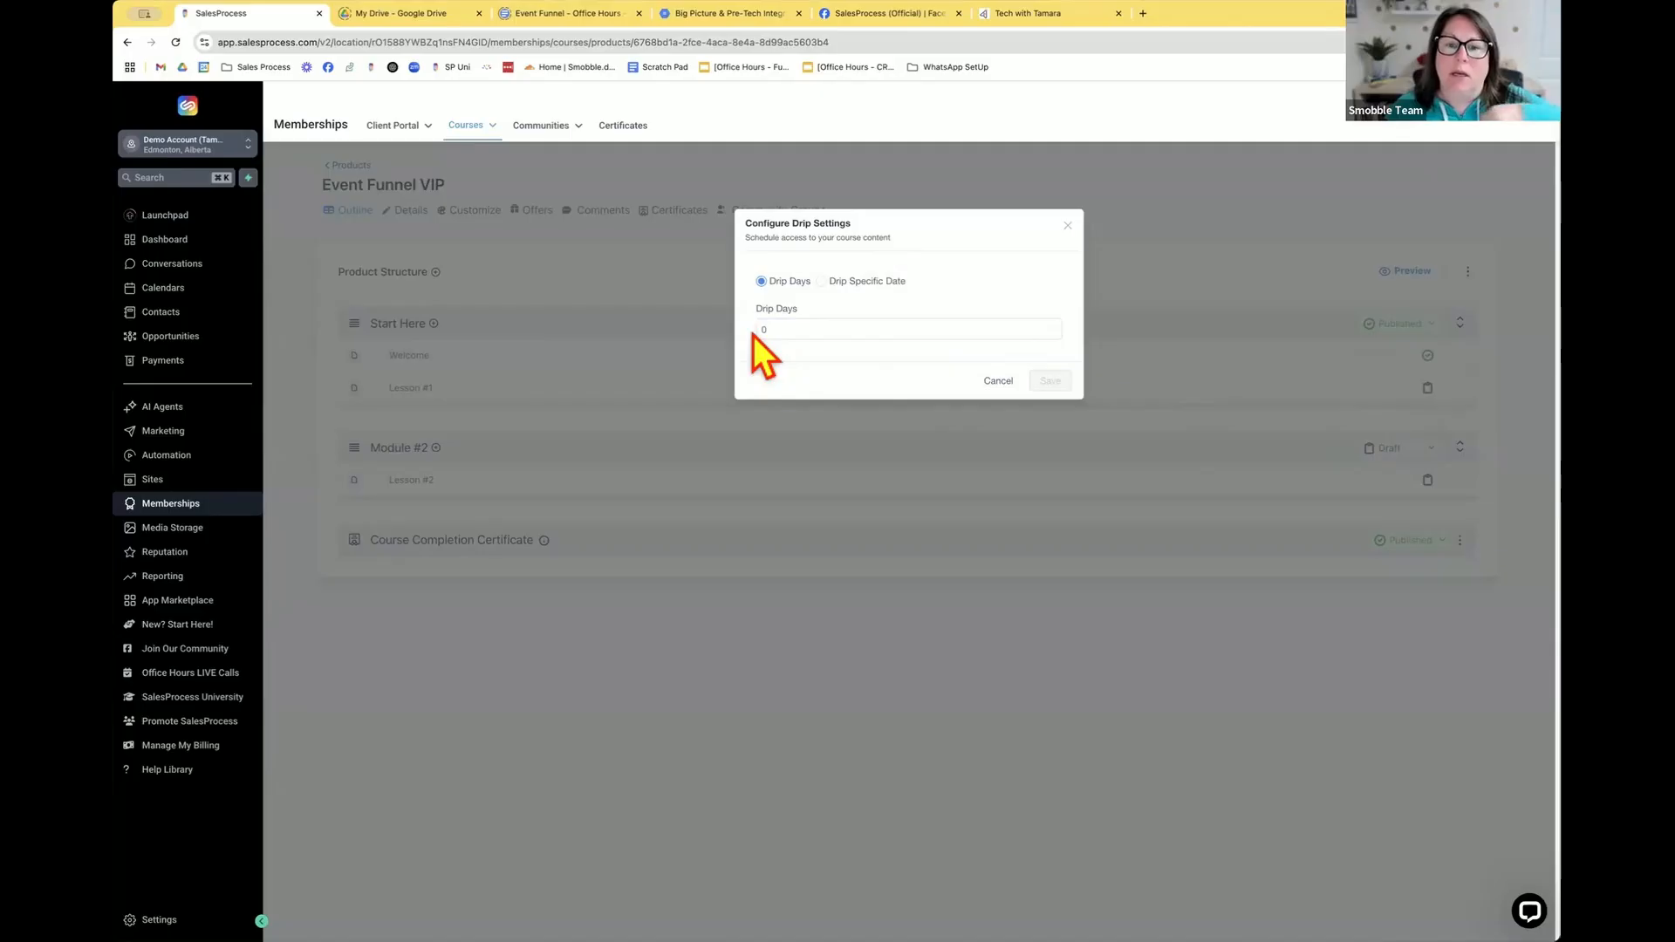
left_click(821, 283)
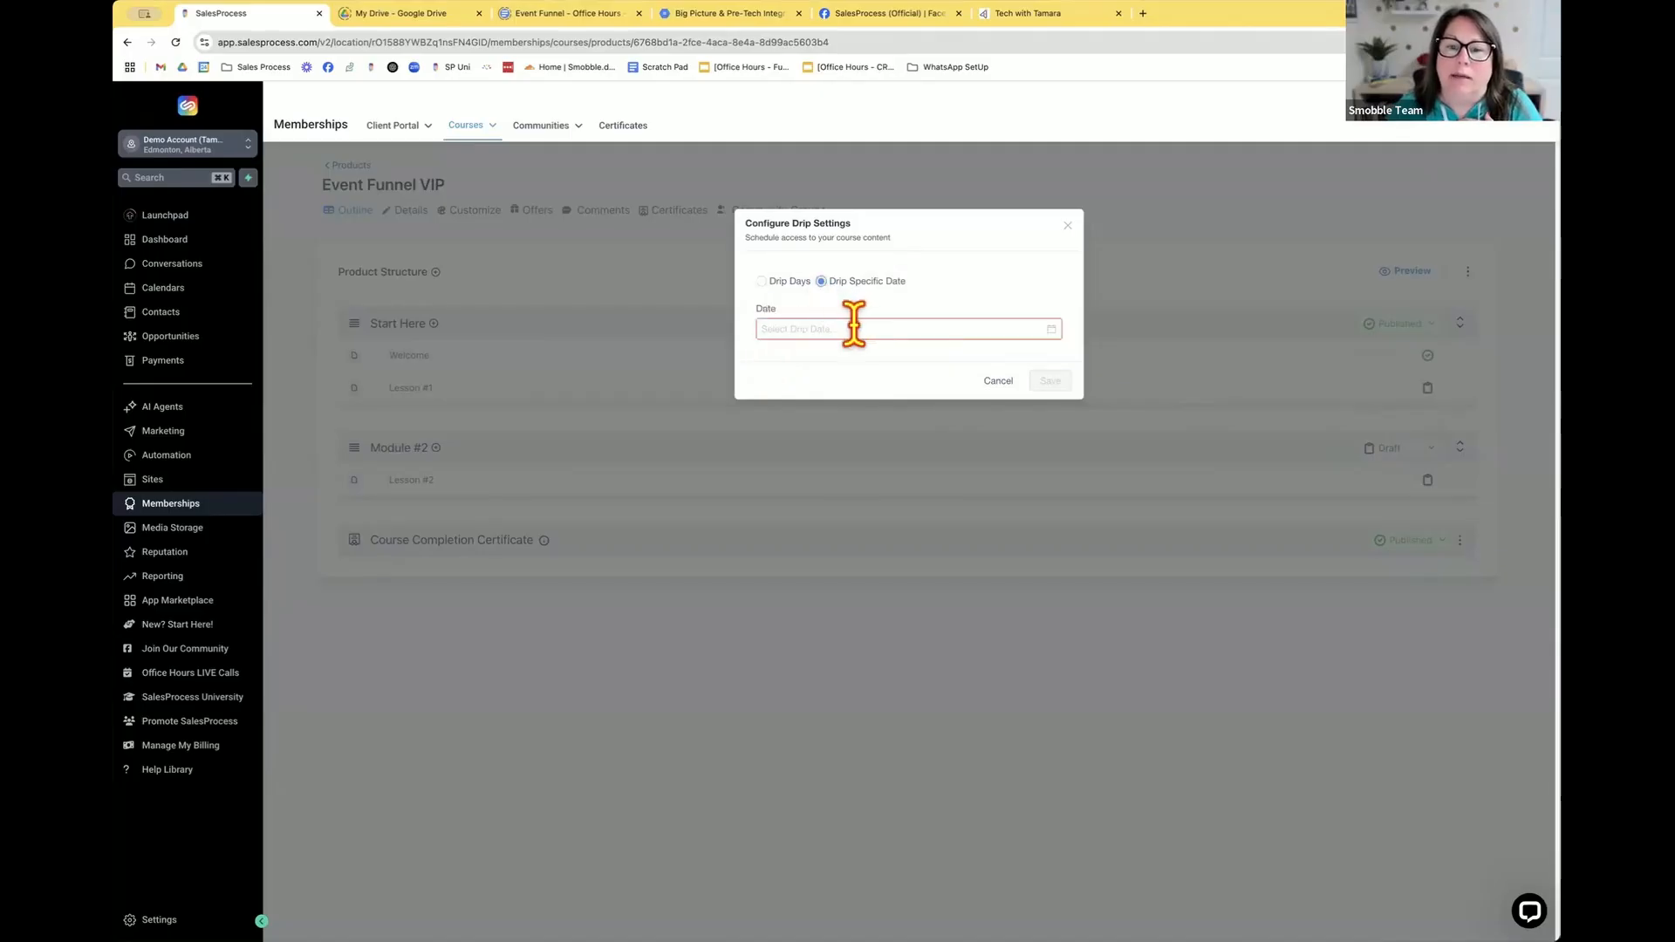
left_click(853, 329)
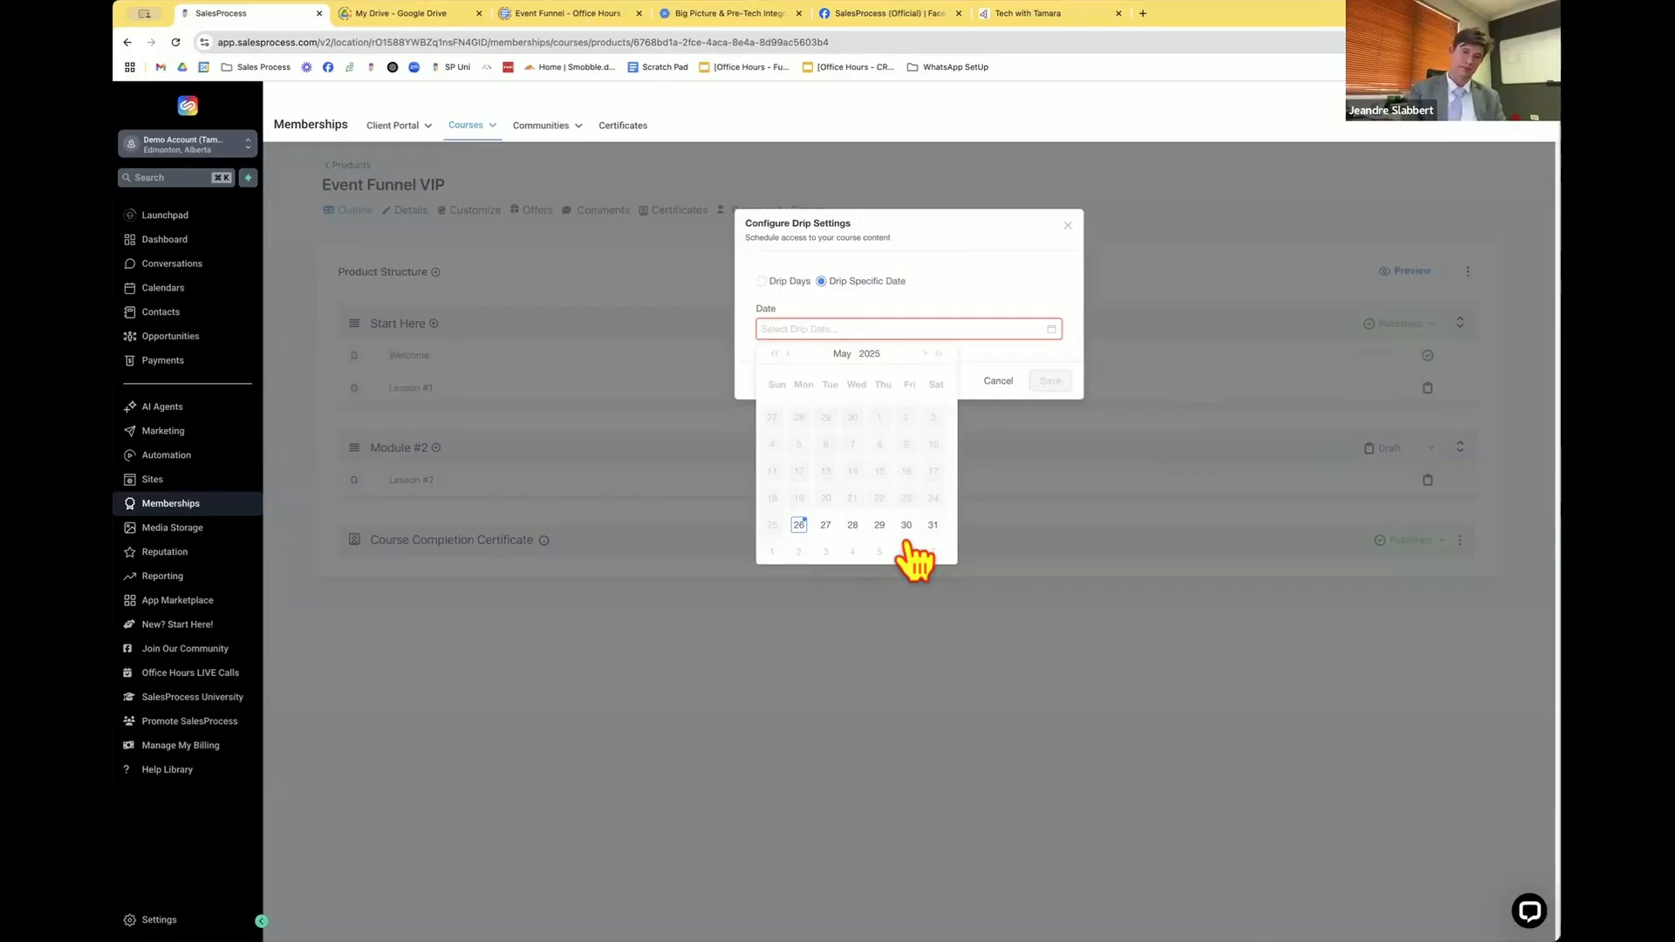
left_click(1065, 227)
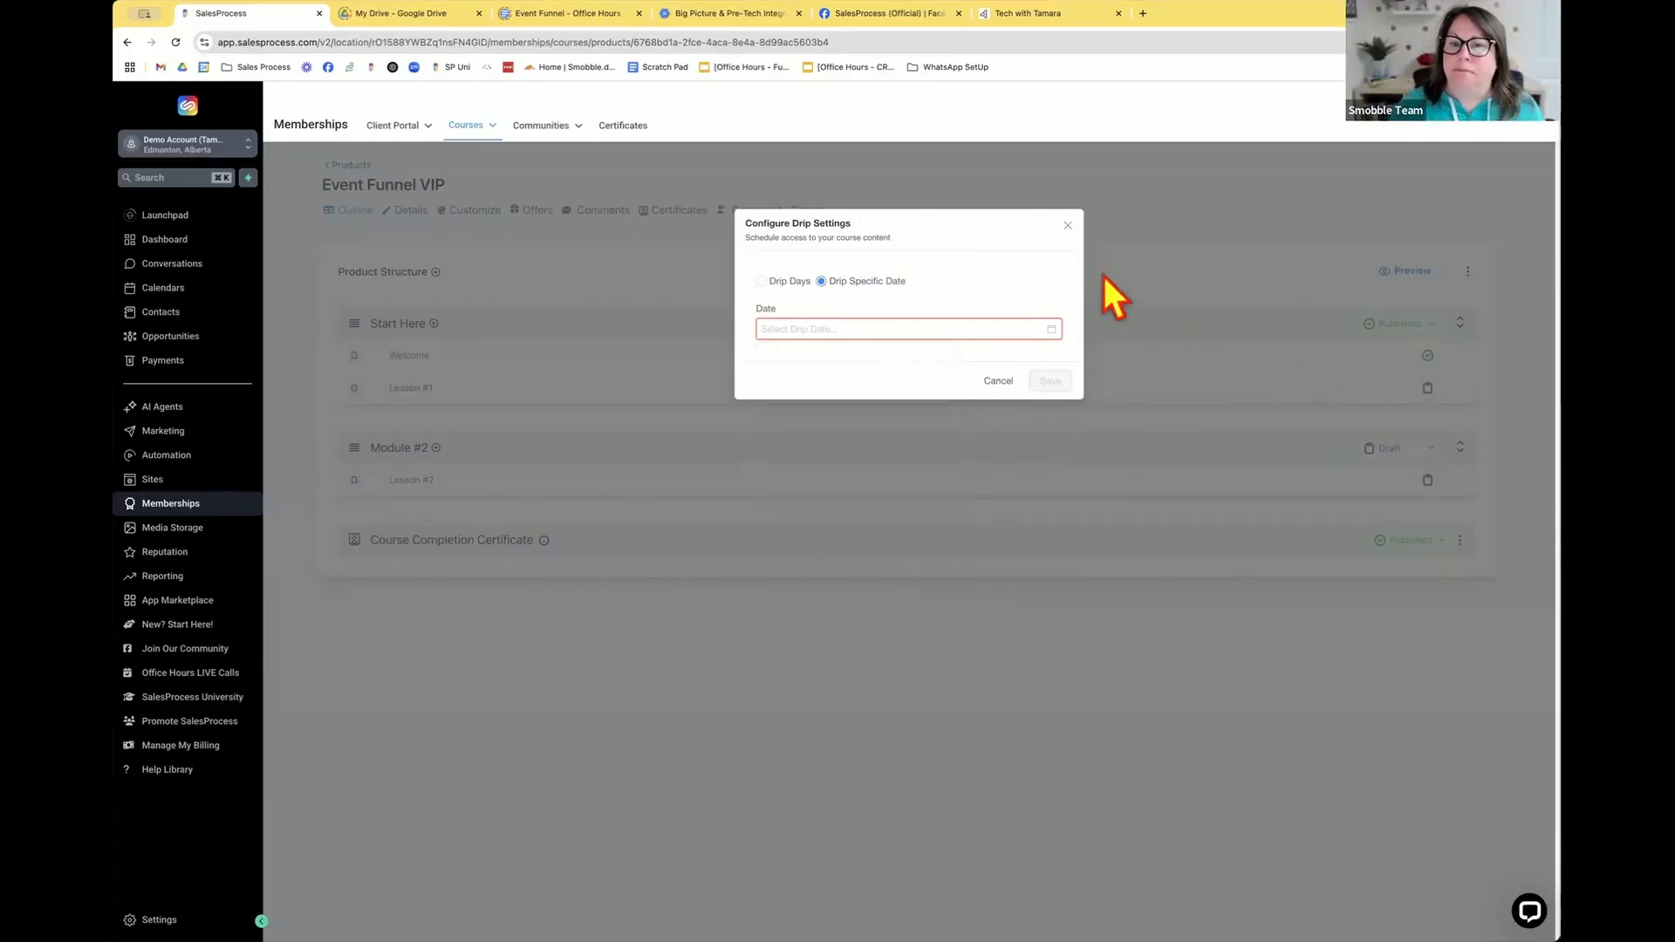
left_click(1067, 225)
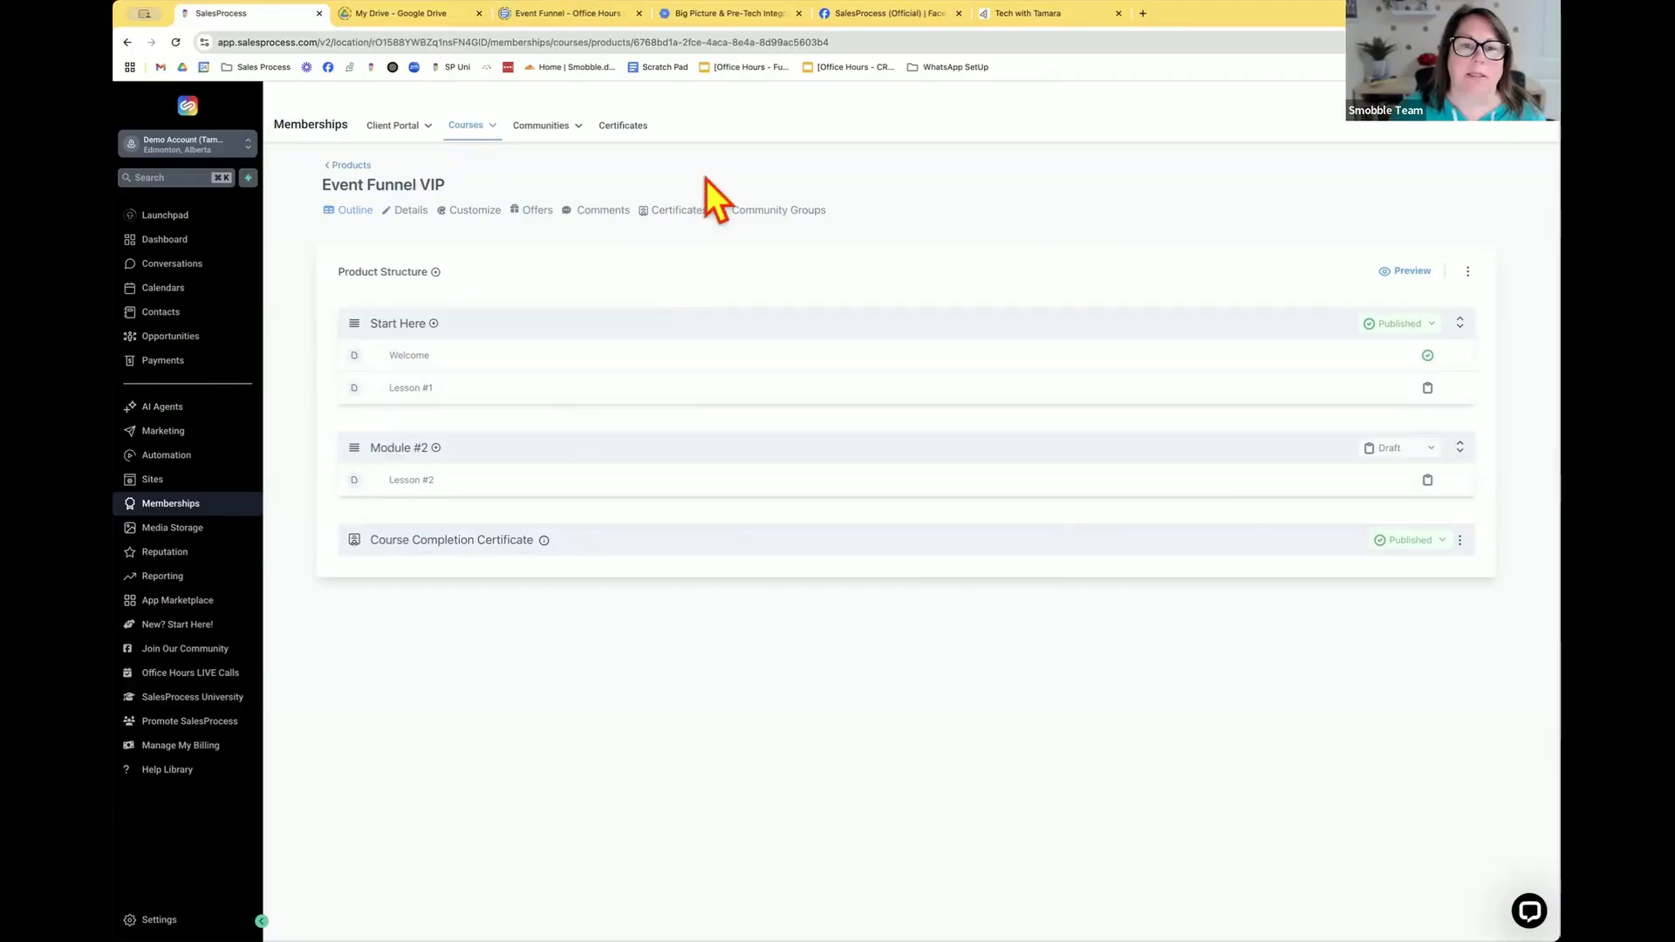
- Upload the video "How To Connect Your Domain In Flowi.mp4" from the device to the Welcome lesson
left_click(410, 356)
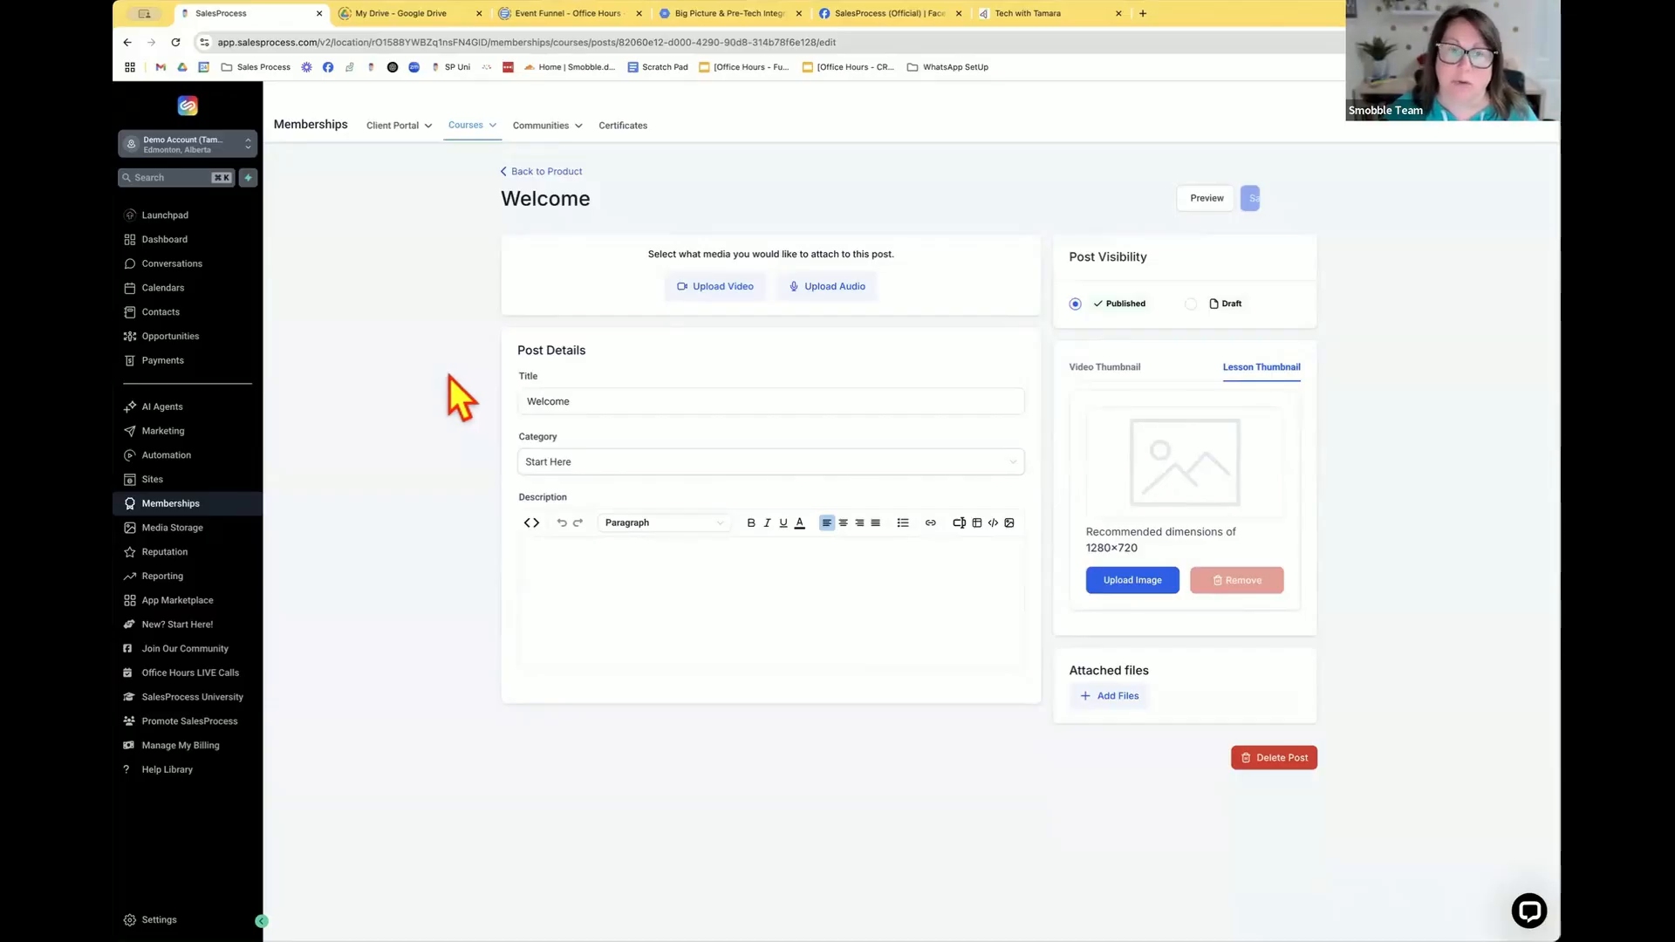
left_click(713, 288)
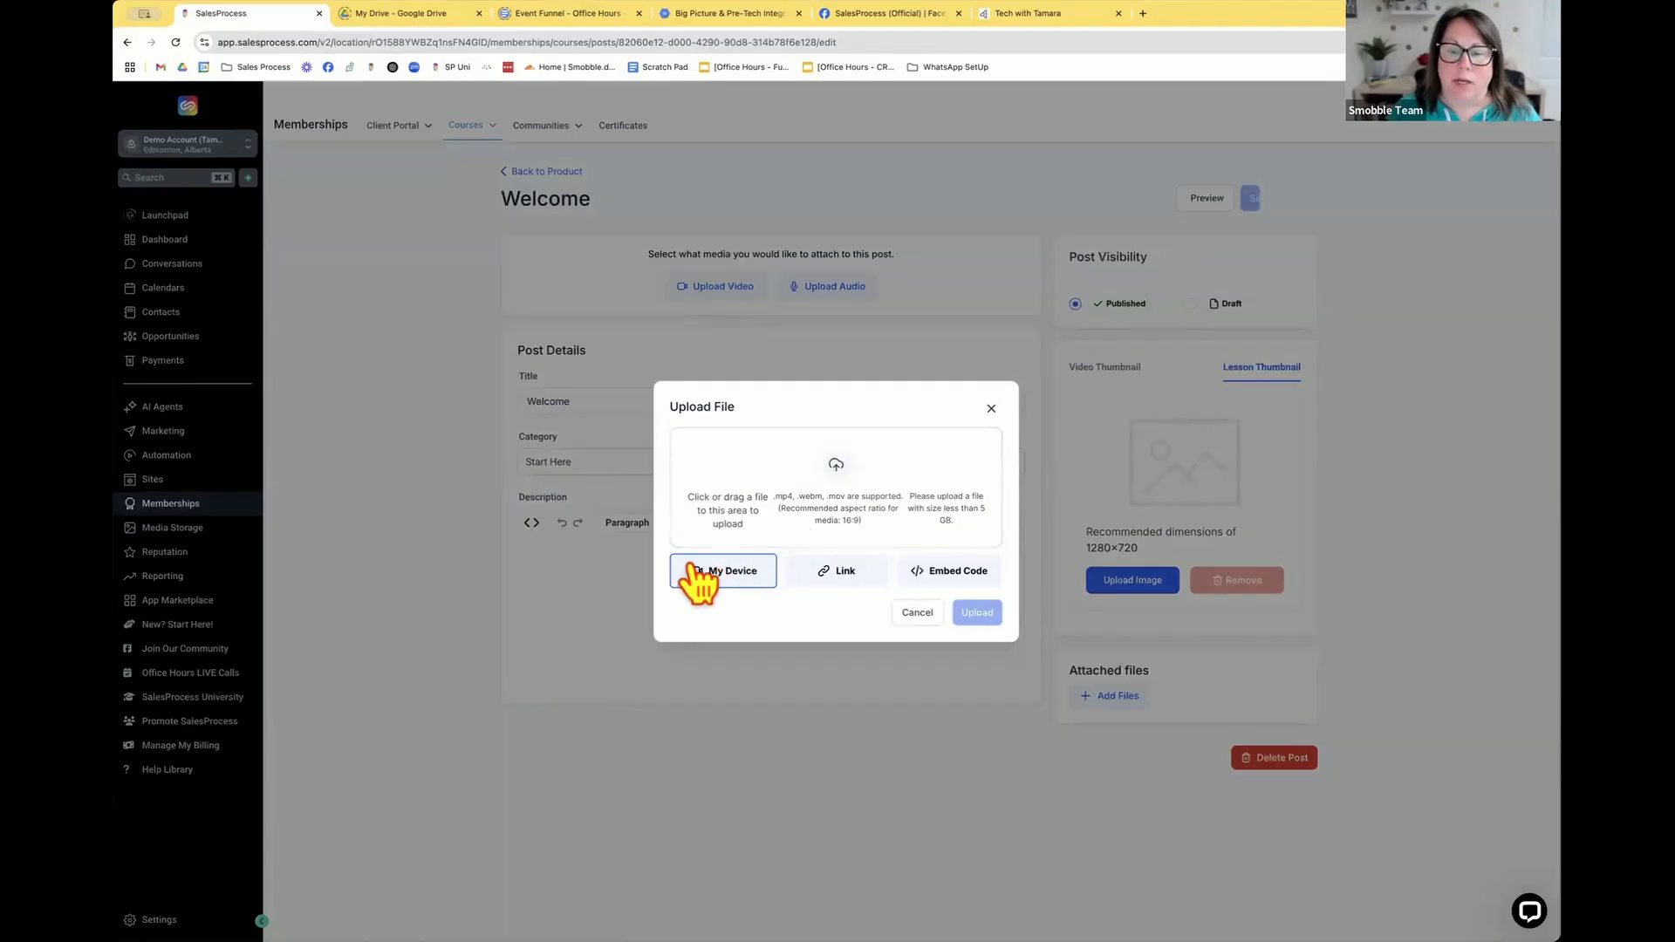
left_click(847, 467)
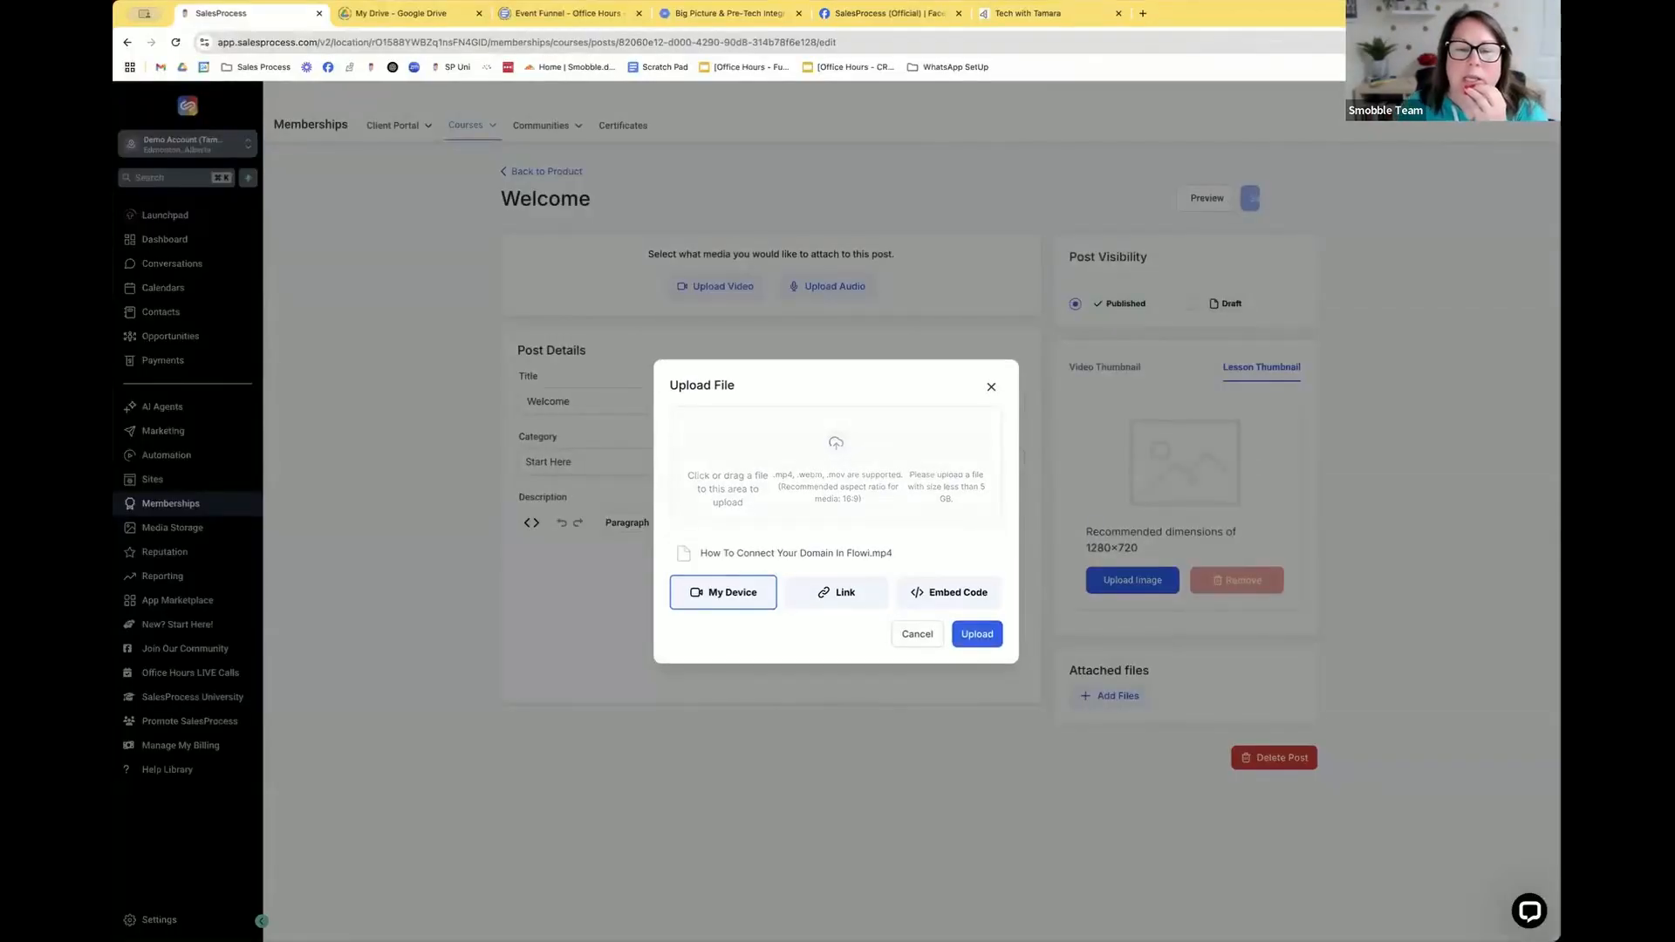
left_click(979, 636)
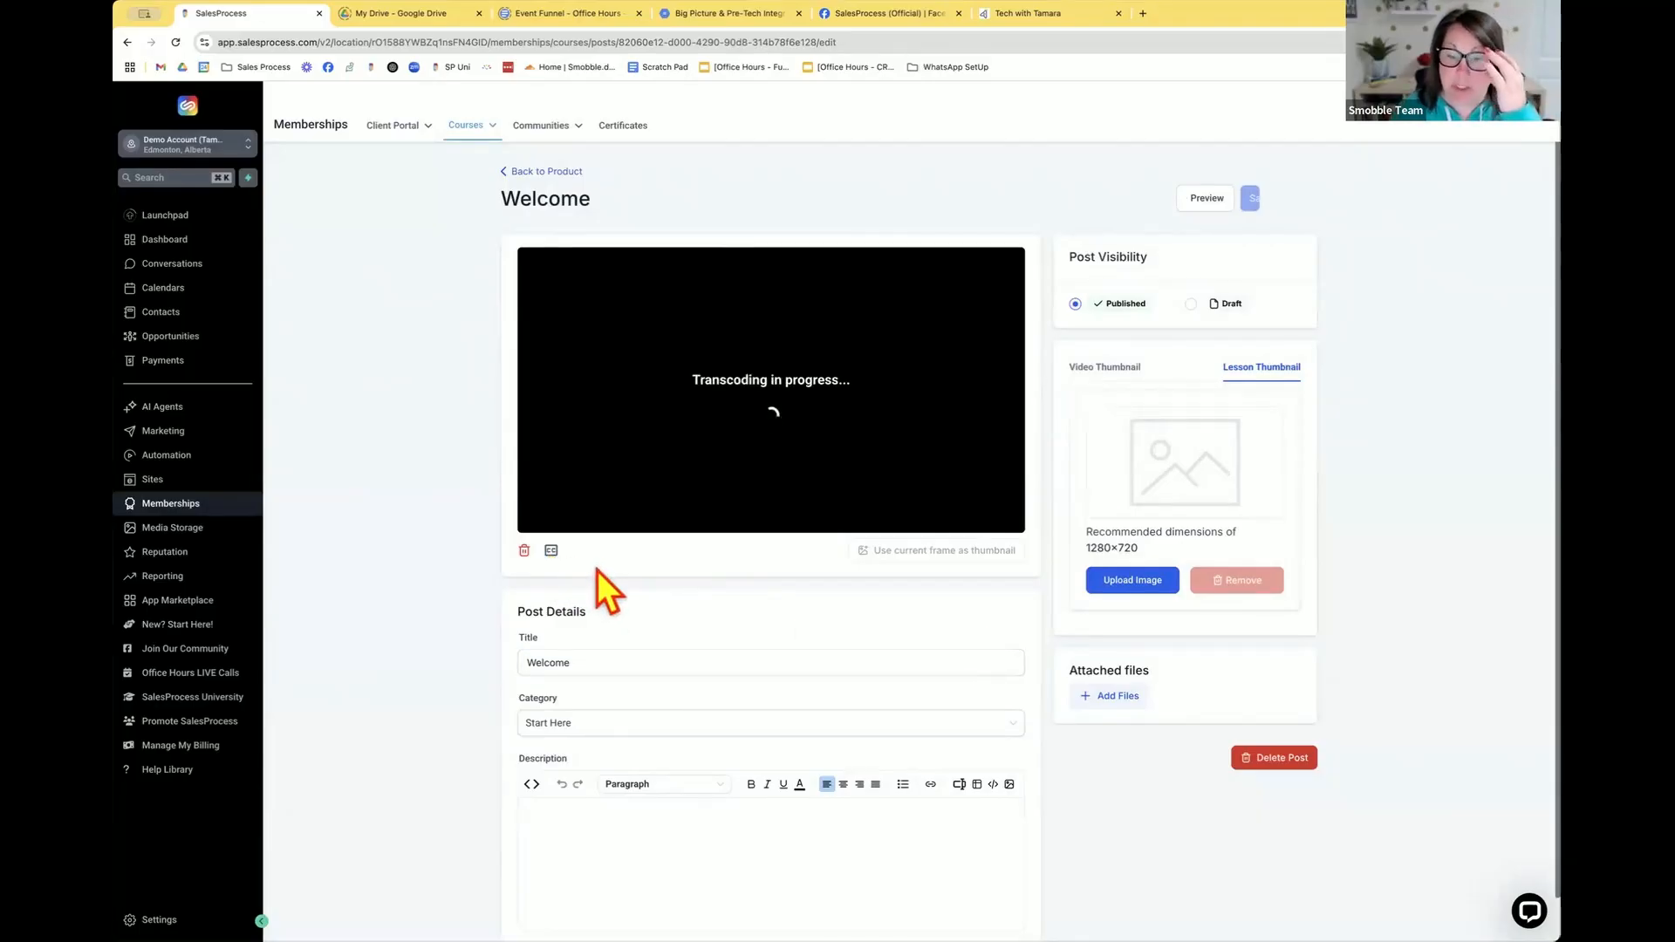
- Check the Welcome video's playback settings and caption upload options without changing them
scroll(615, 574, "down", 1)
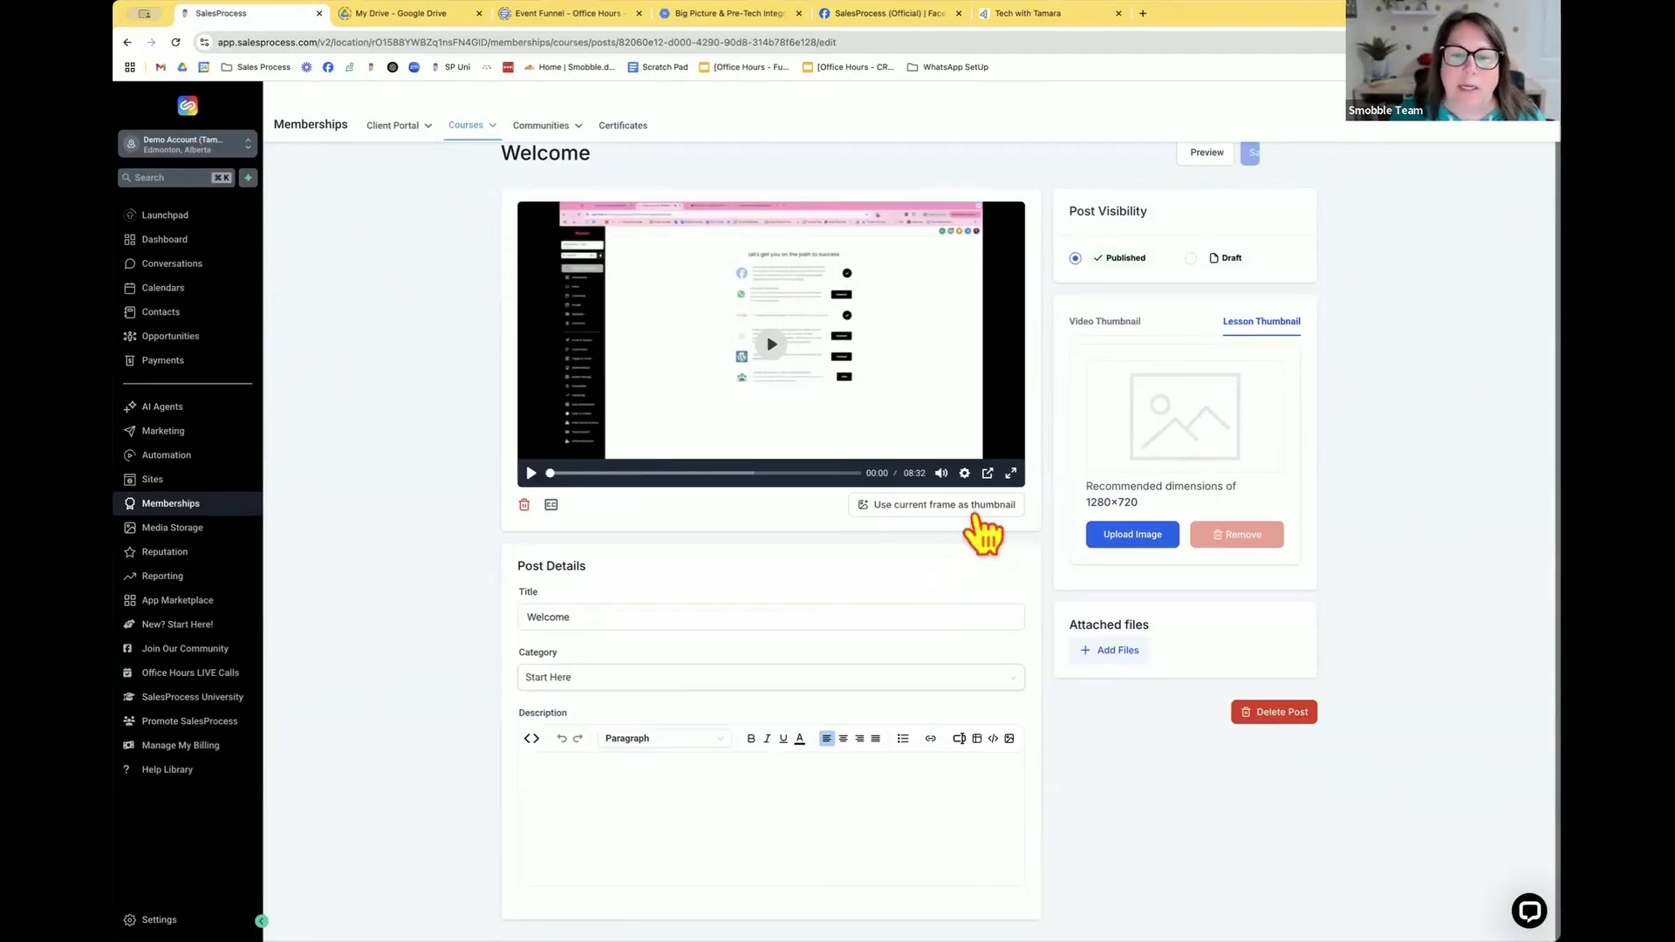
left_click(965, 476)
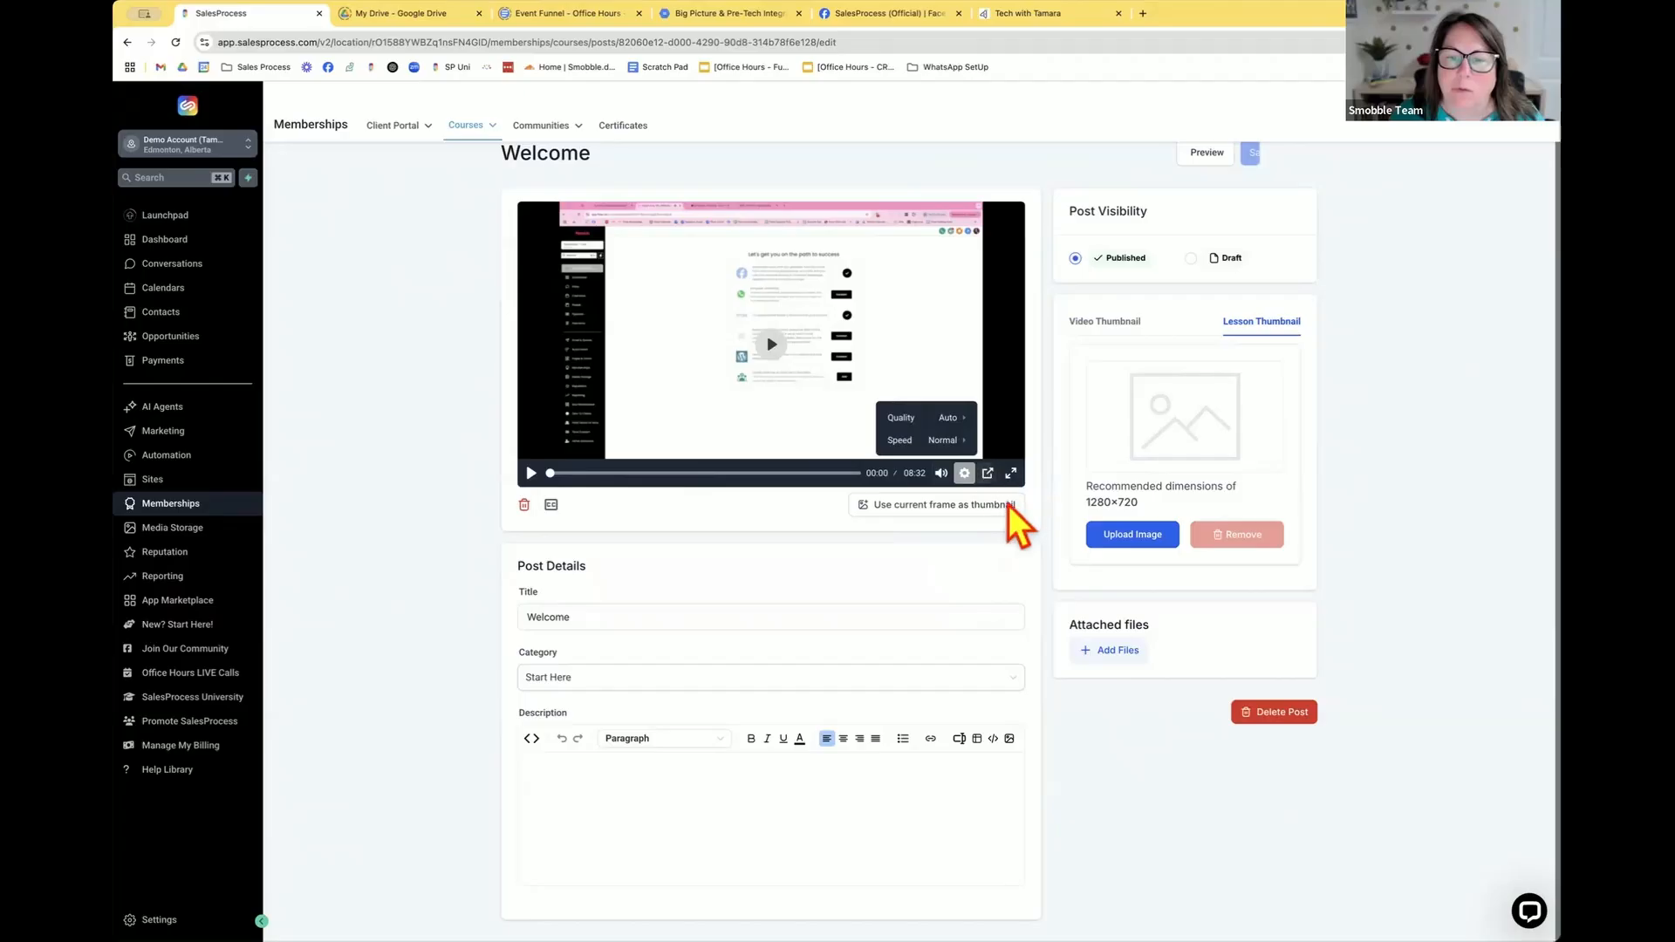
left_click(1009, 530)
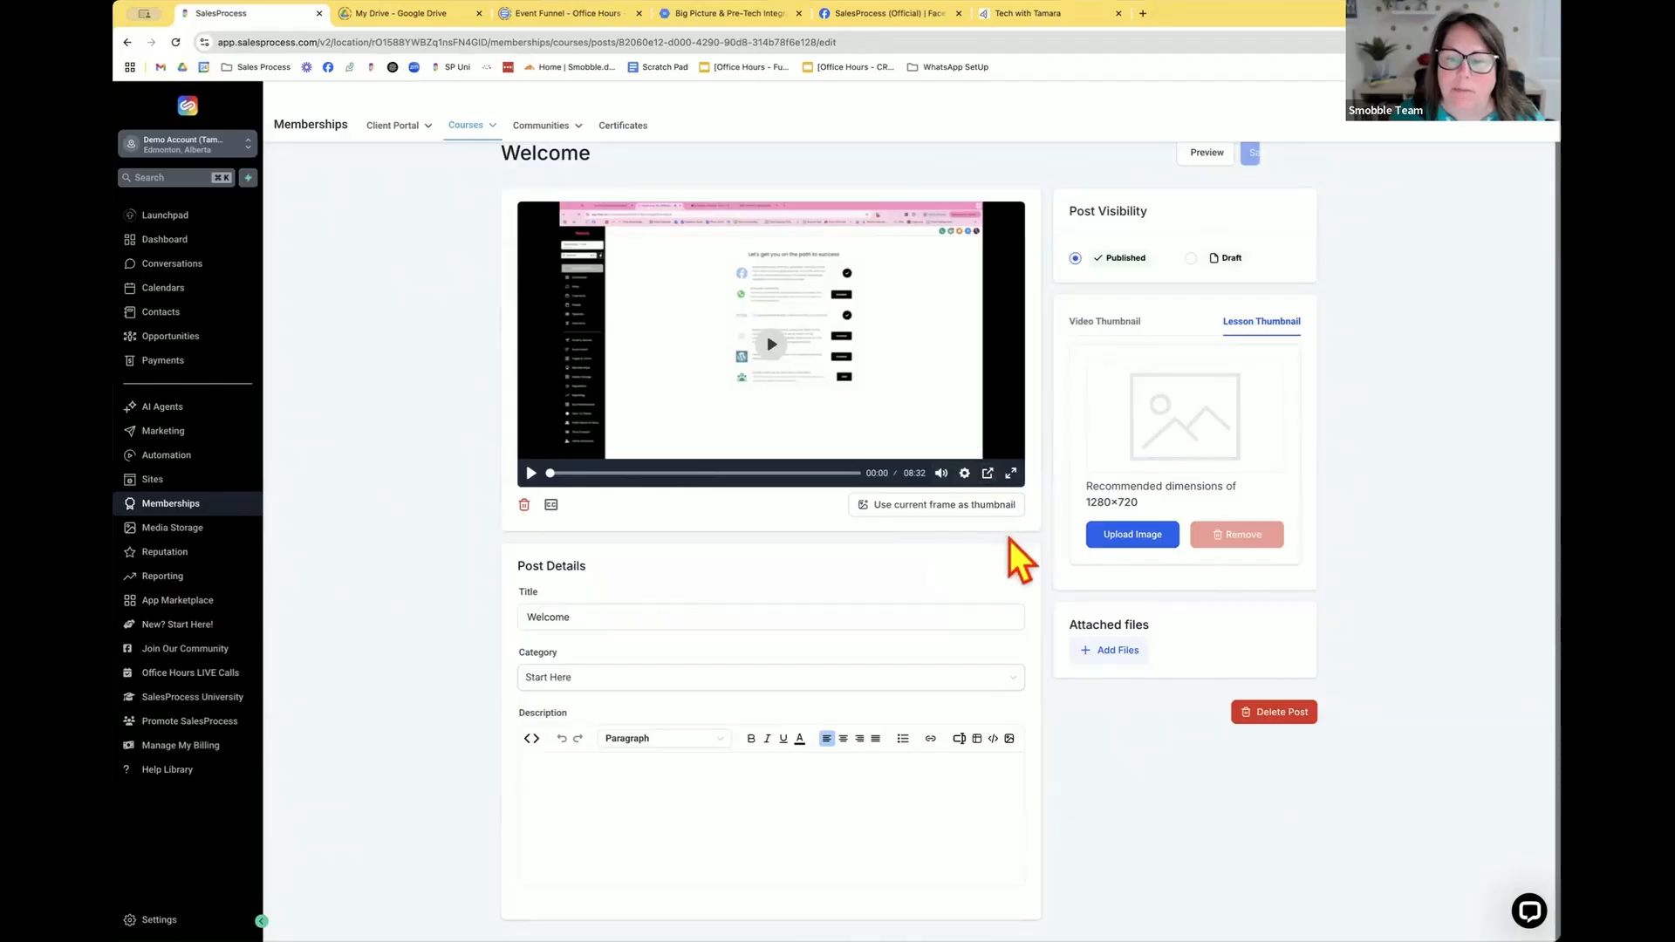
scroll(1020, 558, "up", 1)
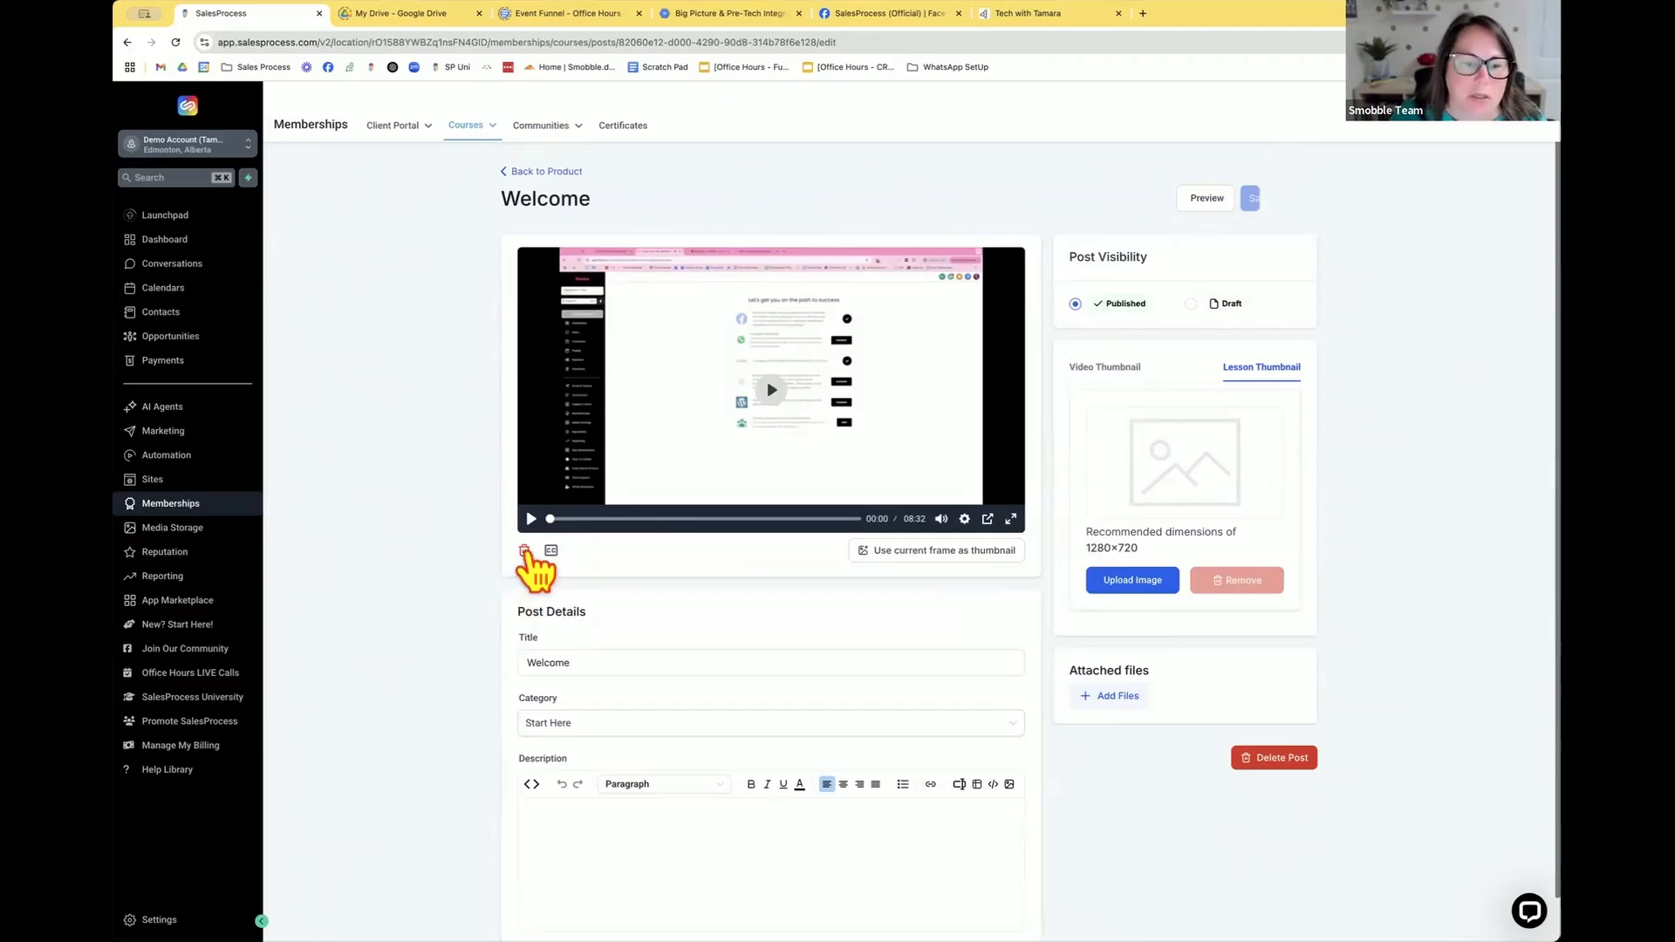
left_click(550, 549)
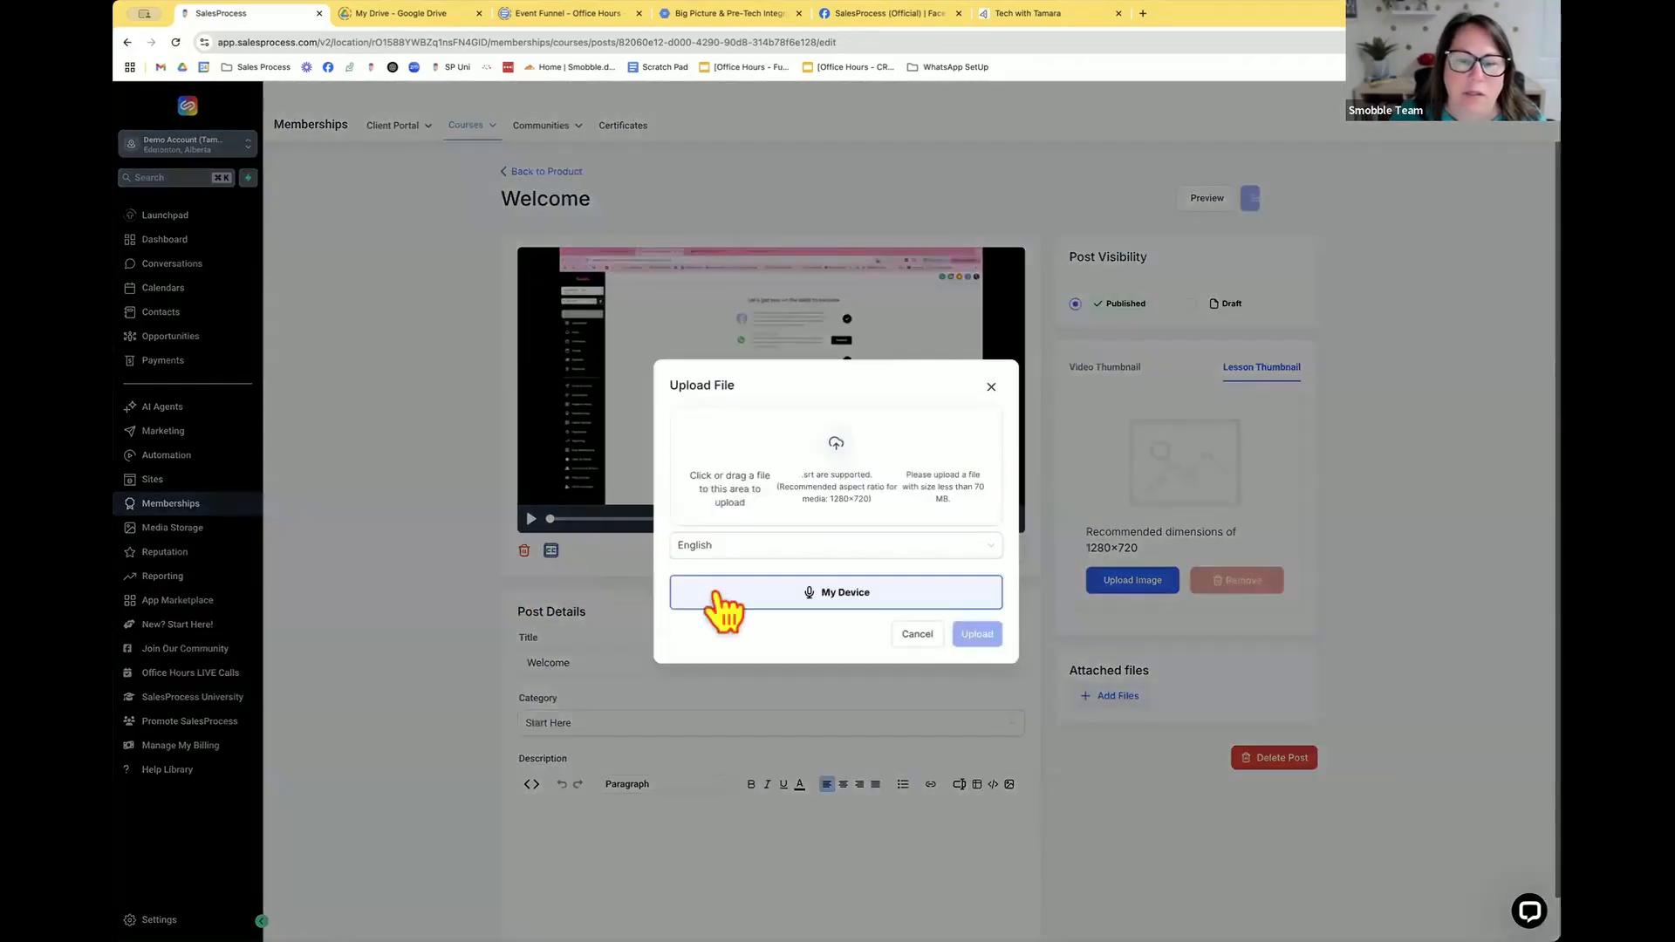
left_click(912, 637)
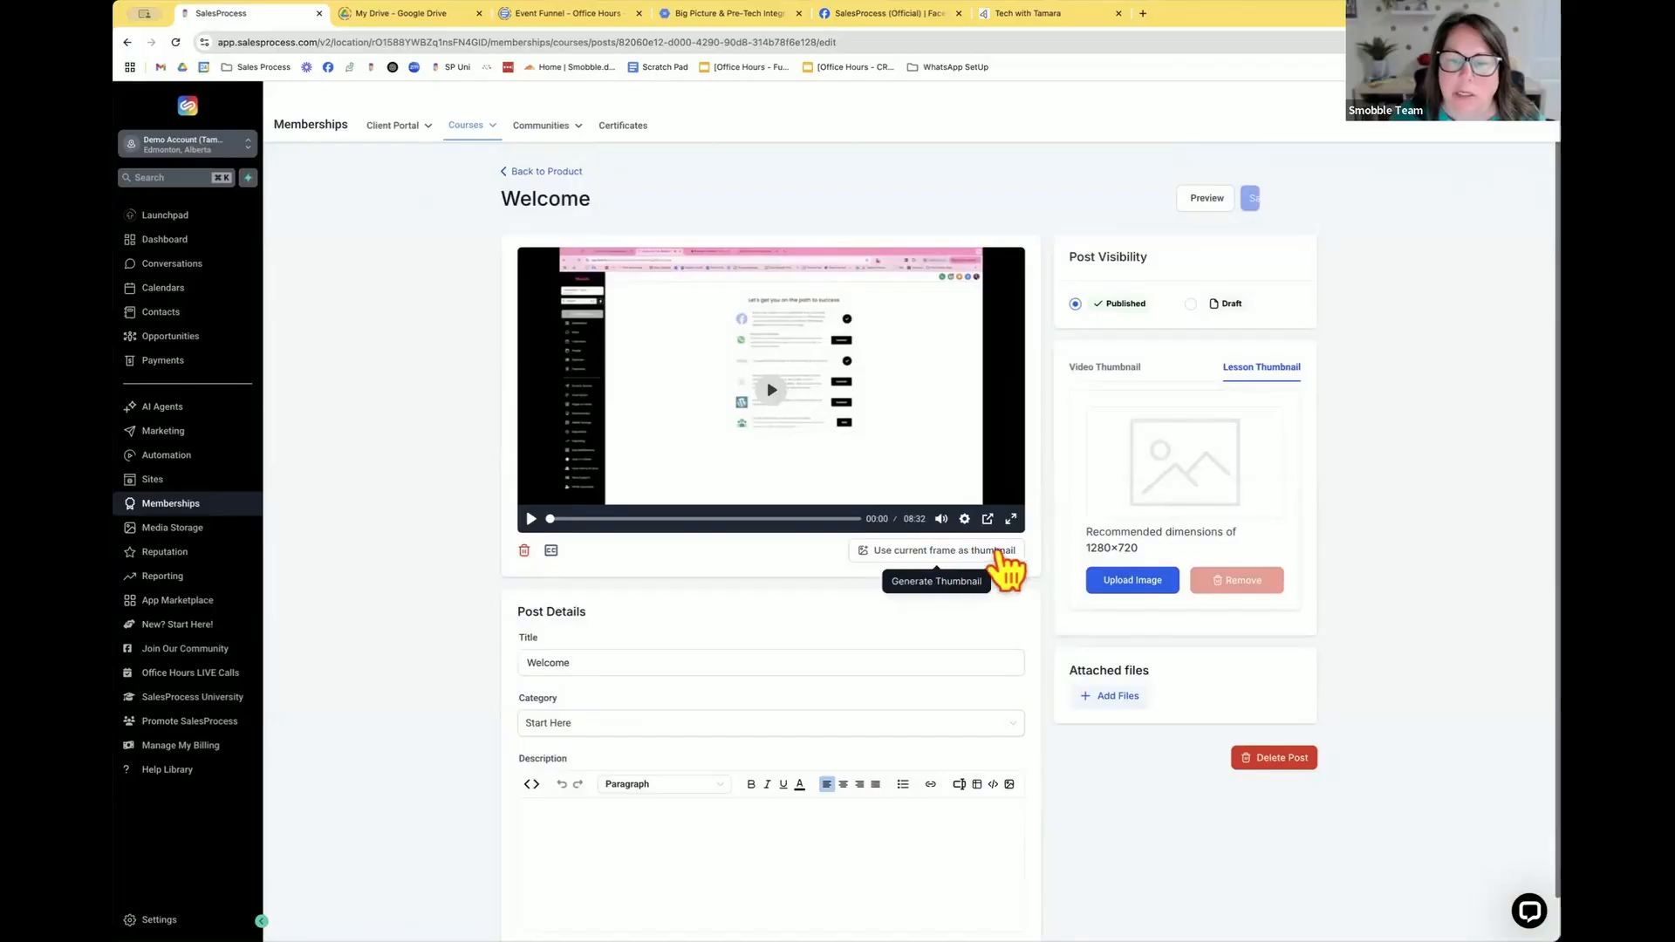
scroll(1082, 297, "down", 1)
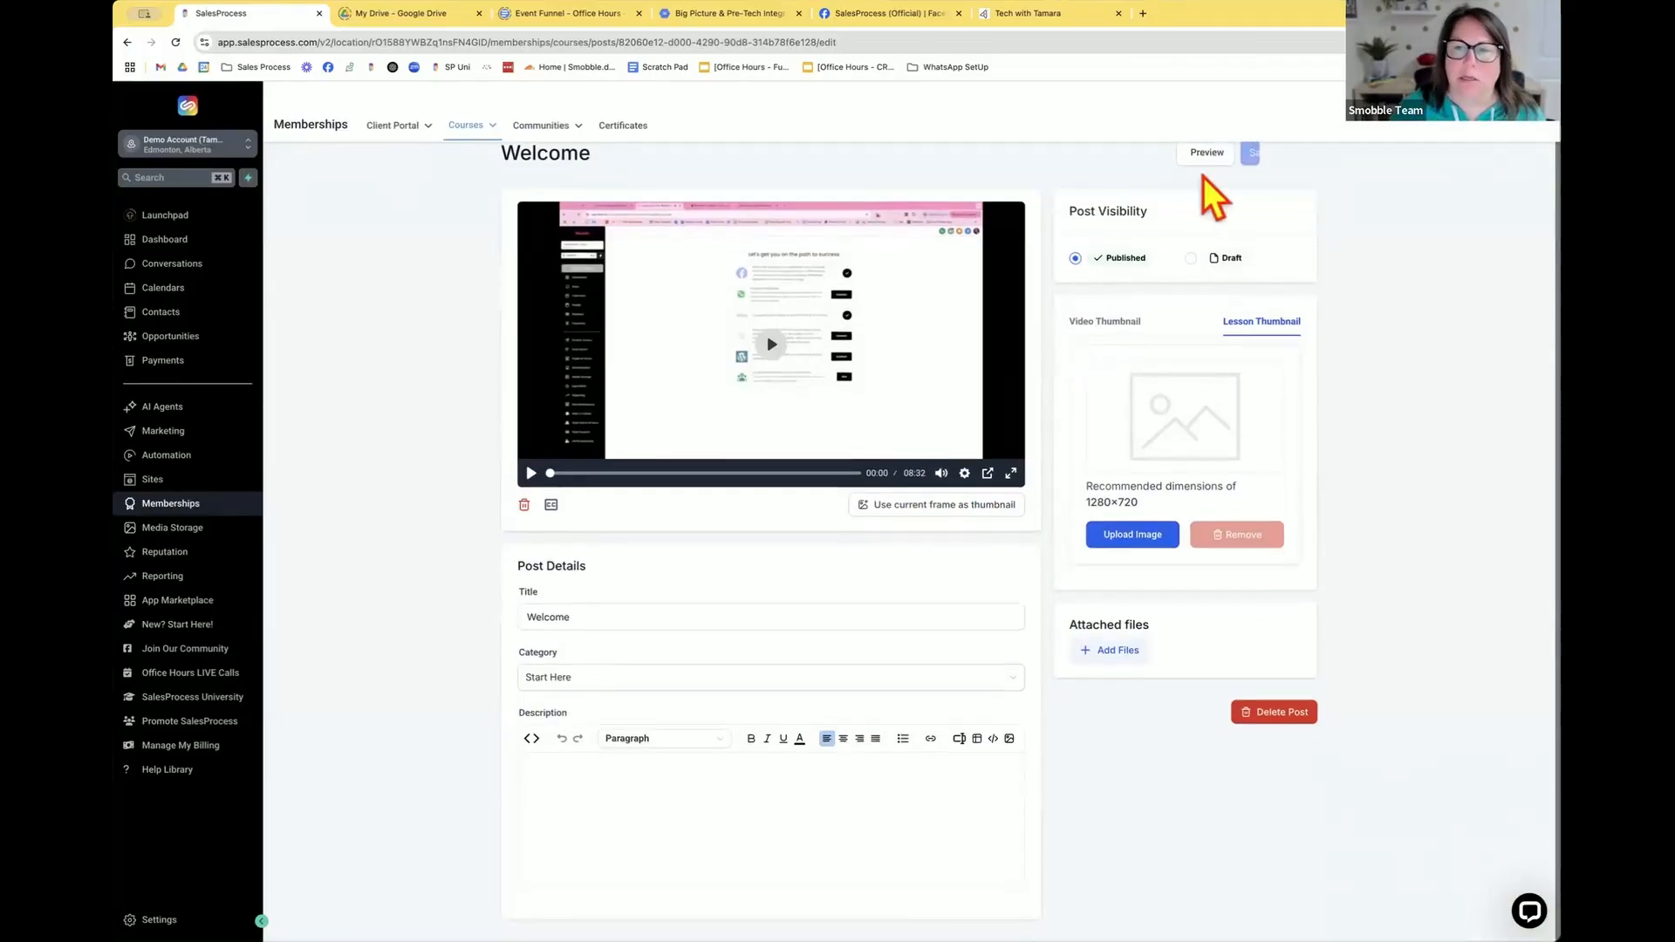
scroll(1282, 280, "up", 1)
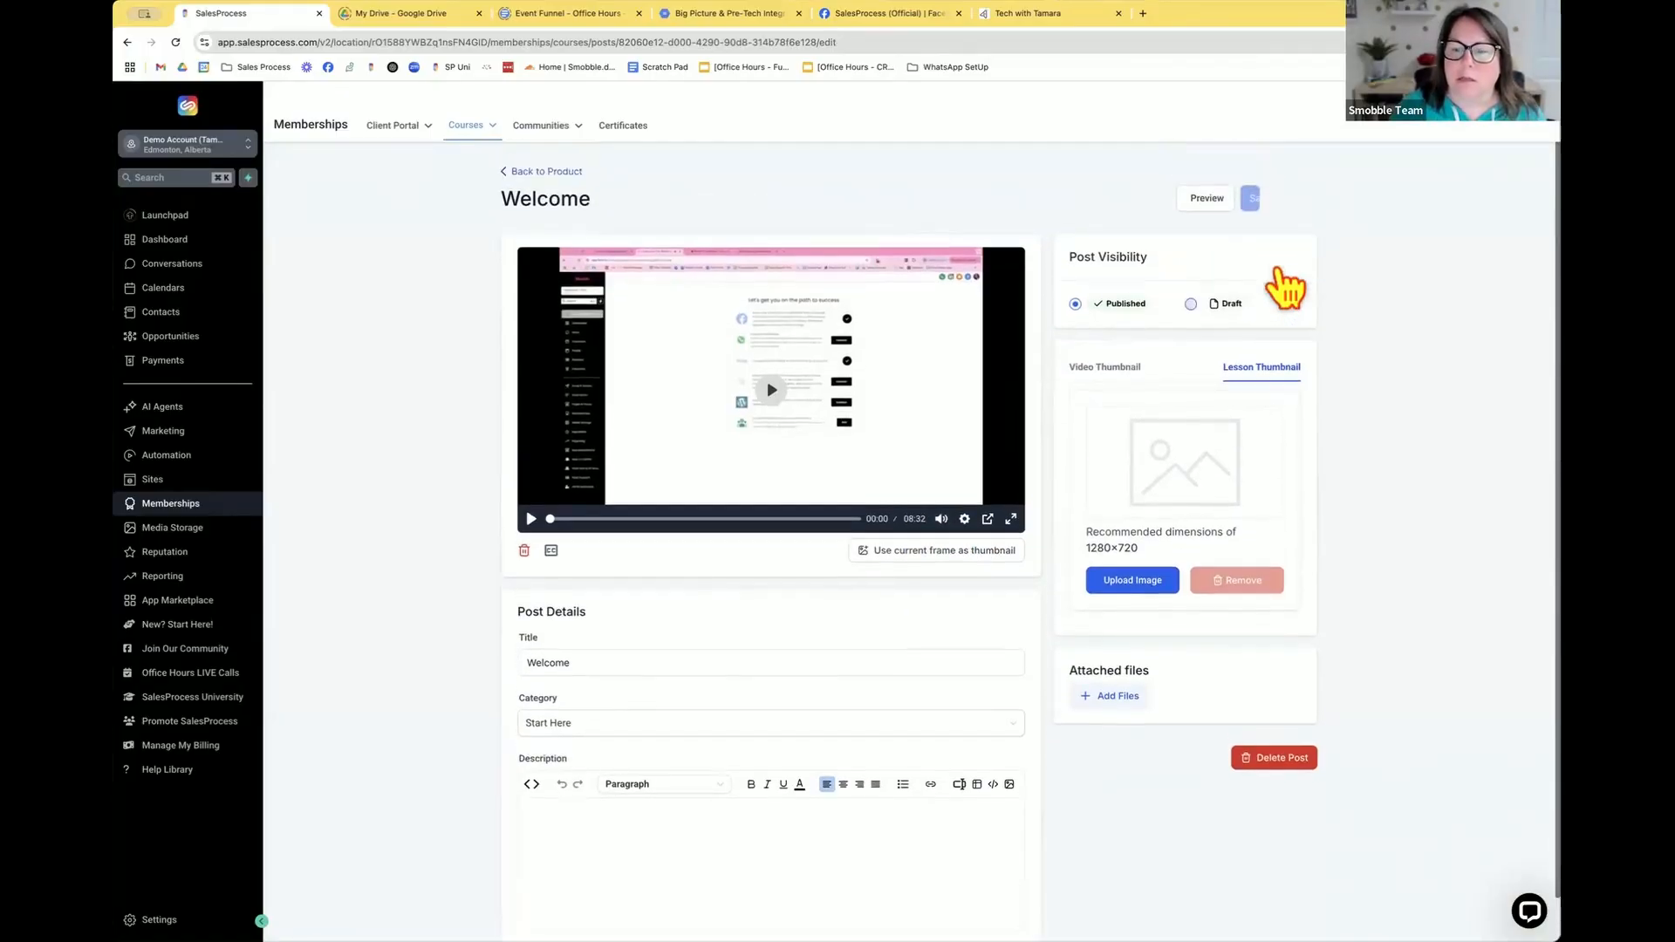
- Look at the Event Funnel VIP product's Customize page and return to the product's outline
left_click(519, 172)
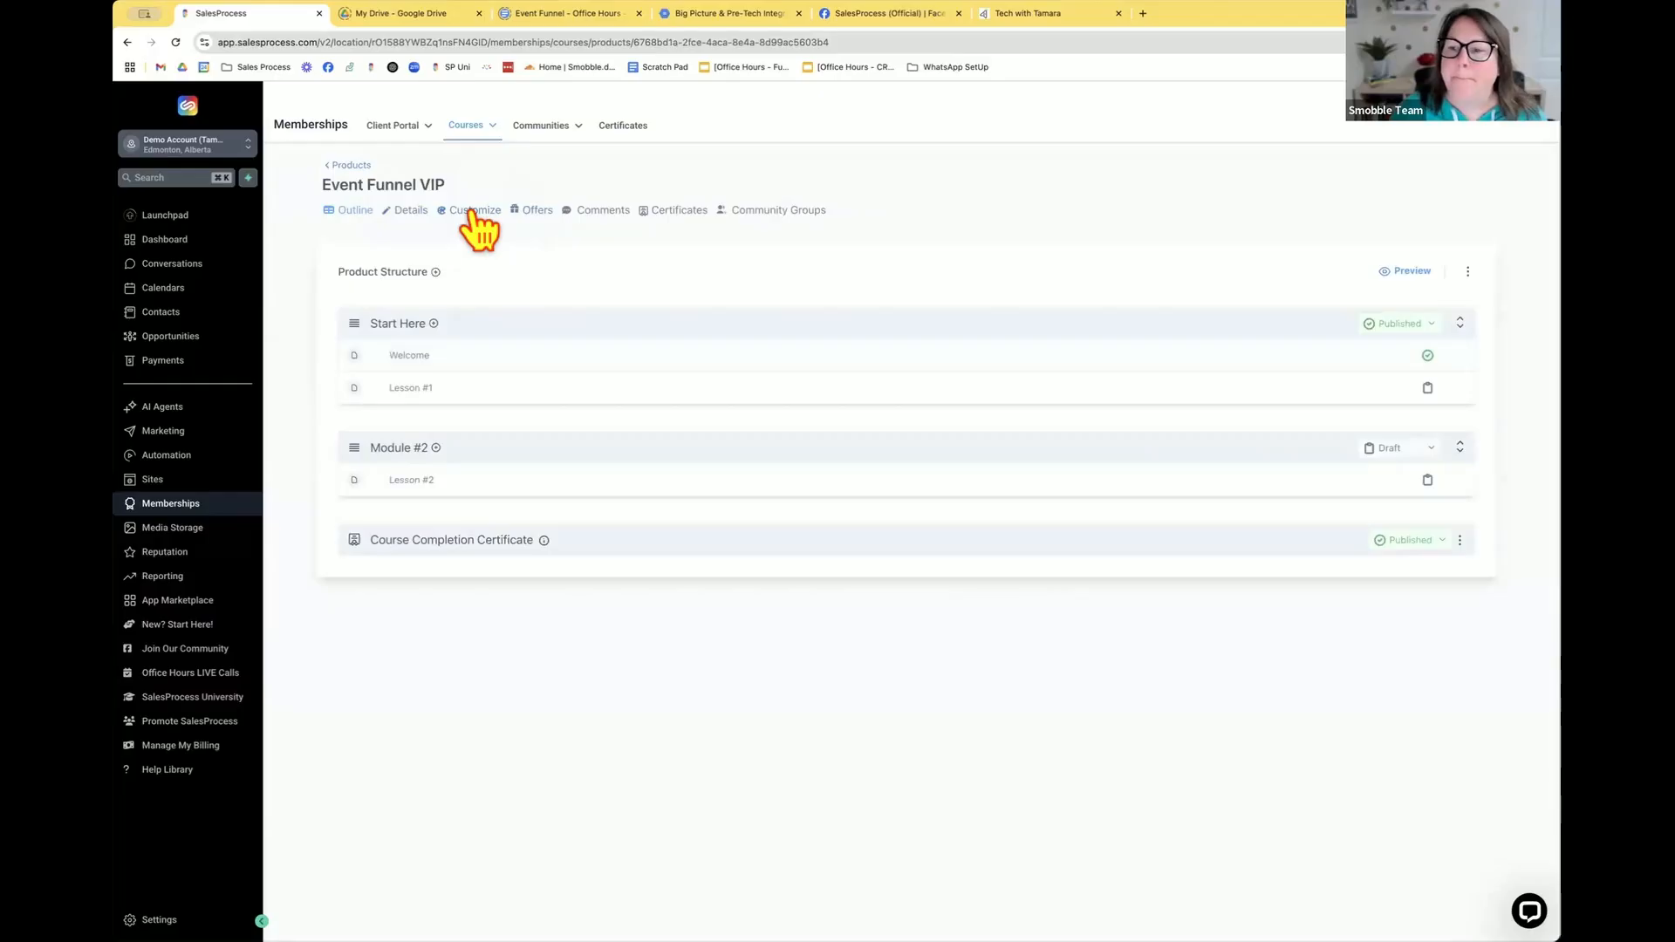
left_click(472, 213)
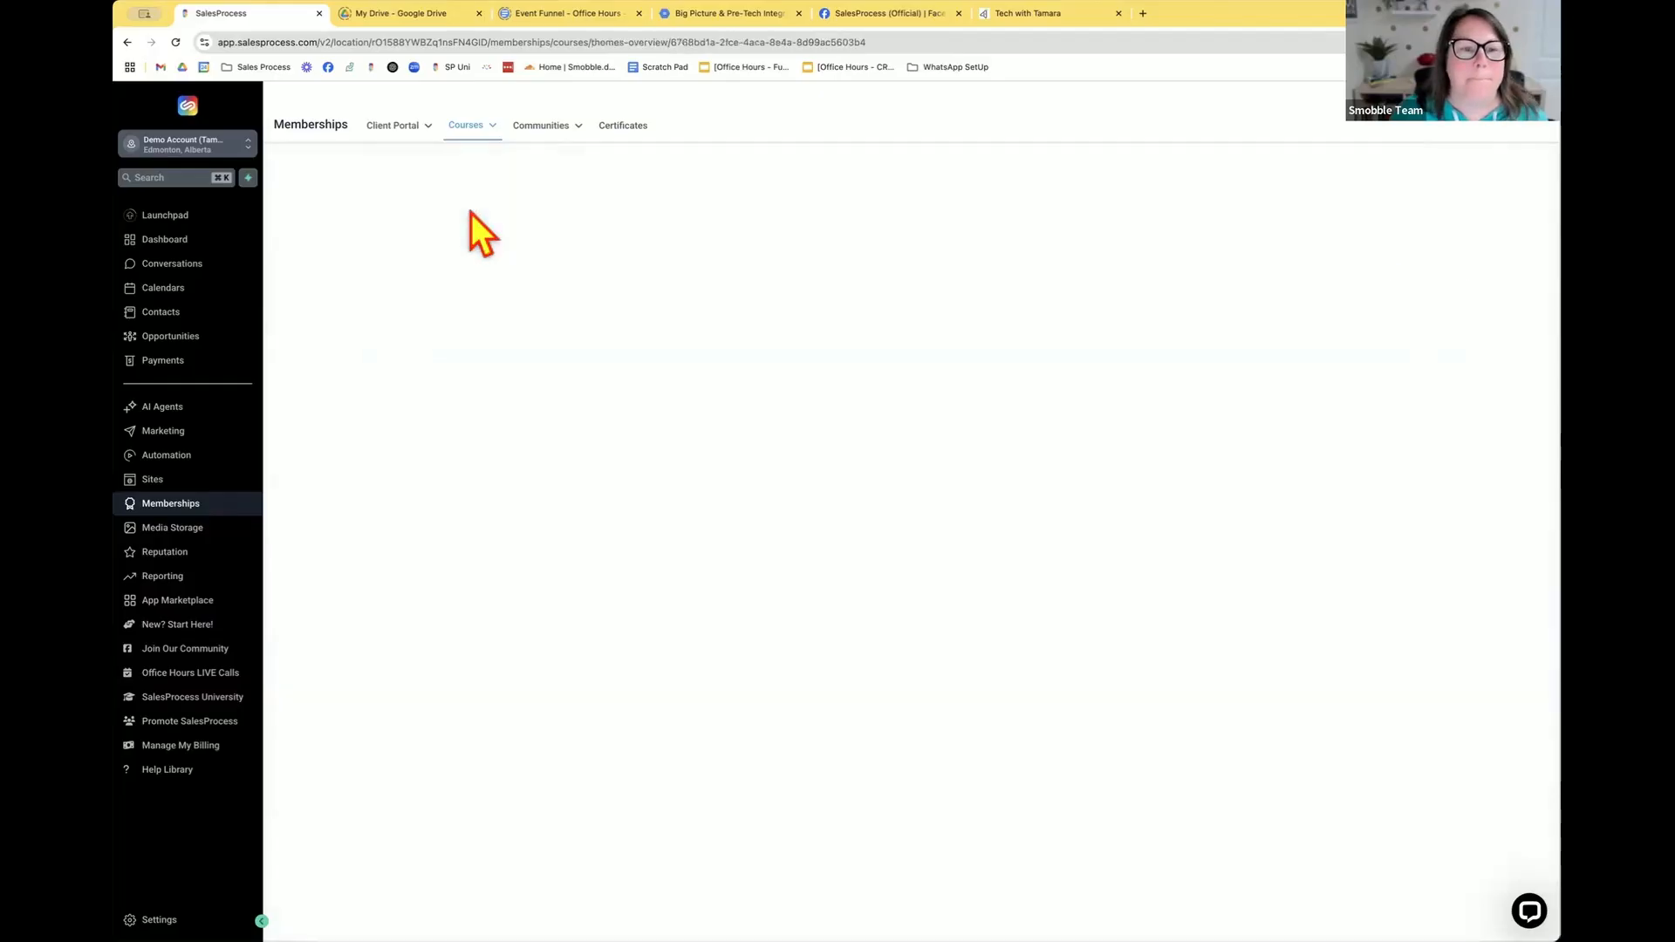
left_click(547, 166)
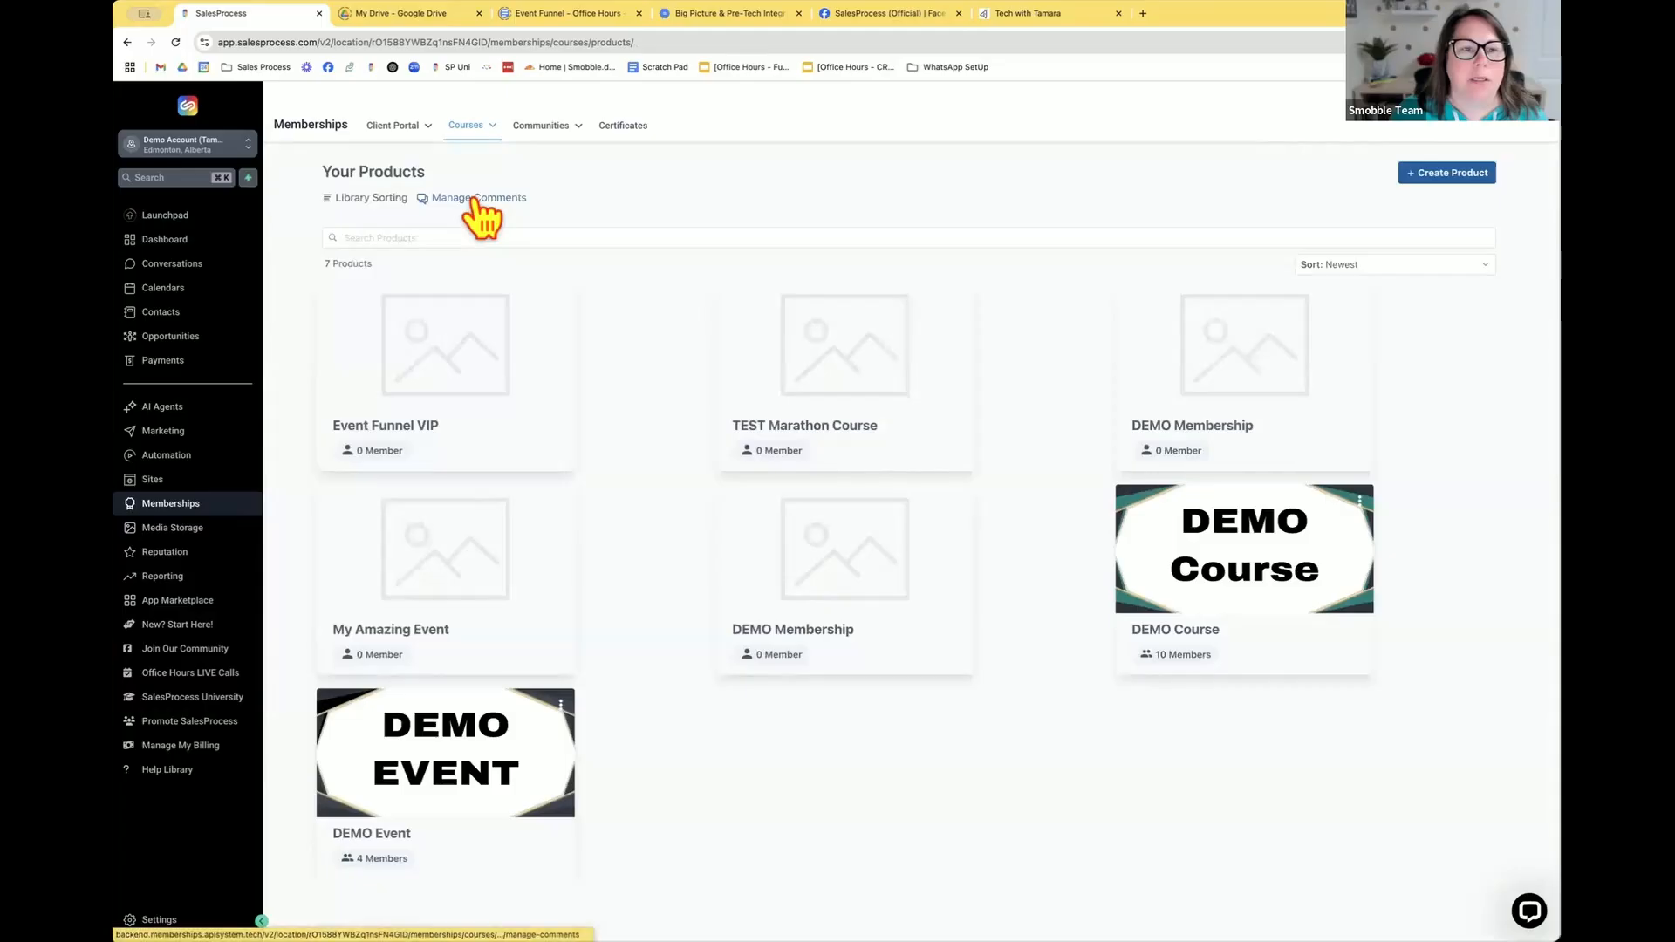
left_click(381, 403)
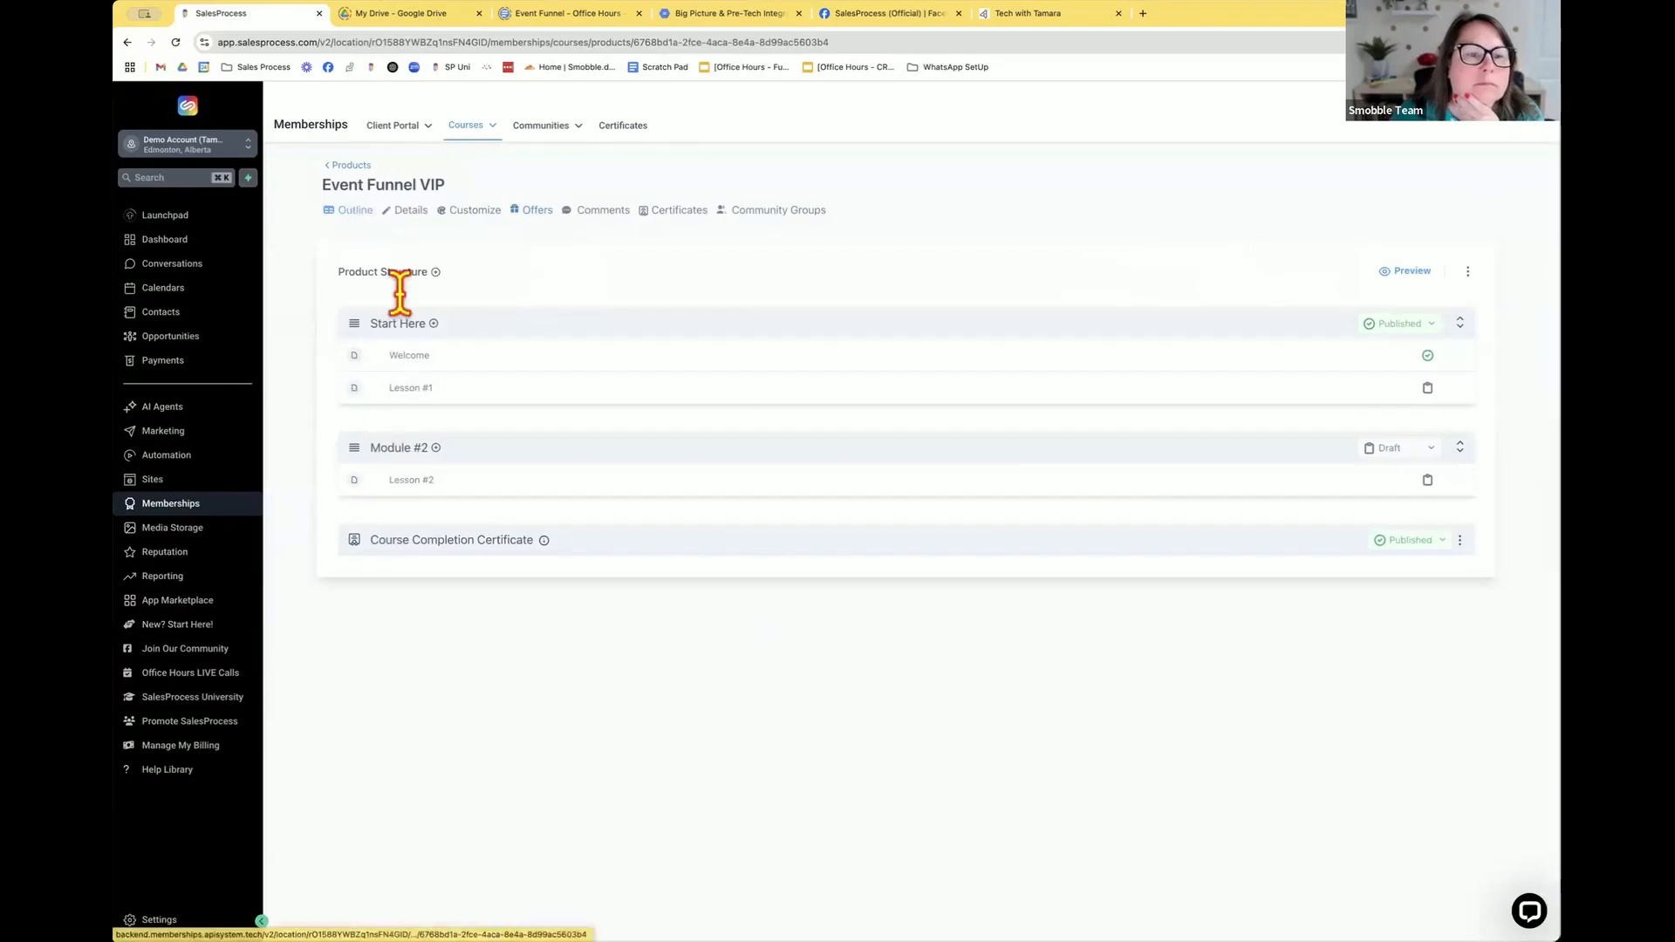
- Review the Welcome lesson's video and post details, and go back to the product outline
left_click(420, 355)
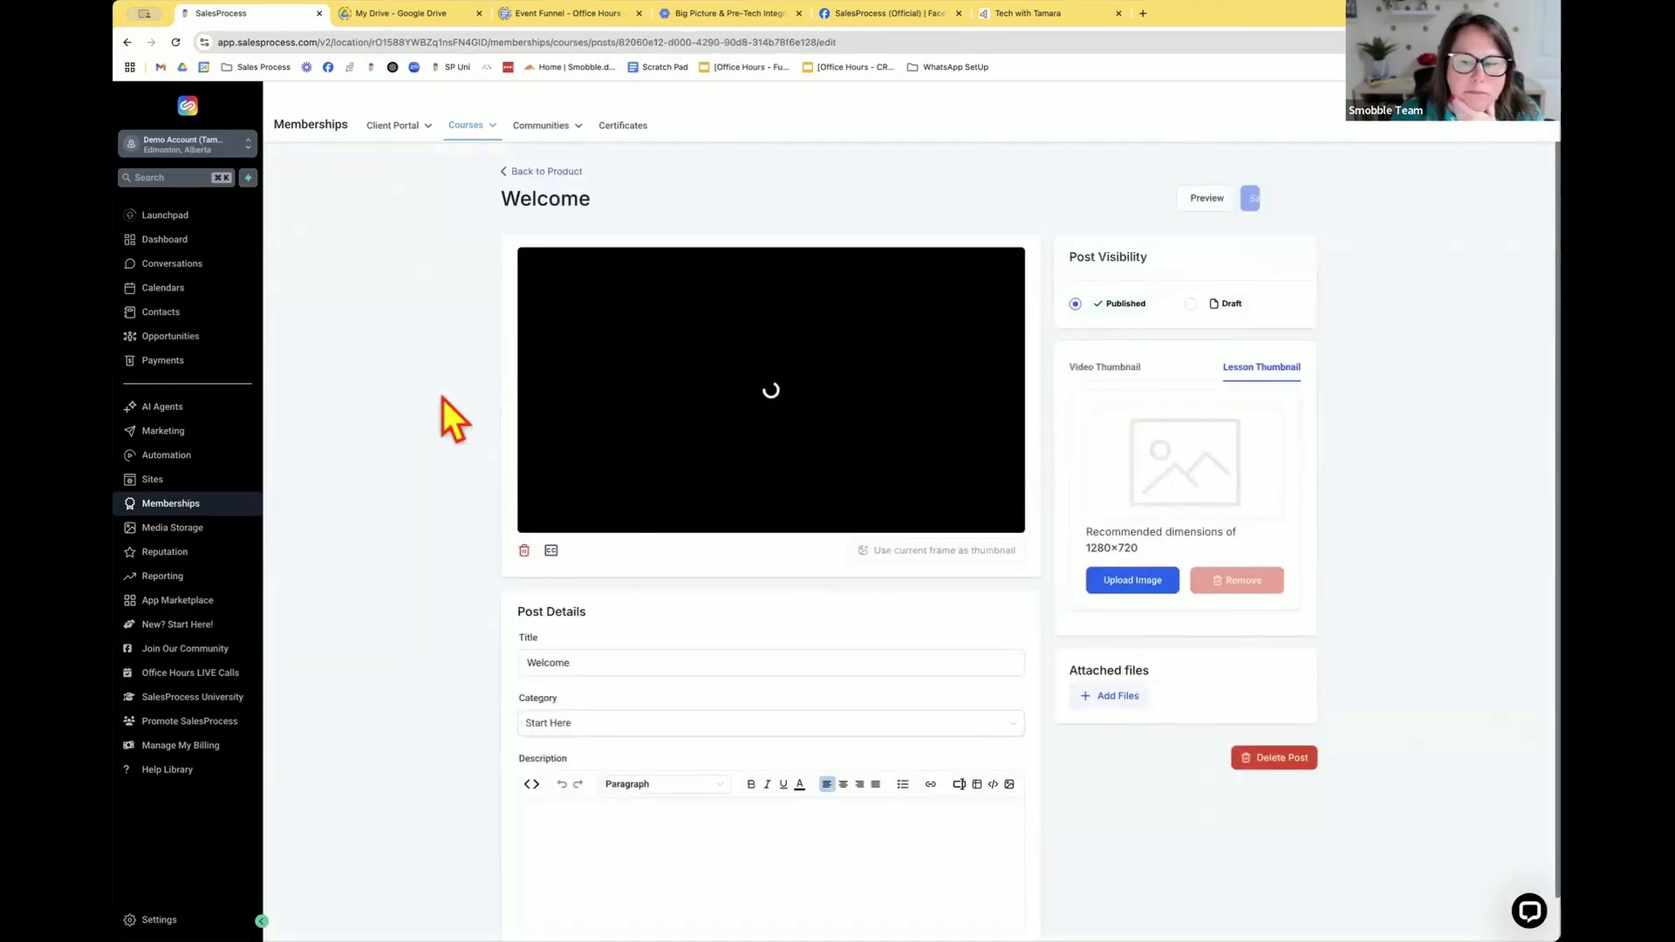
scroll(442, 397, "down", 1)
mouse_move(410, 125)
scroll(445, 227, "up", 1)
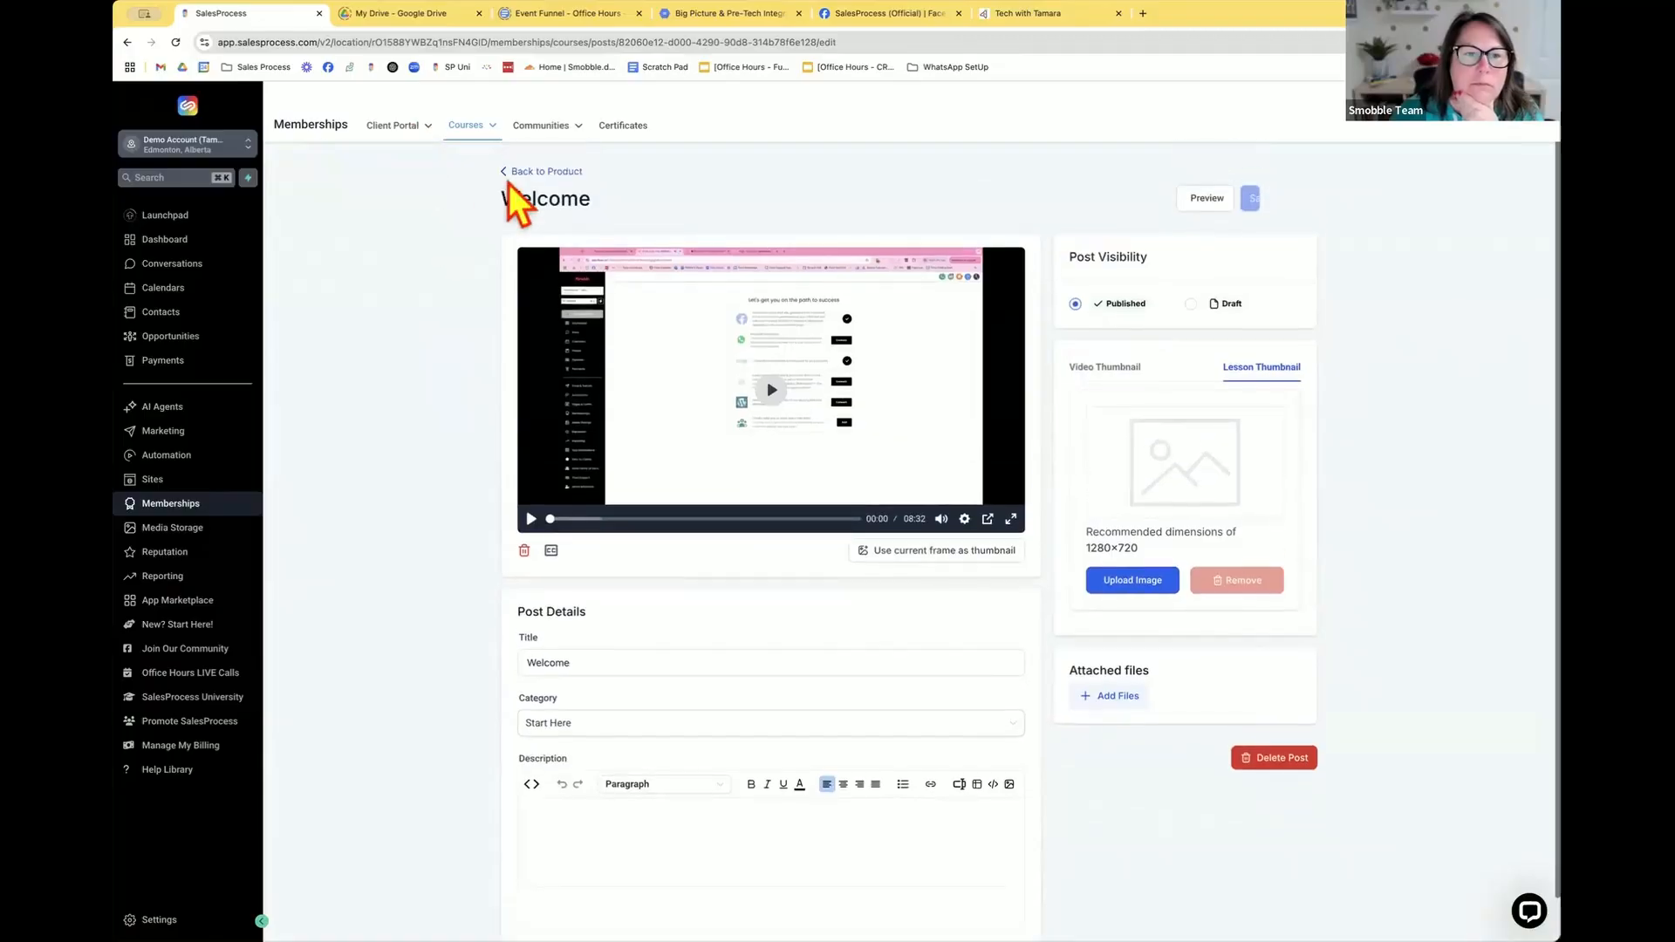
left_click(502, 170)
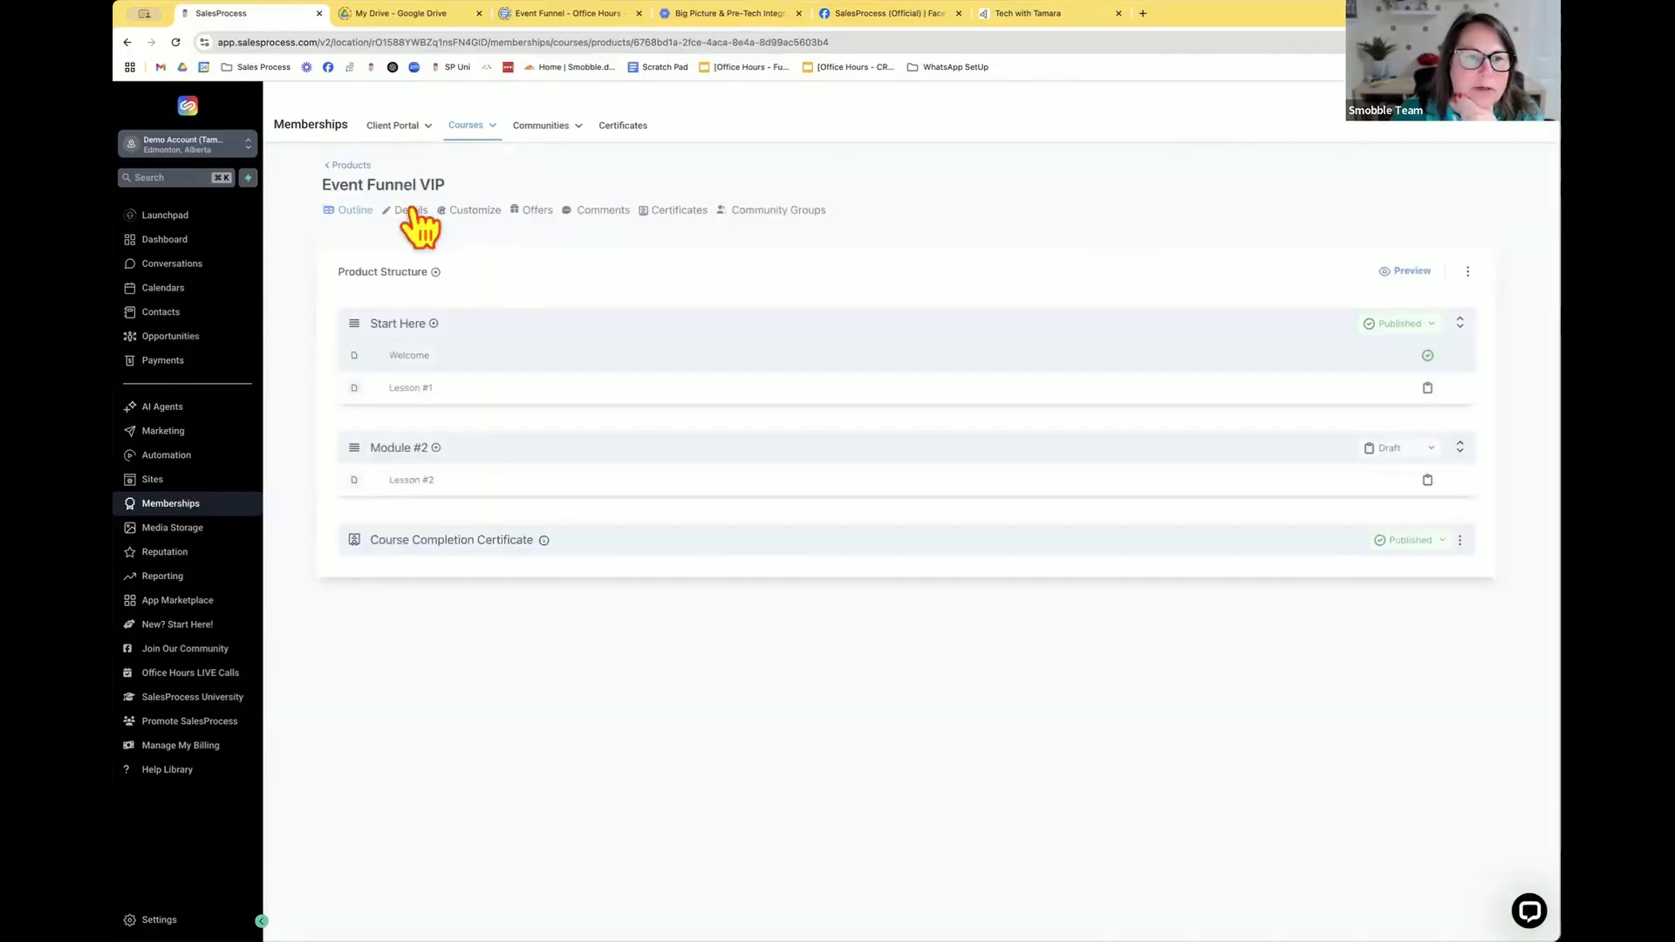
- Examine the Event Funnel VIP product's details and its logo and favicon customization settings, and return to the product list
left_click(406, 212)
scroll(559, 375, "down", 5)
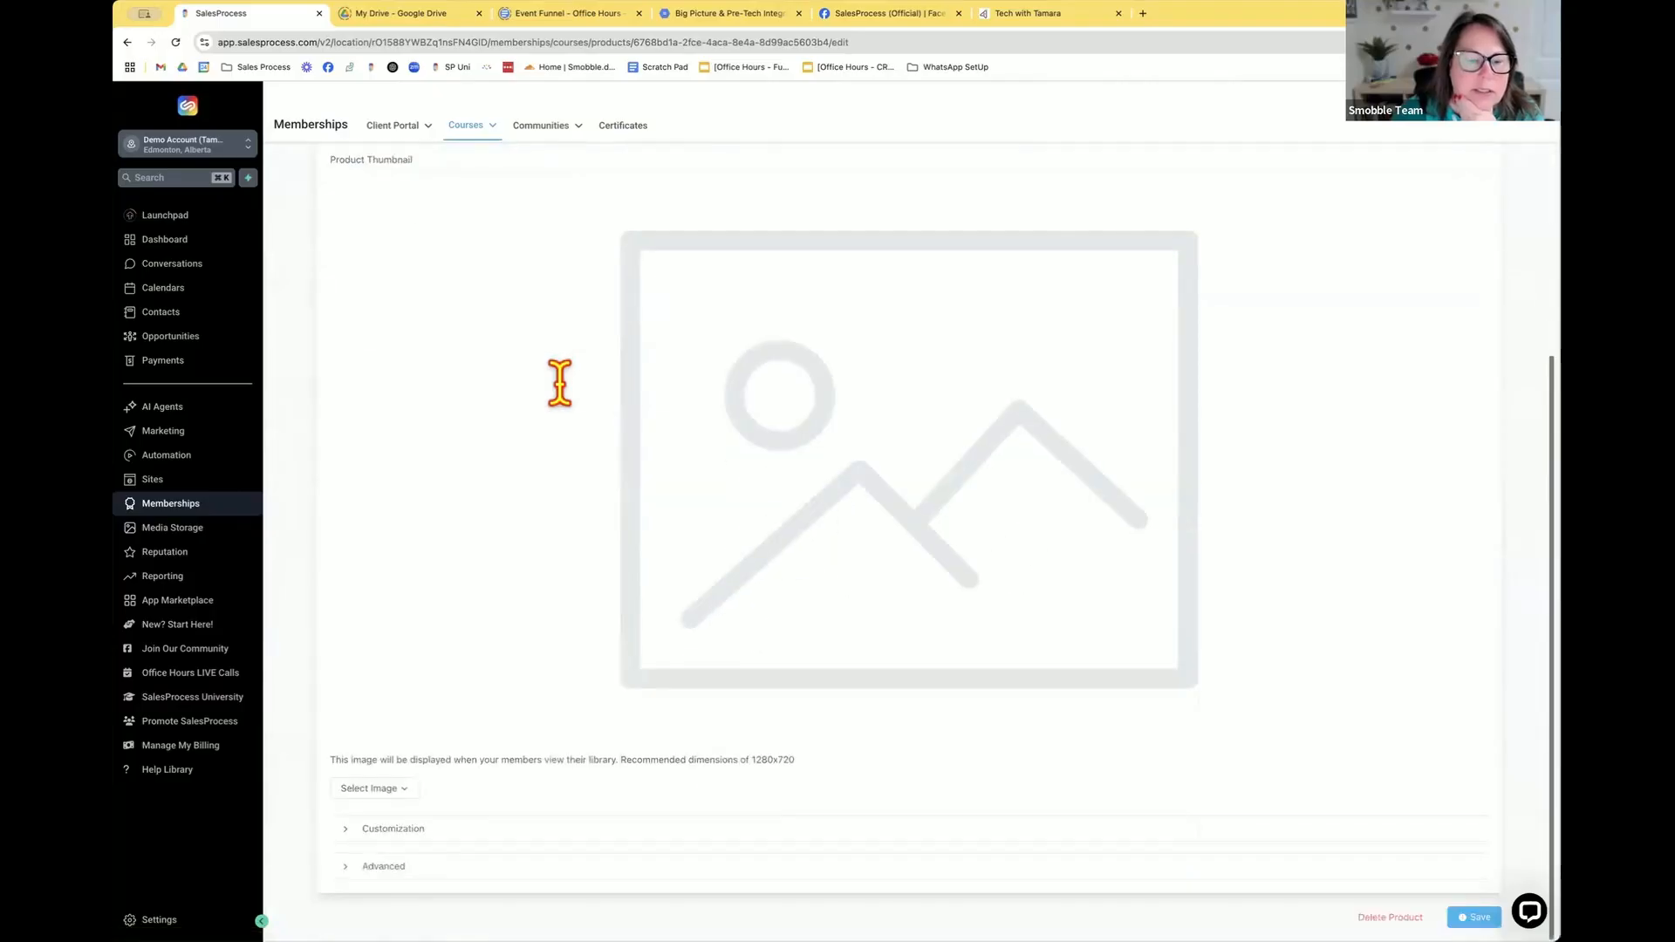
left_click(417, 829)
scroll(448, 815, "down", 10)
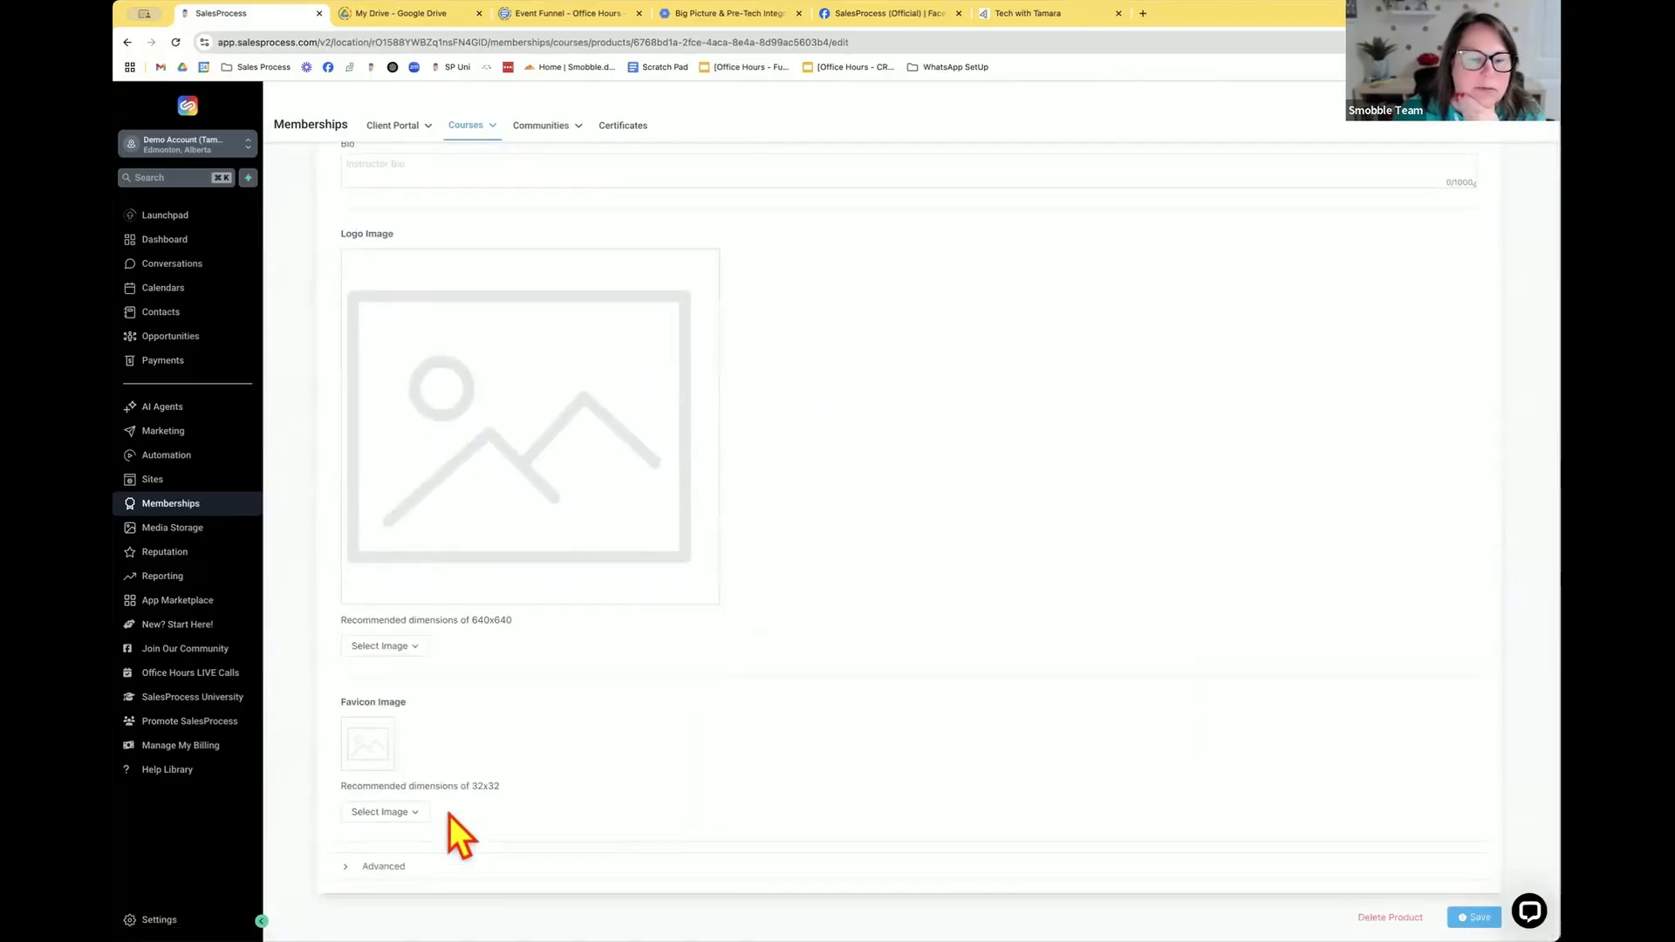
scroll(448, 816, "up", 15)
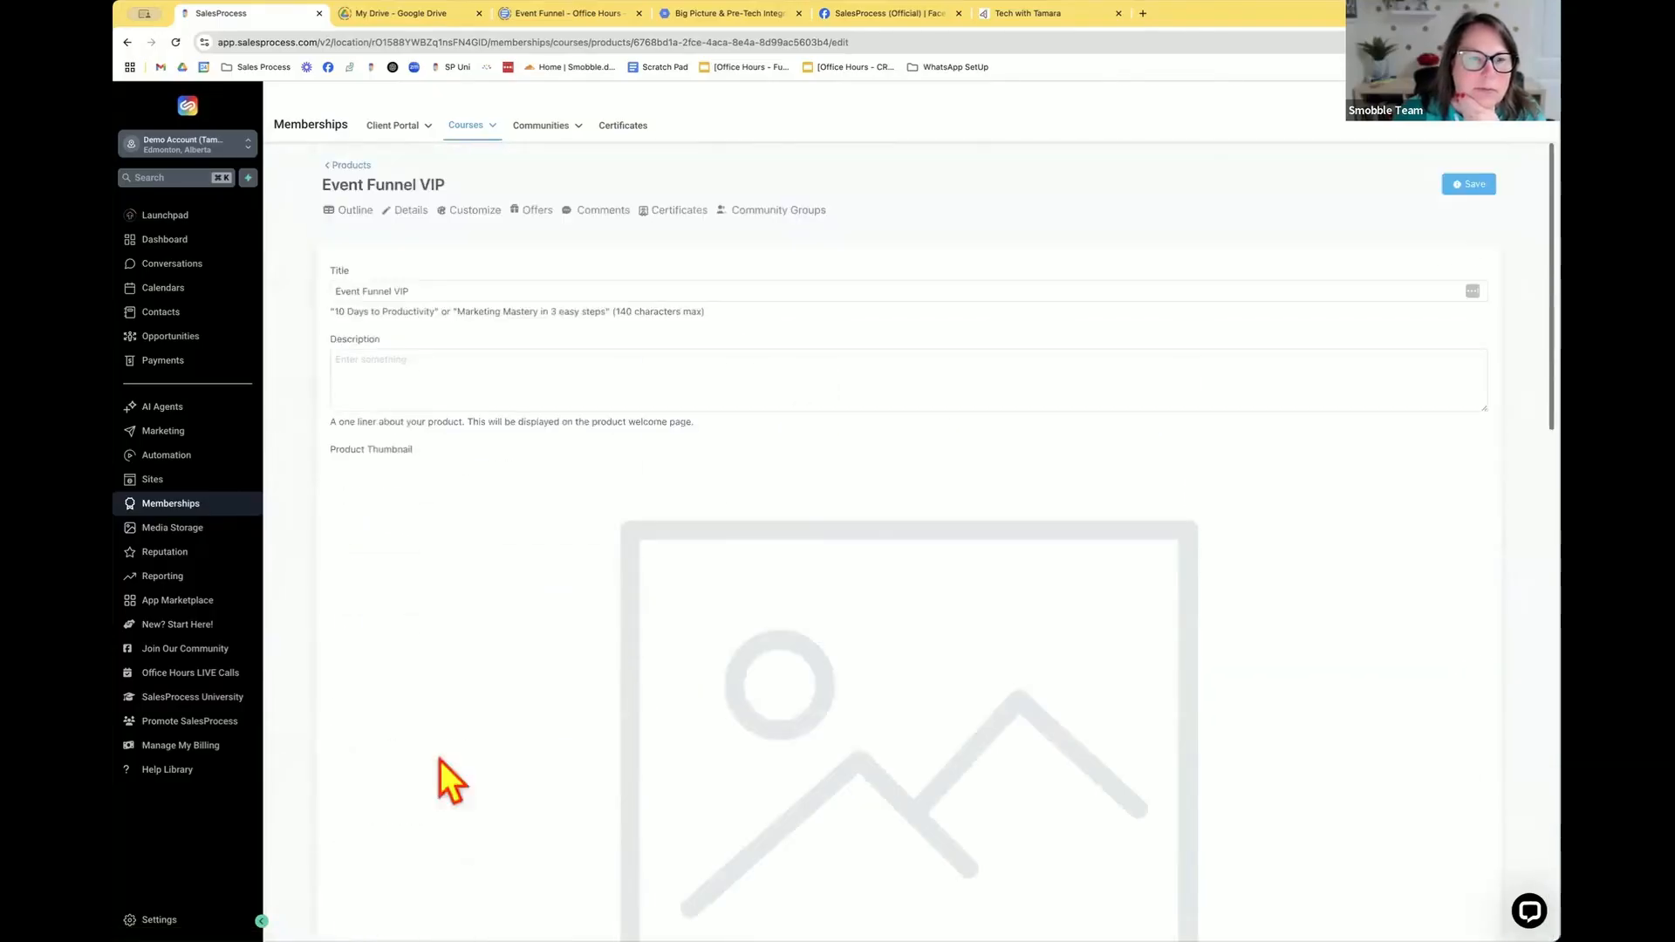
left_click(336, 171)
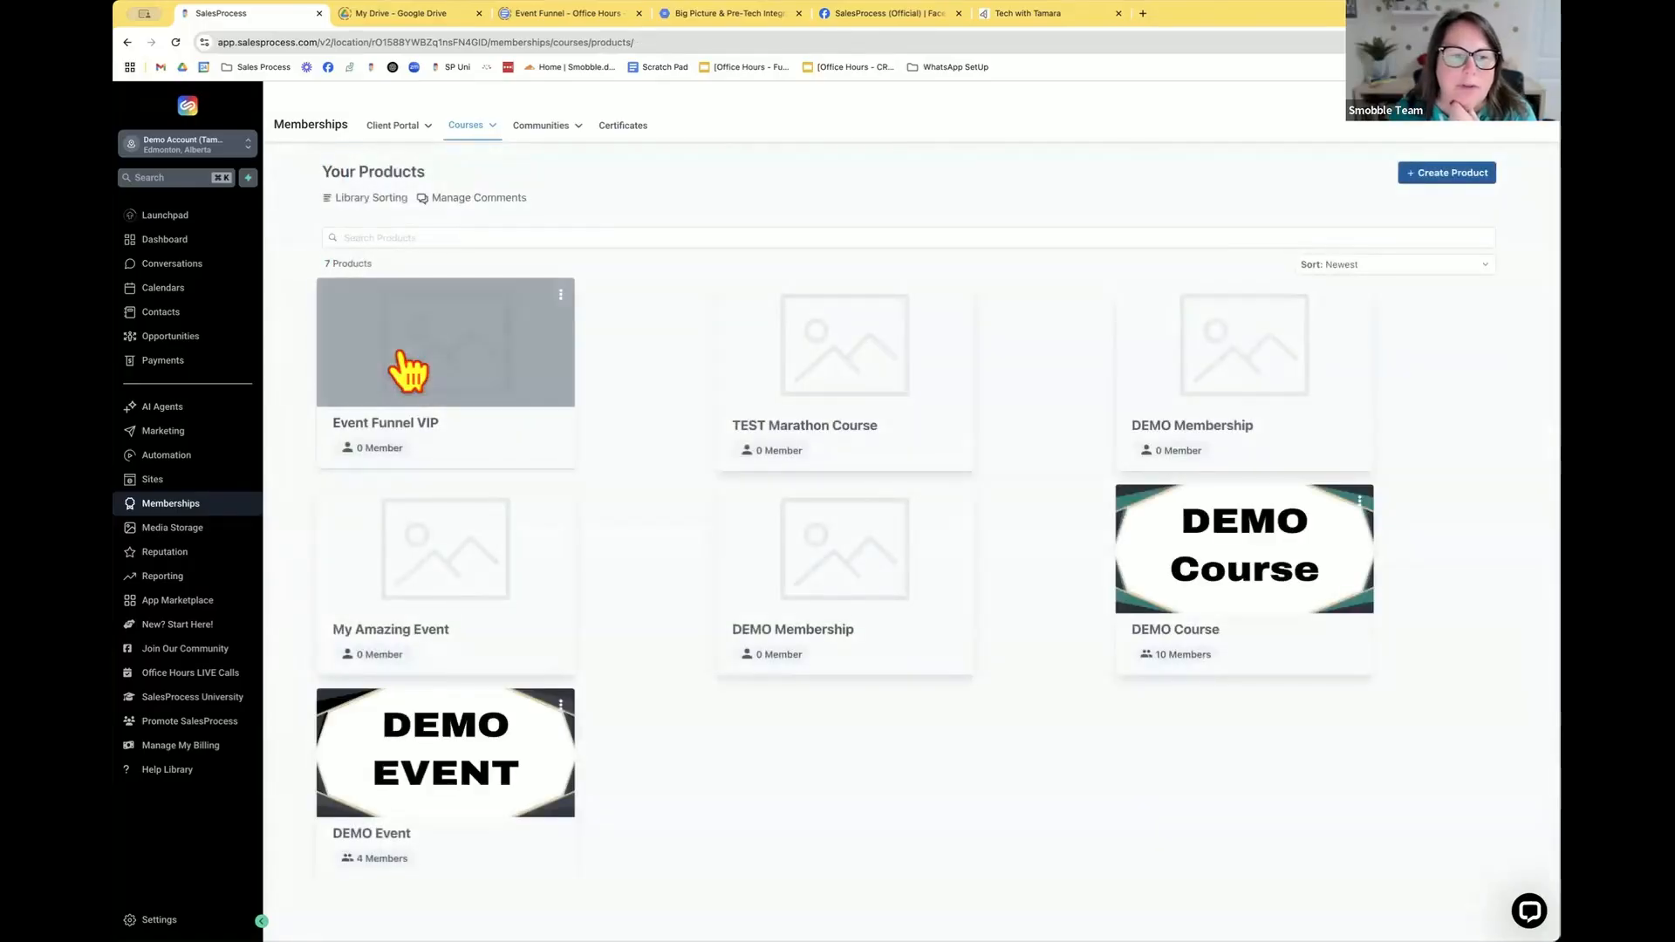
- Check the Welcome lesson's video quality and speed options, and preview the lesson in the client portal
left_click(407, 370)
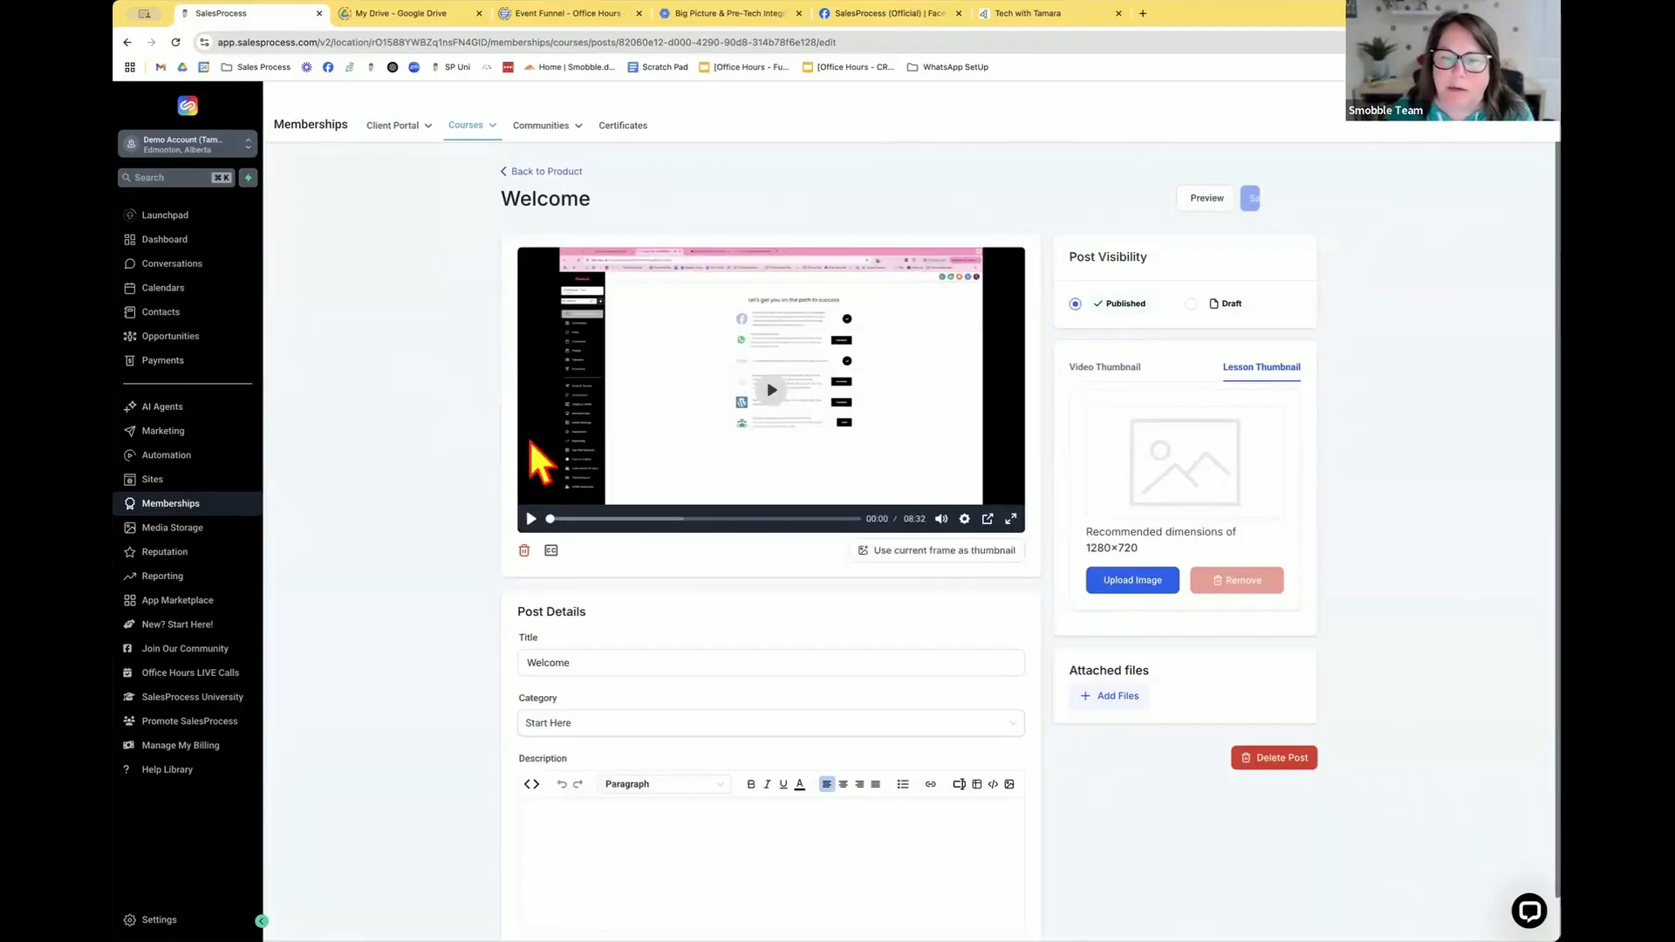
scroll(886, 567, "down", 1)
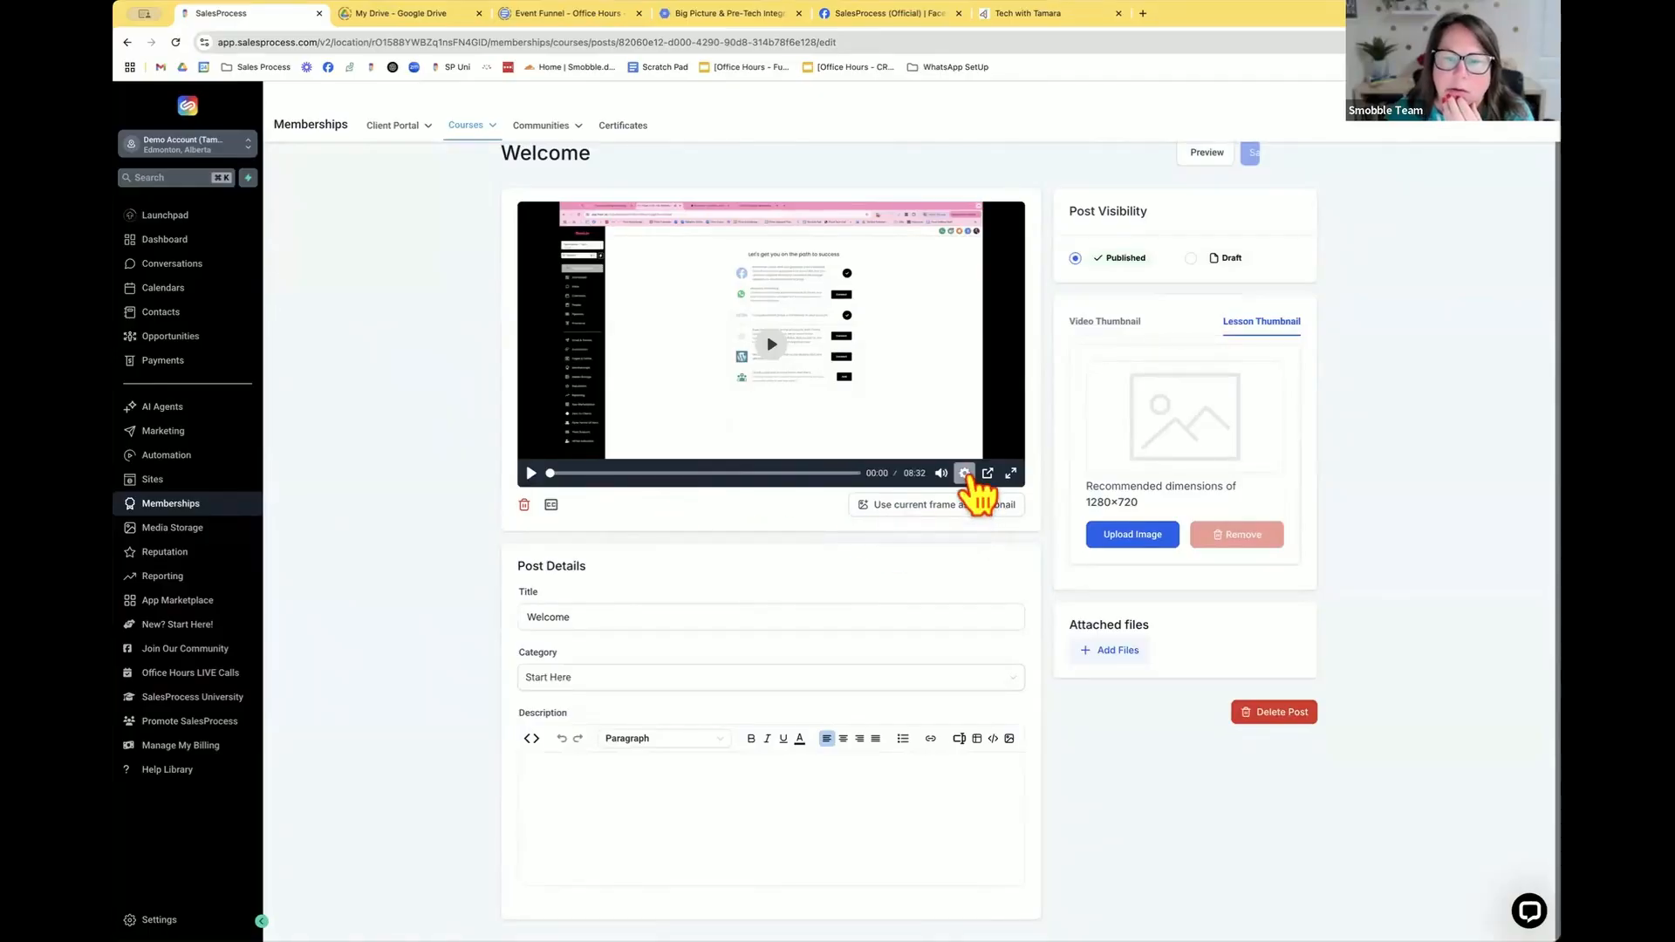
left_click(965, 474)
scroll(965, 474, "up", 1)
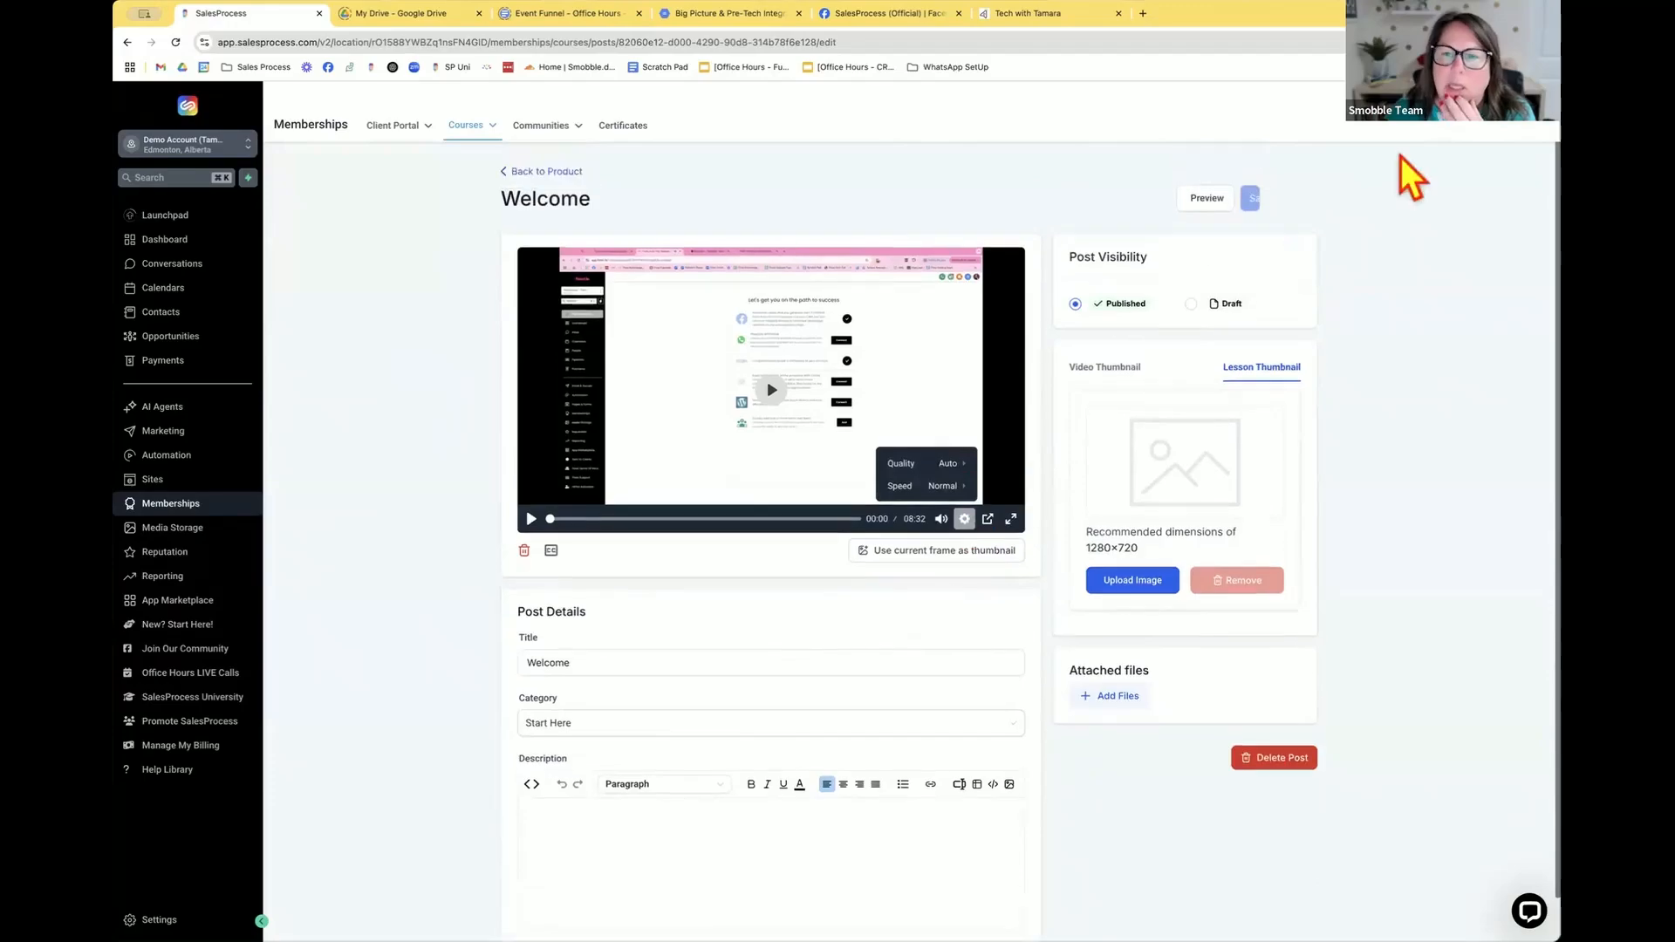
left_click(1198, 199)
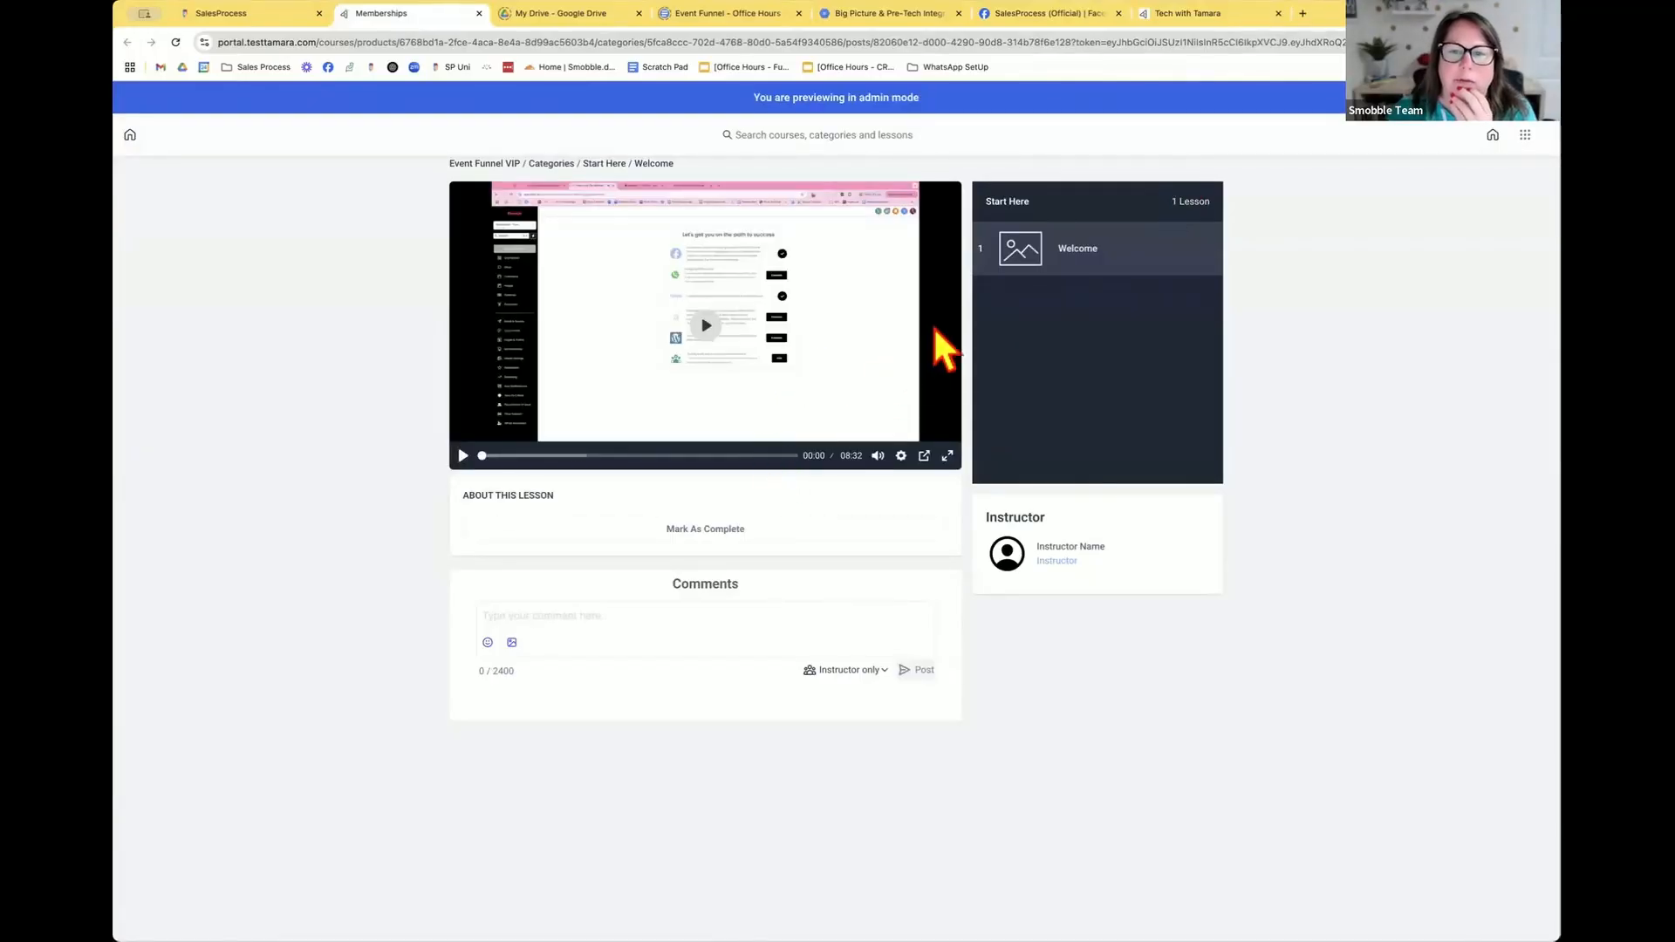
- Check the previewed Welcome lesson's video settings and comment audience options, and close the preview
left_click(901, 456)
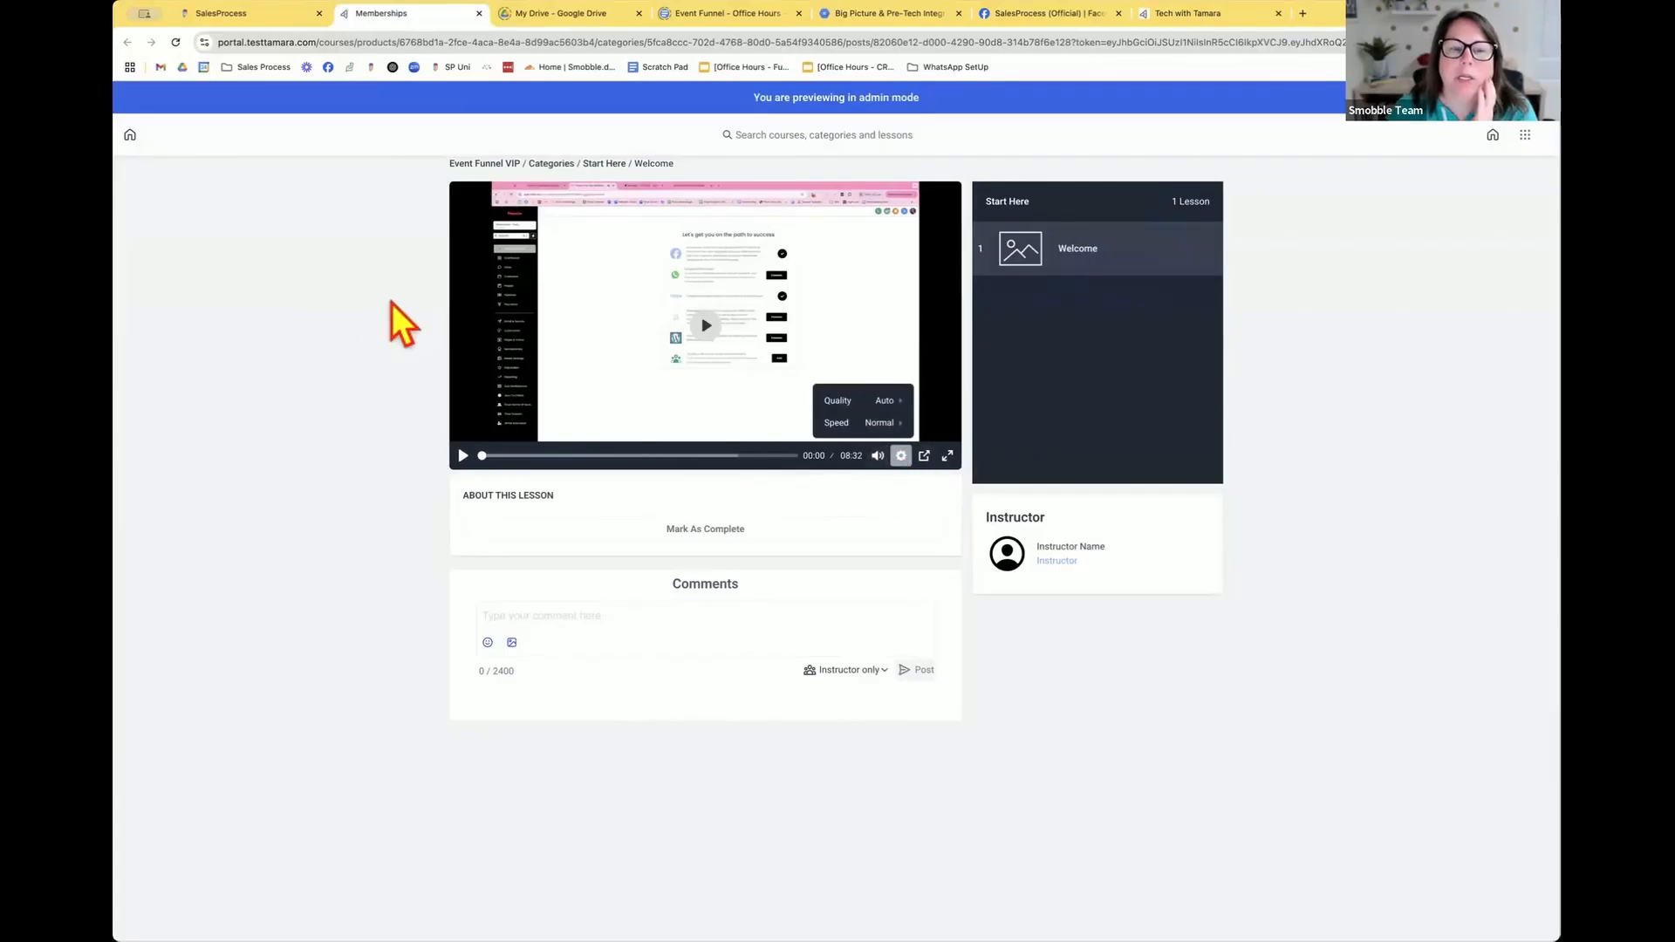
left_click(366, 303)
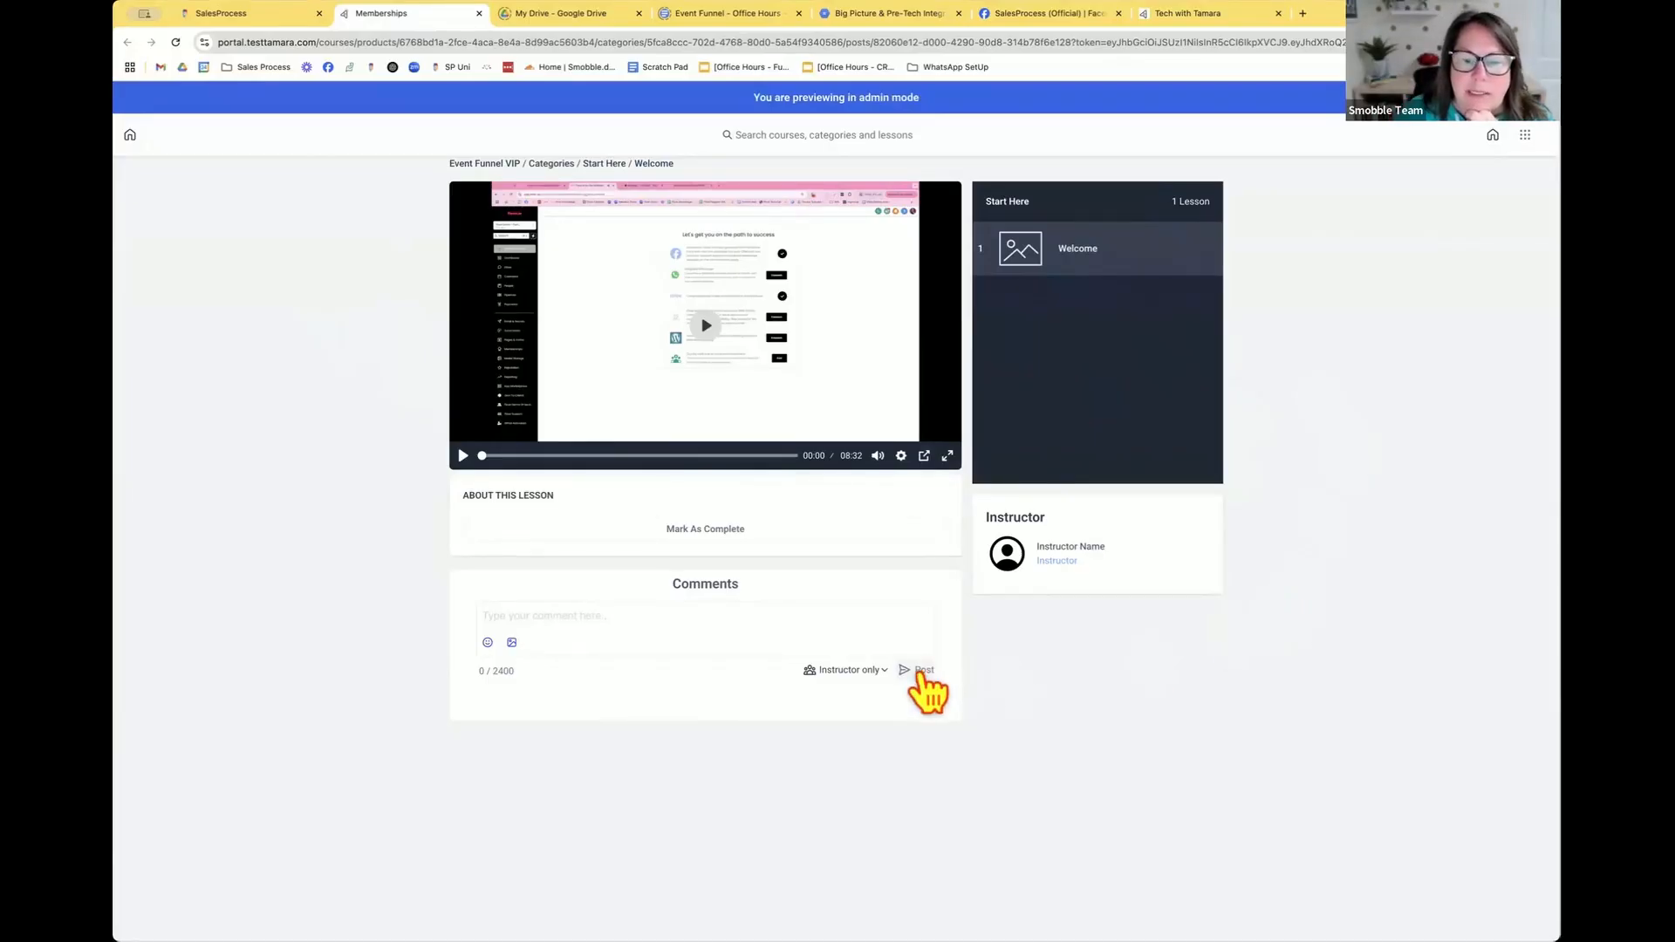
left_click(885, 674)
left_click(992, 676)
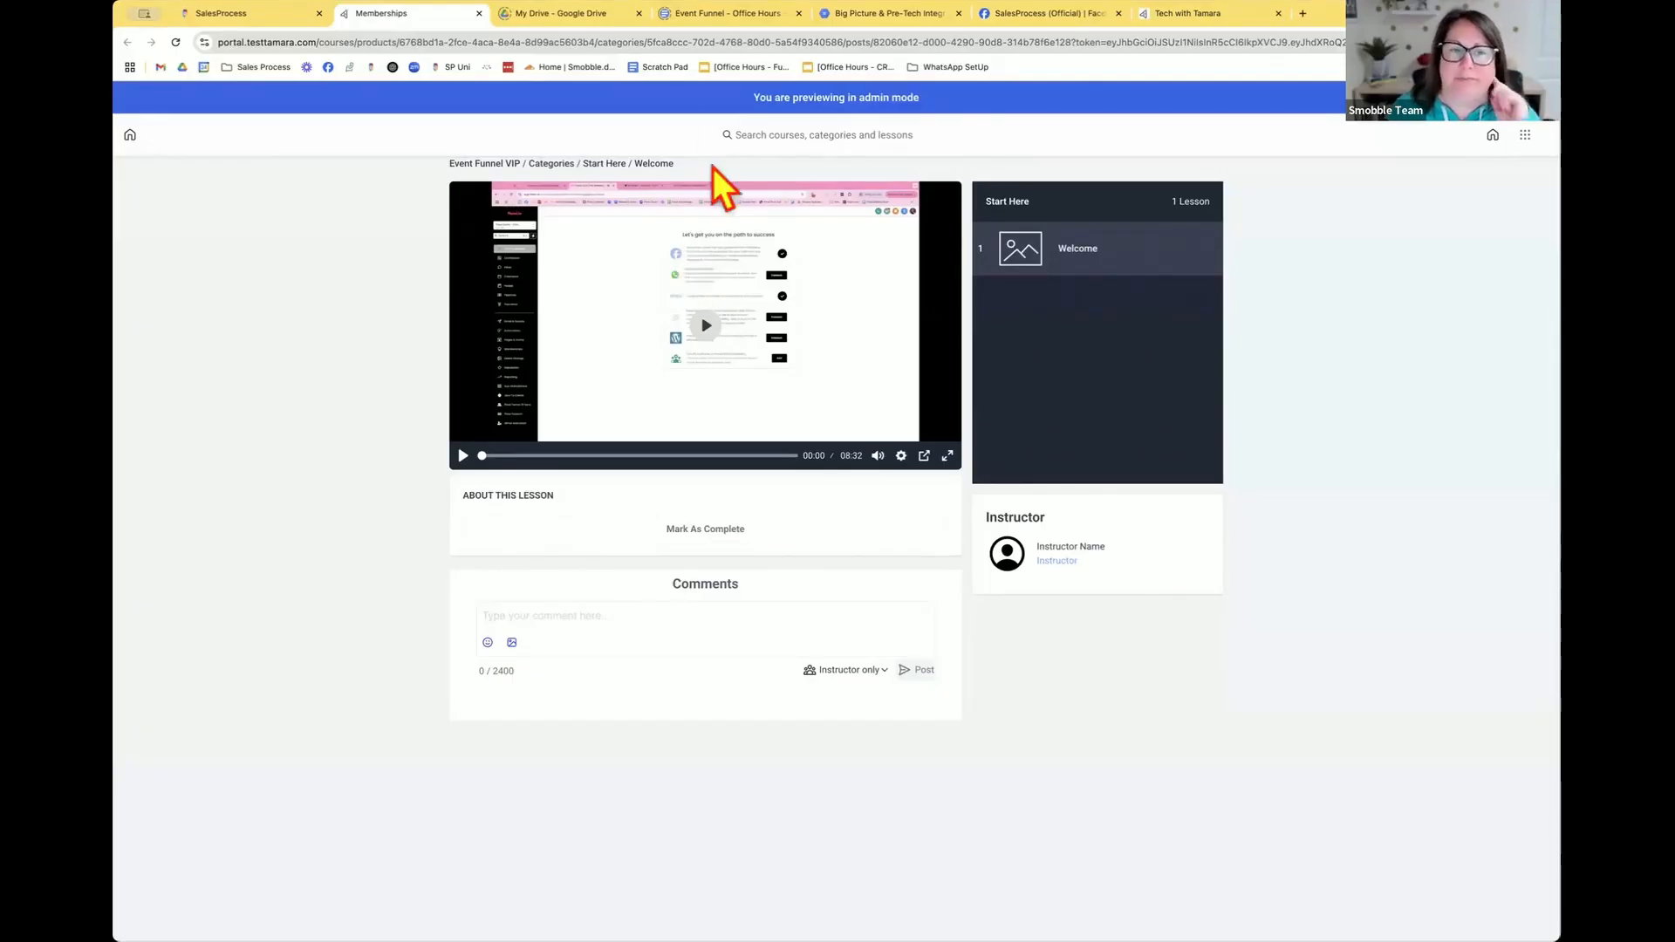
left_click(479, 14)
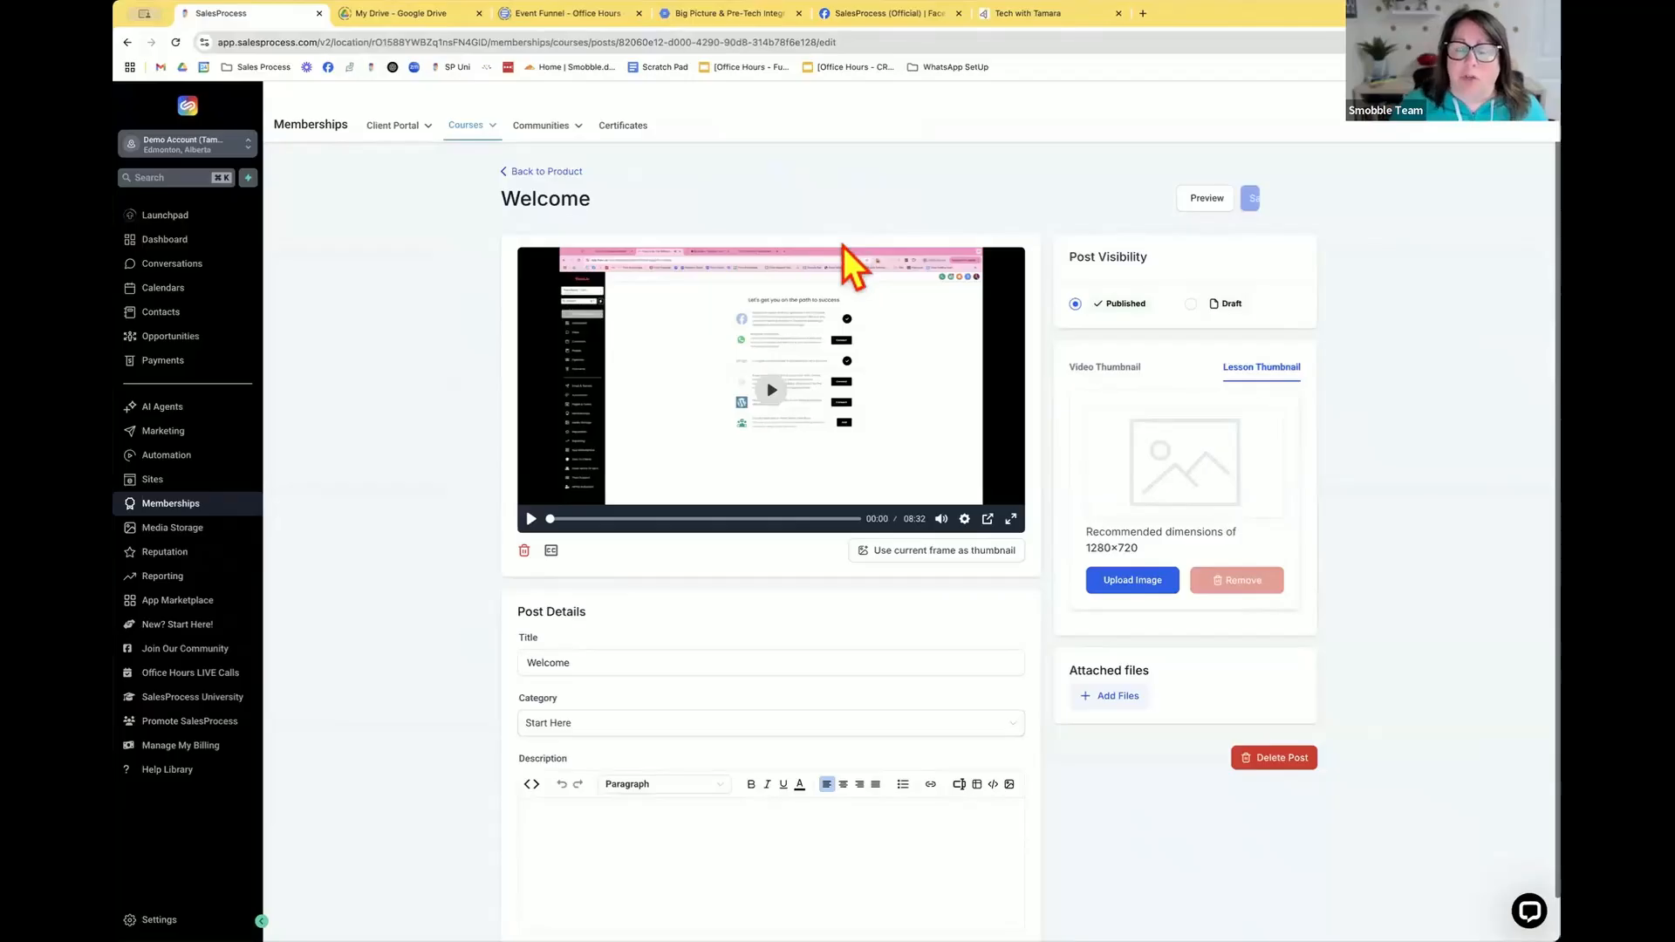
- Preview the Welcome lesson in the client portal again, and return to the Event Funnel VIP product outline
scroll(842, 249, "down", 1)
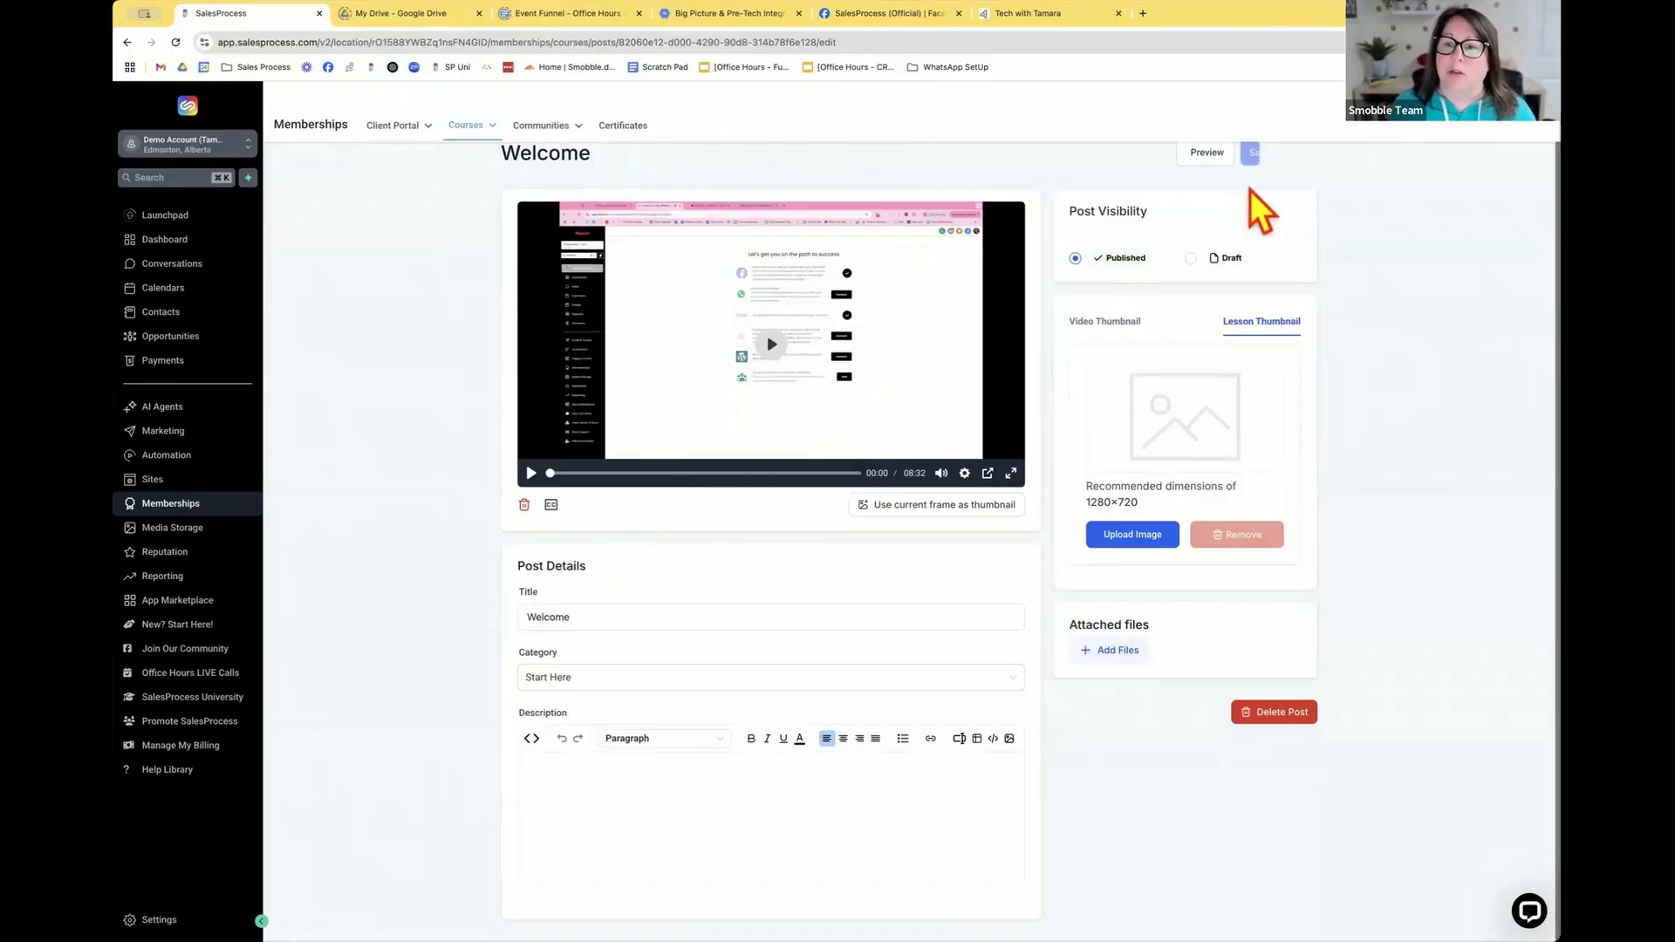
left_click(1207, 154)
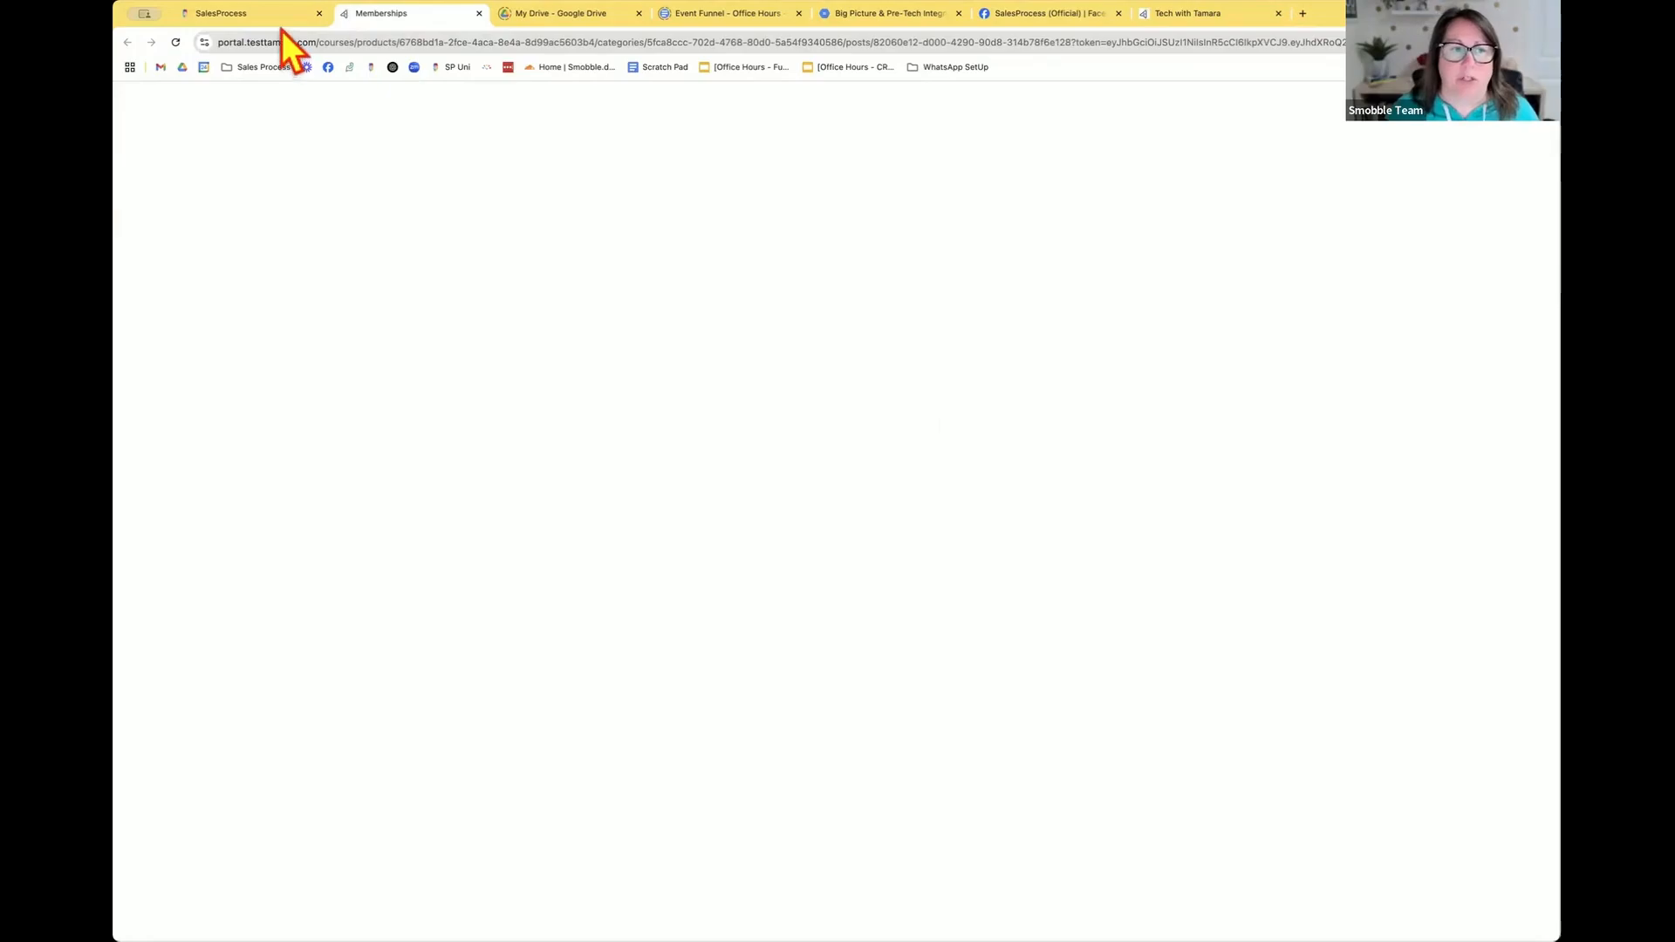
left_click(253, 14)
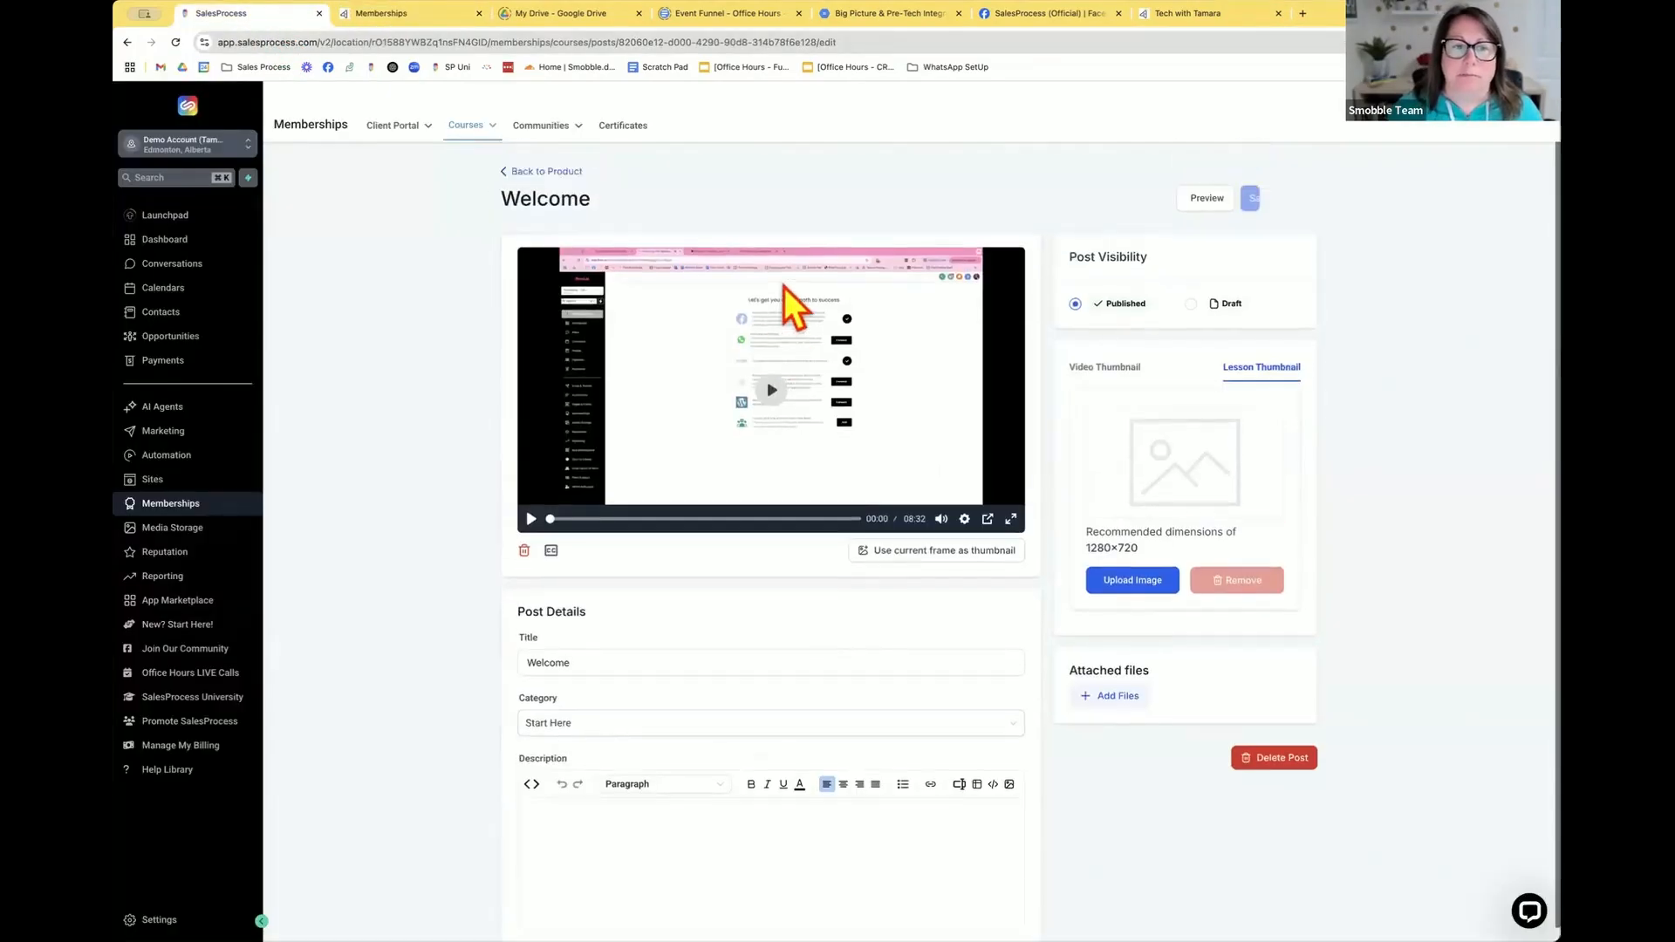
left_click(524, 173)
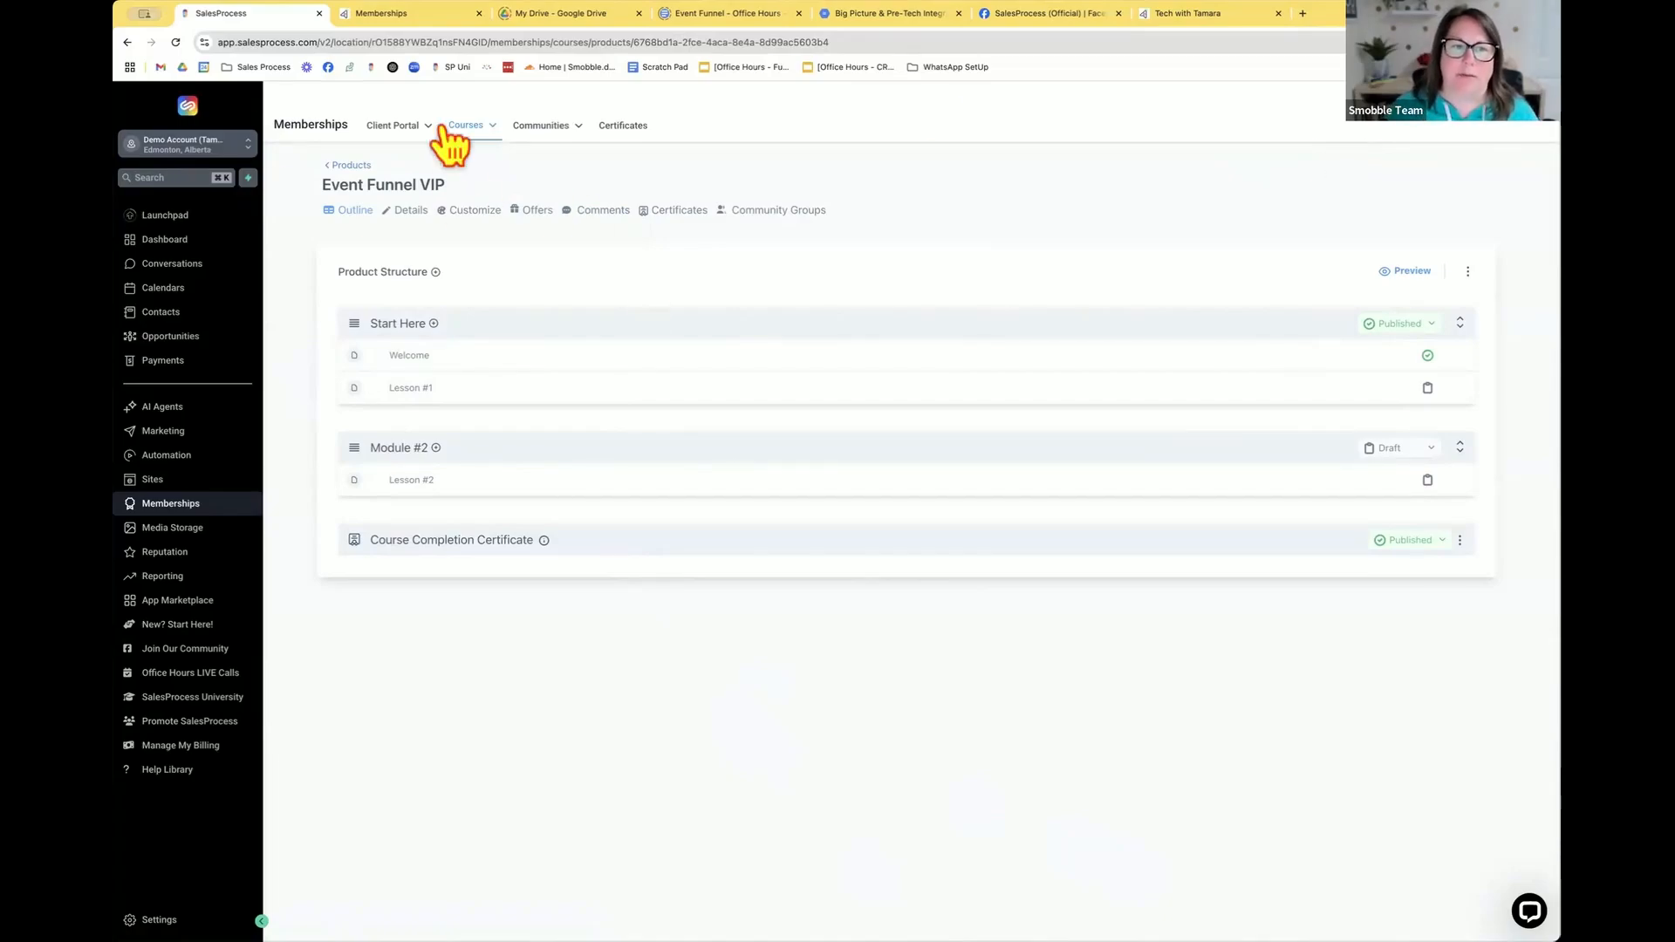
- Open the course offers list and set the 6 Year Anniversary Offer's visibility to Published
left_click(397, 128)
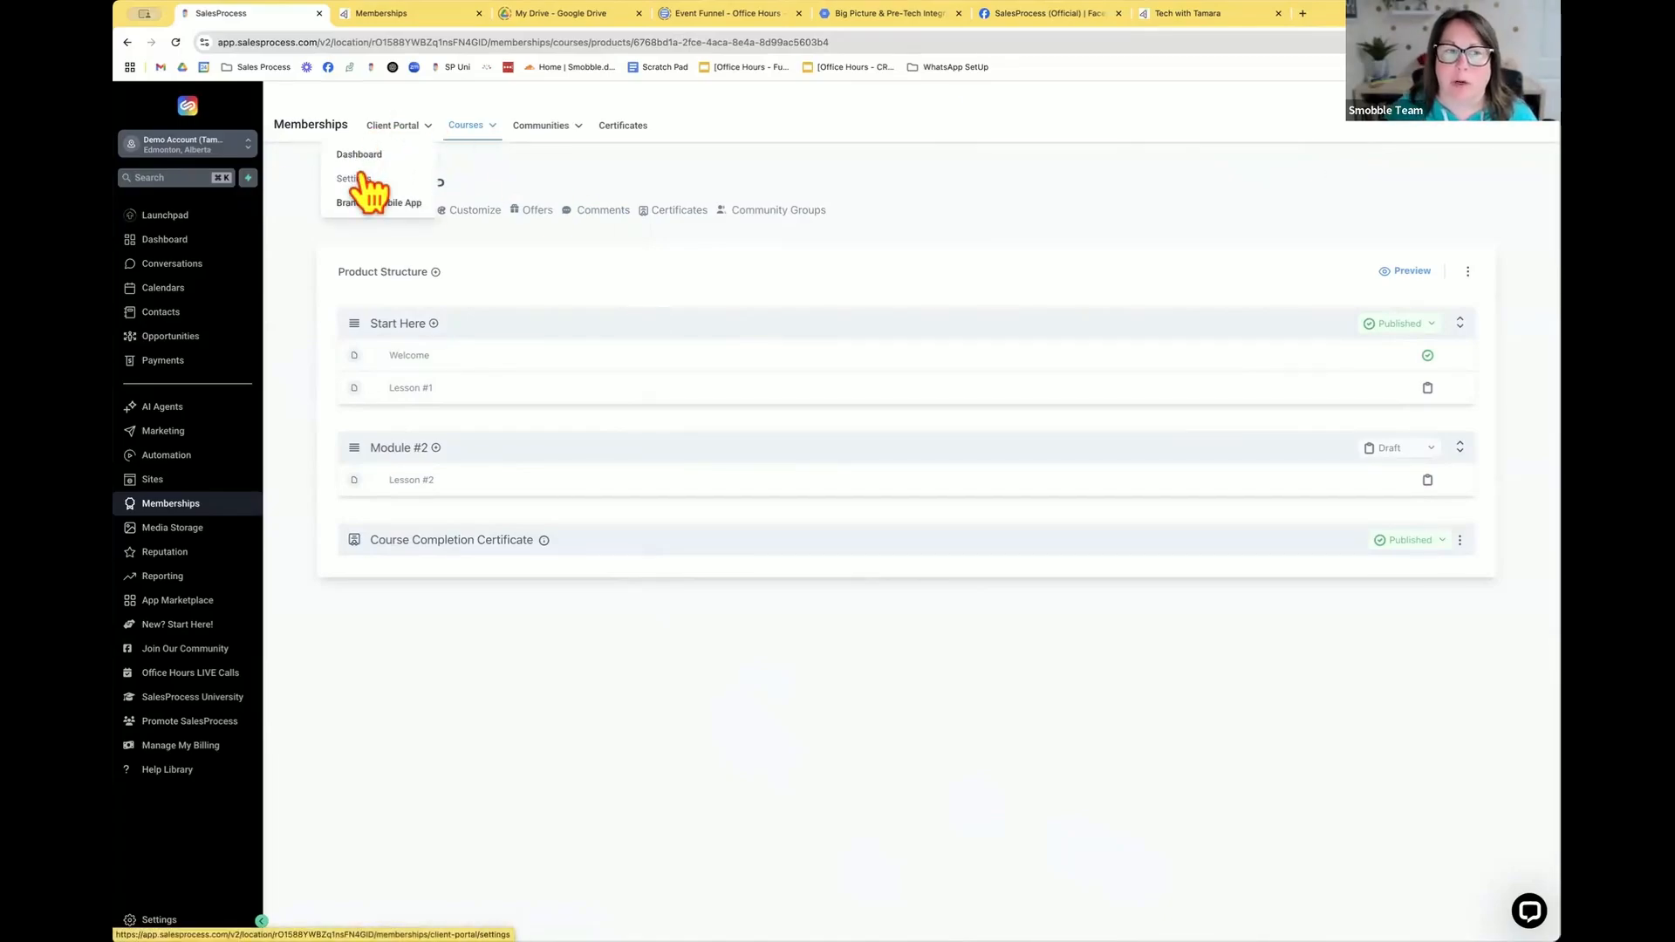
left_click(477, 131)
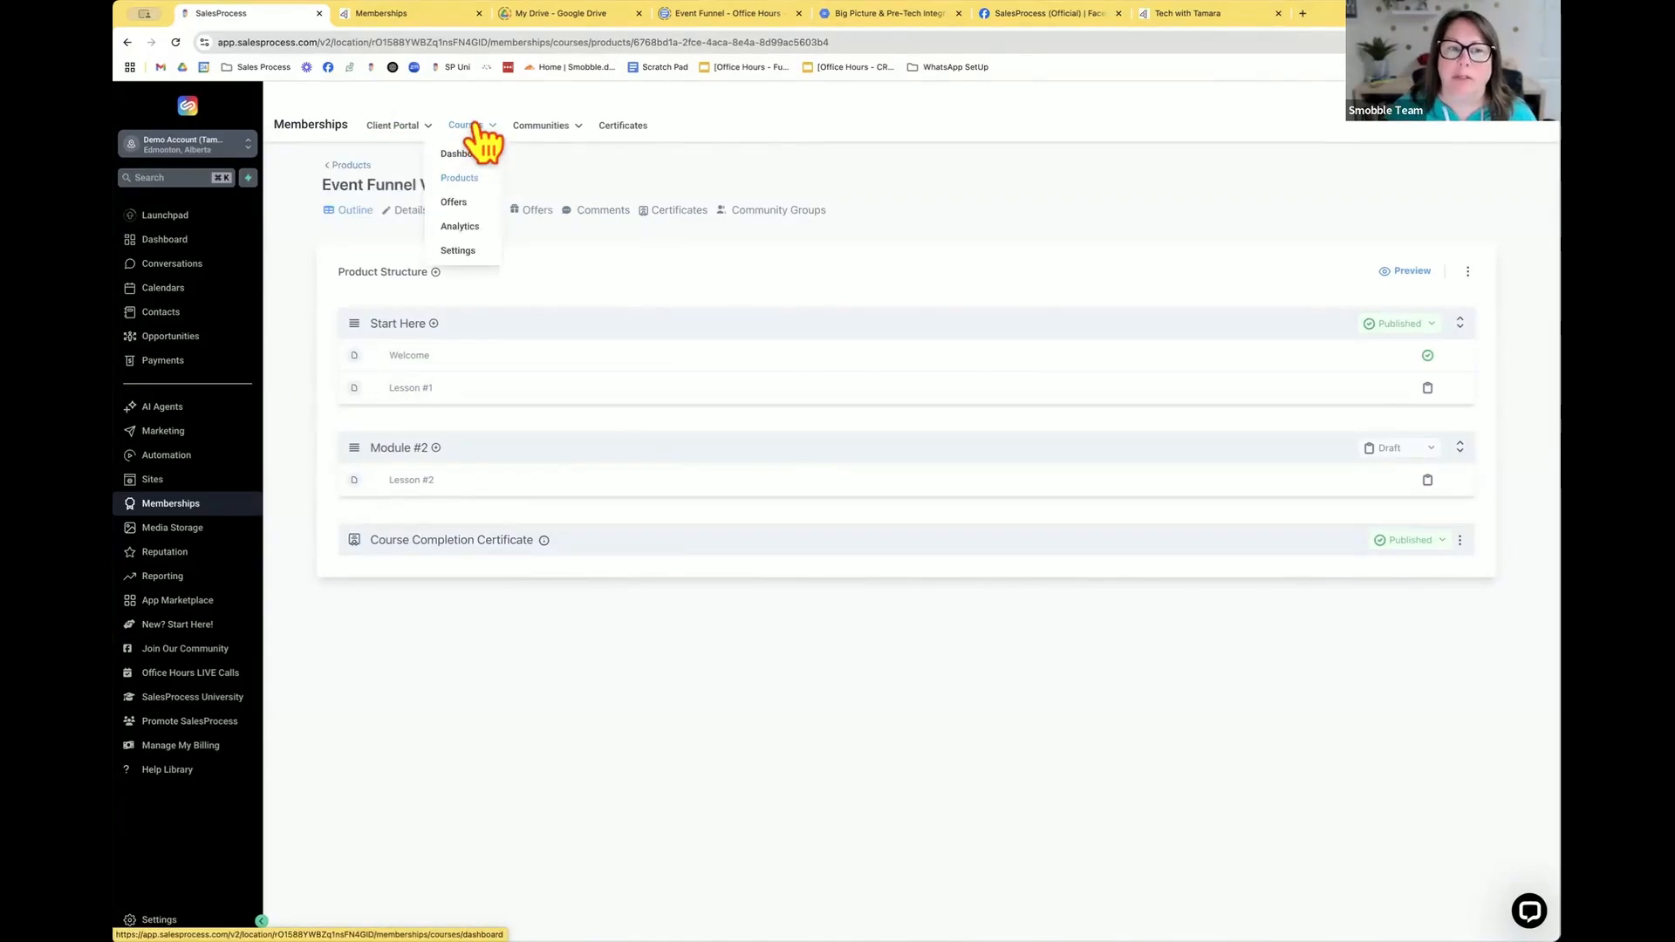
mouse_move(492, 132)
left_click(453, 202)
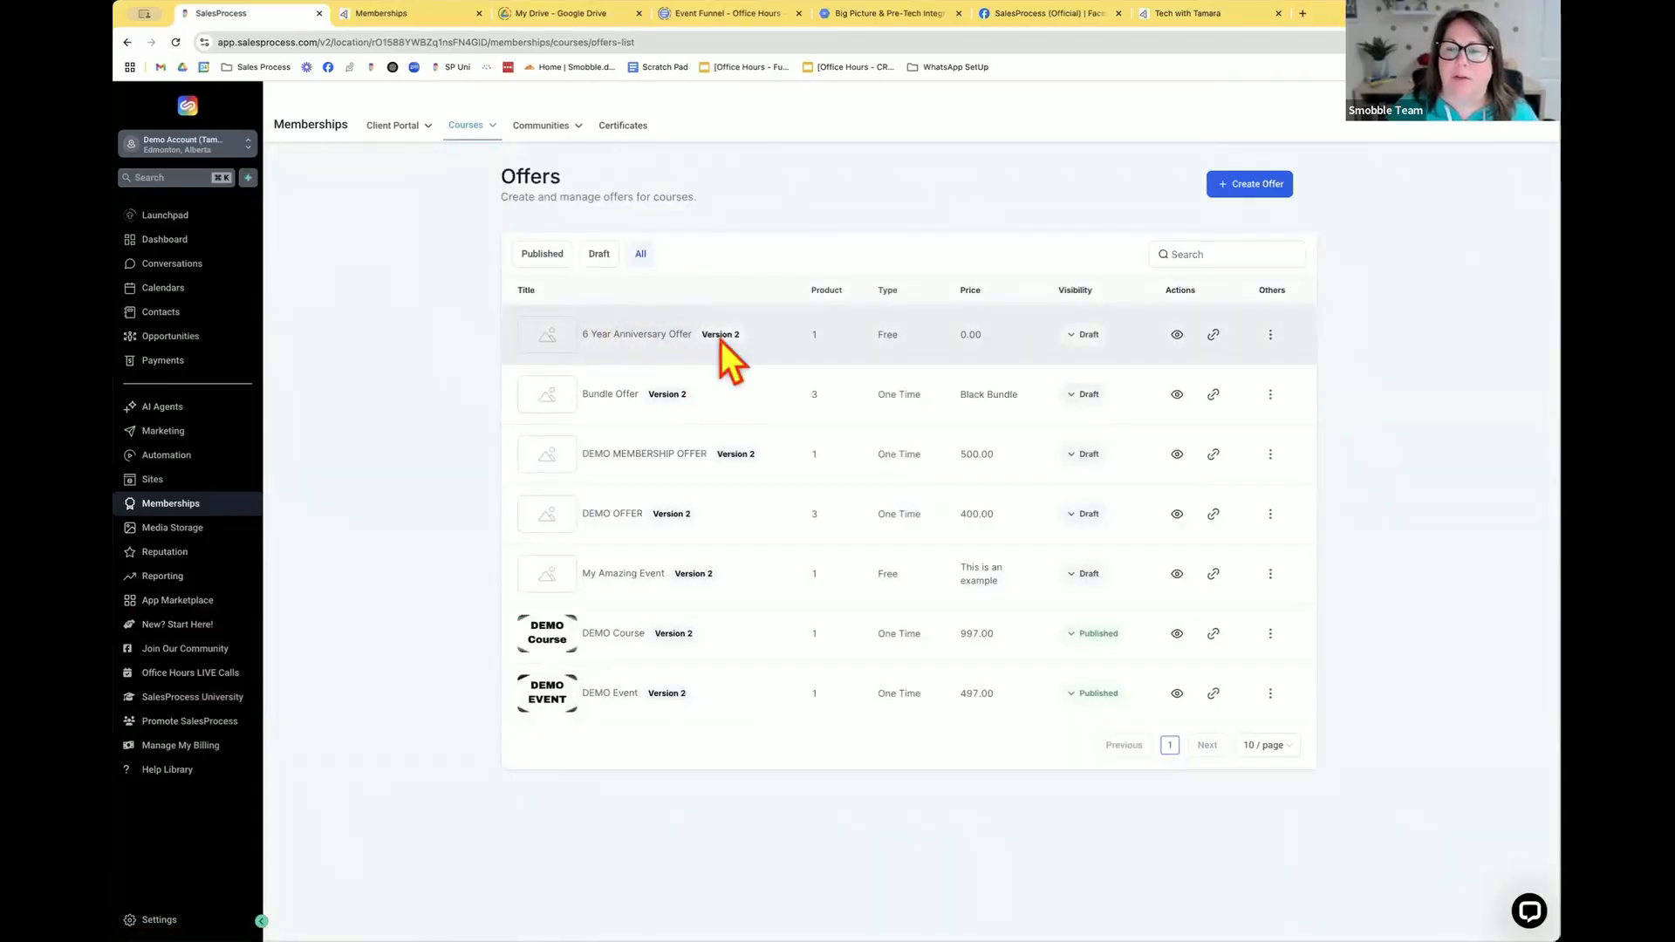
left_click(1081, 335)
left_click(1083, 284)
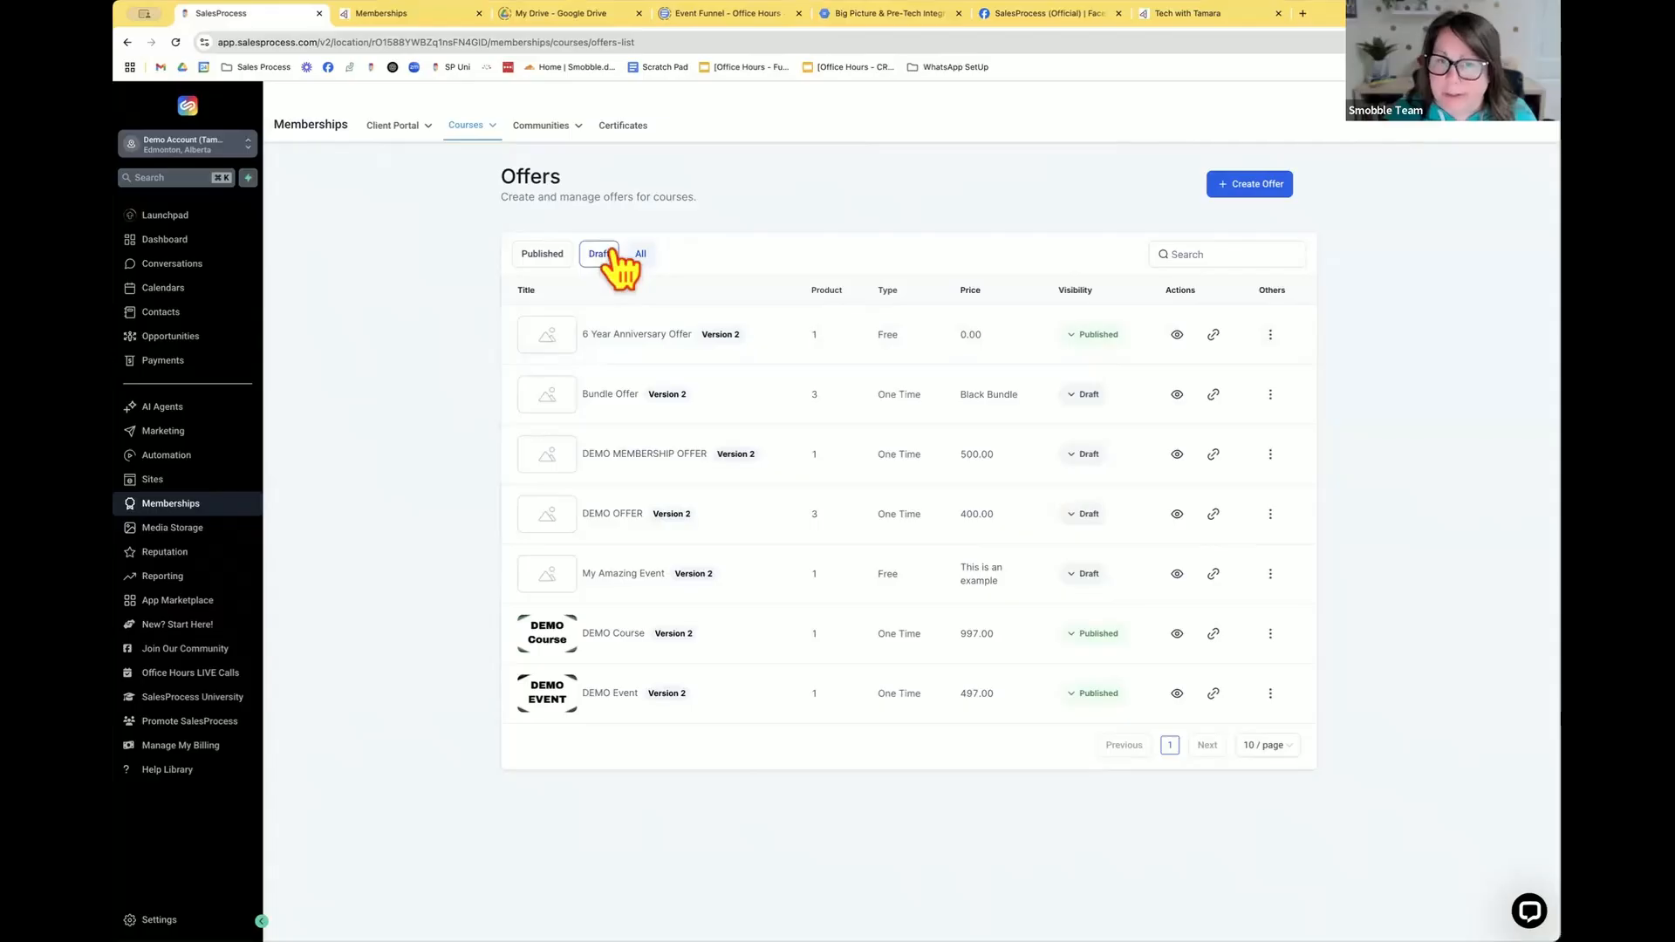
left_click(468, 127)
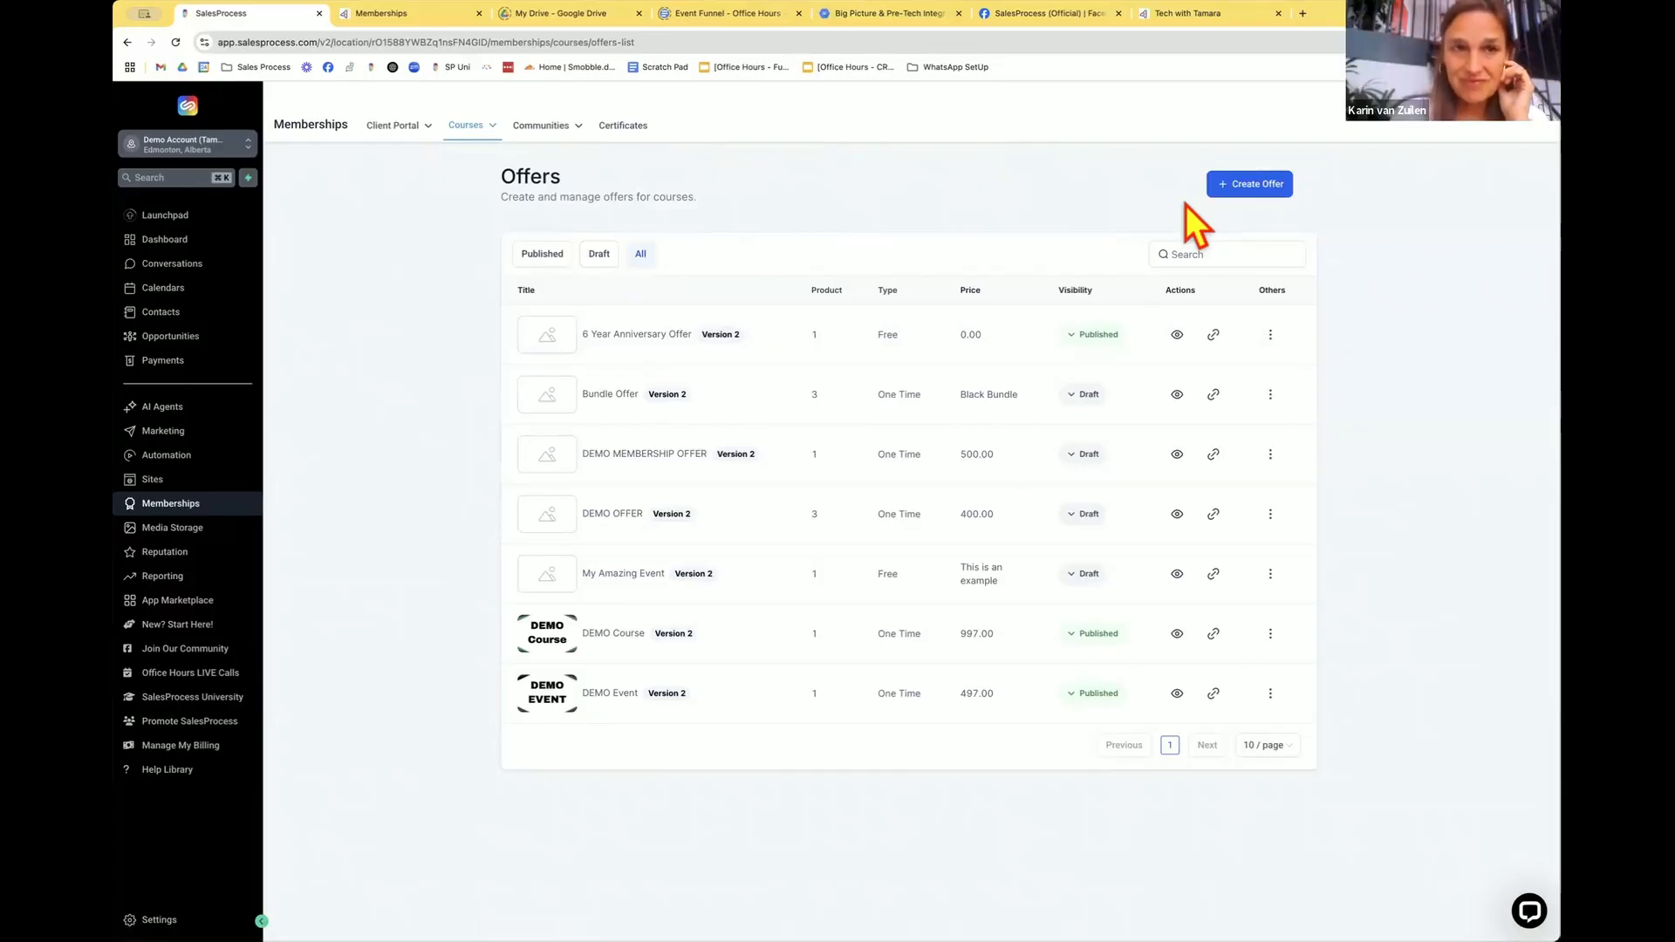
left_click(467, 127)
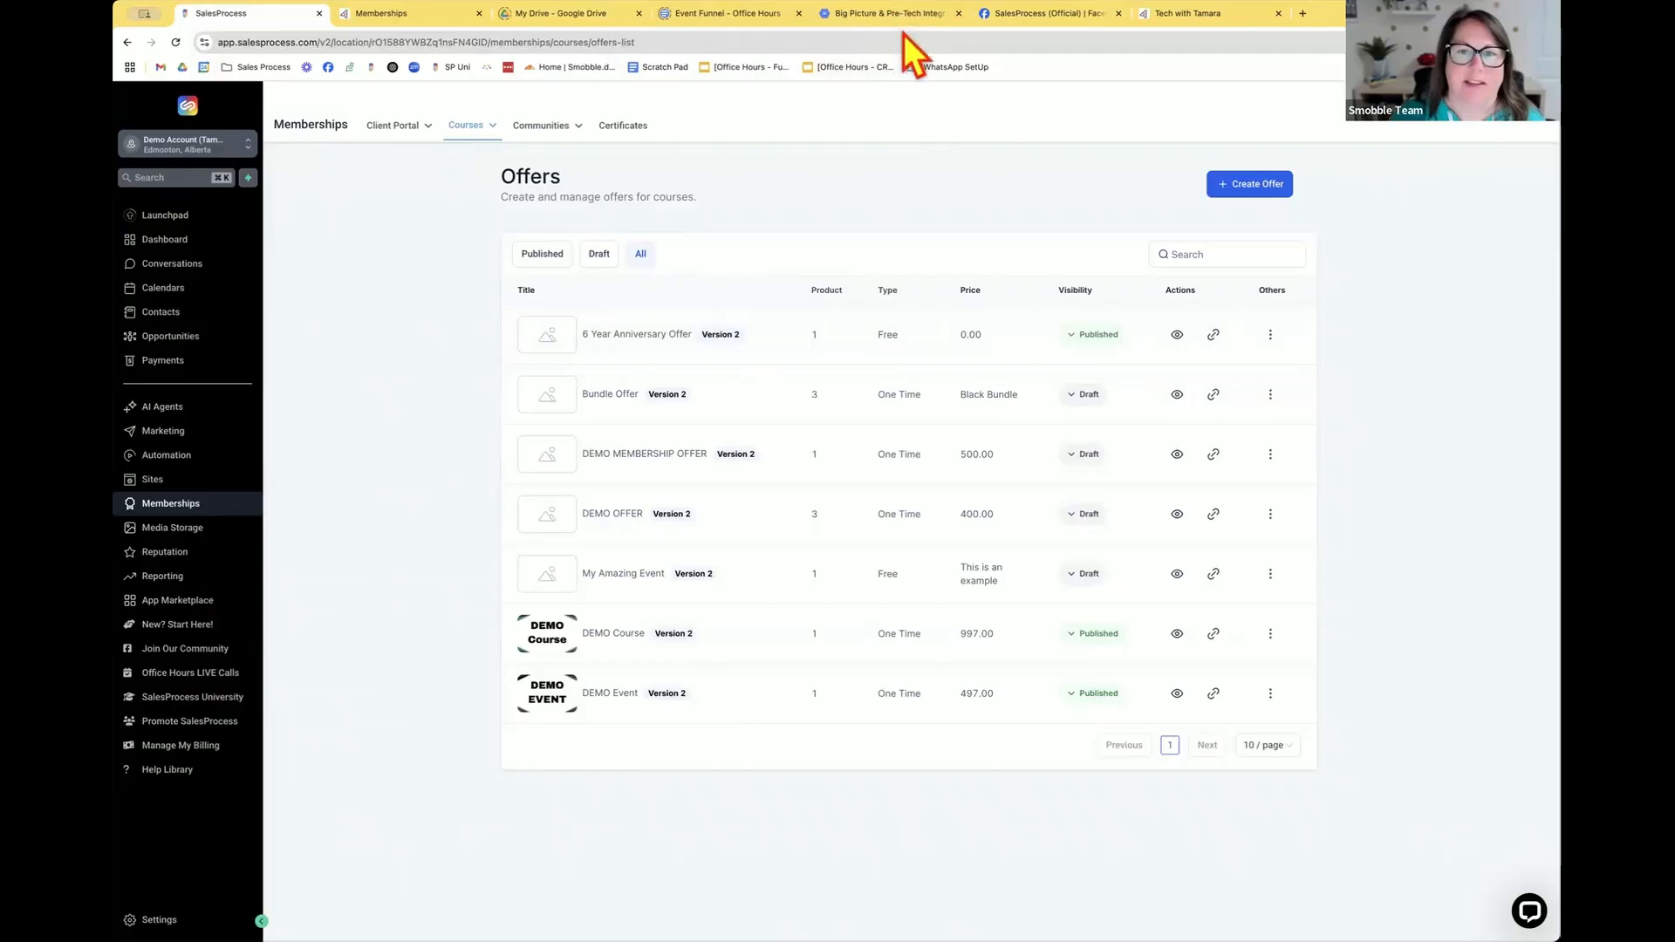
- Review the client portal's domain setup with its subdomain and custom domain settings
mouse_move(368, 117)
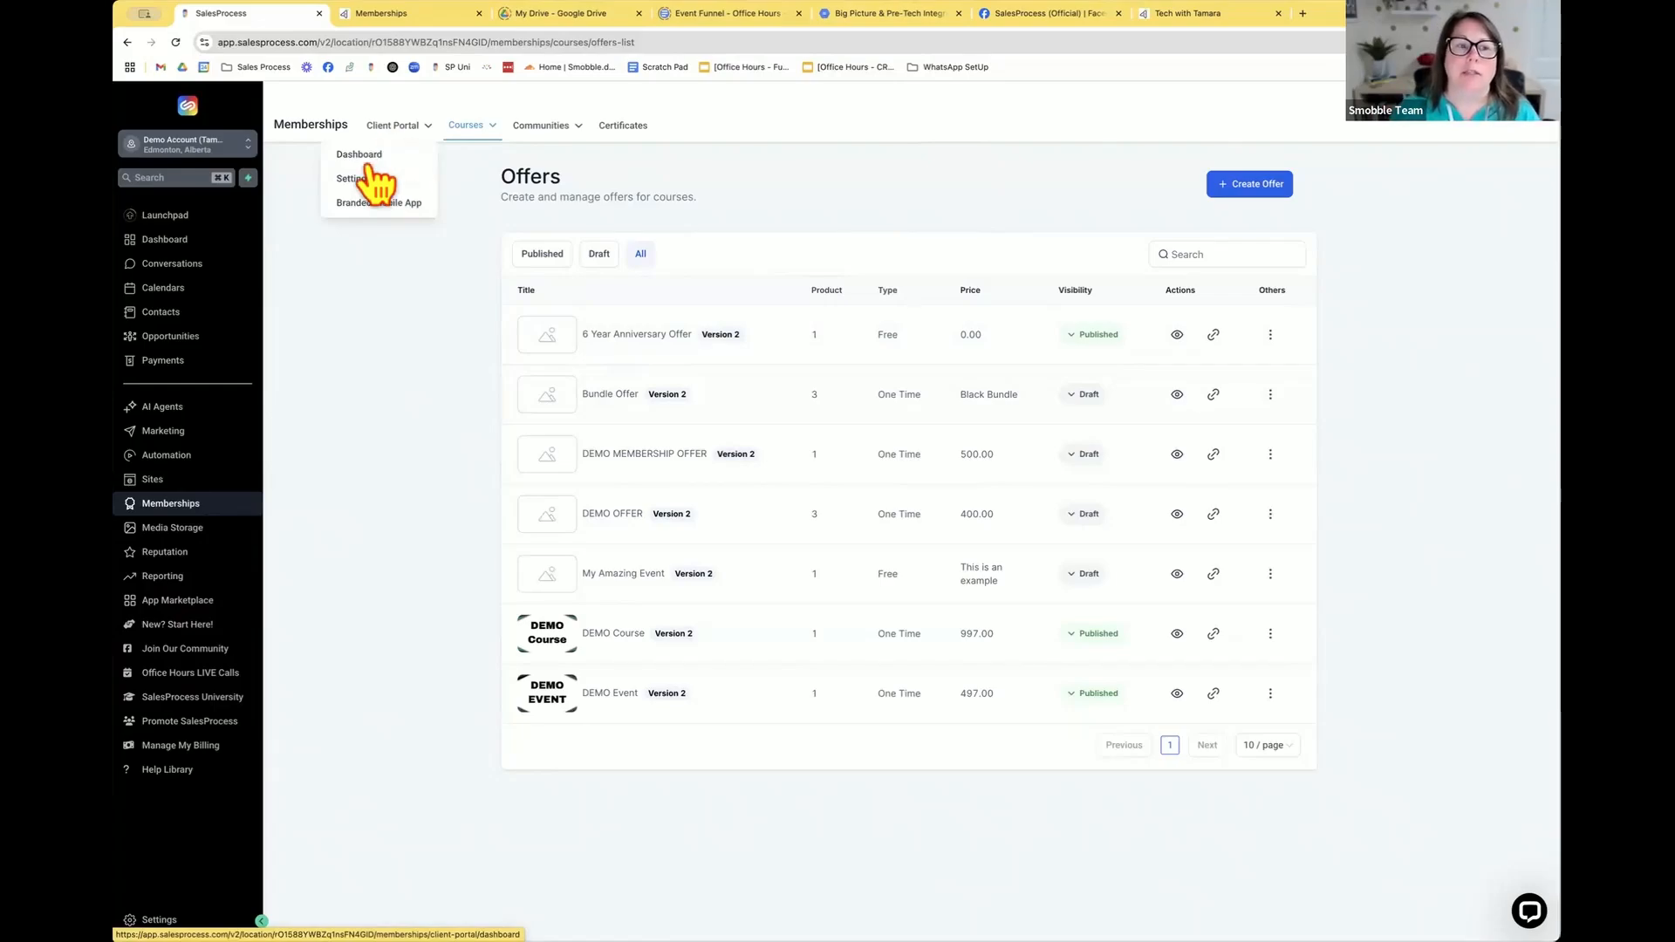
left_click(355, 180)
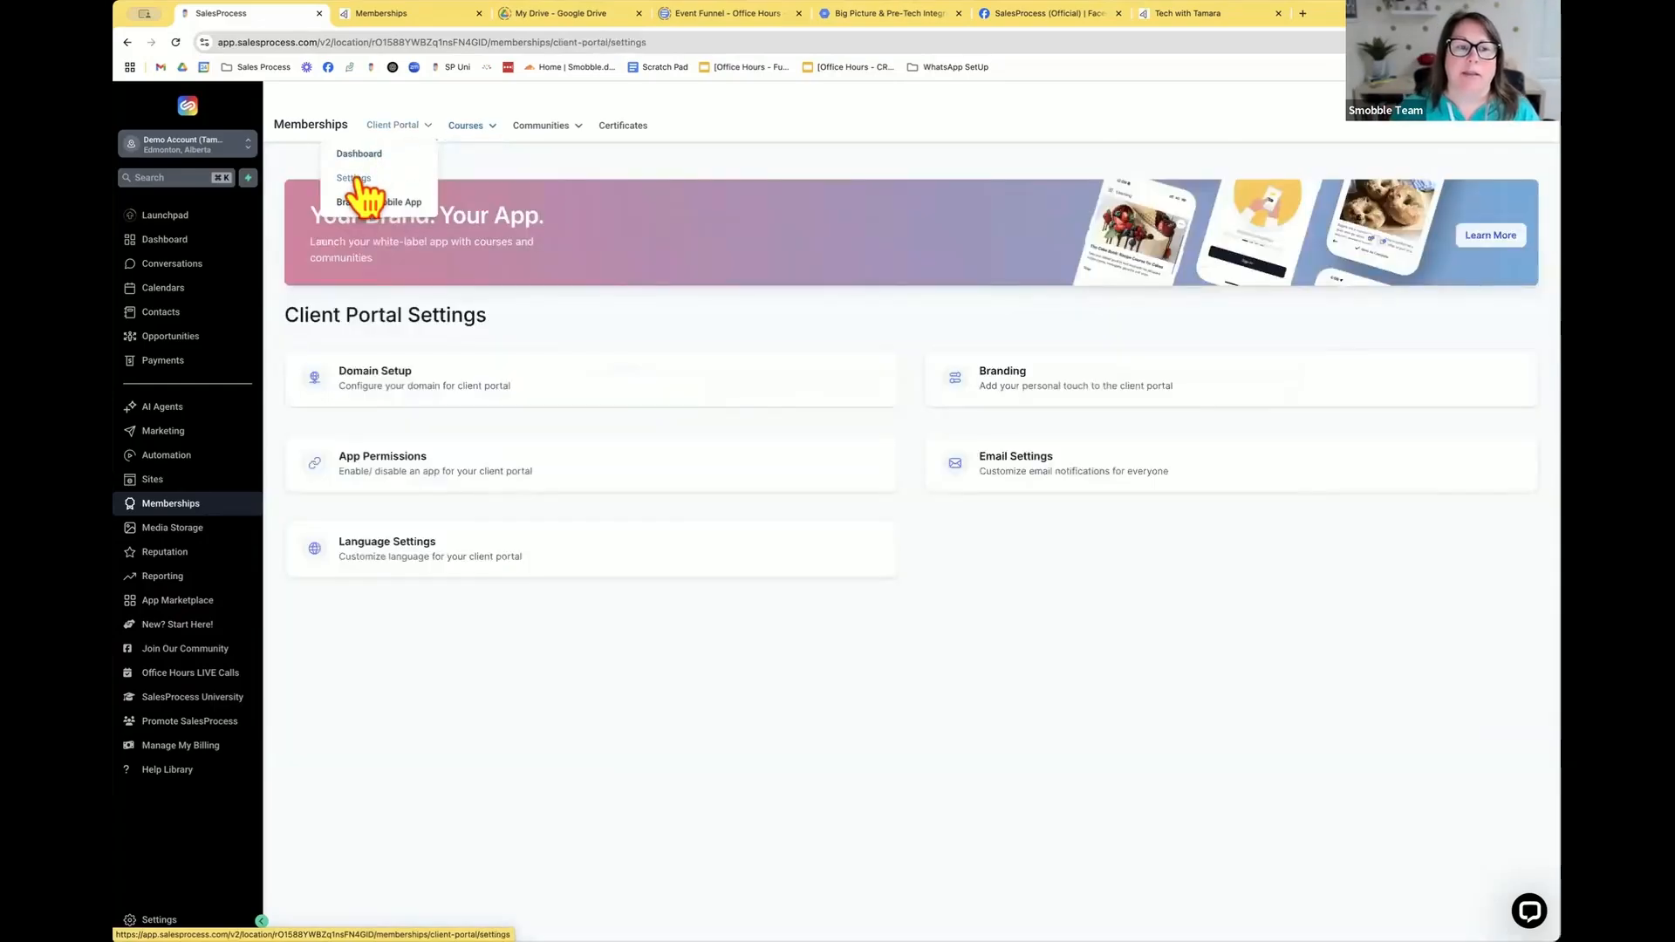
left_click(427, 384)
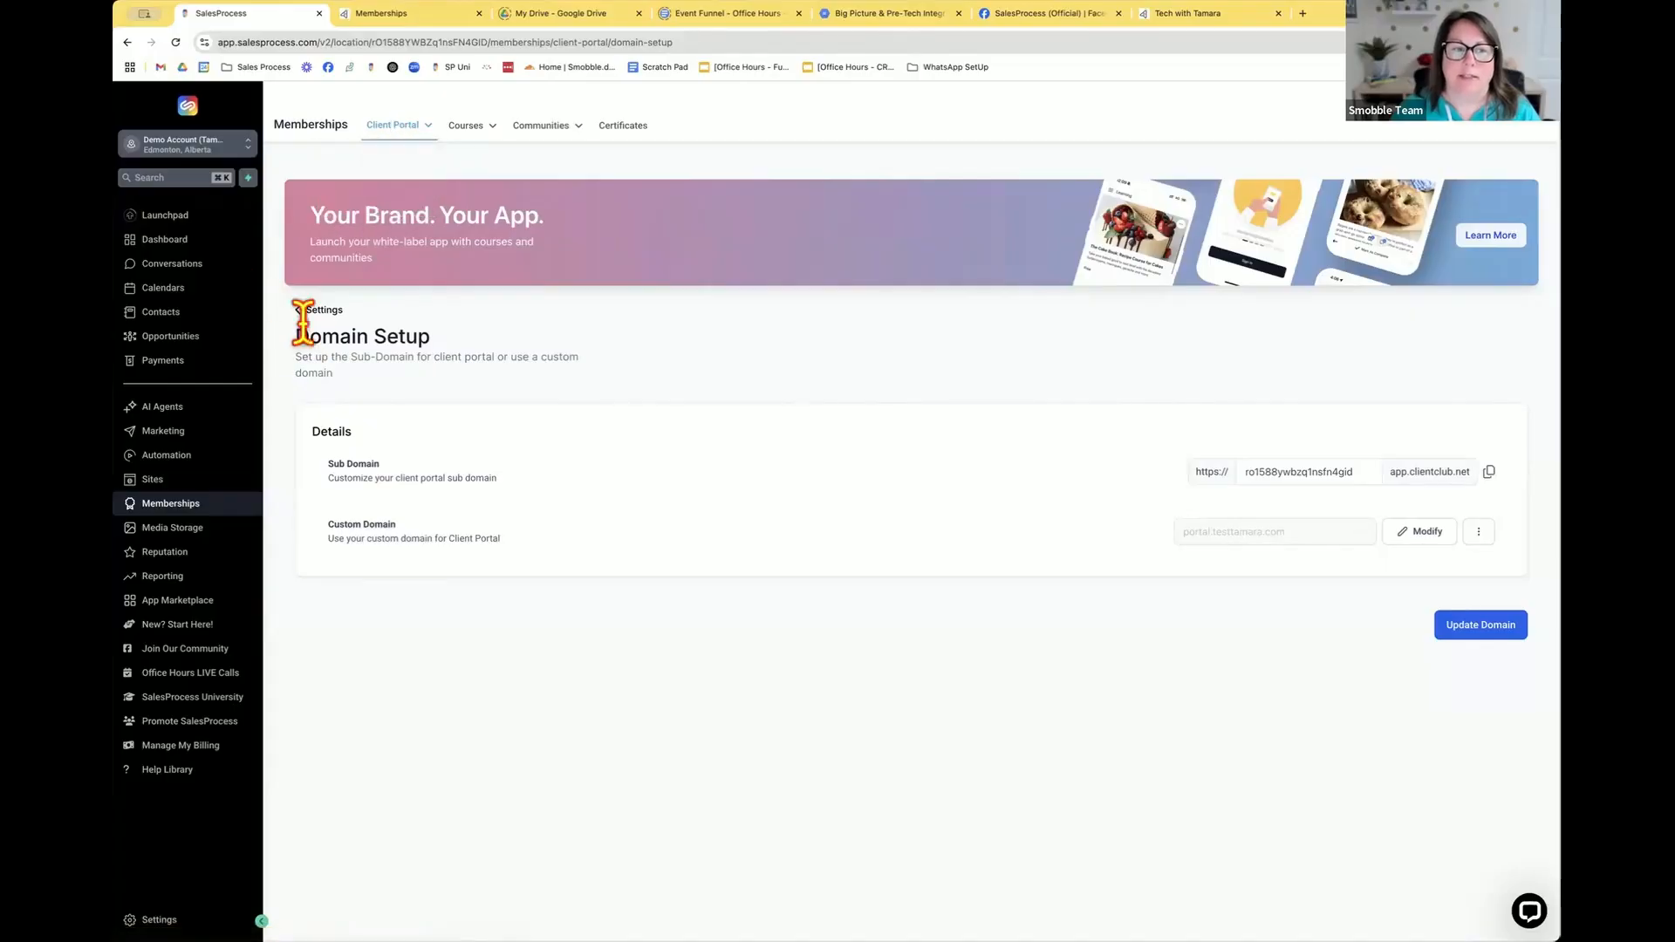
left_click(300, 309)
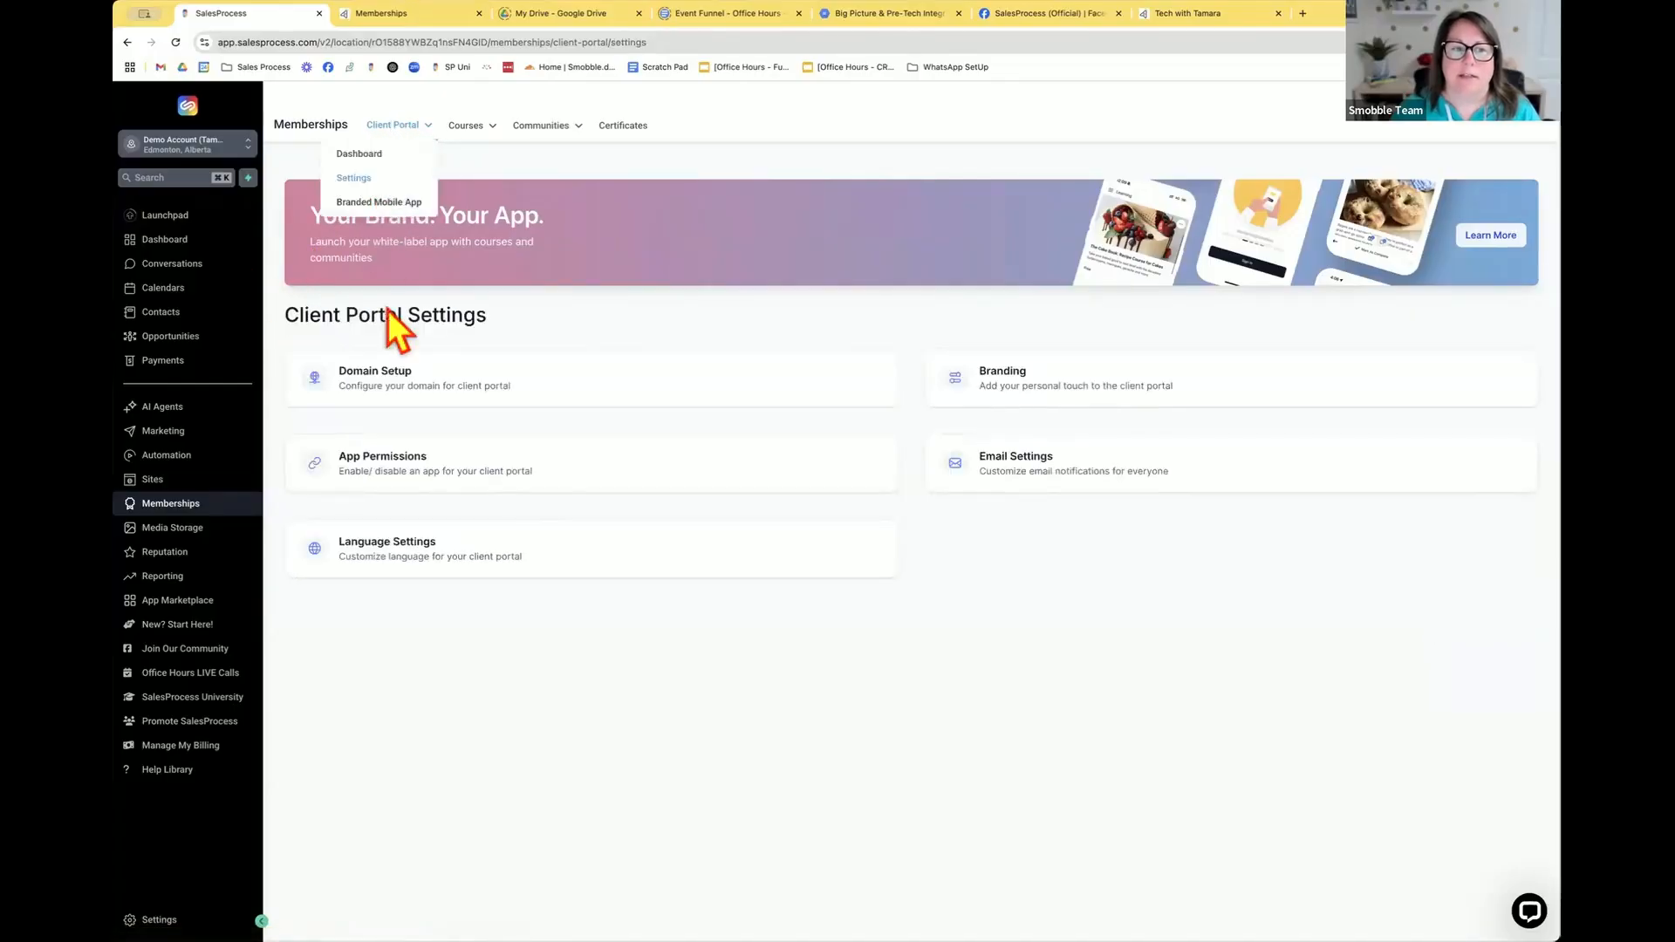
left_click(392, 379)
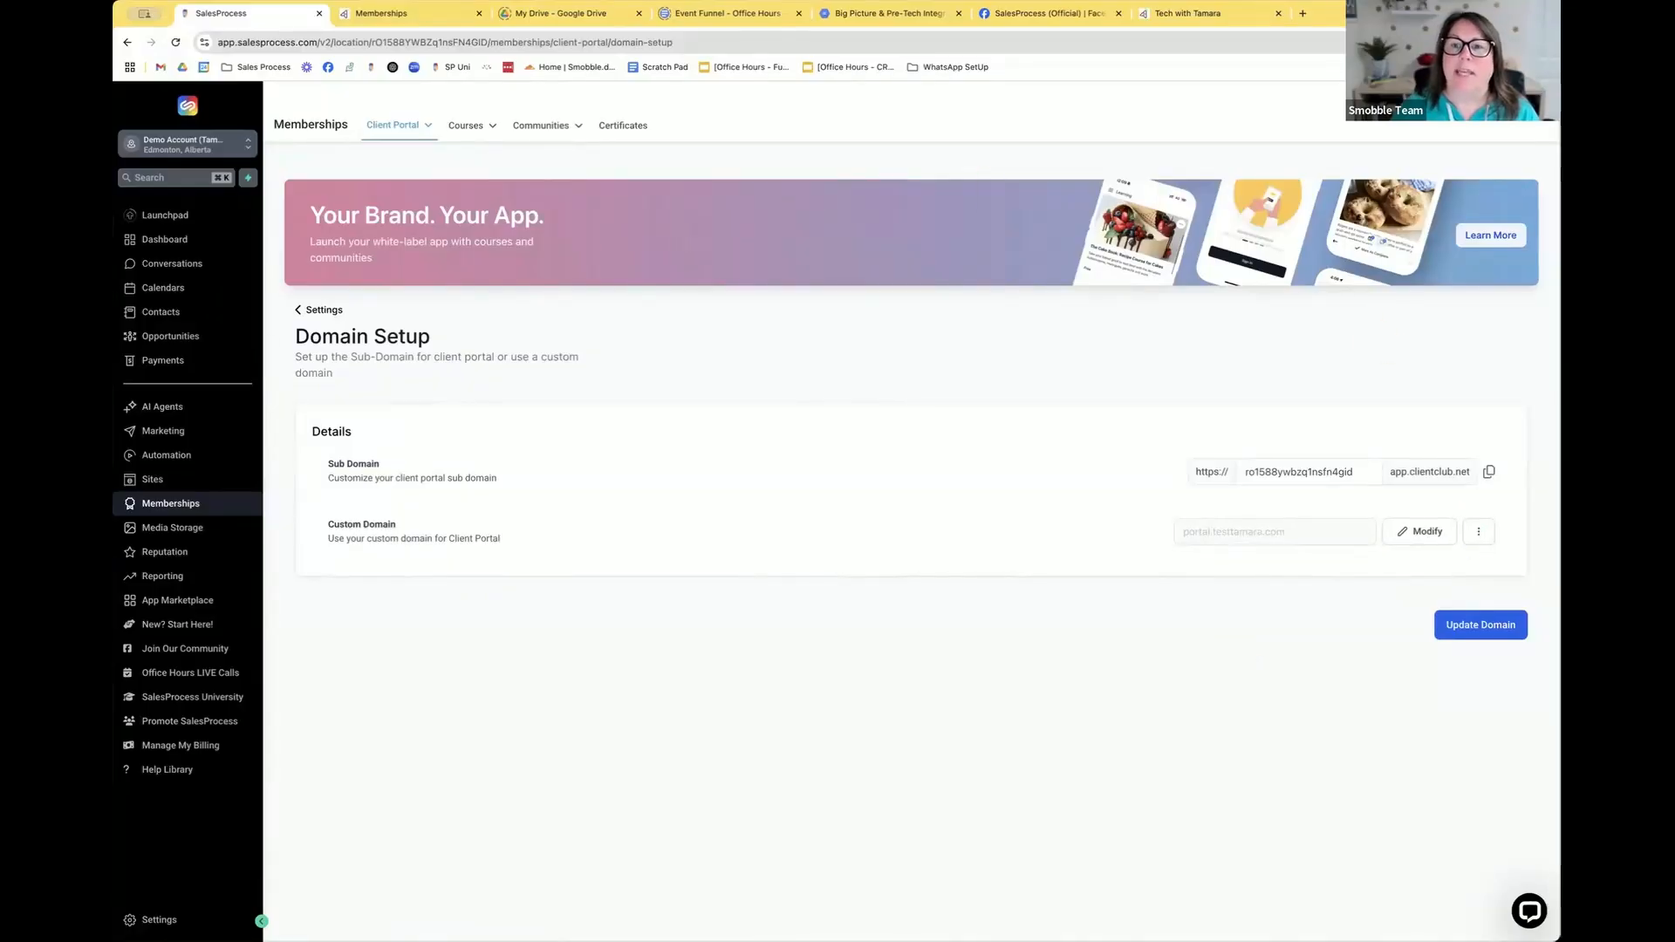
- Look at the client portal's login page and return to the Client Portal Settings overview
left_click(1238, 18)
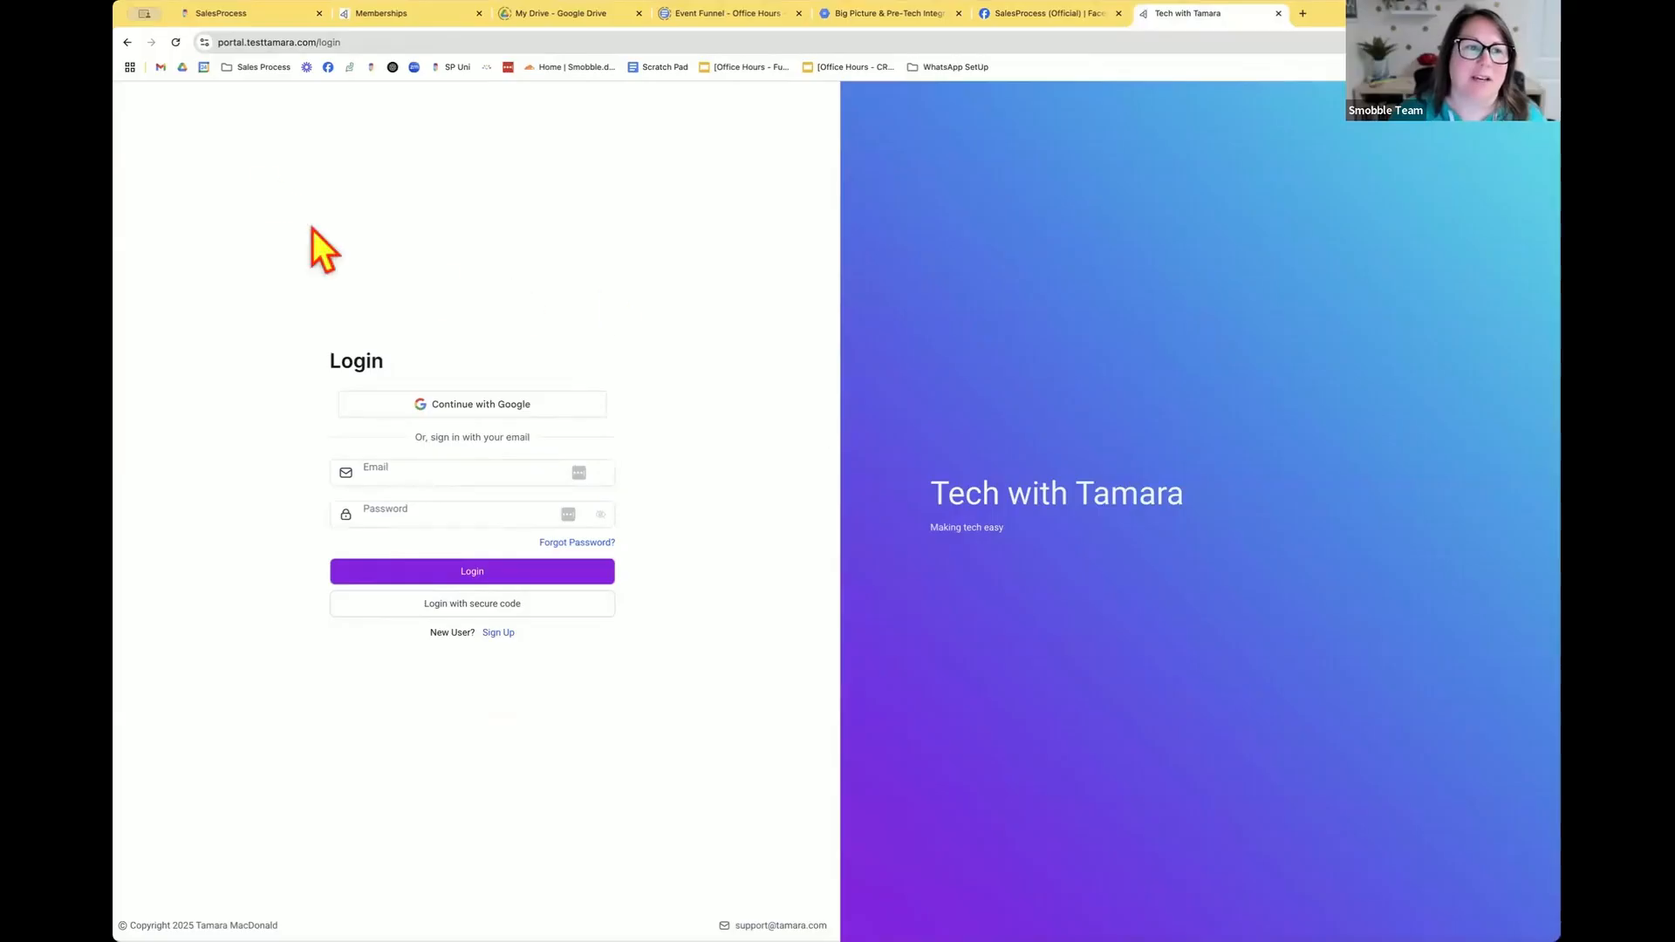
left_click(255, 21)
mouse_move(403, 148)
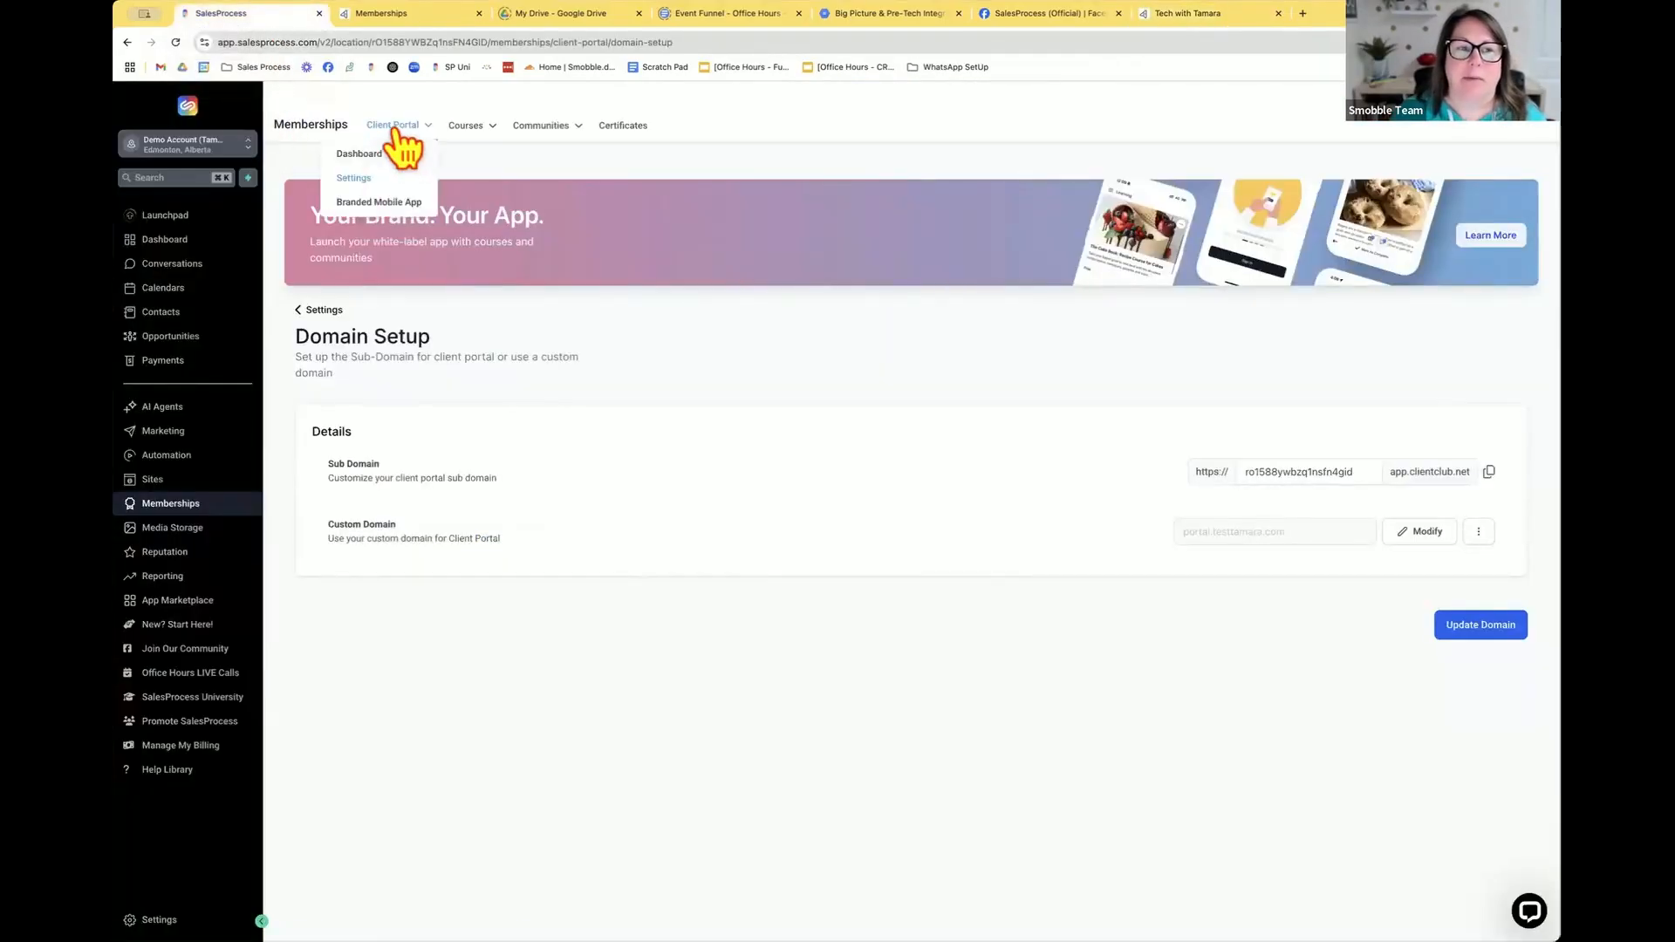
left_click(353, 177)
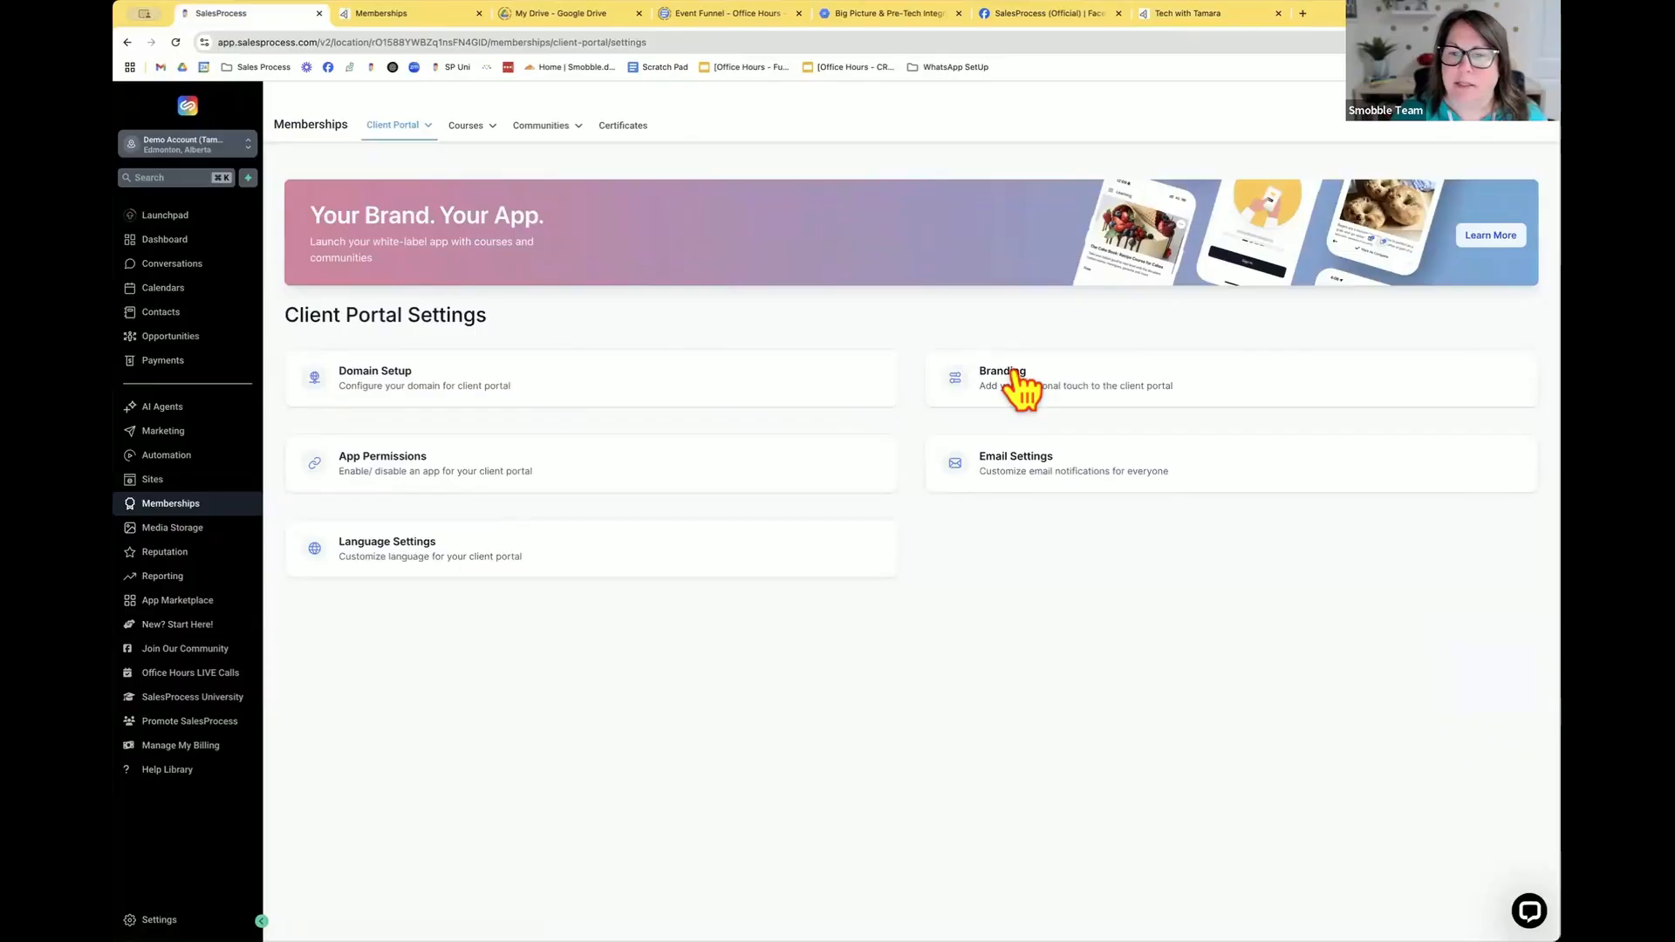
left_click(1215, 14)
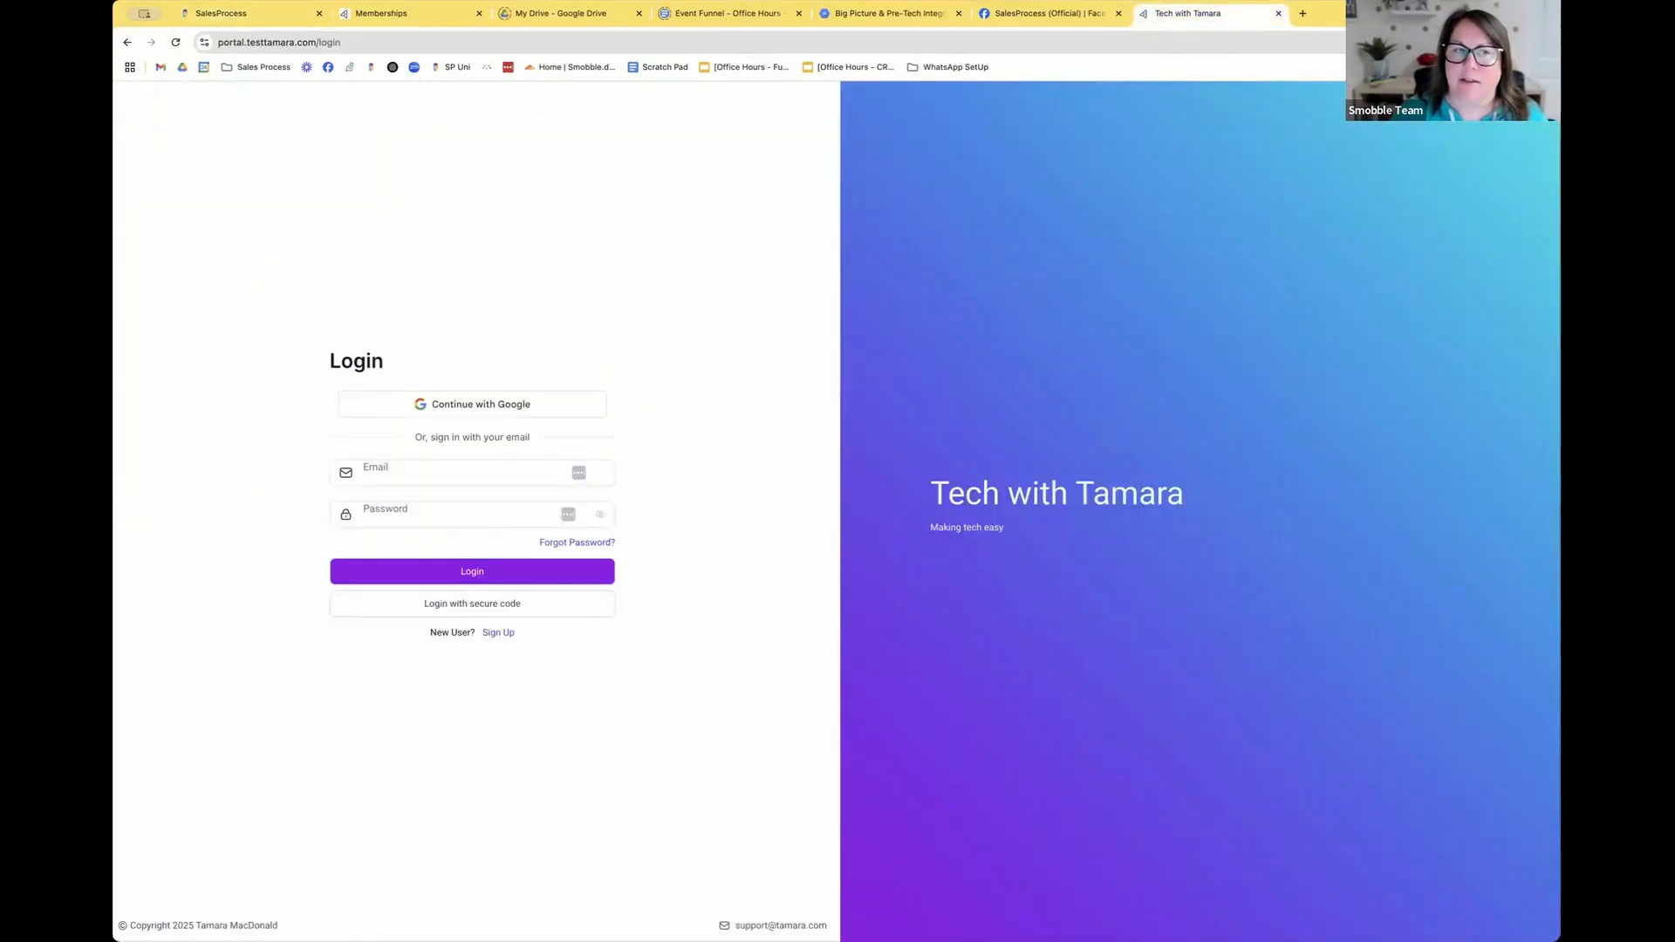
left_click(259, 15)
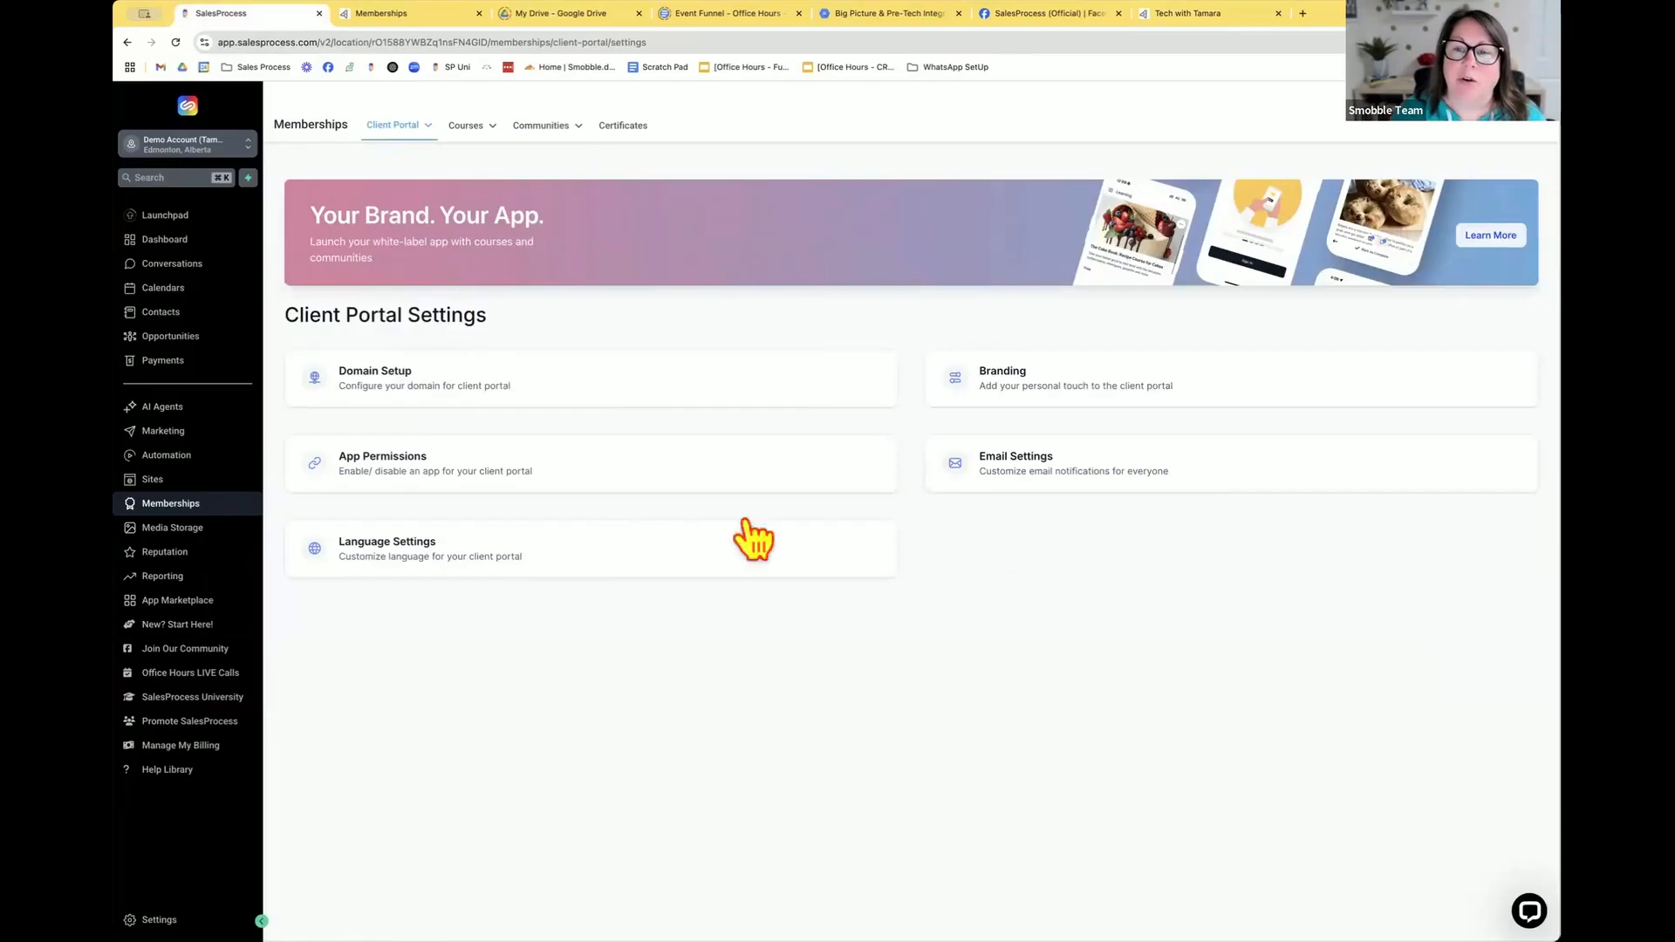
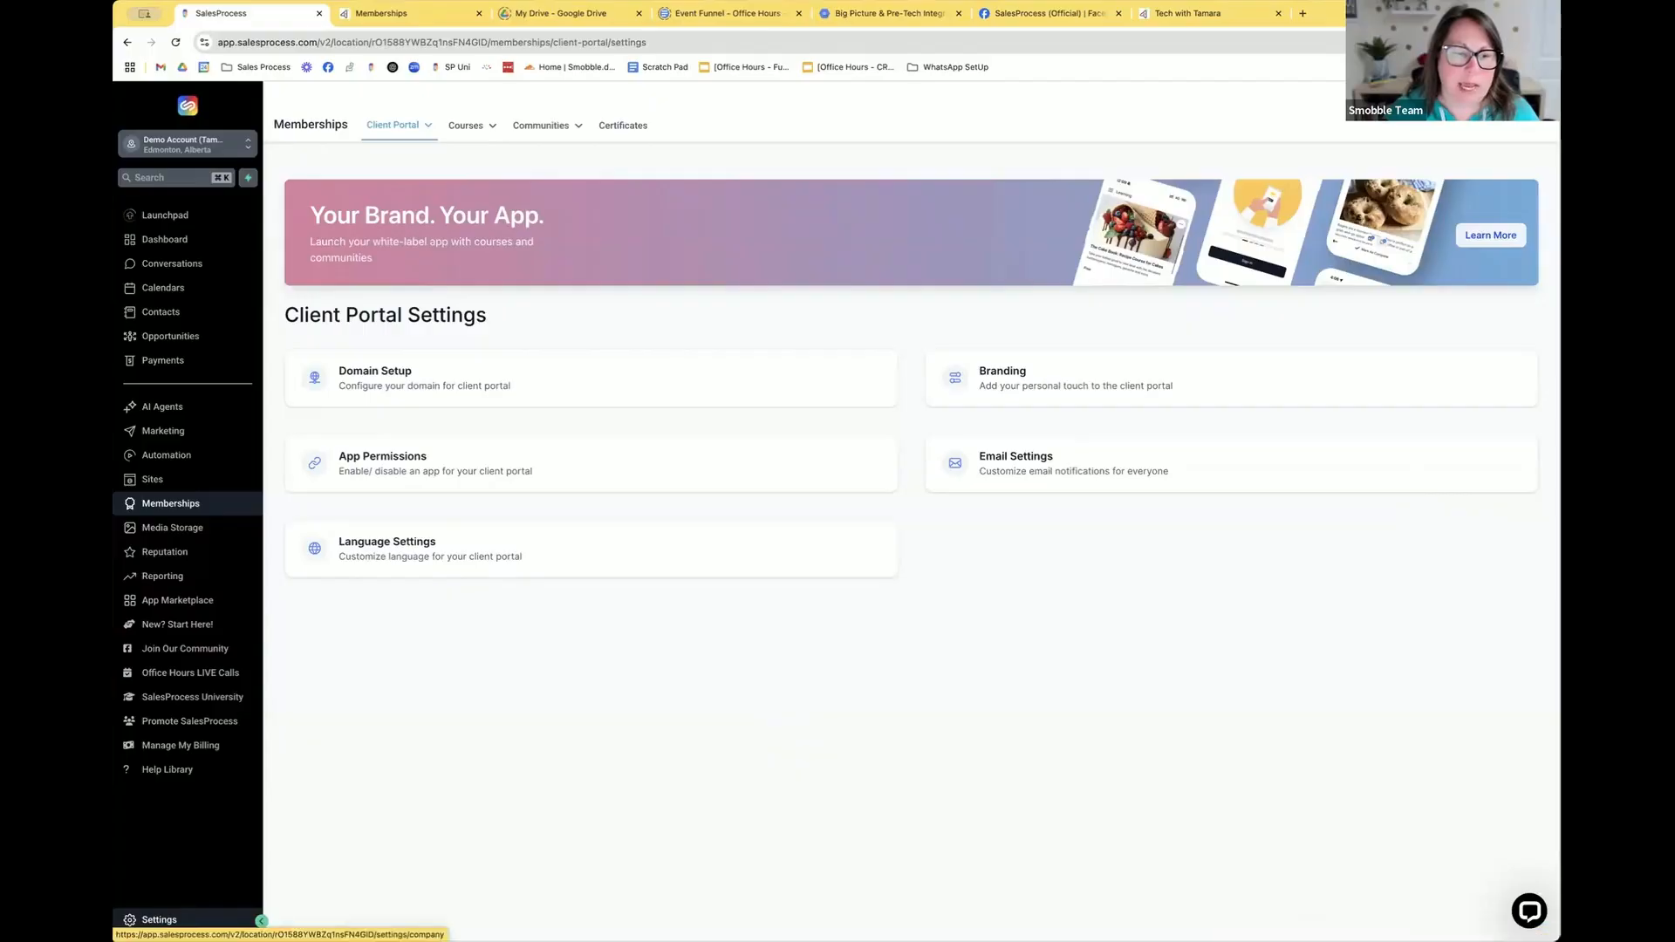
- Open the Email Services section of the account settings
left_click(155, 919)
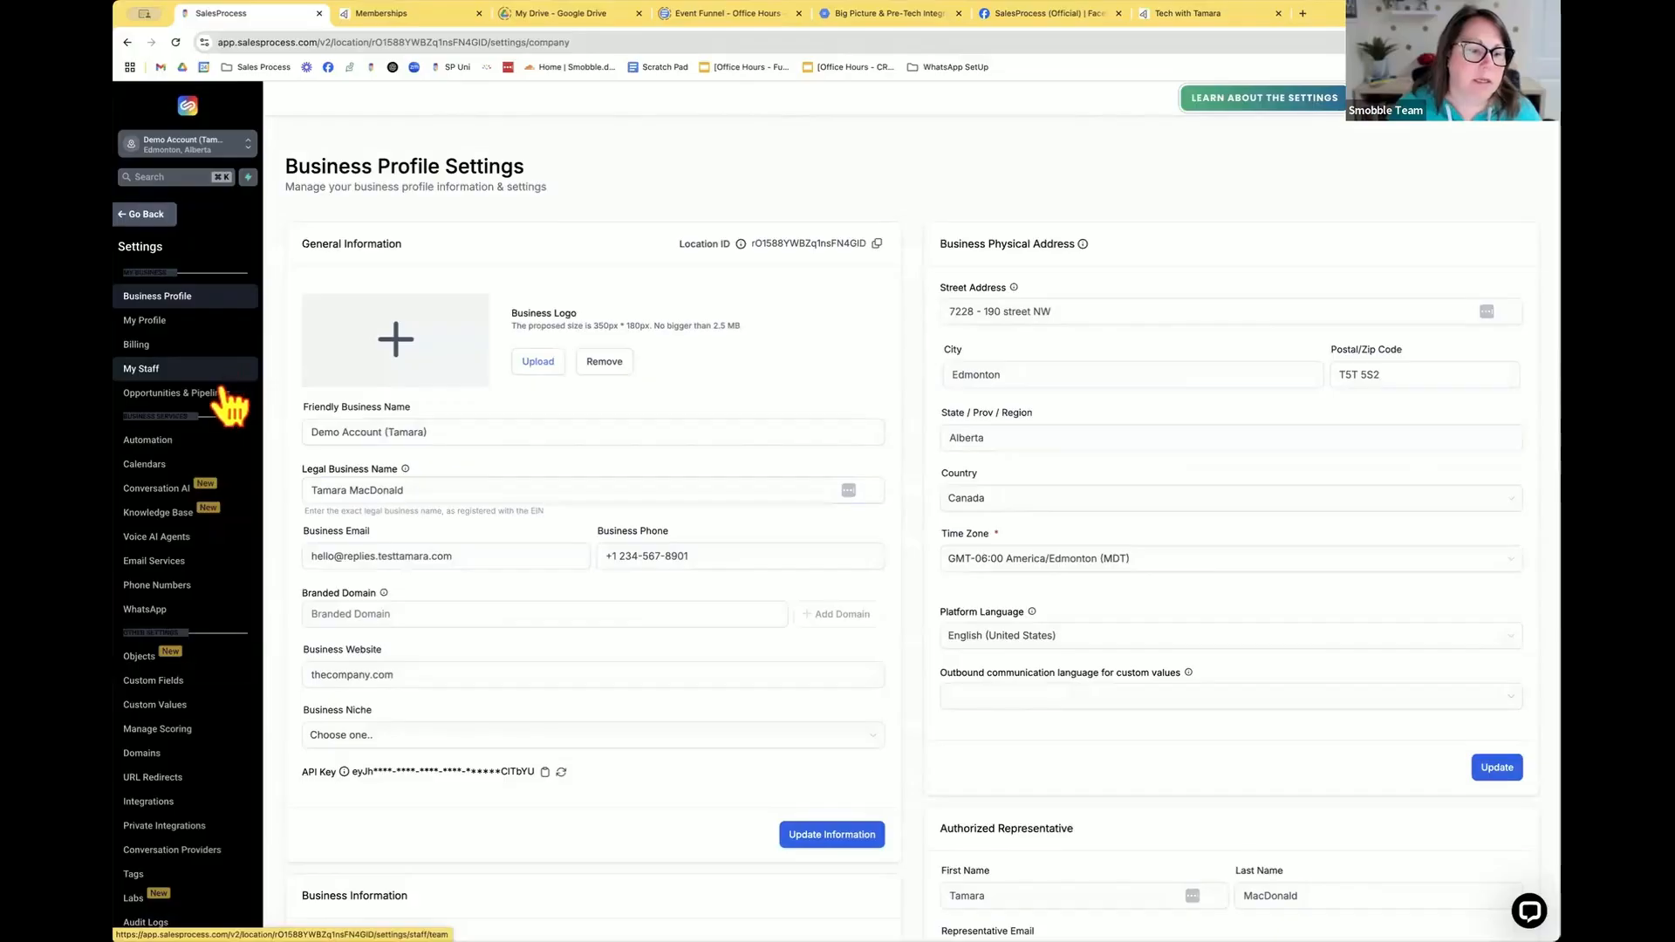
left_click(169, 562)
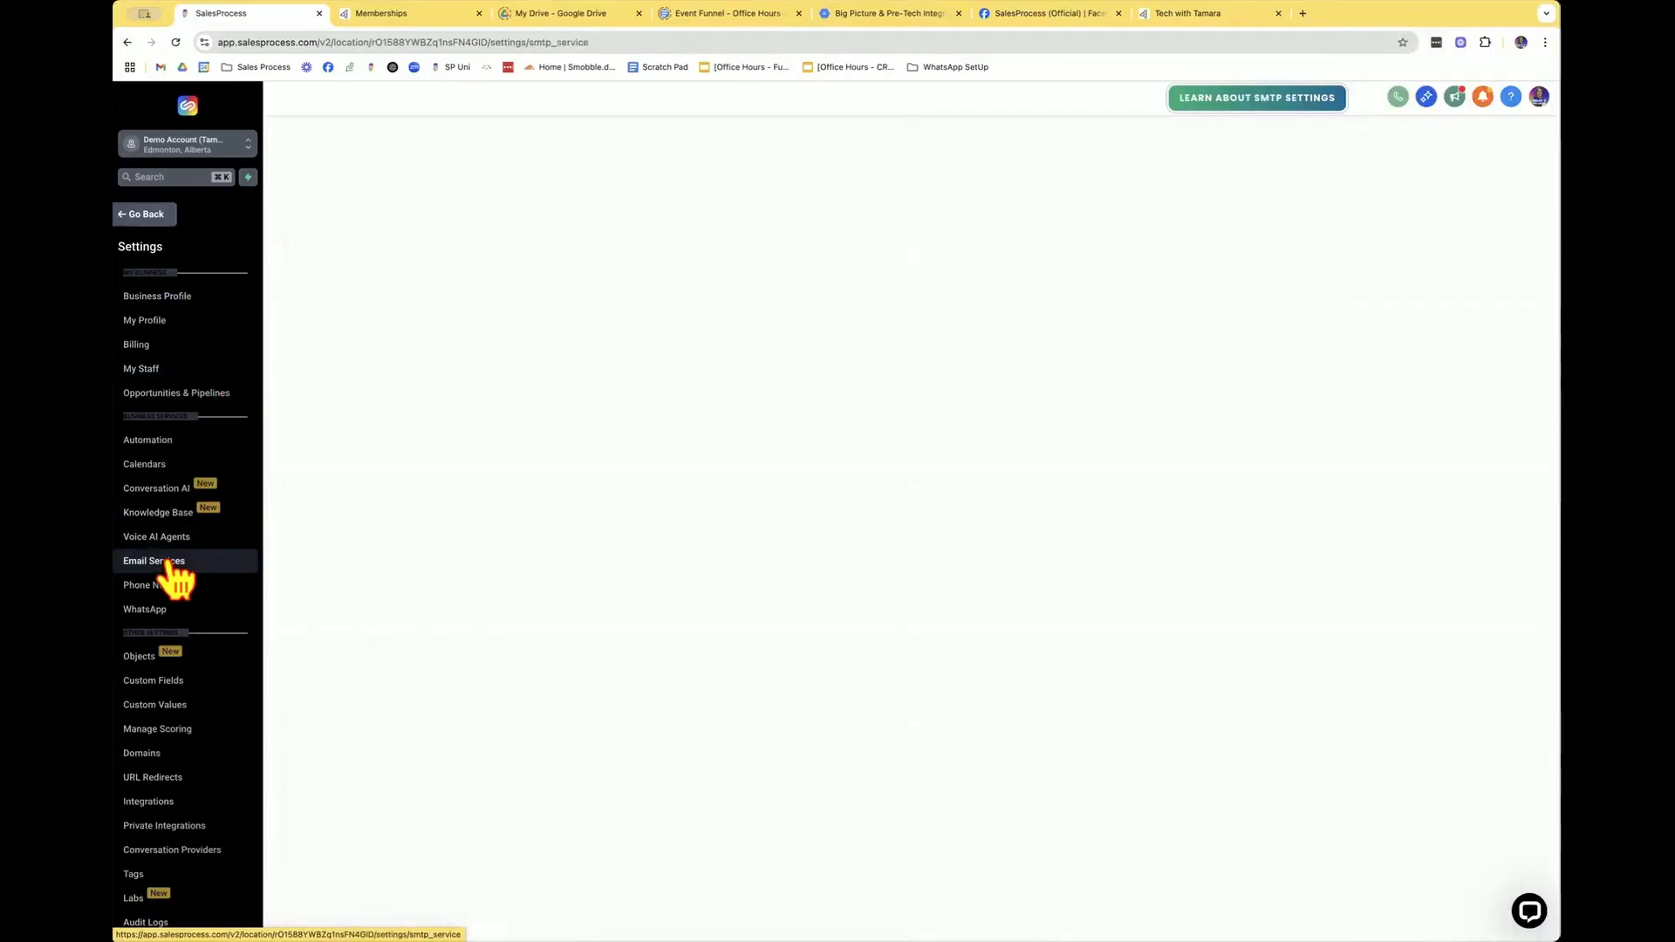